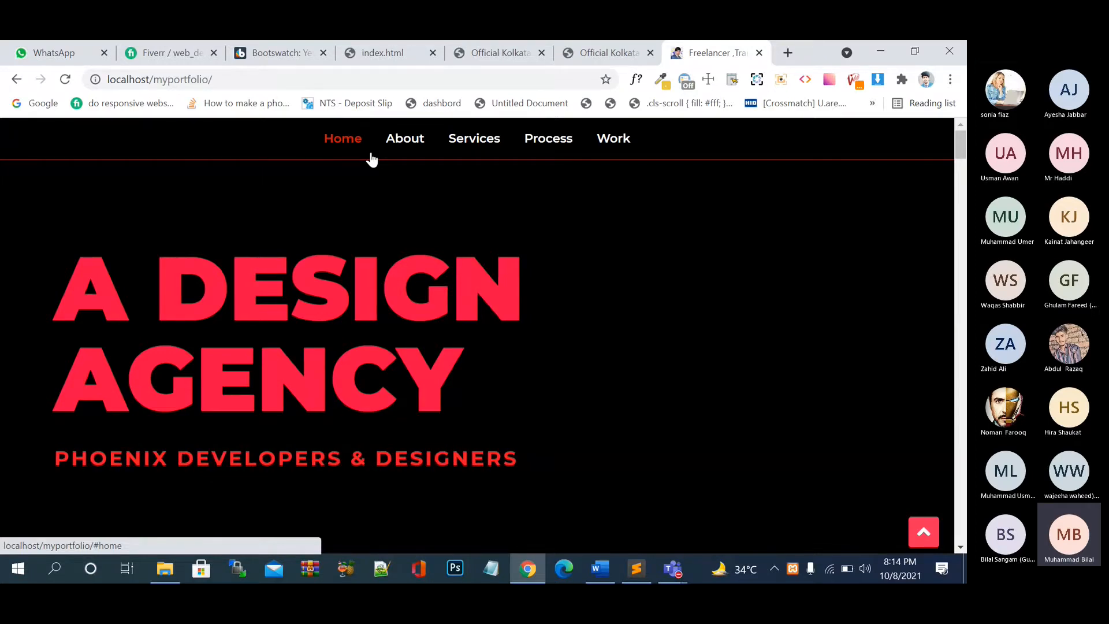
- Scroll down and back up through the 'A Design Agency' portfolio homepage
scroll(428, 269, "down", 5)
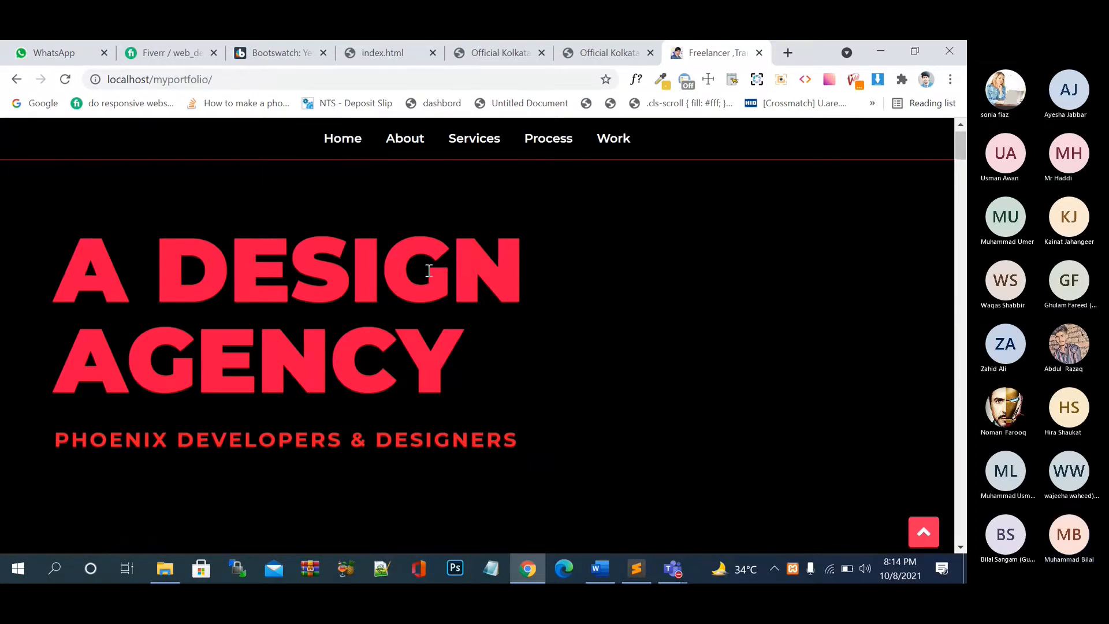
scroll(428, 269, "down", 15)
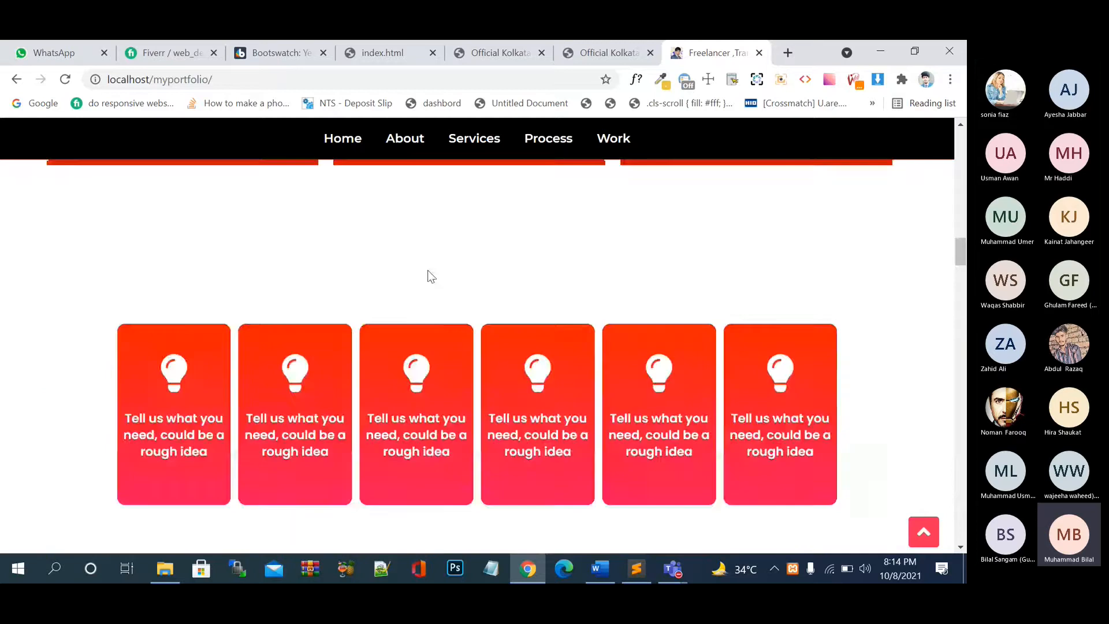
scroll(428, 269, "down", 15)
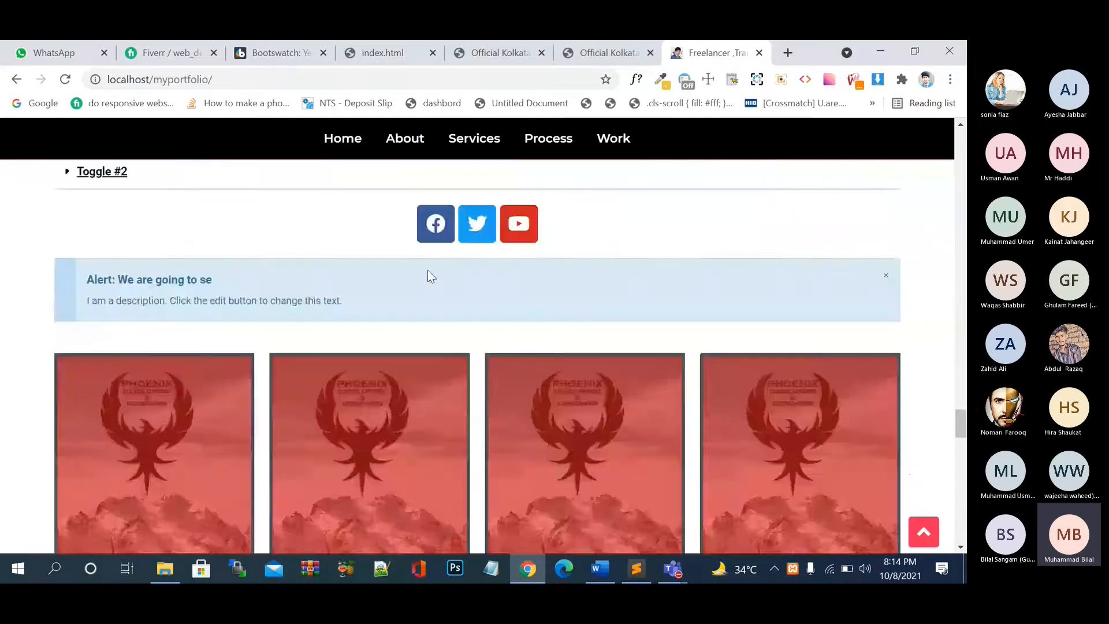
scroll(428, 270, "up", 20)
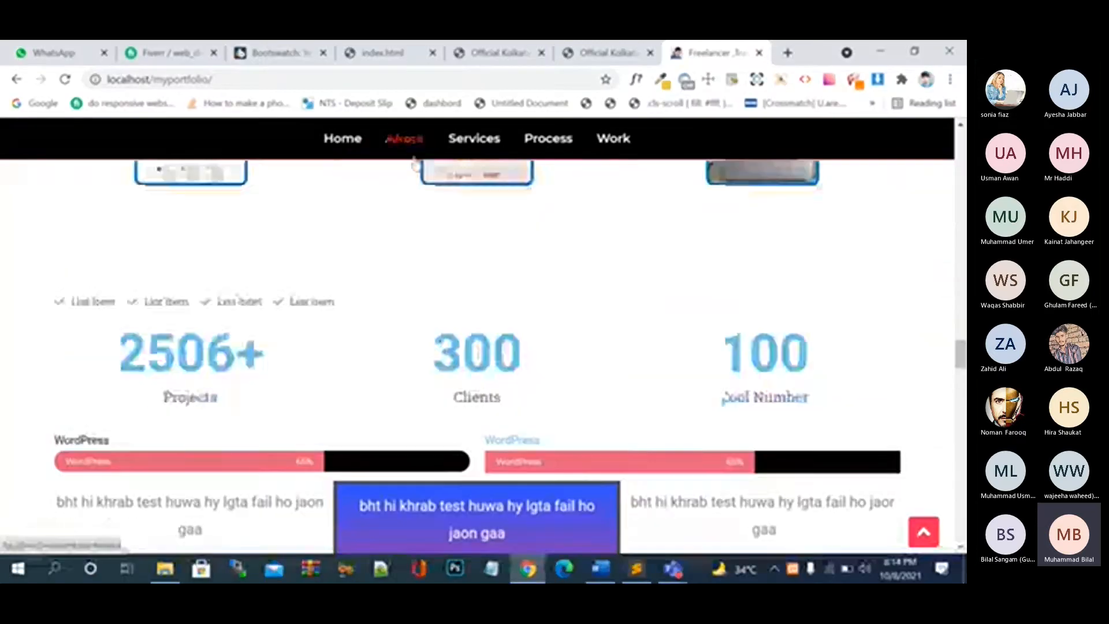
scroll(466, 296, "up", 10)
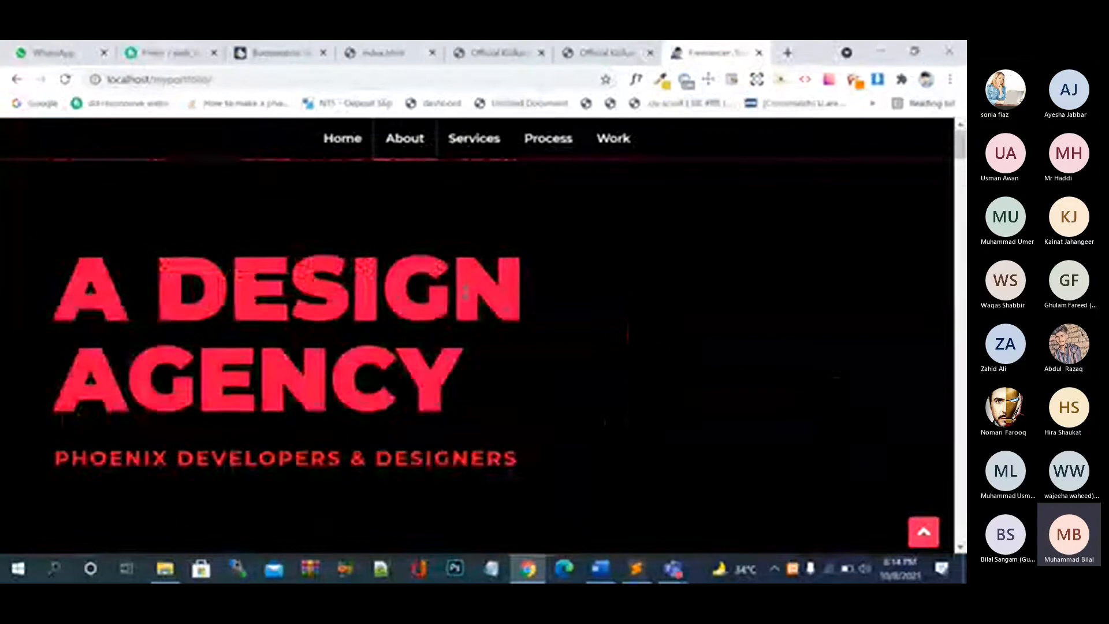
- Glance at the store tab, return to the portfolio tab, and select its address for editing
left_click(604, 52)
left_click(711, 52)
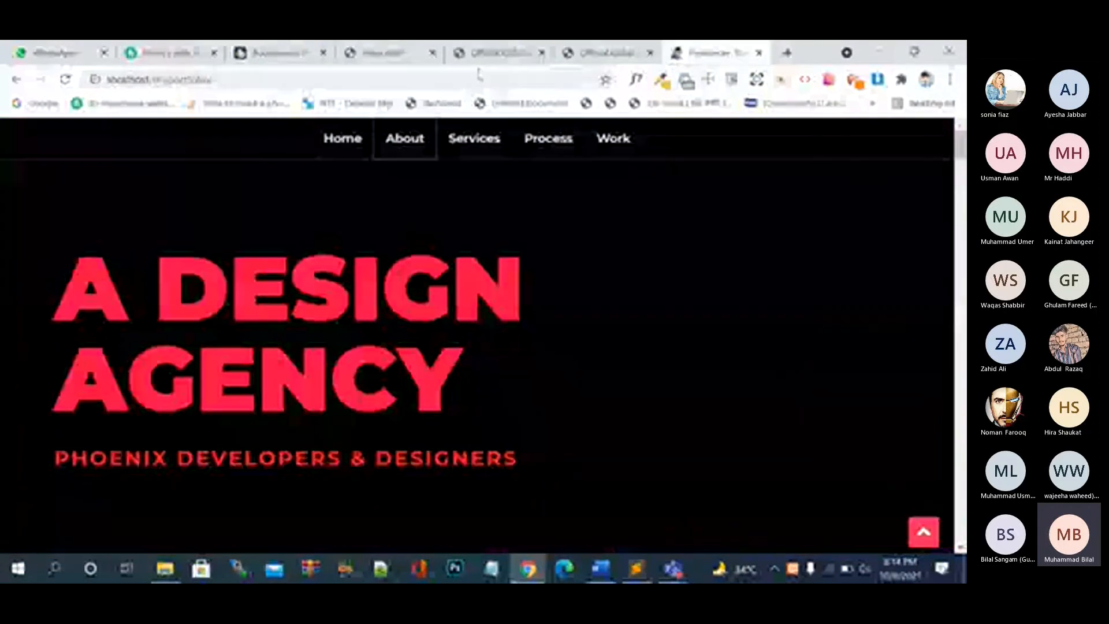
left_click(400, 80)
- Load localhost/myportfolio/wp-admin/ and log in to the WordPress dashboard
type("wp-")
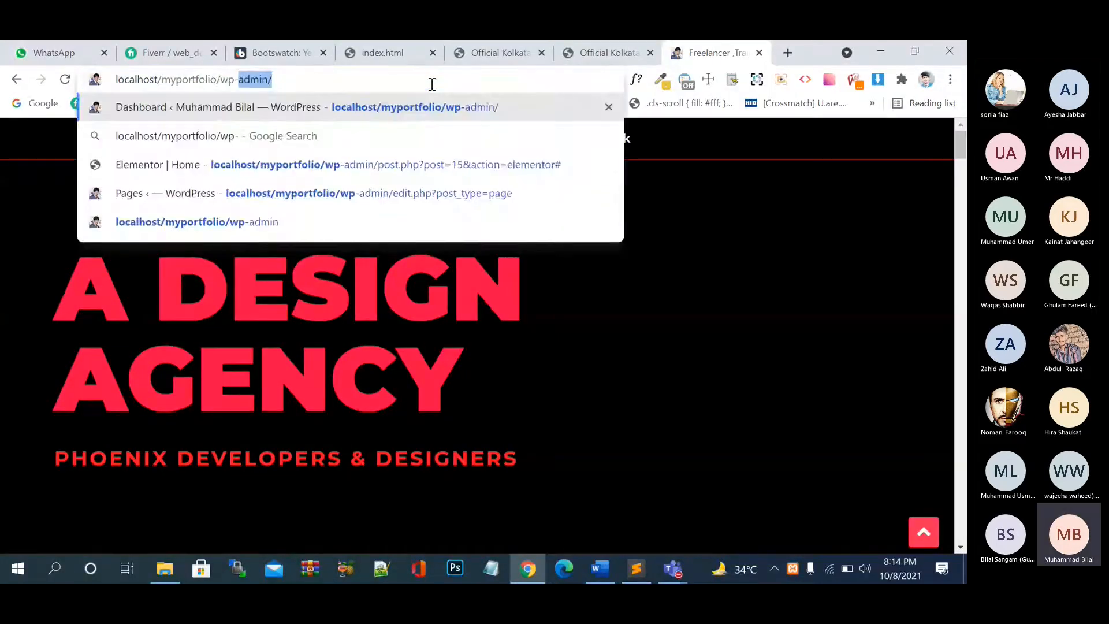
key("Return")
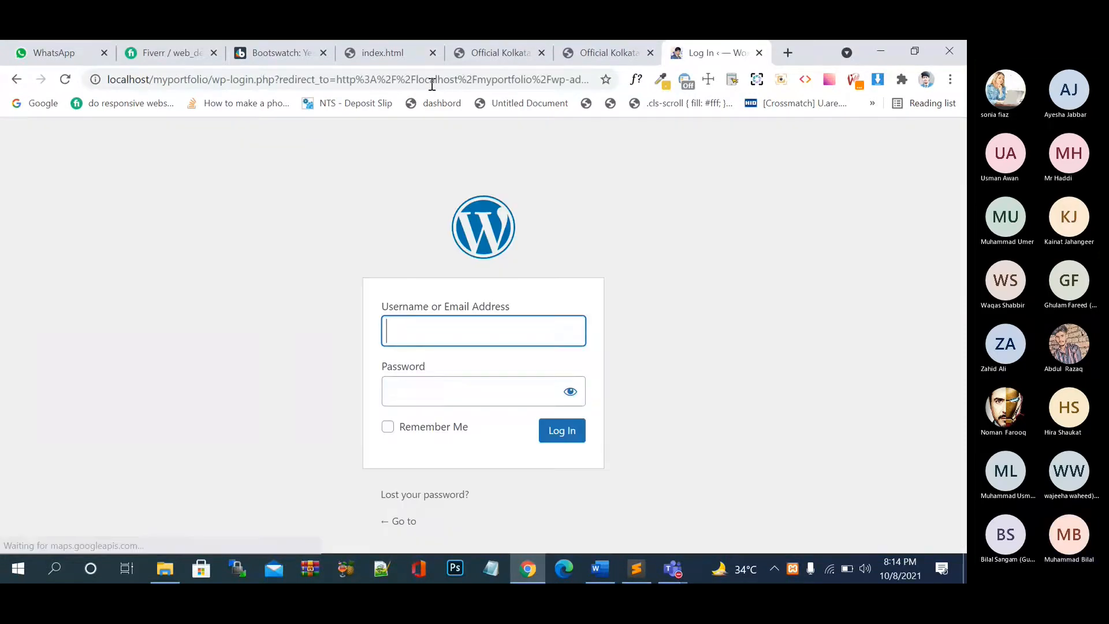
left_click(547, 434)
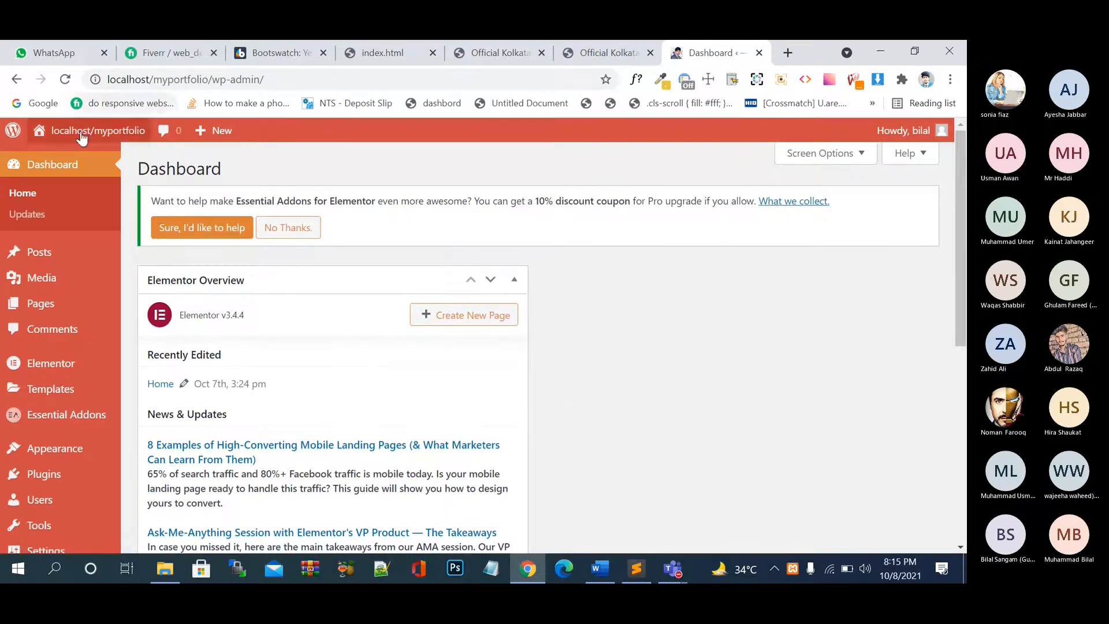
- Open Visit Site in a new tab and switch between it and the dashboard
mouse_move(81, 133)
right_click(61, 157)
left_click(86, 167)
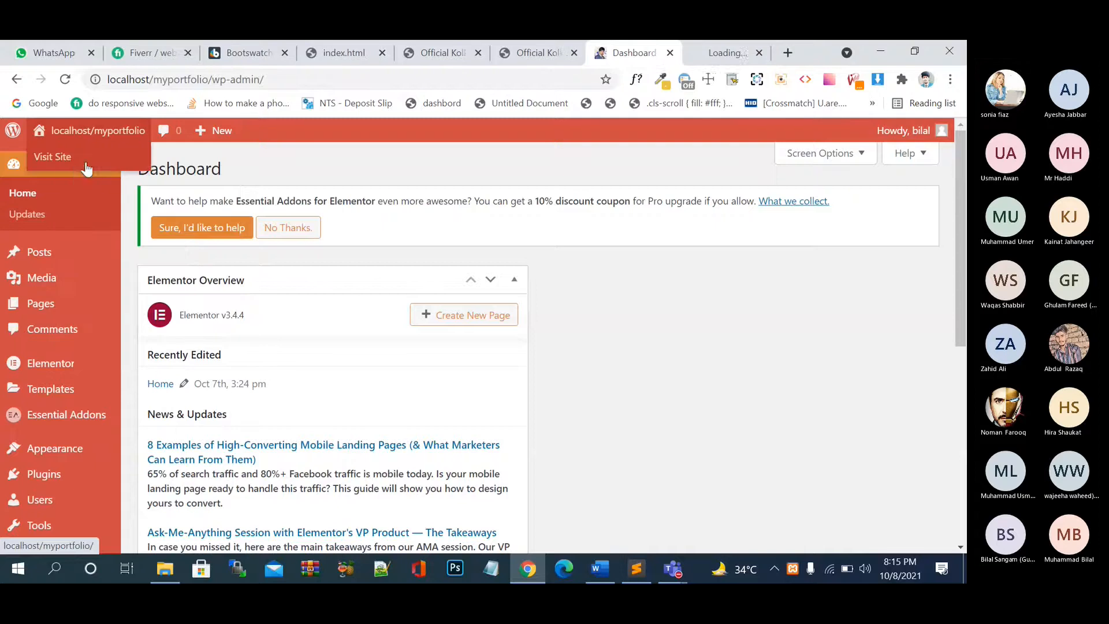
left_click(706, 55)
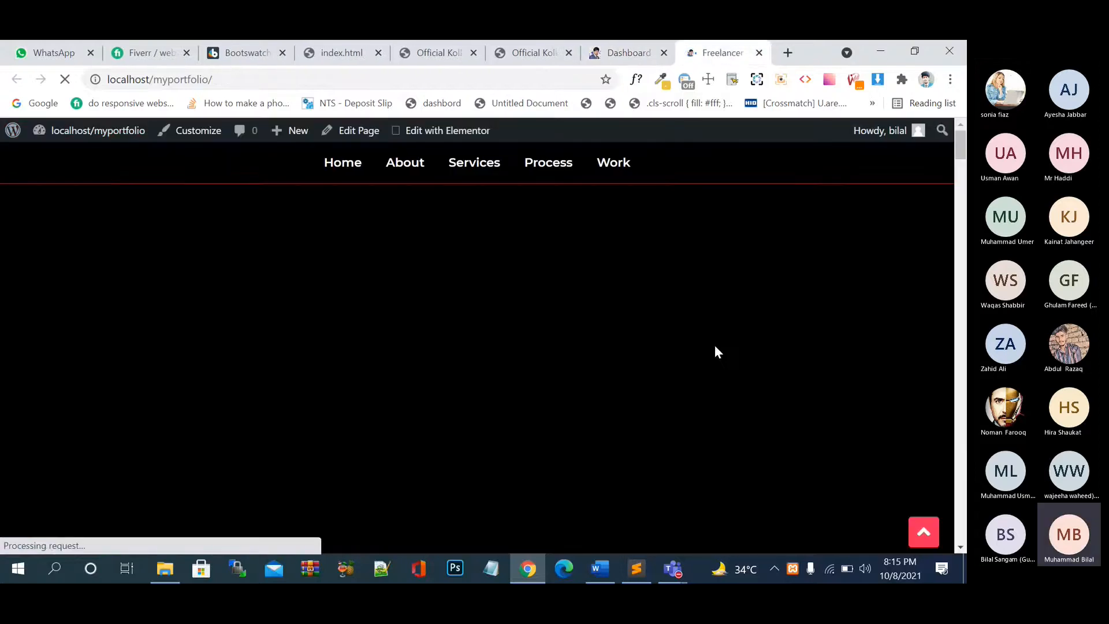
key("ctrl+shift+Tab")
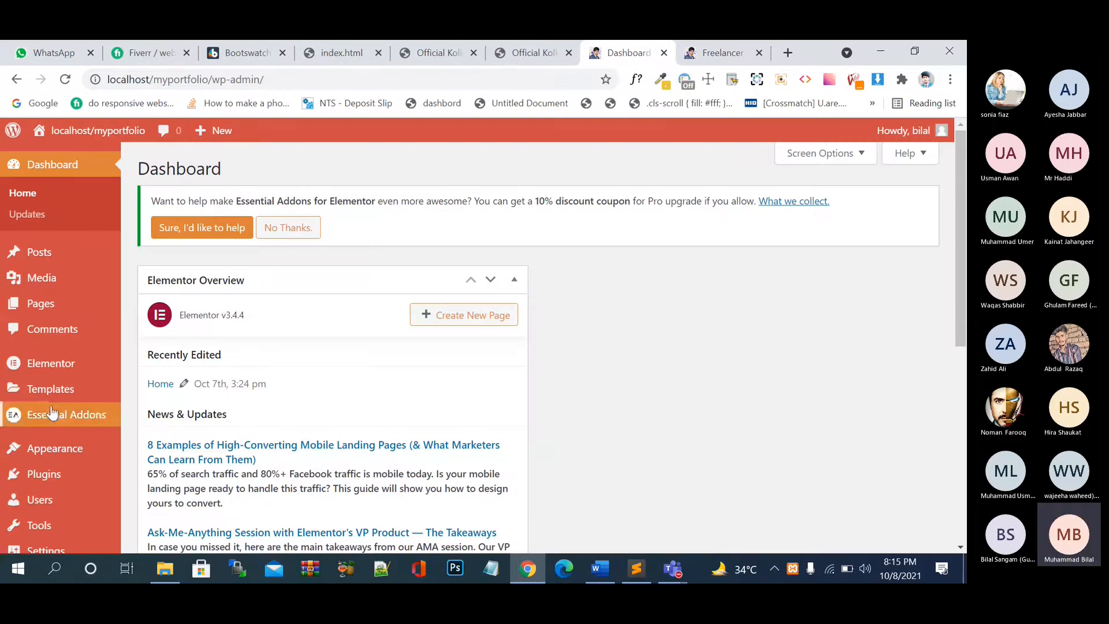
left_click(719, 54)
scroll(639, 325, "down", 3)
scroll(639, 325, "up", 3)
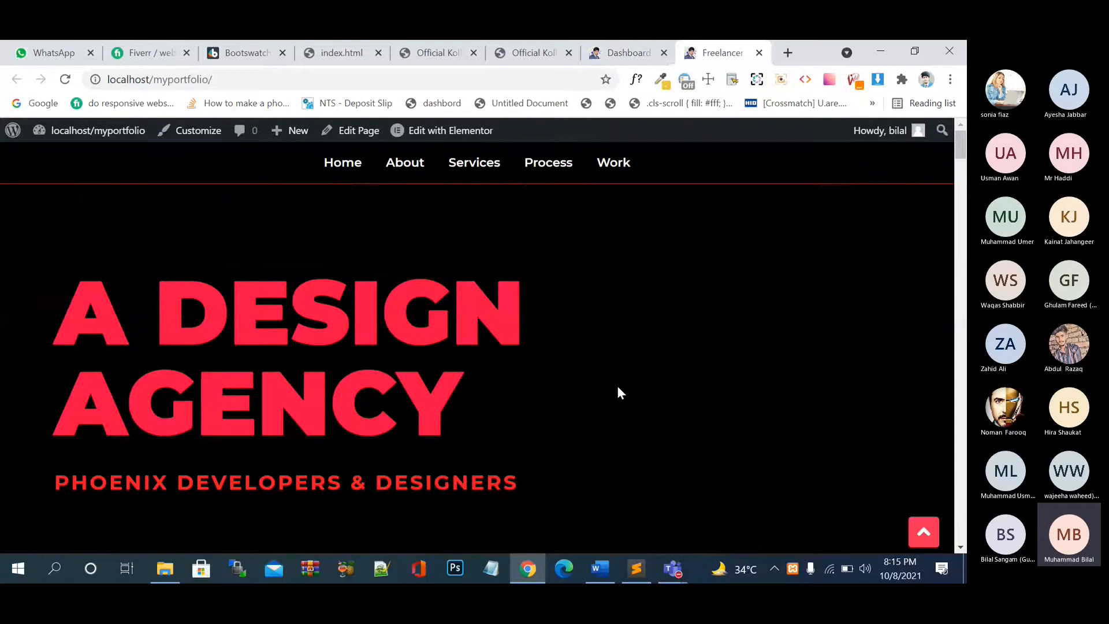
scroll(625, 361, "down", 15)
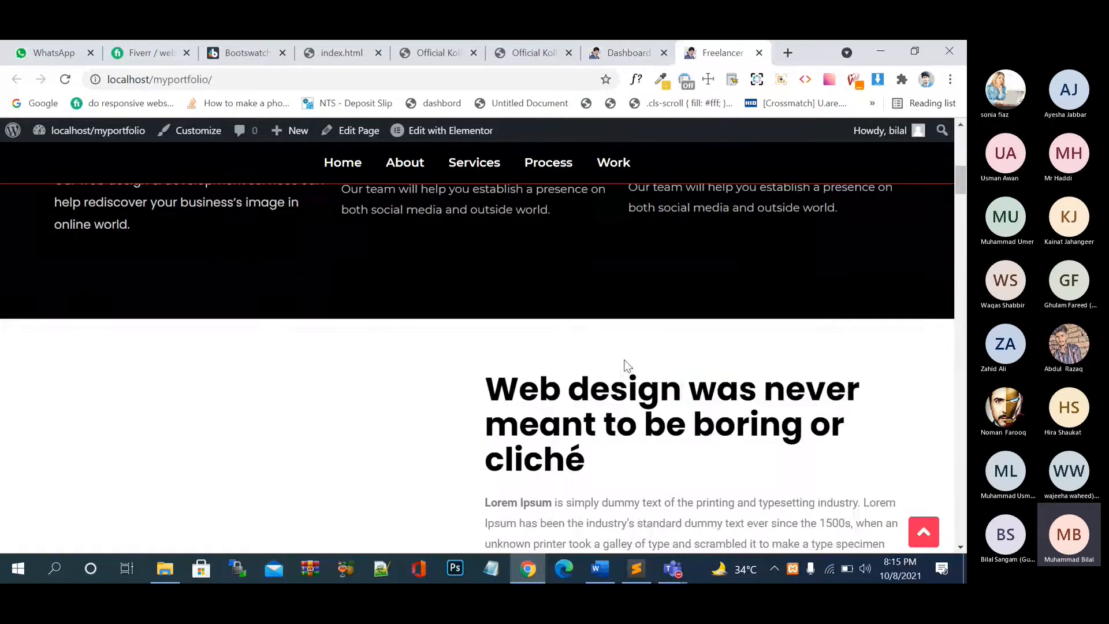
scroll(624, 367, "down", 10)
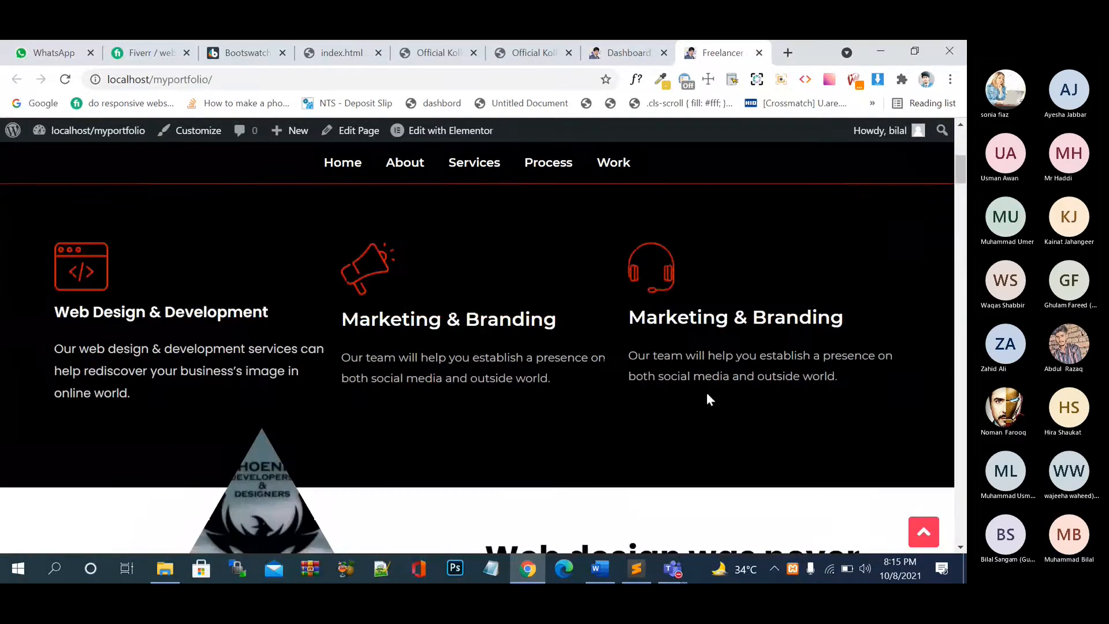
scroll(702, 414, "down", 5)
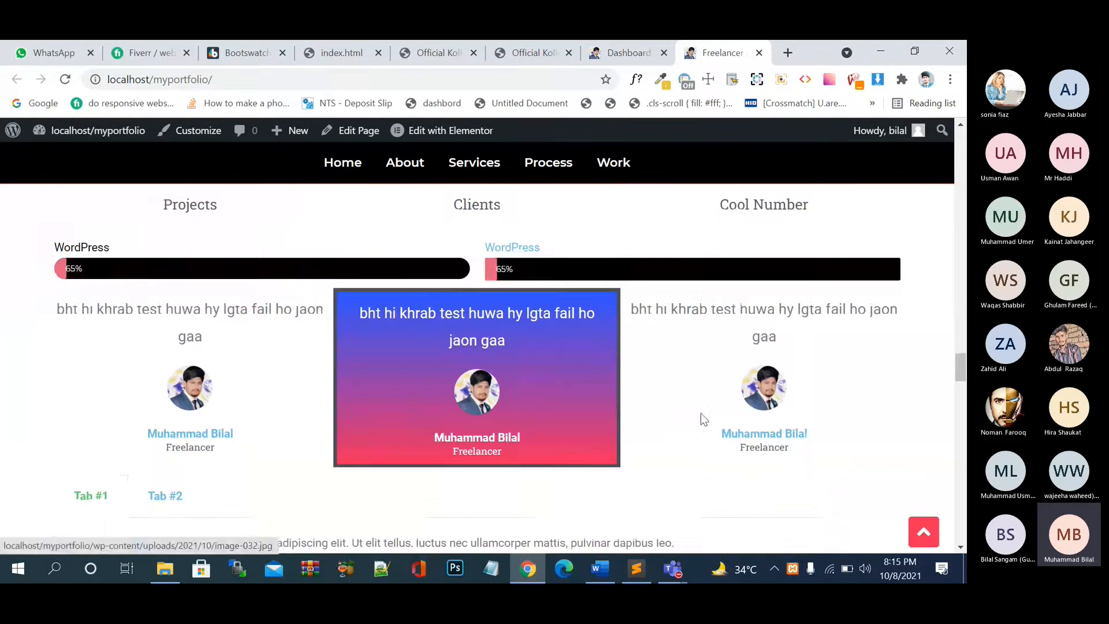
scroll(642, 347, "down", 5)
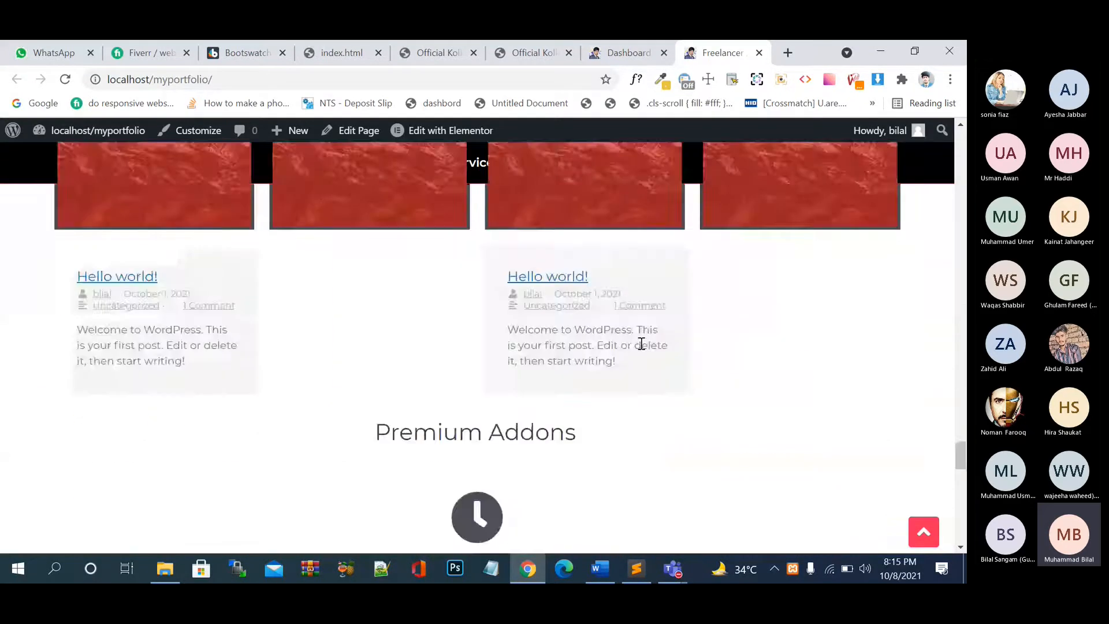
scroll(643, 347, "down", 5)
scroll(643, 349, "up", 10)
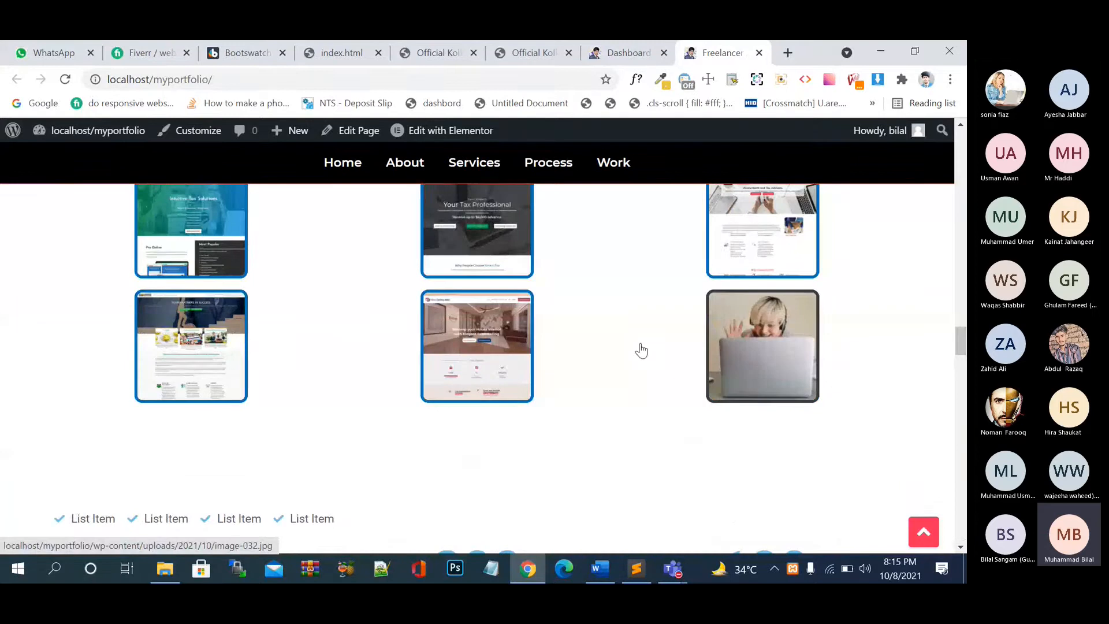
scroll(641, 349, "up", 10)
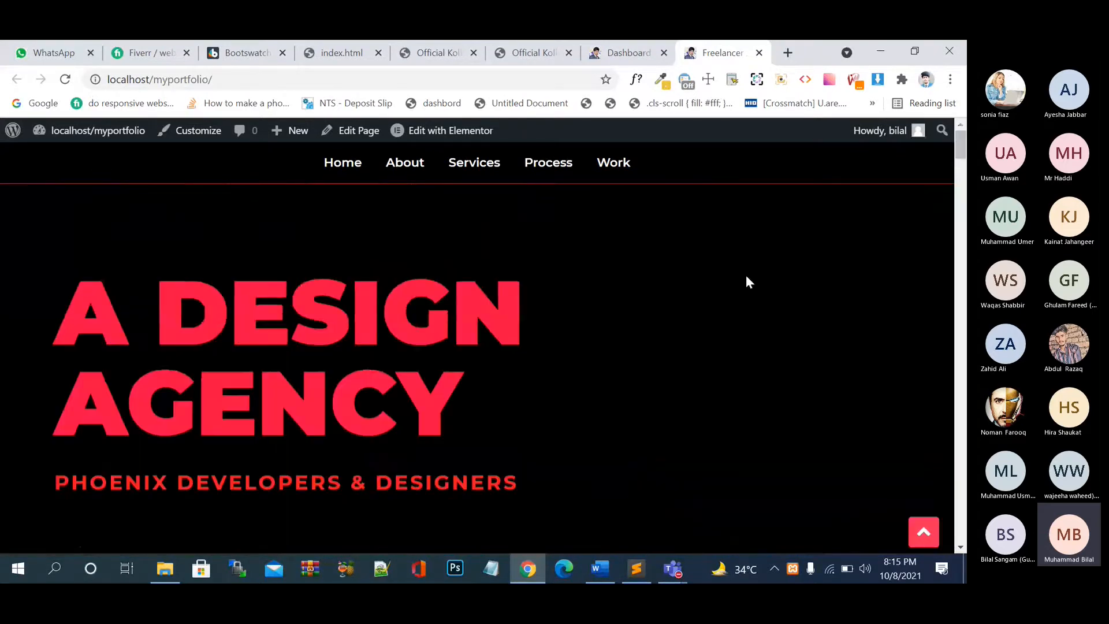
scroll(676, 403, "down", 10)
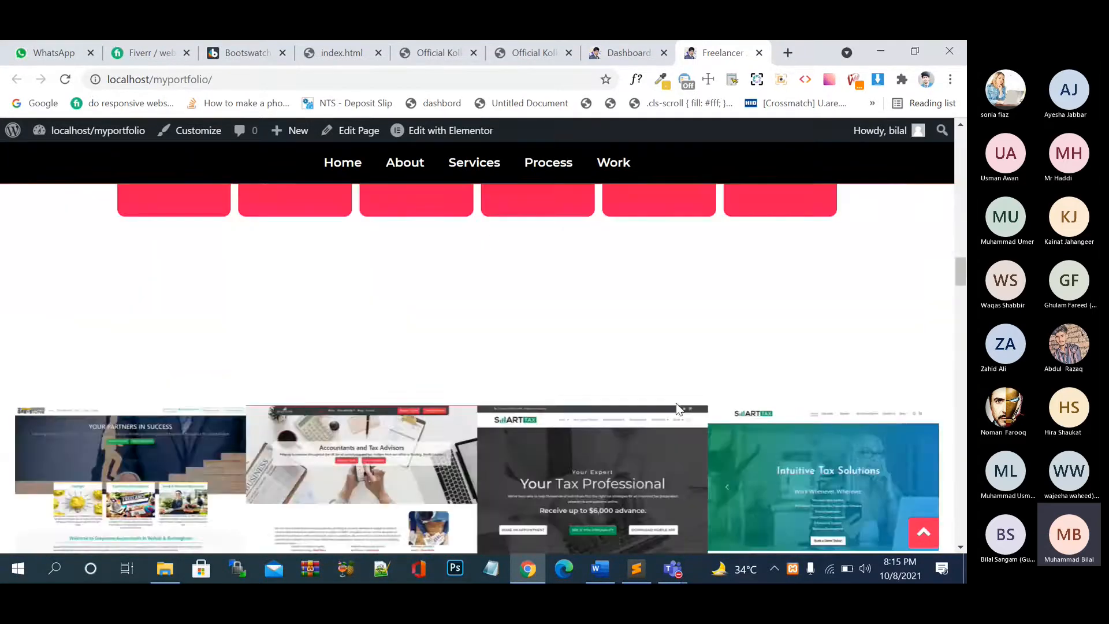
scroll(676, 404, "down", 5)
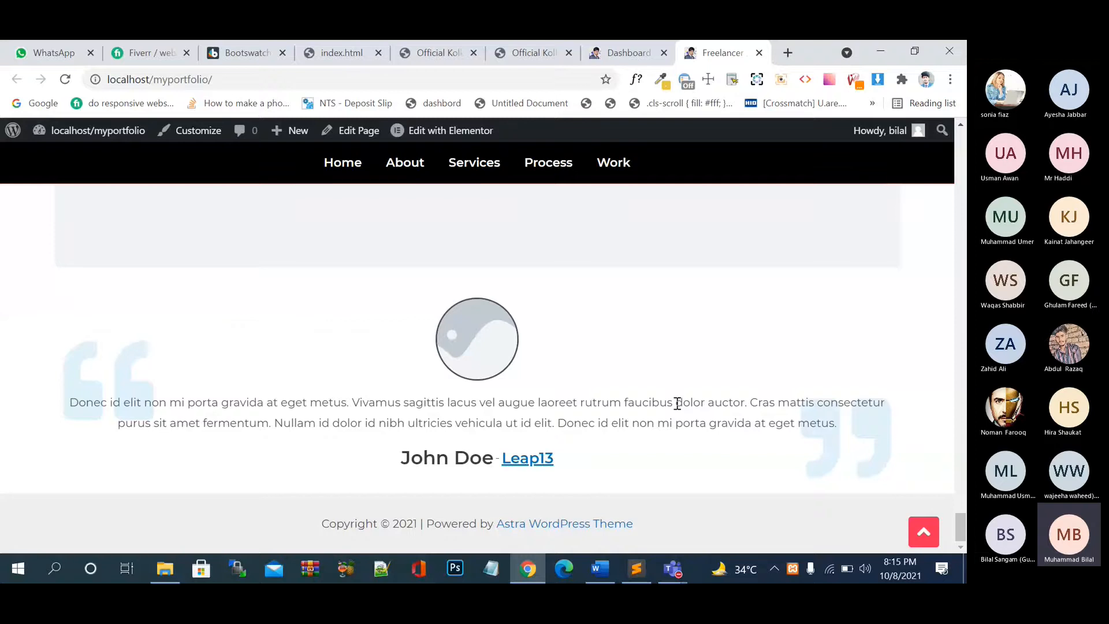
scroll(676, 403, "up", 15)
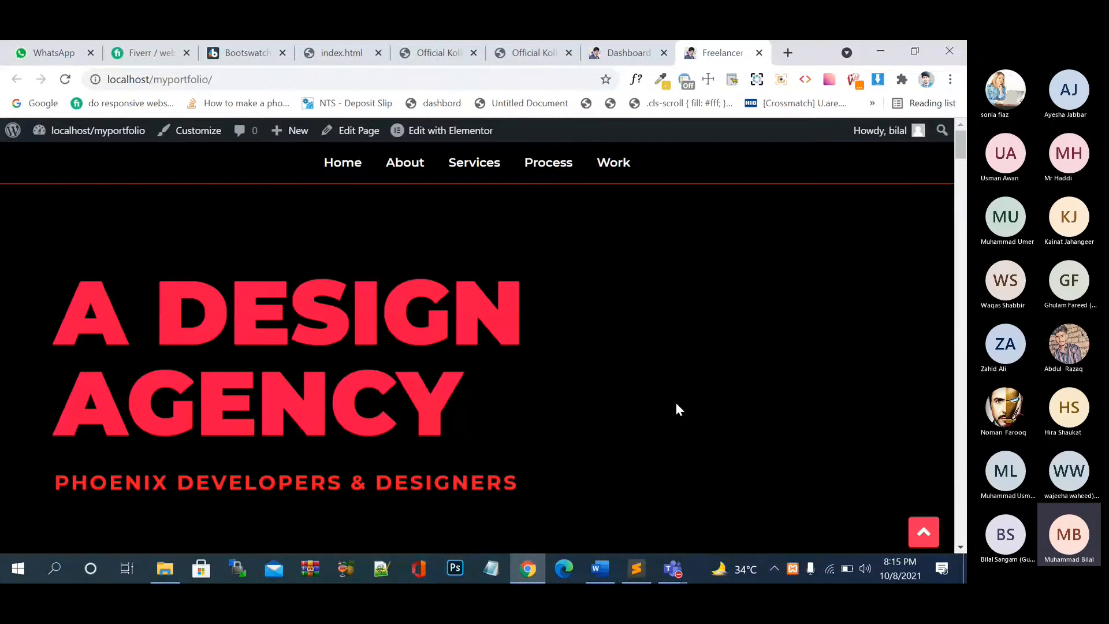
left_click(625, 52)
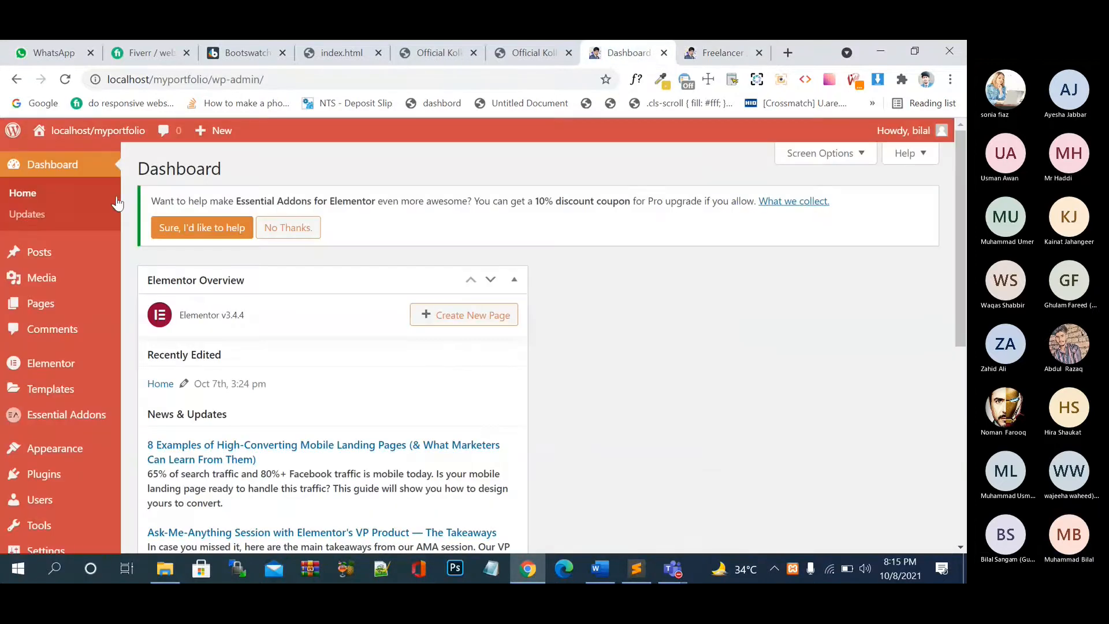
- Reload the admin Dashboard, then start a new blank Chrome tab
left_click(65, 174)
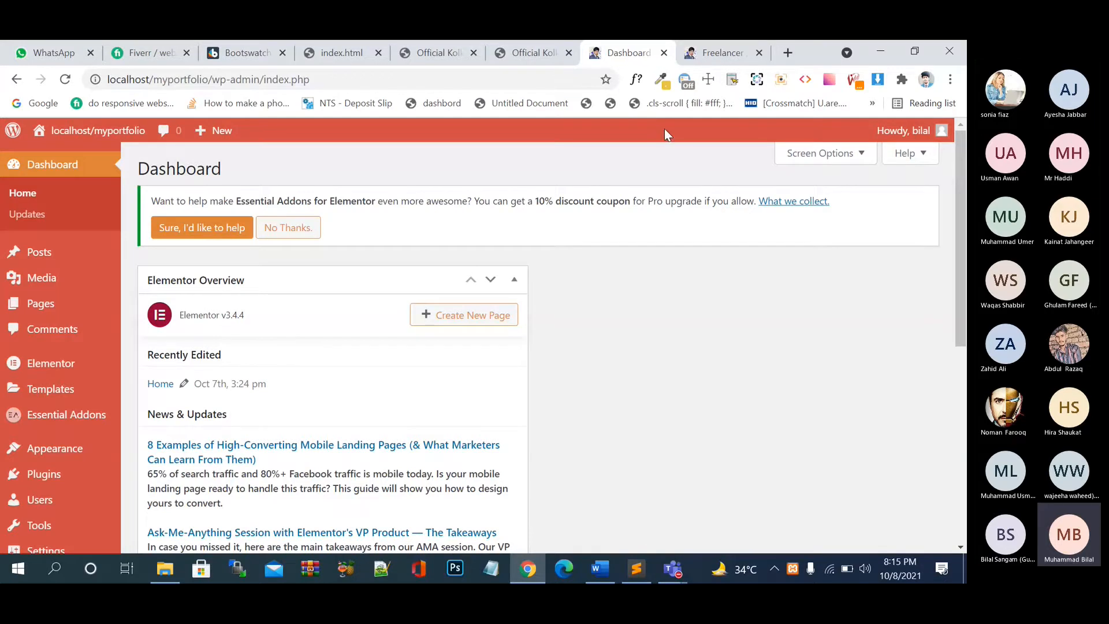
left_click(795, 50)
- Google 'contact for 7 wordpress plugin' and scroll its plugin page to the version 5.4.2 details
type("c")
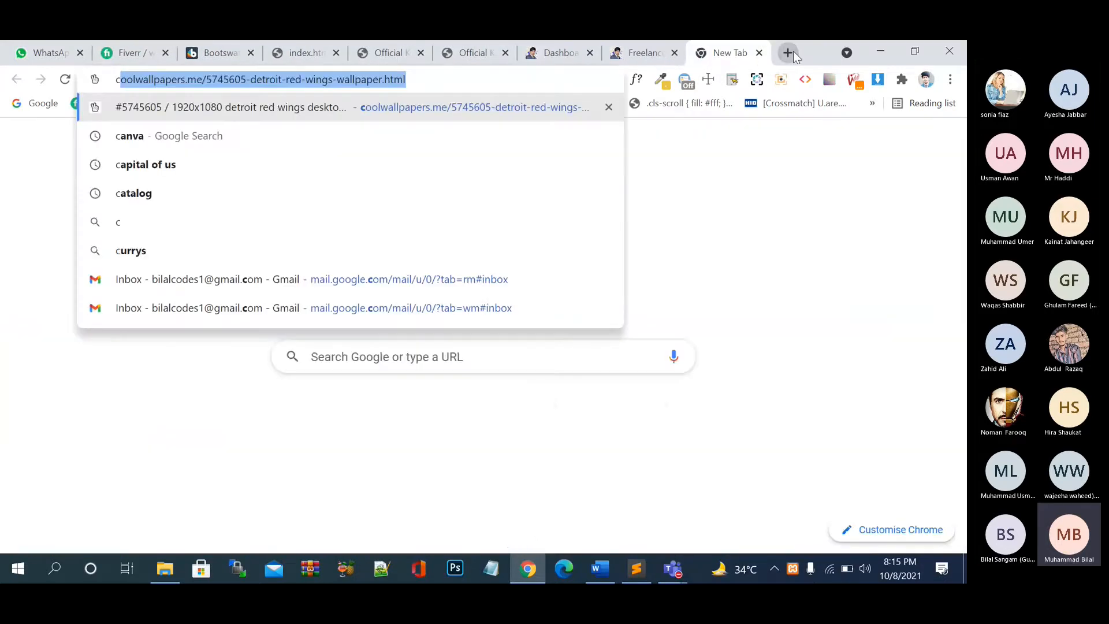
type("ontact")
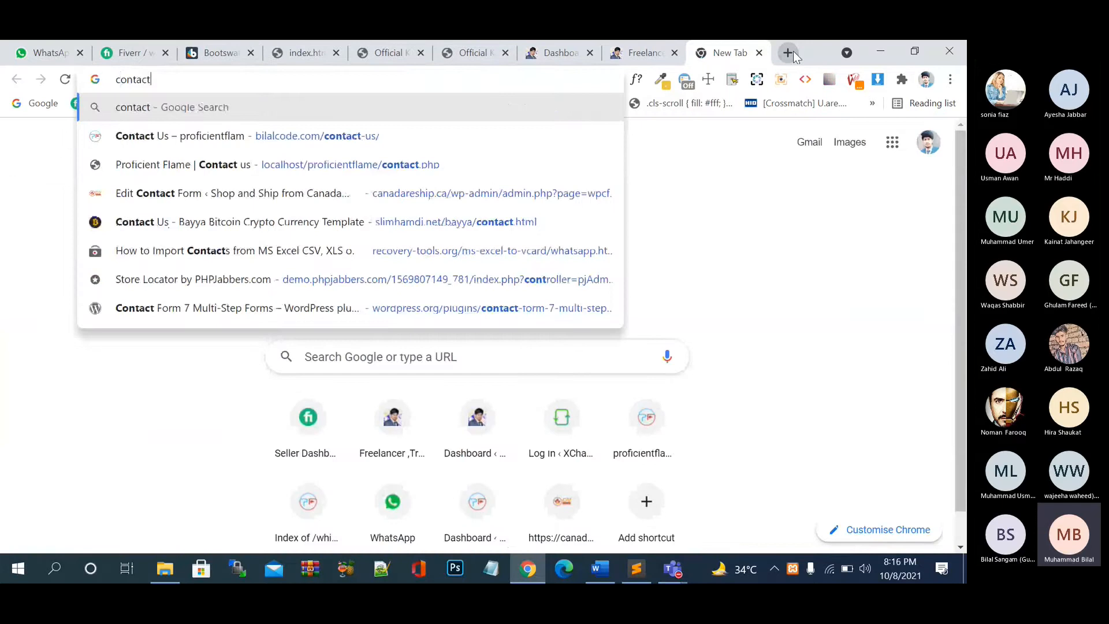
type(" for 7 wordpr")
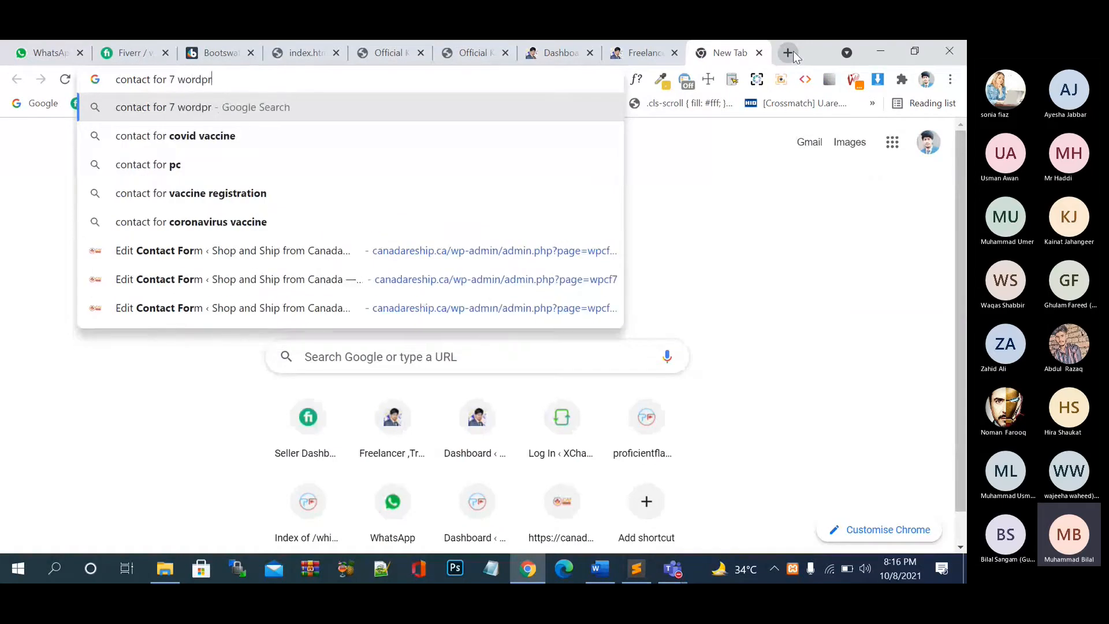
type("ess pl")
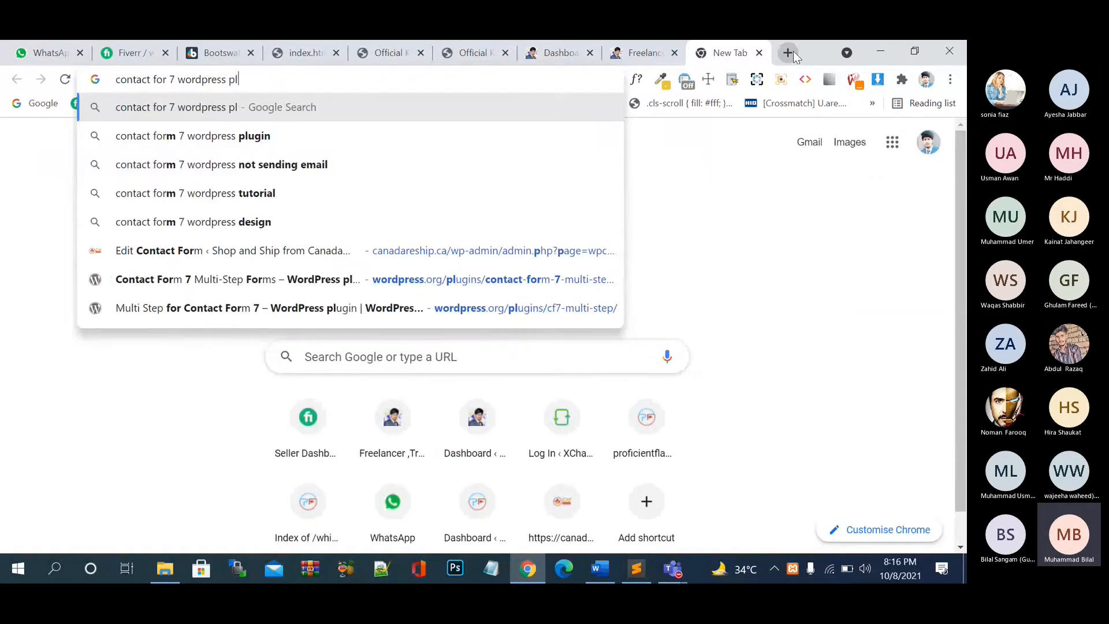
type("ugin")
key("Return")
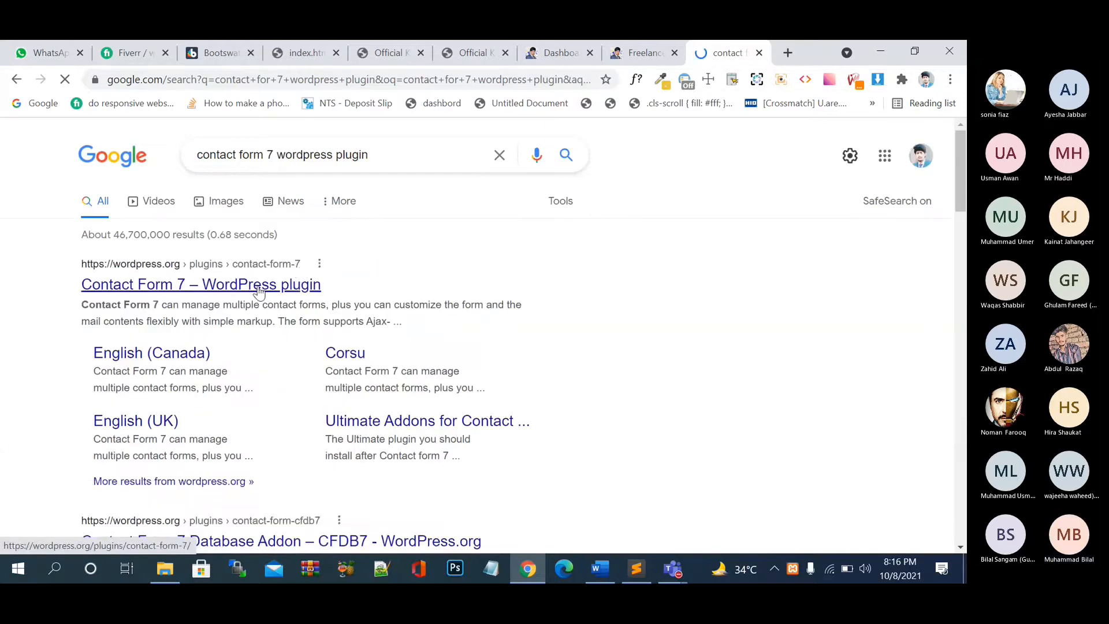
left_click(258, 286)
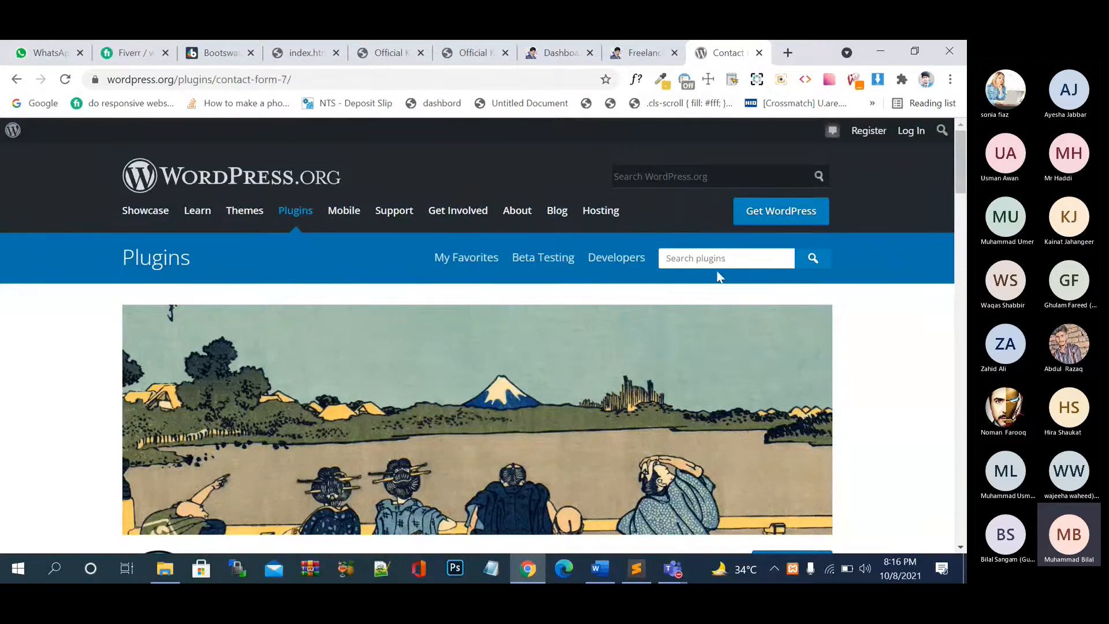
scroll(725, 310, "down", 8)
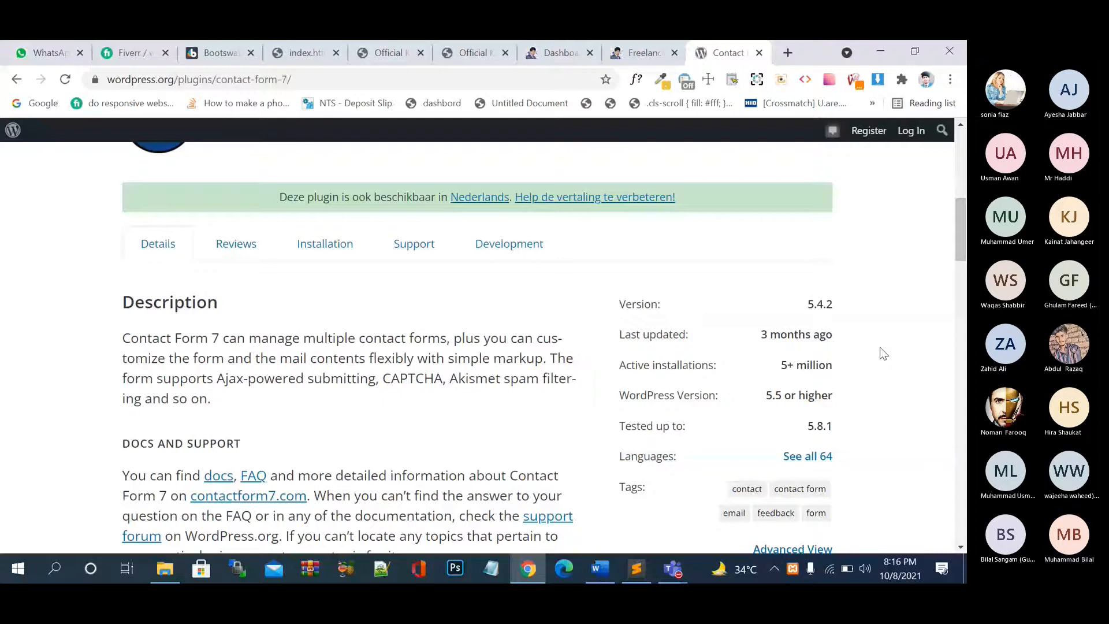
- In a new tab, Google 'wp forms plugin', correcting typos along the way
left_click(786, 54)
type("sw")
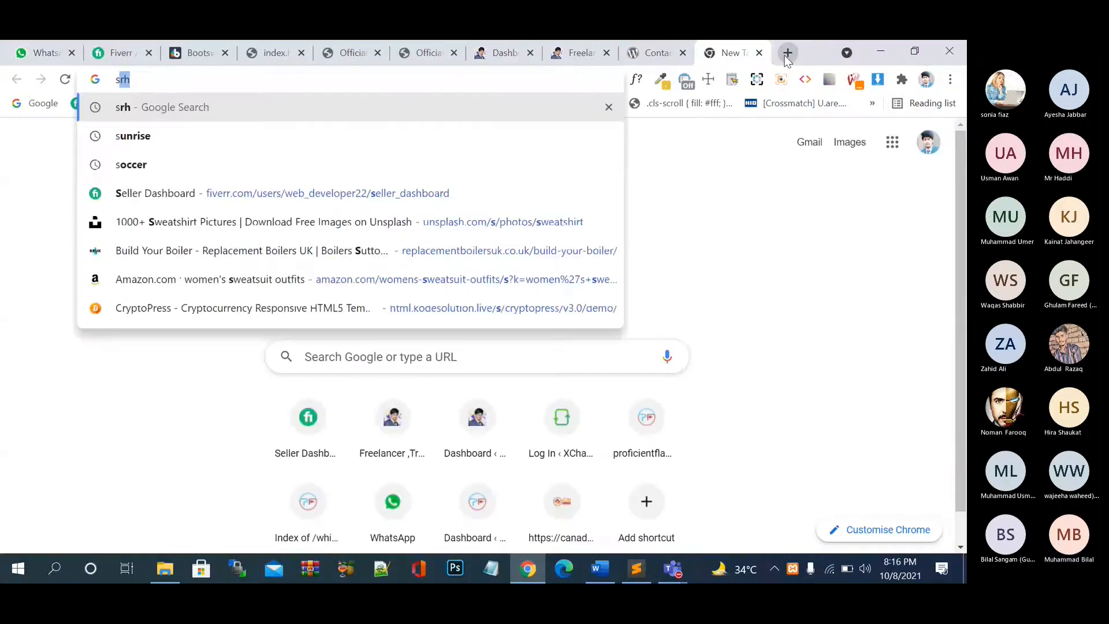
key("BackSpace")
key("BackSpace")
type("wp form")
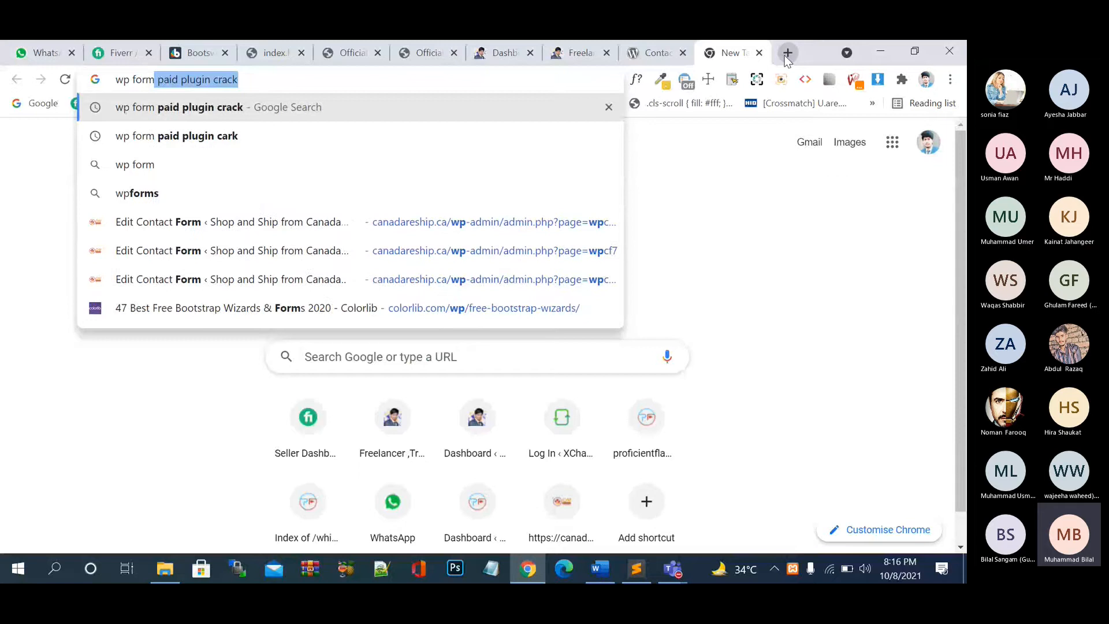
key("BackSpace")
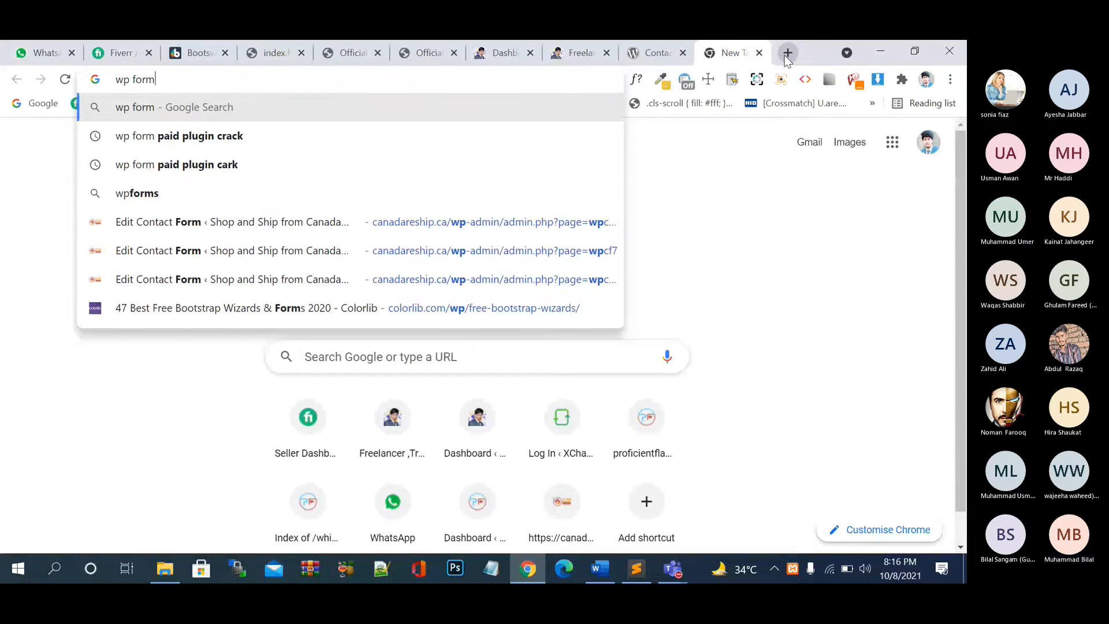
type("wo")
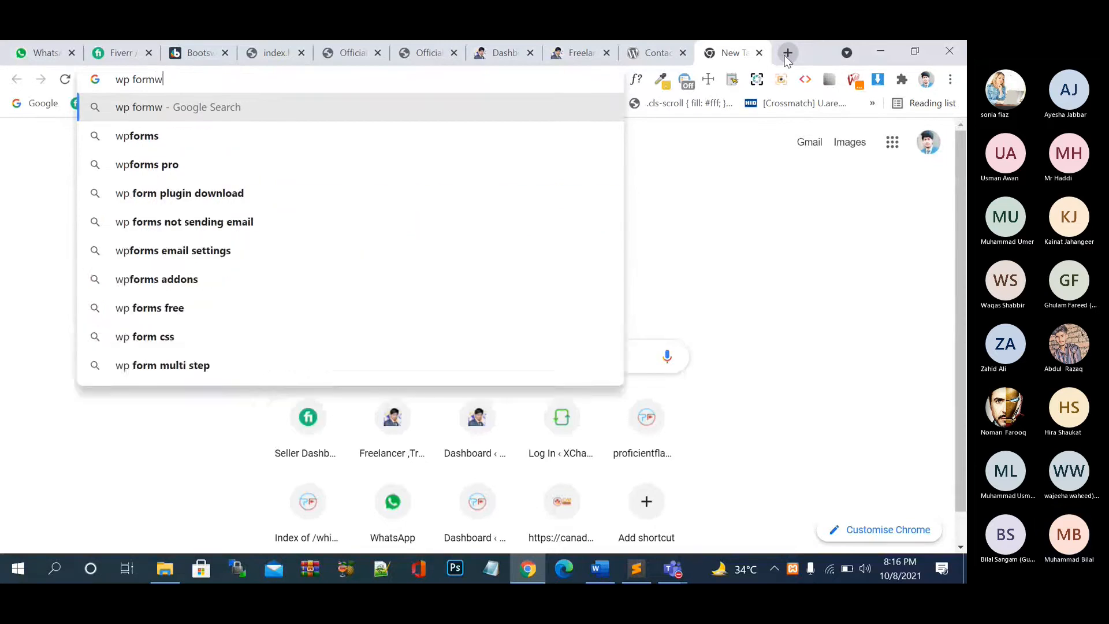
key("BackSpace")
key("BackSpace")
type("w")
key("BackSpace")
key("BackSpace")
key("BackSpace")
type("s")
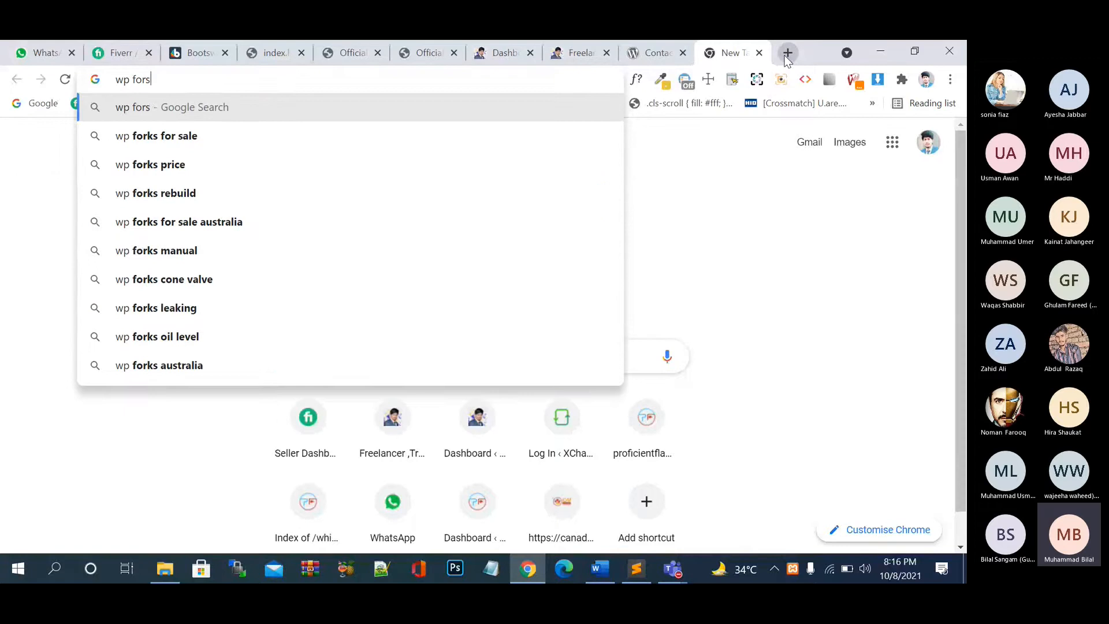
key("BackSpace")
key("BackSpace")
type("rms")
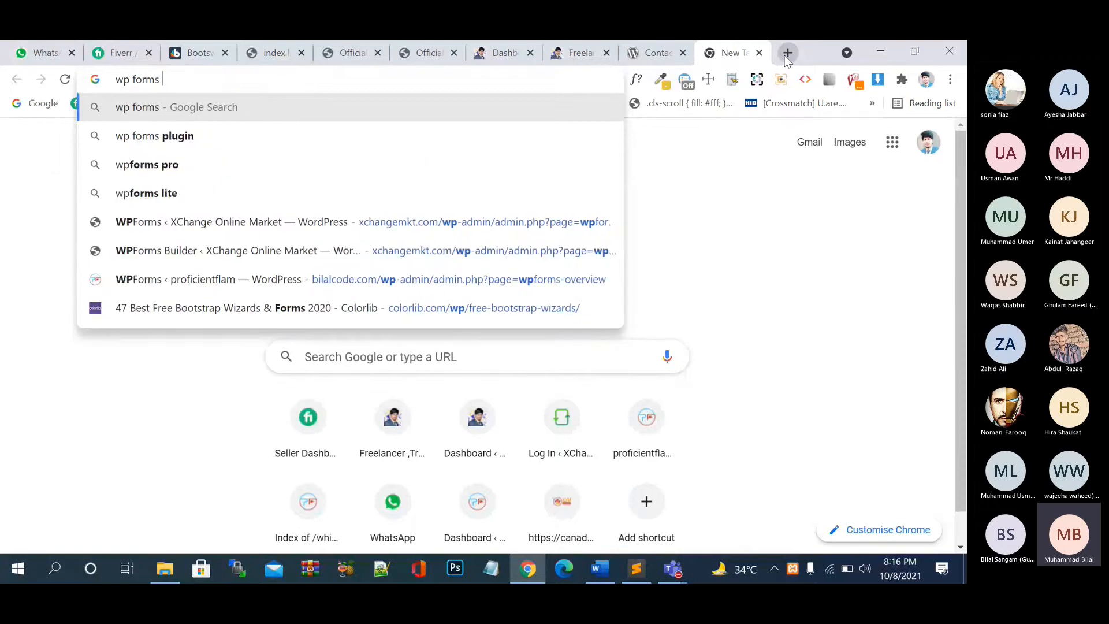
key("Down")
key("Return")
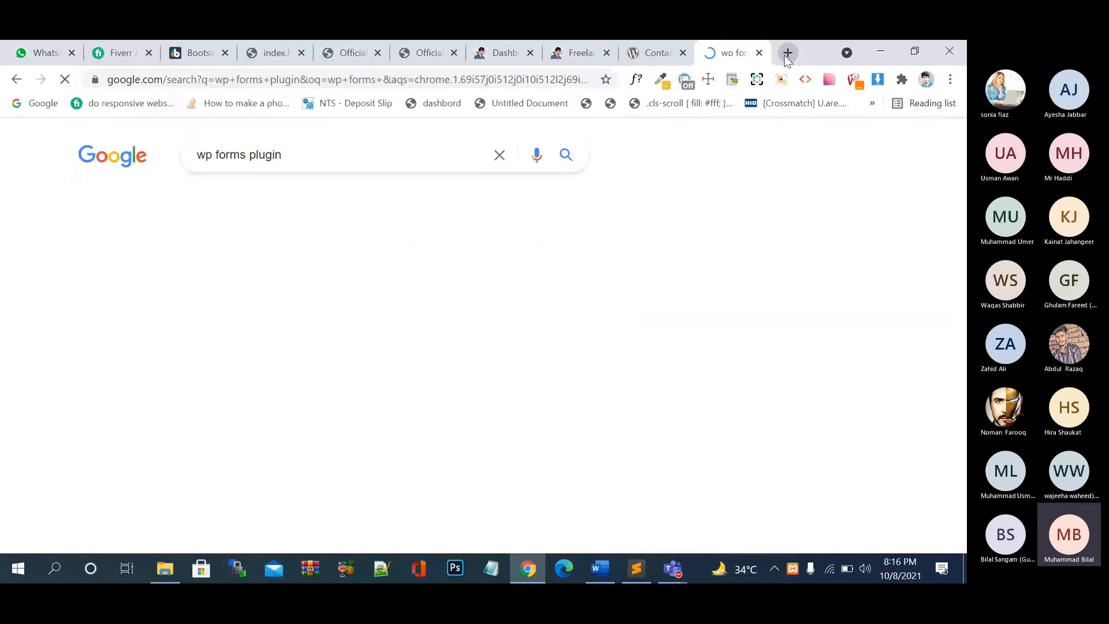
- Open the WPForms Lite plugin page (version 1.7.0) and compare it with the Contact Form 7 tab
left_click(247, 286)
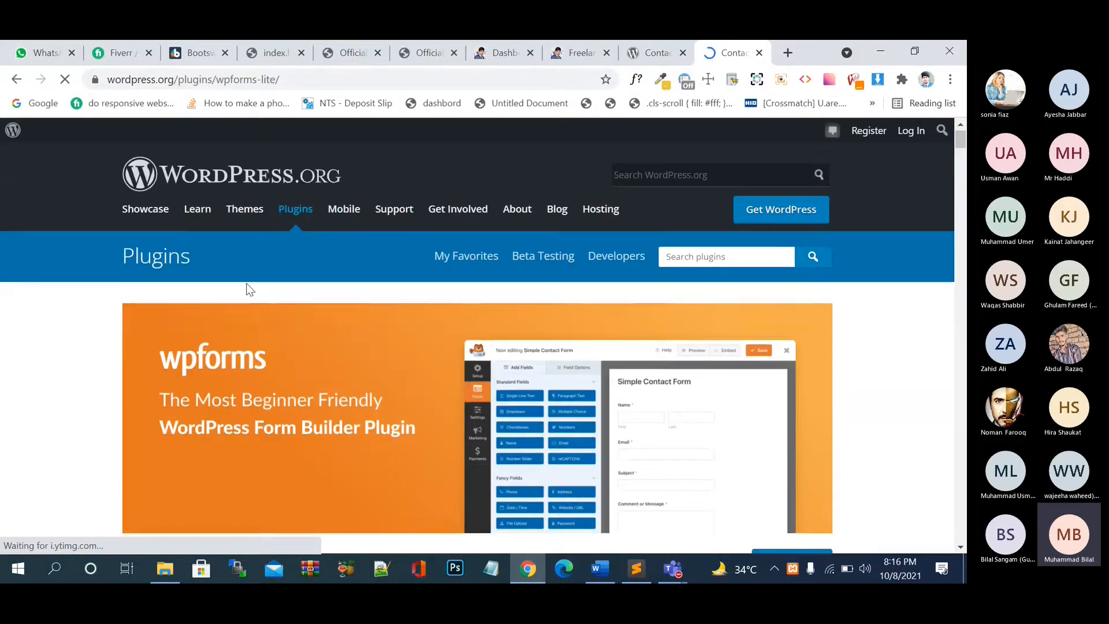
scroll(248, 289, "down", 9)
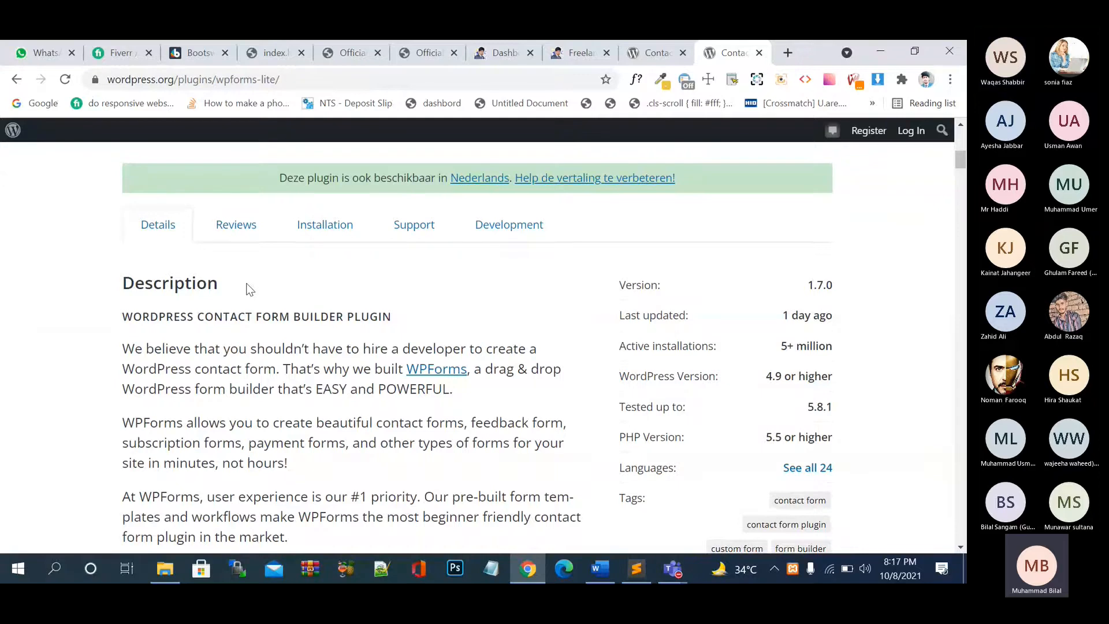
left_click(649, 56)
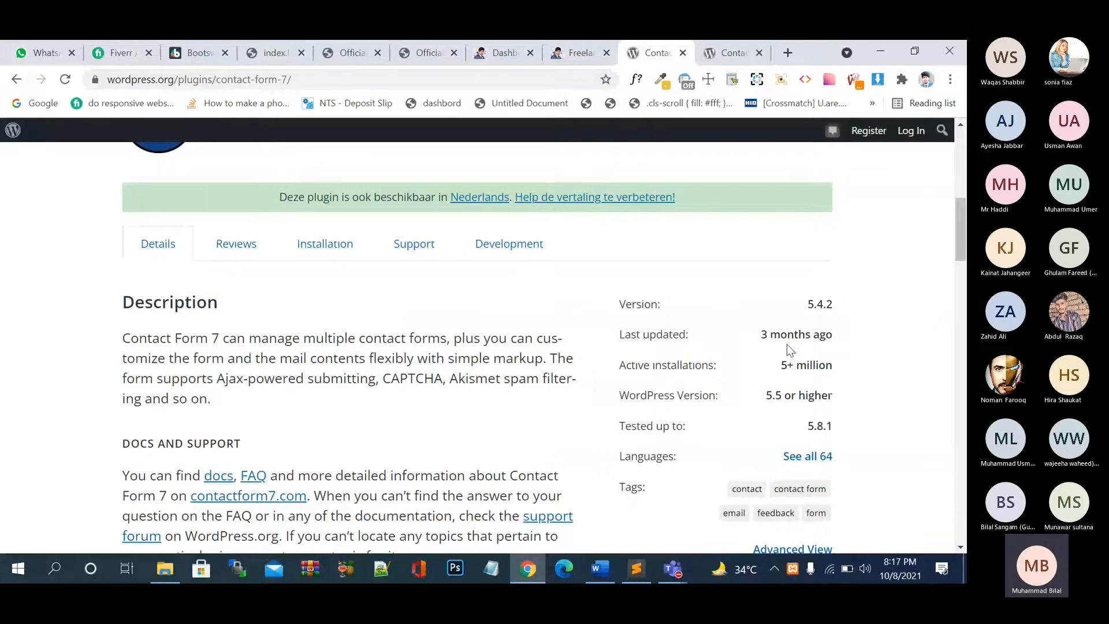
left_click(727, 53)
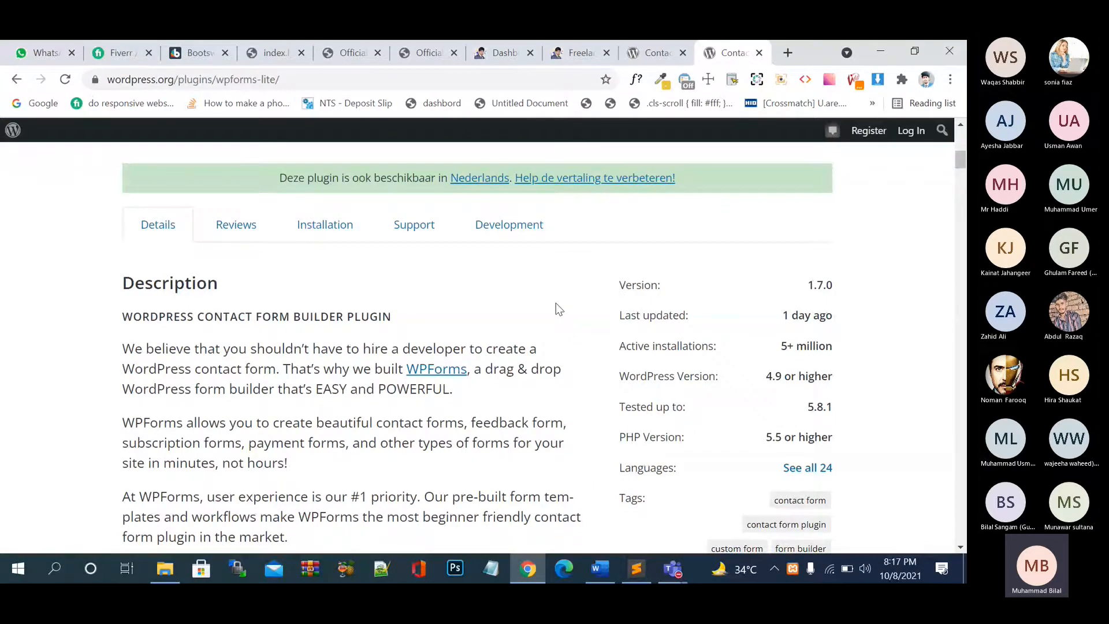
- Load aaiooc.com in a new tab
left_click(785, 55)
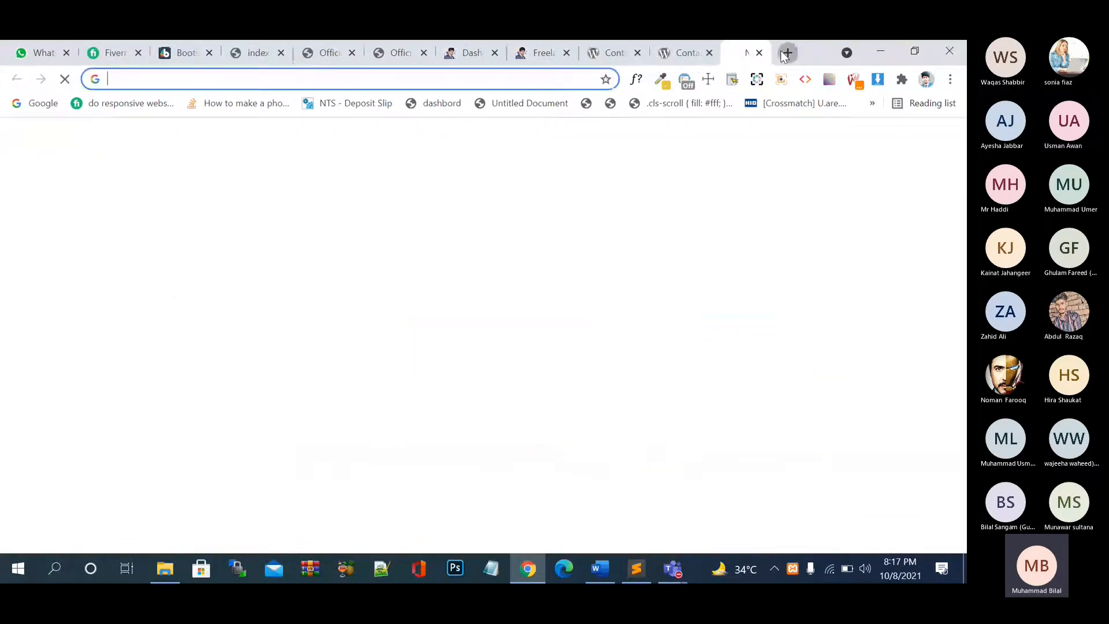
type("a")
key("Return")
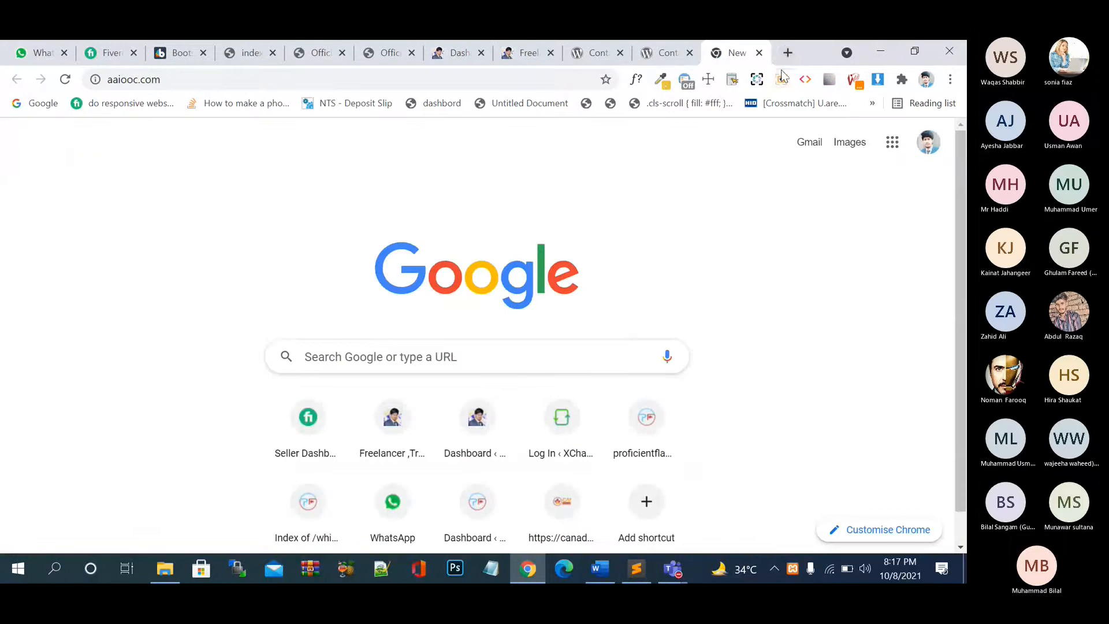
- Load eiooc.com in another new tab
left_click(788, 54)
type("eiooc.com")
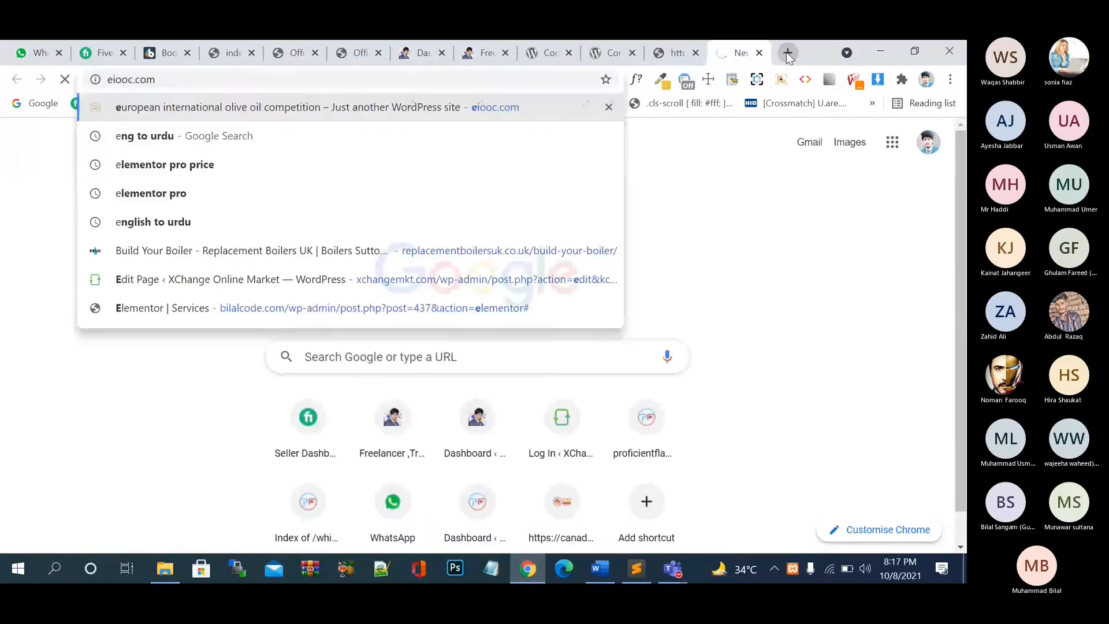
key("Return")
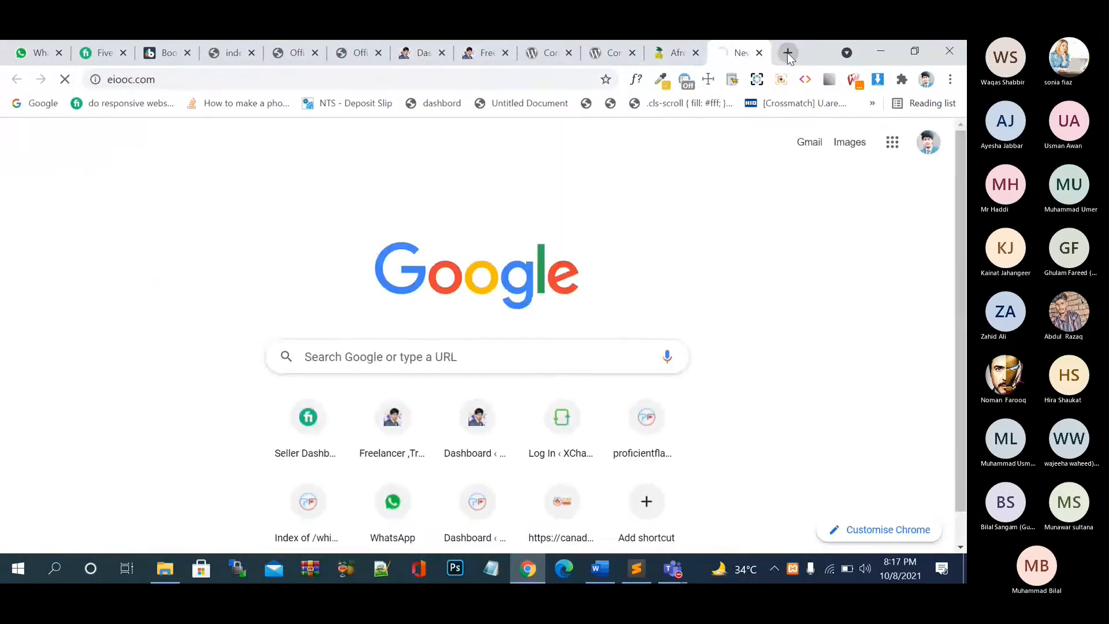
- Load flashleopard.com from the 'flas' suggestion in a new tab, then add one more blank tab
left_click(788, 53)
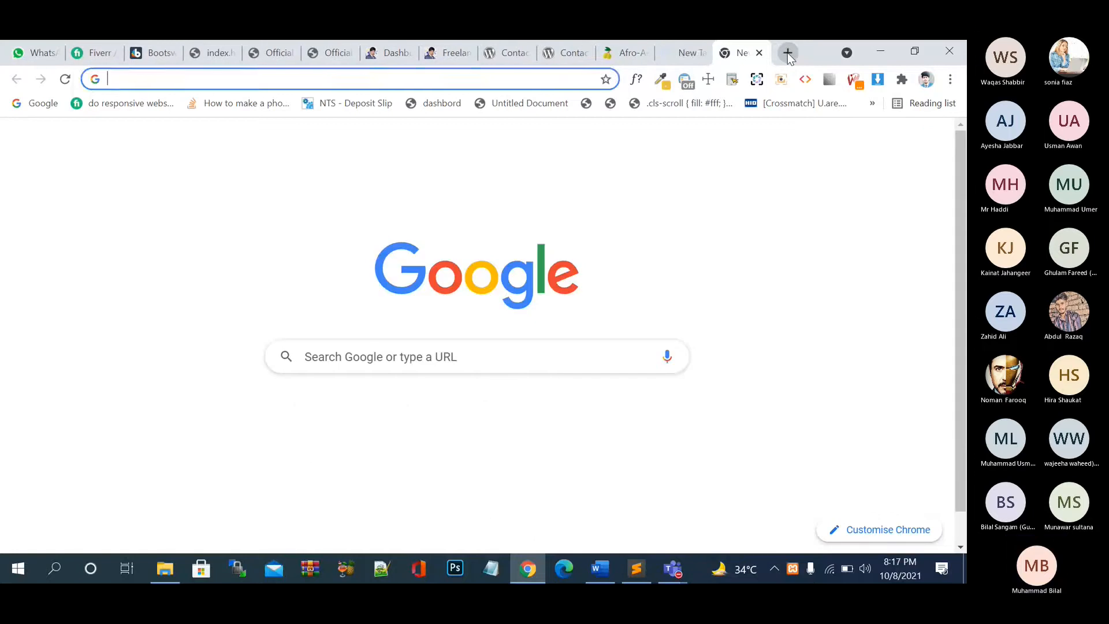
type("flas")
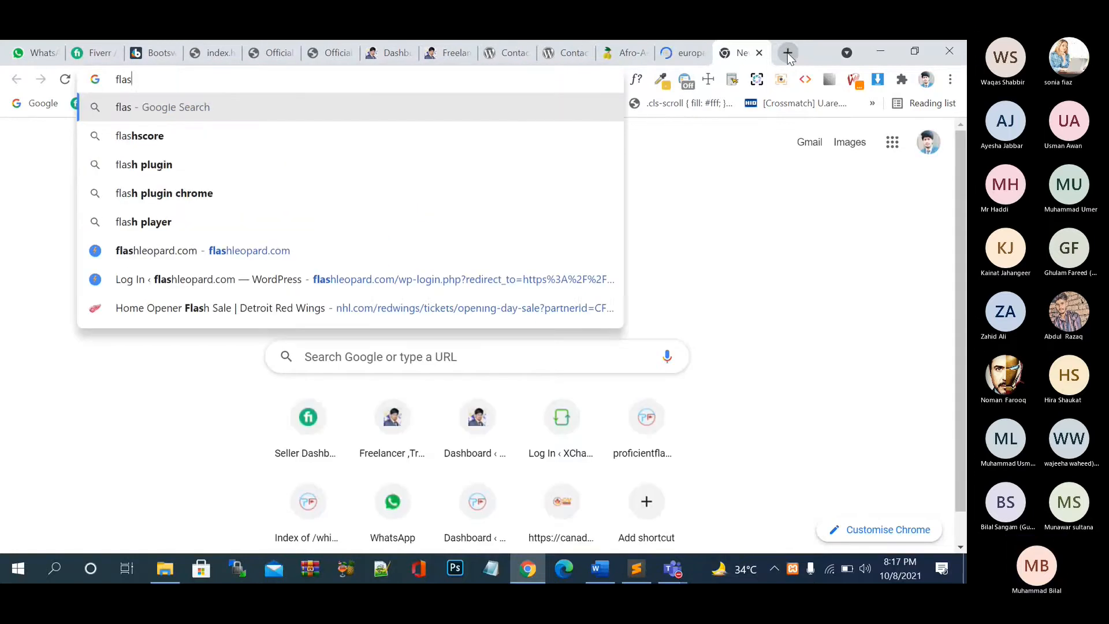
left_click(542, 250)
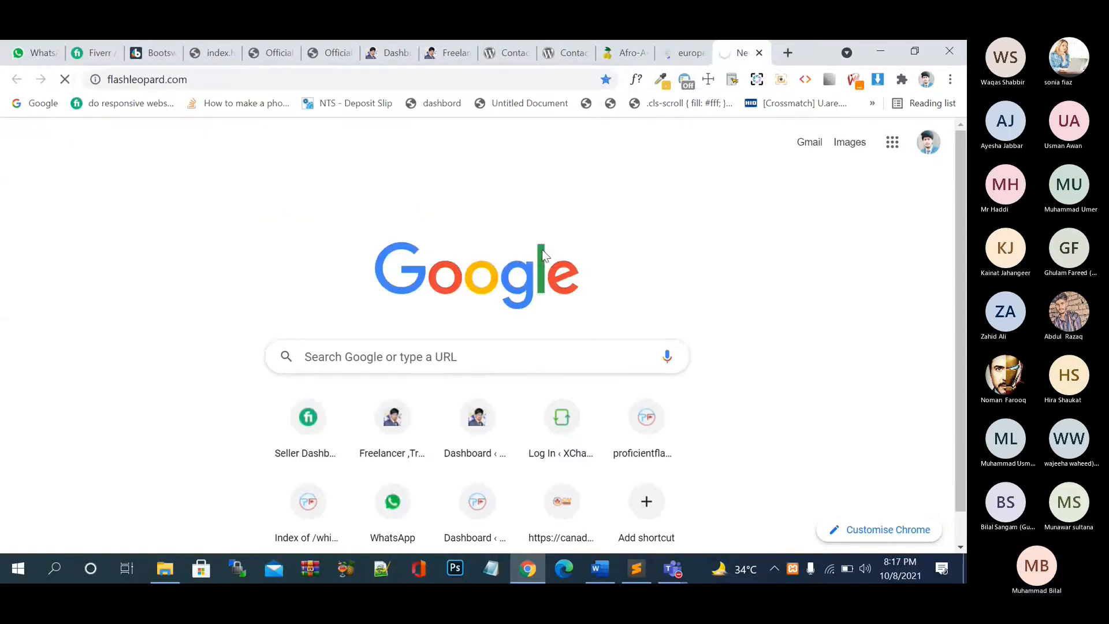
left_click(788, 53)
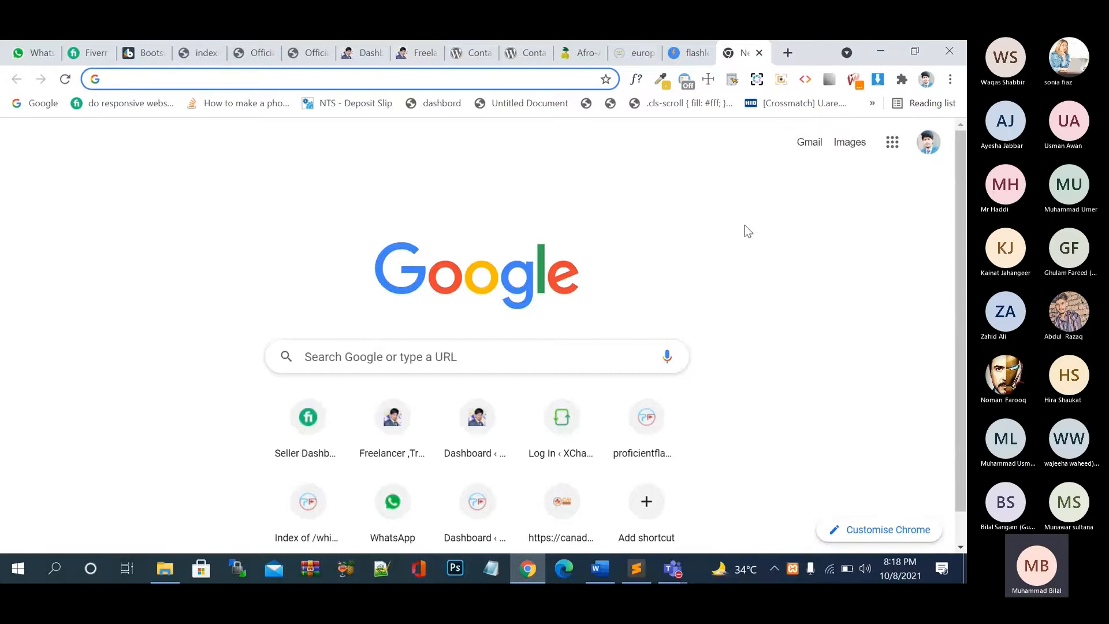
- Browse the eiooc.com Support page's Send a Message form, then switch to the aaiooc.com tab
left_click(631, 53)
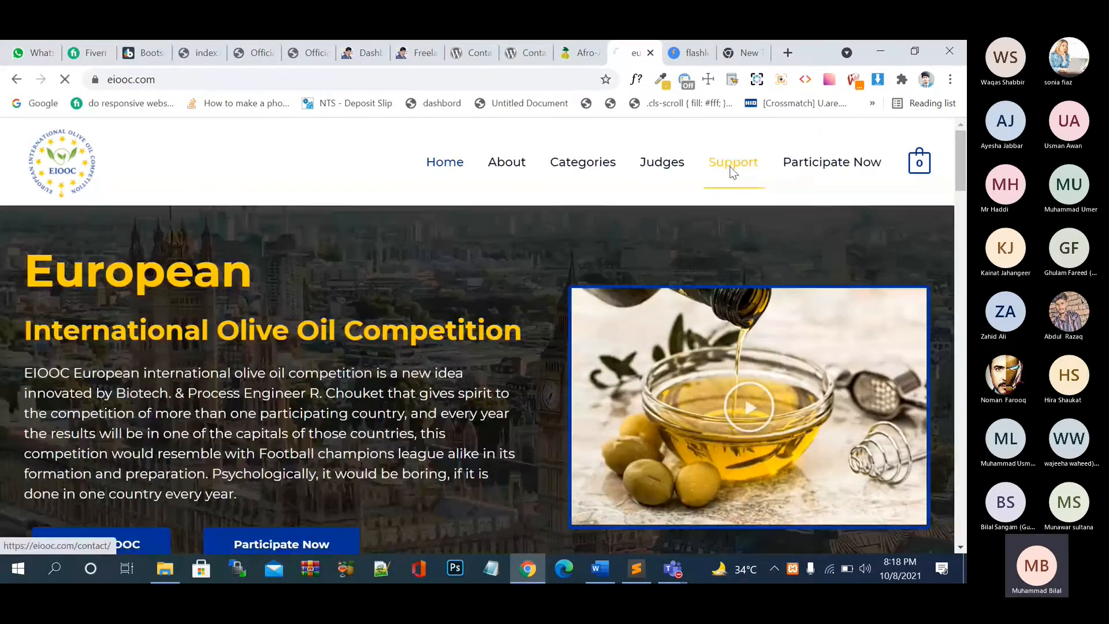
left_click(732, 170)
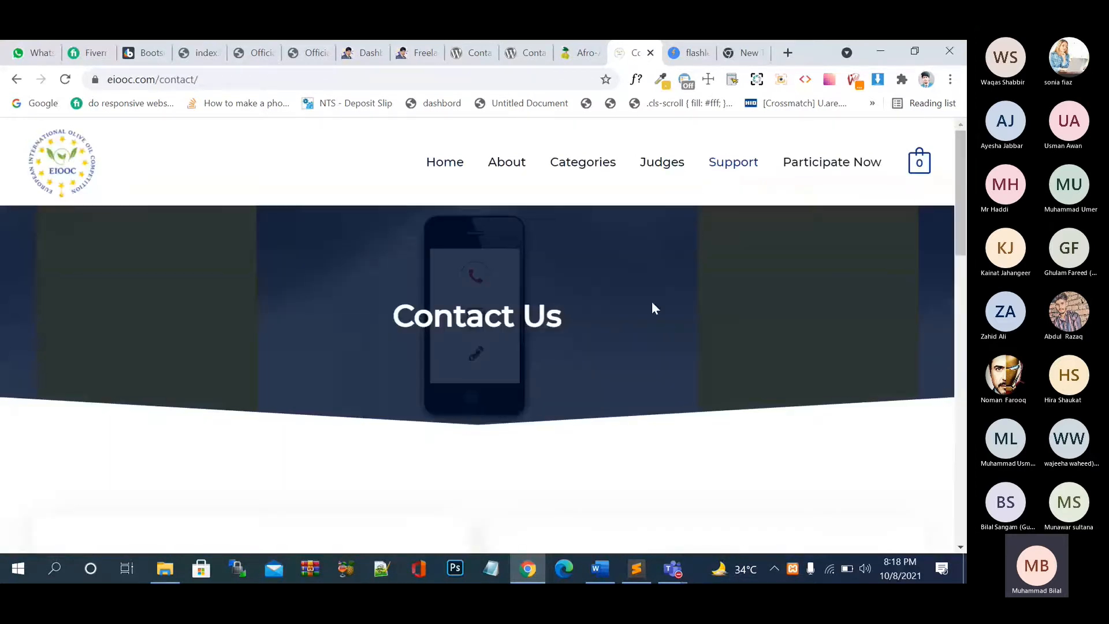
scroll(652, 301, "down", 3)
scroll(652, 308, "down", 5)
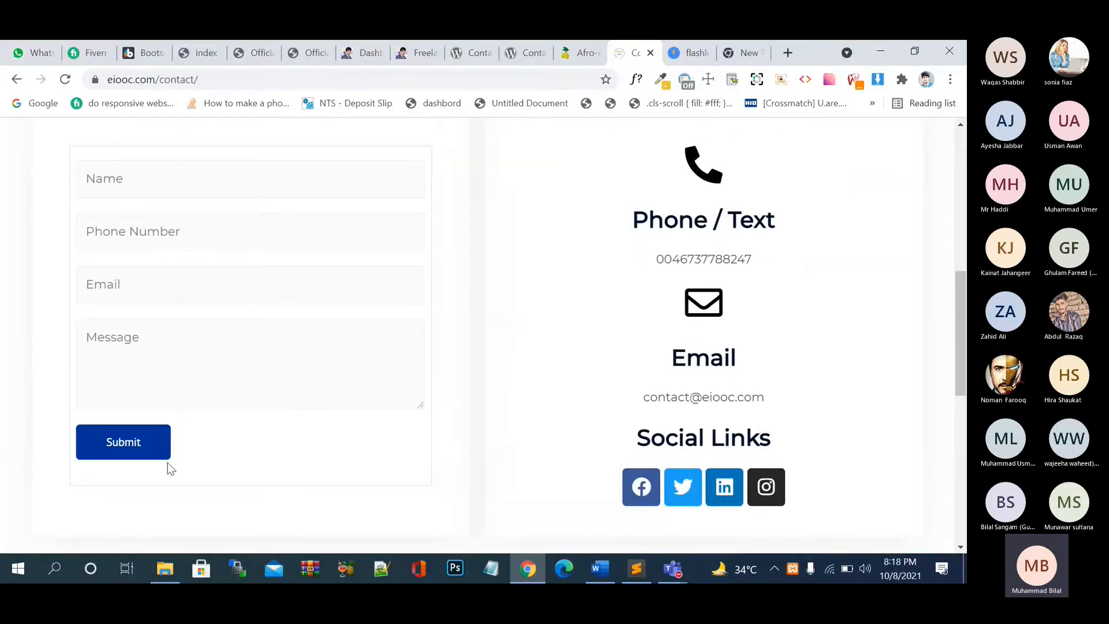
scroll(171, 468, "up", 2)
scroll(171, 468, "down", 1)
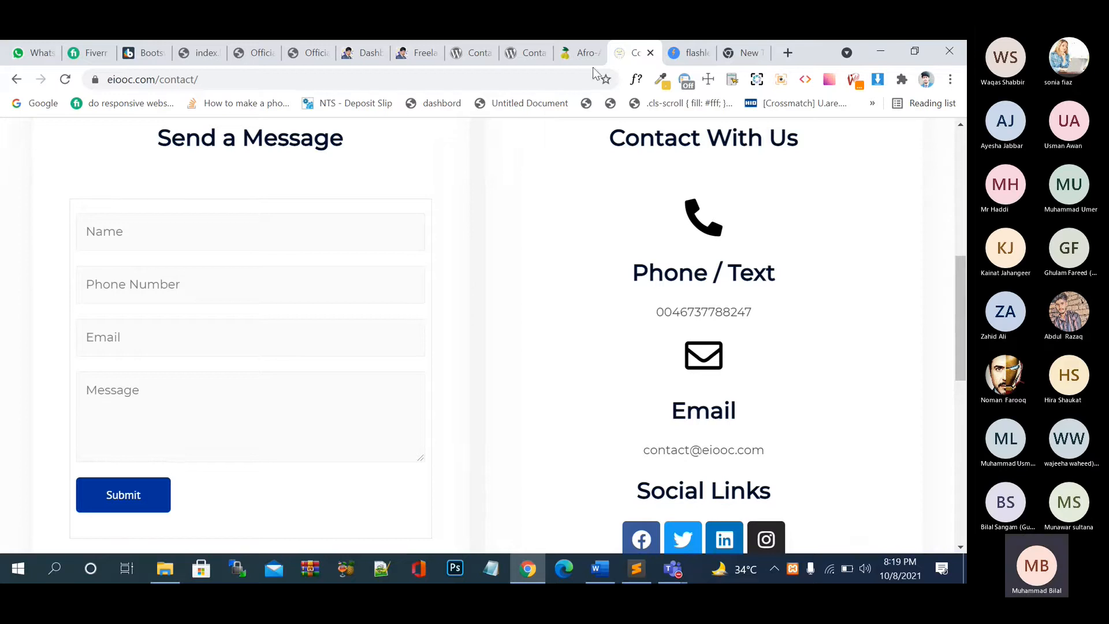
left_click(584, 55)
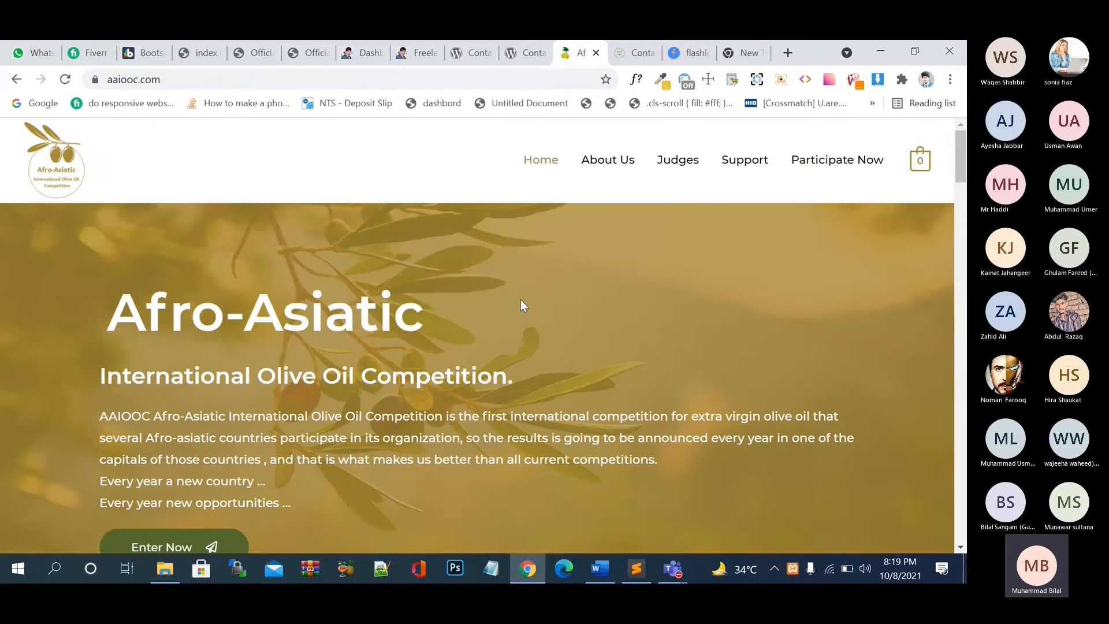
- Open the Afro-Asiatic site's Support page and scroll through it
left_click(731, 161)
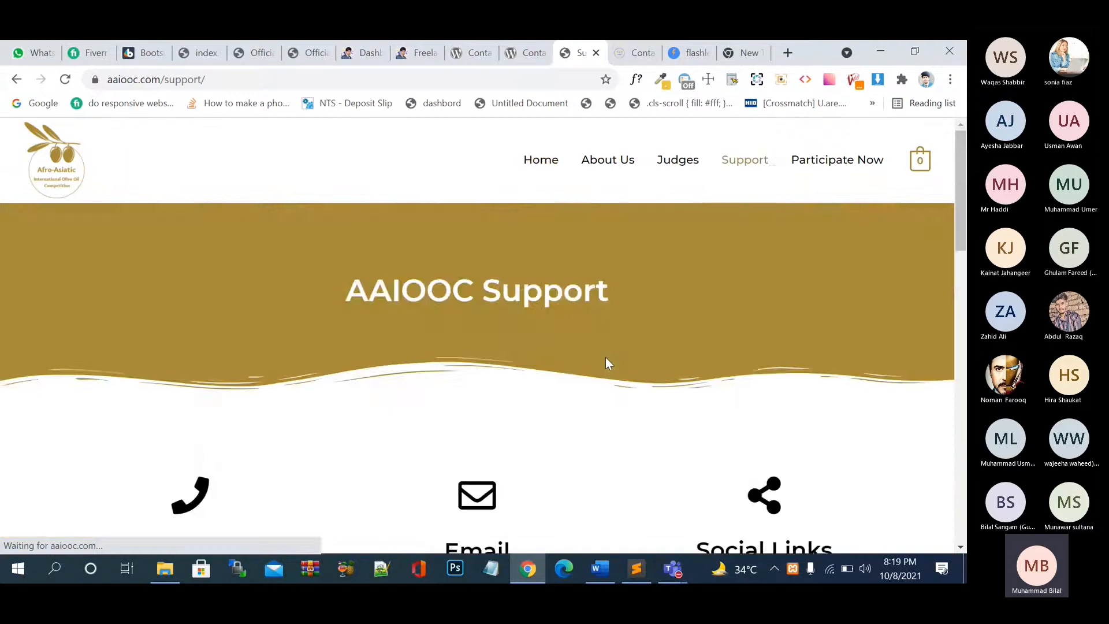
scroll(605, 357, "down", 8)
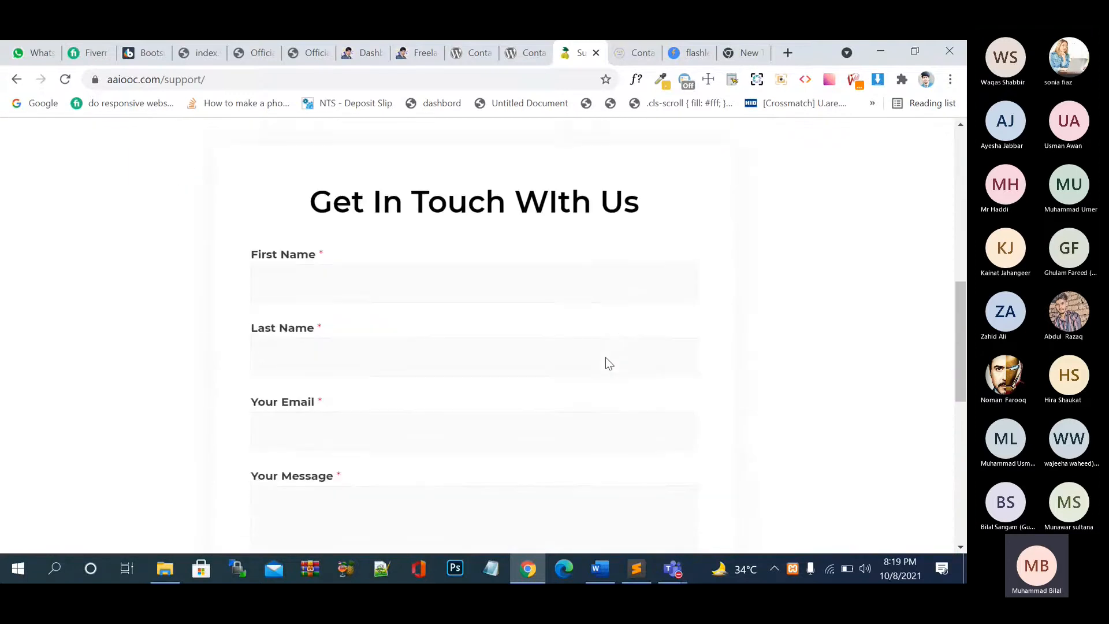
scroll(606, 363, "down", 4)
scroll(607, 363, "up", 3)
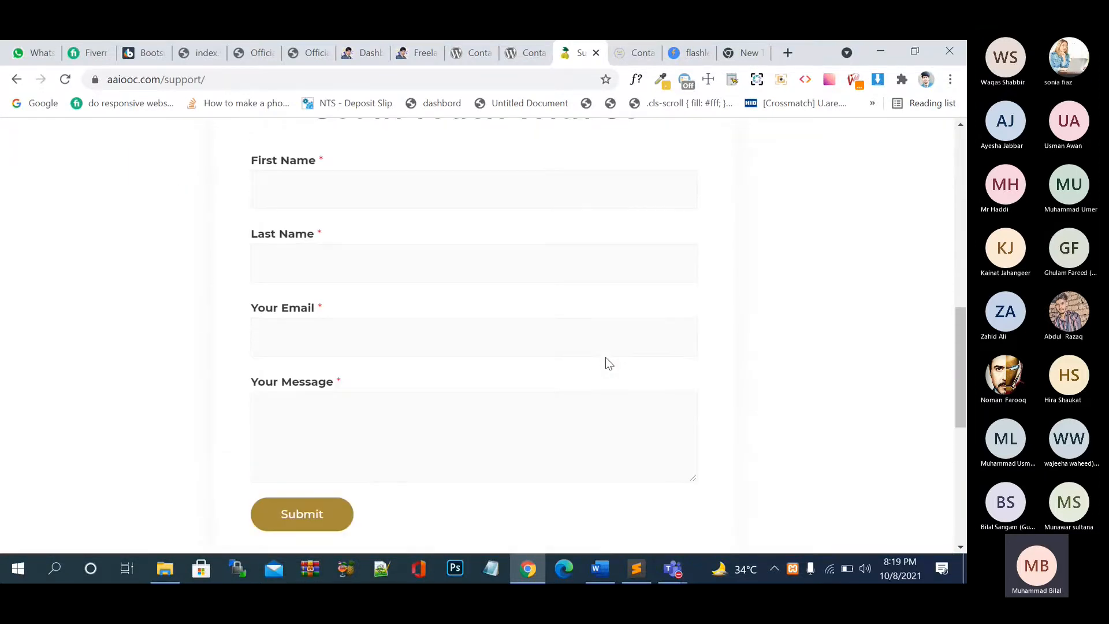
- Reload flashleopard.com, scroll its homepage down and up, then close its tab
left_click(690, 53)
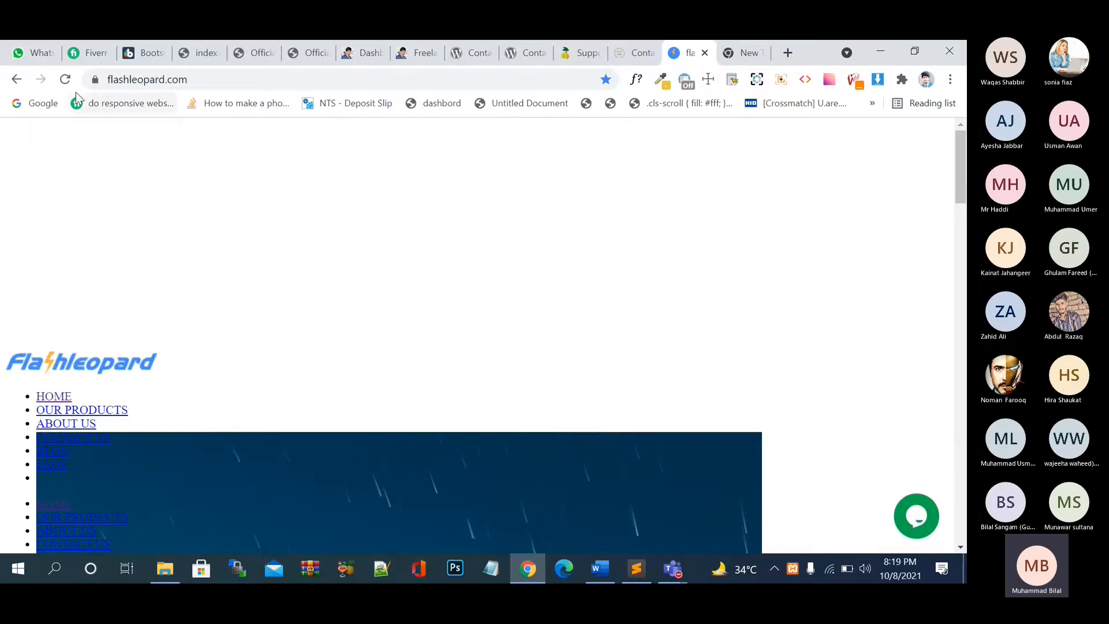
left_click(65, 79)
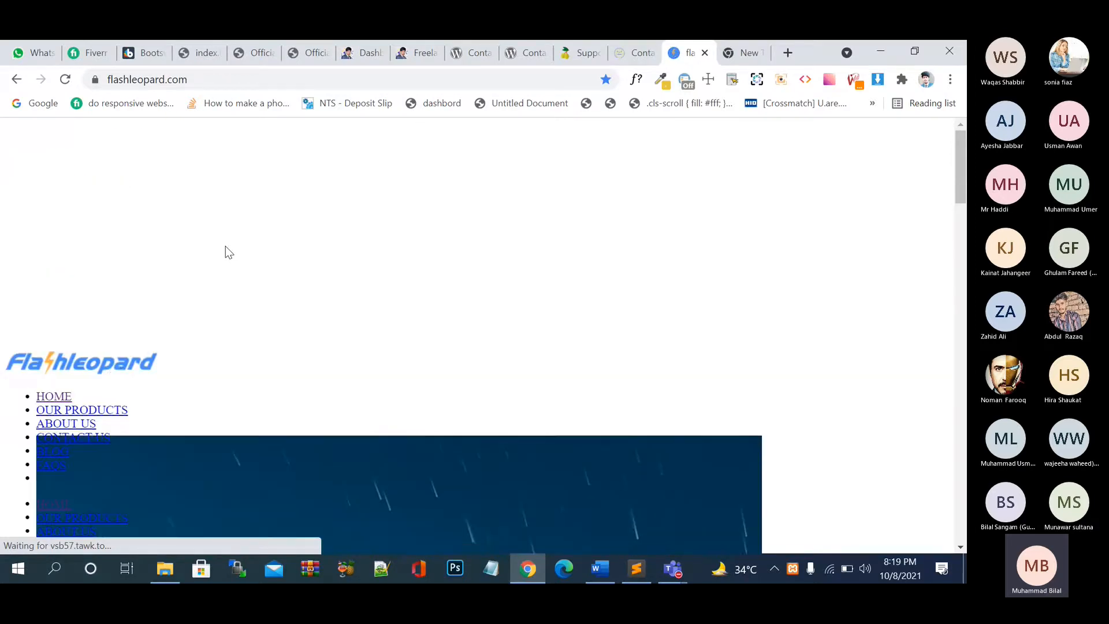
left_click(116, 370)
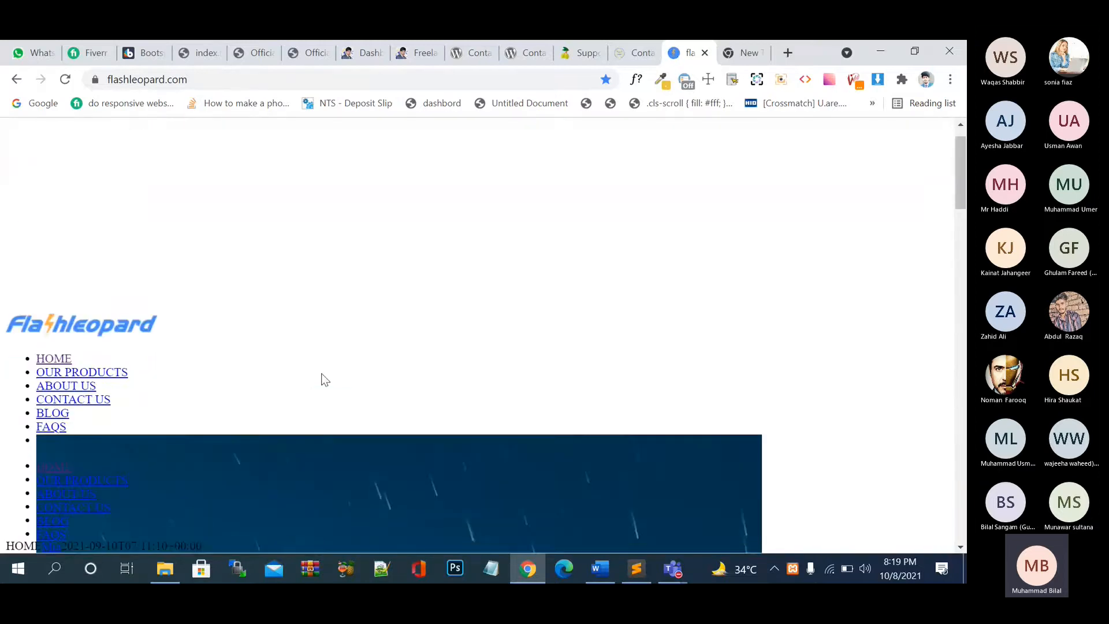
scroll(324, 379, "down", 15)
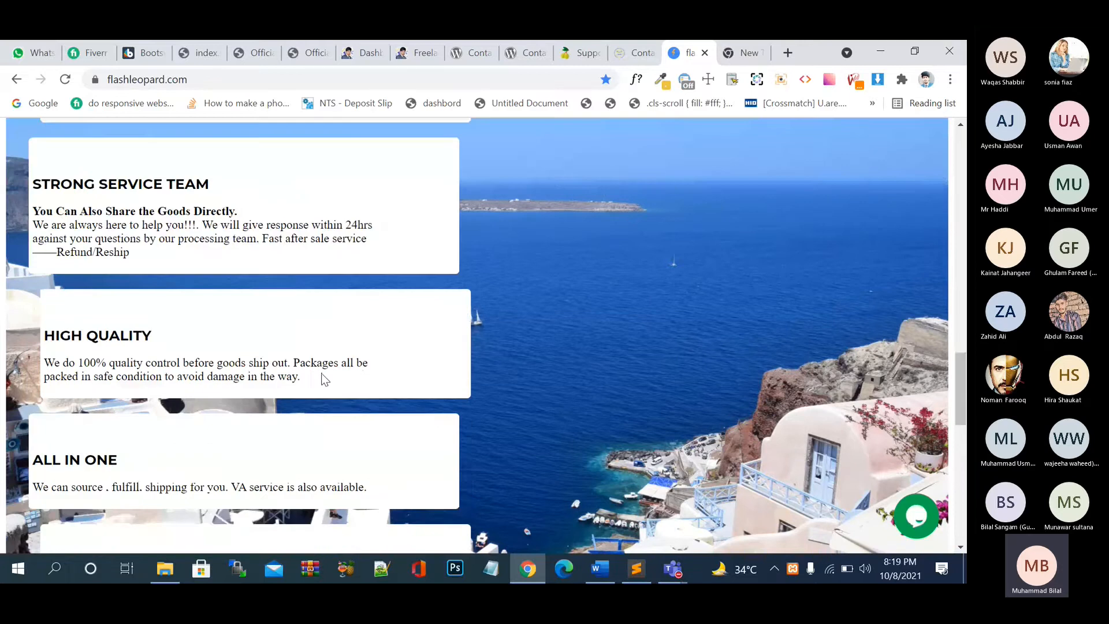
scroll(321, 373, "up", 10)
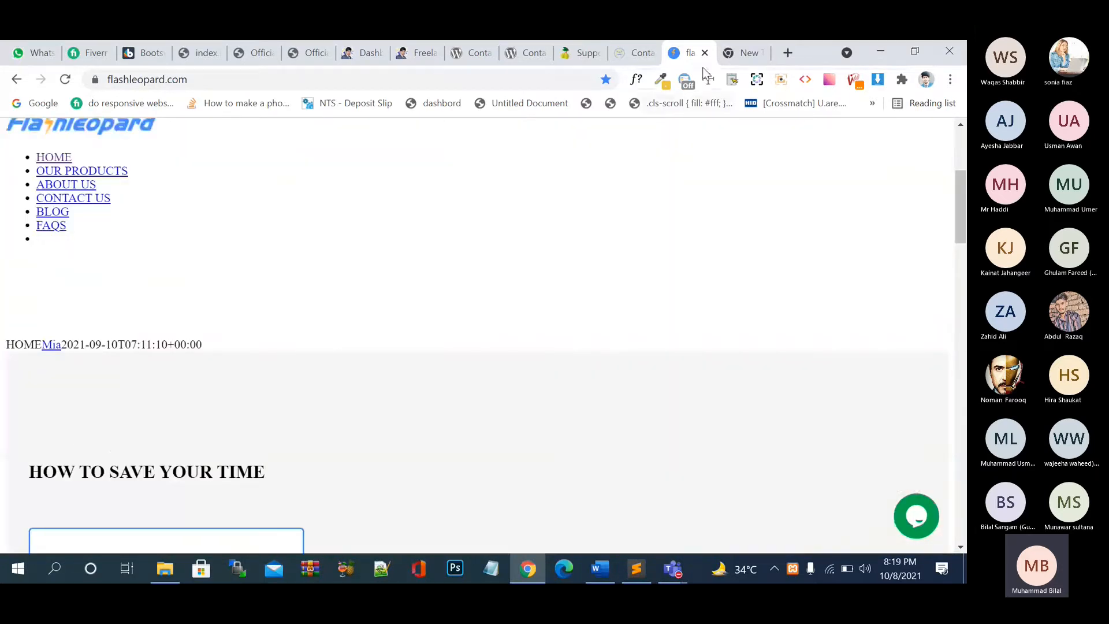
left_click(705, 52)
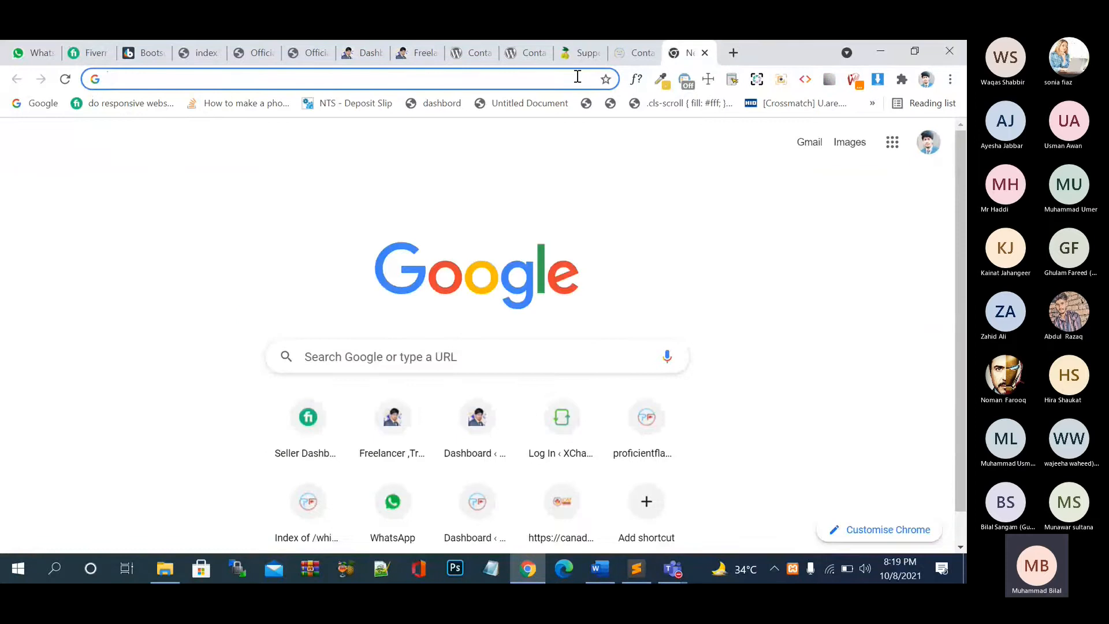
- Load blackstoneaccountants.co.uk, fixing the typos in the address first
type("bl")
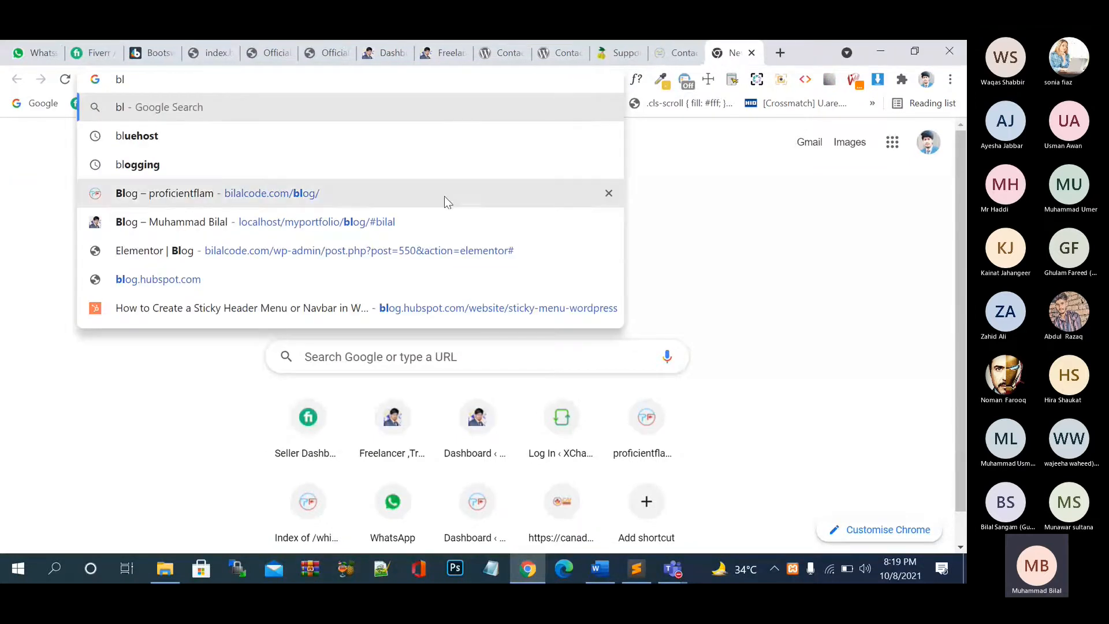
type("acks")
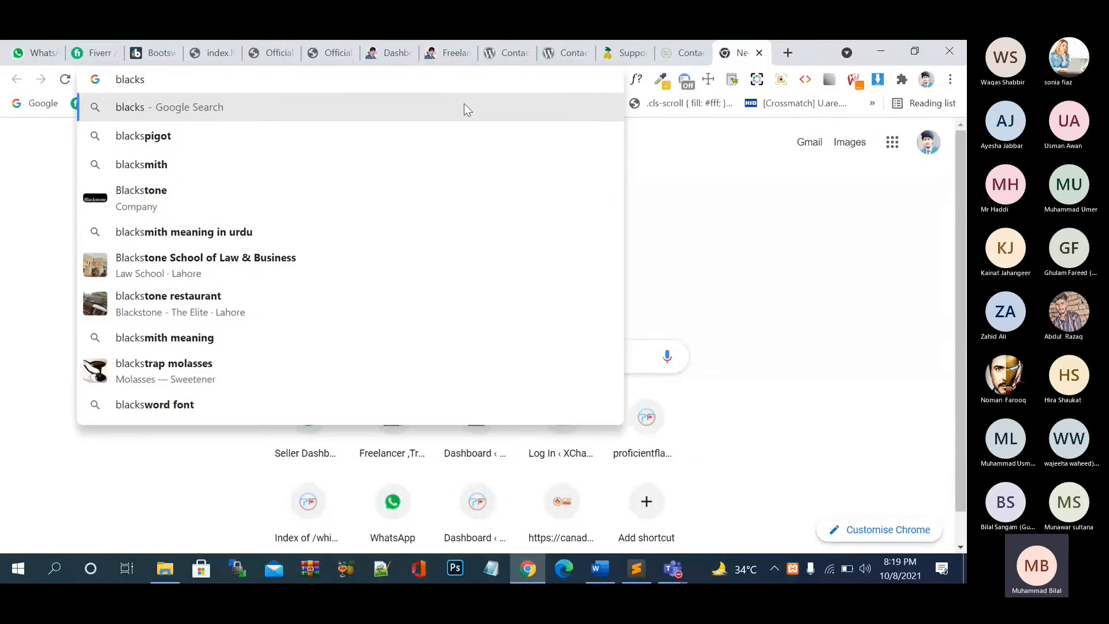
type("tonea")
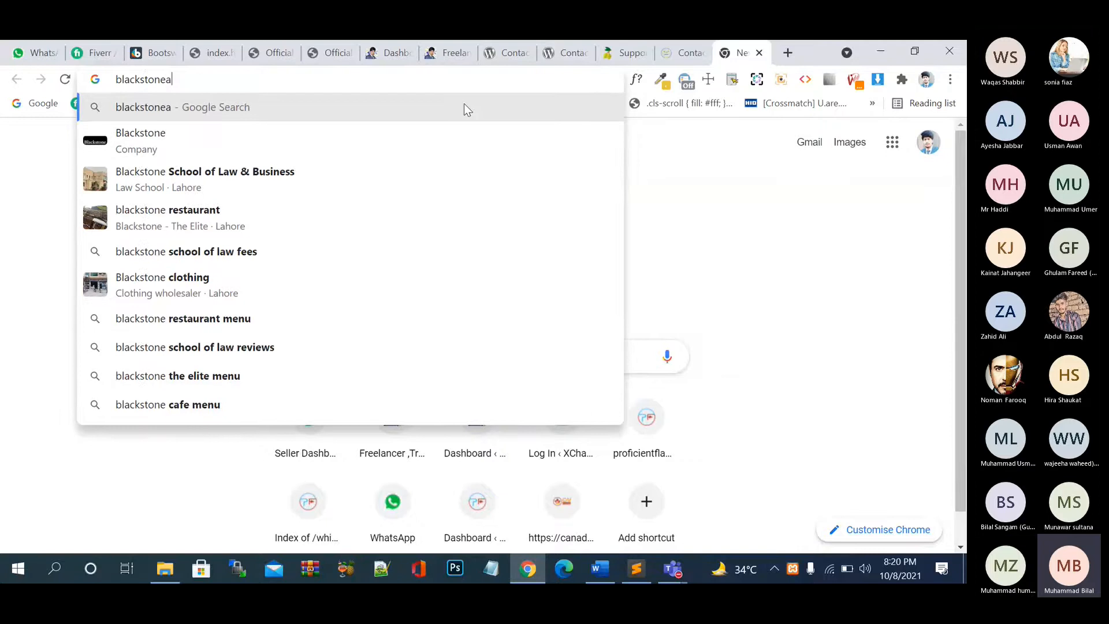
type("c")
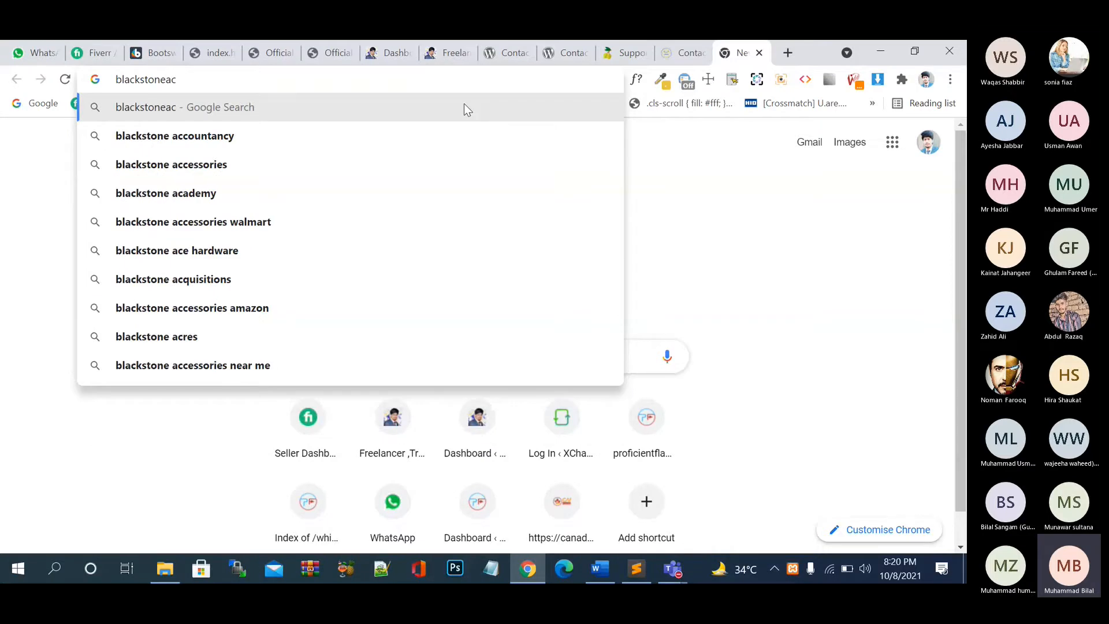
key("BackSpace")
type("ccountace")
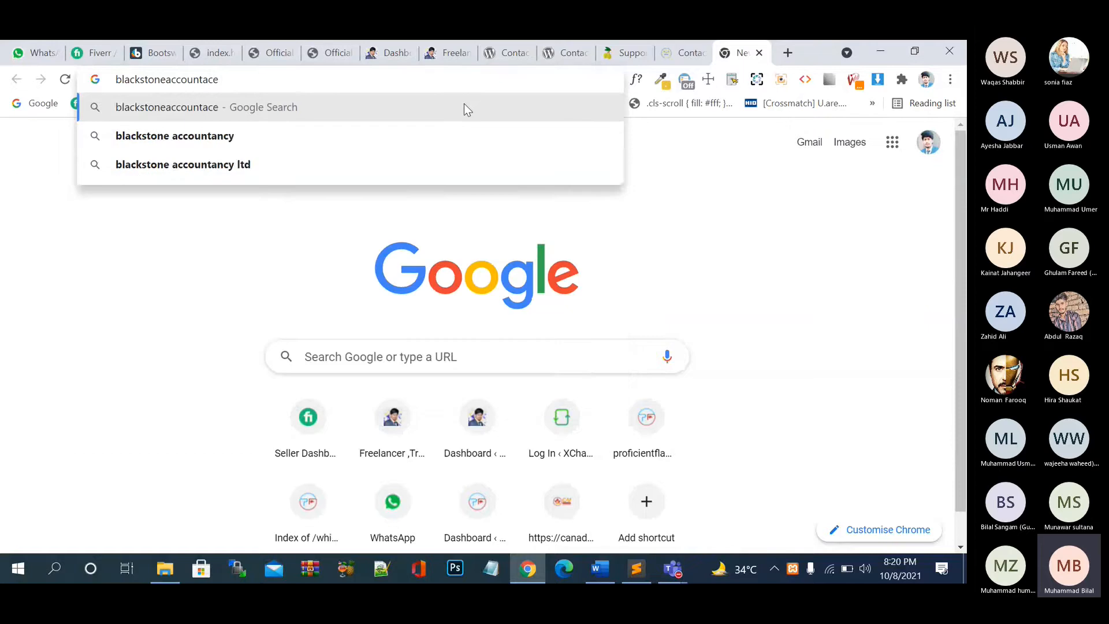
key("BackSpace")
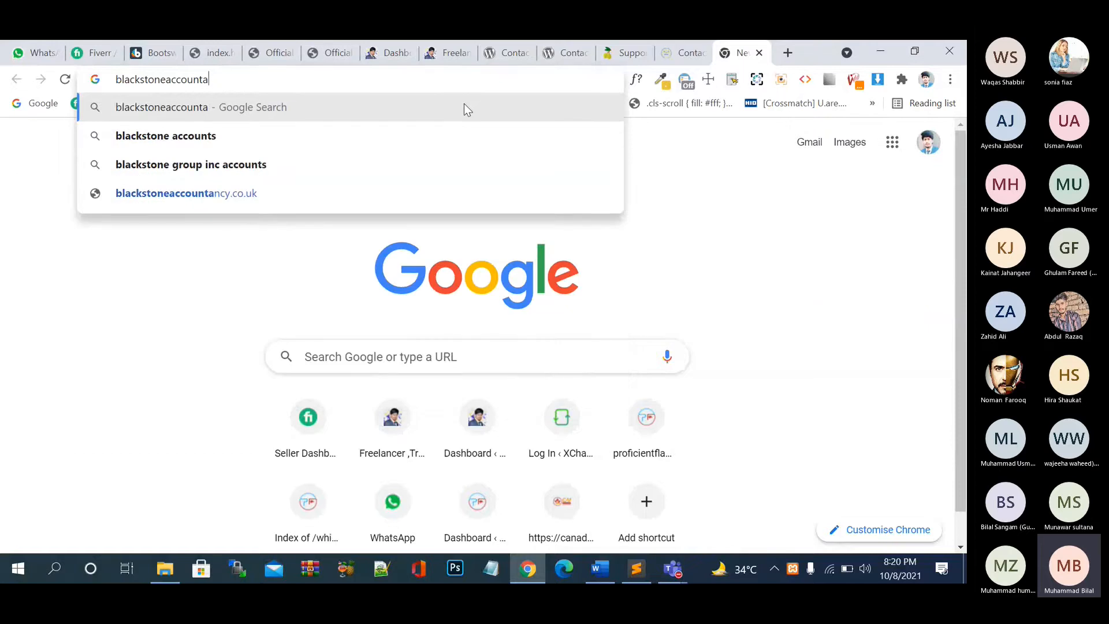
type("nt")
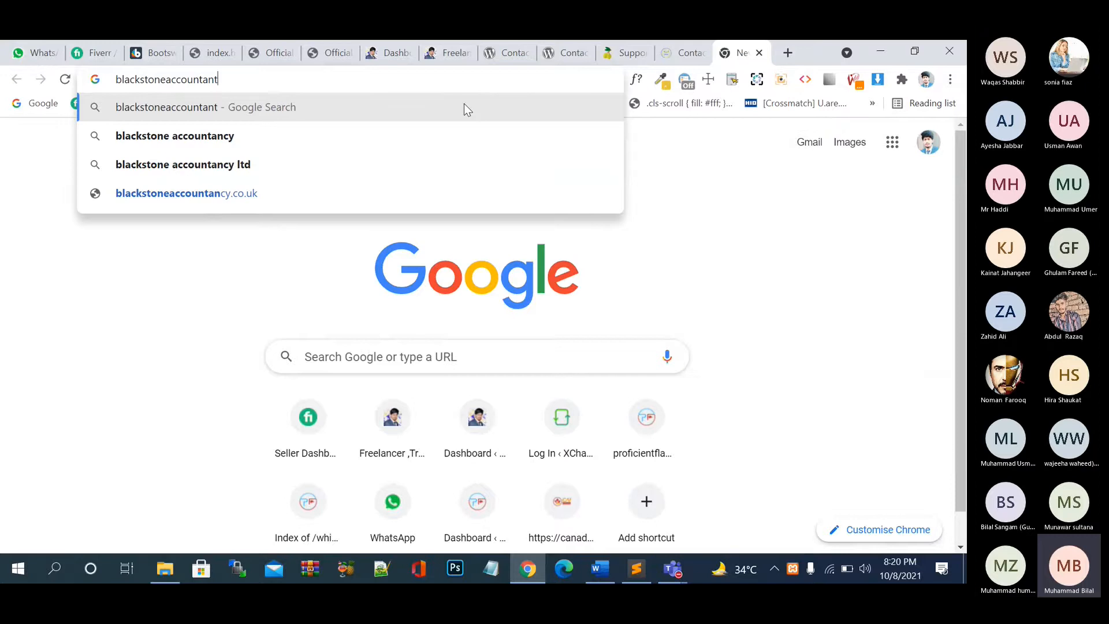
type("s.co")
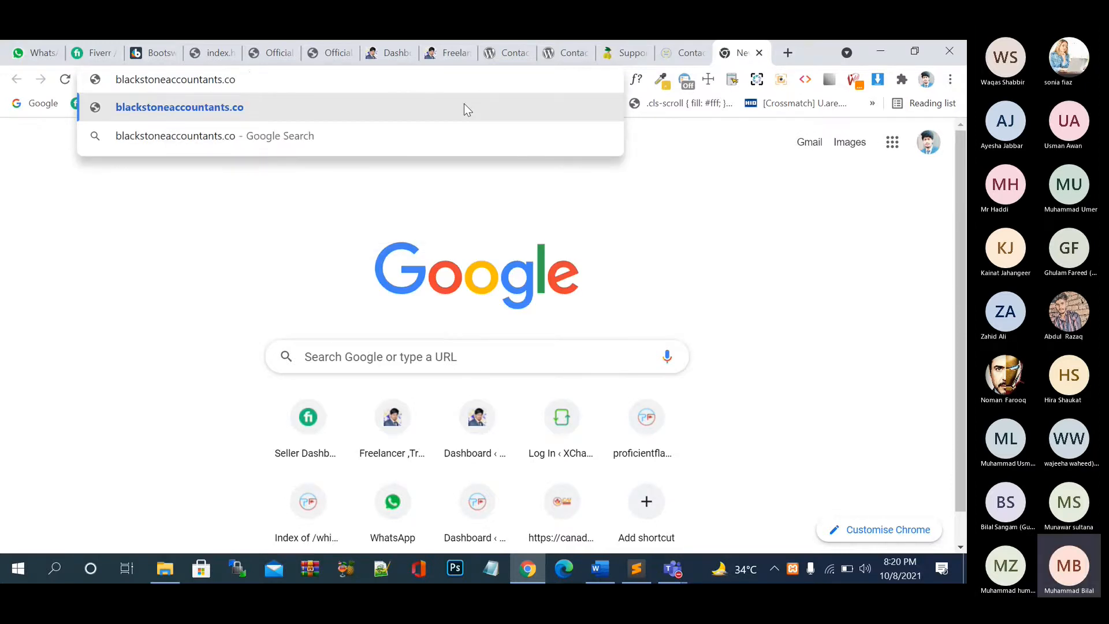
type(".uk")
key("ctrl+a")
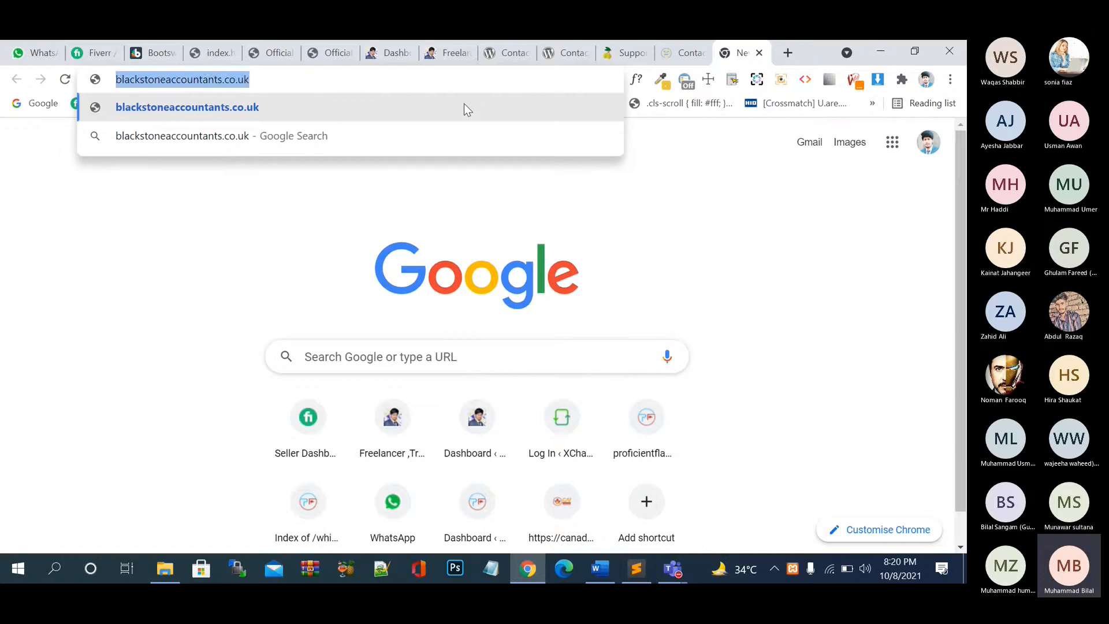
key("Return")
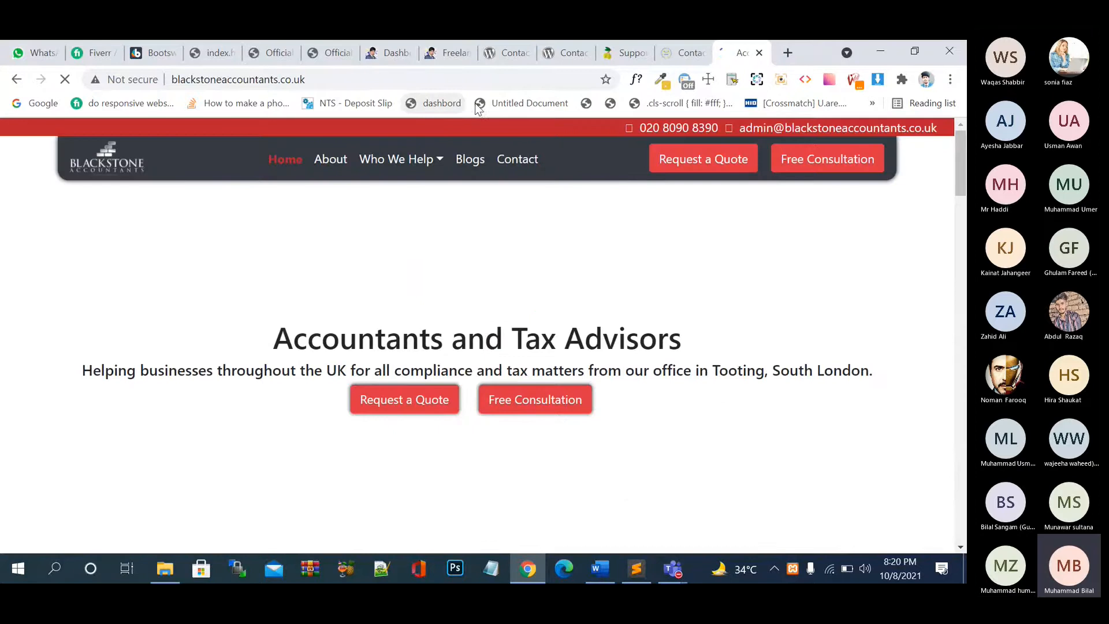
- In a new tab, try loading the misspelled Greystone address greystoneaccountnts-uk.com
left_click(788, 54)
type("gres")
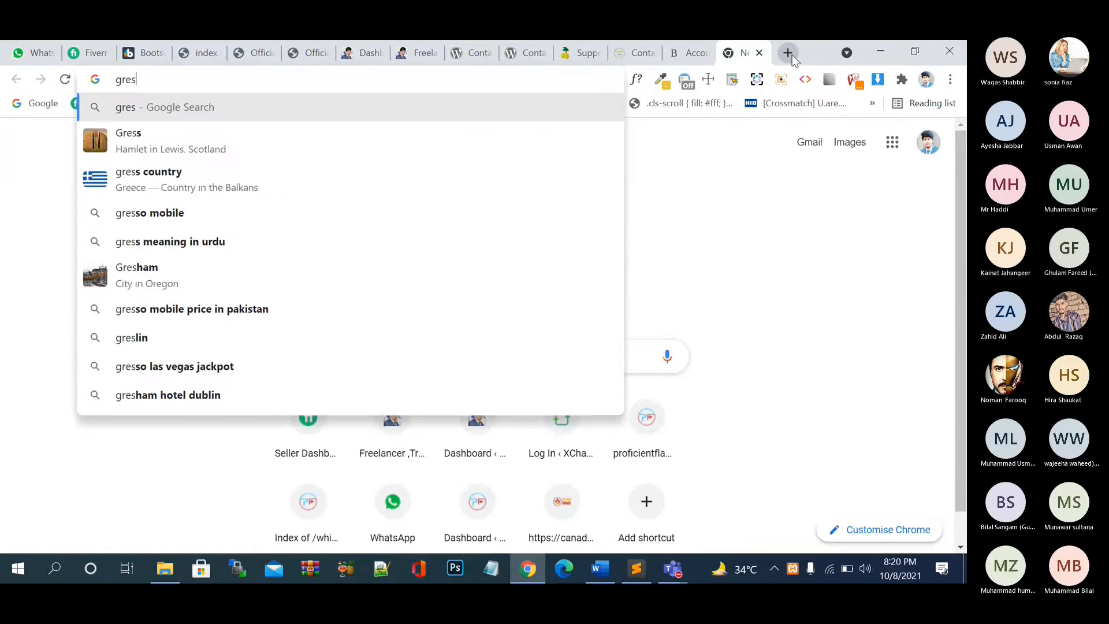
key("BackSpace")
type("ystor")
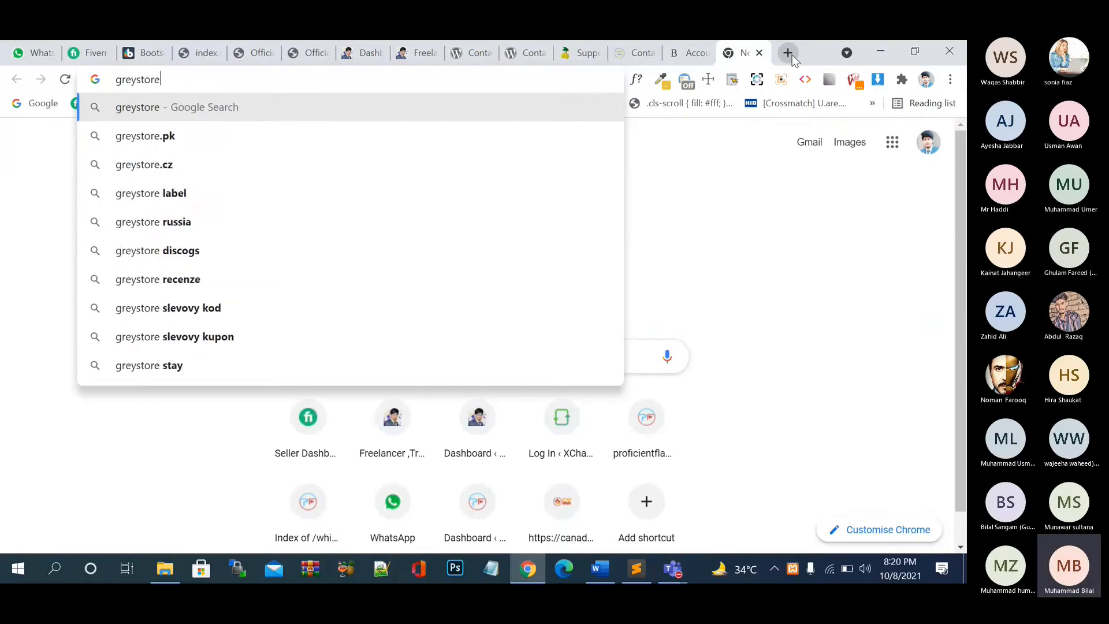
key("BackSpace")
type("neacco")
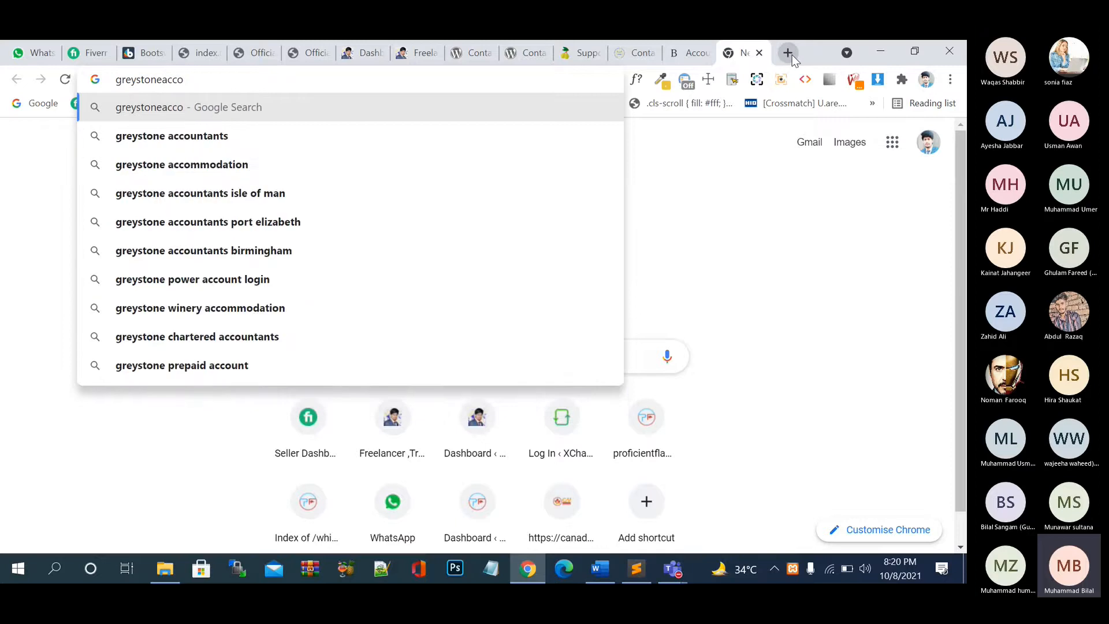
key("BackSpace")
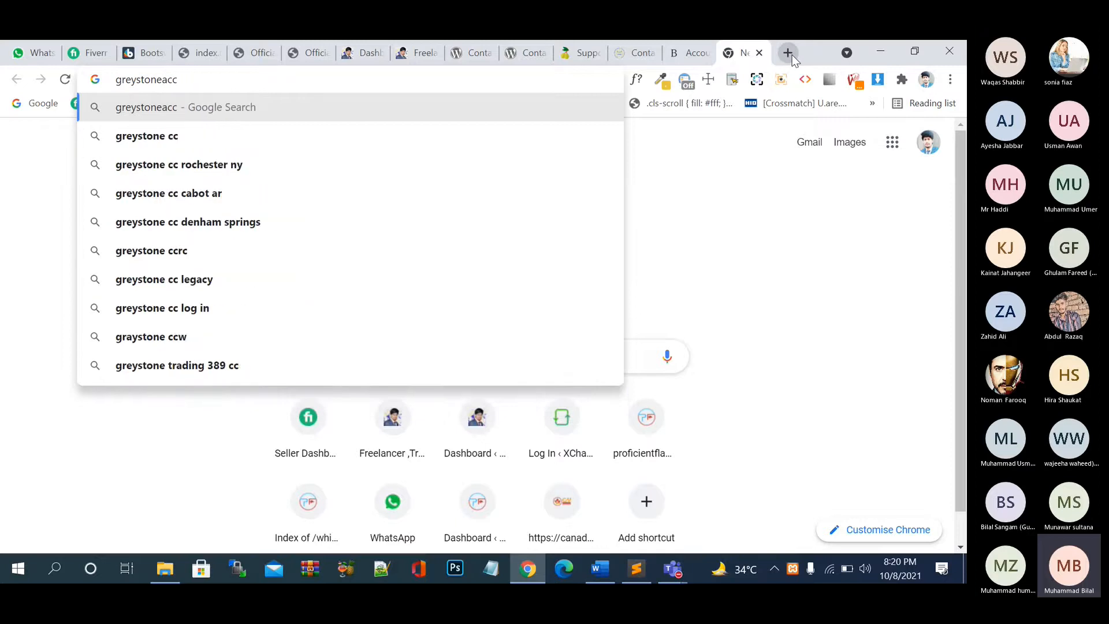
type("ount")
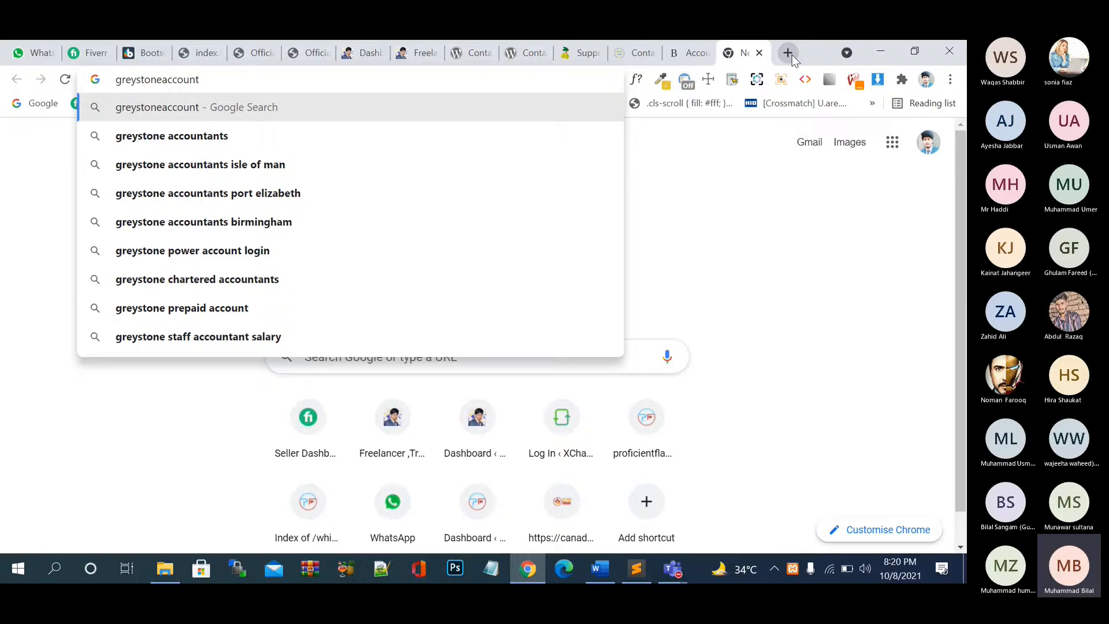
type("nts.c")
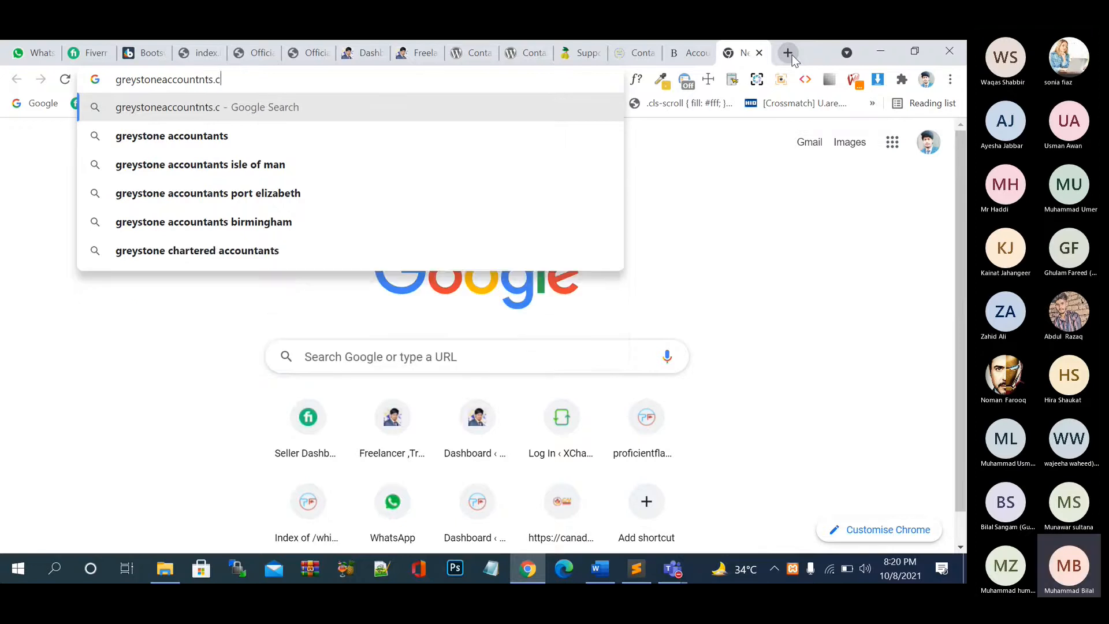
key("BackSpace")
key("BackSpace")
type("-uk.com")
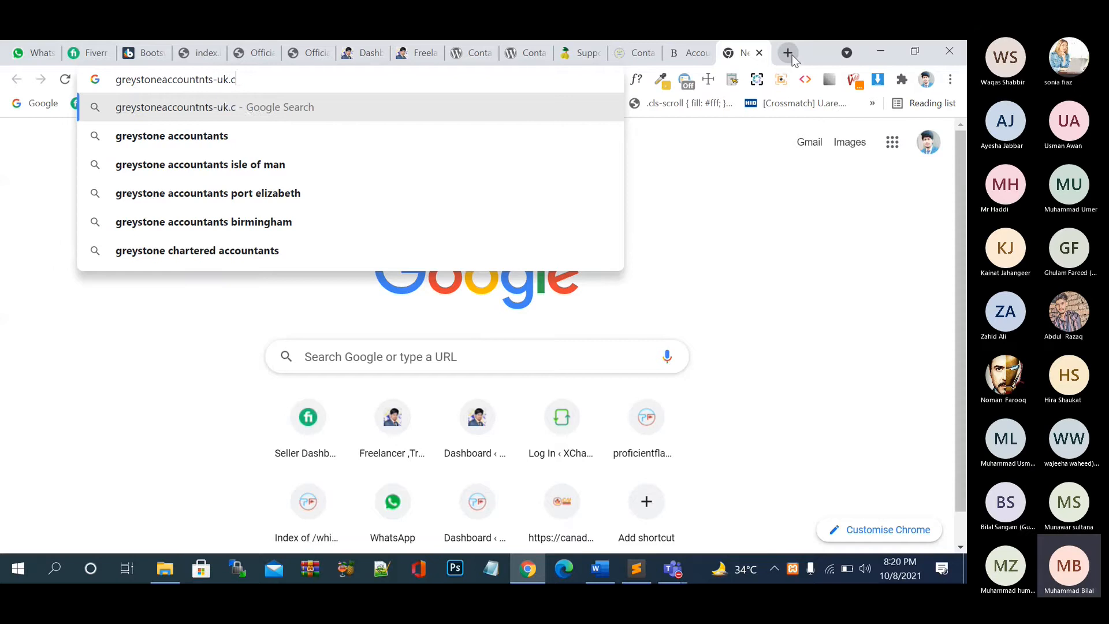
key("Return")
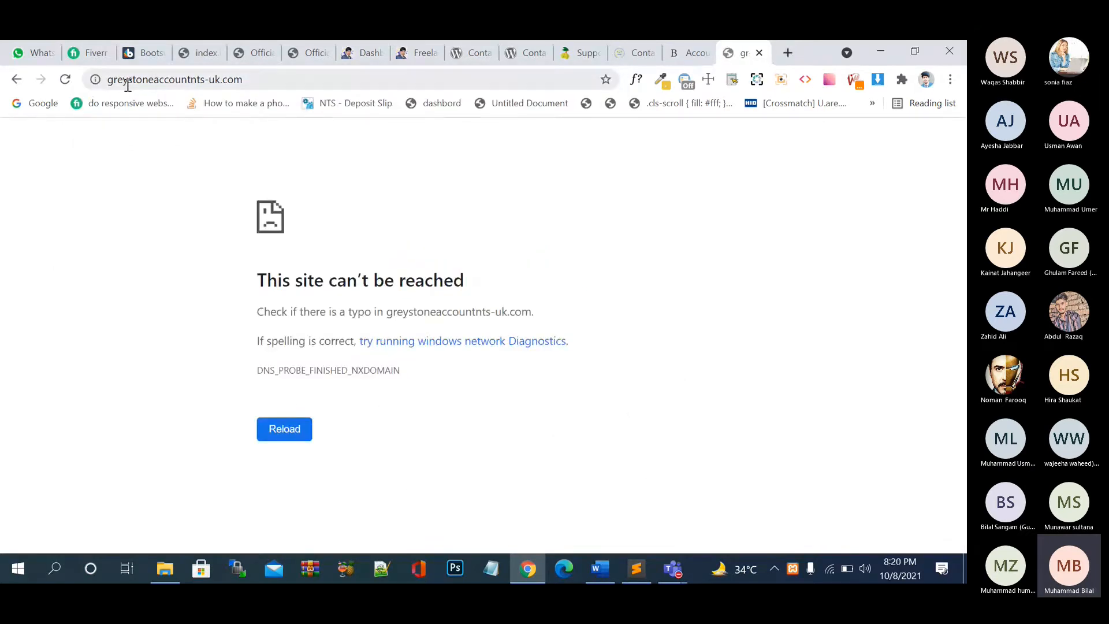
- Correct the address to greystoneaccountants-uk.com, then try greystoneaccountants.com
left_click(194, 79)
left_click(192, 79)
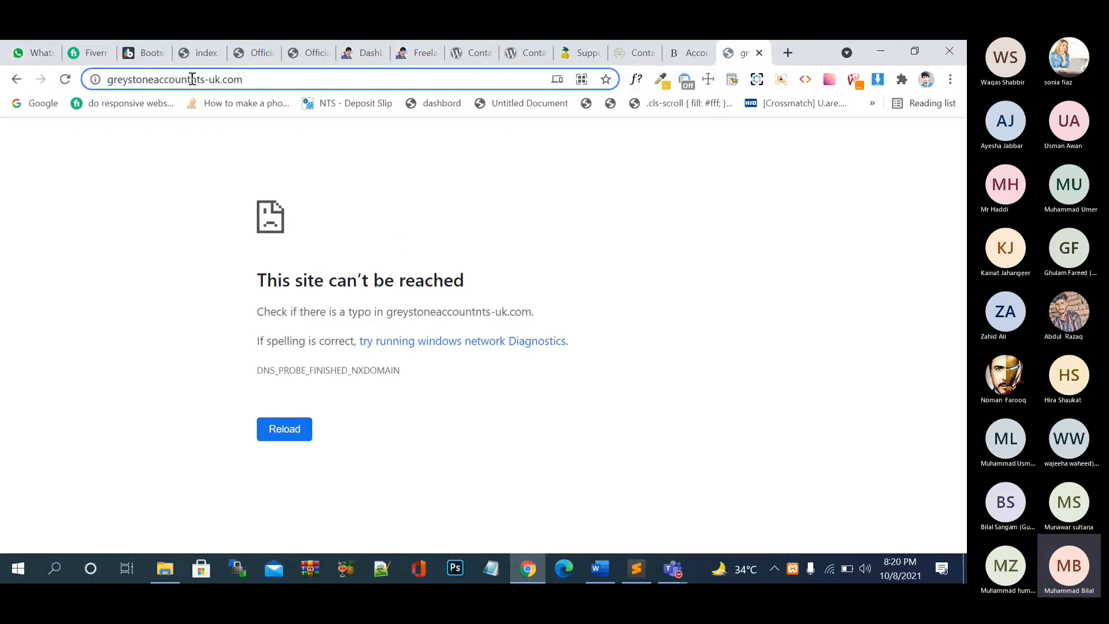
type("a")
key("Return")
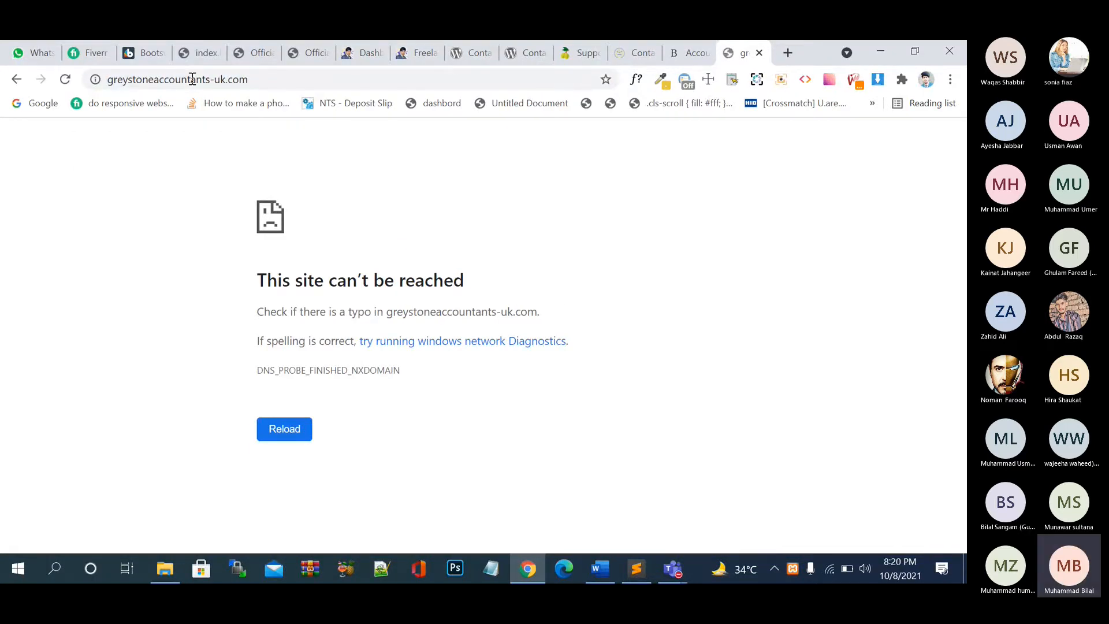
left_click_drag(255, 79, 214, 84)
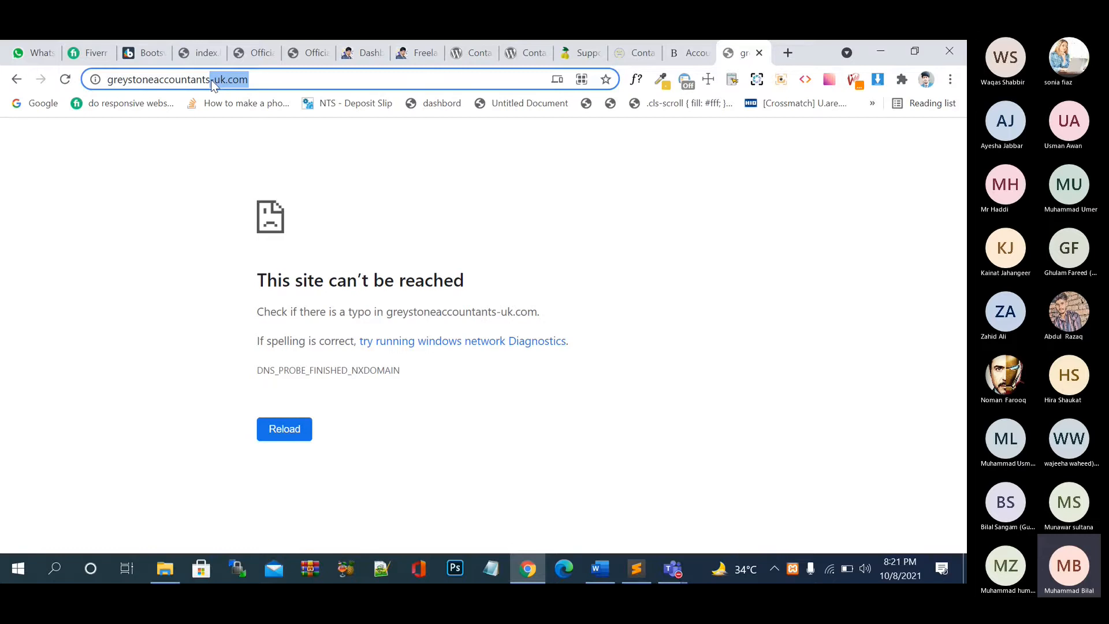
type(".c")
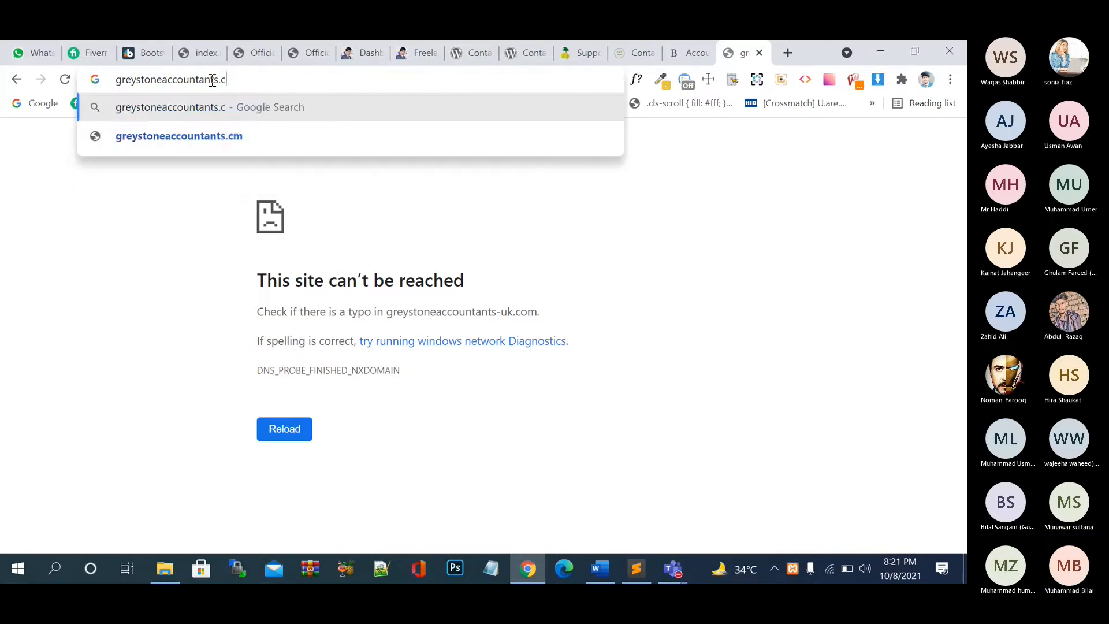
type("om")
key("Return")
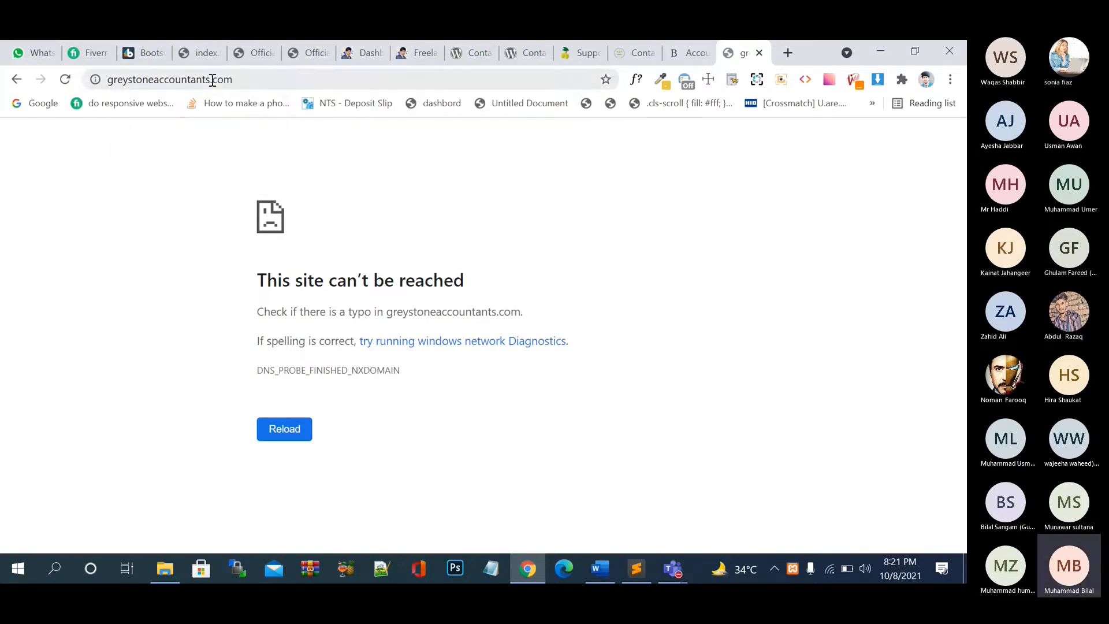
left_click(249, 79)
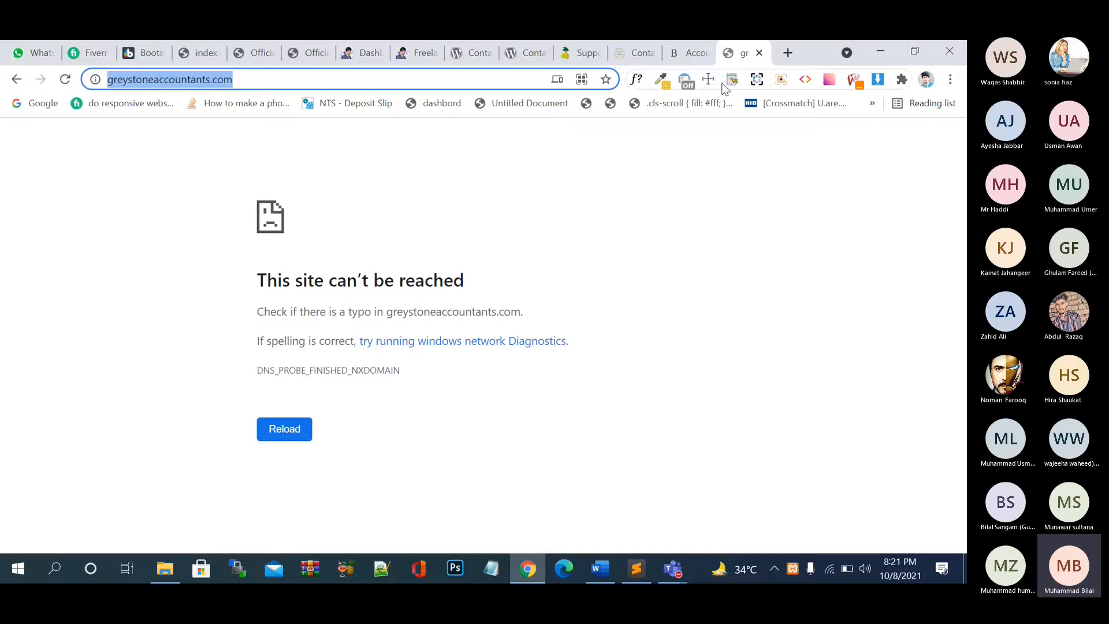
- Close the unreachable Greystone tab and open the accountants' Request a Quote form
left_click(759, 52)
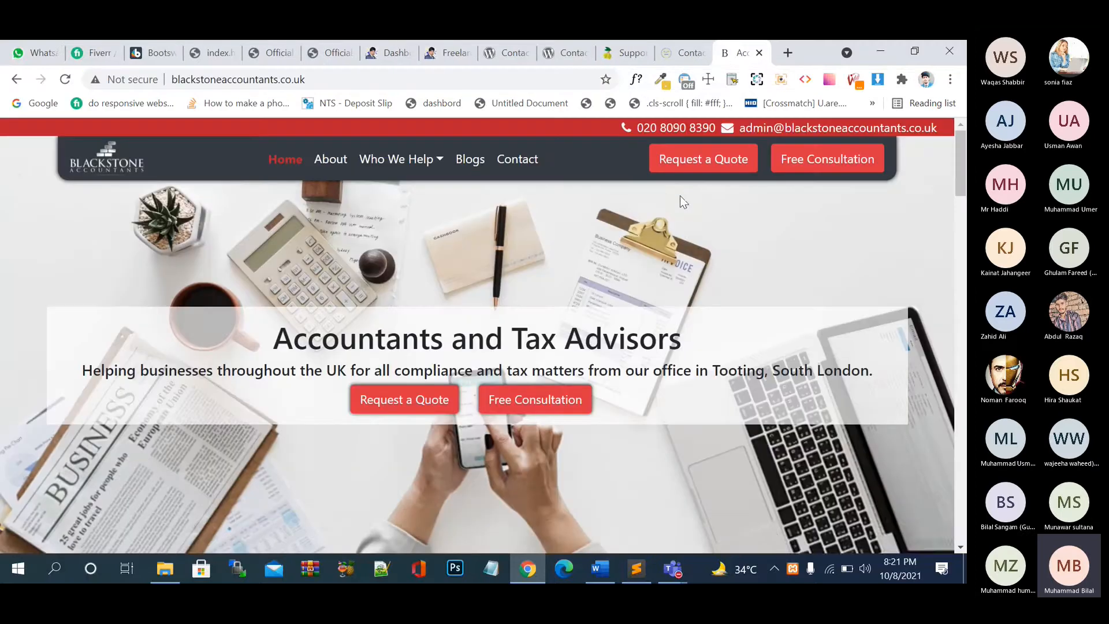
left_click(698, 164)
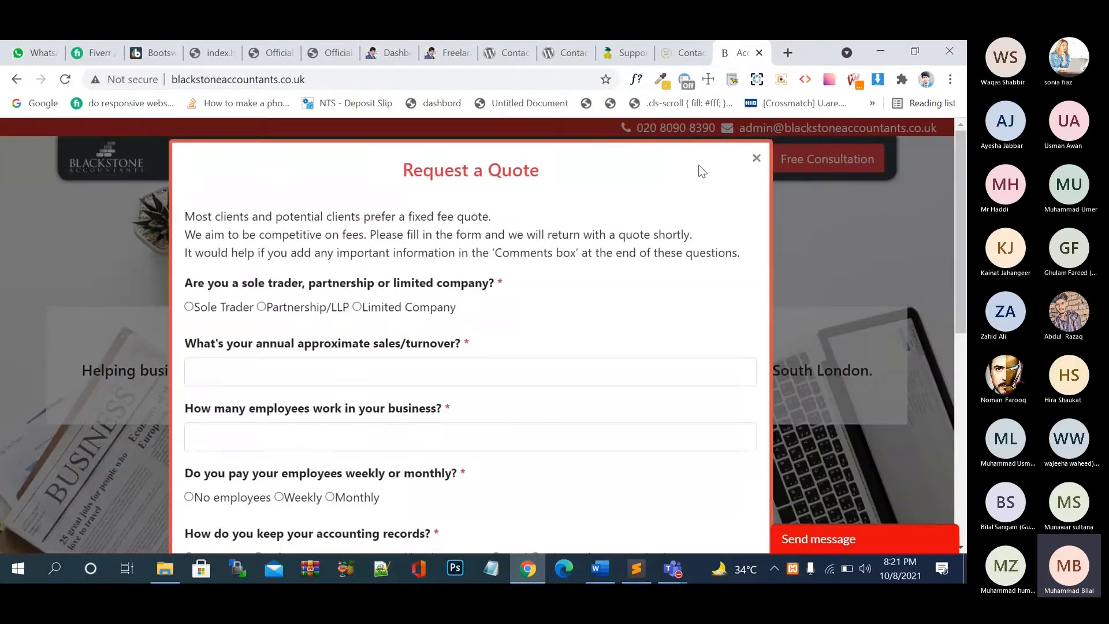
scroll(656, 283, "down", 5)
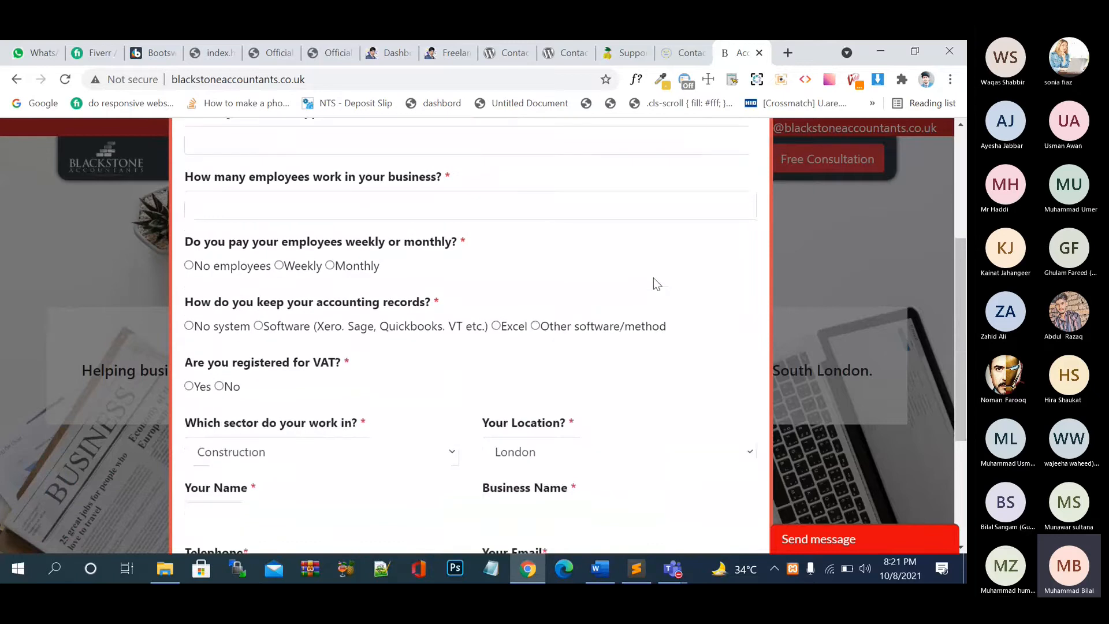
scroll(656, 283, "down", 3)
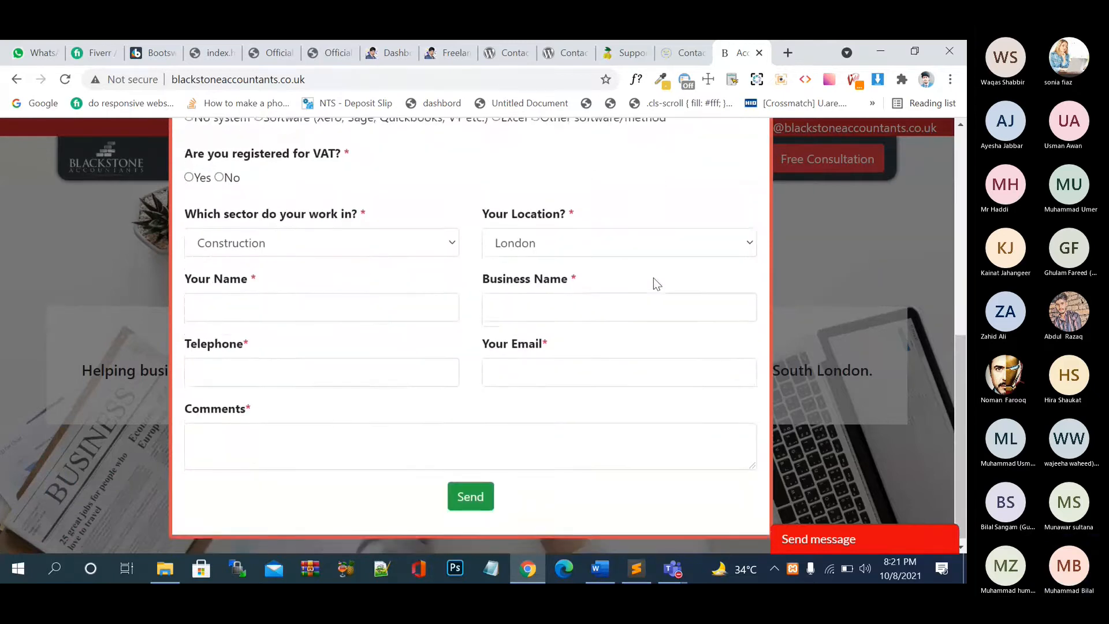
scroll(653, 278, "up", 8)
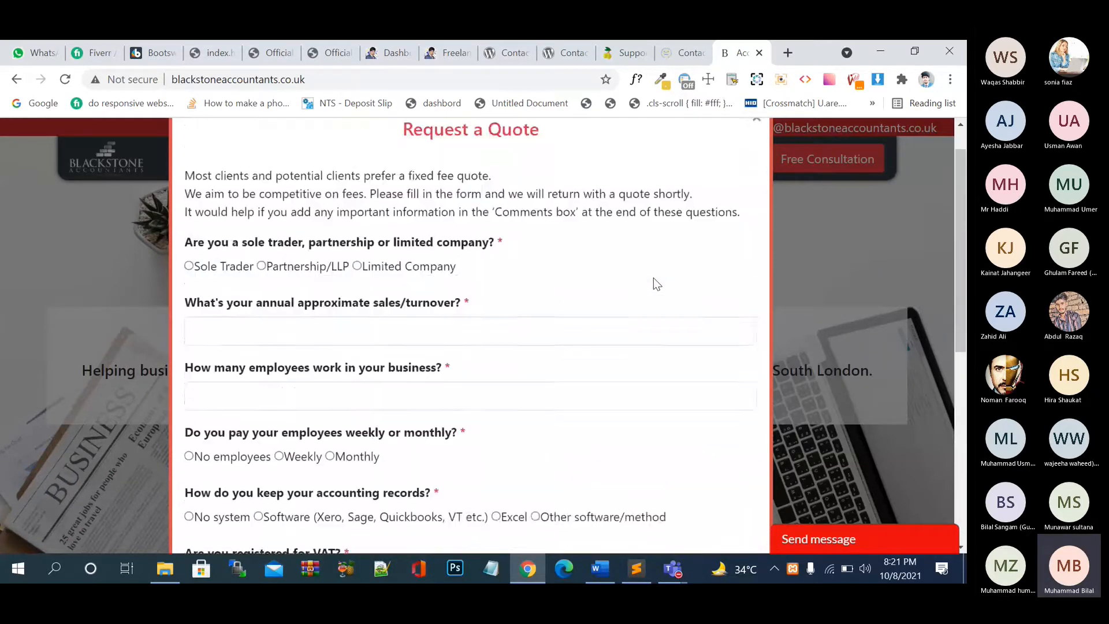
scroll(654, 279, "down", 1)
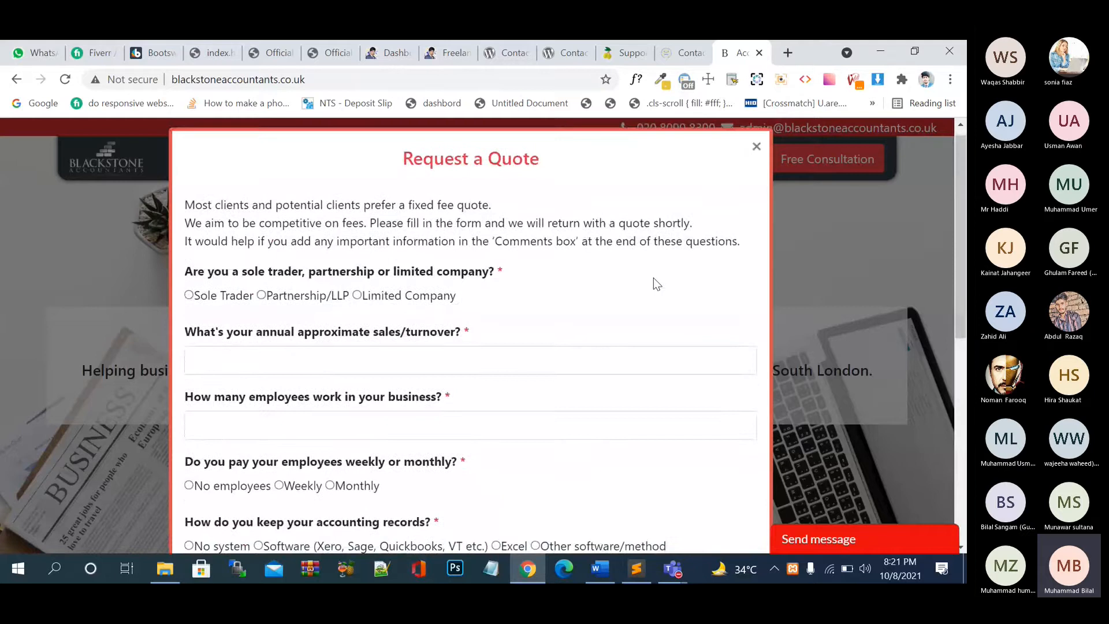
- Set the business type to Limited Company and move to the annual turnover field
left_click(241, 299)
left_click(273, 297)
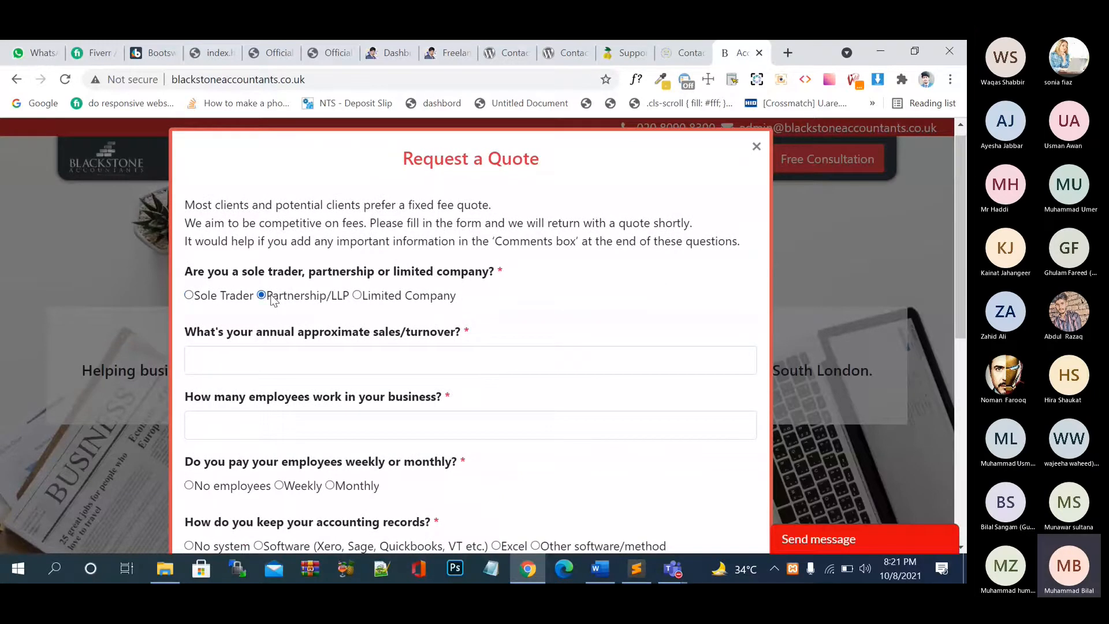
left_click(358, 297)
left_click(341, 360)
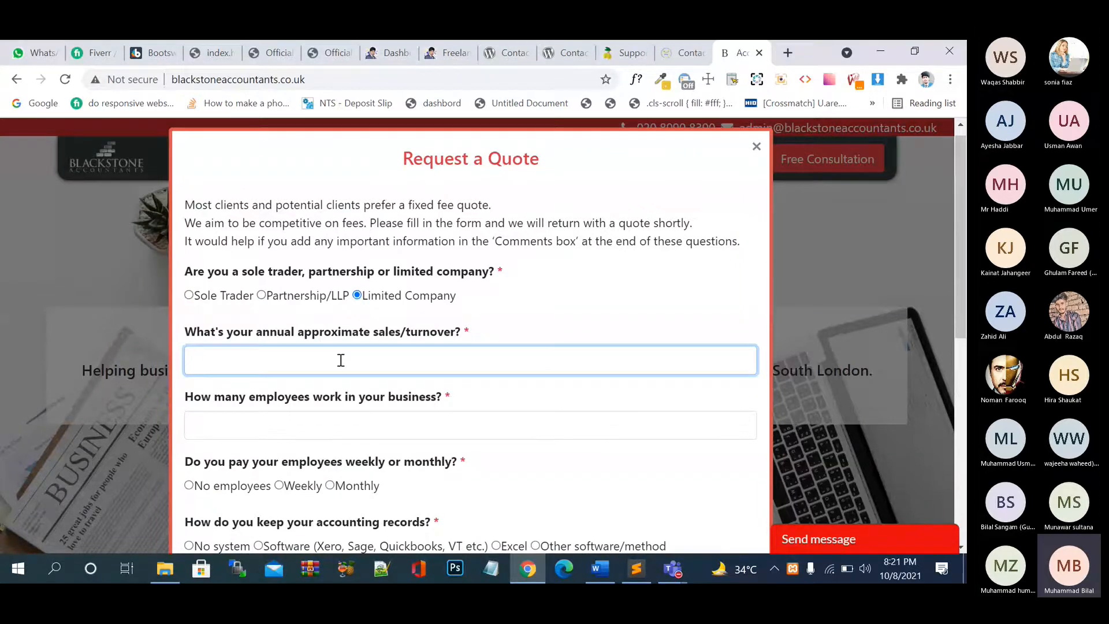
scroll(357, 416, "down", 2)
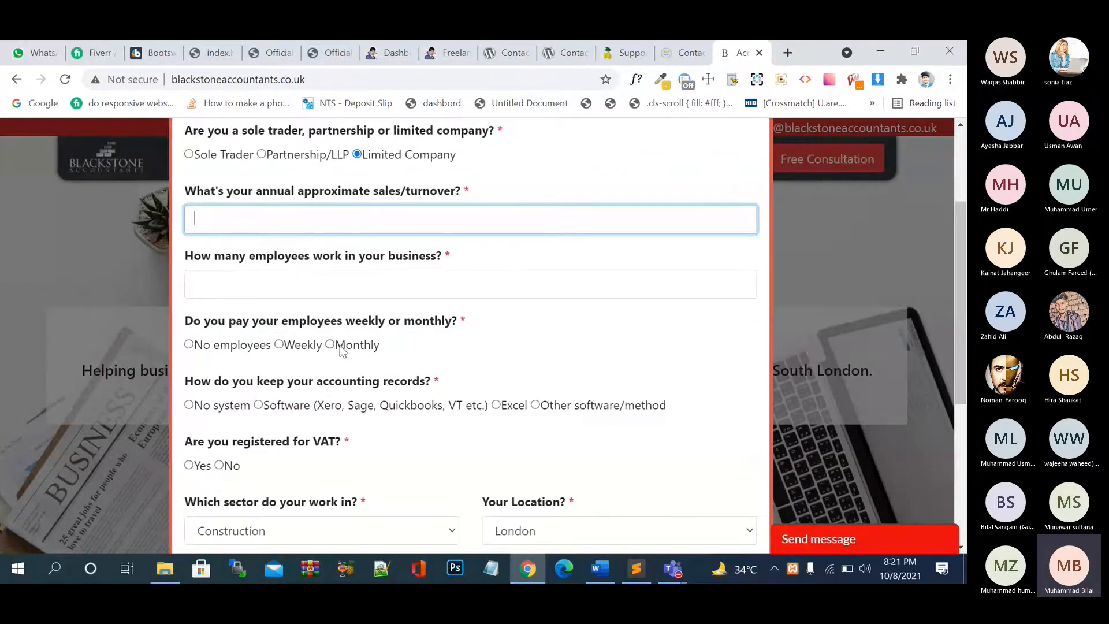
scroll(341, 349, "down", 1)
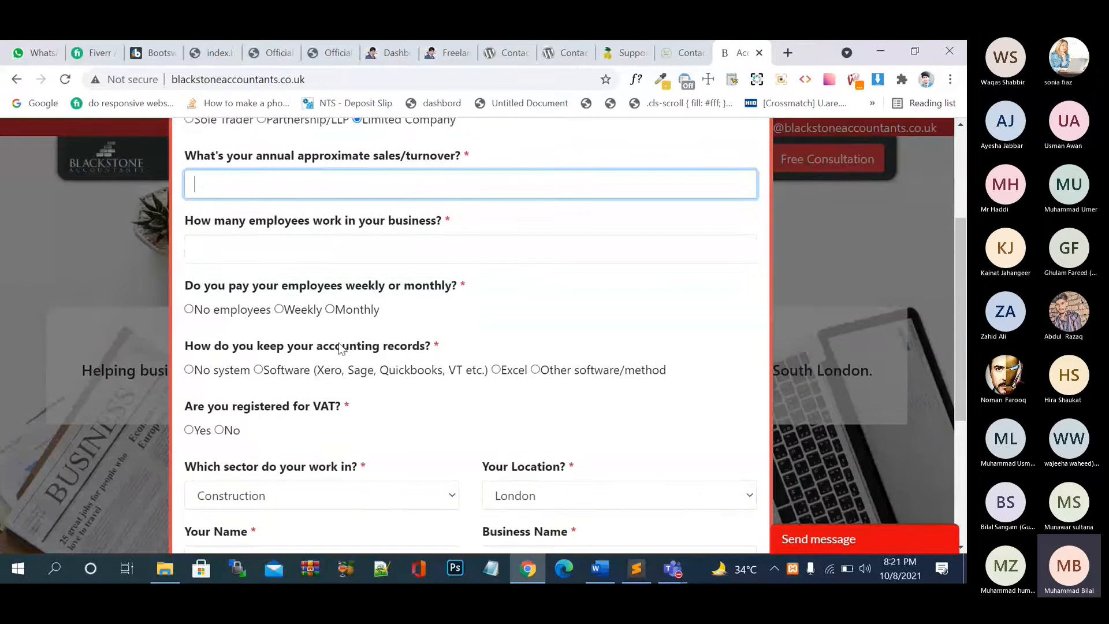
scroll(411, 401, "down", 1)
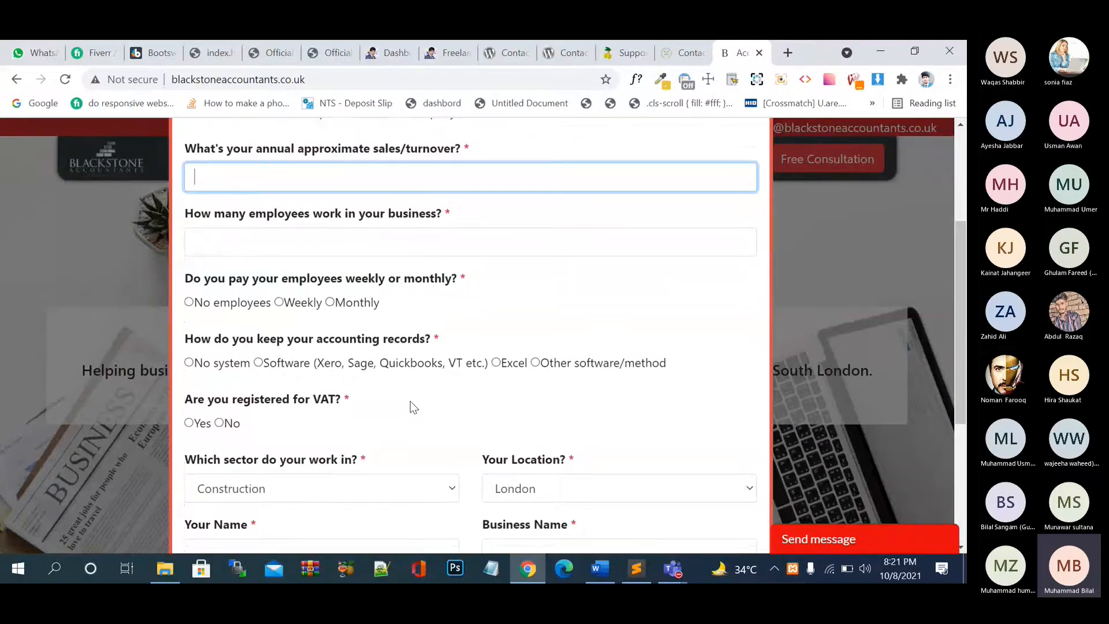
scroll(410, 401, "down", 1)
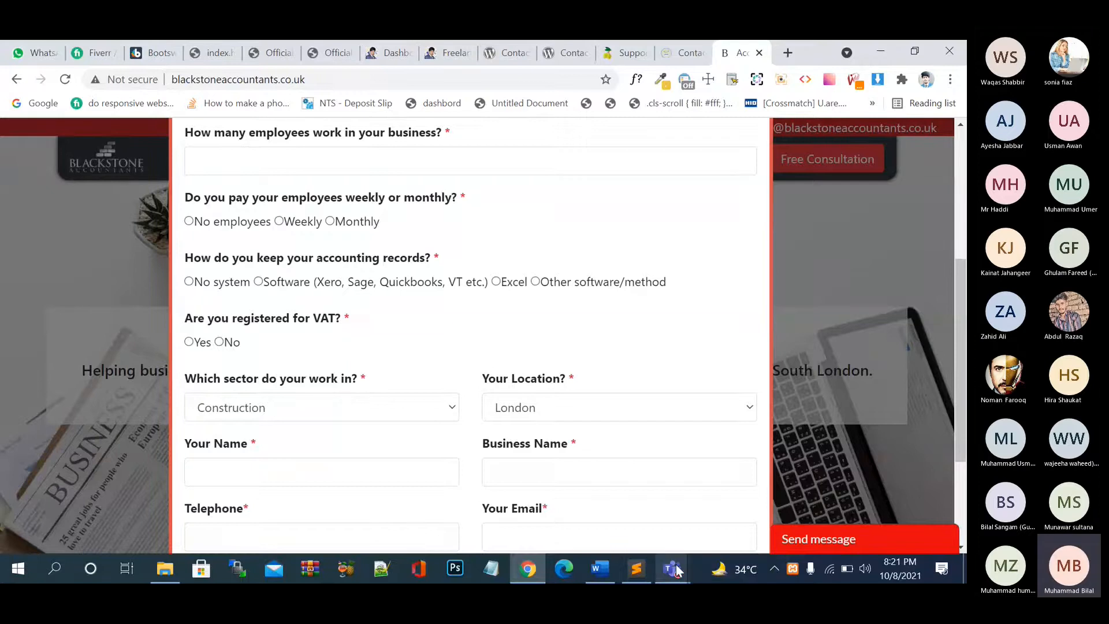
mouse_move(677, 571)
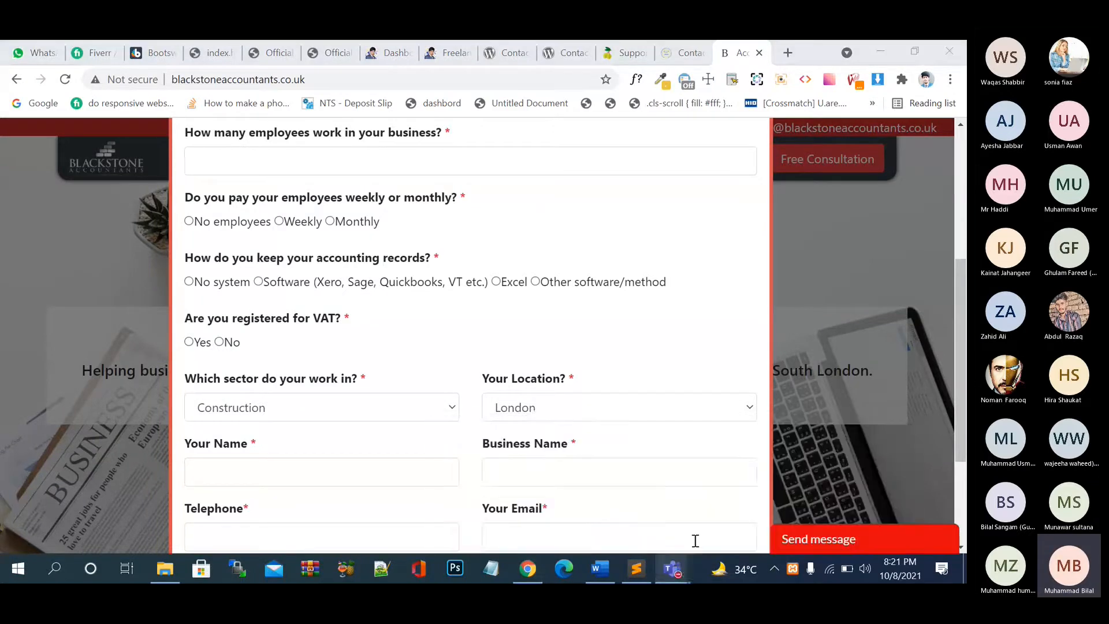
- In the WordPress Course meeting, keep the mic unmuted, dismiss the recording notice, and minimize
left_click(688, 497)
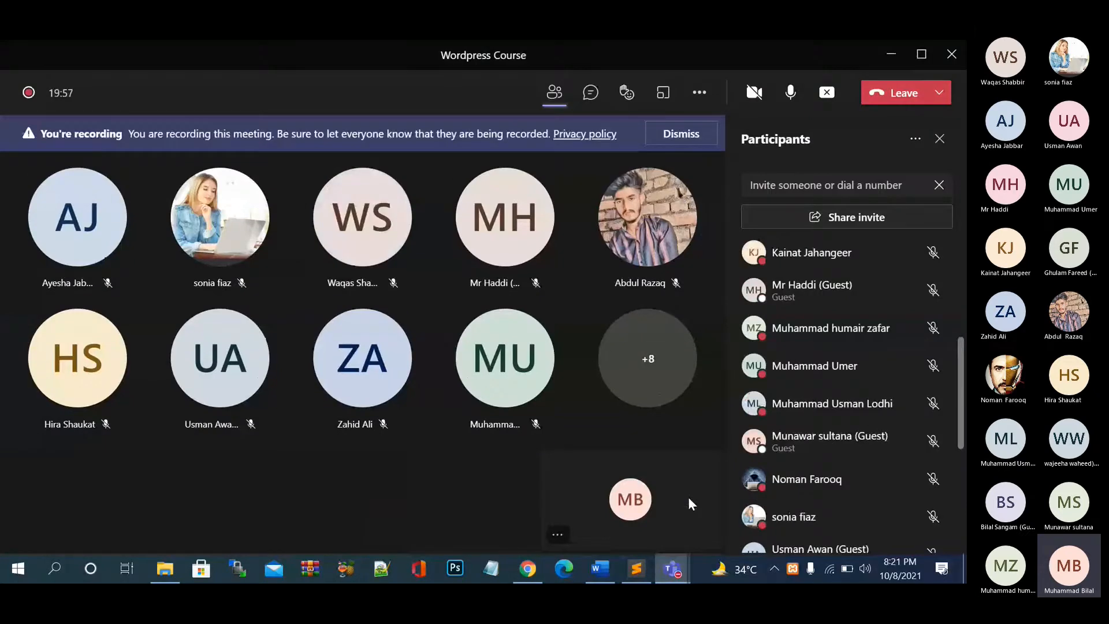
left_click(789, 93)
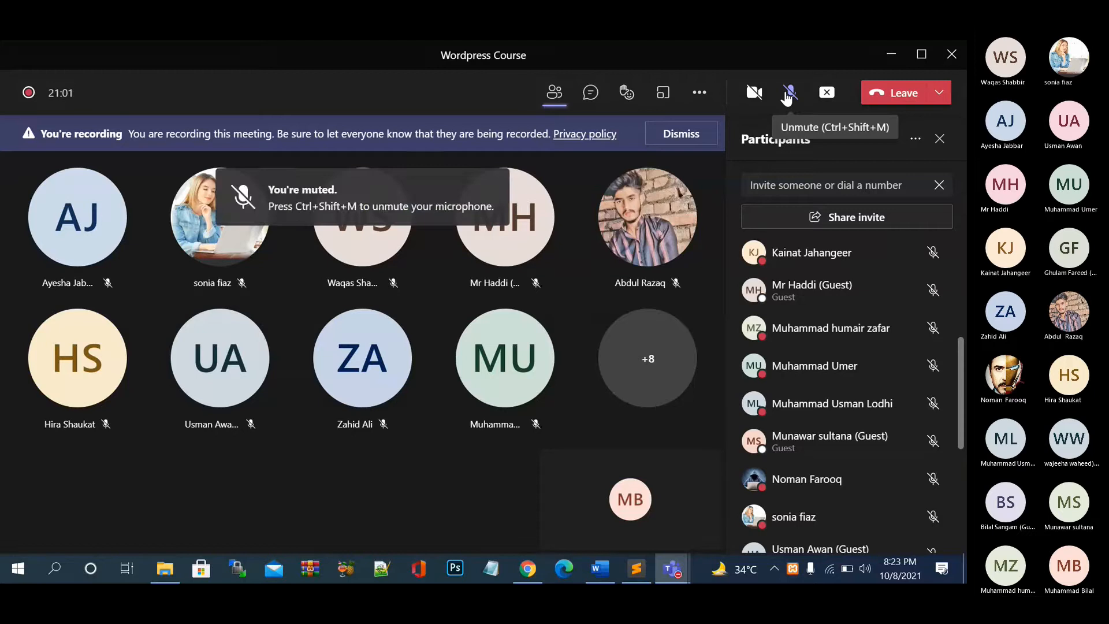
left_click(787, 95)
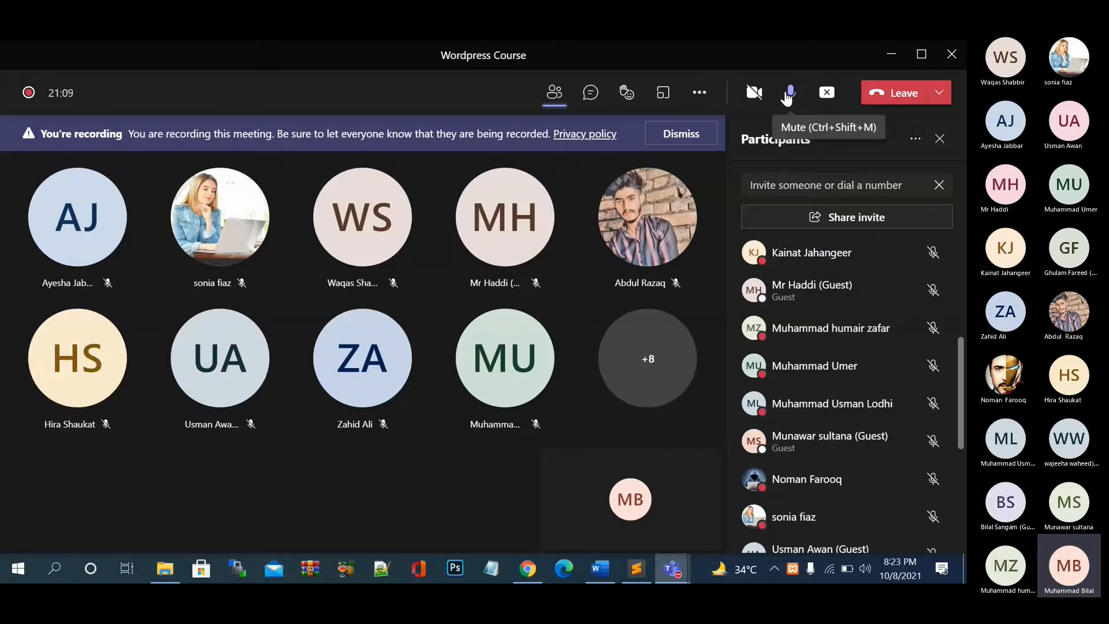
left_click(691, 132)
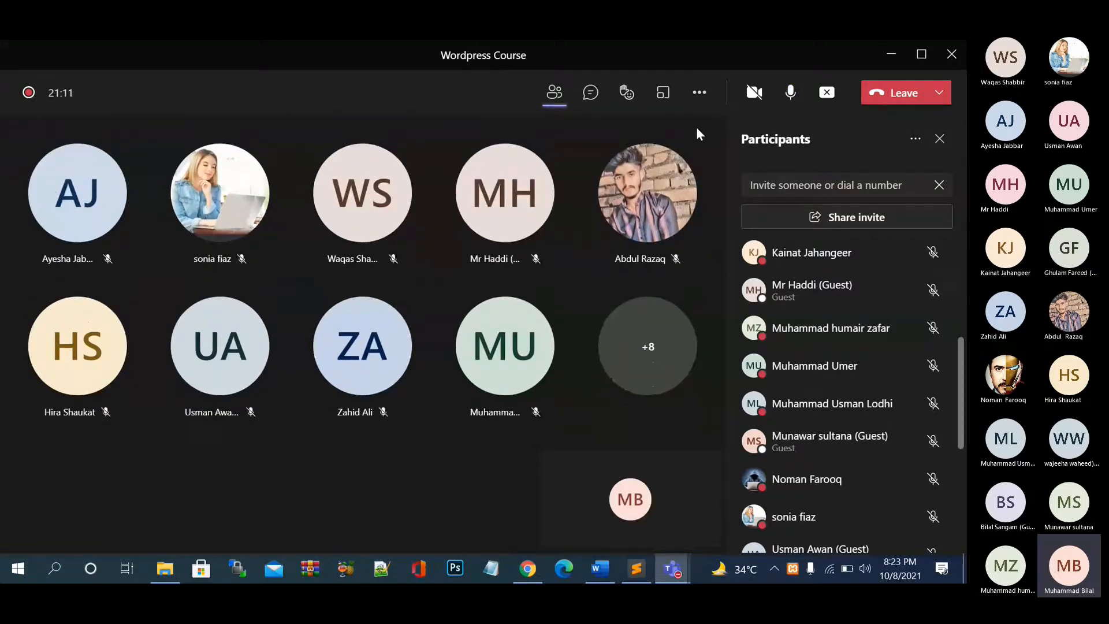
left_click(892, 59)
- Leave the turnover field and close the Request a Quote form
scroll(562, 310, "down", 1)
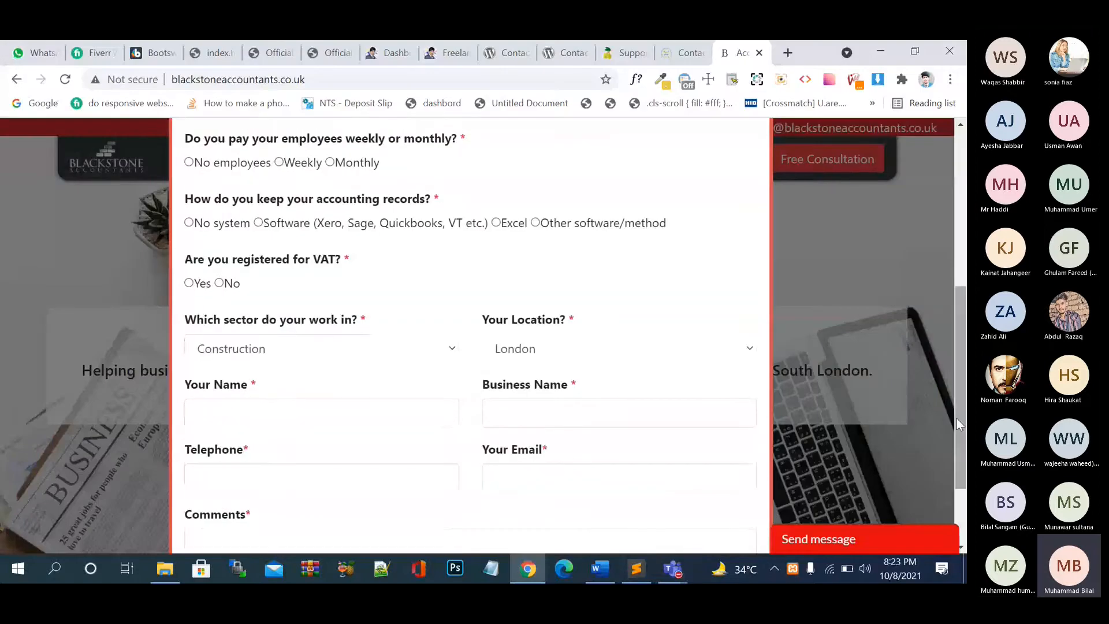
scroll(495, 389, "down", 2)
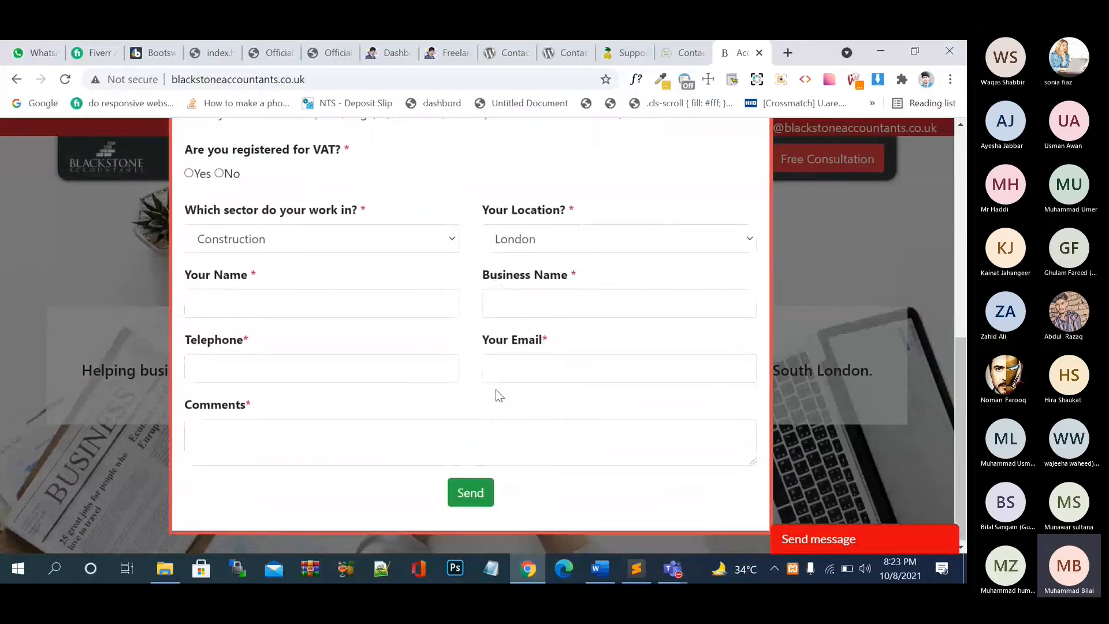
scroll(496, 389, "up", 8)
left_click(750, 282)
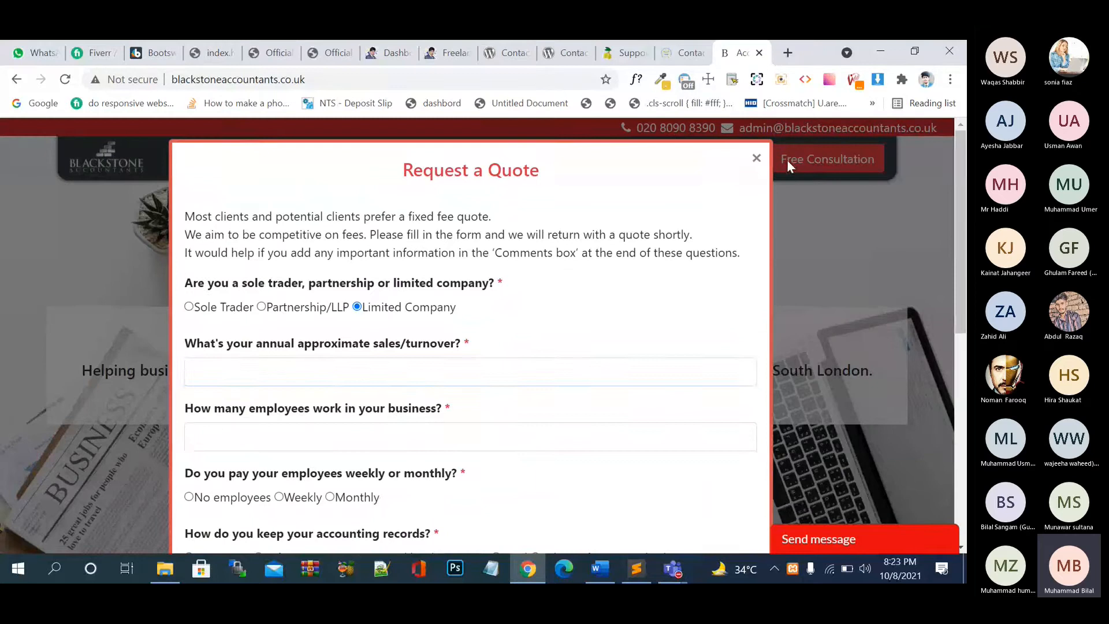
left_click(757, 160)
- Set Free Consultation's preferred day to Thursday and time to Evening, then close it
left_click(827, 159)
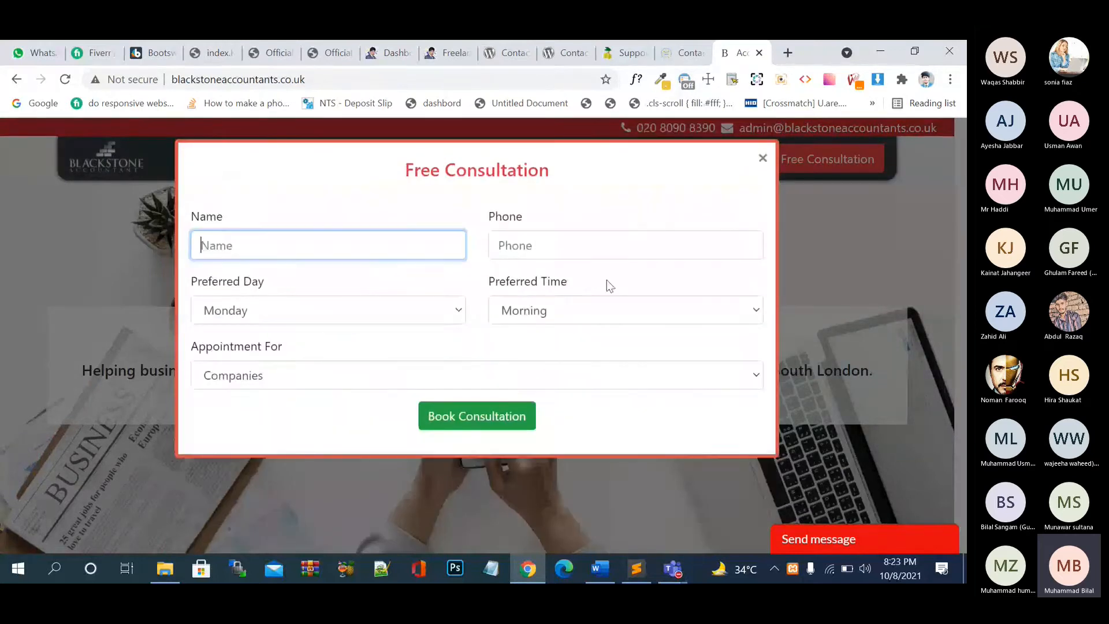
left_click(402, 312)
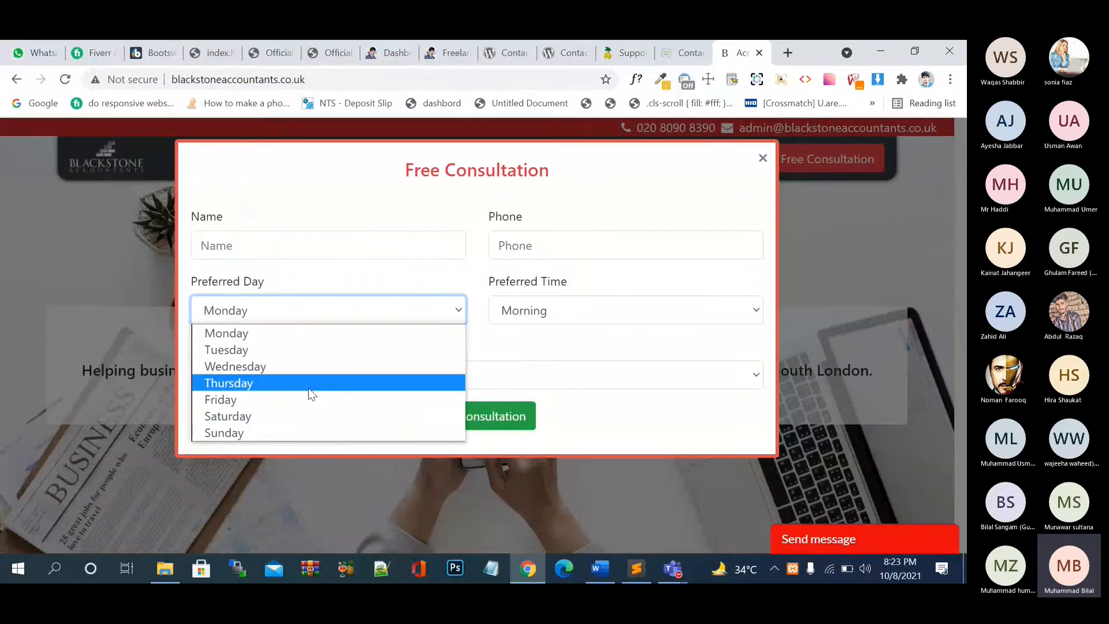
left_click(310, 383)
left_click(525, 310)
left_click(538, 350)
left_click(586, 320)
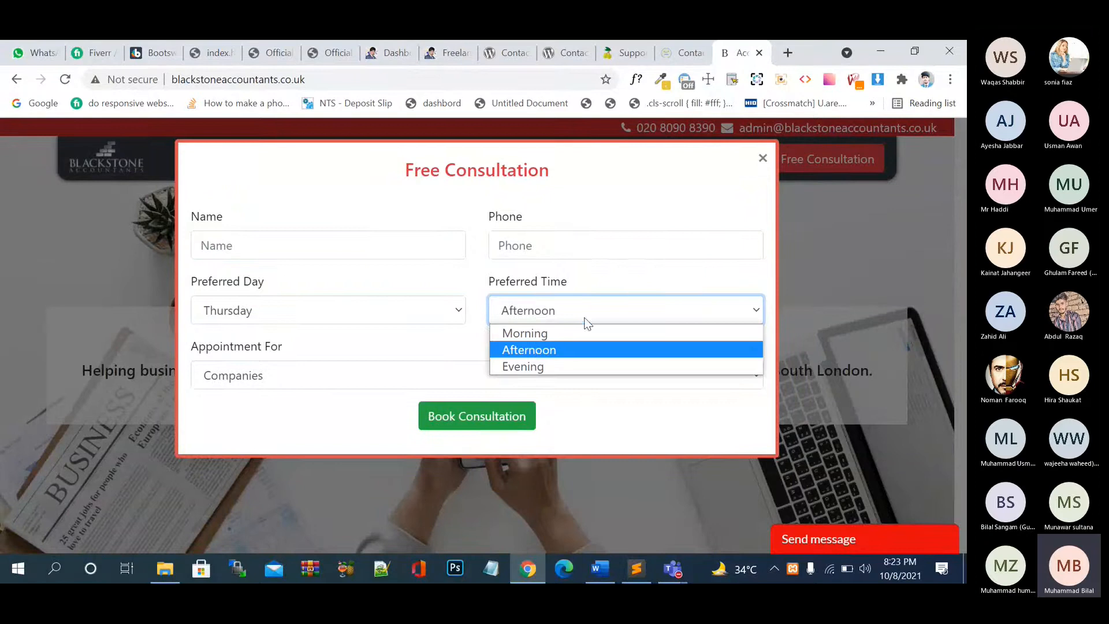
left_click(598, 367)
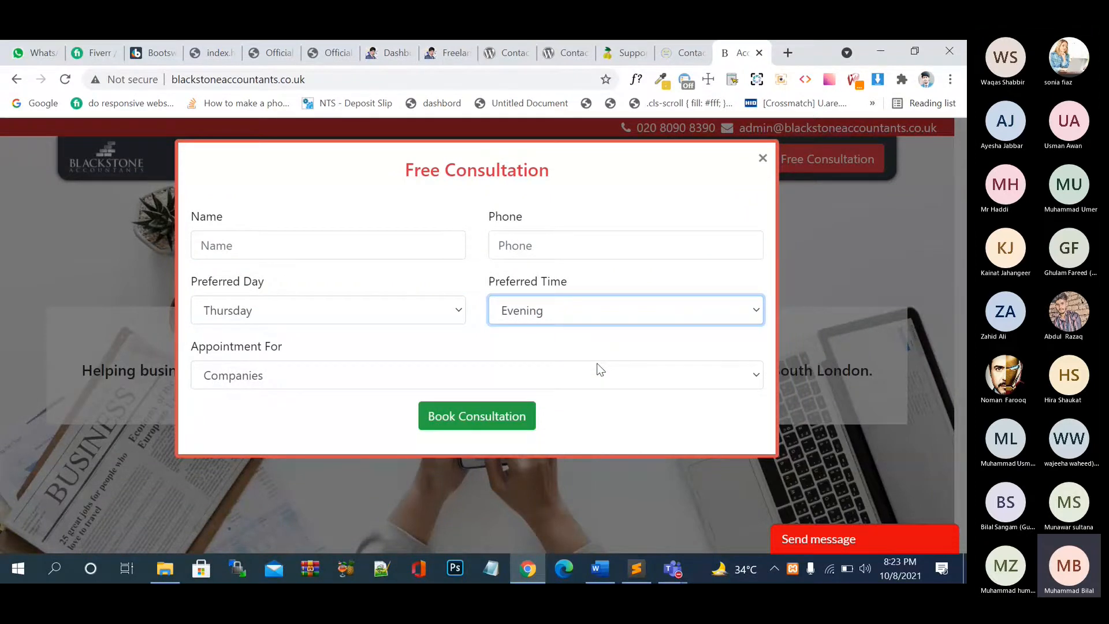
left_click(763, 158)
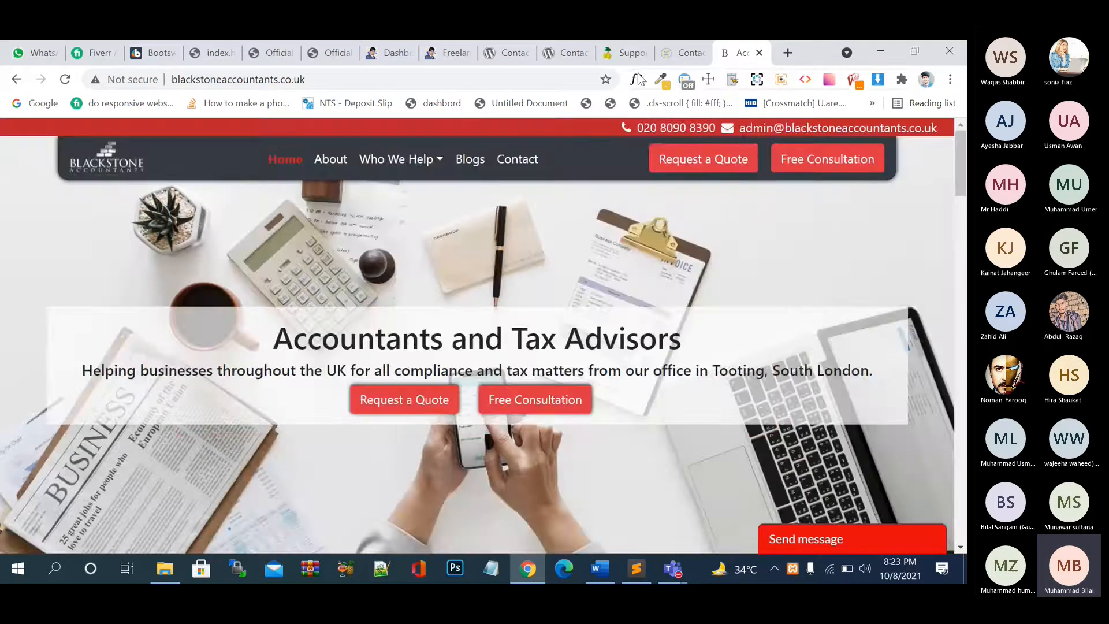
- Switch through the open tabs to reach the WordPress dashboard
left_click(629, 53)
scroll(585, 294, "down", 3)
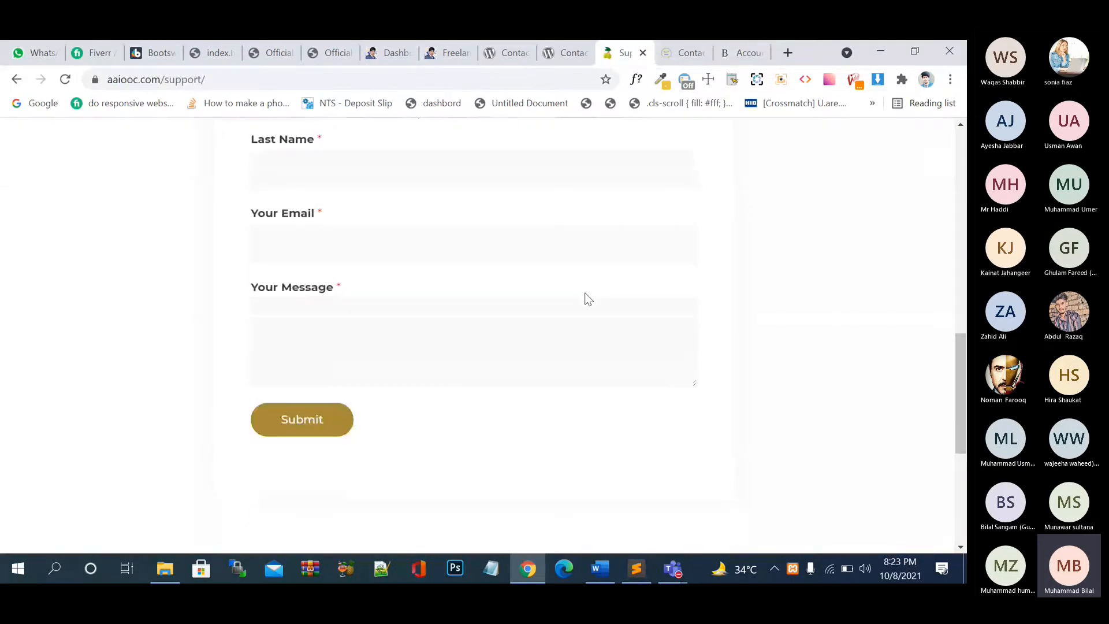
scroll(585, 294, "up", 5)
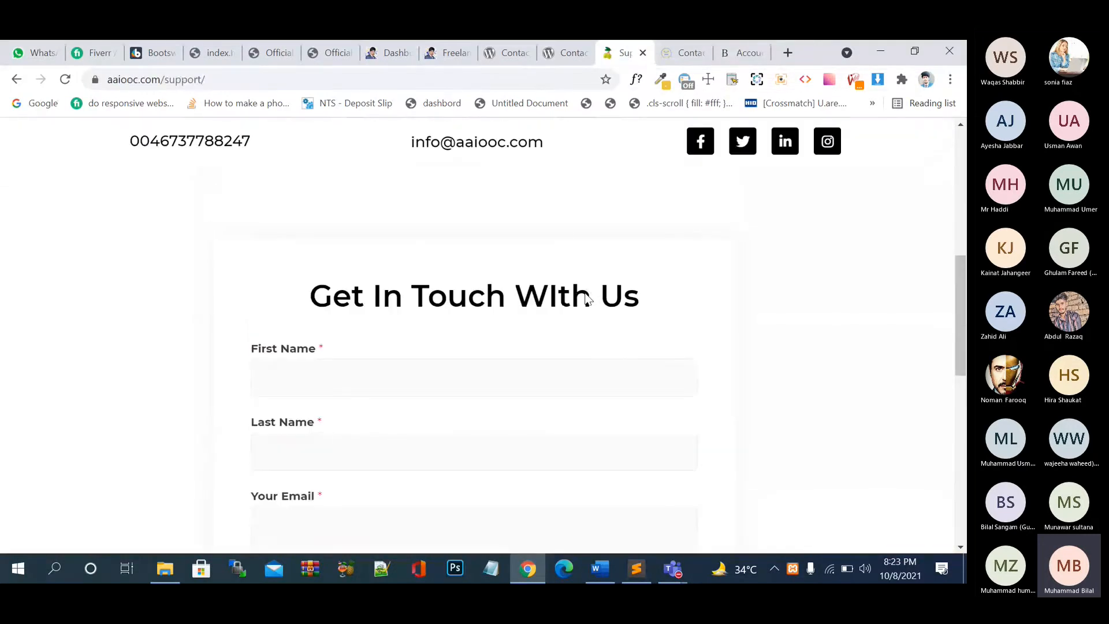
left_click(564, 58)
left_click(456, 53)
left_click(398, 53)
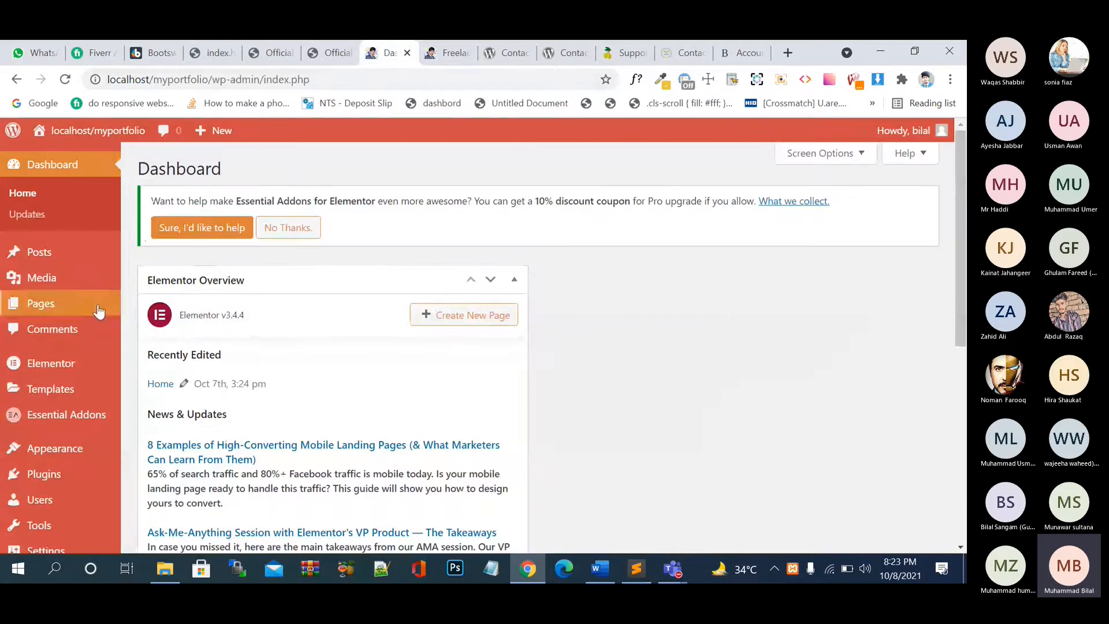
- Look over the Installed Plugins list, then go to the Add Plugins page
left_click(49, 477)
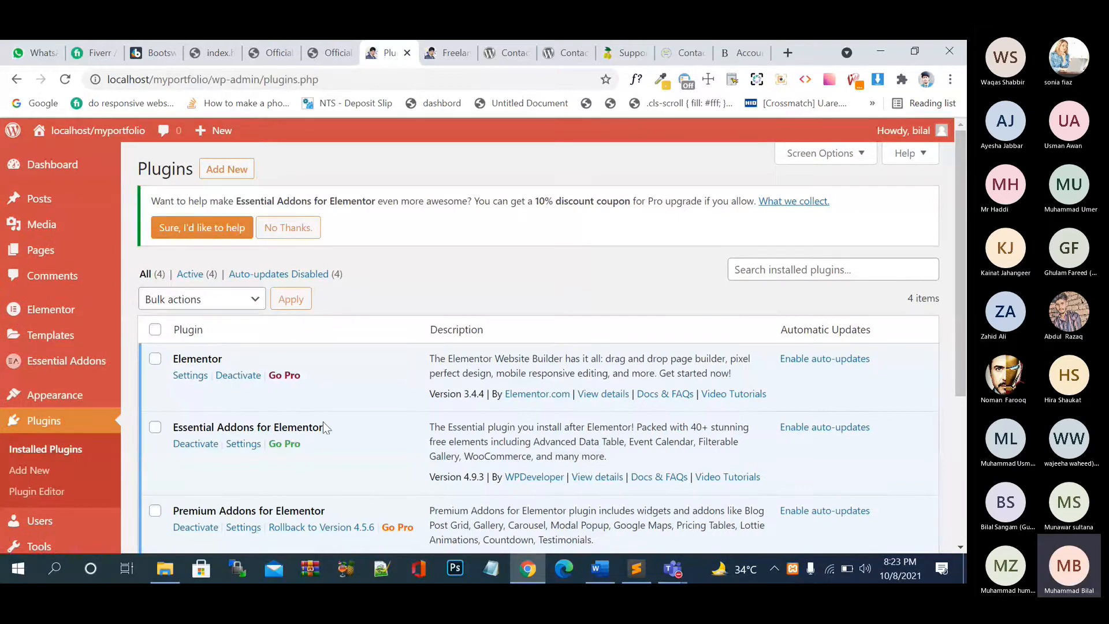
scroll(323, 427, "down", 2)
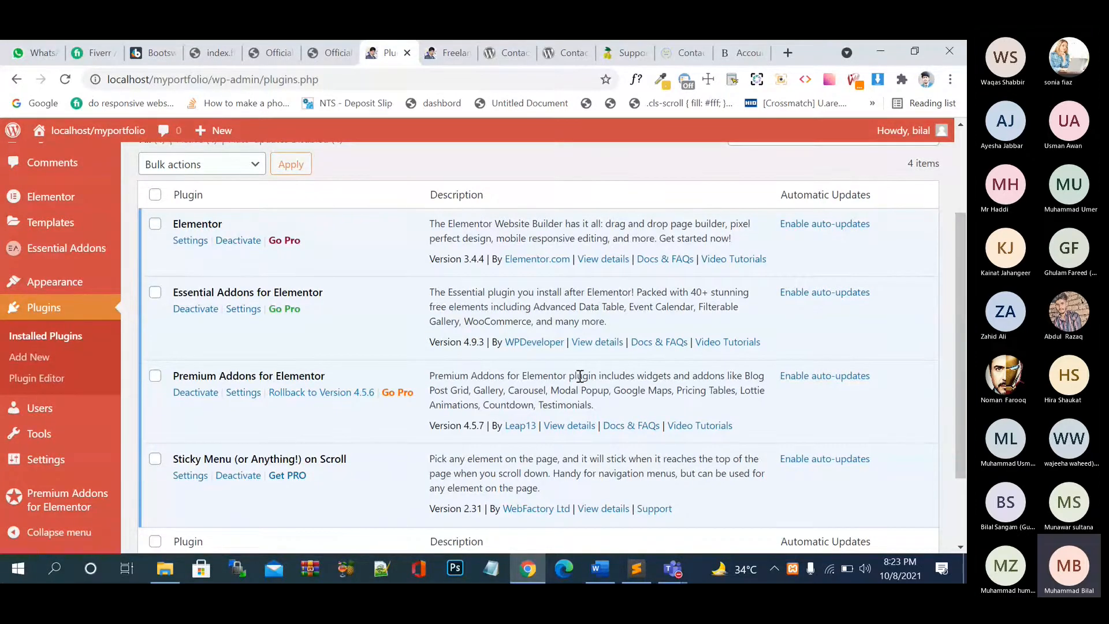
scroll(580, 377, "up", 1)
scroll(580, 377, "up", 3)
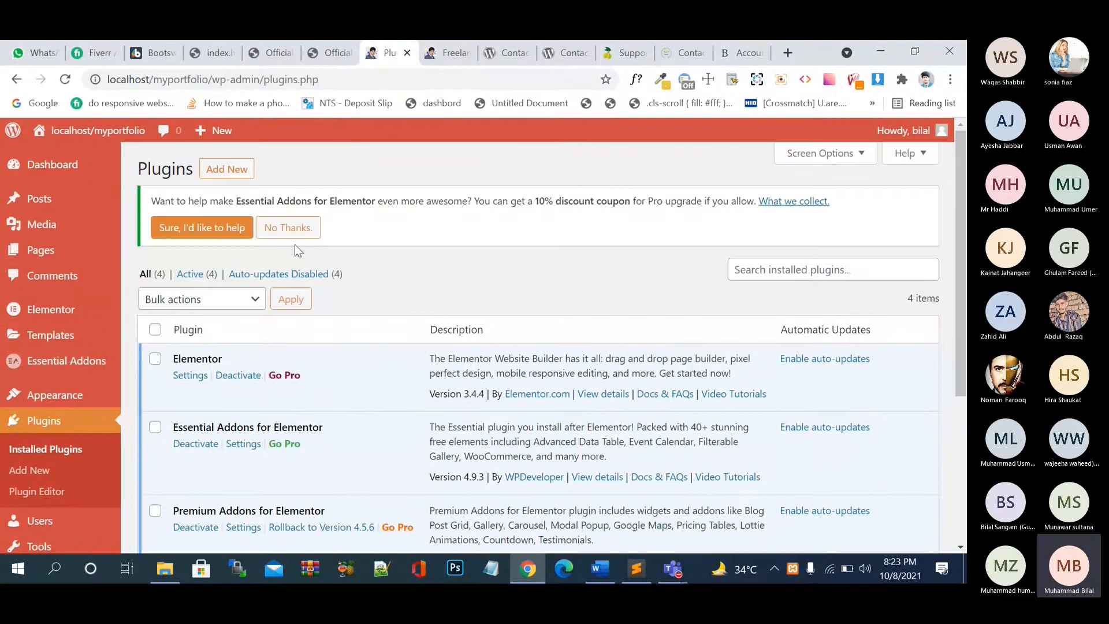
left_click(245, 177)
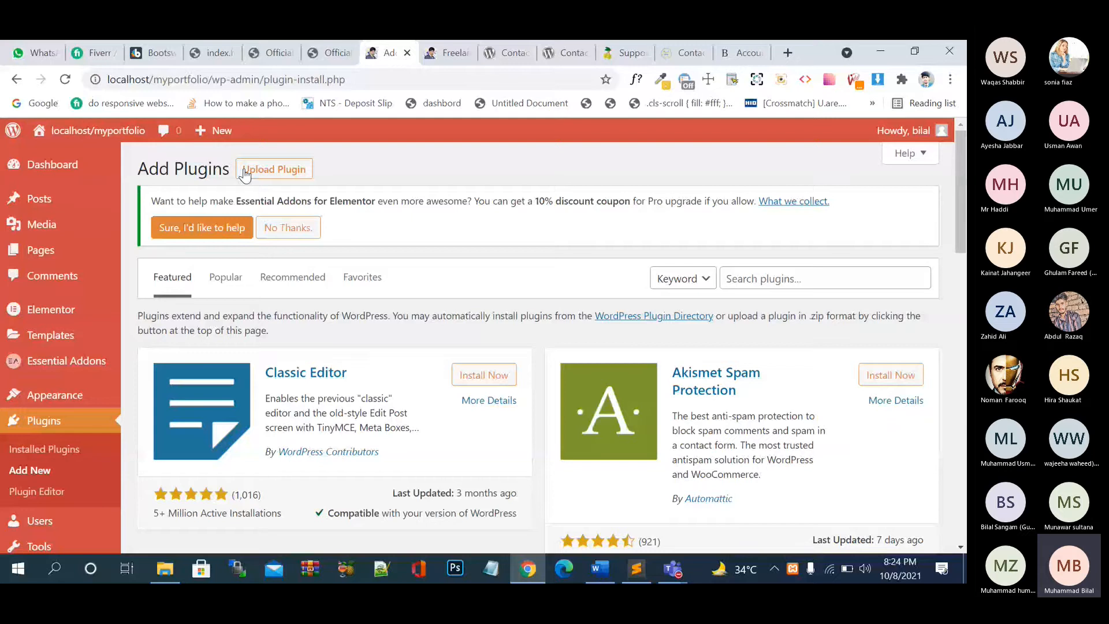
- Dismiss the Essential Addons notice, search plugins for 'wp forms', and install Contact Form by WPForms
left_click(294, 229)
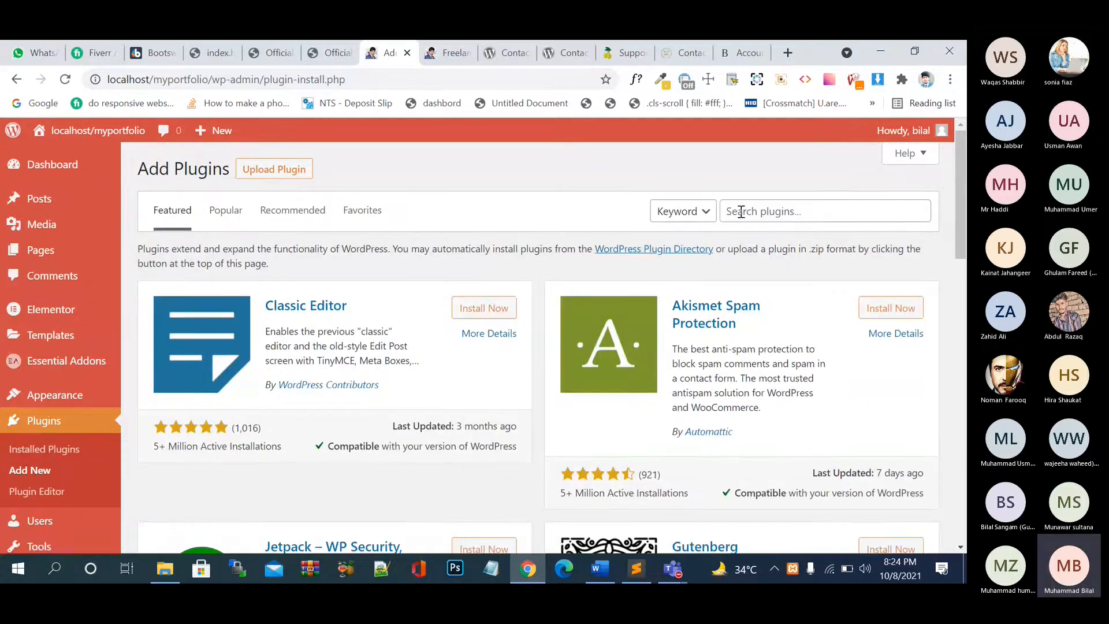
left_click(765, 208)
type("w")
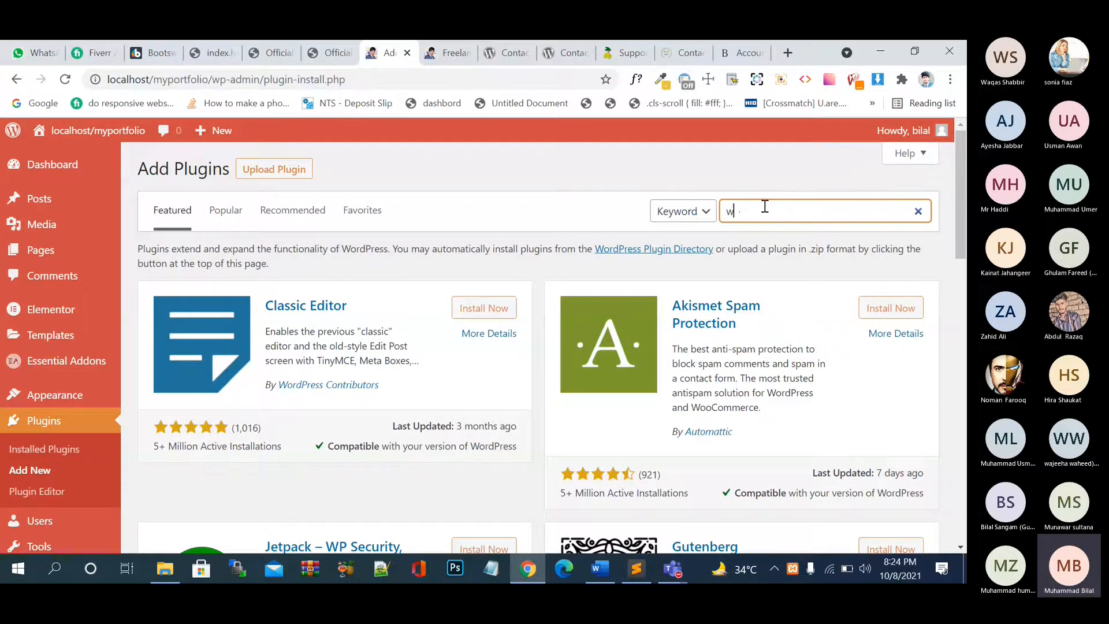
type("p-forms")
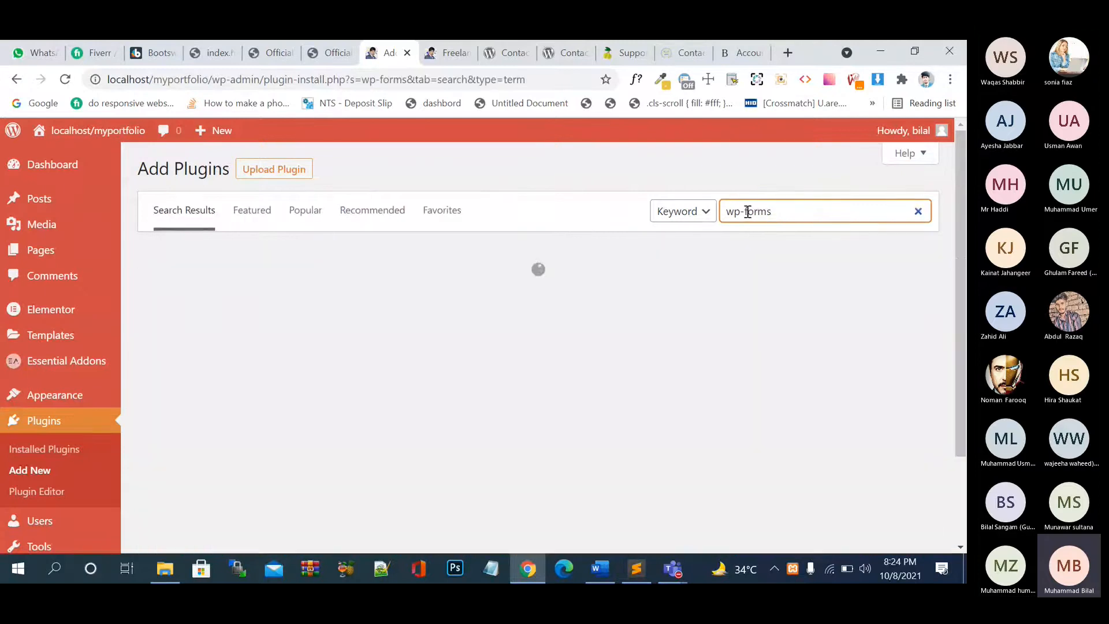
triple_click(746, 212)
left_click(796, 210)
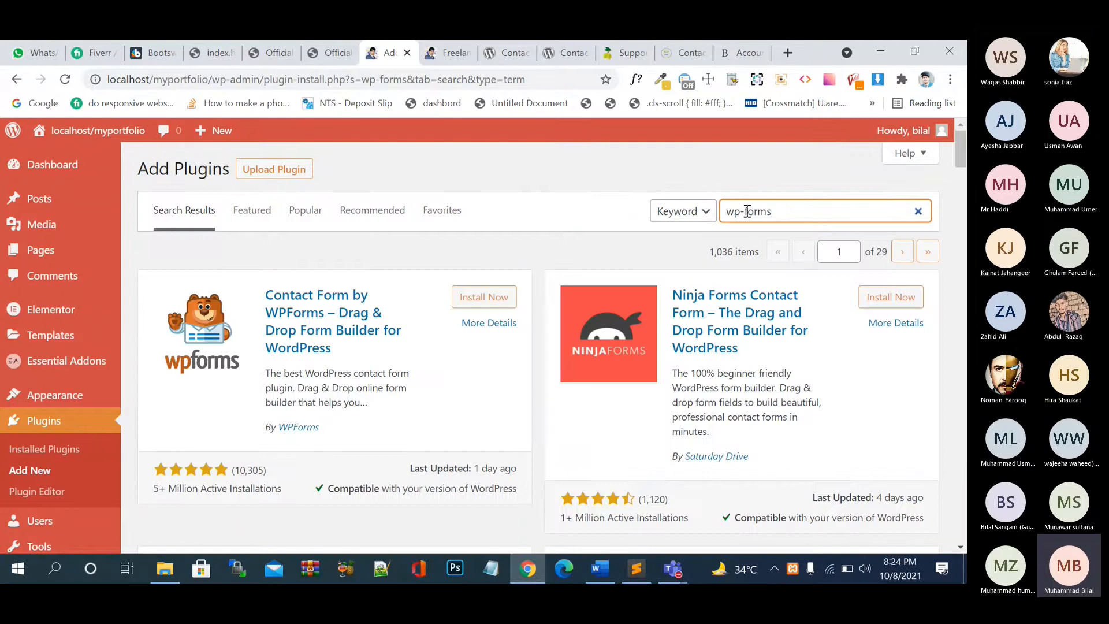
key("BackSpace")
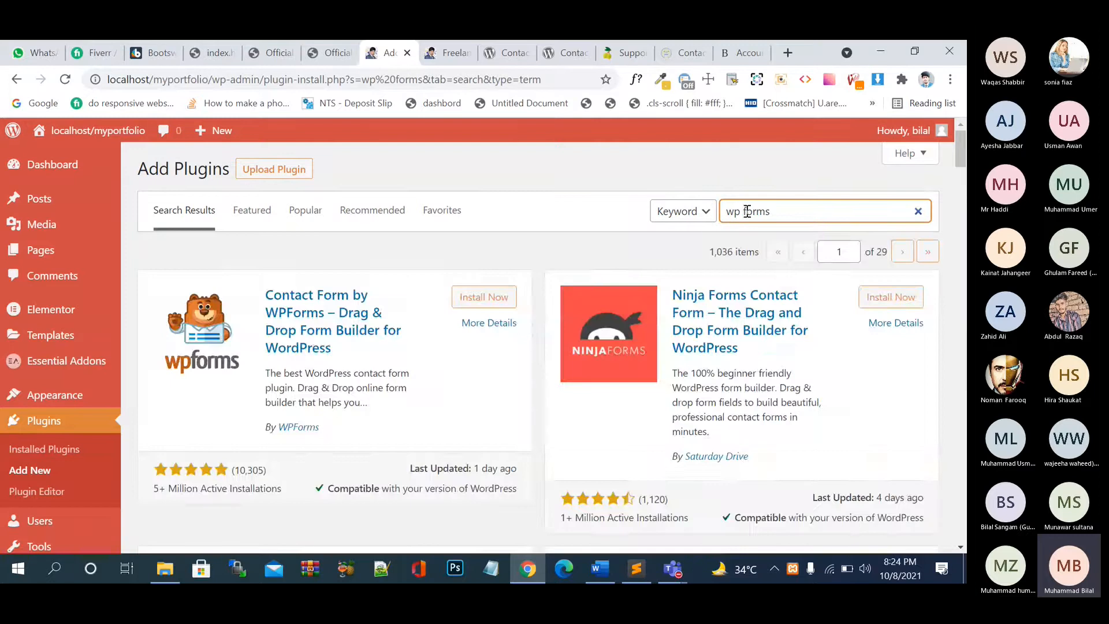
left_click(496, 302)
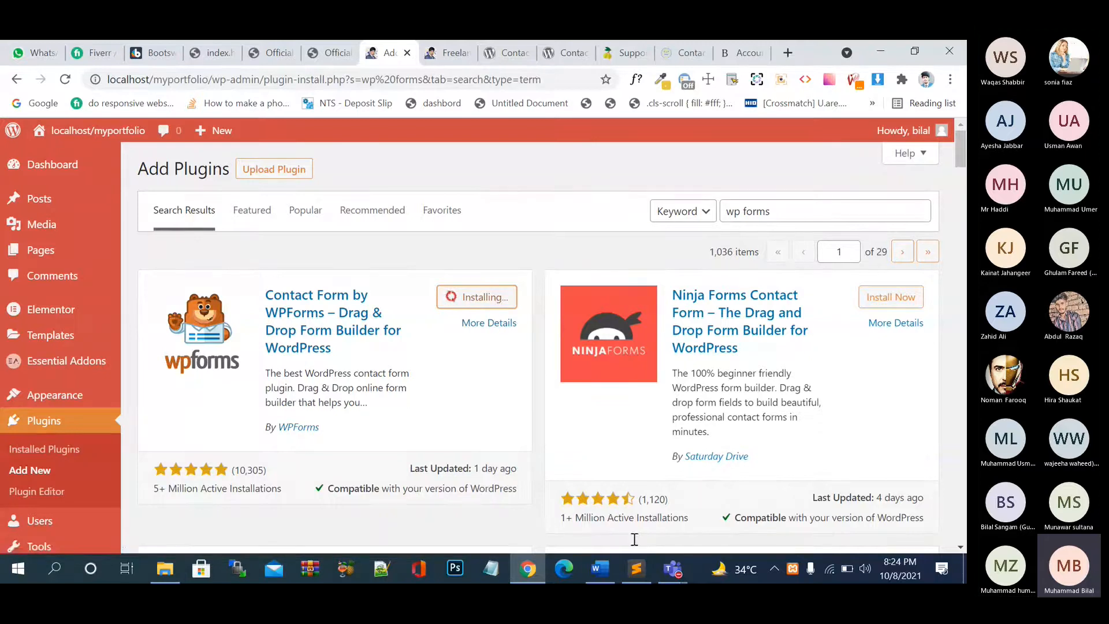
left_click(637, 568)
- Scroll through the index.html and catalog.html files in Sublime Text
left_click(109, 89)
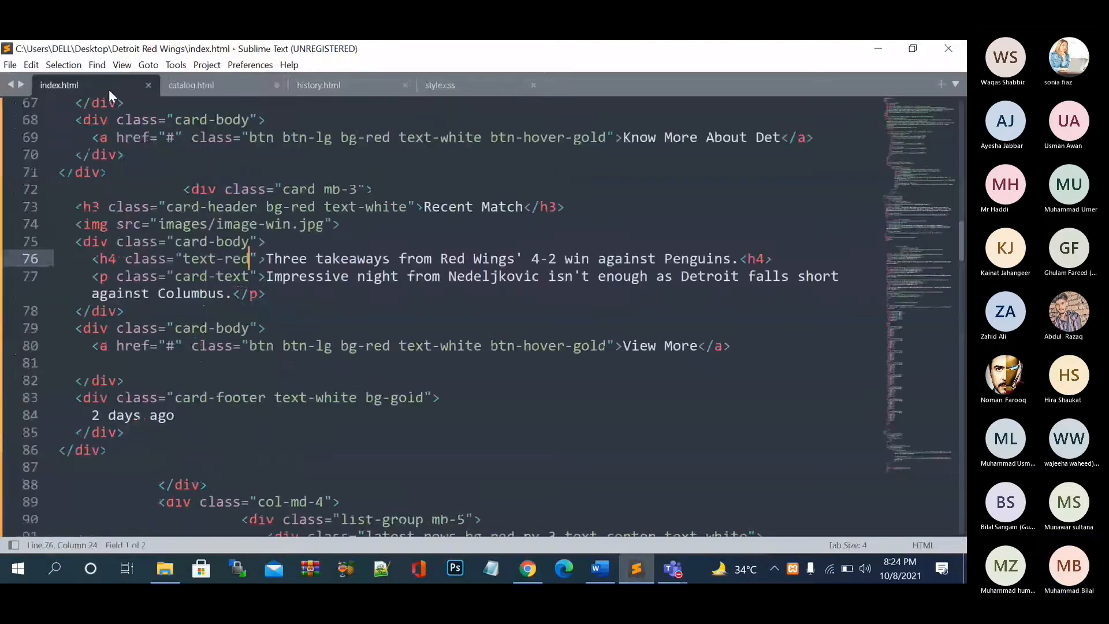
scroll(240, 292, "down", 15)
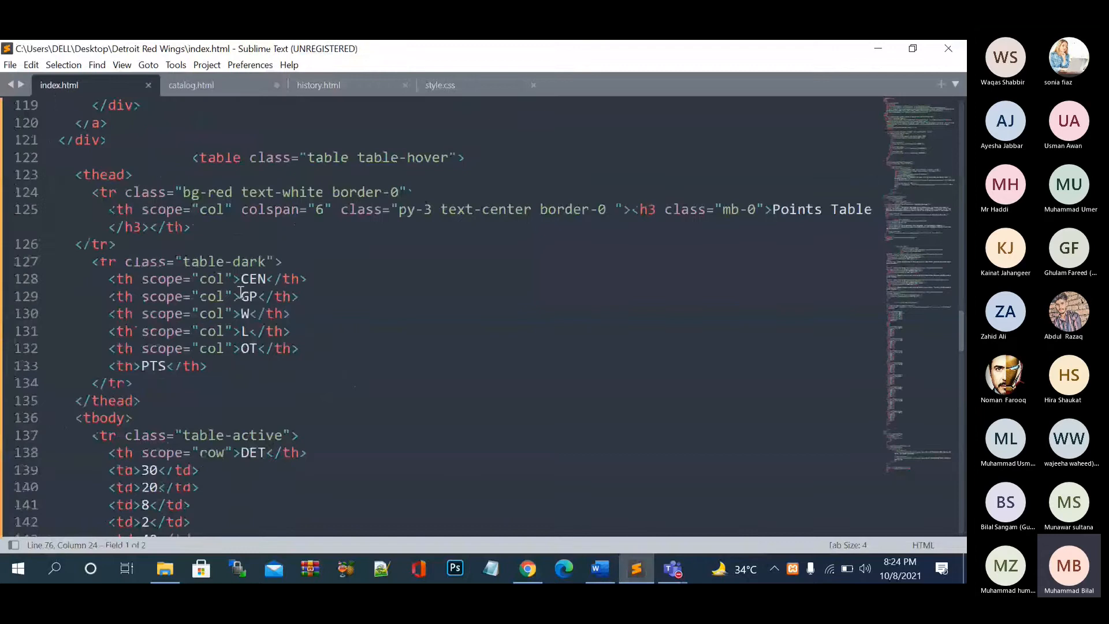
scroll(240, 292, "up", 20)
scroll(241, 292, "up", 18)
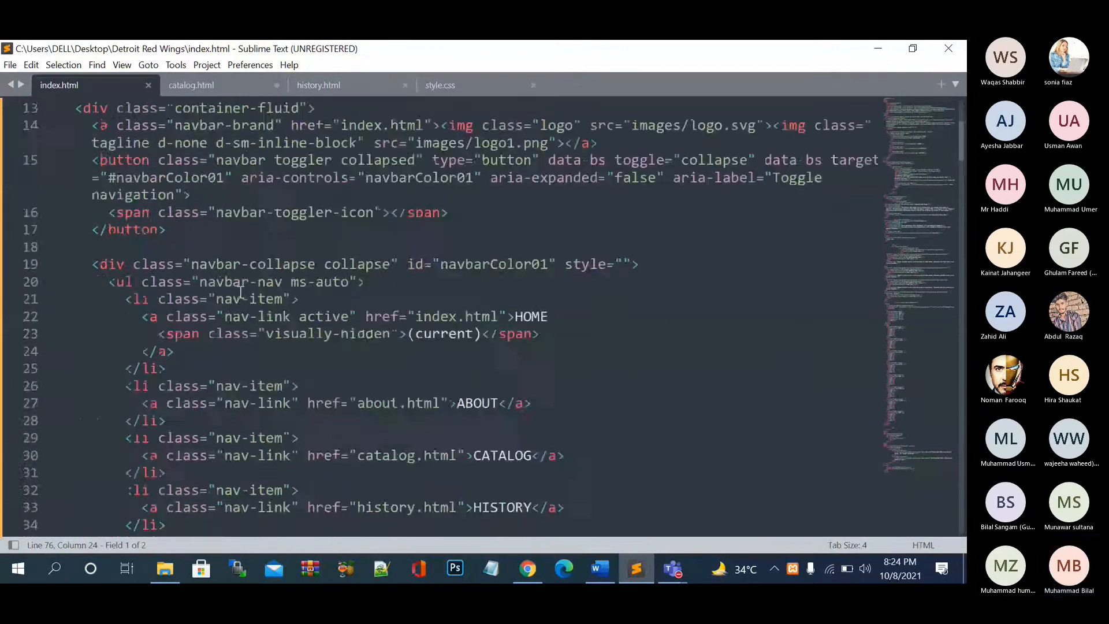
scroll(240, 292, "down", 20)
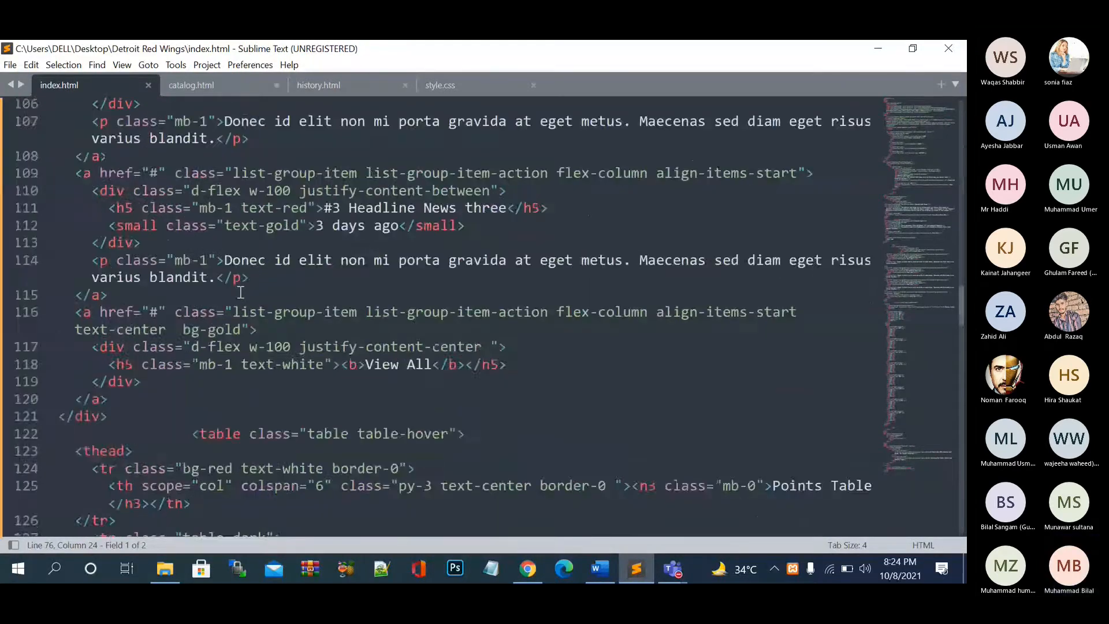
scroll(240, 291, "down", 20)
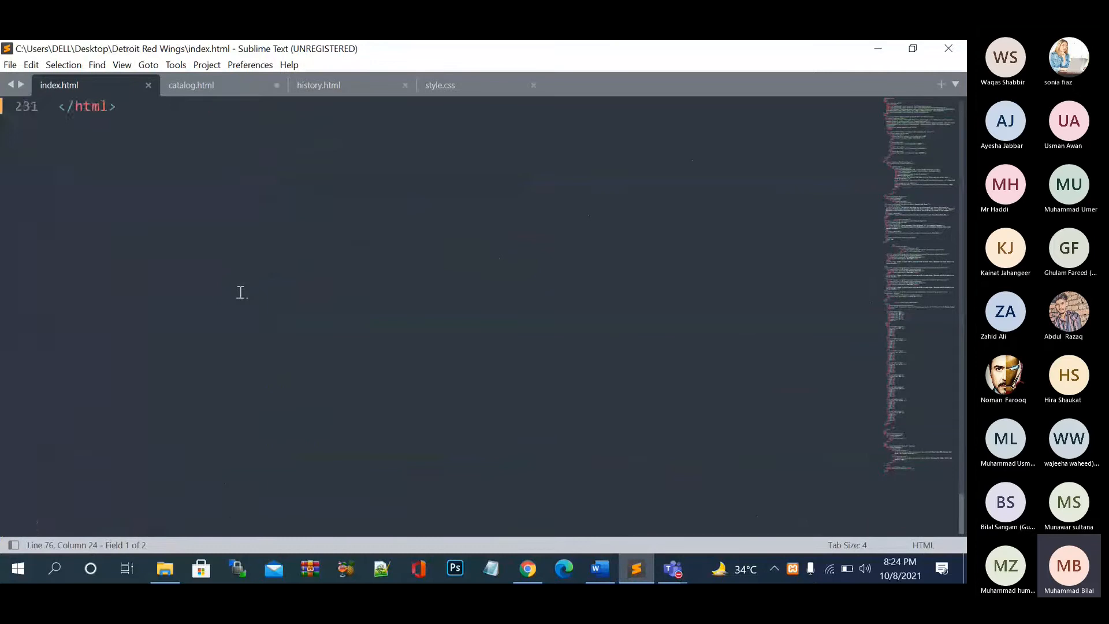
scroll(240, 292, "up", 20)
left_click(238, 86)
scroll(300, 251, "down", 18)
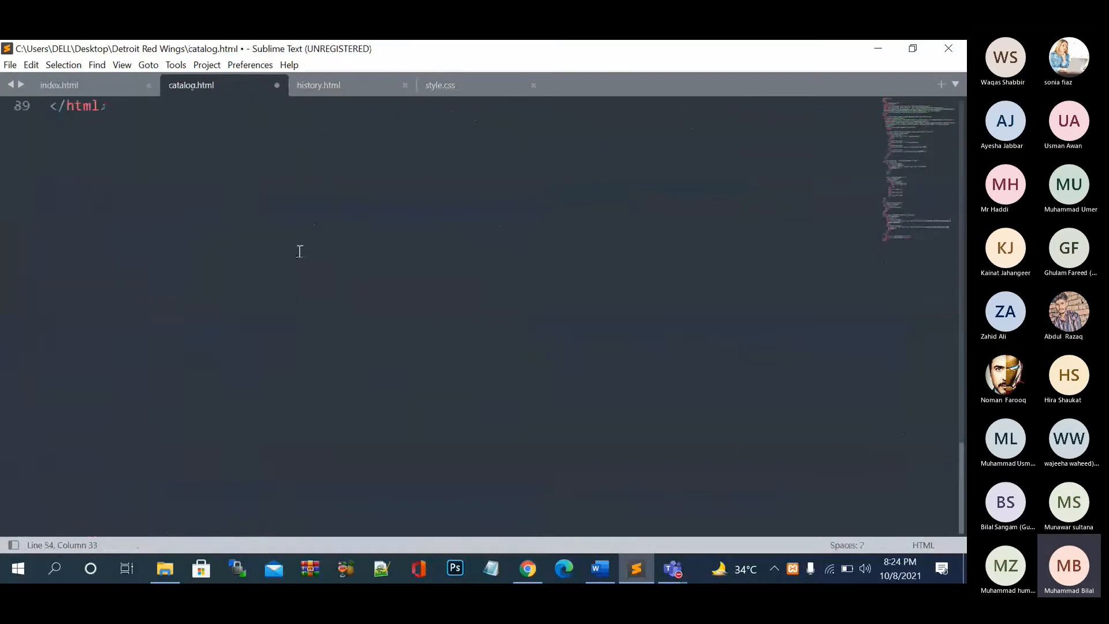
scroll(299, 251, "up", 20)
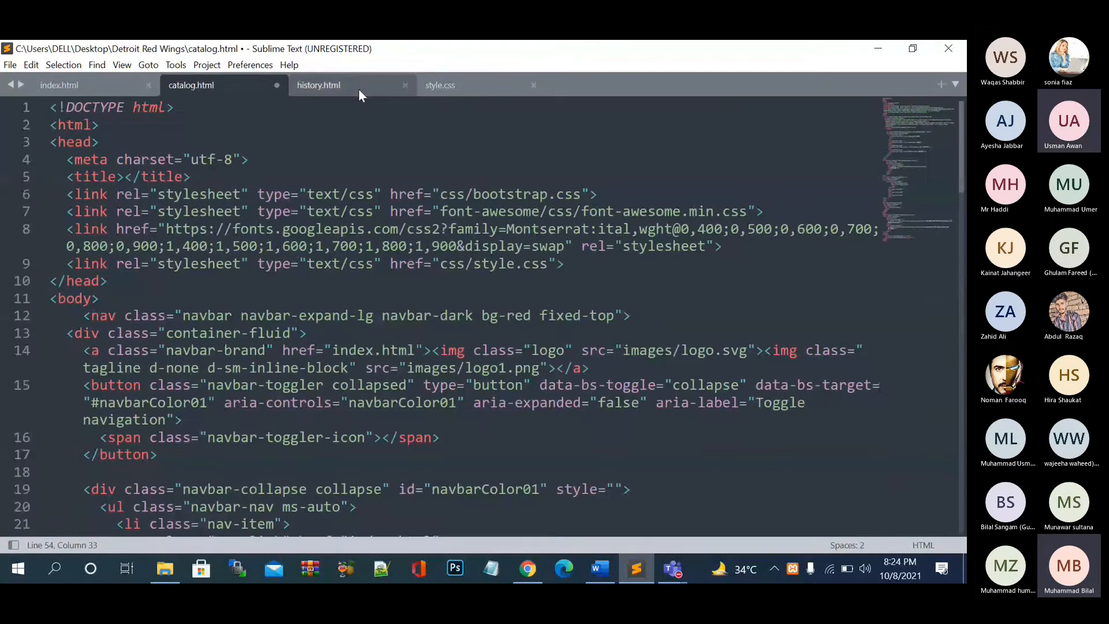
- Review history.html and style.css, then return to the WordPress plugin page in Chrome
left_click(358, 88)
scroll(362, 295, "down", 20)
scroll(363, 295, "up", 20)
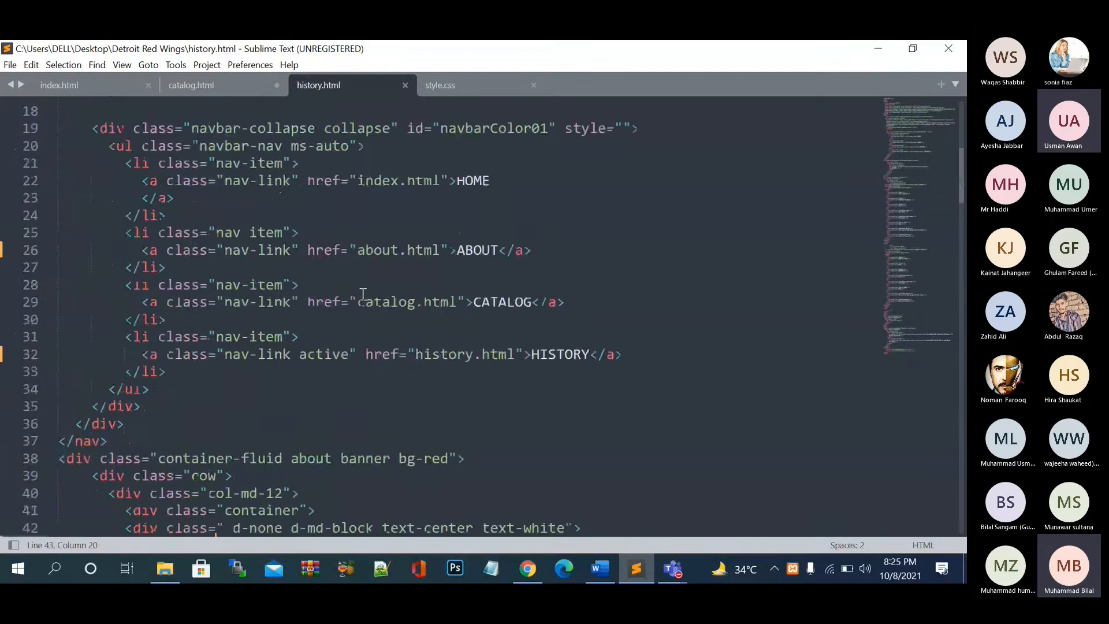
scroll(363, 295, "up", 6)
scroll(363, 295, "down", 20)
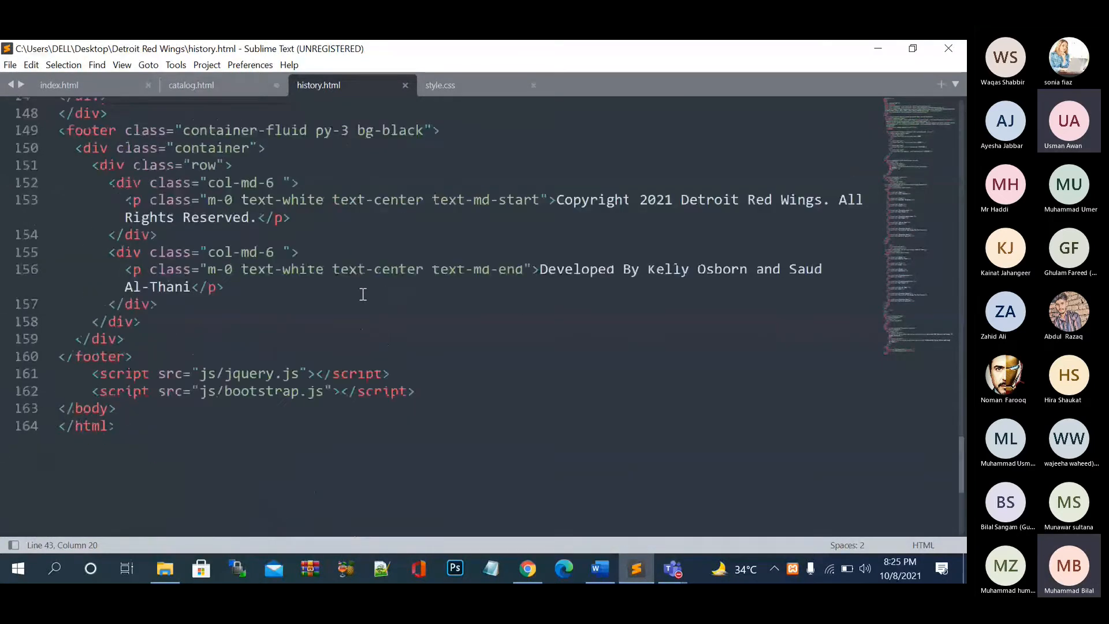
scroll(363, 295, "down", 2)
scroll(362, 294, "up", 20)
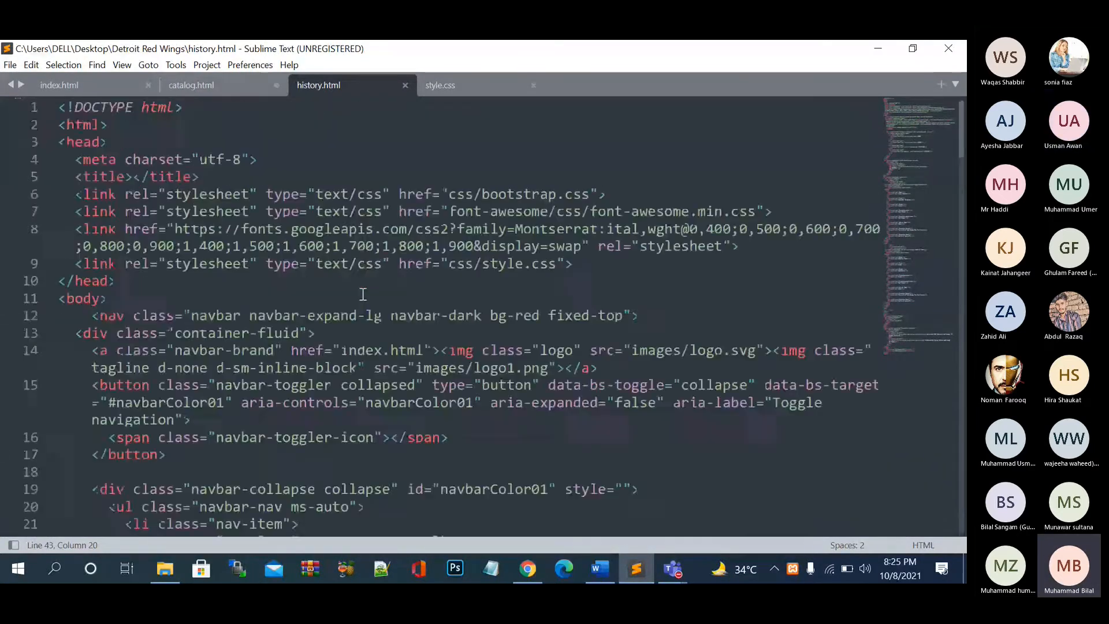
left_click(469, 95)
left_click(366, 84)
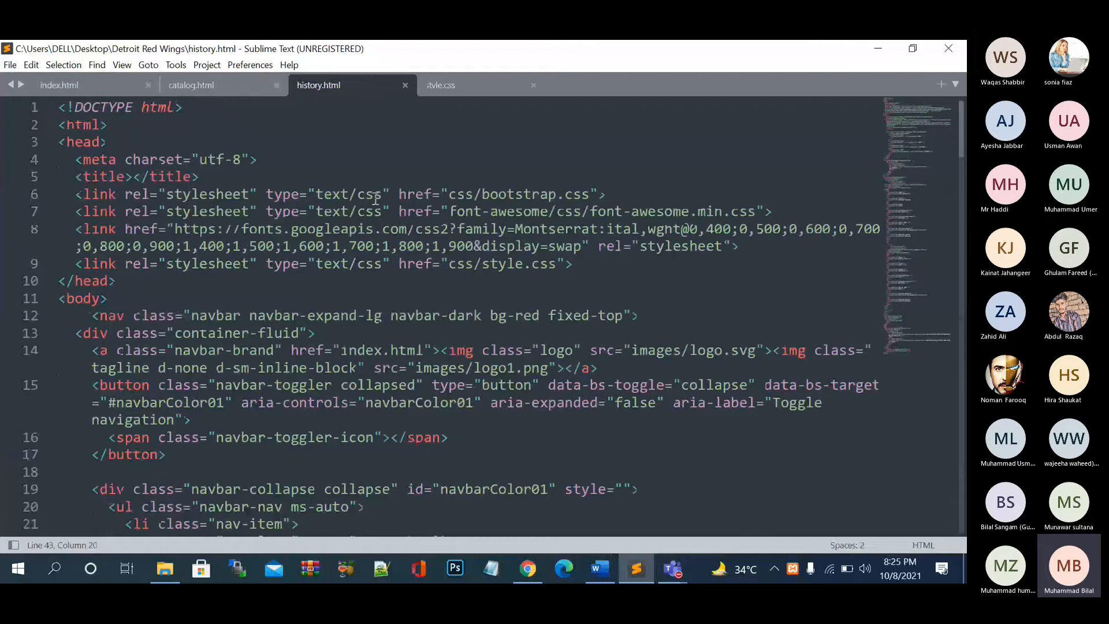
left_click(527, 568)
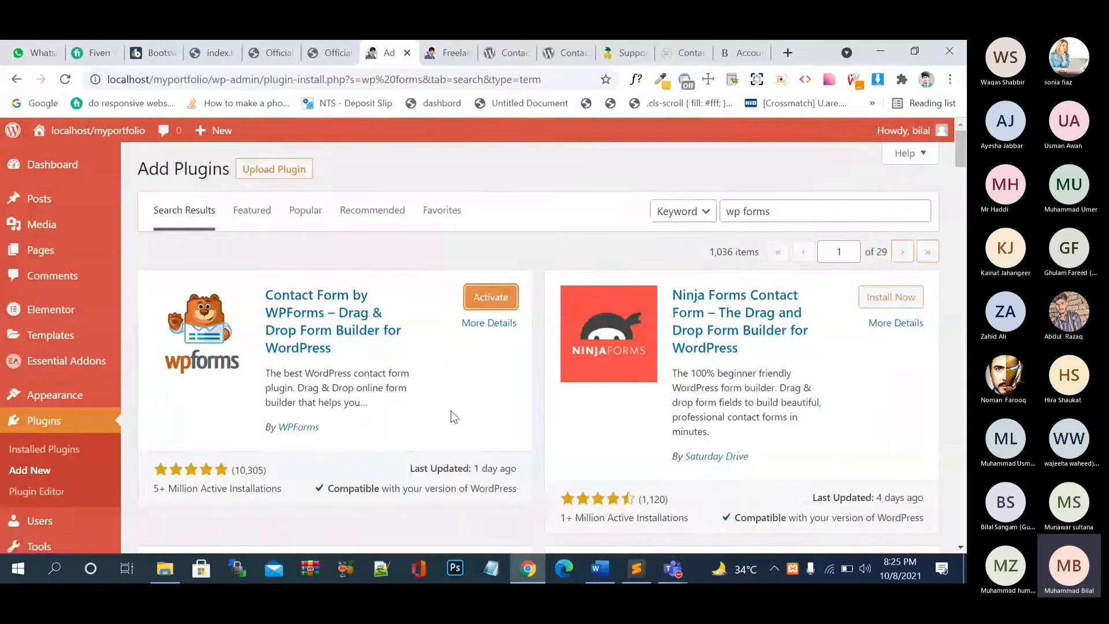
- Activate the WPForms plugin and close the 'Plugin activated.' notice
left_click(491, 294)
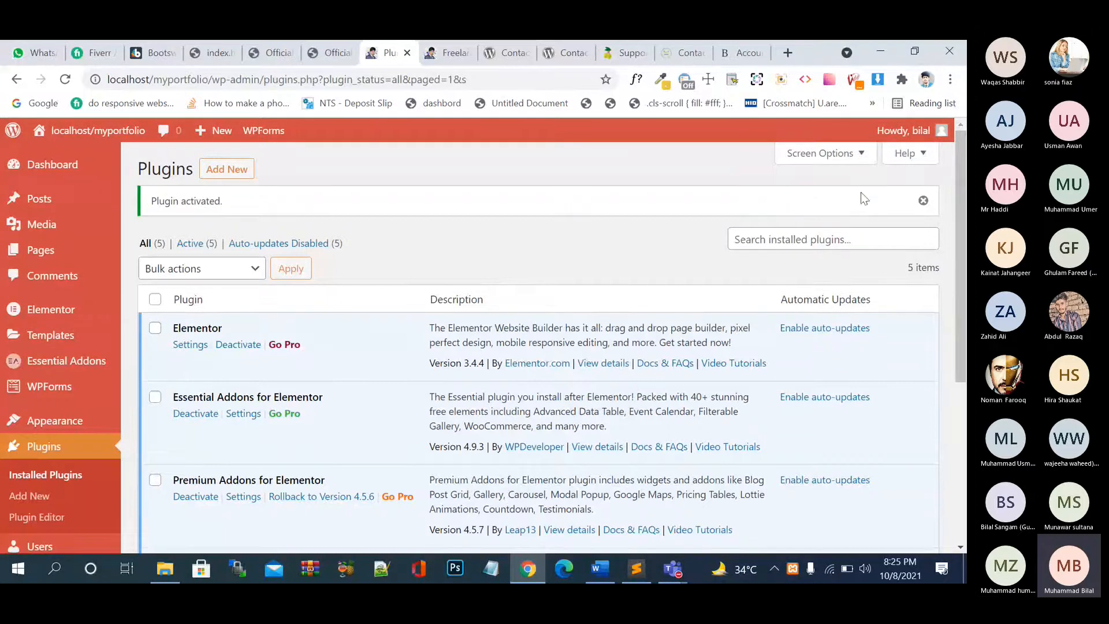
left_click(923, 201)
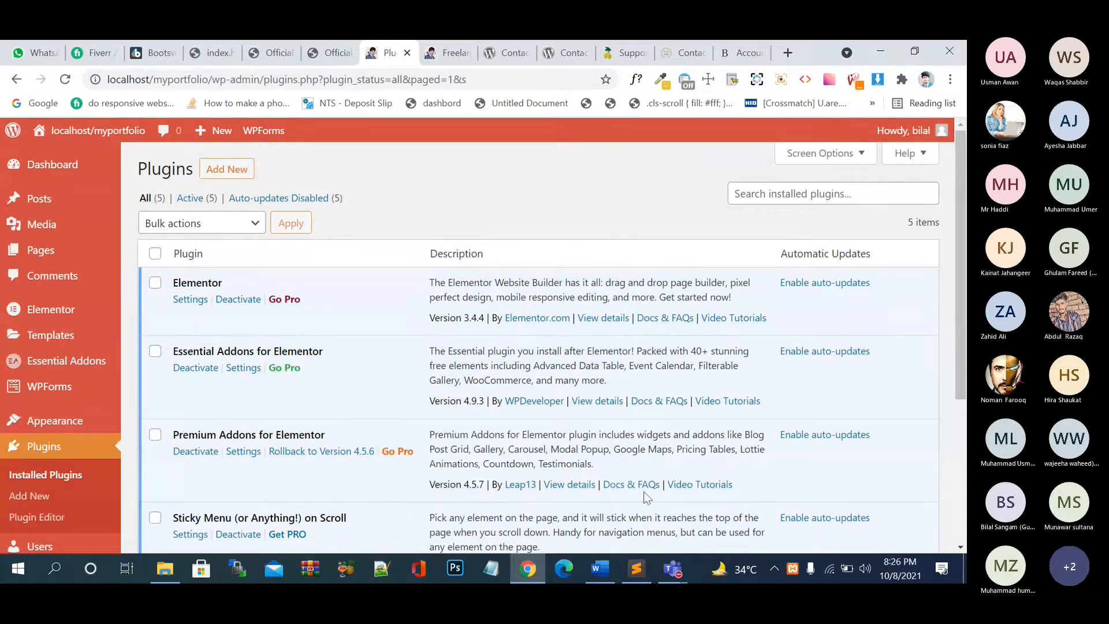
left_click(636, 569)
scroll(549, 364, "down", 12)
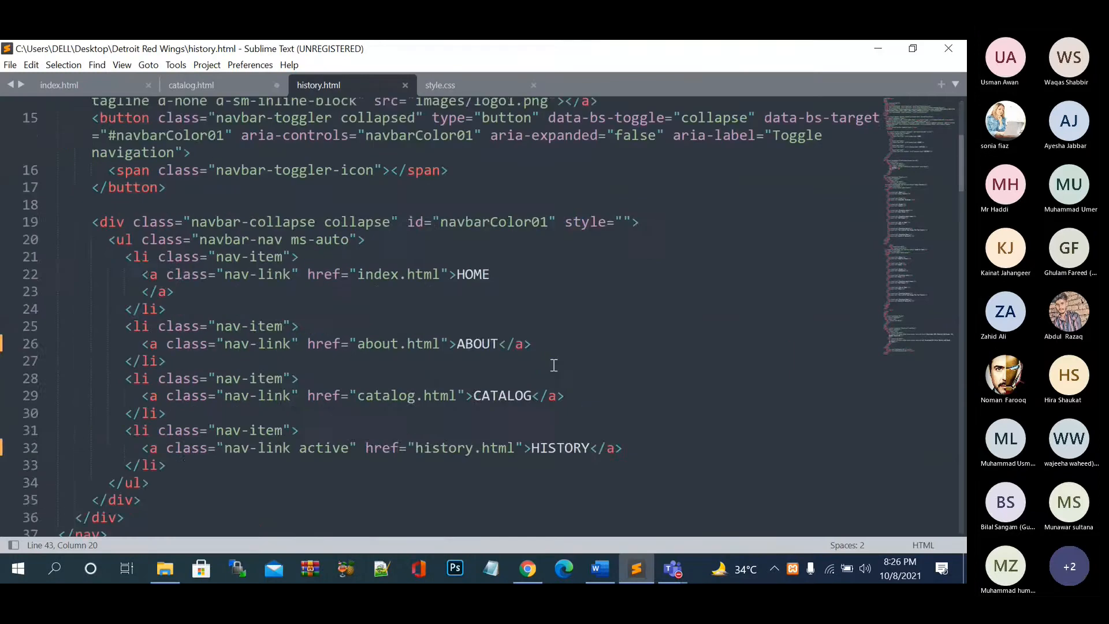
scroll(554, 365, "up", 12)
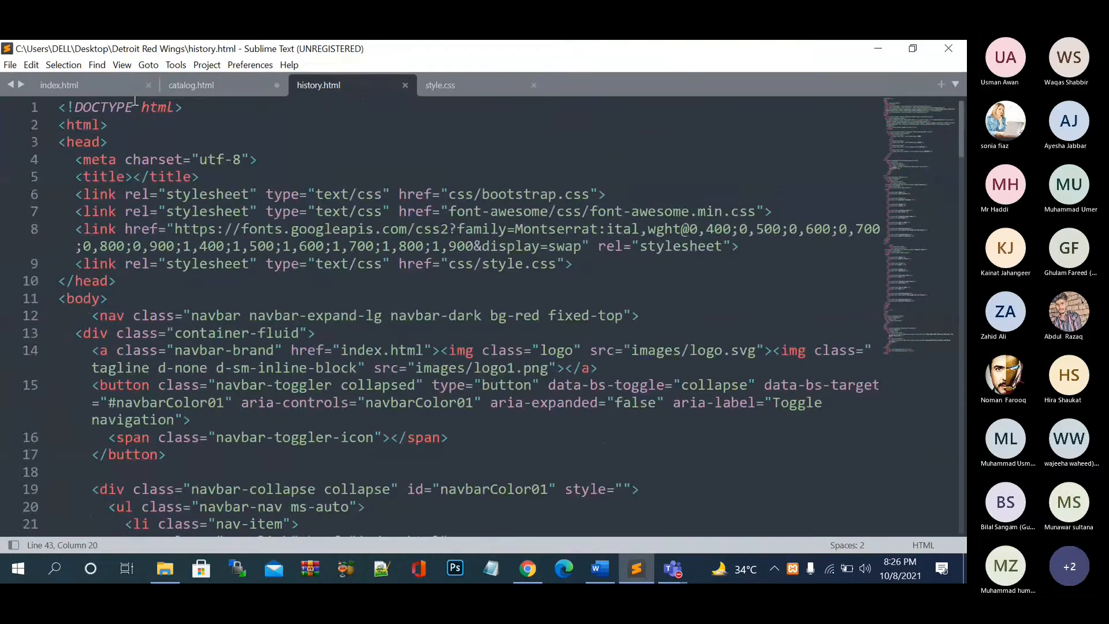
left_click(125, 85)
left_click(226, 84)
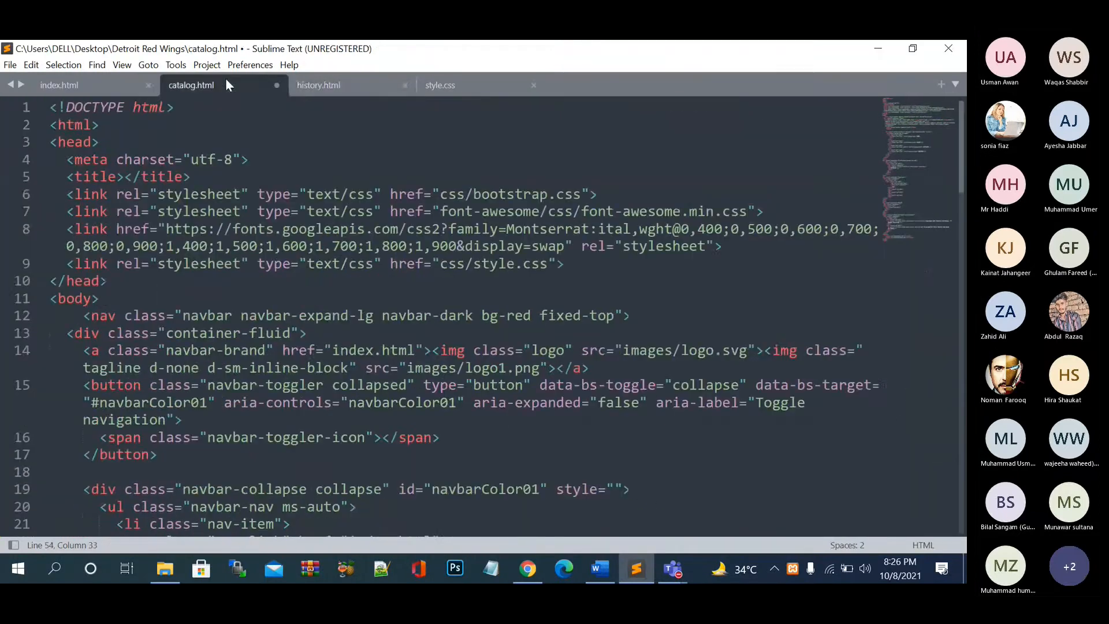
left_click(527, 572)
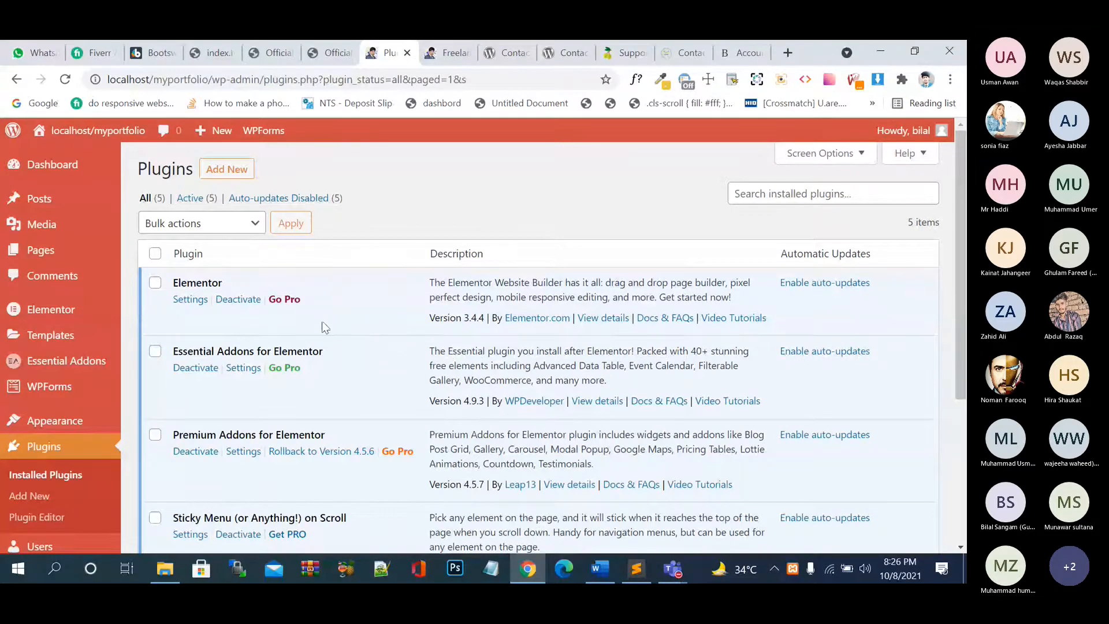
- Open WPForms Lite's Settings from the Plugins list and scroll its General options
scroll(355, 344, "down", 1)
scroll(352, 338, "down", 2)
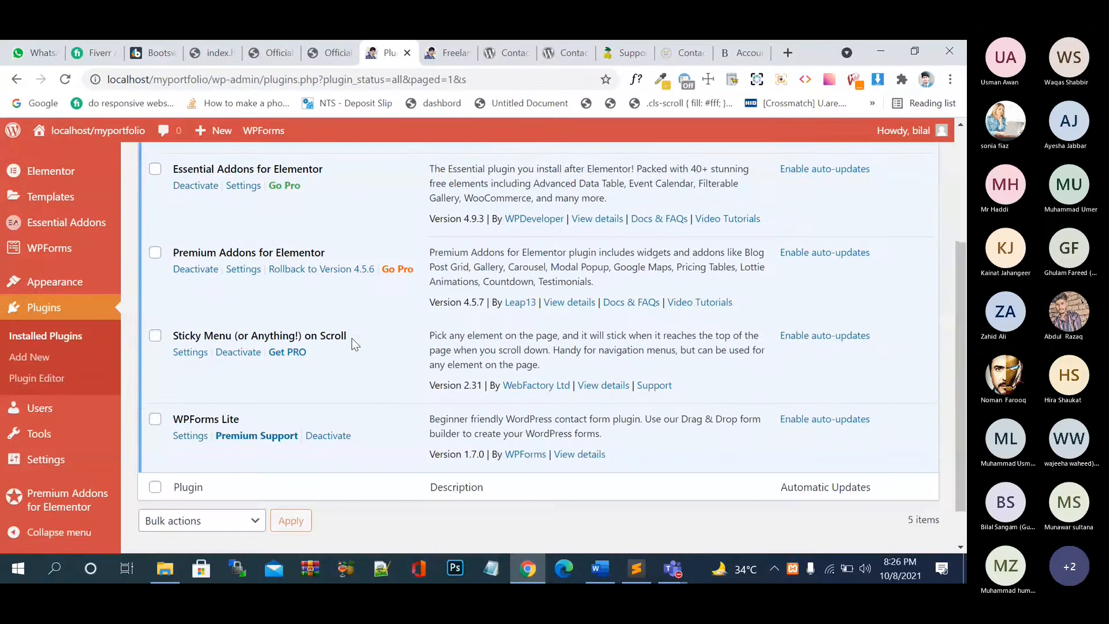
left_click(189, 441)
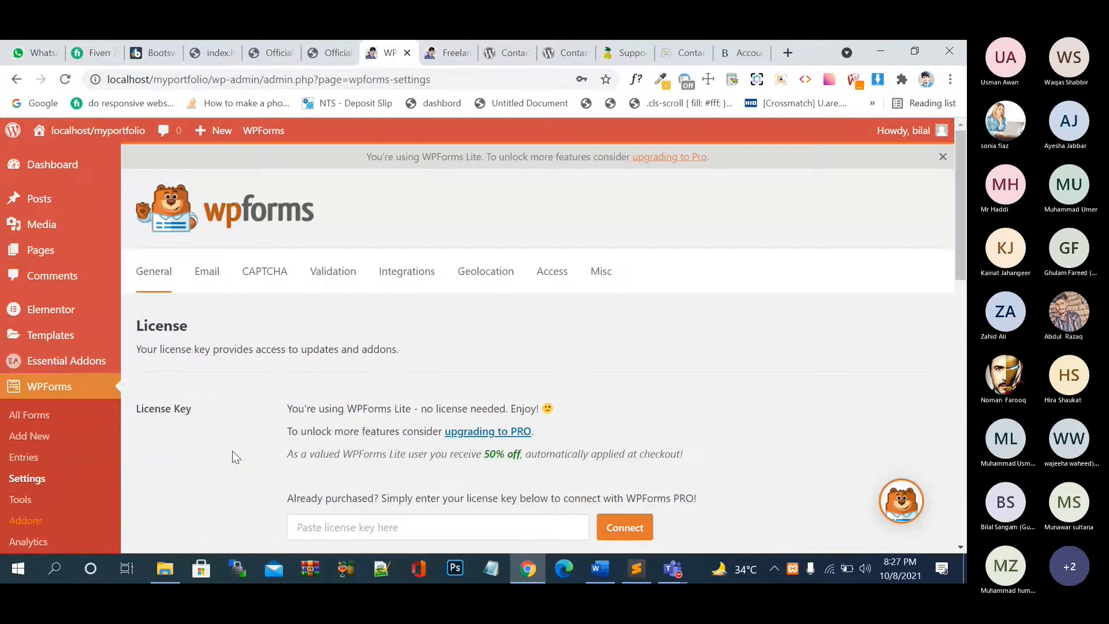
scroll(234, 453, "down", 4)
scroll(232, 452, "down", 6)
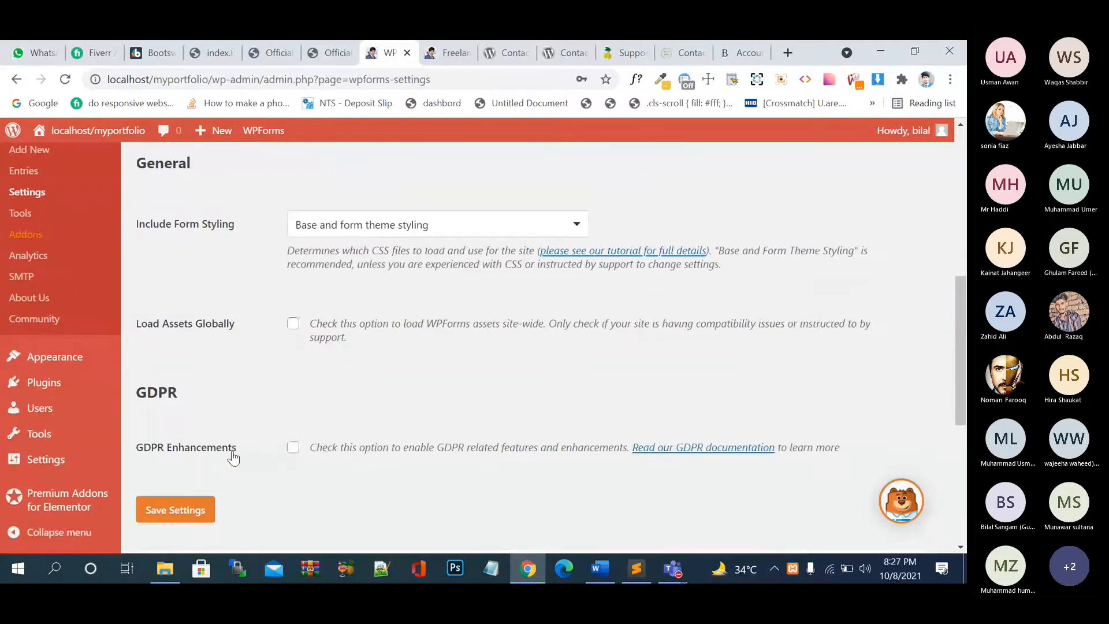
scroll(234, 451, "down", 3)
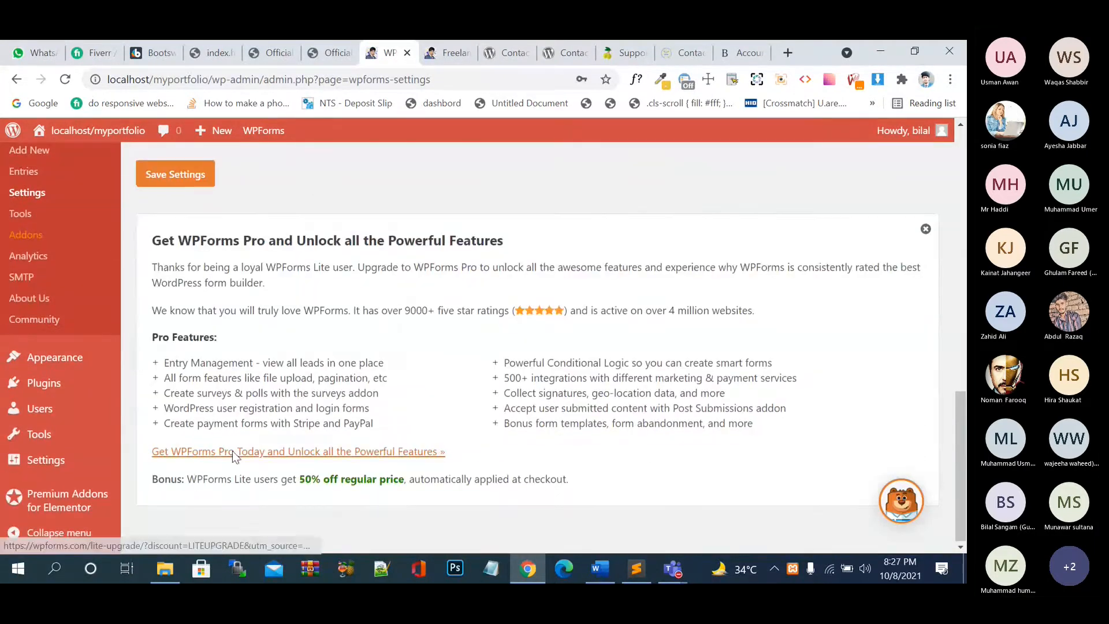
scroll(233, 450, "up", 7)
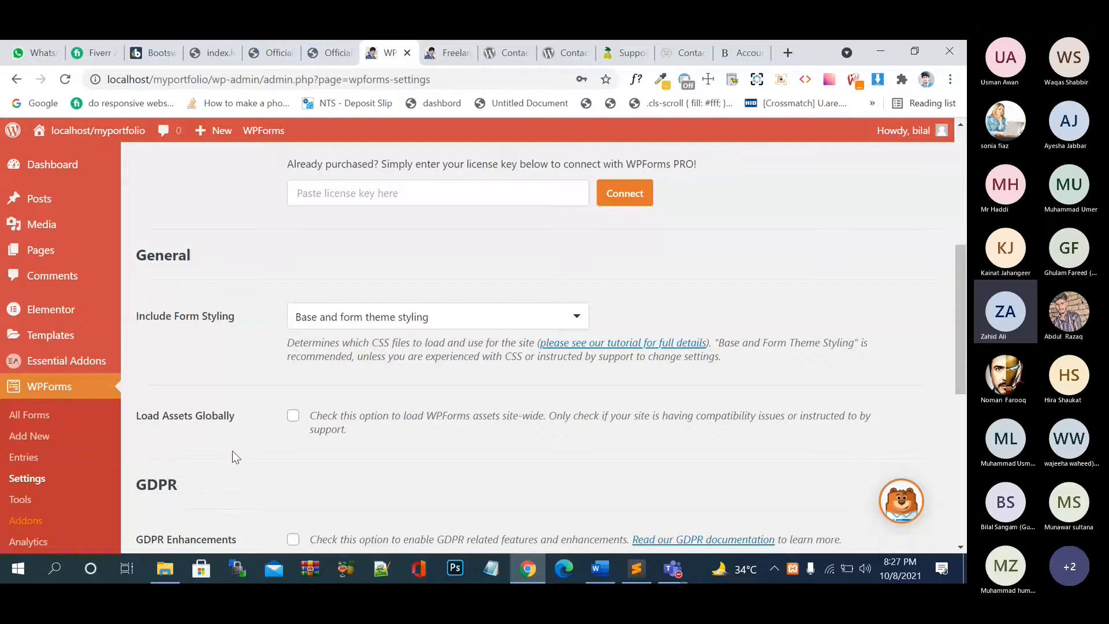
left_click(703, 511)
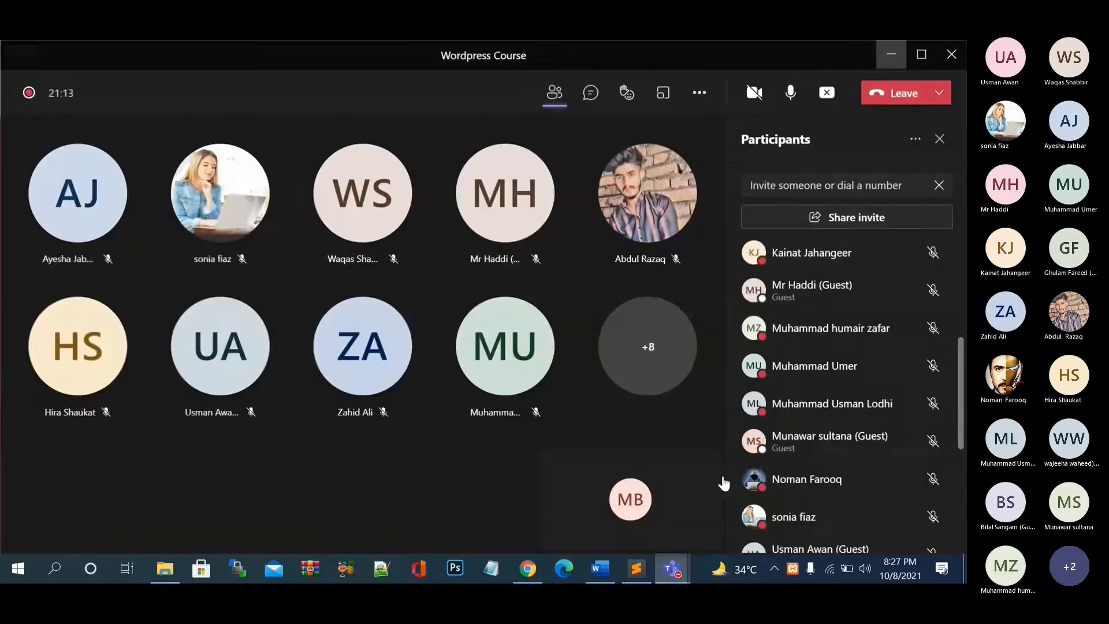
left_click(835, 95)
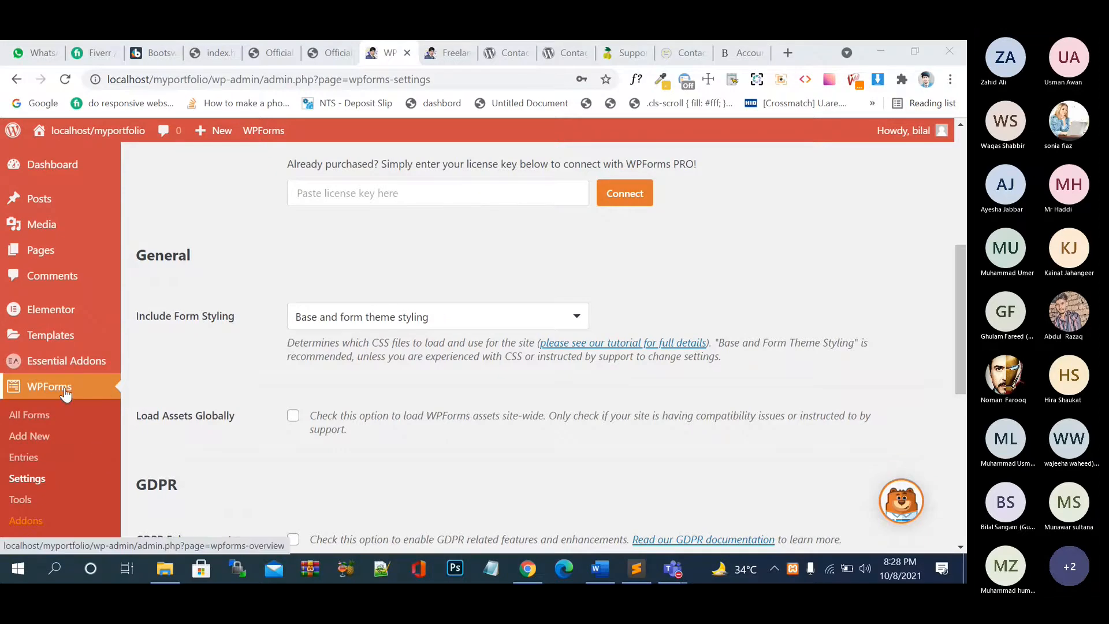
- Go to the WPForms All Forms list
scroll(61, 395, "down", 1)
mouse_move(58, 300)
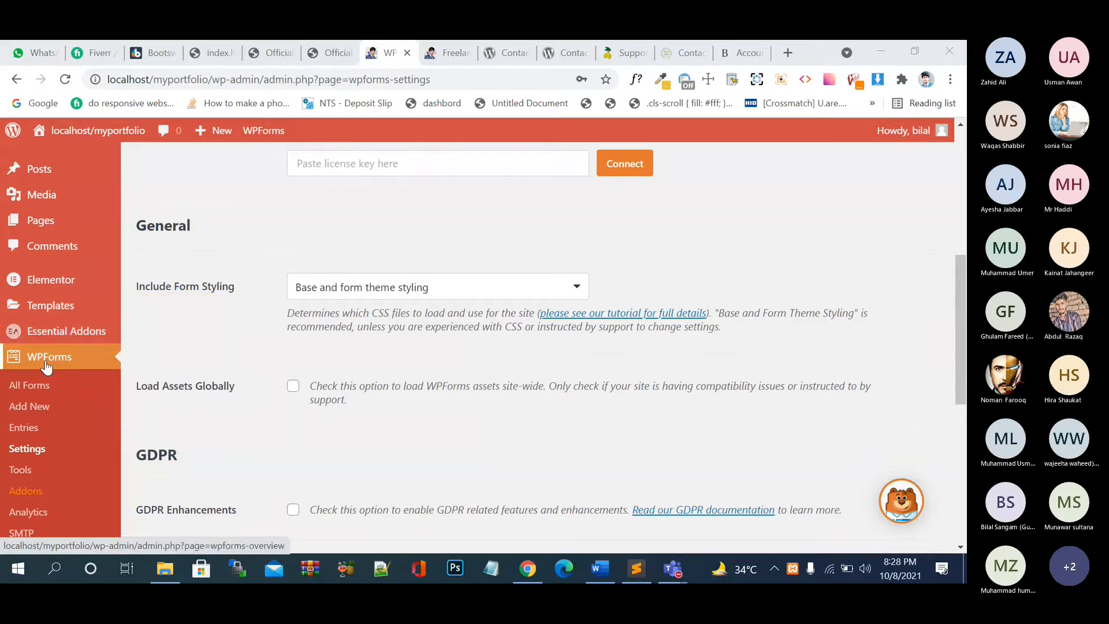
left_click(34, 386)
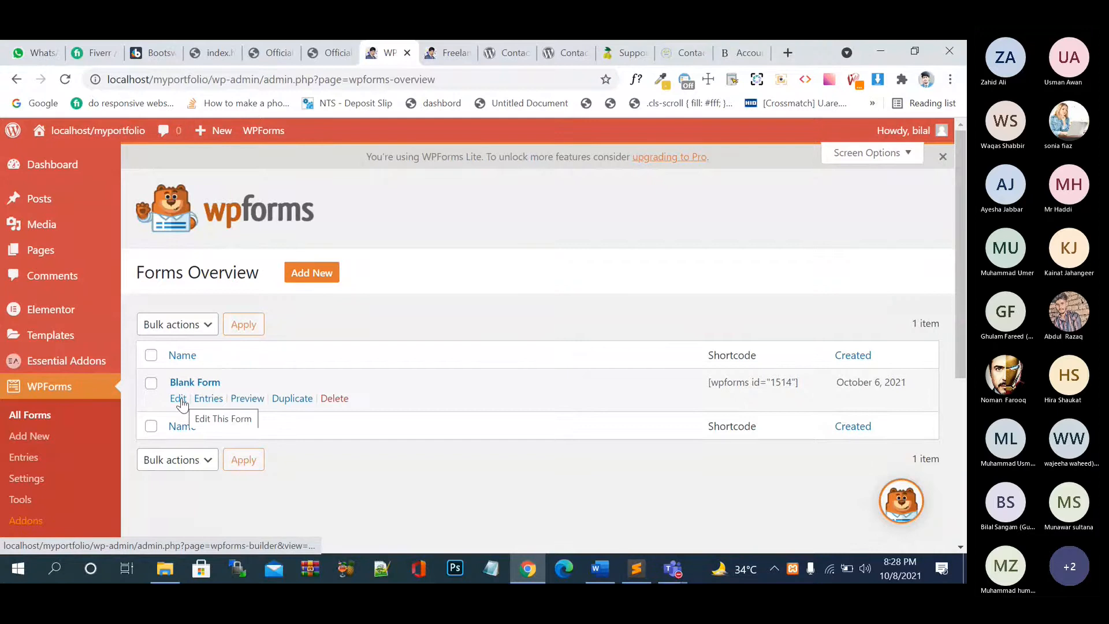
- Open Blank Form's builder in a new tab, view it, and return to the overview
right_click(181, 403)
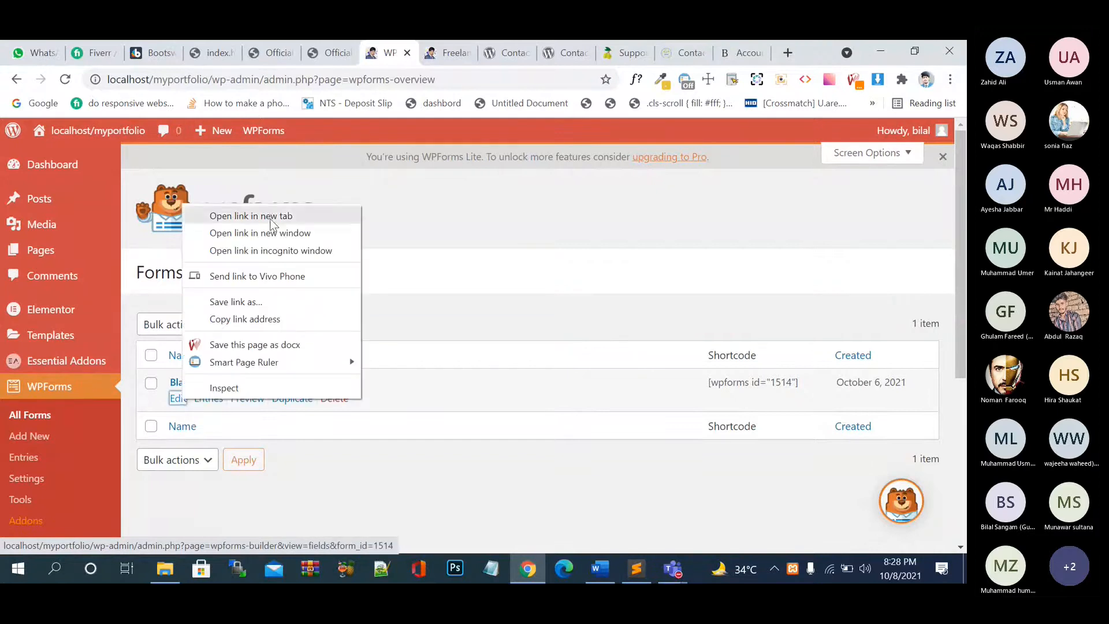
left_click(306, 217)
left_click(407, 58)
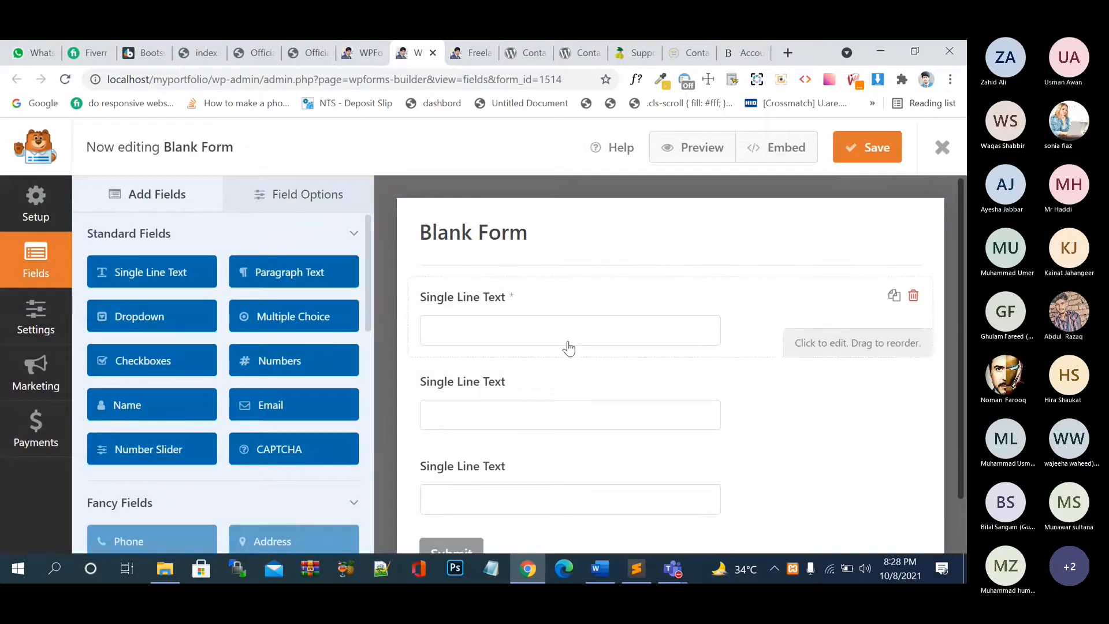
scroll(567, 347, "down", 1)
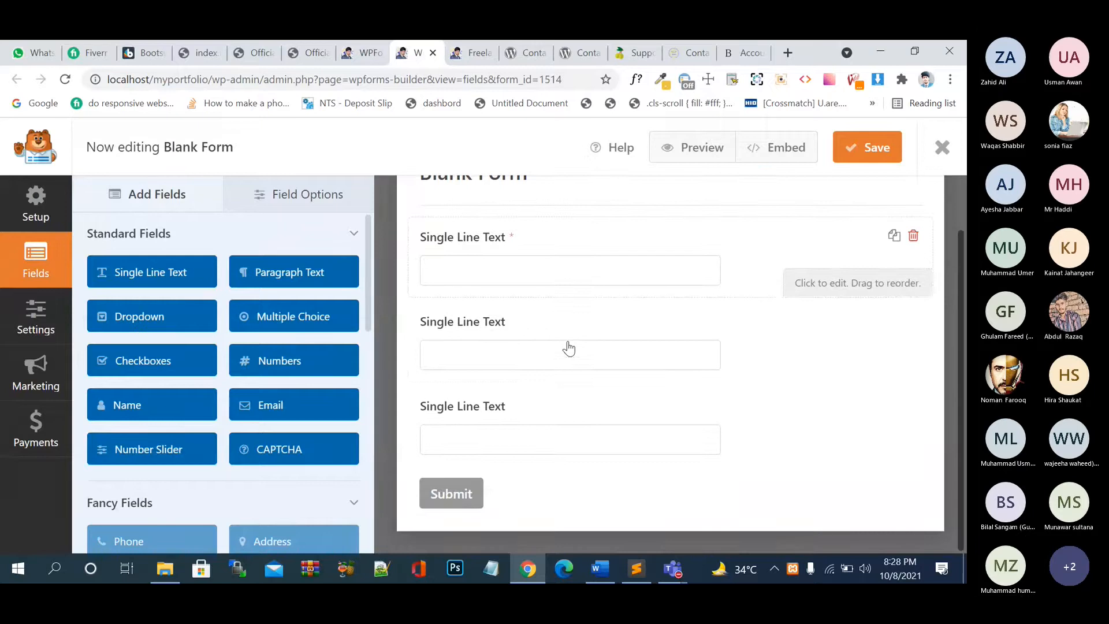
scroll(568, 347, "up", 1)
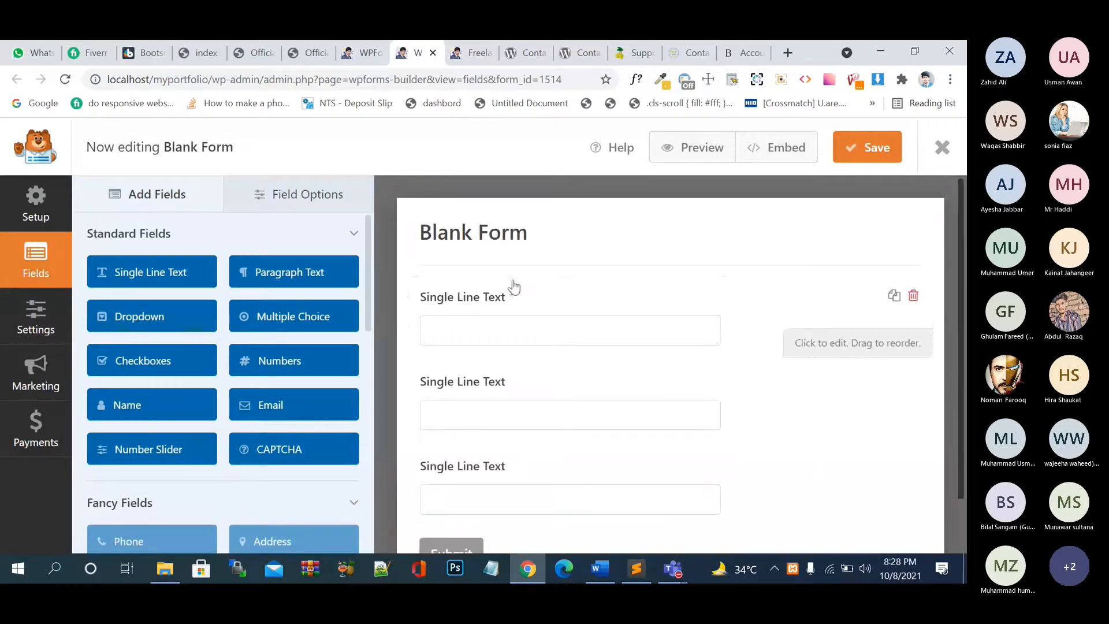
left_click(351, 61)
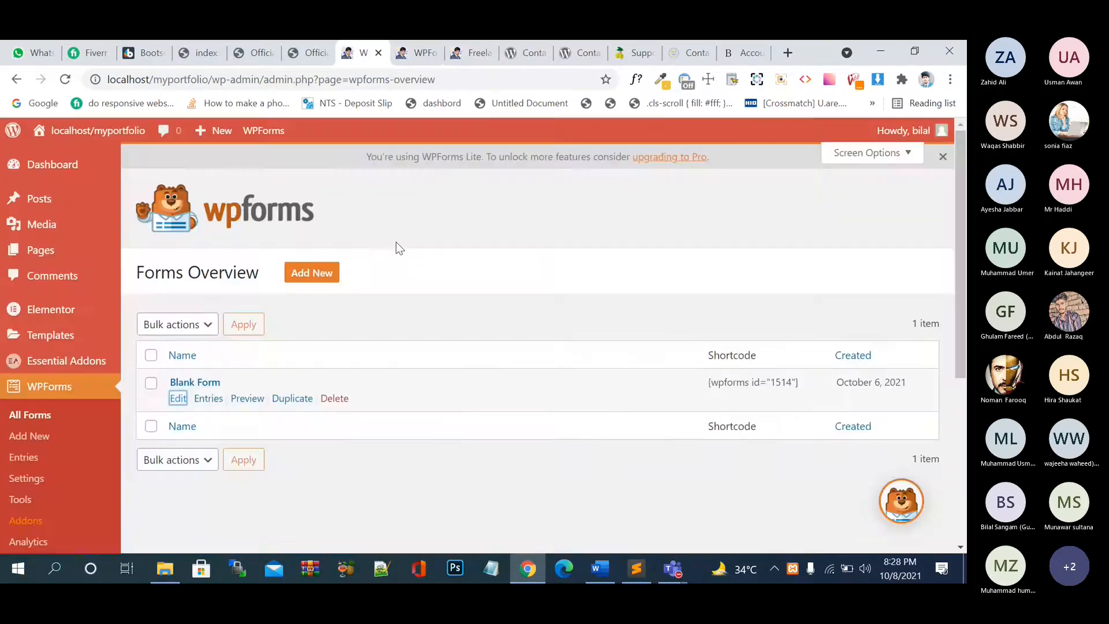
- Delete the Blank Form, close its builder tab, and begin a new form via WPForms > Add New
left_click(335, 399)
left_click(438, 393)
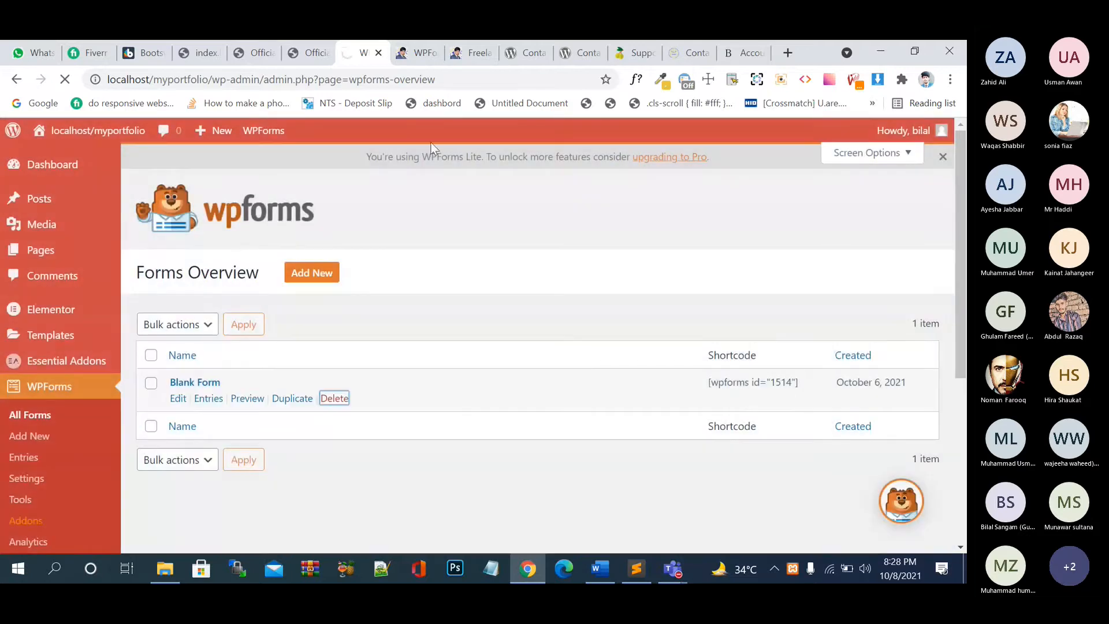
left_click(421, 51)
left_click(433, 53)
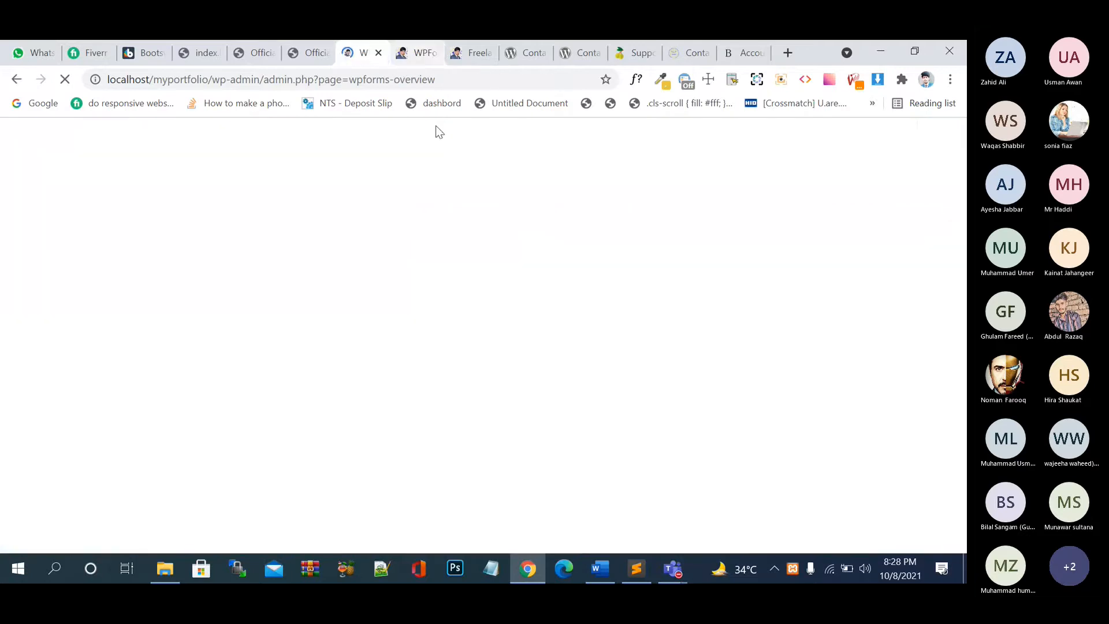
scroll(415, 387, "down", 1)
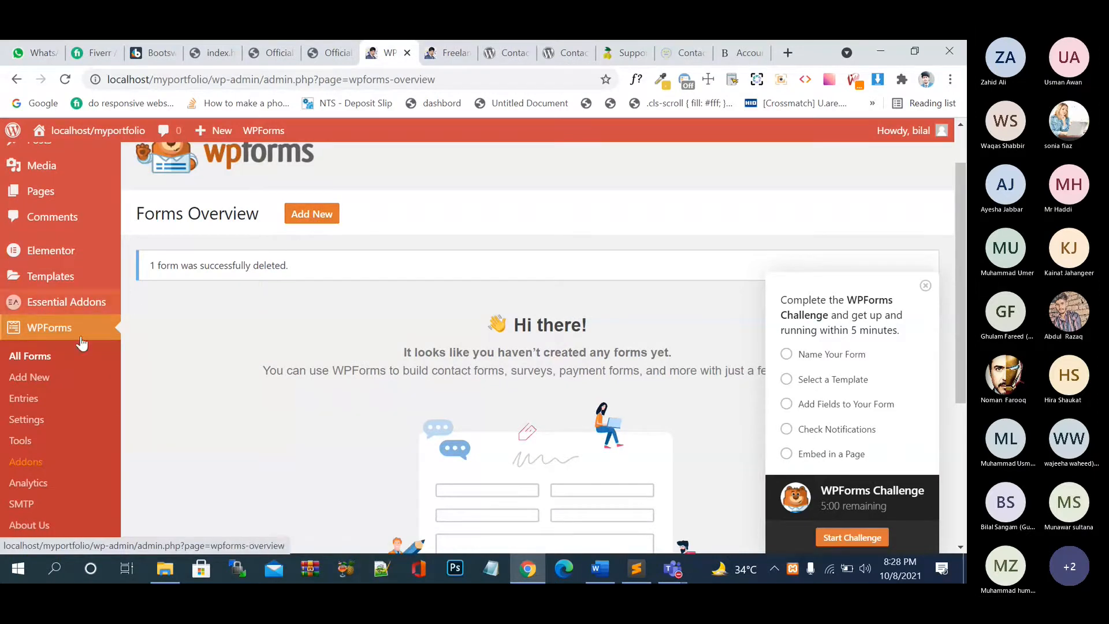
left_click(38, 381)
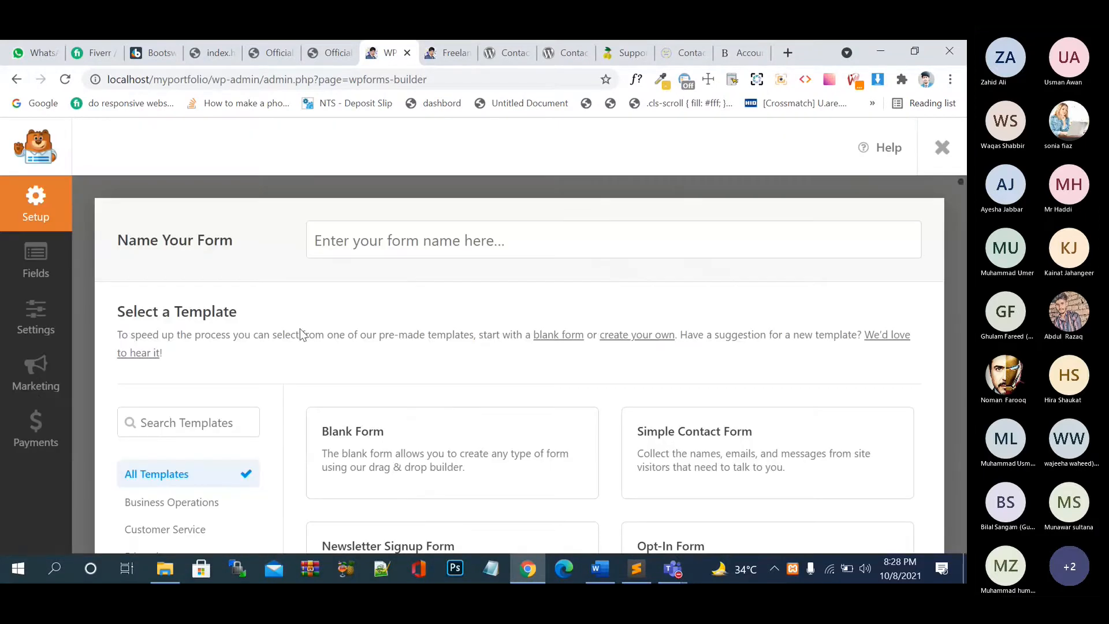
- Name the new form 'contact form'
left_click(358, 245)
type("co")
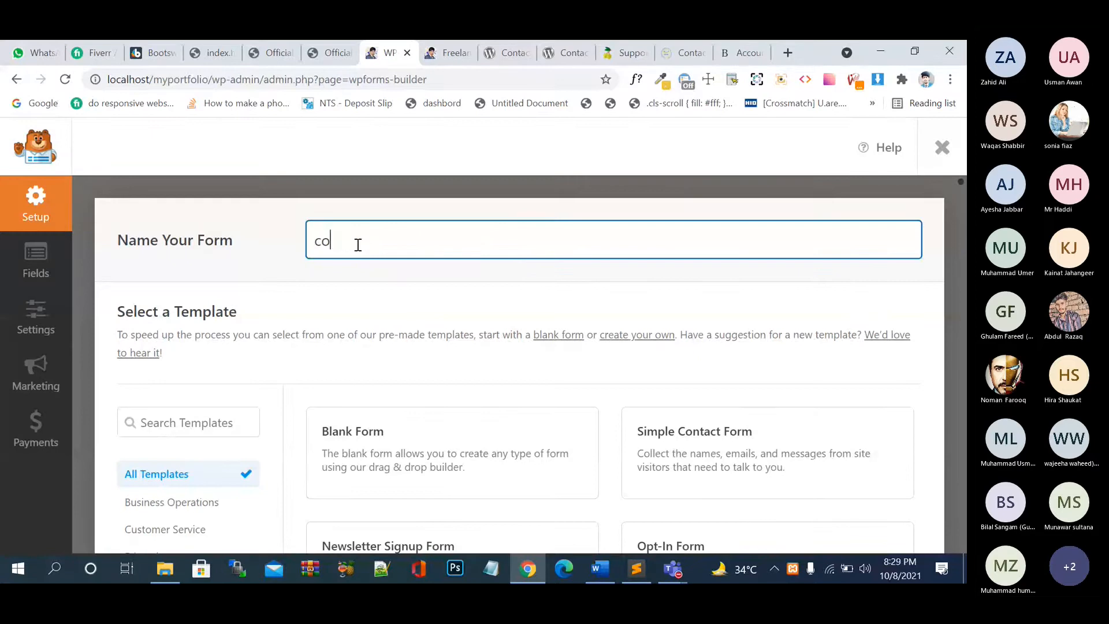
type("ntact")
type("form")
- Scroll through the available templates and open the guide on creating custom templates
scroll(537, 406, "down", 3)
scroll(537, 406, "down", 4)
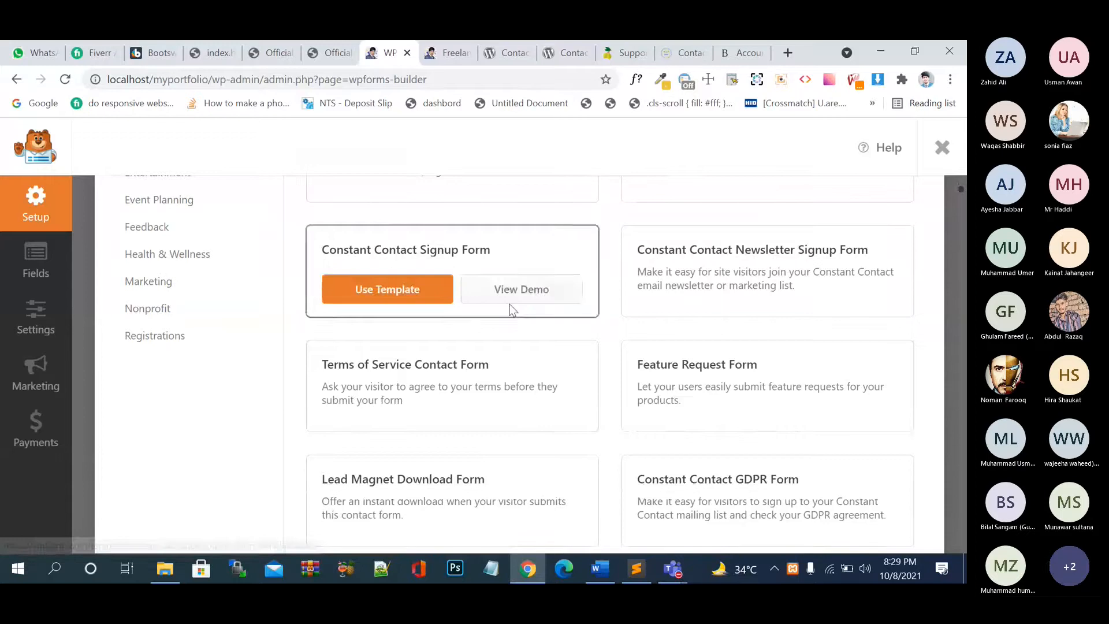
scroll(511, 312, "down", 1)
scroll(514, 413, "down", 4)
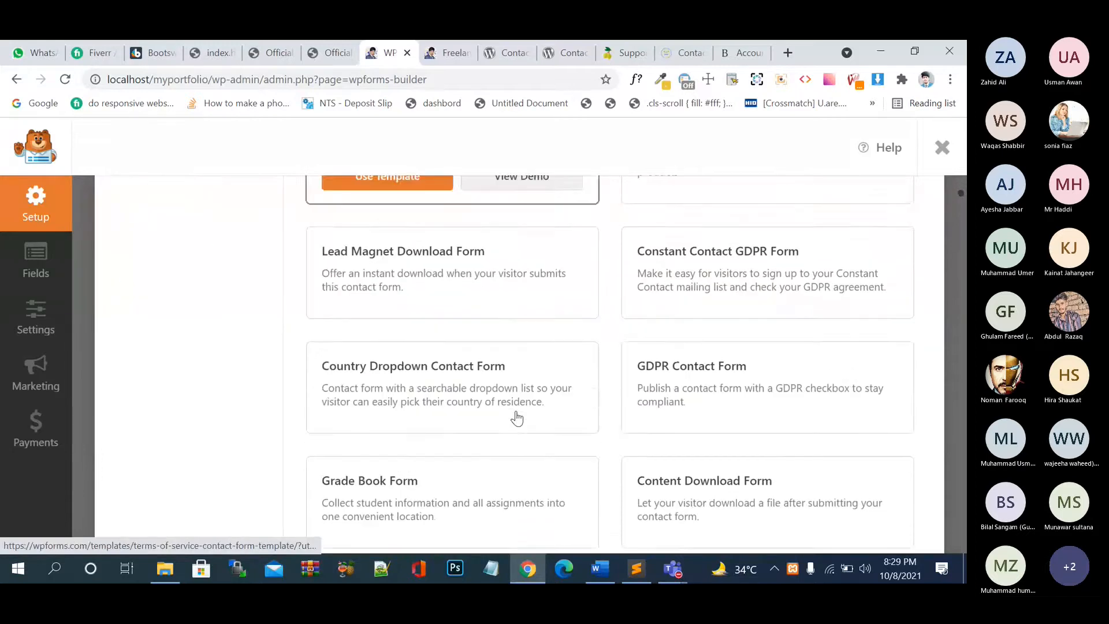
scroll(517, 419, "down", 3)
scroll(518, 419, "up", 11)
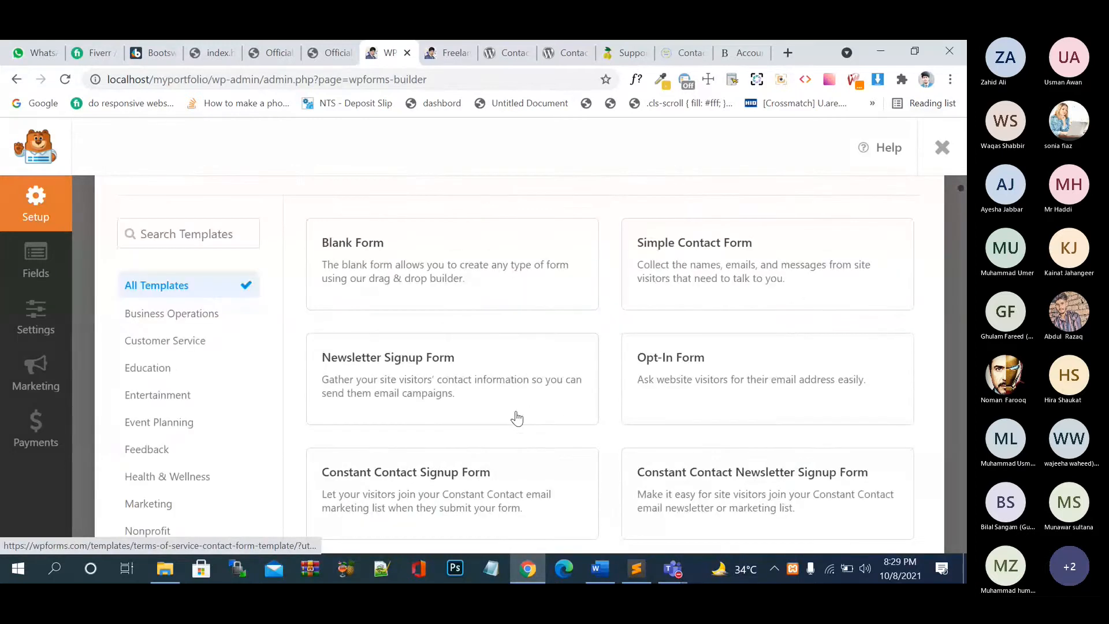
scroll(517, 419, "up", 3)
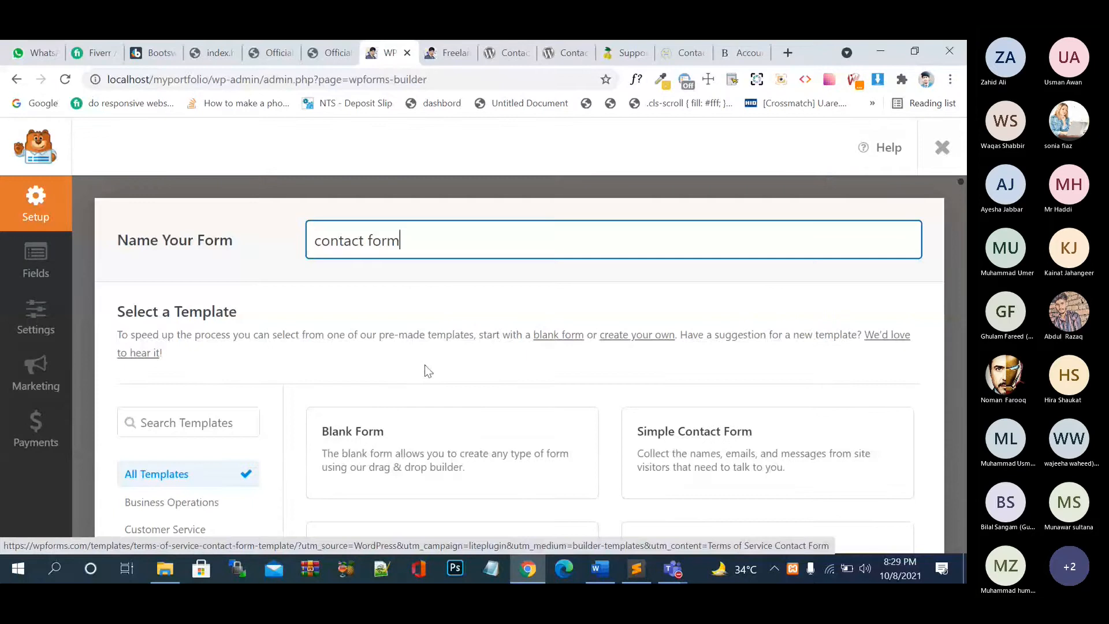
left_click(630, 335)
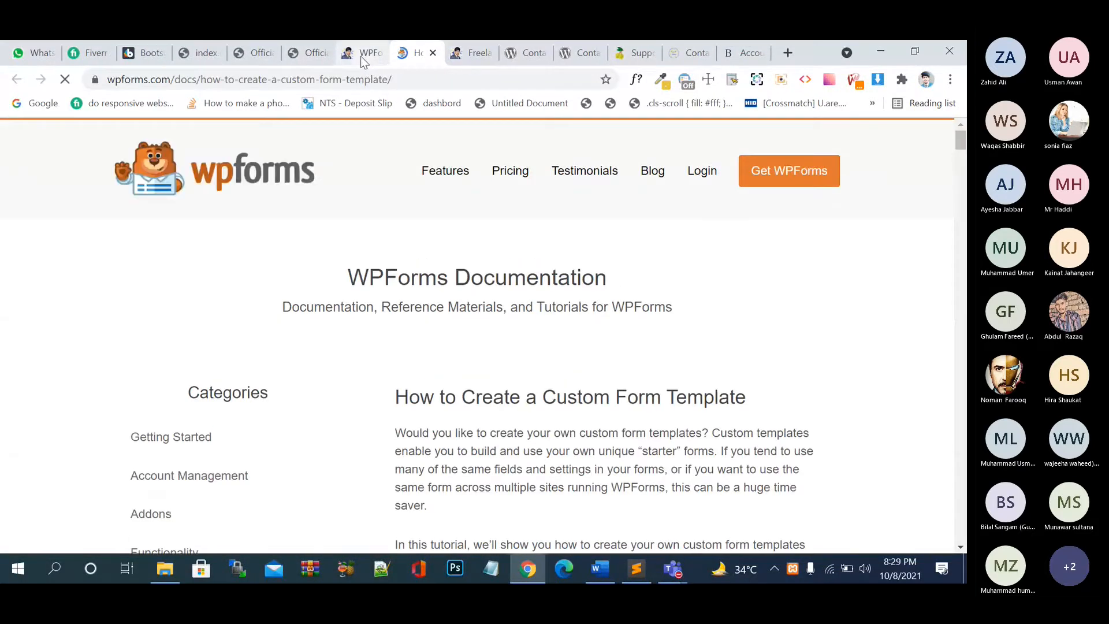
- Skim the 'How to Create a Custom Form Template' guide, then close its tab
scroll(524, 403, "down", 6)
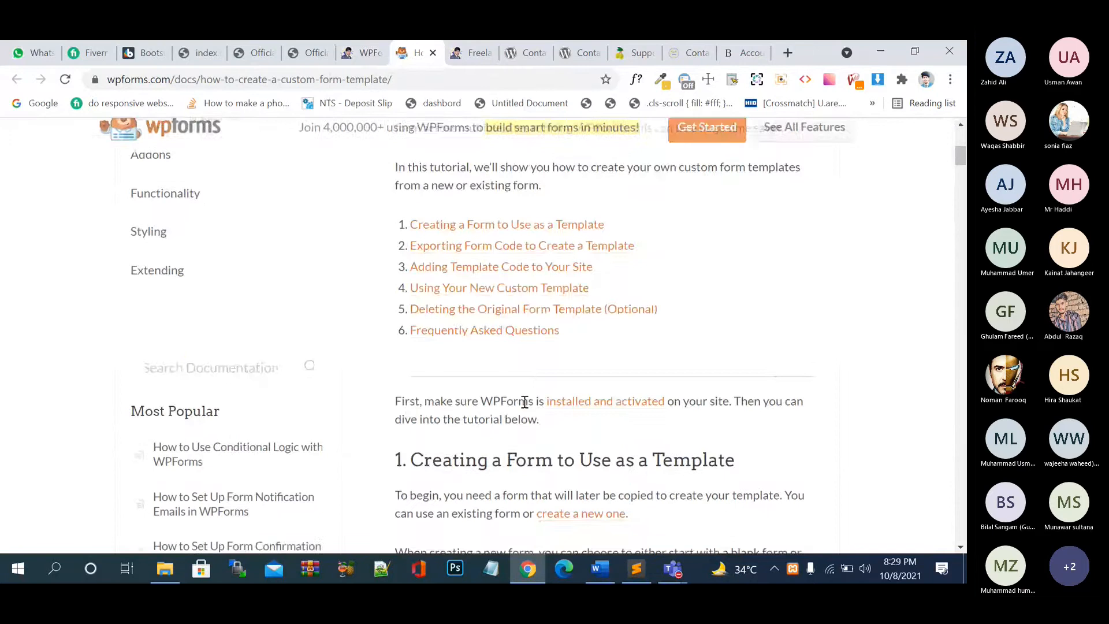
scroll(524, 401, "down", 10)
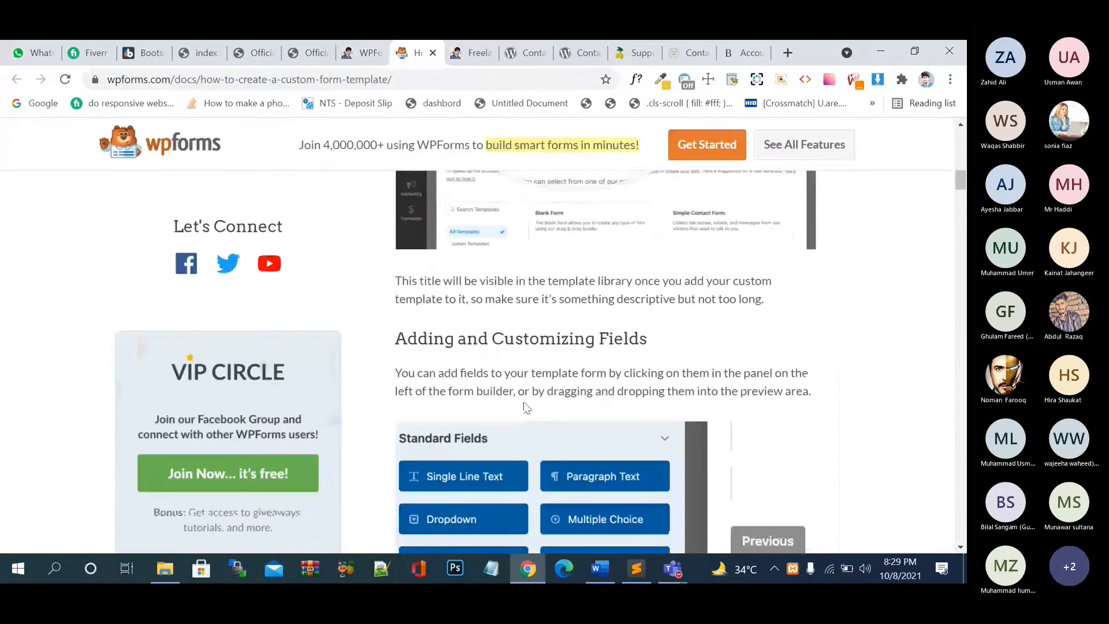
scroll(526, 407, "down", 12)
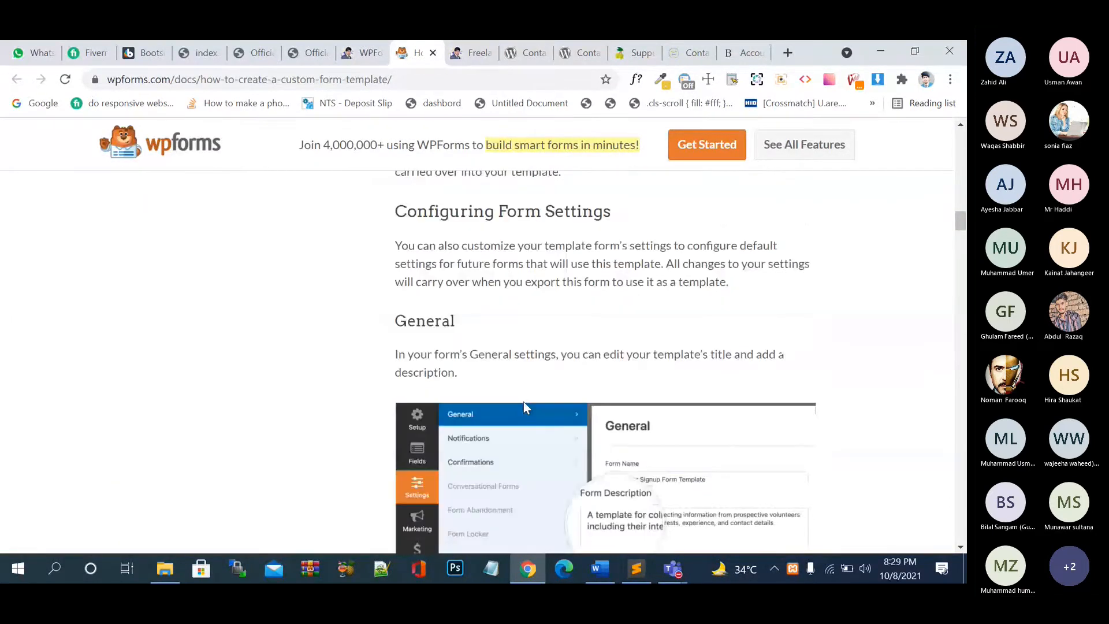
scroll(523, 407, "down", 1)
left_click(363, 53)
left_click(425, 54)
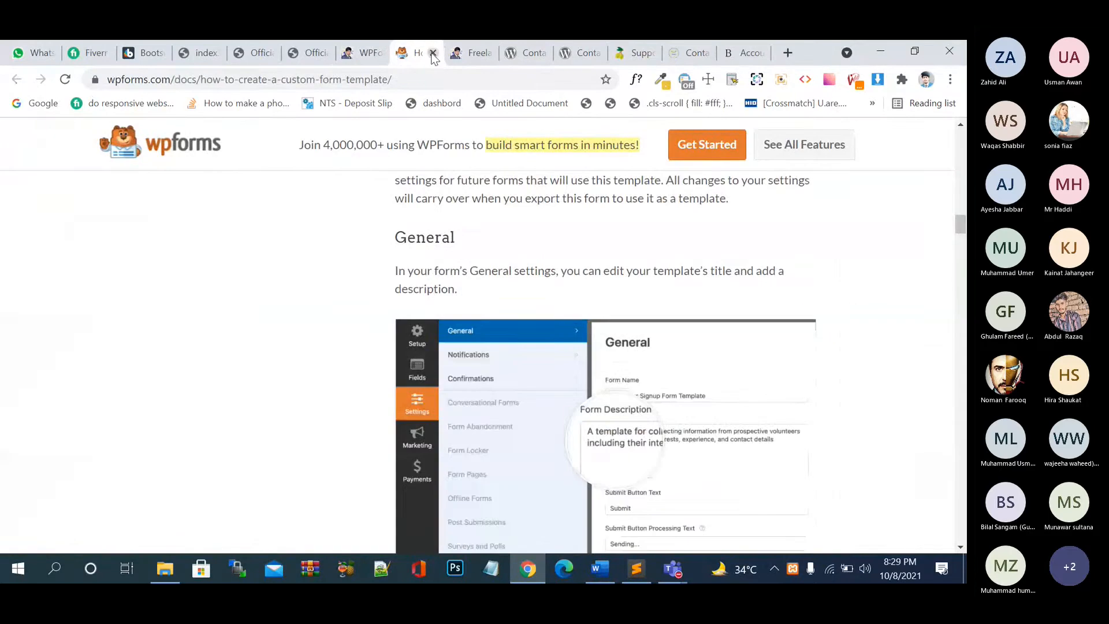
left_click(432, 53)
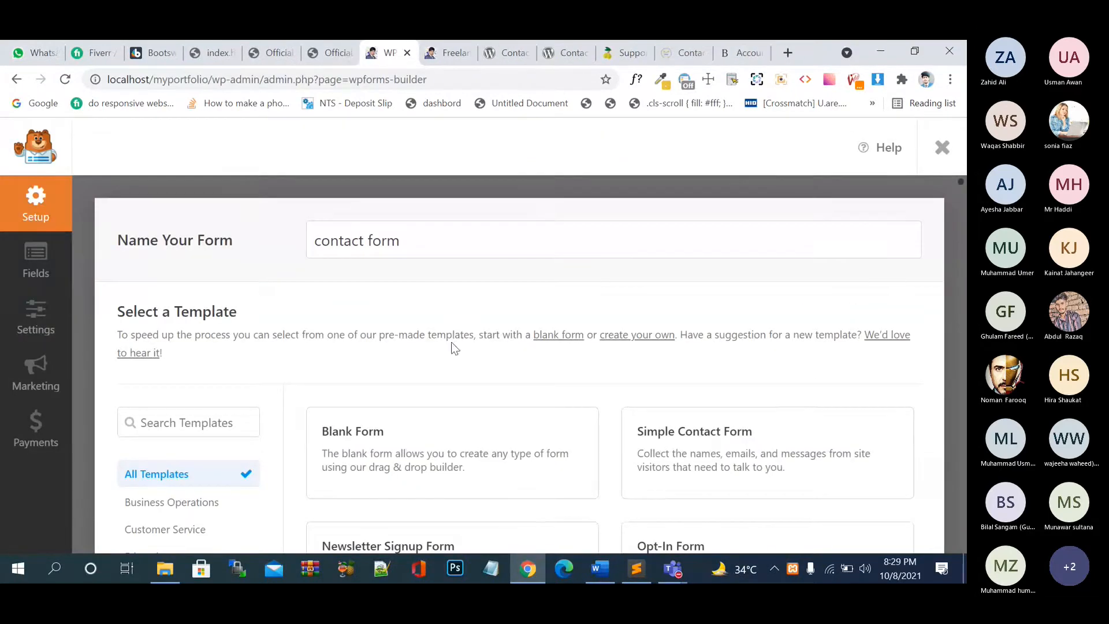
- Choose the Blank Form template so 'contact form' opens empty in the builder
scroll(387, 241, "down", 3)
left_click(420, 312)
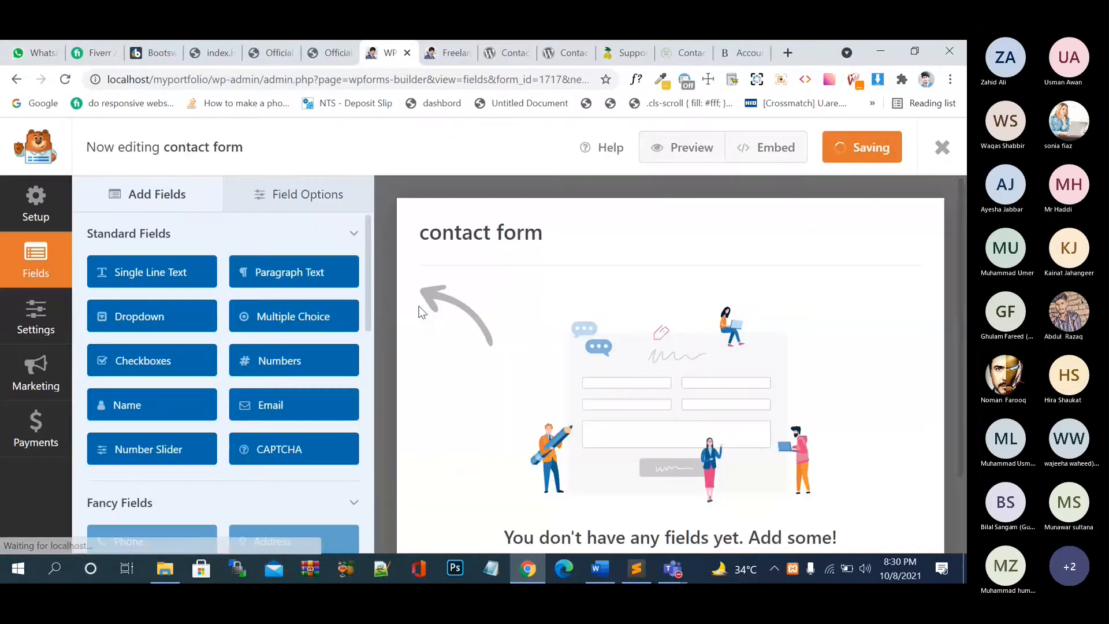
scroll(491, 358, "down", 2)
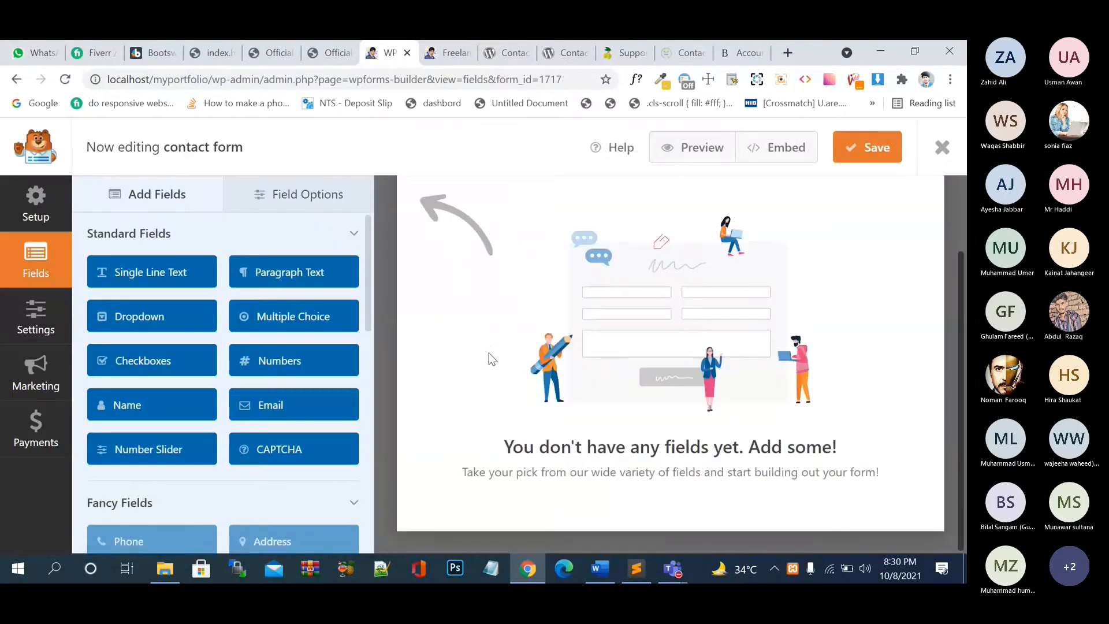
scroll(488, 353, "up", 2)
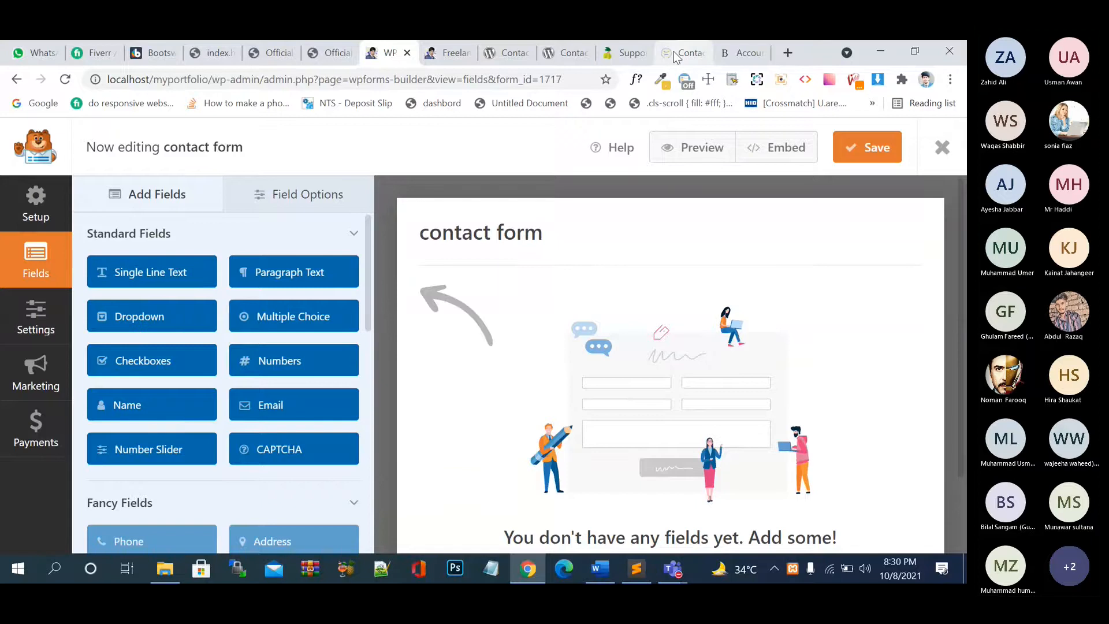
- Look over the support site's contact form fields: First Name, Last Name, Email and Message
left_click(636, 53)
scroll(277, 285, "down", 2)
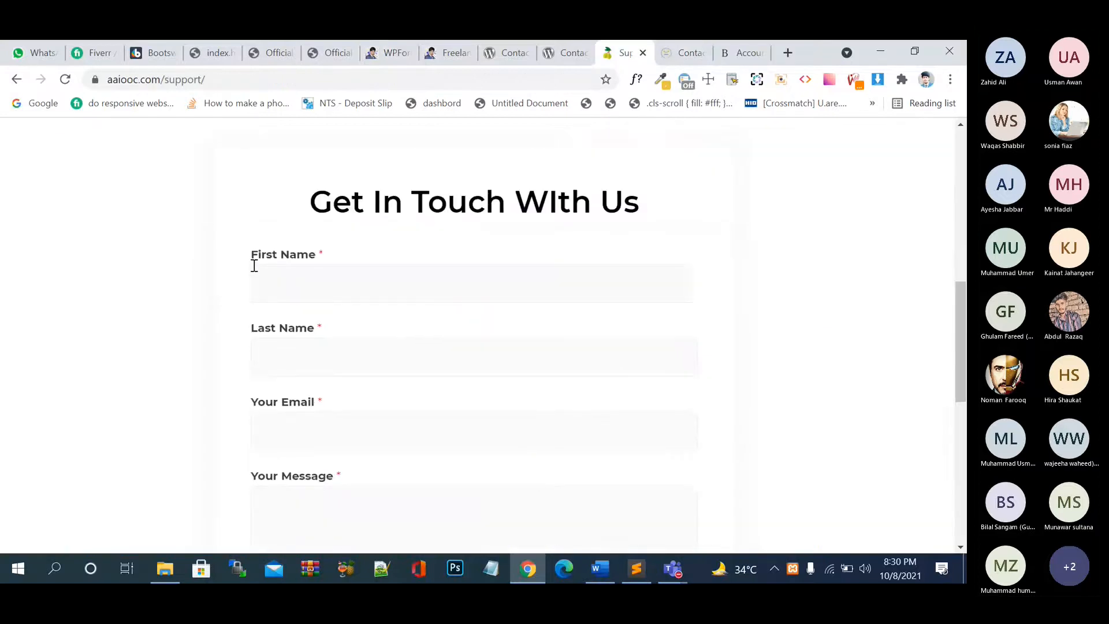
left_click(290, 287)
left_click(320, 350)
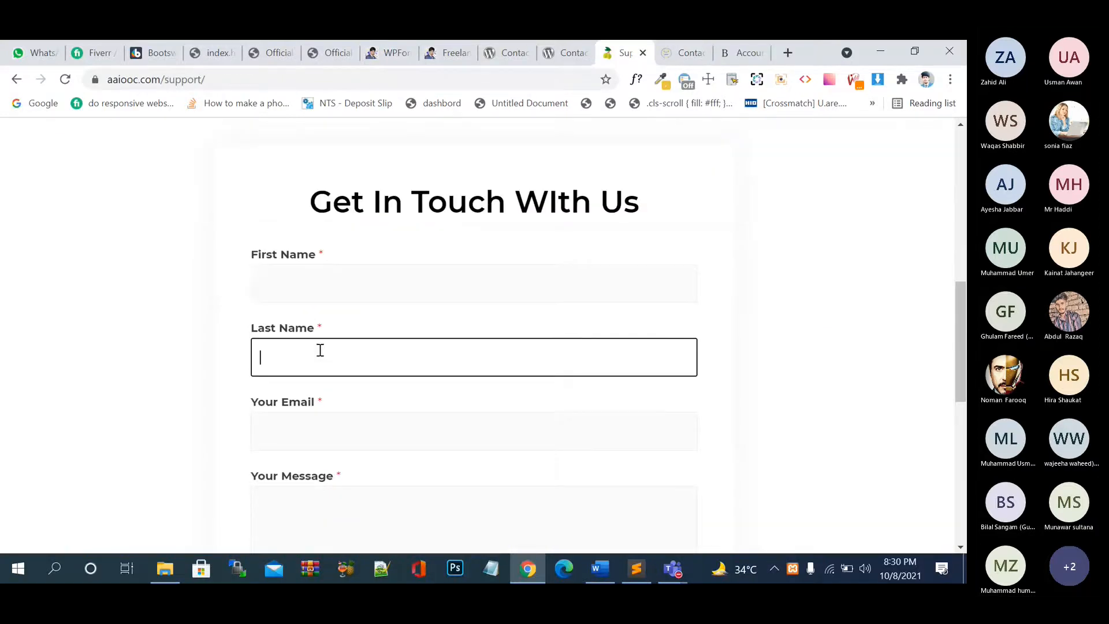
scroll(320, 350, "down", 1)
left_click(320, 349)
left_click(345, 411)
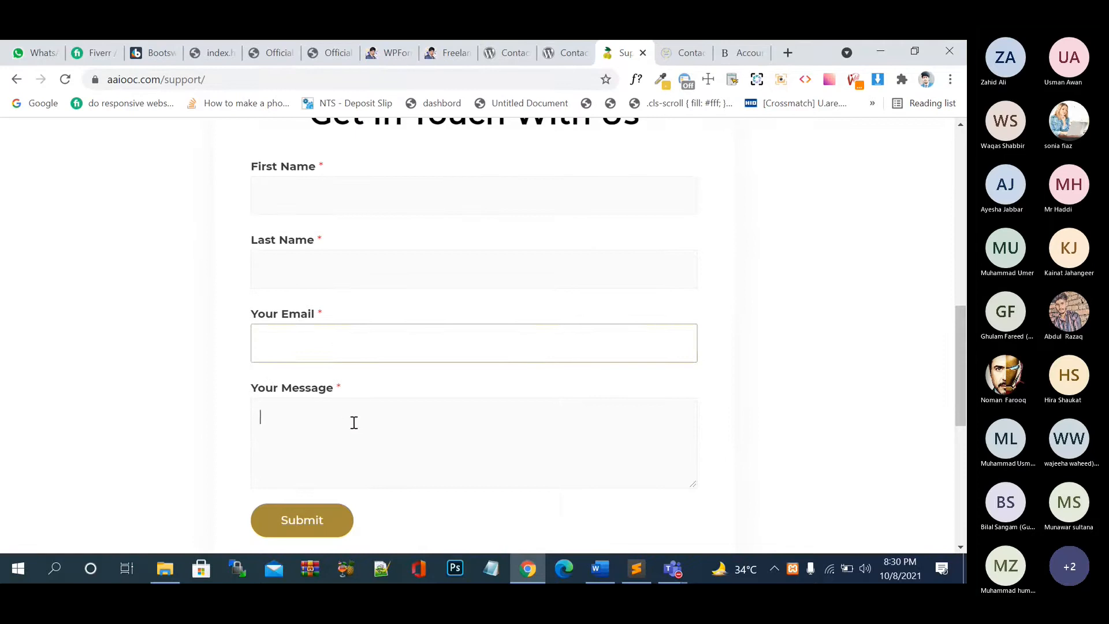
- Open the accountants site's Request a Quote form and choose Partnership/LLP as business type
left_click(574, 57)
left_click(508, 56)
left_click(742, 53)
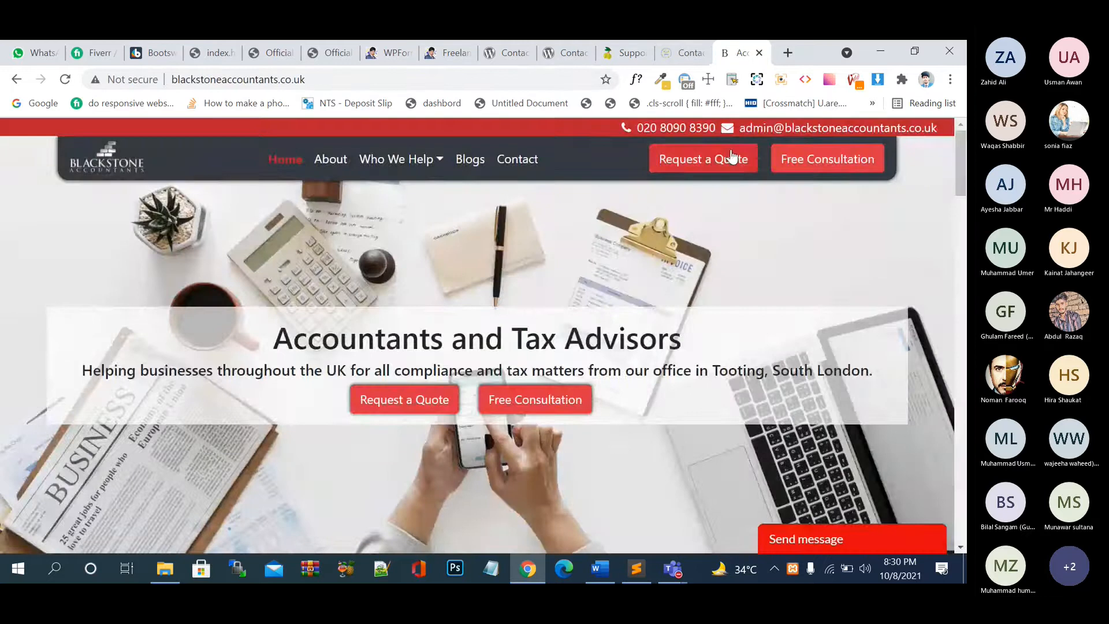
left_click(684, 164)
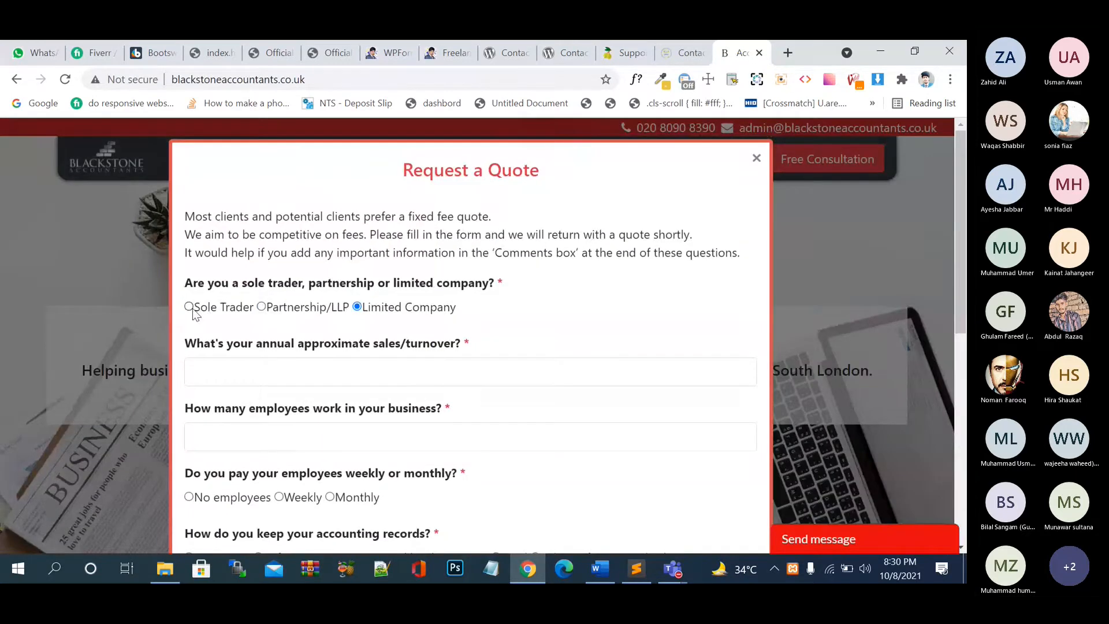
left_click(261, 307)
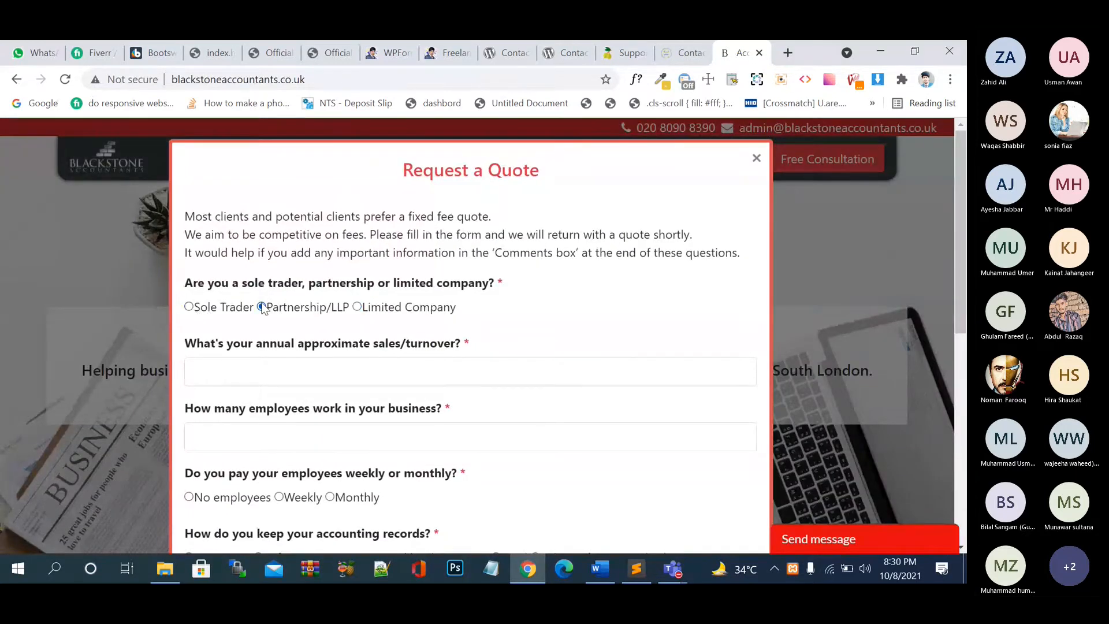
left_click(356, 307)
left_click(189, 306)
left_click(261, 307)
scroll(261, 307, "down", 4)
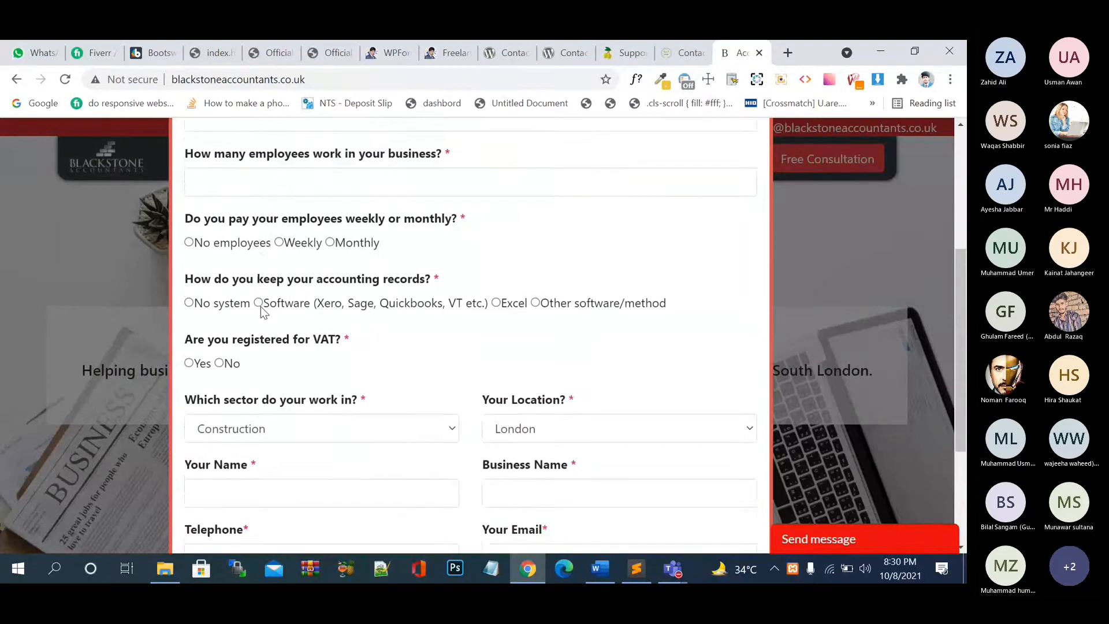
- Set the quote form's sector to Project Management and location to Scotland
left_click(298, 405)
left_click(362, 214)
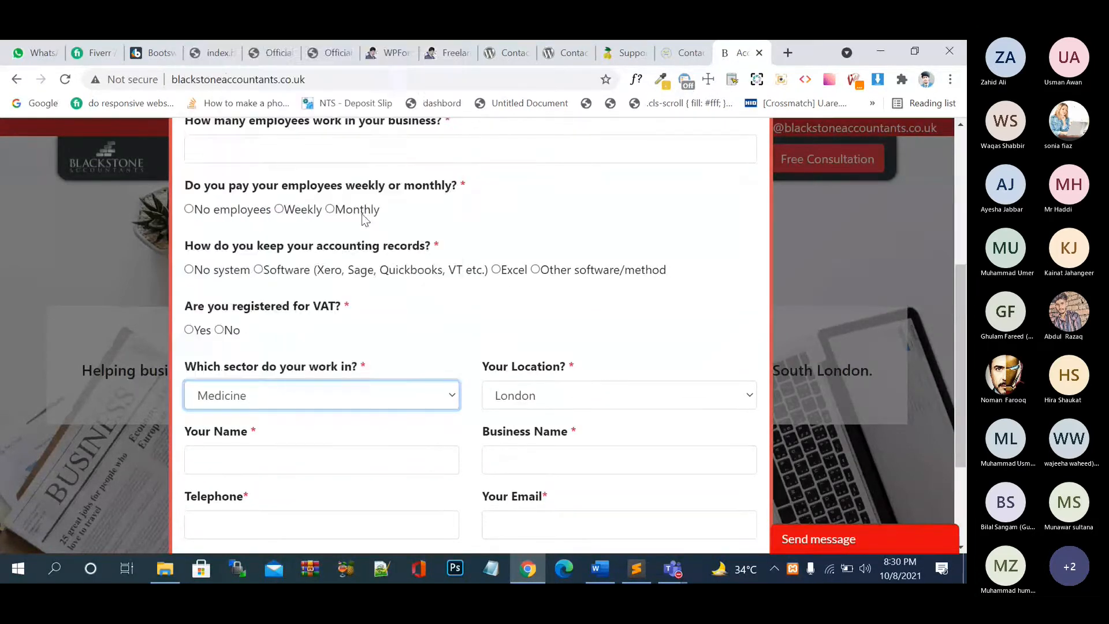
left_click(359, 386)
left_click(369, 289)
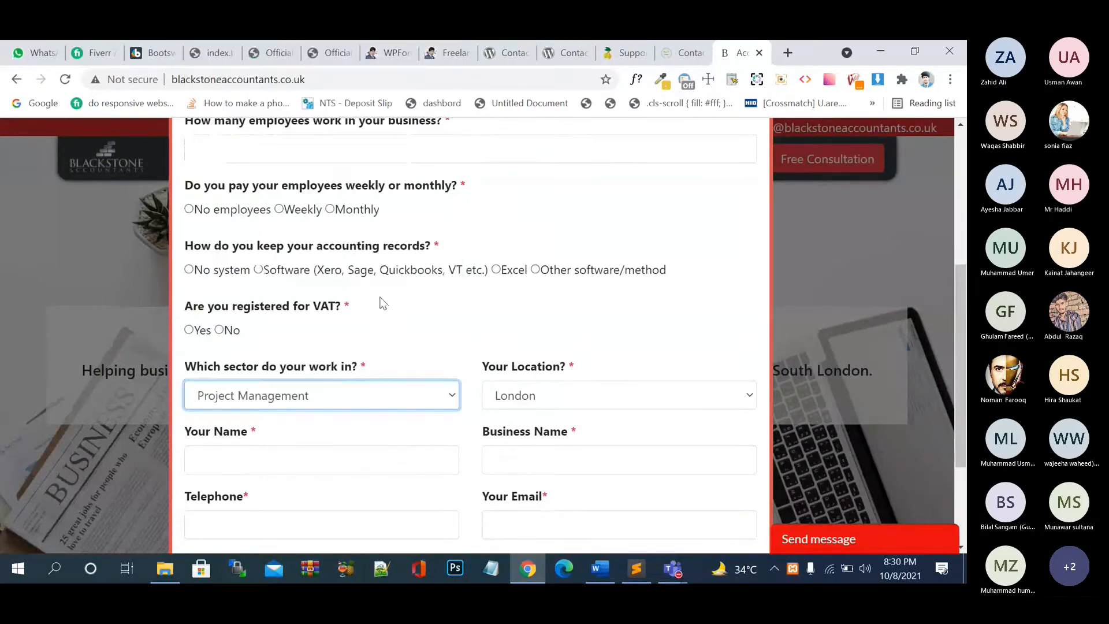
left_click(622, 396)
left_click(567, 307)
left_click(532, 395)
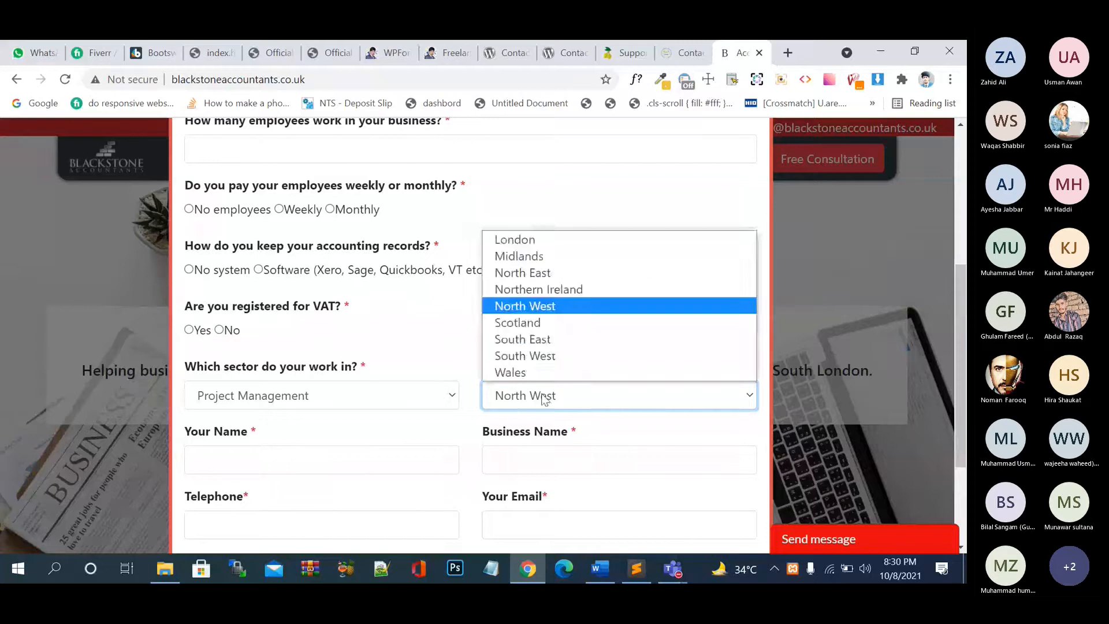
left_click(553, 324)
- Review the filled quote form, then return to the WPForms plugin page
scroll(308, 333, "down", 3)
scroll(307, 331, "up", 5)
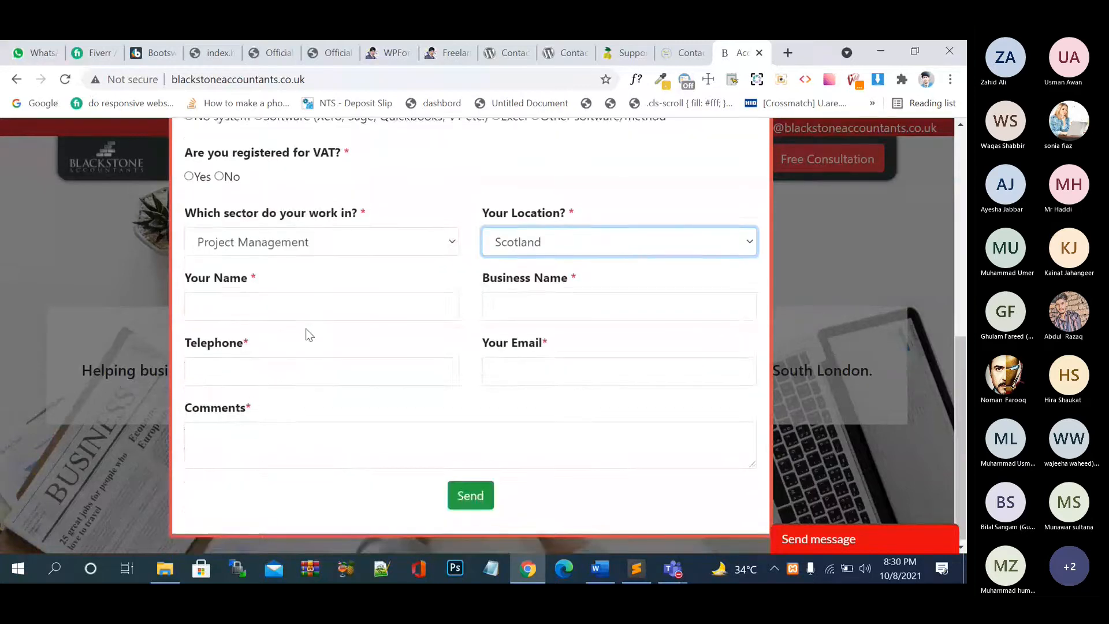
scroll(382, 294, "up", 3)
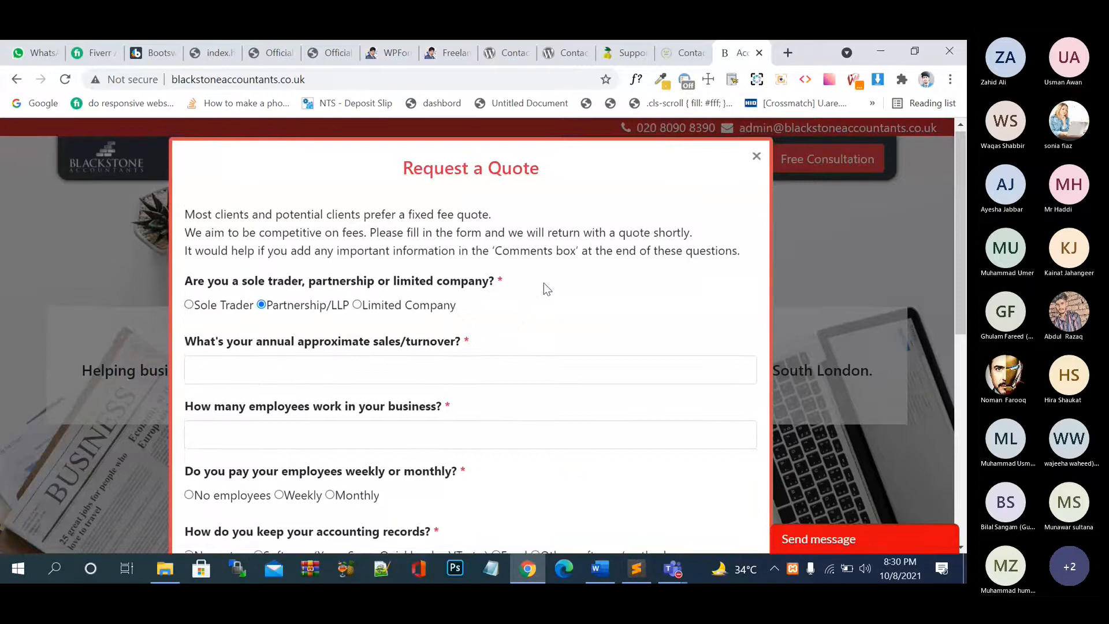
scroll(543, 283, "down", 5)
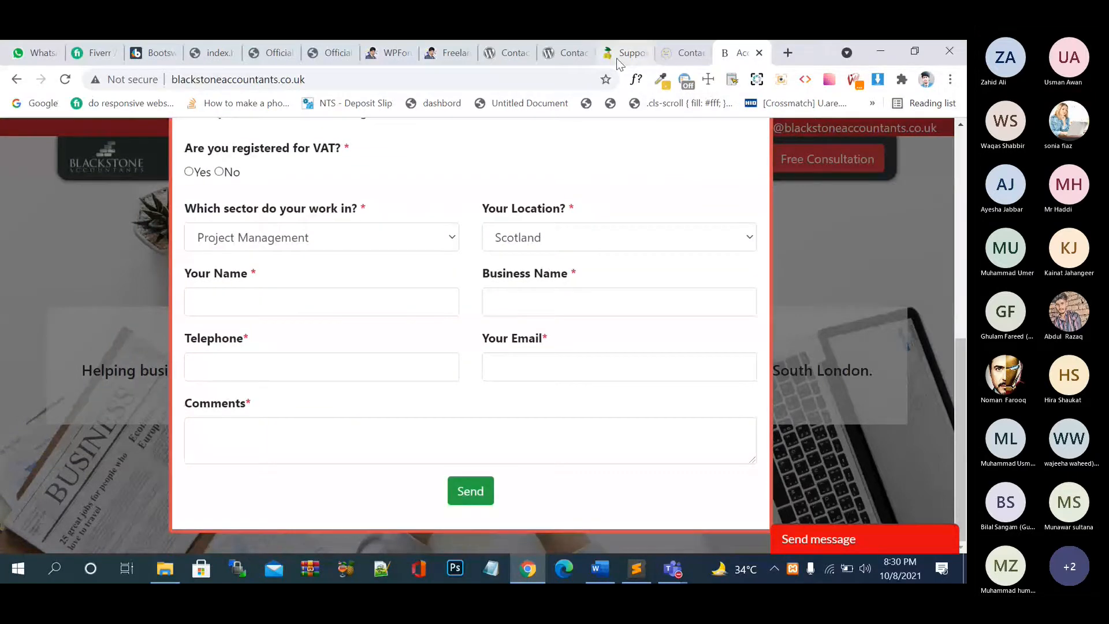
left_click(569, 53)
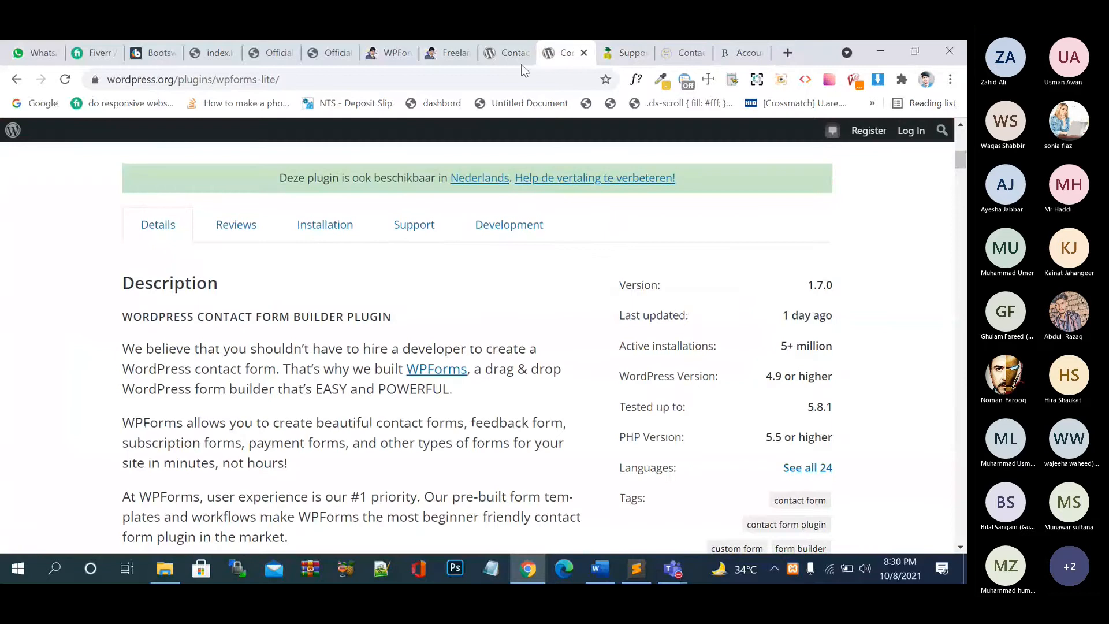
- Add a Single Line Text field to the contact form and label it 'Name'
left_click(392, 54)
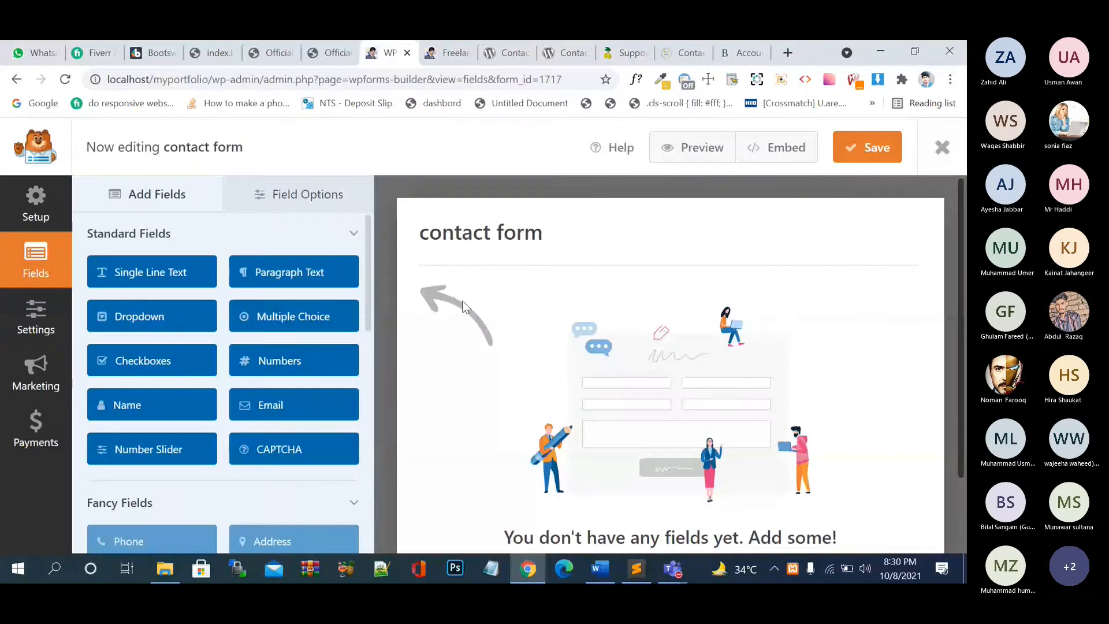
left_click(148, 273)
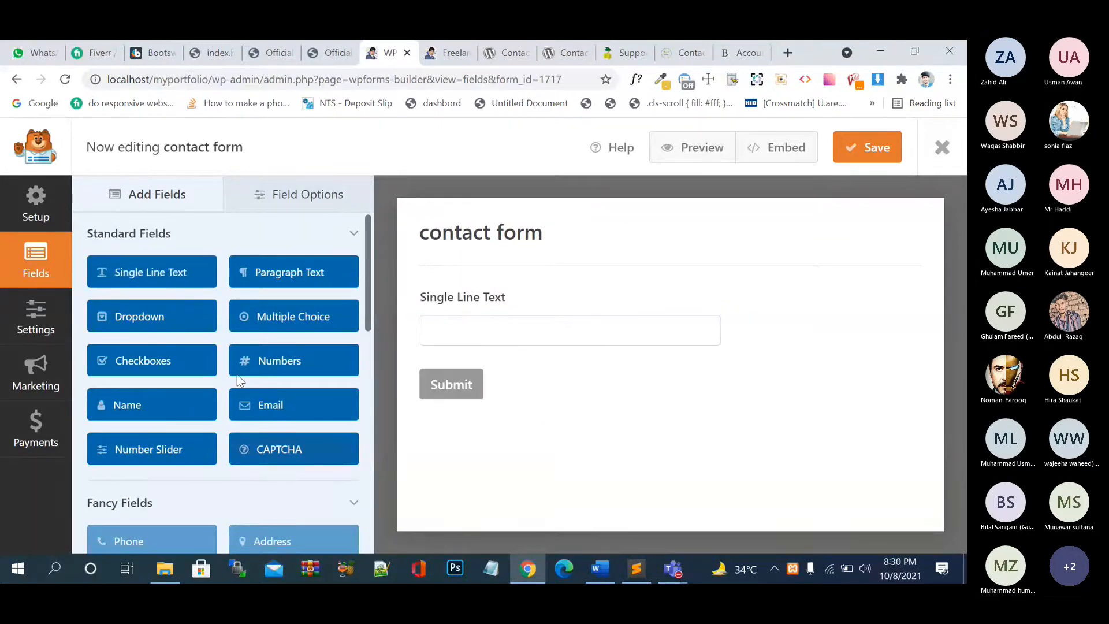
left_click(496, 301)
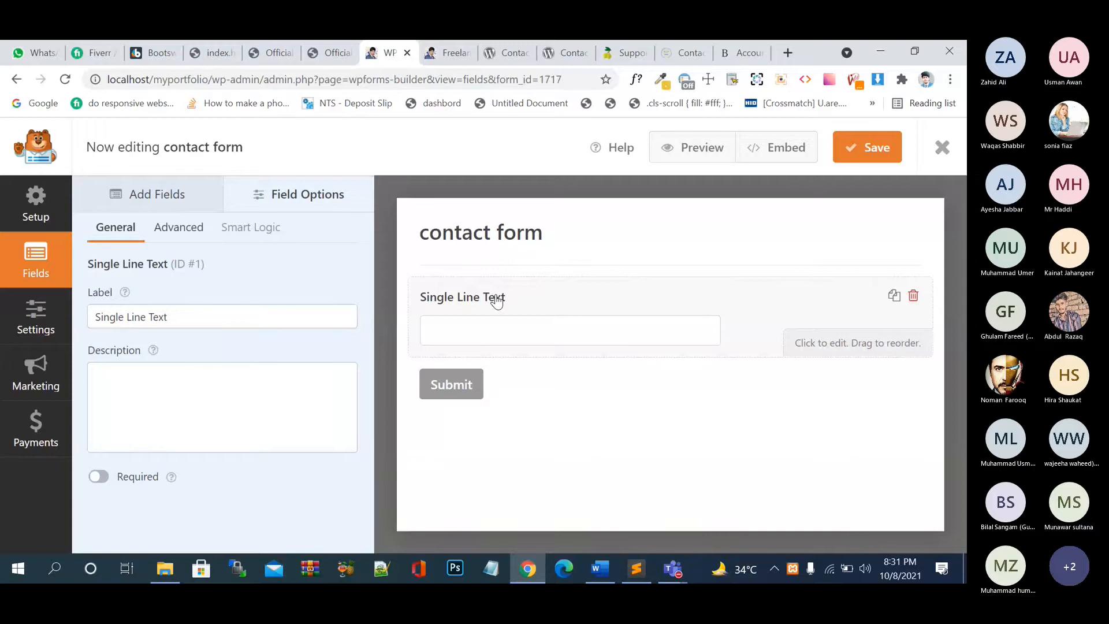
left_click(202, 312)
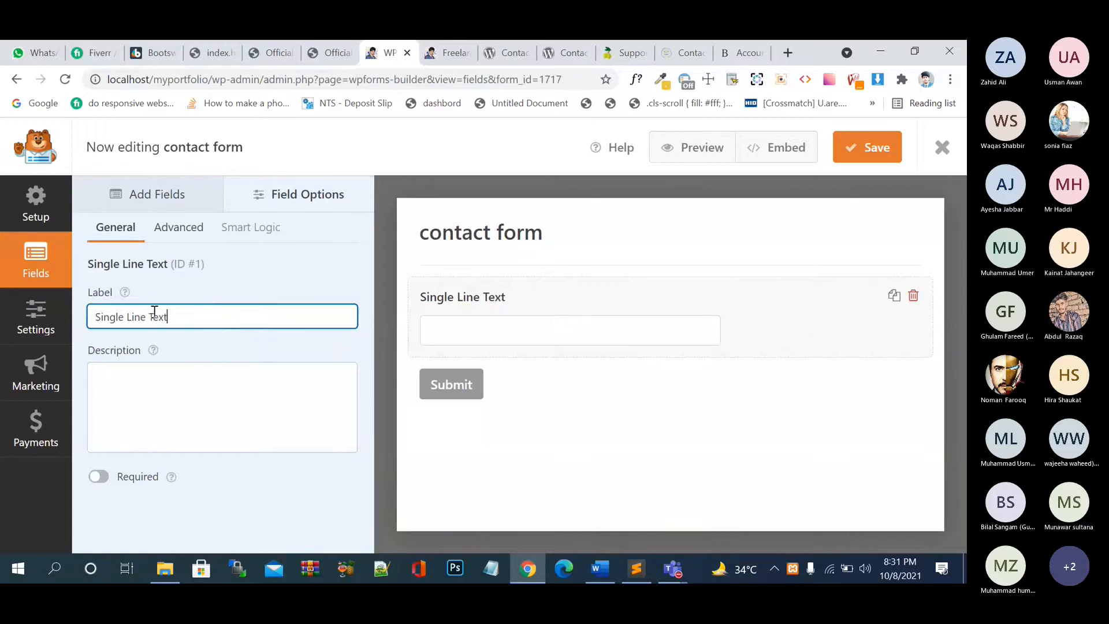
left_click_drag(167, 315, 89, 313)
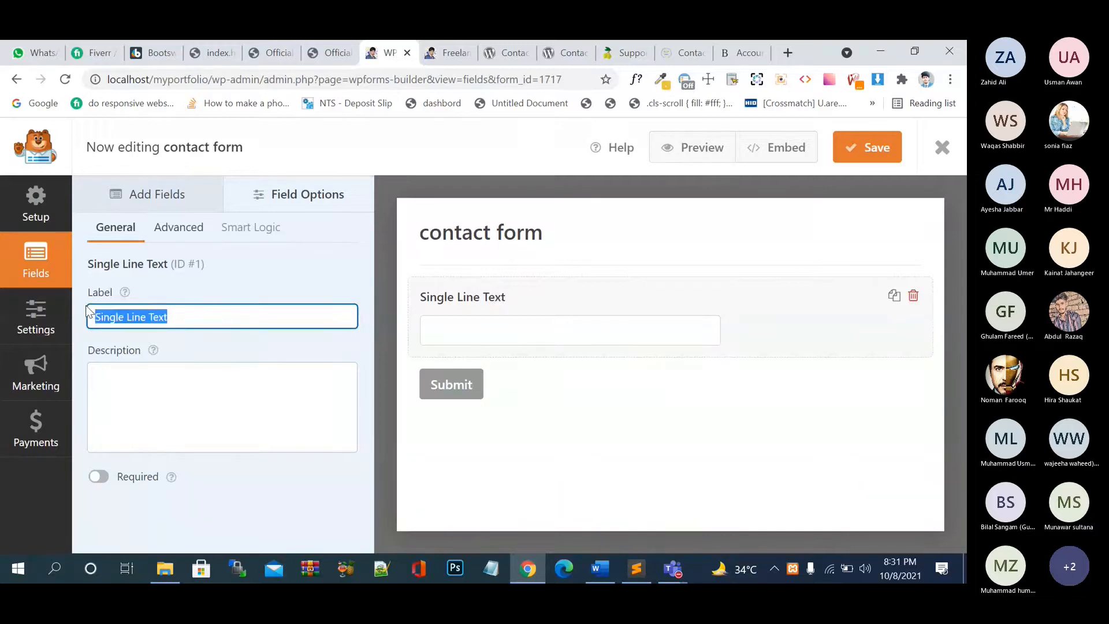
type("Name")
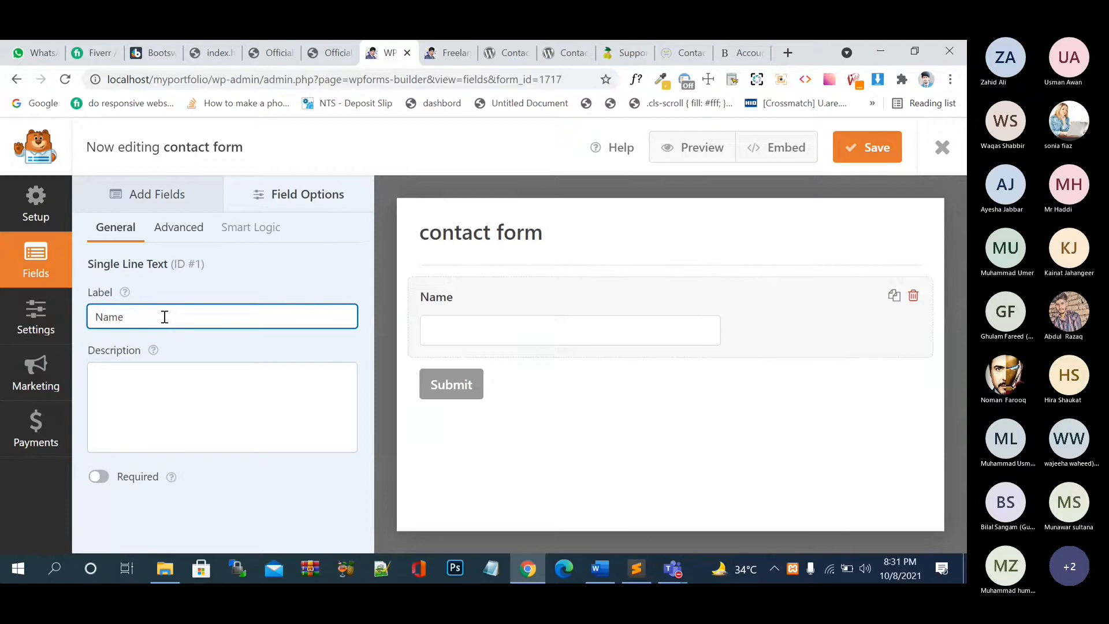
- Give the Name field the description 'Pease enter you name in above. box', capitalising the first letter
left_click(156, 372)
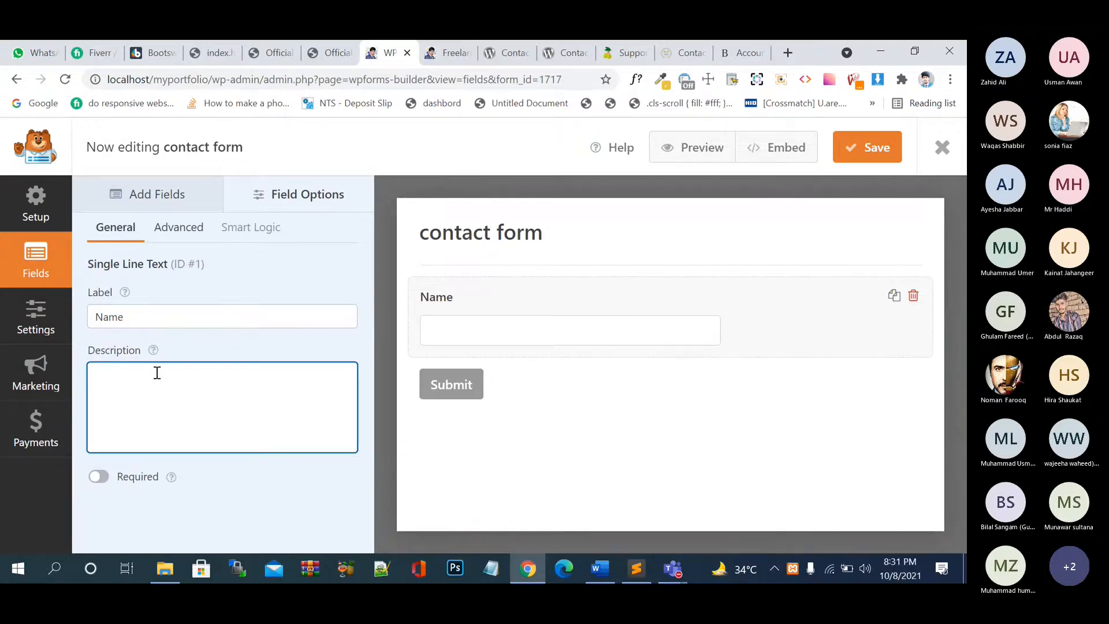
type("peas")
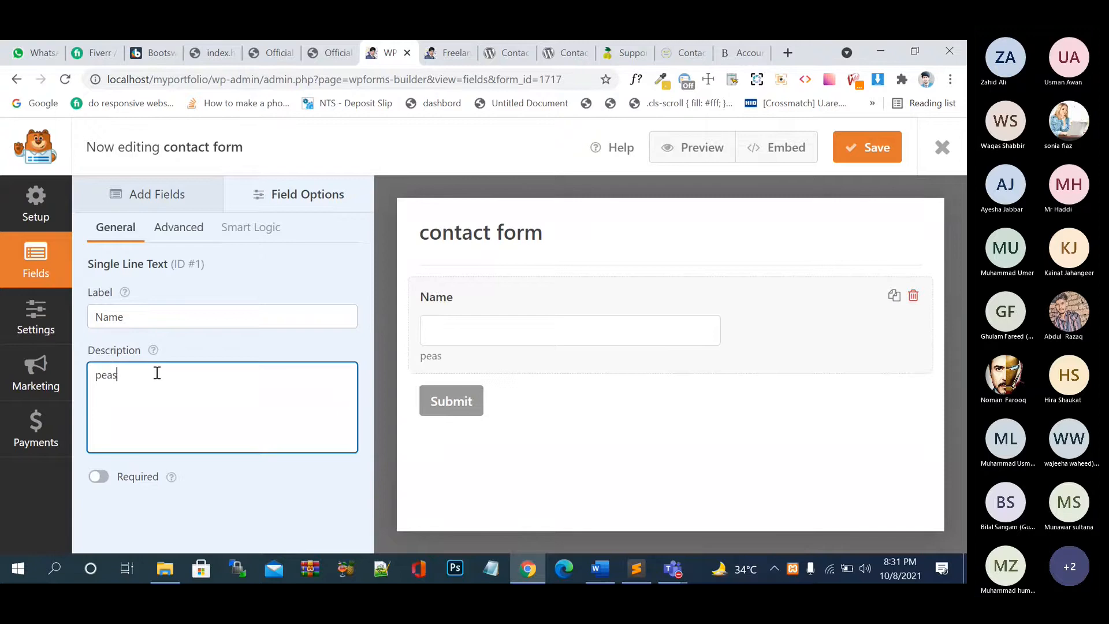
type("e enter you name in a")
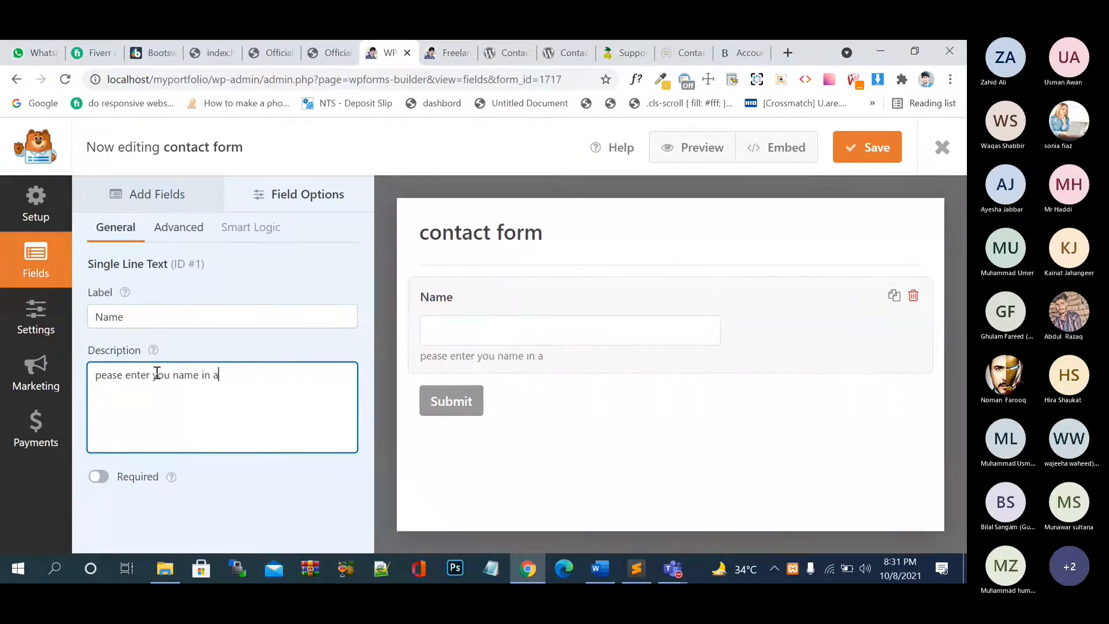
type("bove. box")
left_click(98, 376)
key("BackSpace")
type("P")
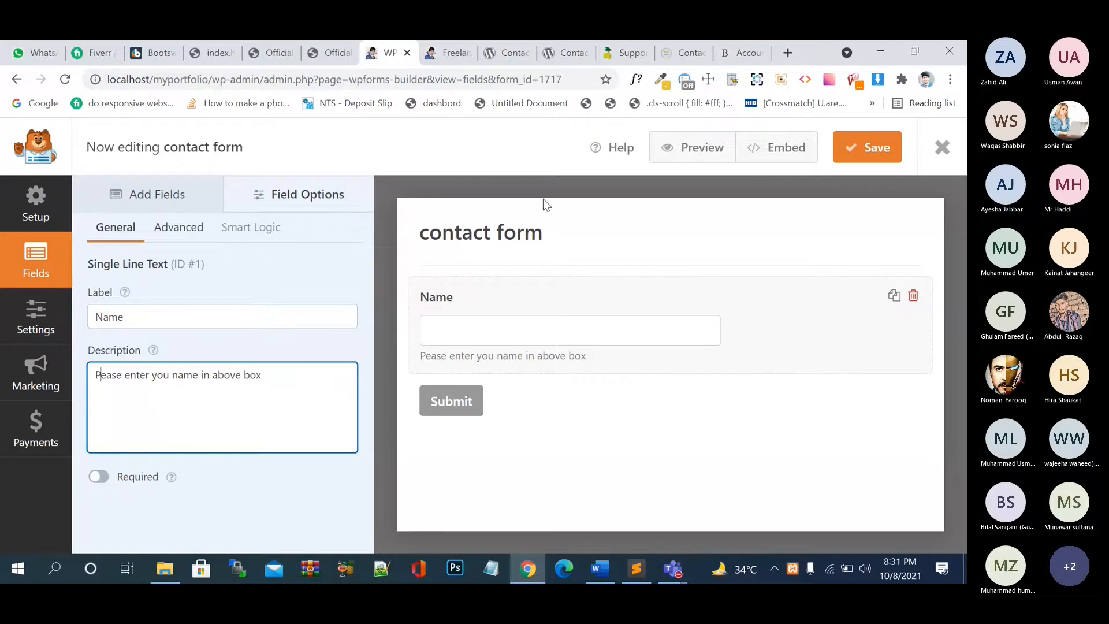
left_click(681, 53)
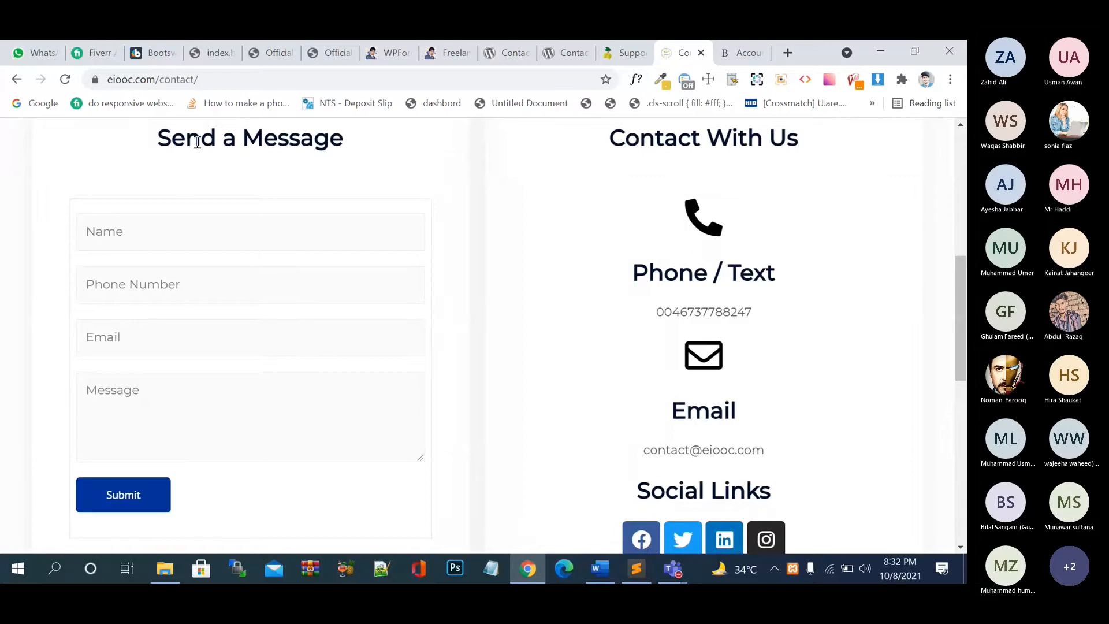
left_click(220, 56)
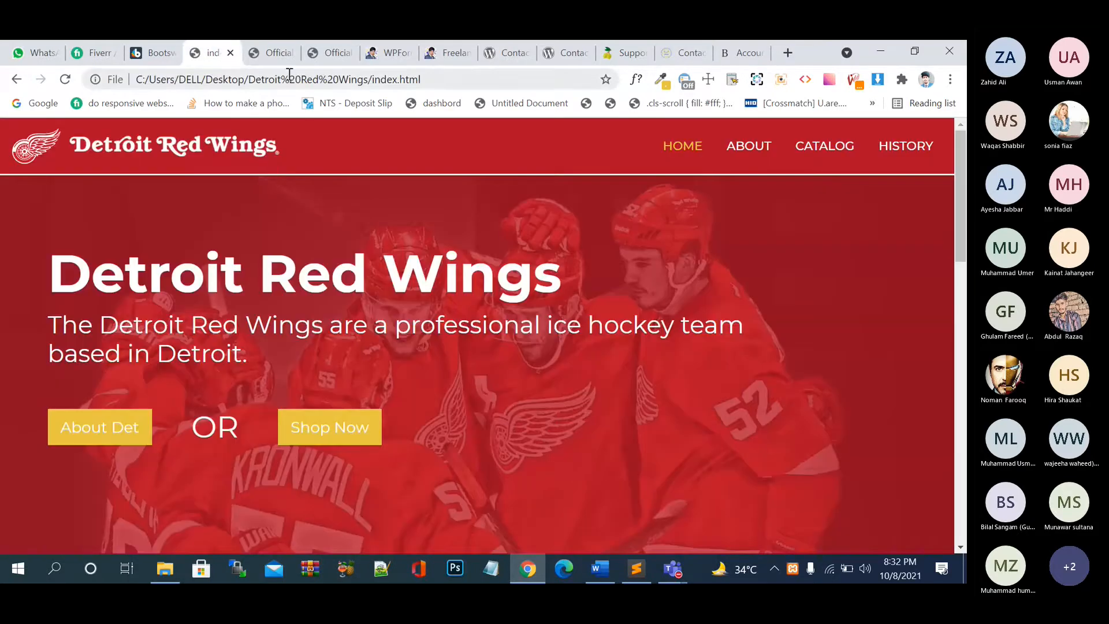
left_click(386, 52)
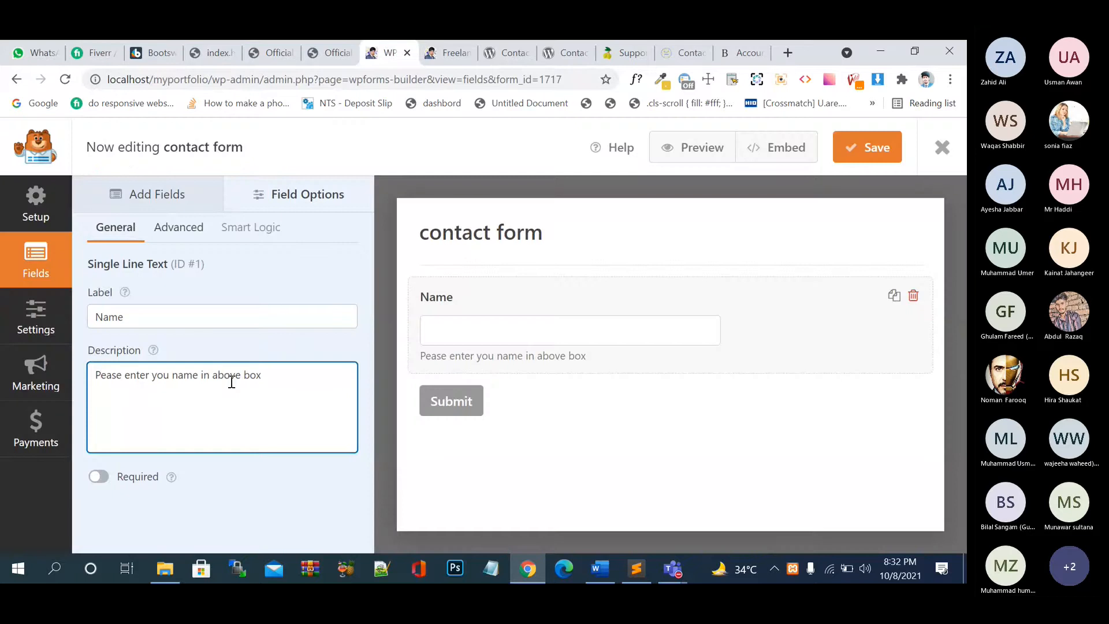
- Mark the Name field required and try Small then Medium field size in Advanced options
left_click(101, 478)
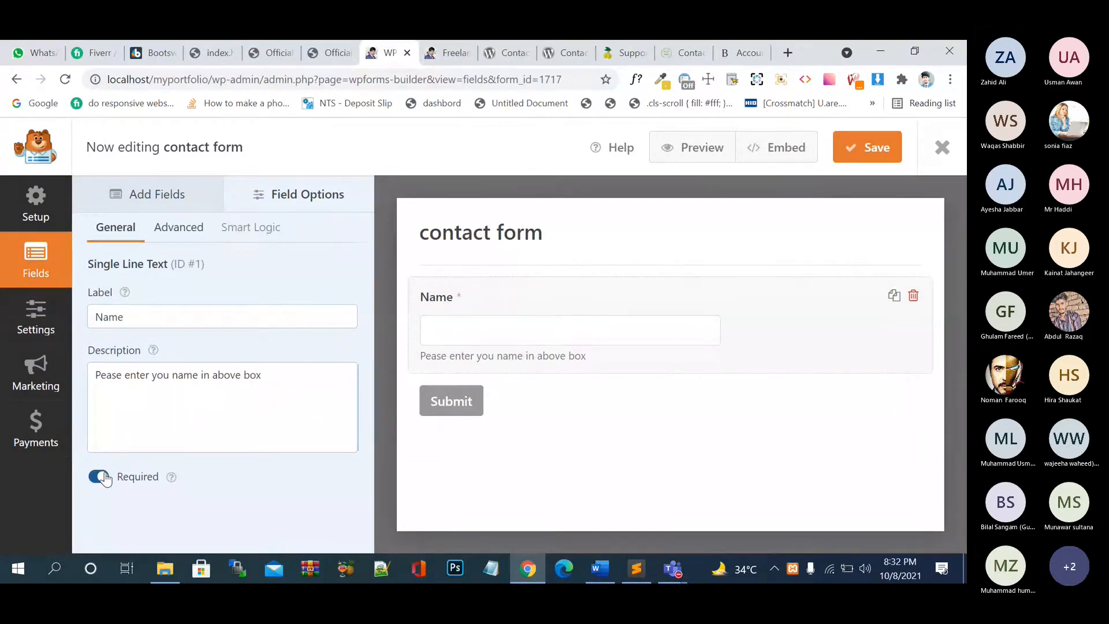
left_click(185, 241)
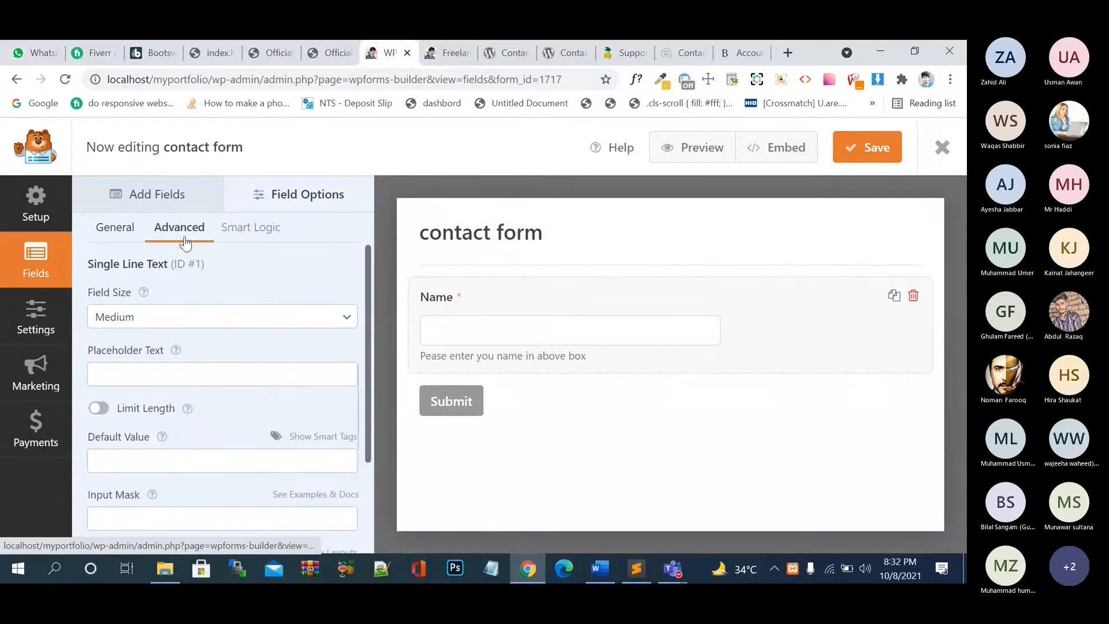
left_click(165, 322)
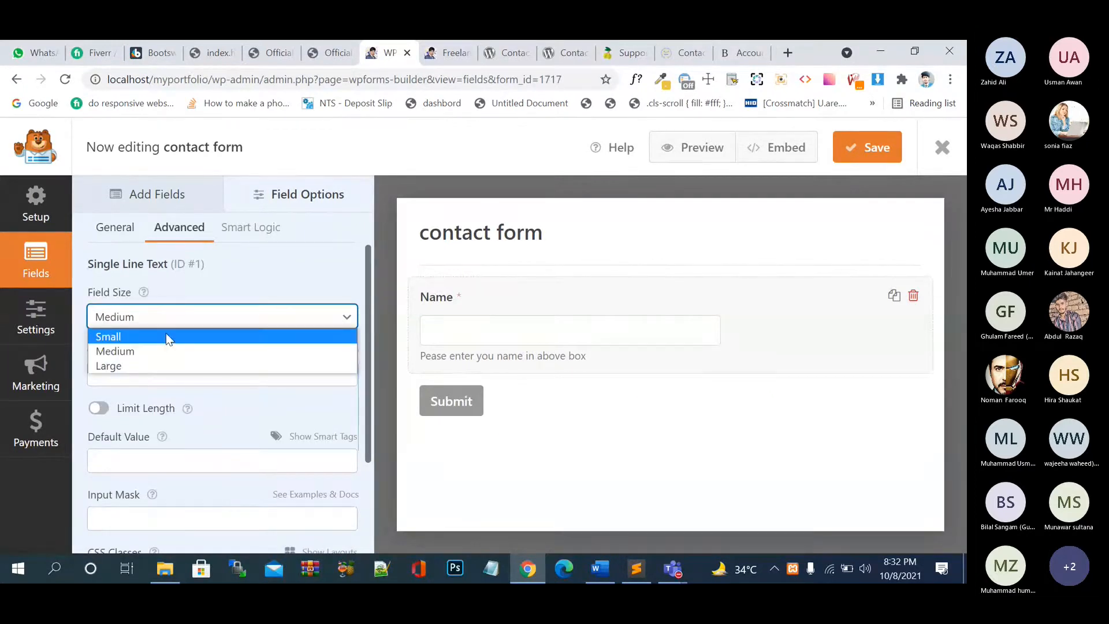
left_click(166, 337)
left_click(168, 324)
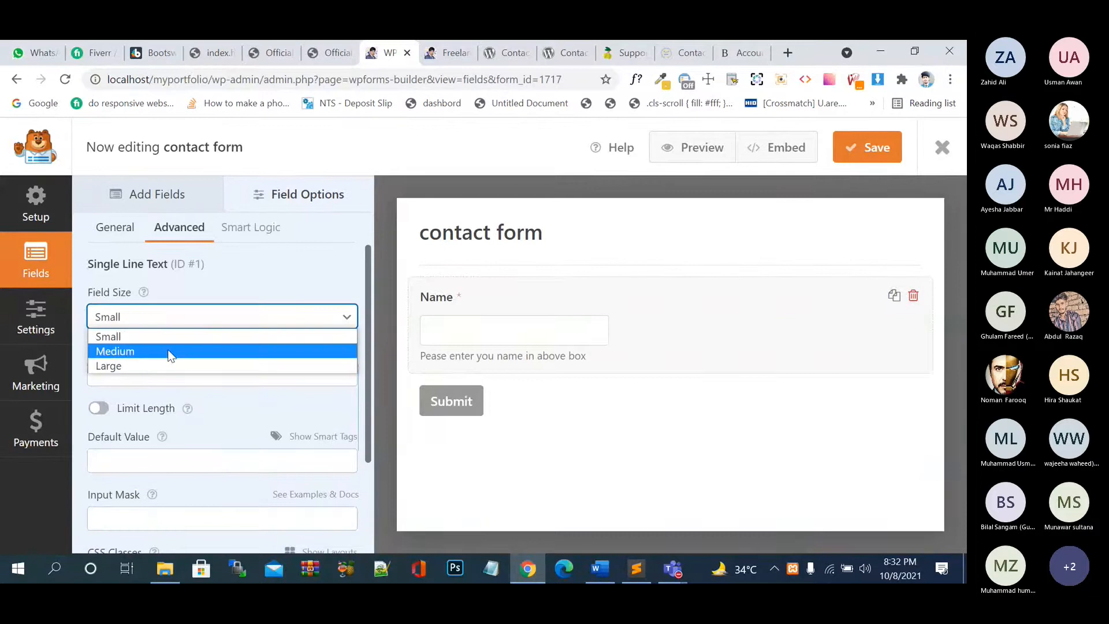
left_click(171, 352)
- Cycle the Name input's field size through Small, Medium and Large to compare widths
left_click(195, 317)
left_click(181, 374)
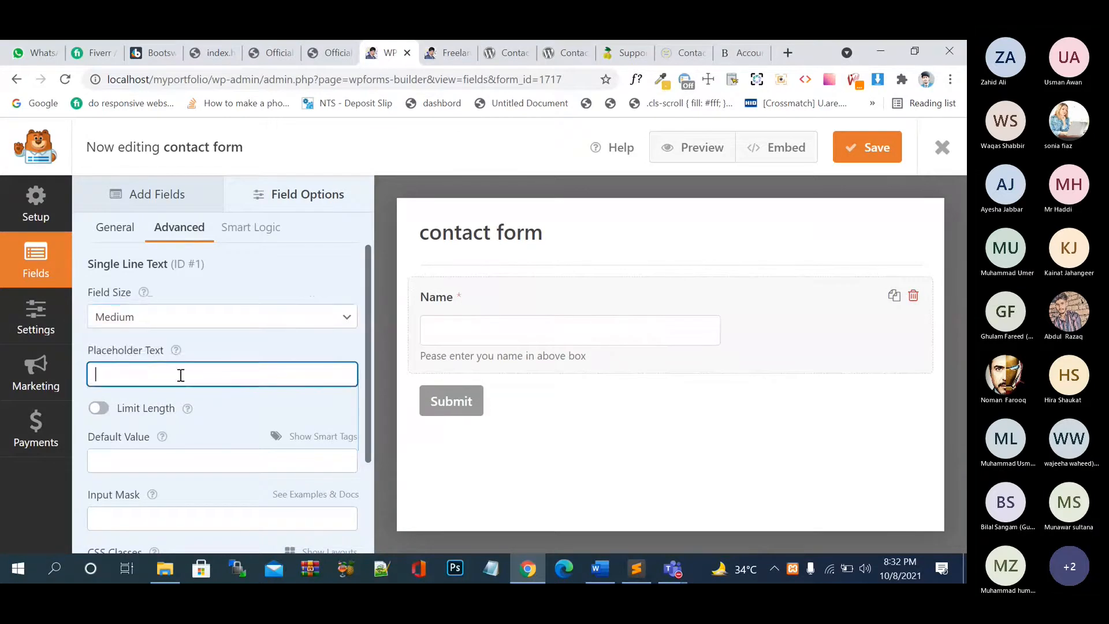
left_click(199, 321)
left_click(196, 336)
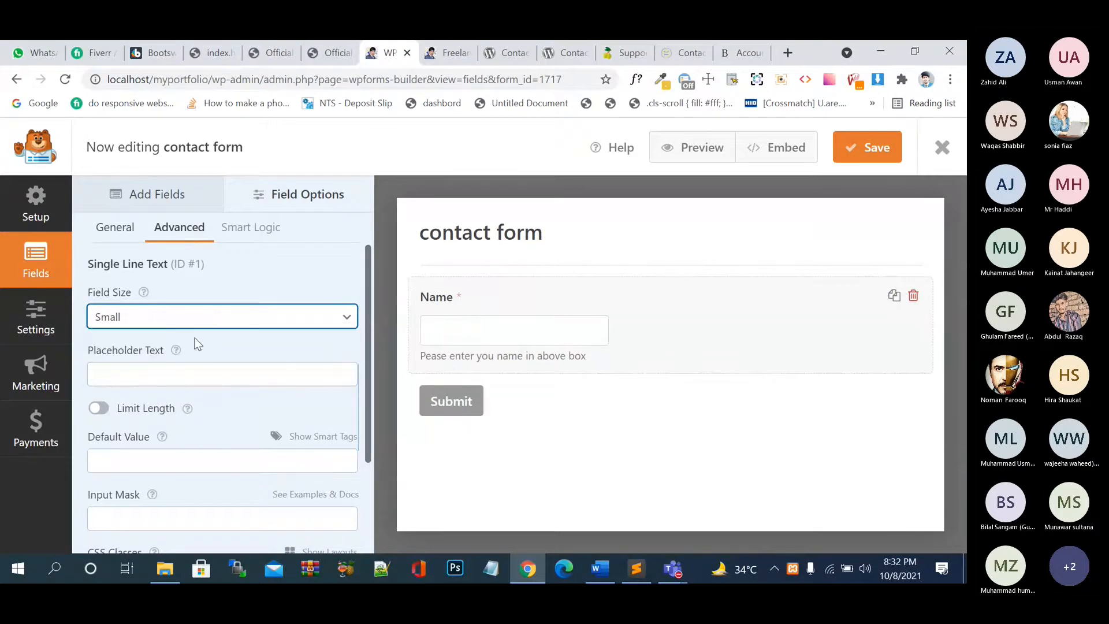
left_click(221, 317)
left_click(204, 349)
left_click(230, 317)
left_click(228, 361)
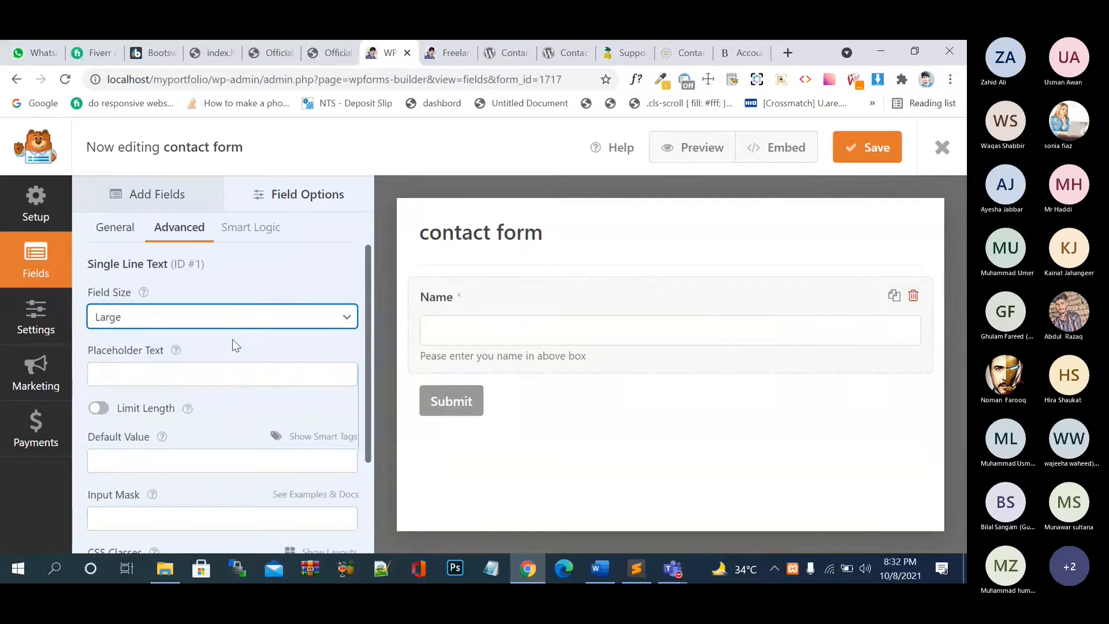
left_click(236, 324)
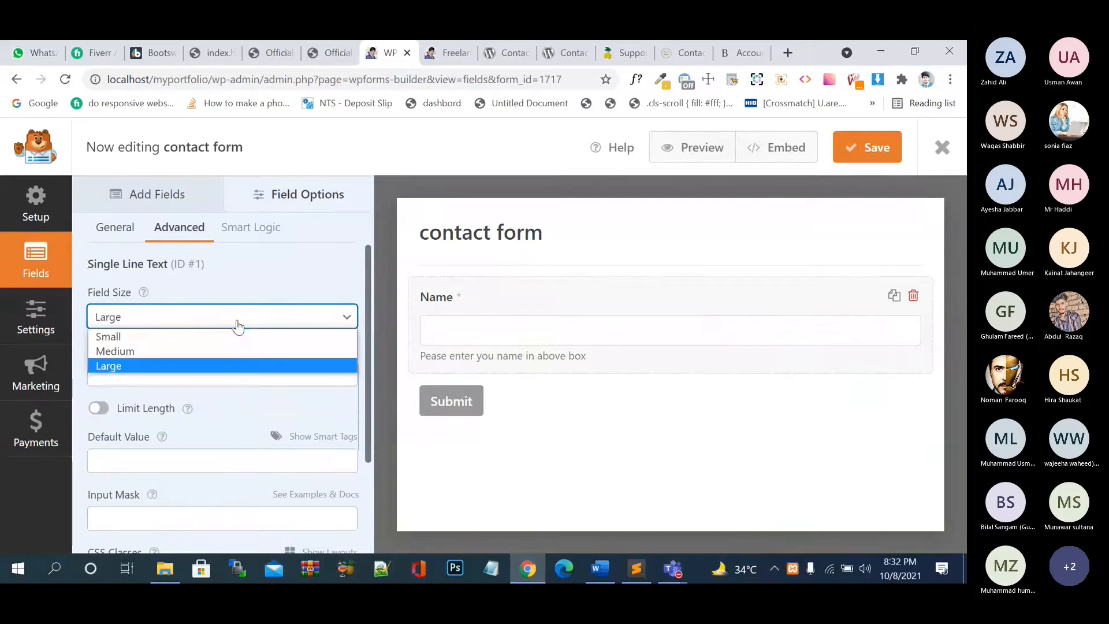
left_click(241, 336)
left_click(251, 323)
left_click(243, 352)
left_click(249, 326)
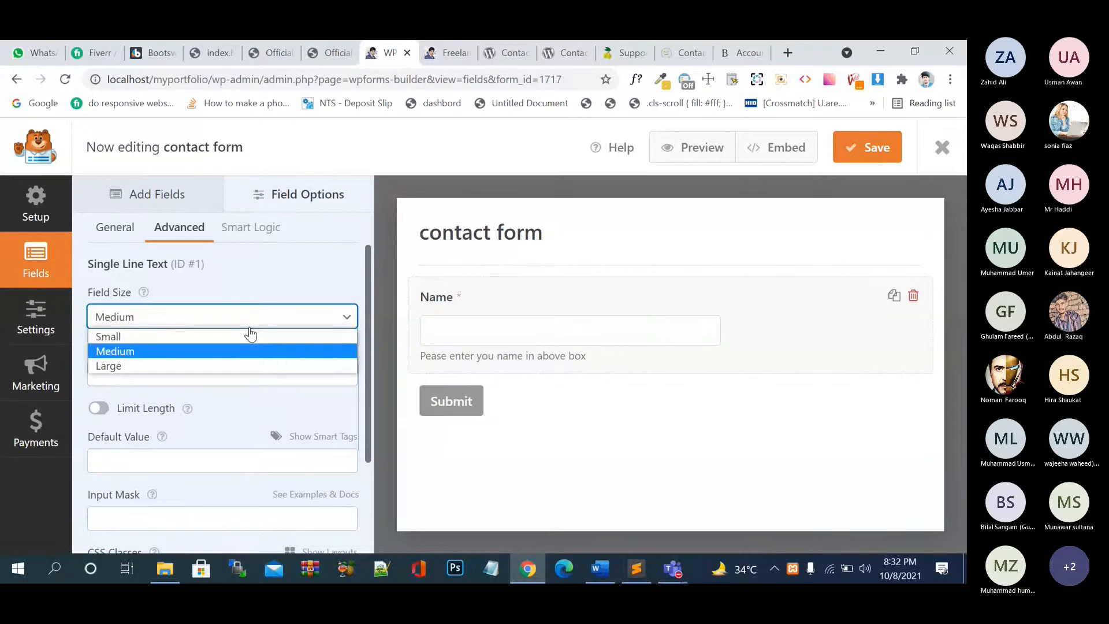
left_click(237, 366)
- Keep comparing sizes and settle the Name input on Medium
left_click(254, 316)
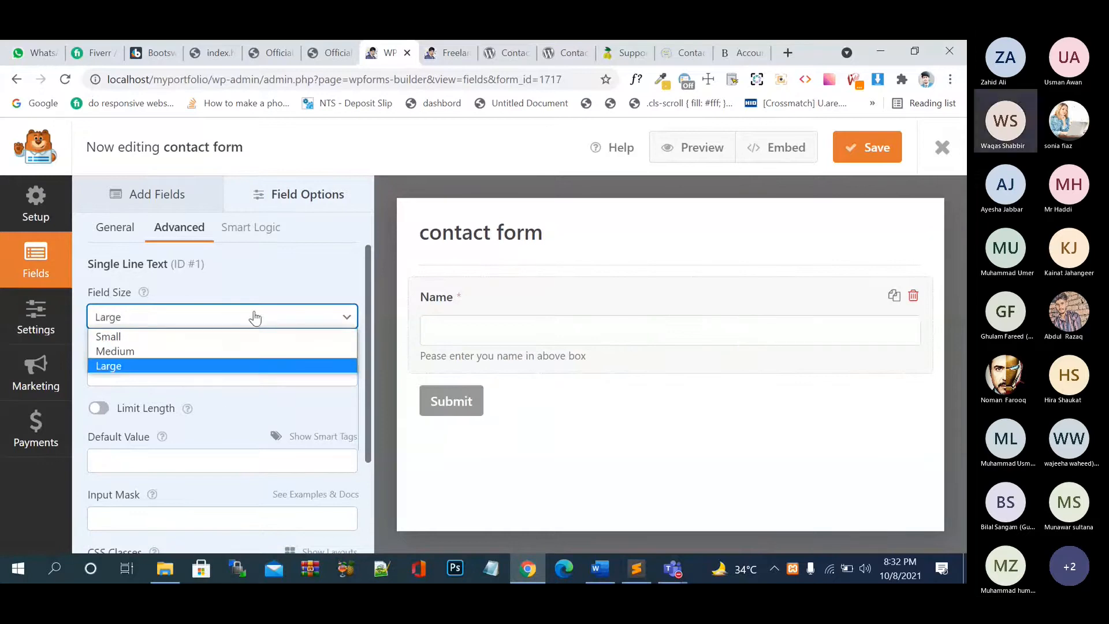
left_click(241, 336)
left_click(250, 317)
left_click(241, 337)
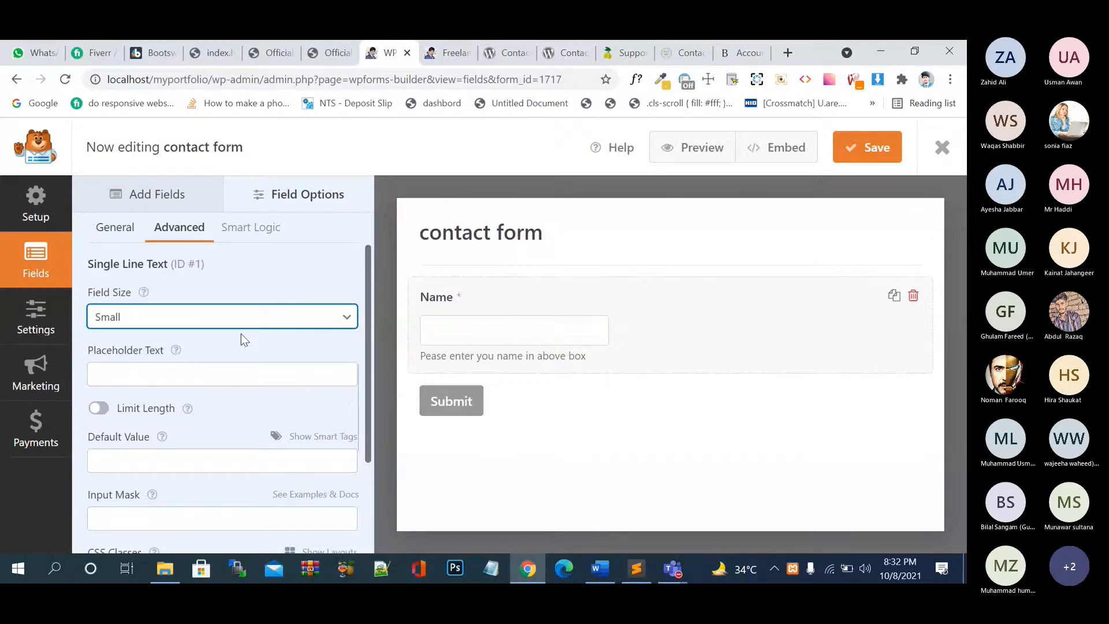
left_click(243, 319)
left_click(237, 352)
left_click(247, 329)
left_click(236, 366)
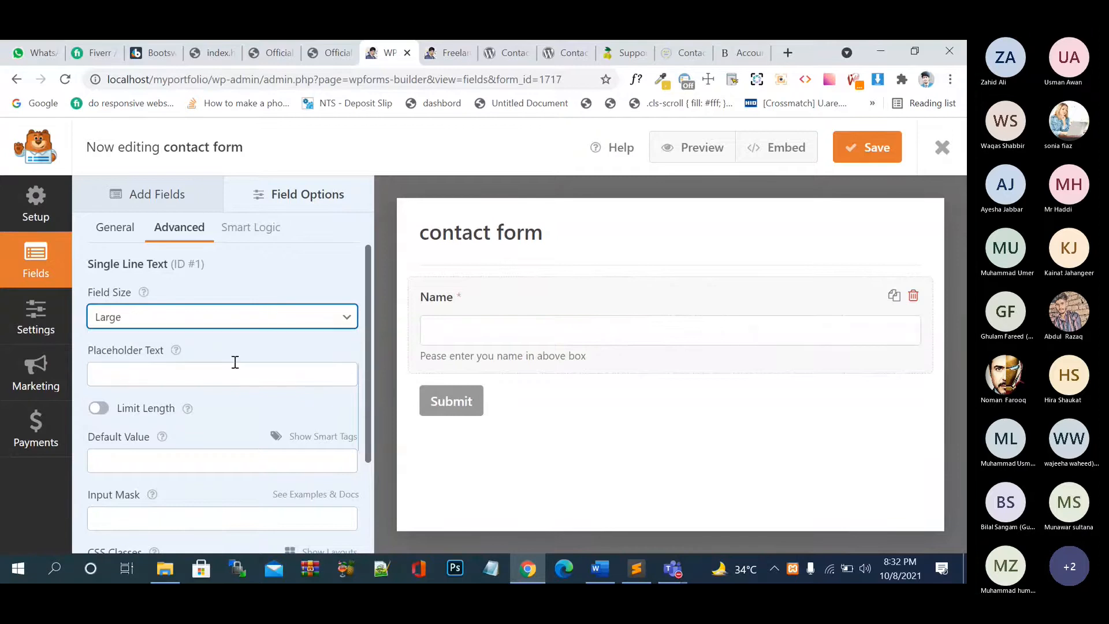
left_click(253, 323)
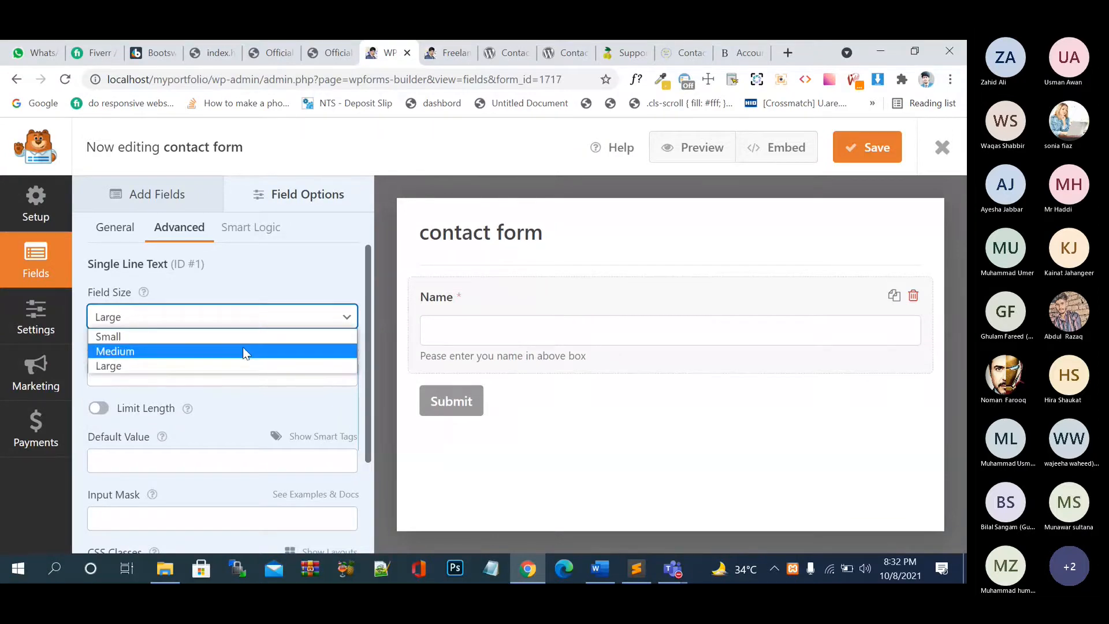
left_click(243, 351)
left_click(235, 324)
left_click(205, 352)
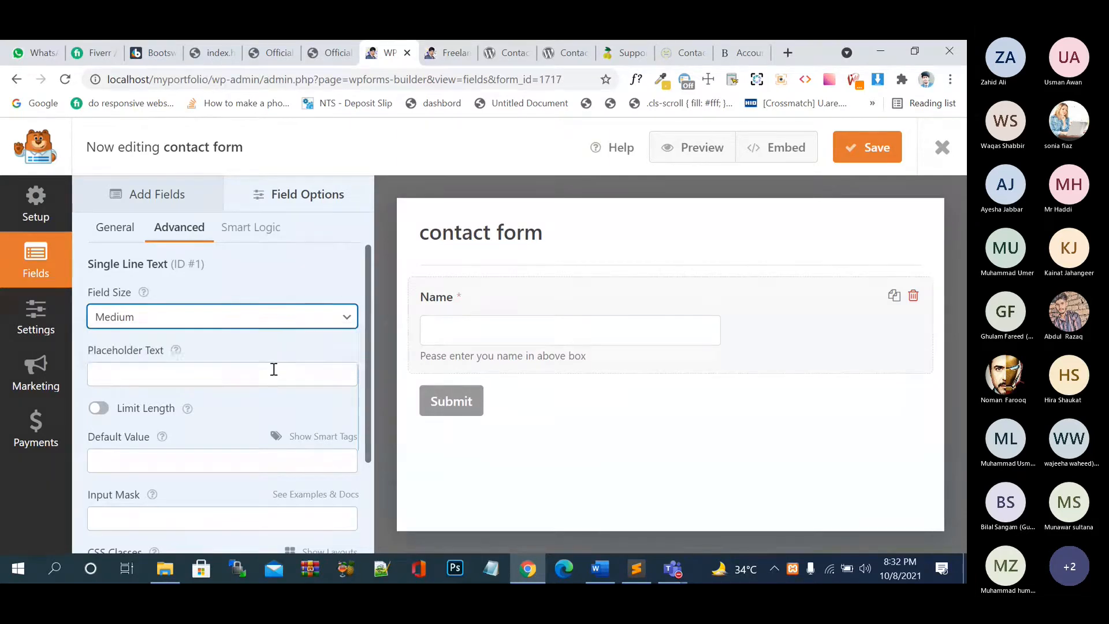
left_click(236, 376)
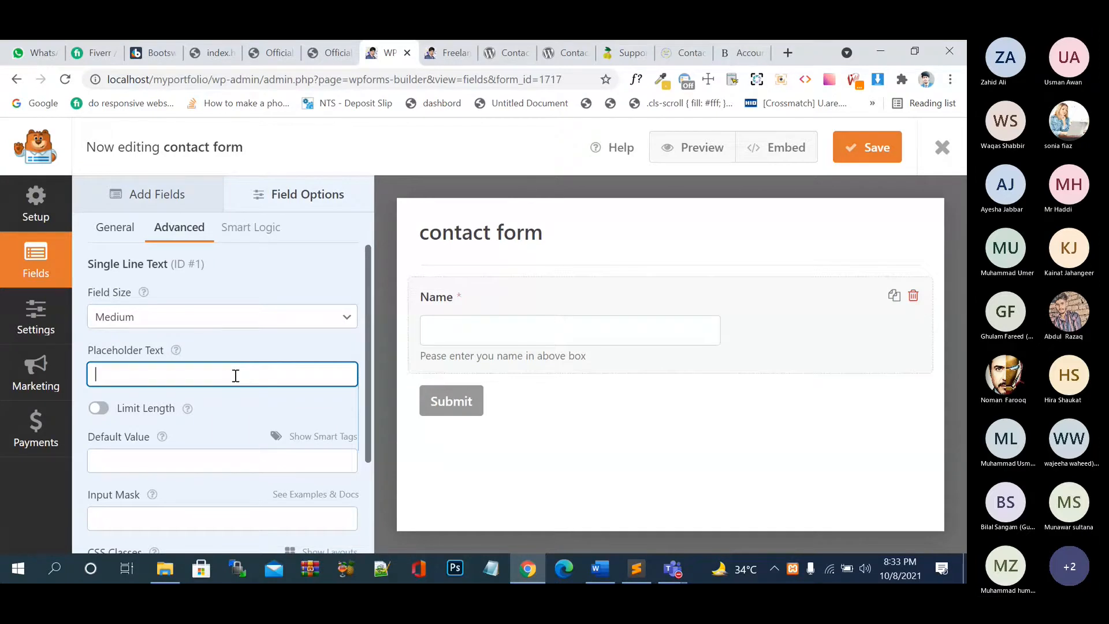
- Try draft placeholder texts, starting with 'John doe' and ending with an example person's name
type("John doe")
key("Left")
key("Left")
key("Left")
type("eg")
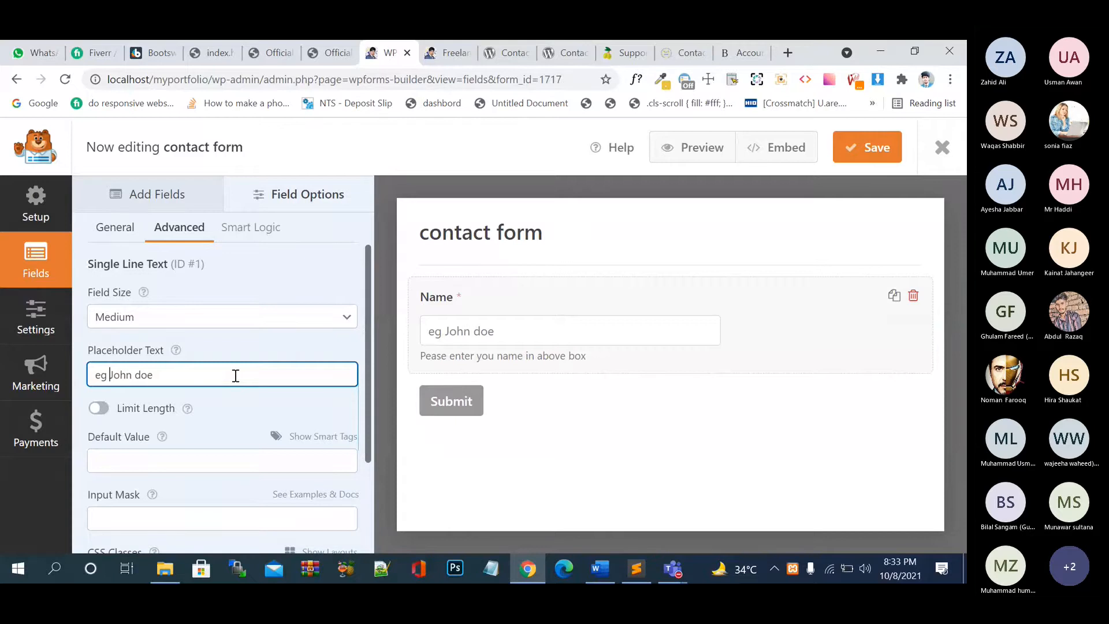
key("BackSpace")
type(".")
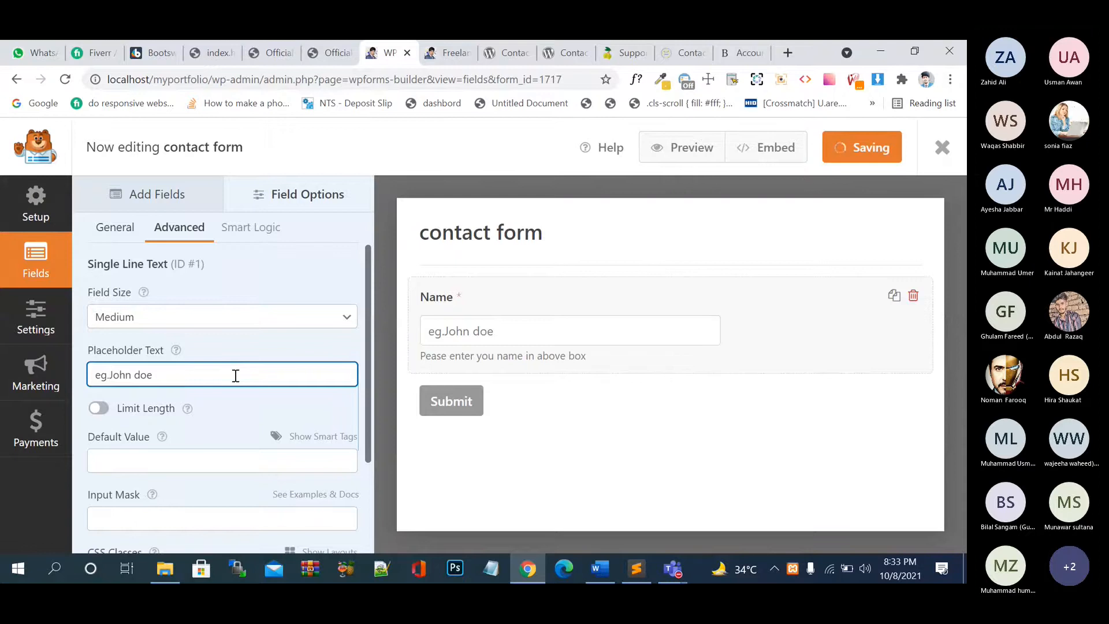
key("ctrl+a")
type("Examo")
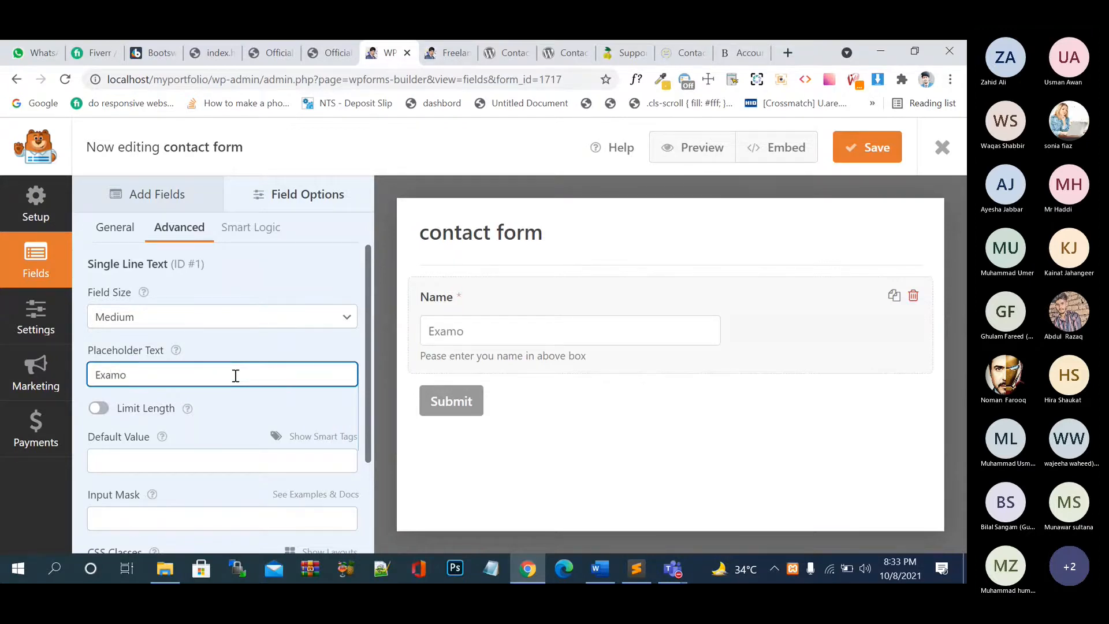
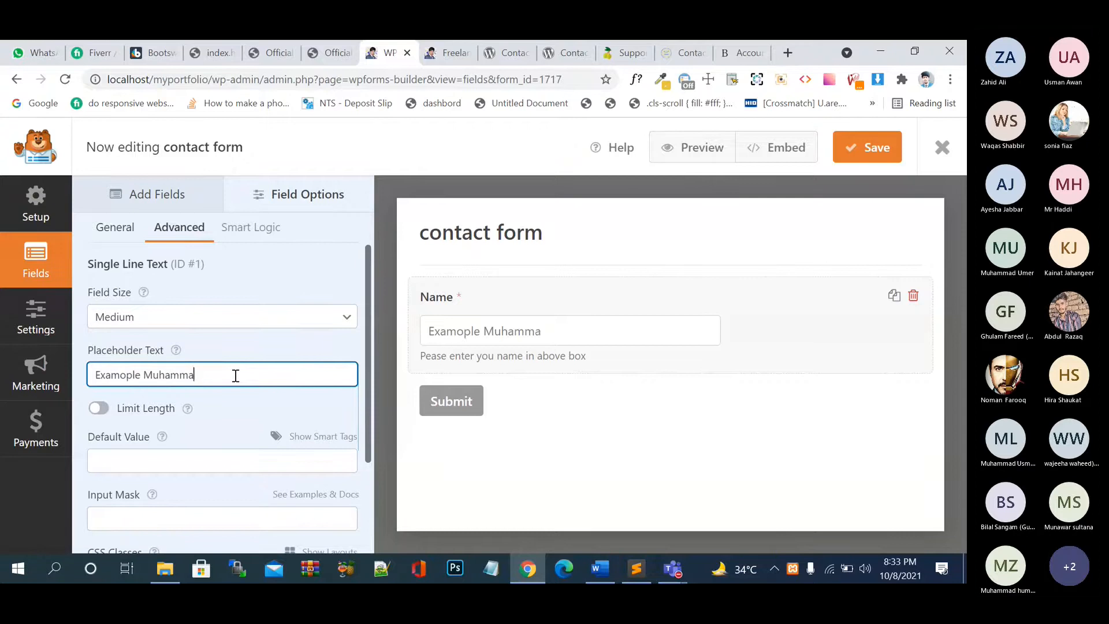
- Clear the field's label and change the placeholder text to 'Name'
left_click(130, 231)
left_click_drag(173, 316, 98, 316)
key("BackSpace")
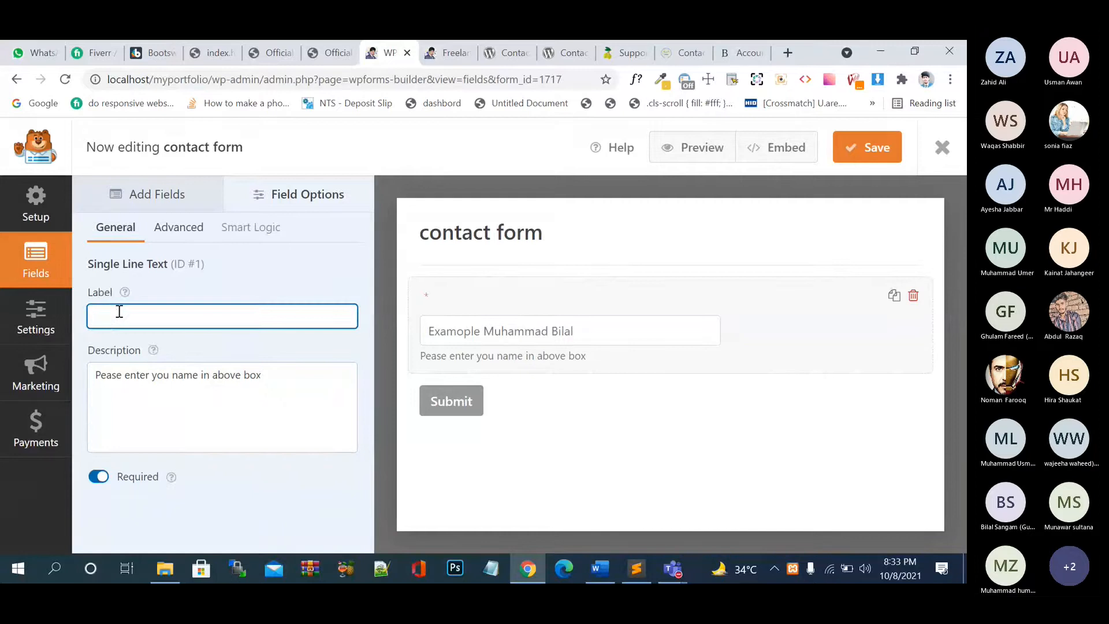
left_click(179, 231)
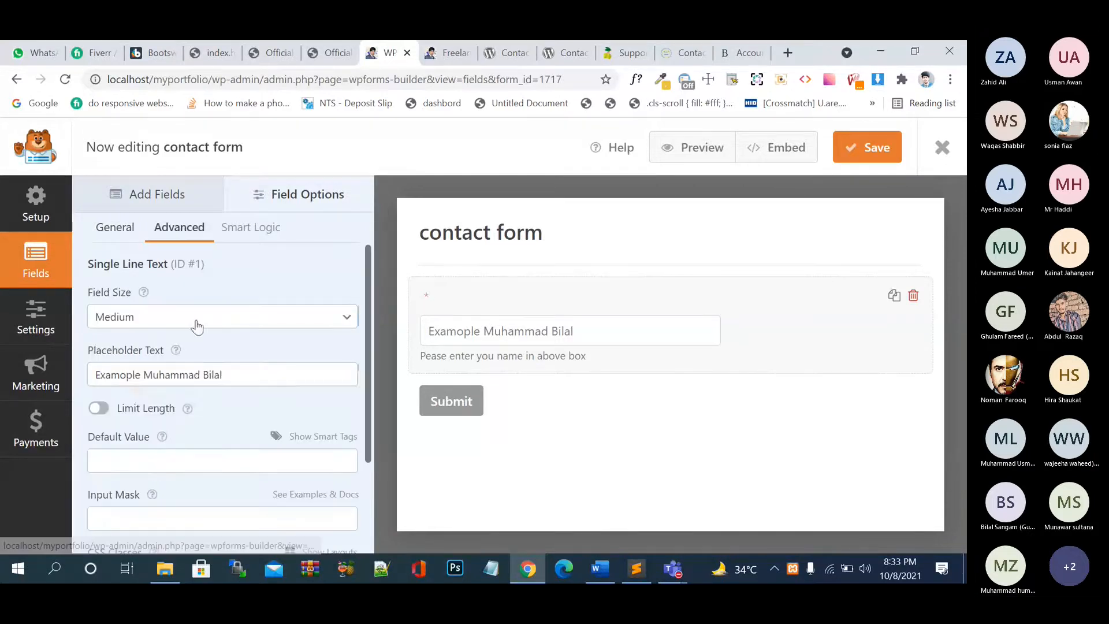
left_click_drag(247, 381, 72, 383)
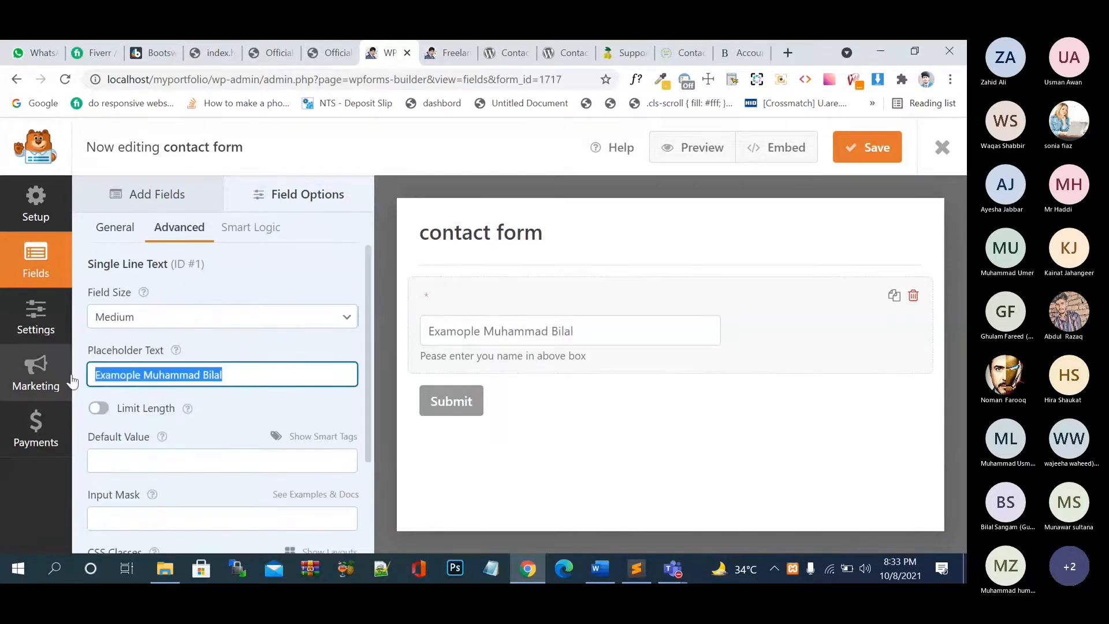
type("Name")
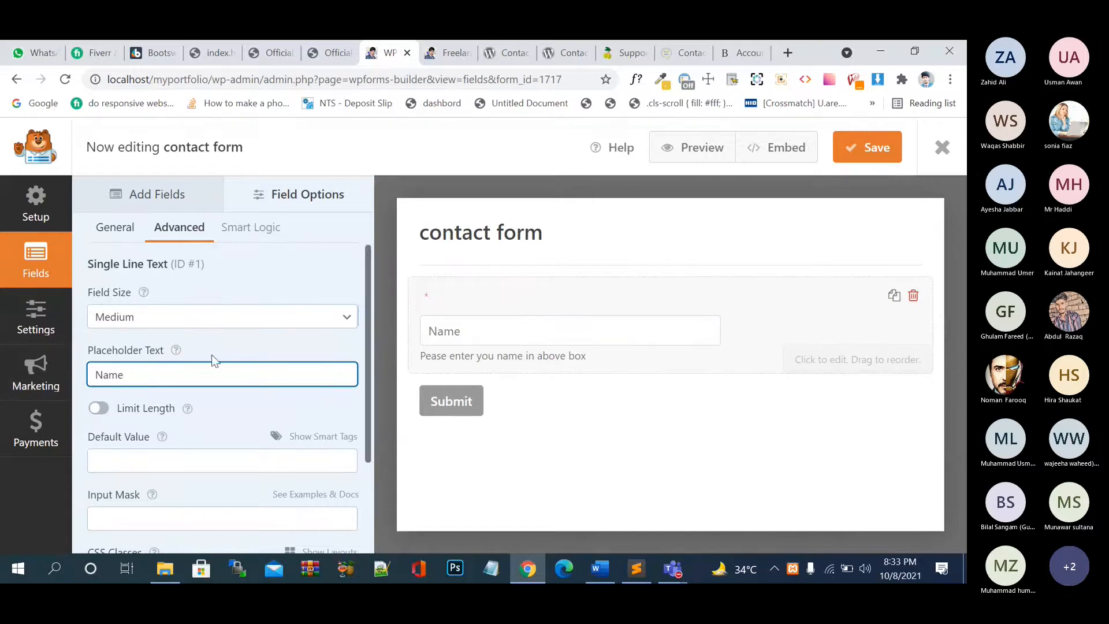
- Restore the label 'Name' and set the placeholder to 'Example Name'
left_click(115, 227)
left_click(151, 319)
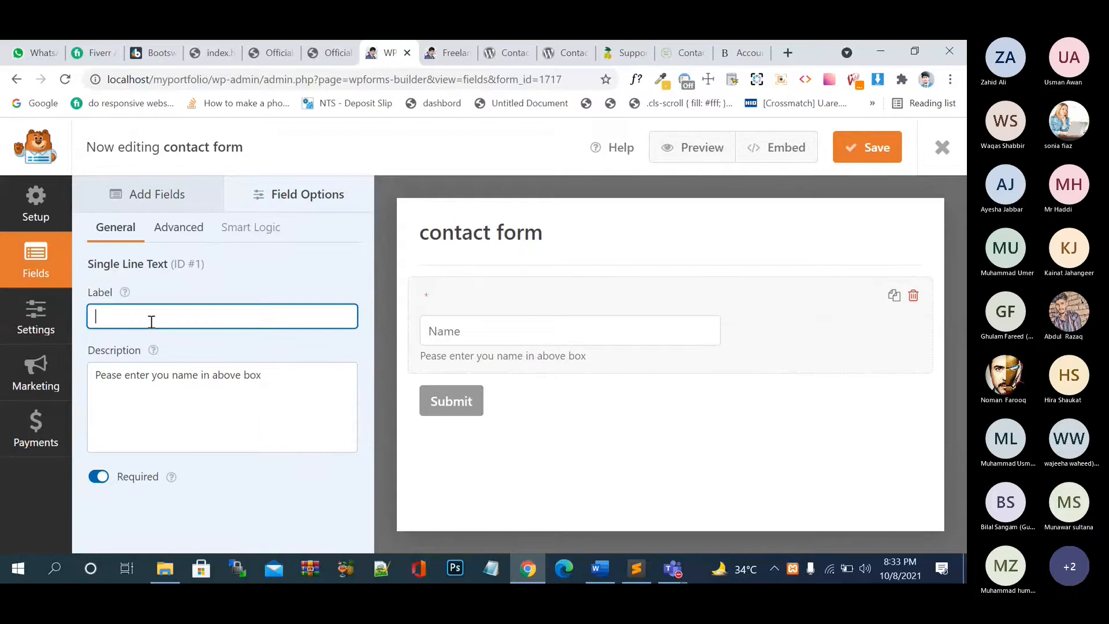
type("Name")
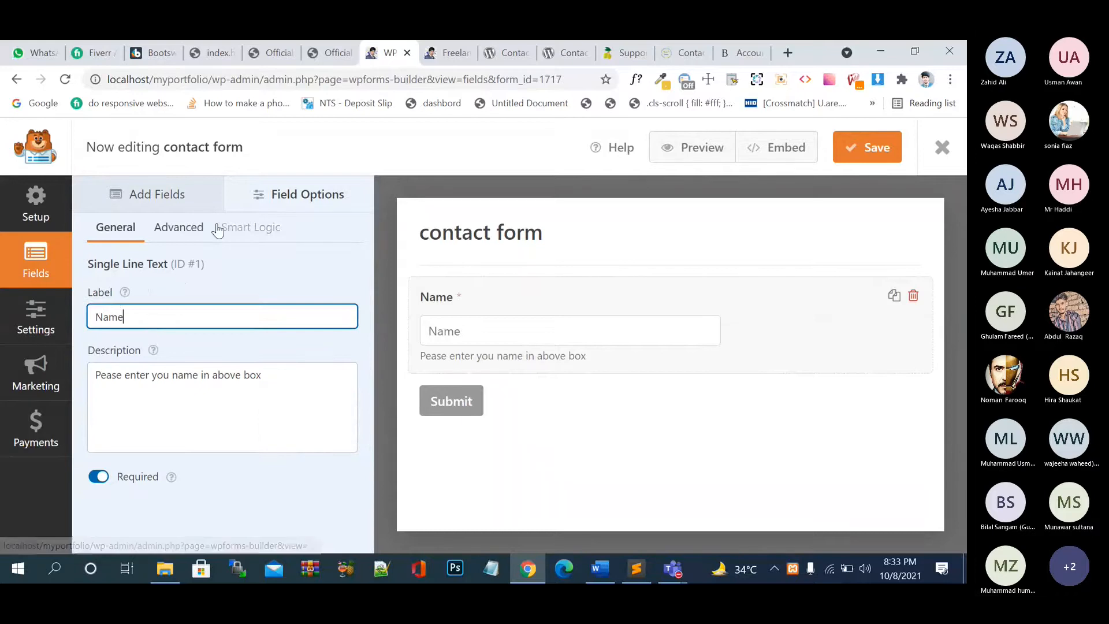
left_click(179, 227)
left_click_drag(181, 372, 90, 367)
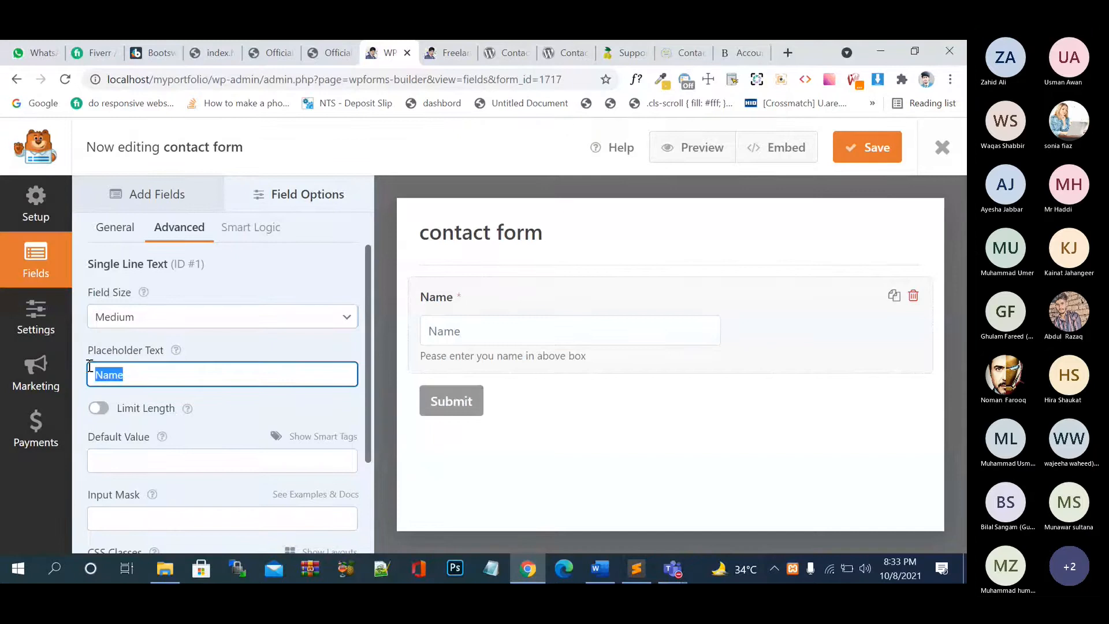
type("Exam")
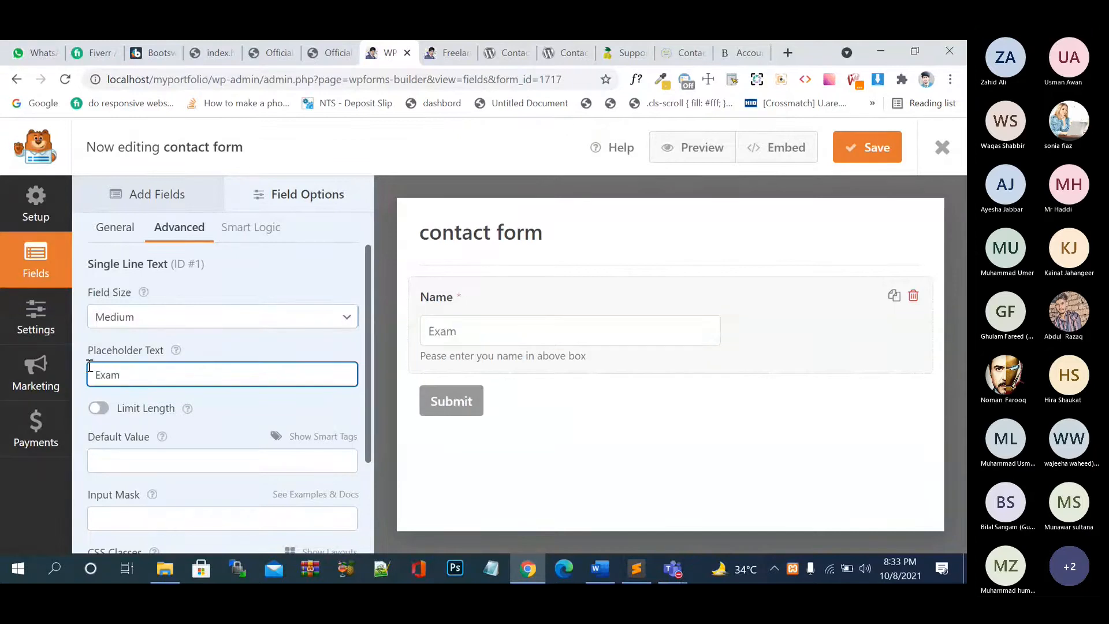
type("ple Name")
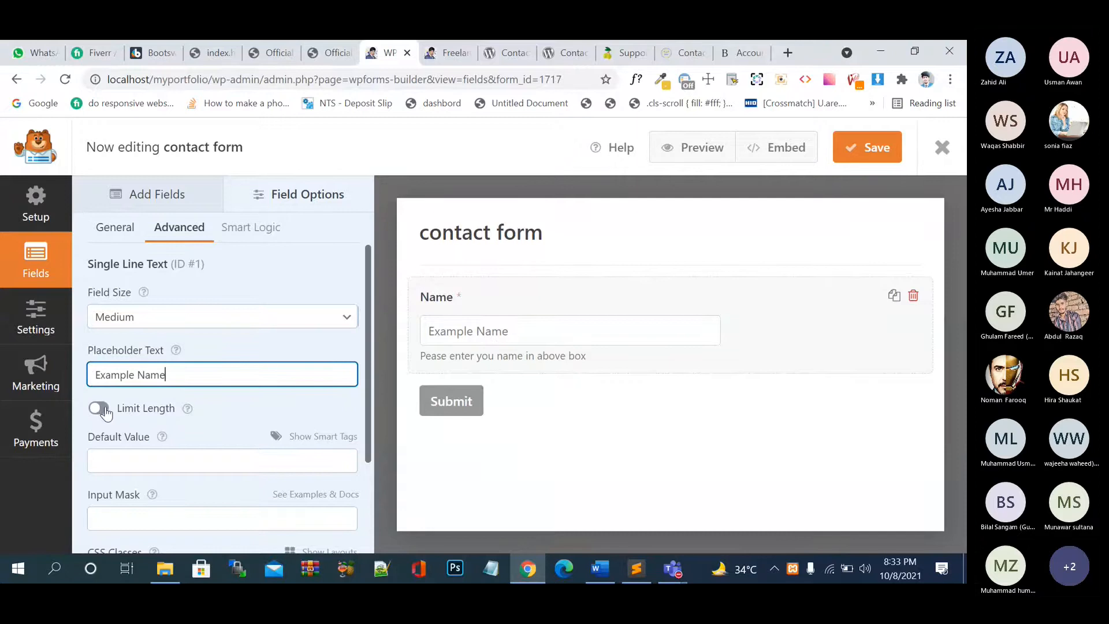
scroll(166, 398, "down", 1)
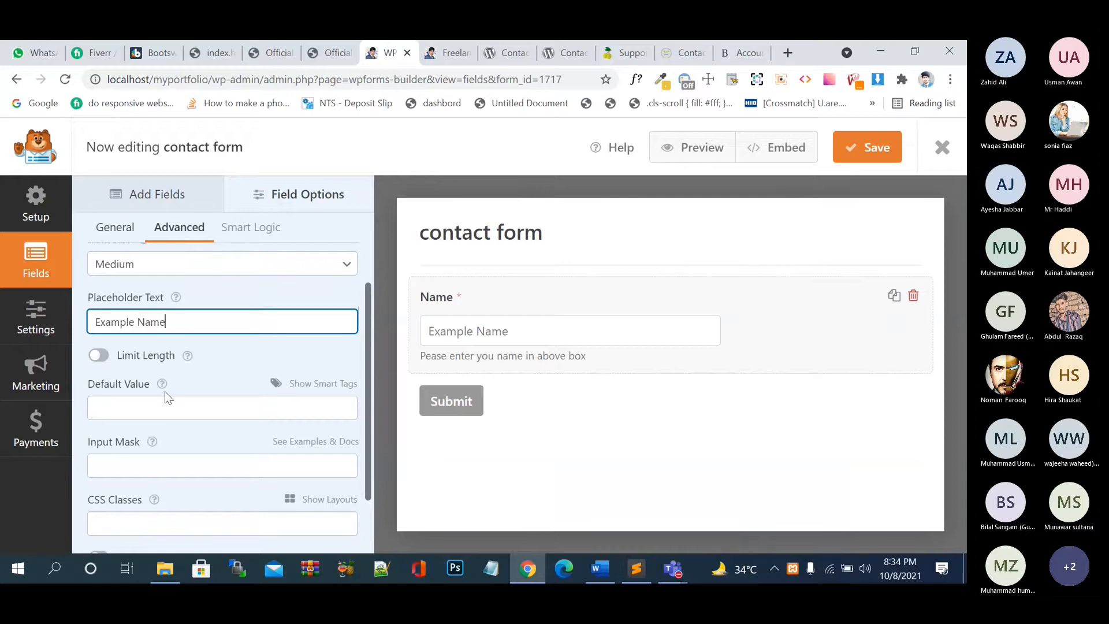
- Limit the Name field's length to 20 Characters, after briefly trying Words
left_click(102, 356)
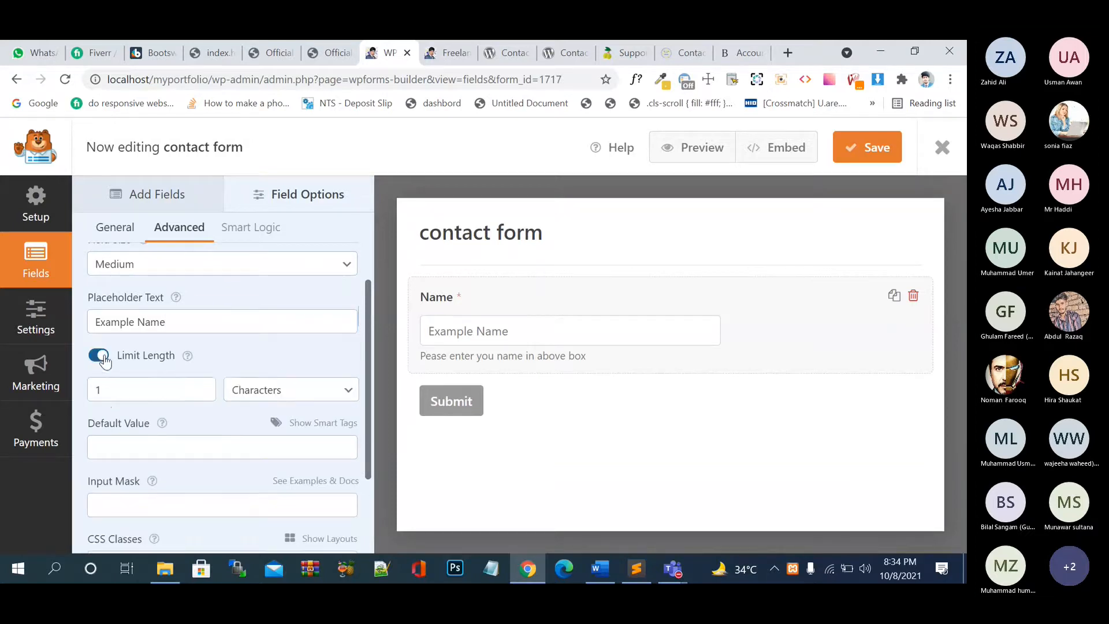
left_click(160, 393)
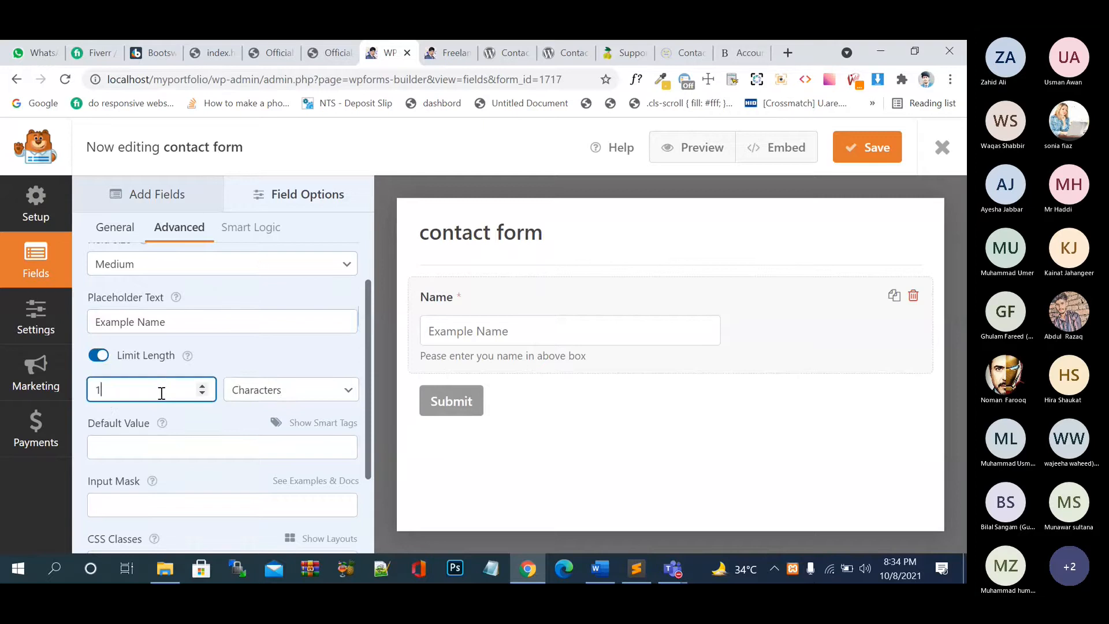
key("BackSpace")
type("20")
left_click(283, 393)
left_click(271, 424)
left_click(272, 389)
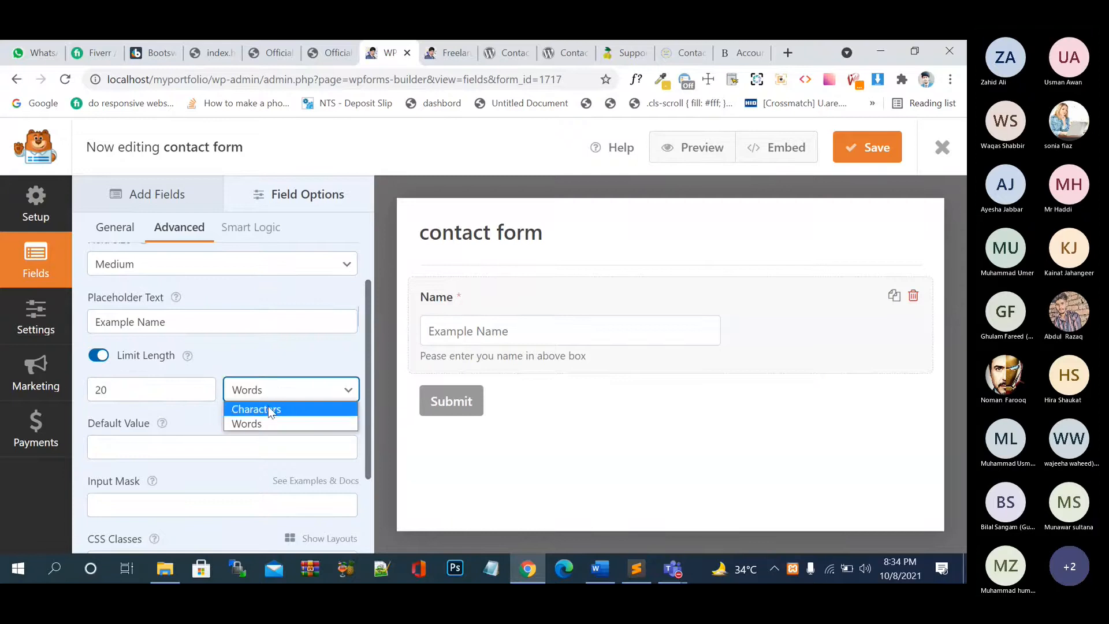
left_click(271, 407)
- Try 'Ali' as the Name field's default value, then leave it empty
mouse_move(162, 419)
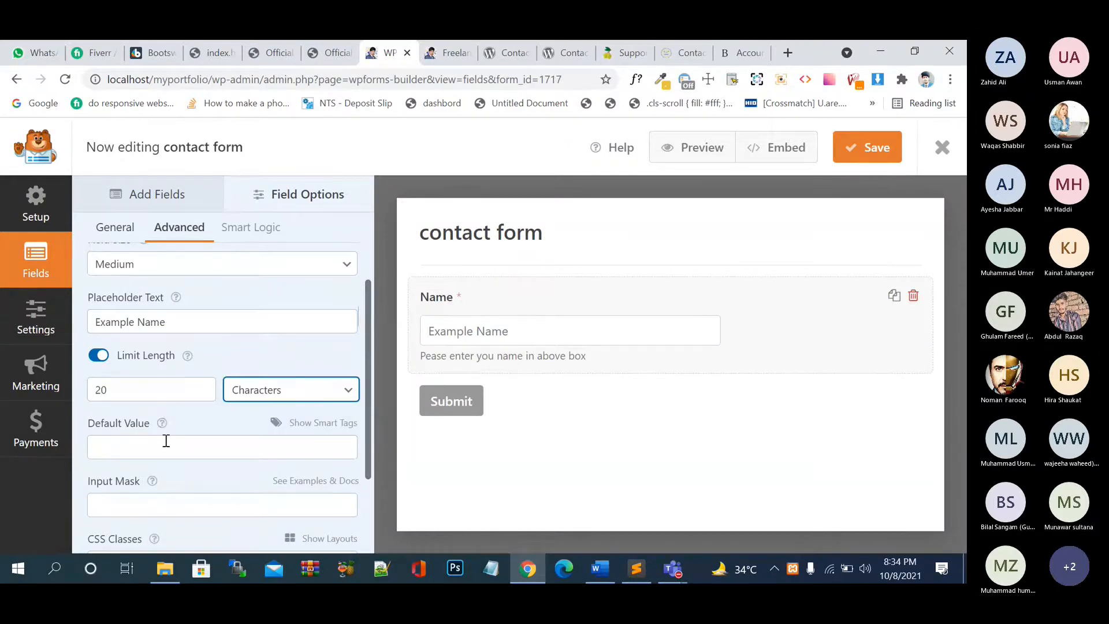
left_click(165, 440)
type("a")
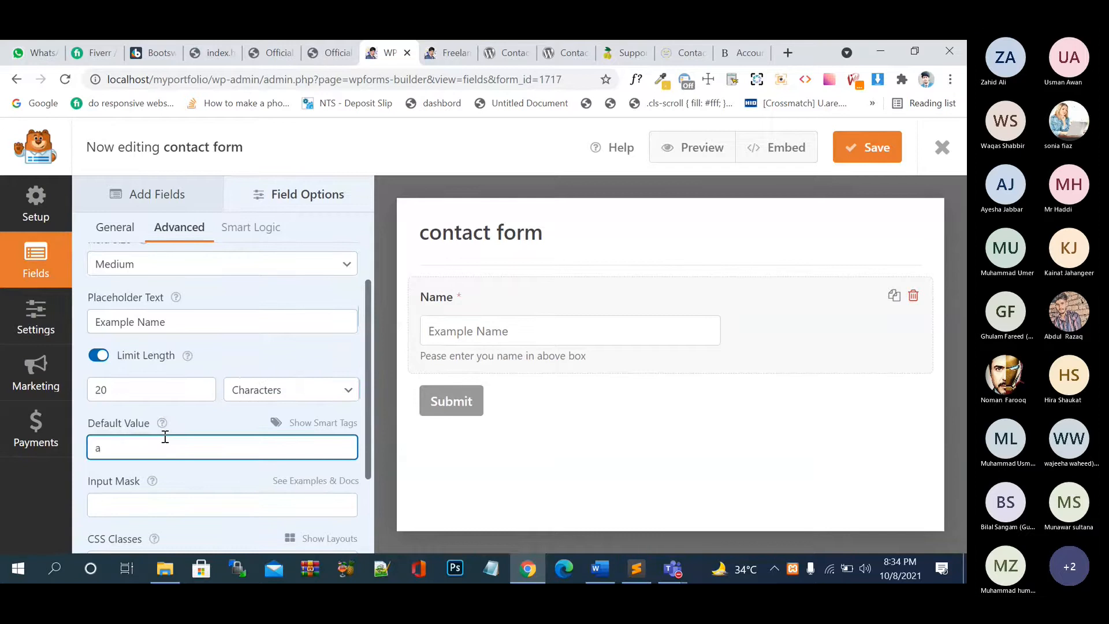
key("BackSpace")
type("Ali")
key("BackSpace")
key("BackSpace")
key("BackSpace")
- Hide the Name label and show it again, then bring up Smart Logic's PRO notice
scroll(185, 417, "down", 2)
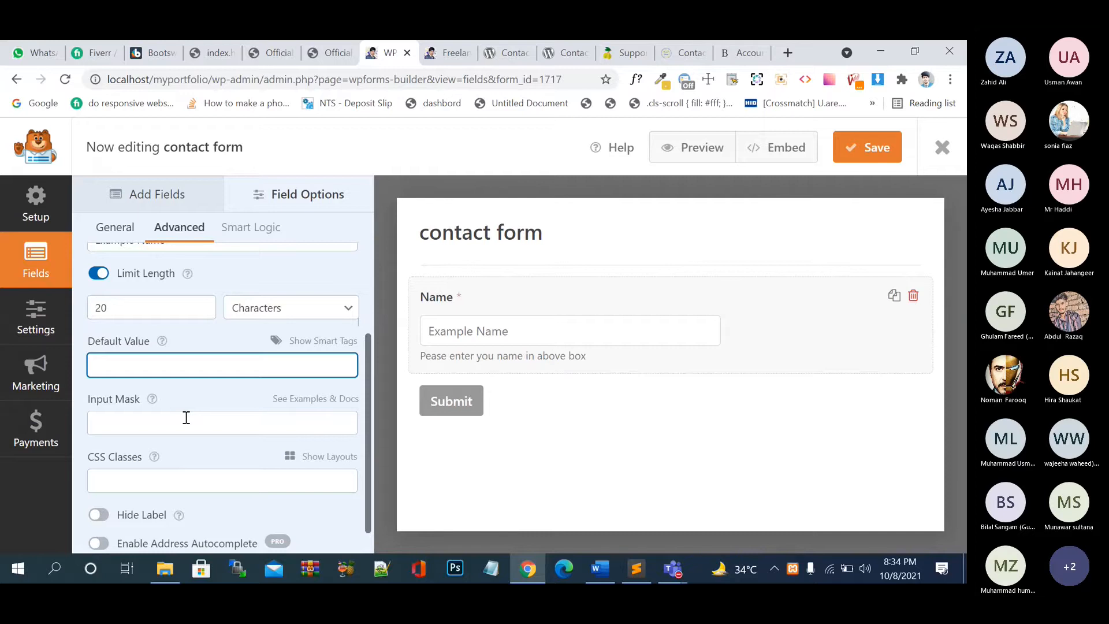
scroll(186, 417, "down", 1)
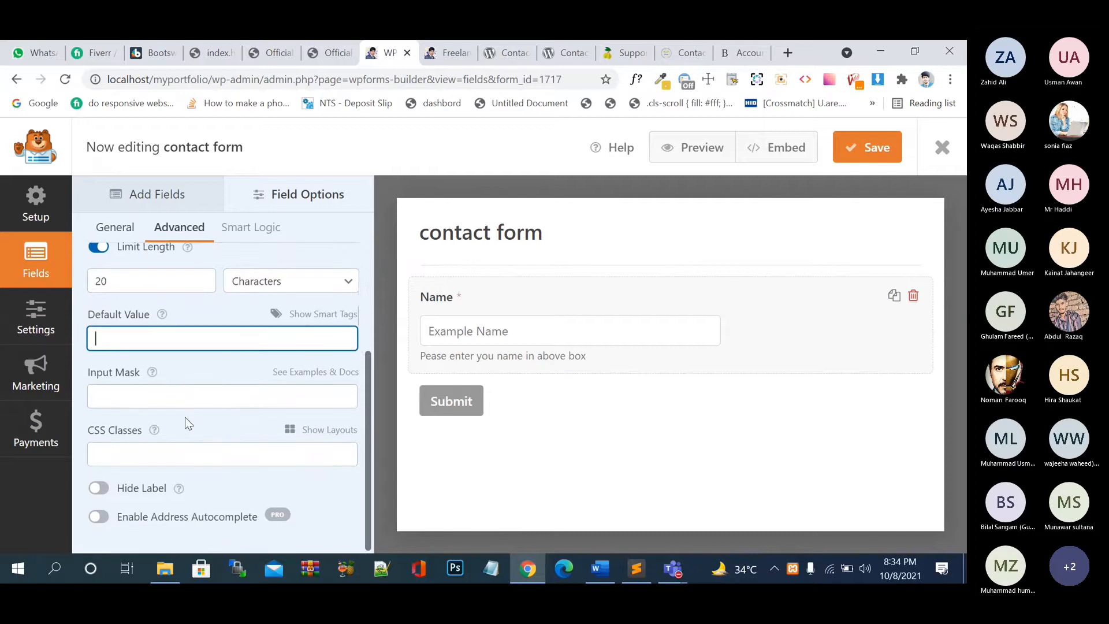
left_click(109, 492)
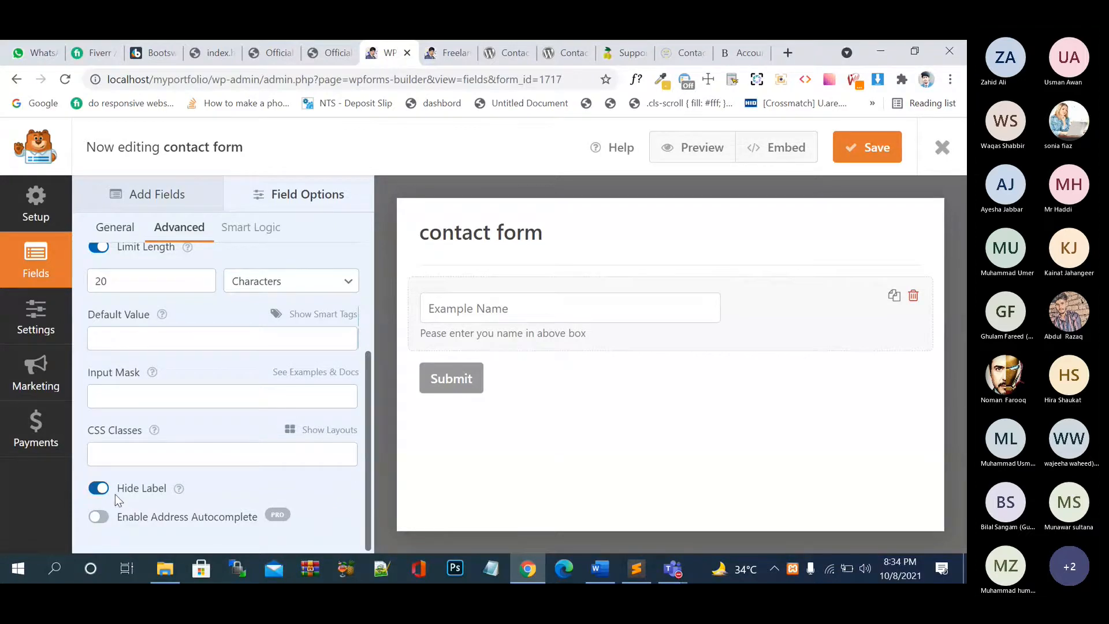
left_click(97, 490)
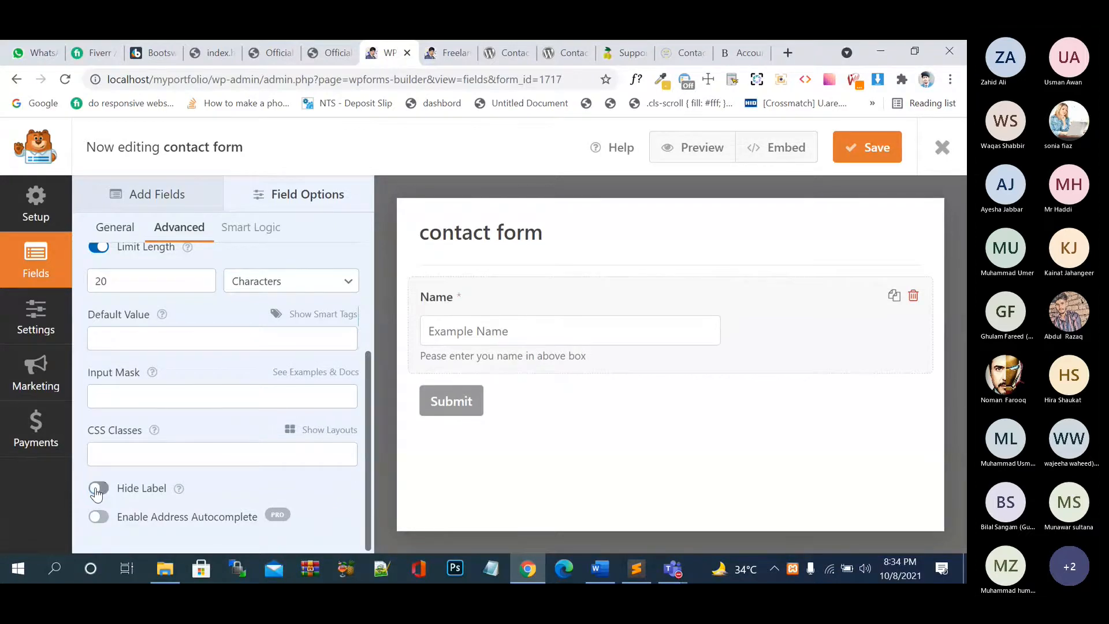
scroll(208, 391, "up", 3)
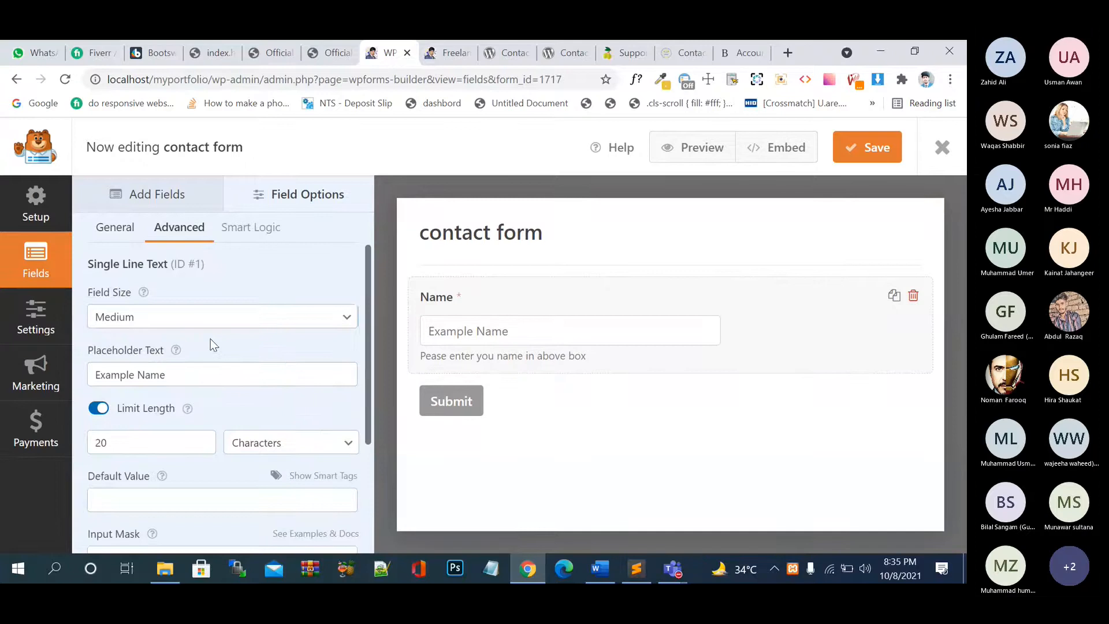
left_click(258, 236)
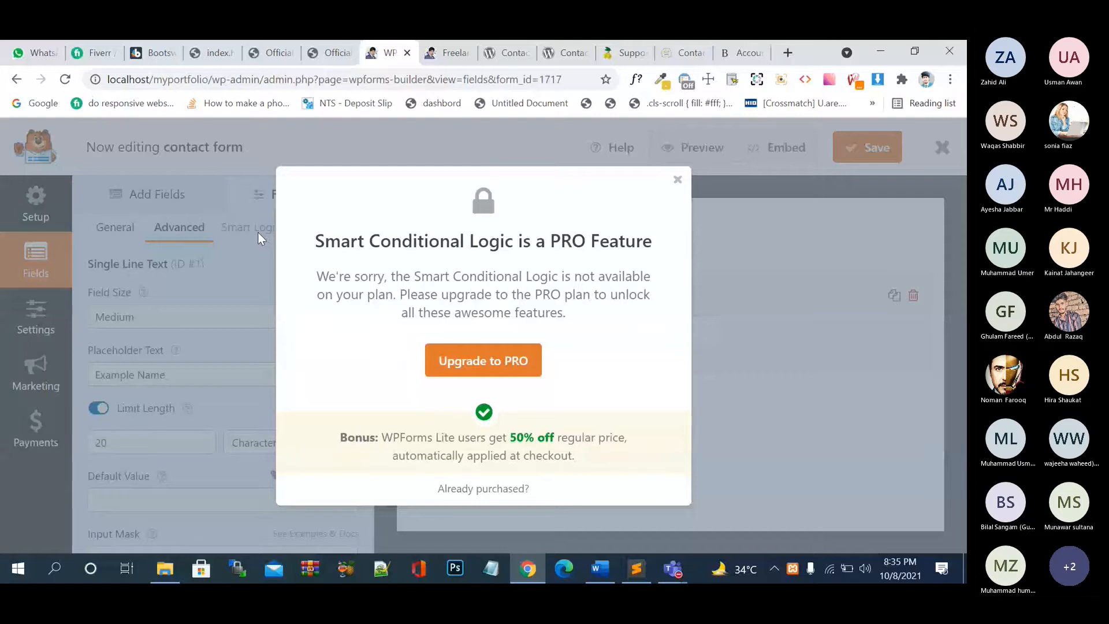
- Dismiss the Smart Logic PRO upgrade notice twice and return to the Add Fields list
left_click(679, 181)
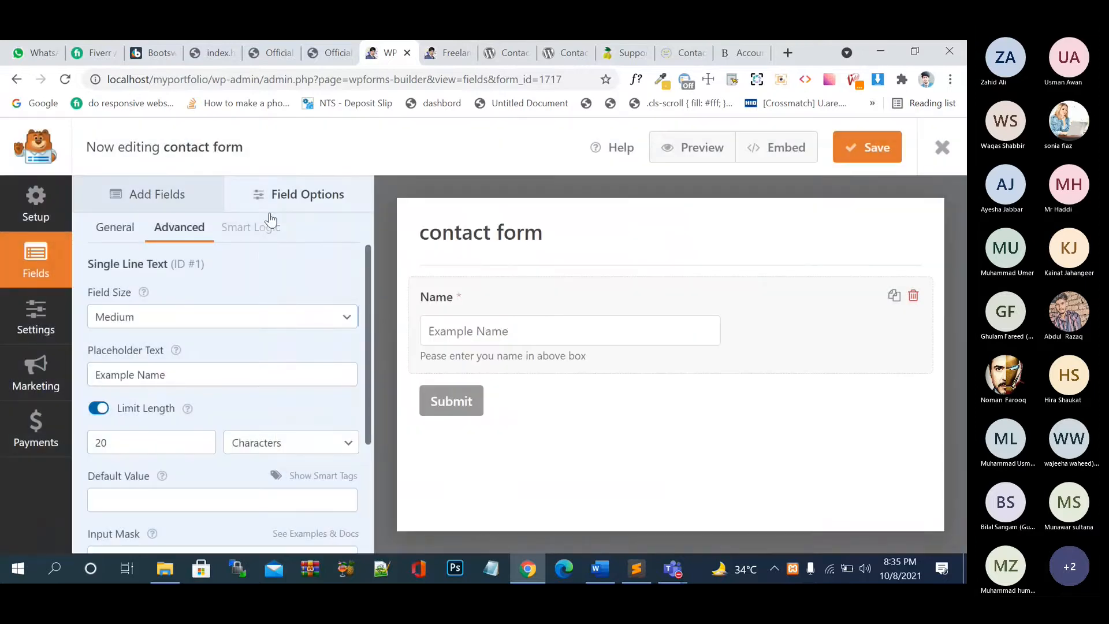
left_click(201, 198)
left_click(285, 197)
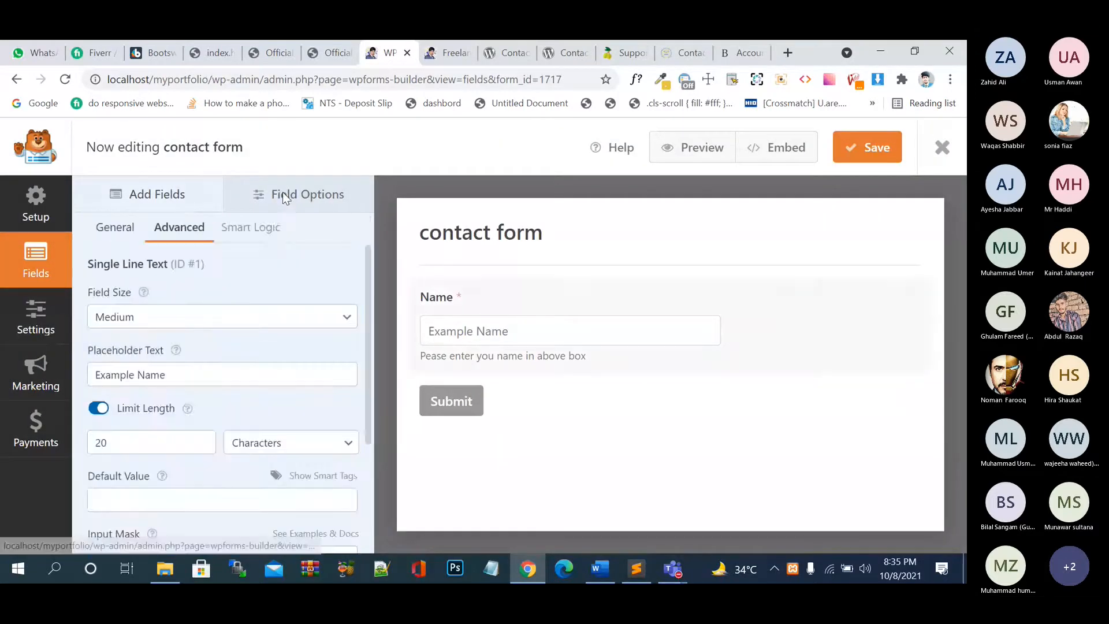
left_click(244, 227)
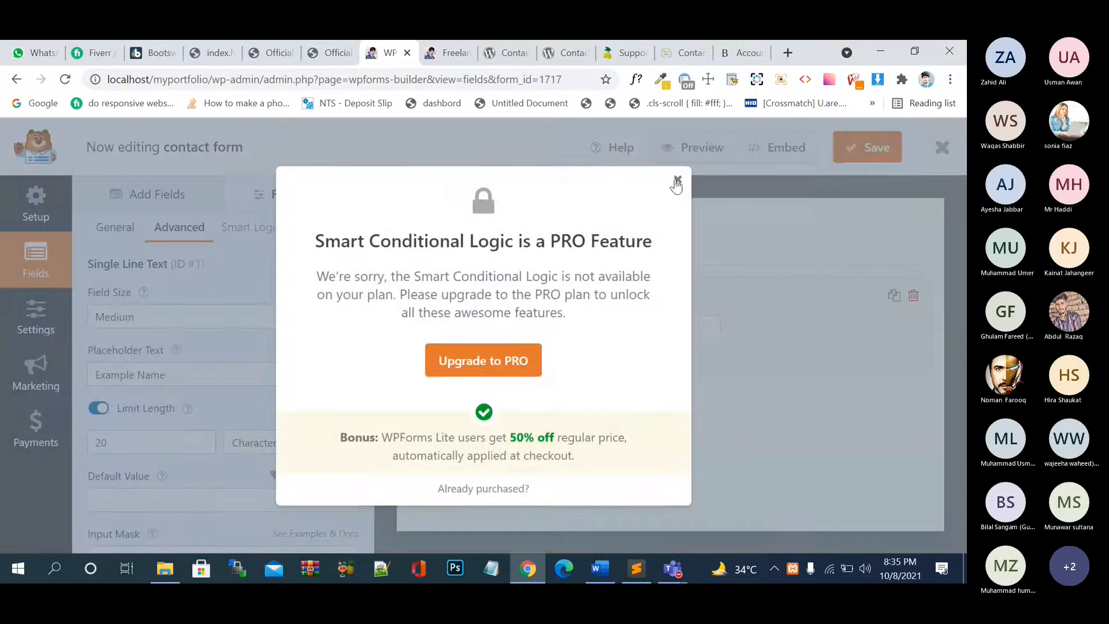
left_click(678, 183)
left_click(118, 236)
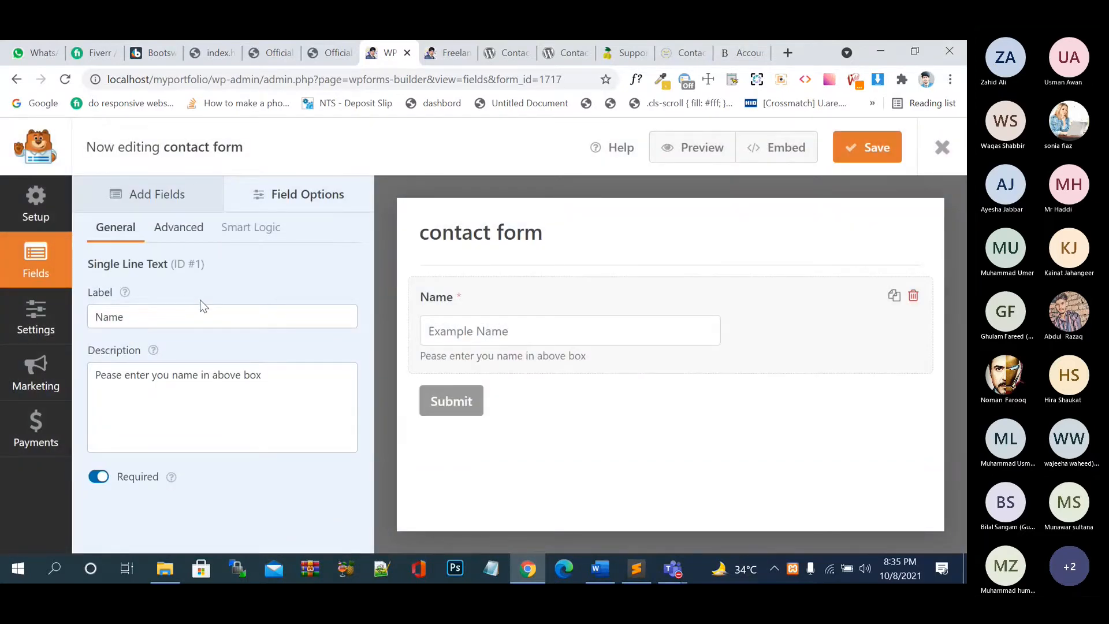
left_click(160, 197)
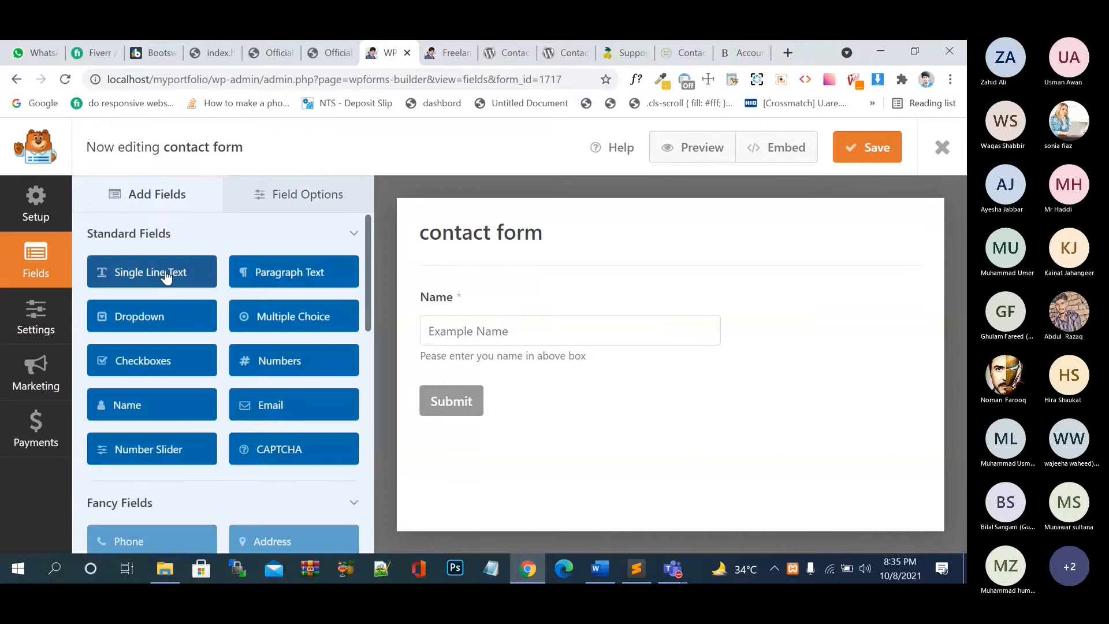
- Add a Single Line Text field below Name, label it 'Email' and make it required
left_click(165, 275)
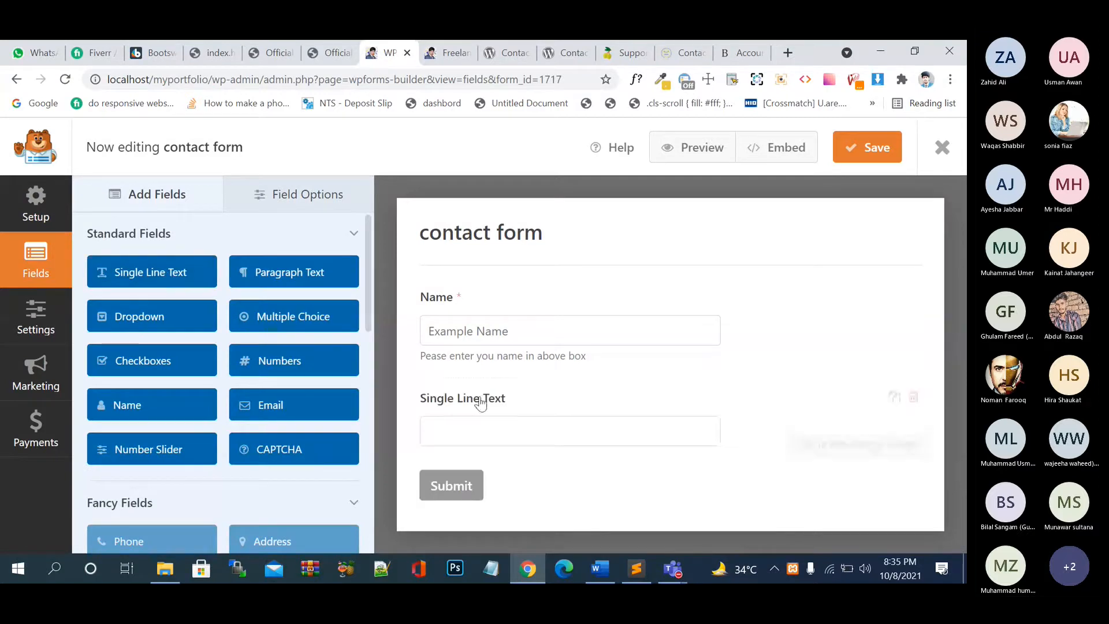
left_click(495, 416)
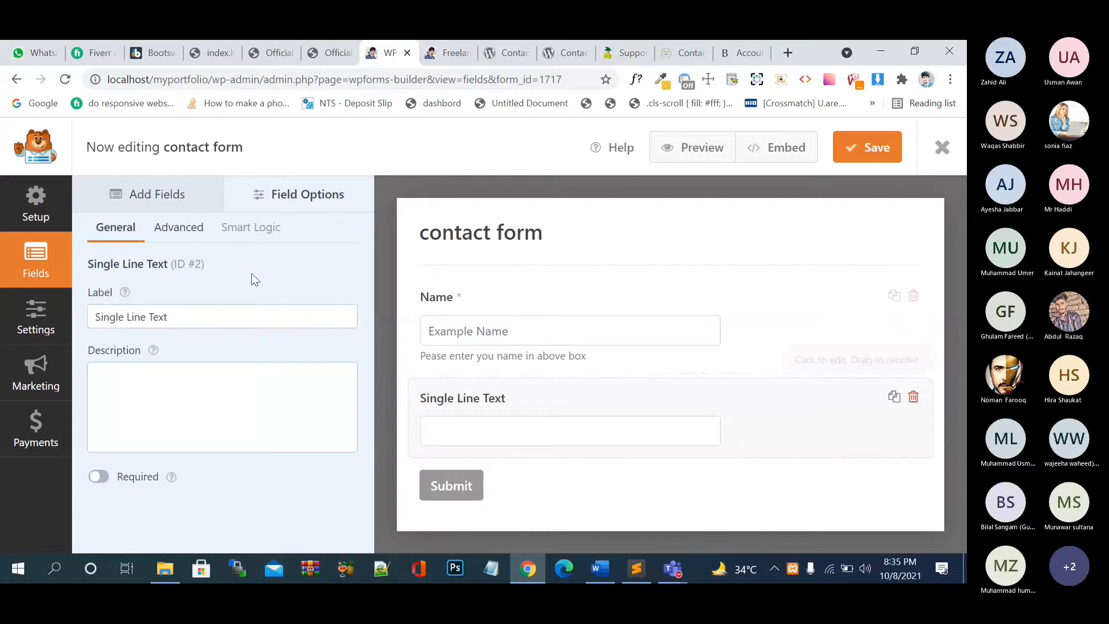
left_click_drag(185, 317, 78, 321)
type("Email")
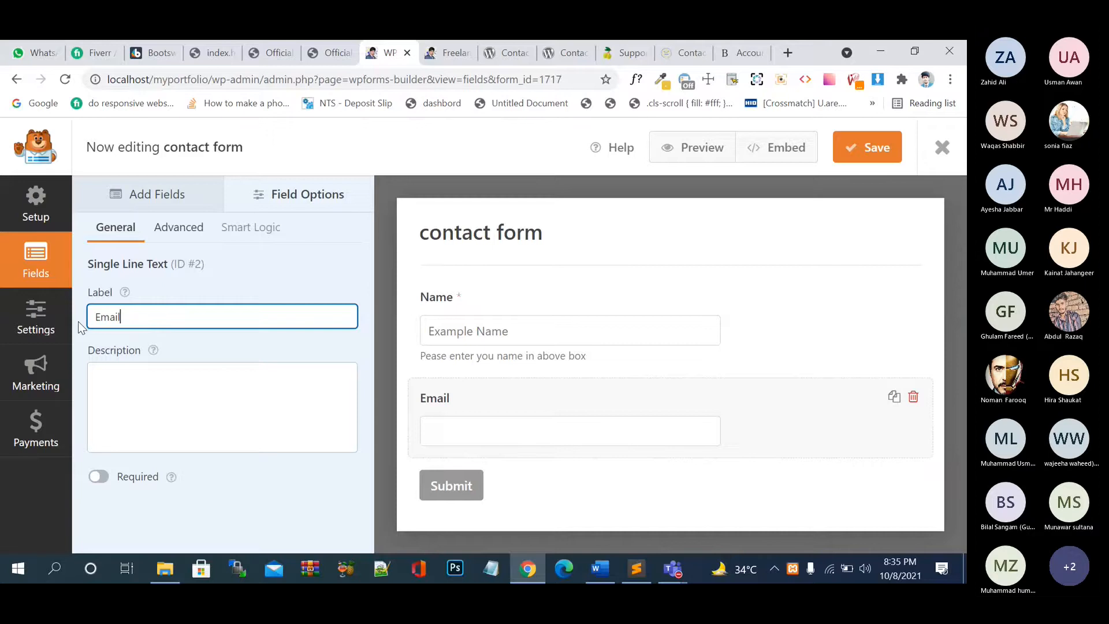
key("Tab")
left_click(98, 477)
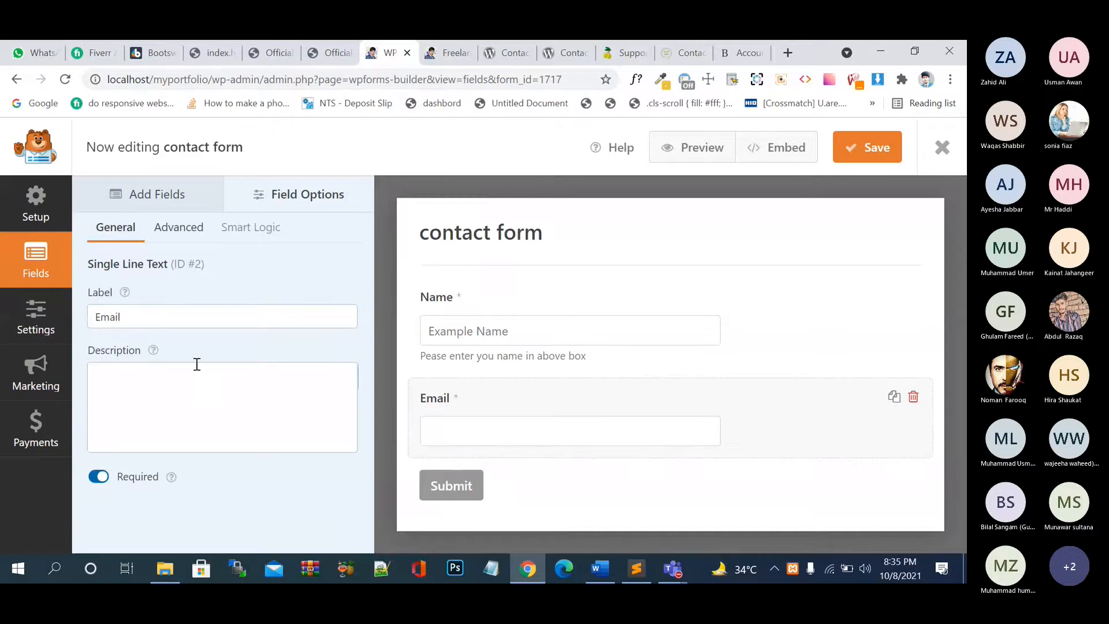
- Try a Small field size for Email, then keep it at Medium
left_click(185, 227)
left_click(219, 319)
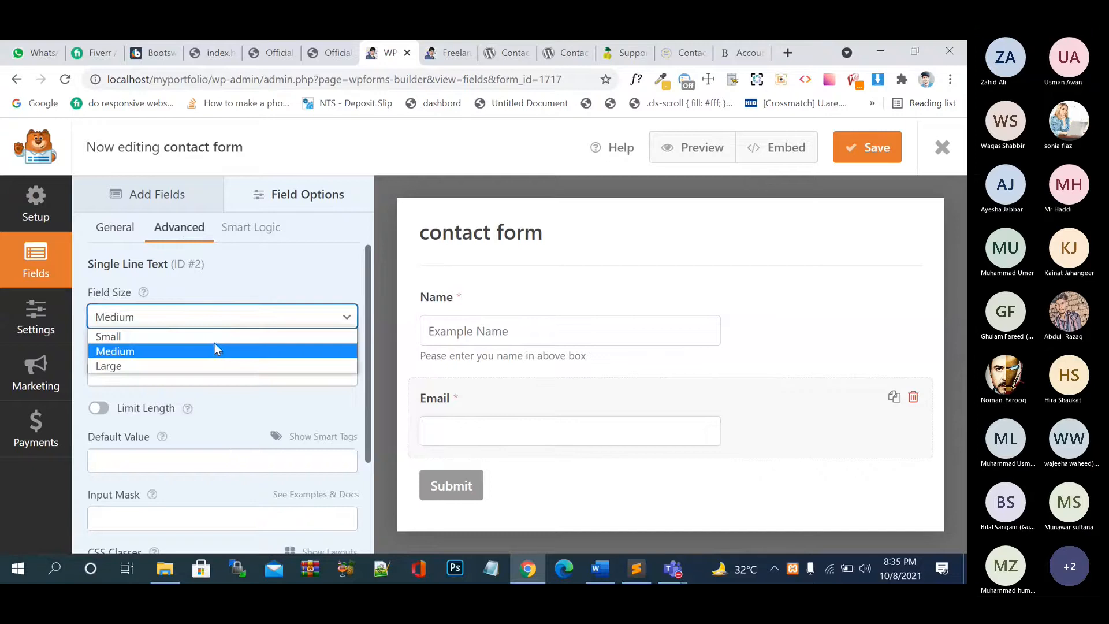
left_click(215, 337)
left_click(217, 329)
left_click(209, 350)
- Give the Email field an example e-mail placeholder and bring up its Input Mask option
left_click(227, 374)
type("joh")
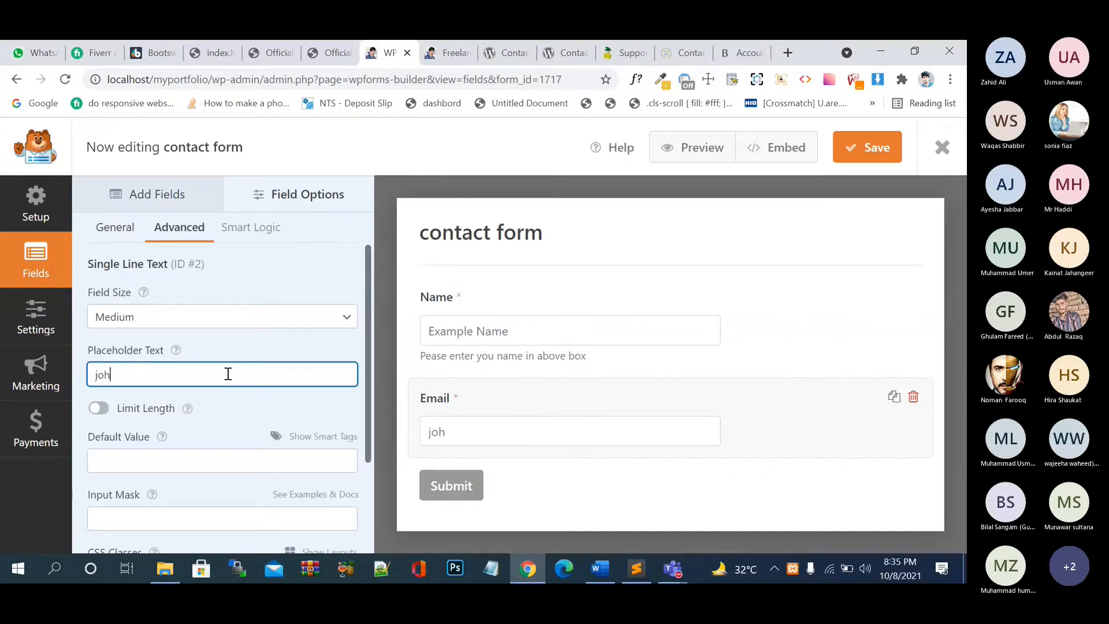
type("ndoe@gmail")
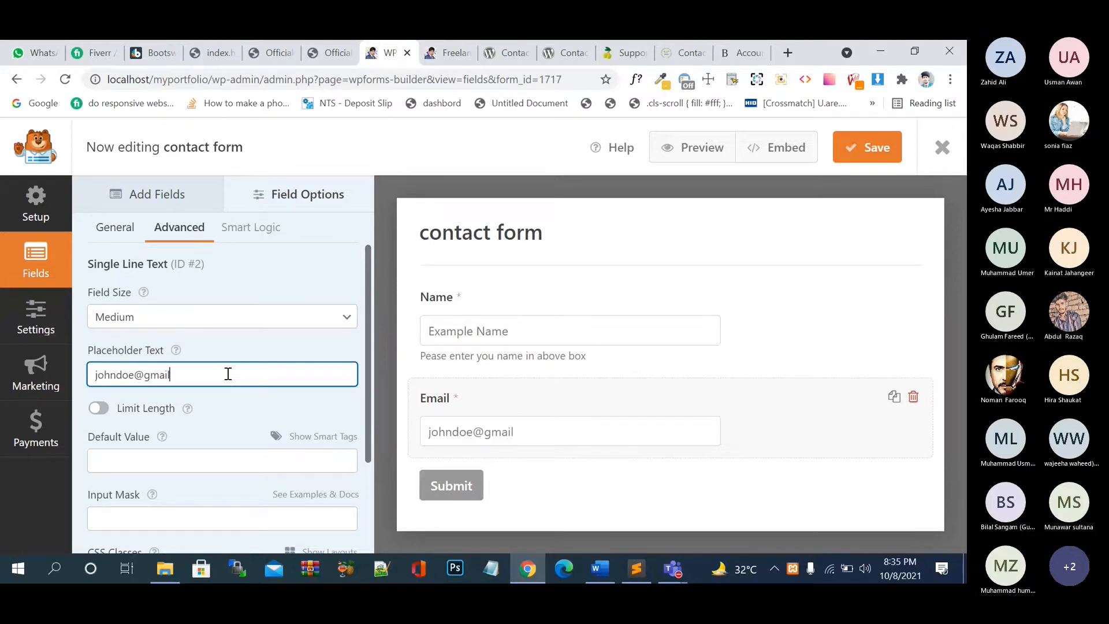
key("BackSpace")
key("BackSpace")
key("BackSpace")
key("BackSpace")
key("BackSpace")
key("BackSpace")
type("xyz.com")
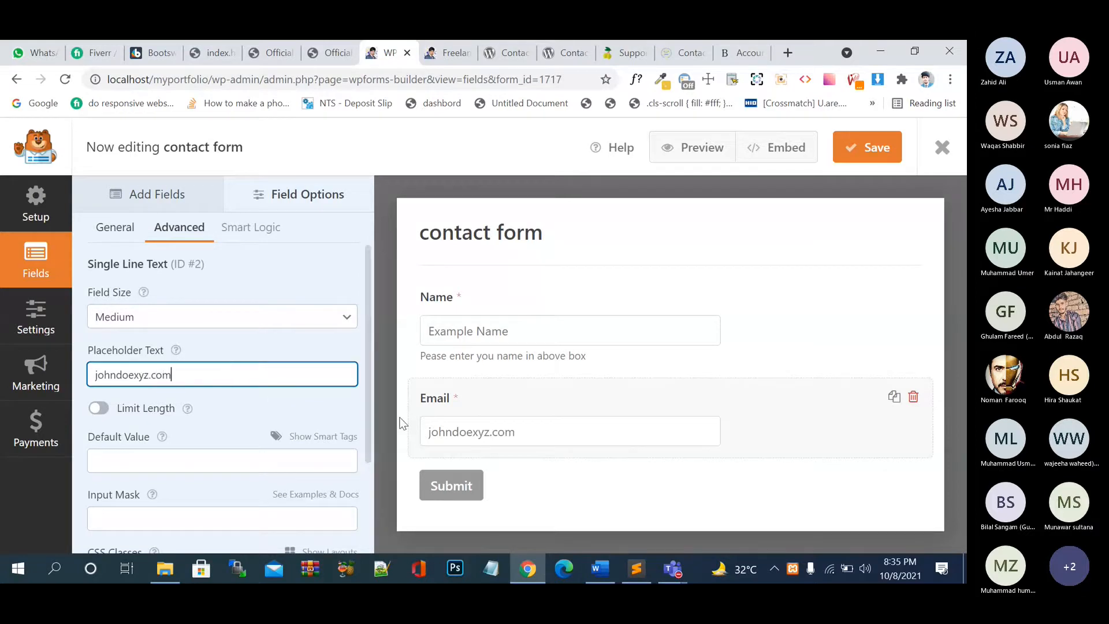
left_click(129, 376)
type("@")
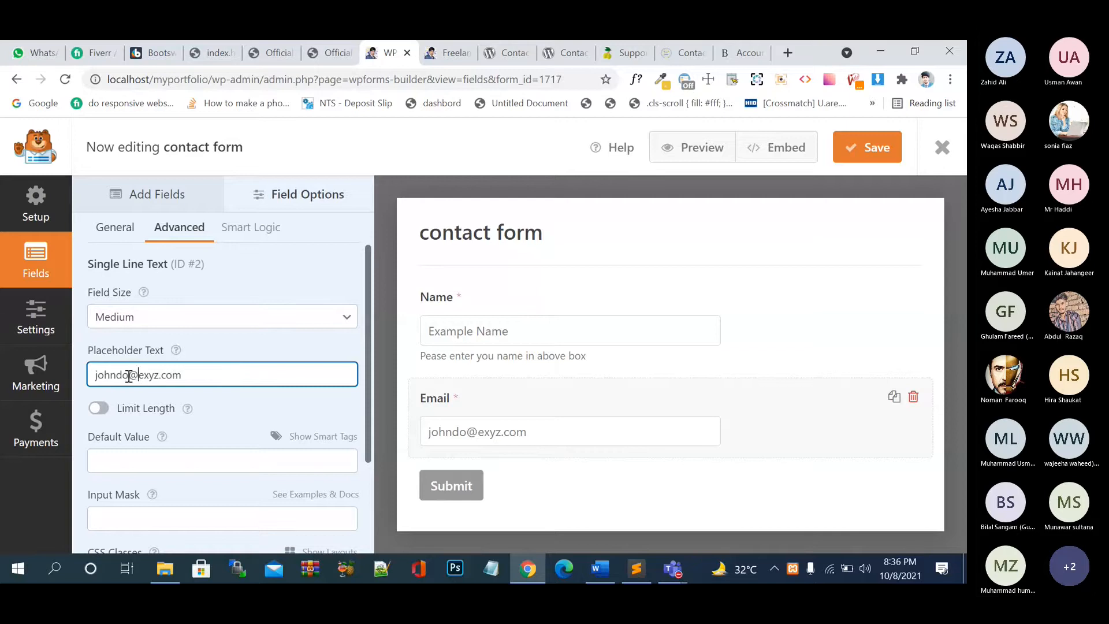
scroll(189, 421, "down", 1)
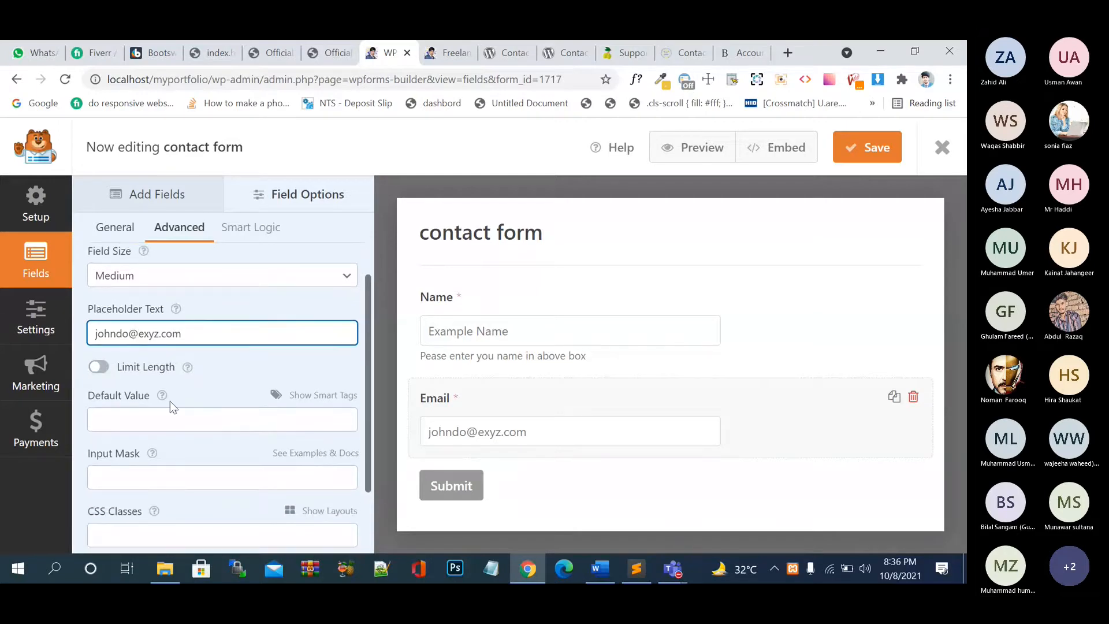
scroll(170, 401, "down", 2)
left_click(198, 392)
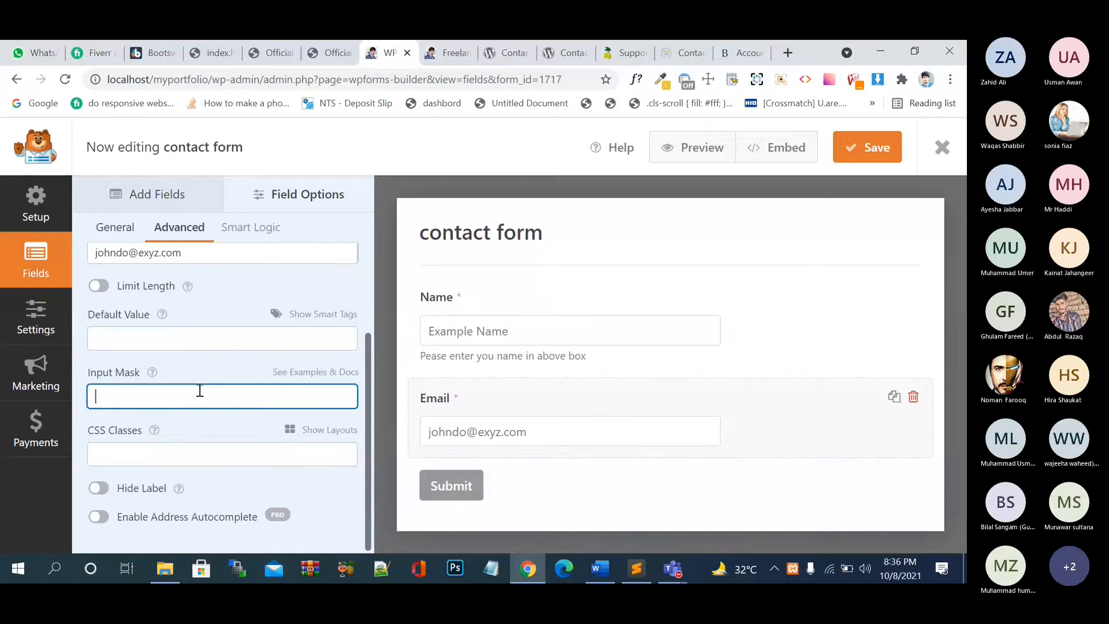
- Open the input mask and smart tags help pages in new tabs and read the custom input masks documentation
right_click(313, 376)
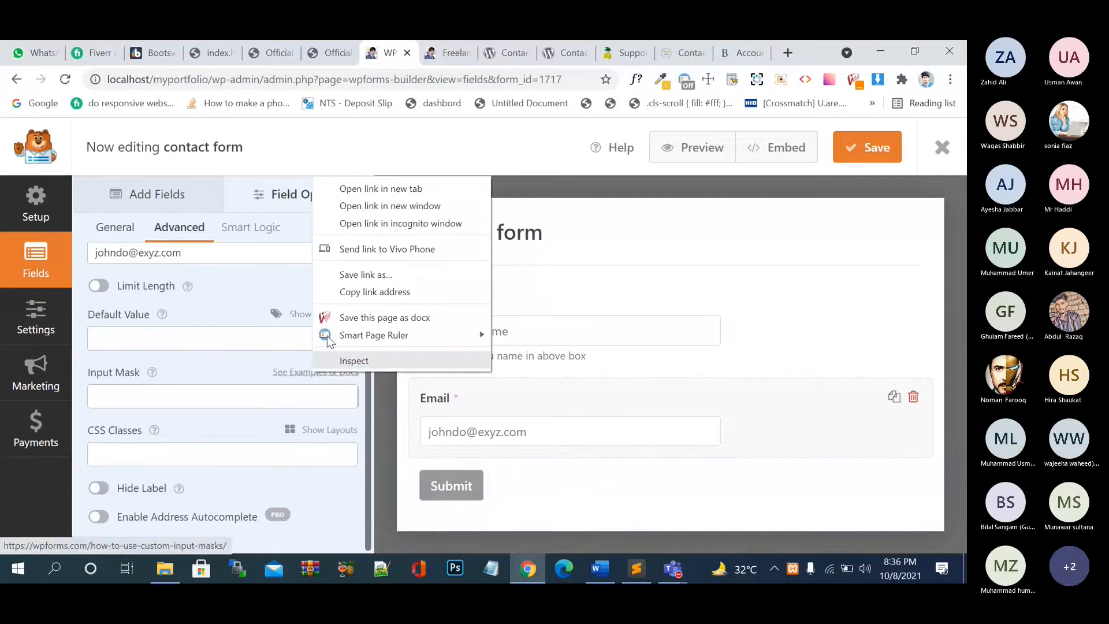
left_click(353, 190)
right_click(326, 316)
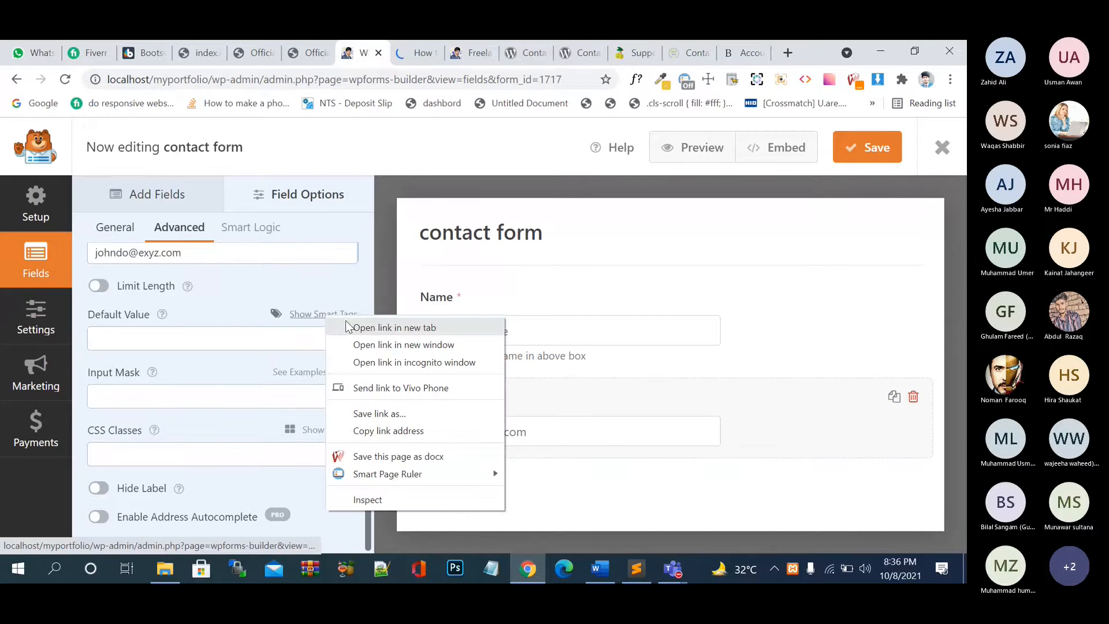
left_click(348, 327)
left_click(387, 51)
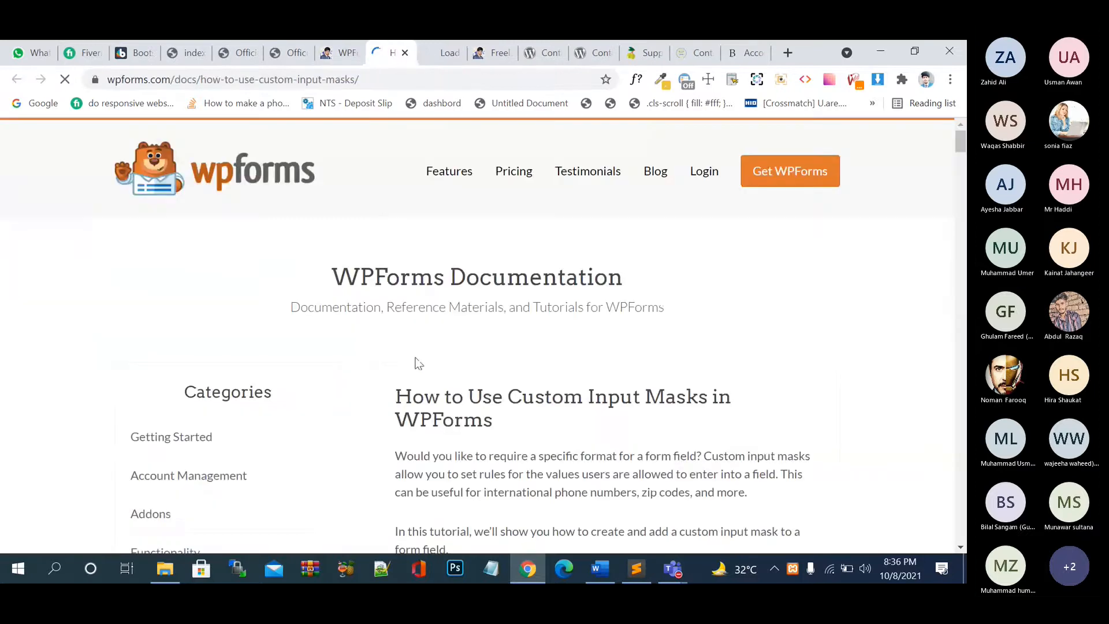
scroll(417, 358, "down", 2)
scroll(416, 359, "down", 2)
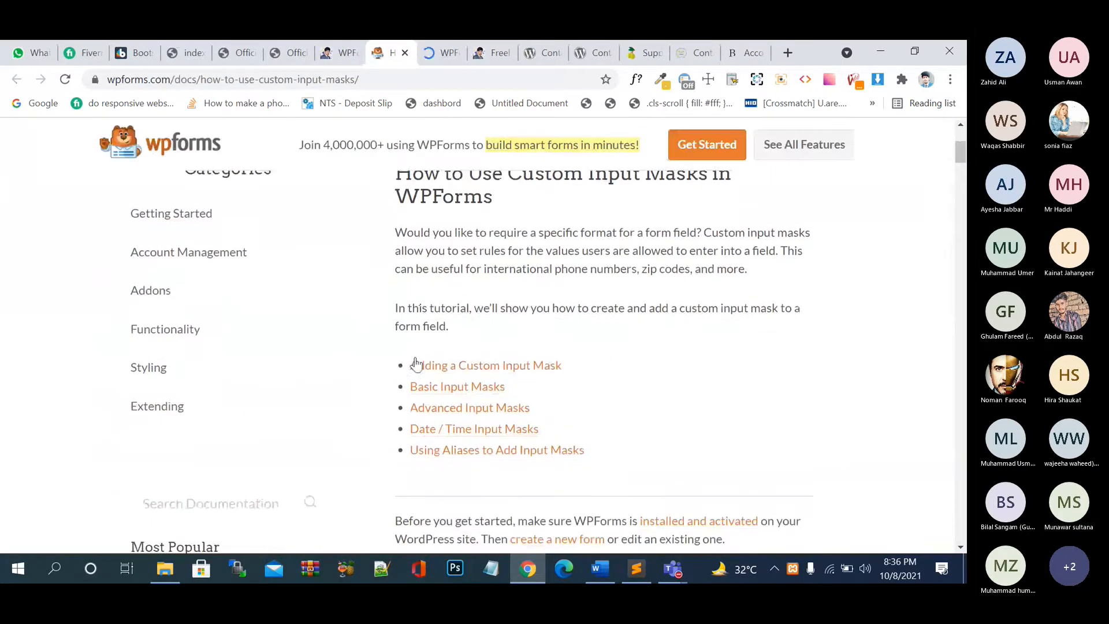
scroll(415, 362, "down", 1)
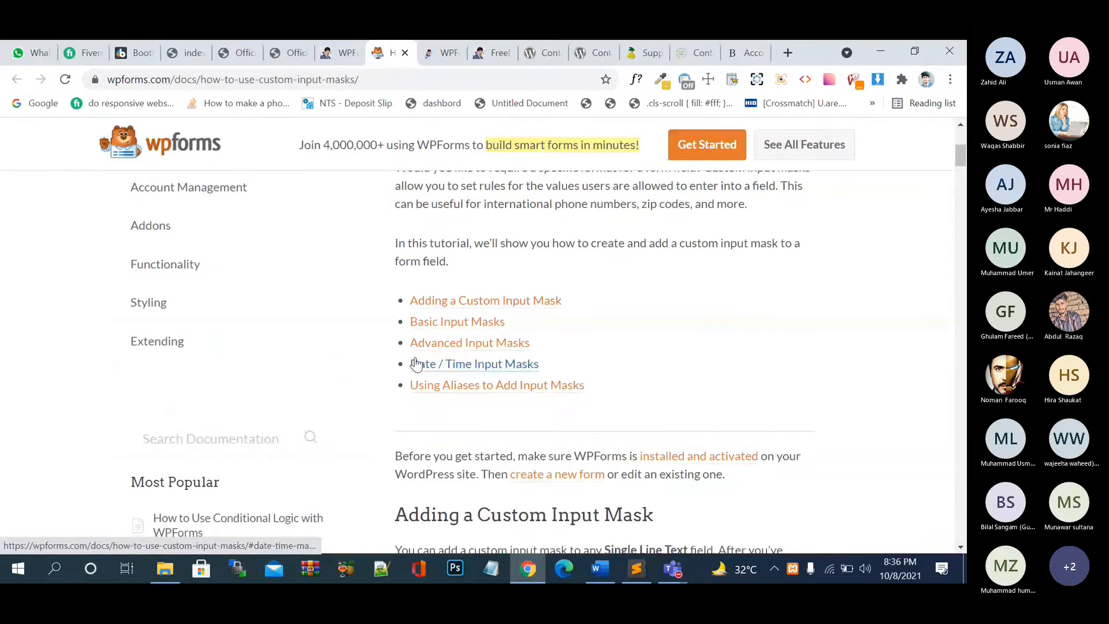
- Close the documentation tab and the duplicate form builder tab, returning to the contact form builder
left_click(405, 54)
left_click(442, 53)
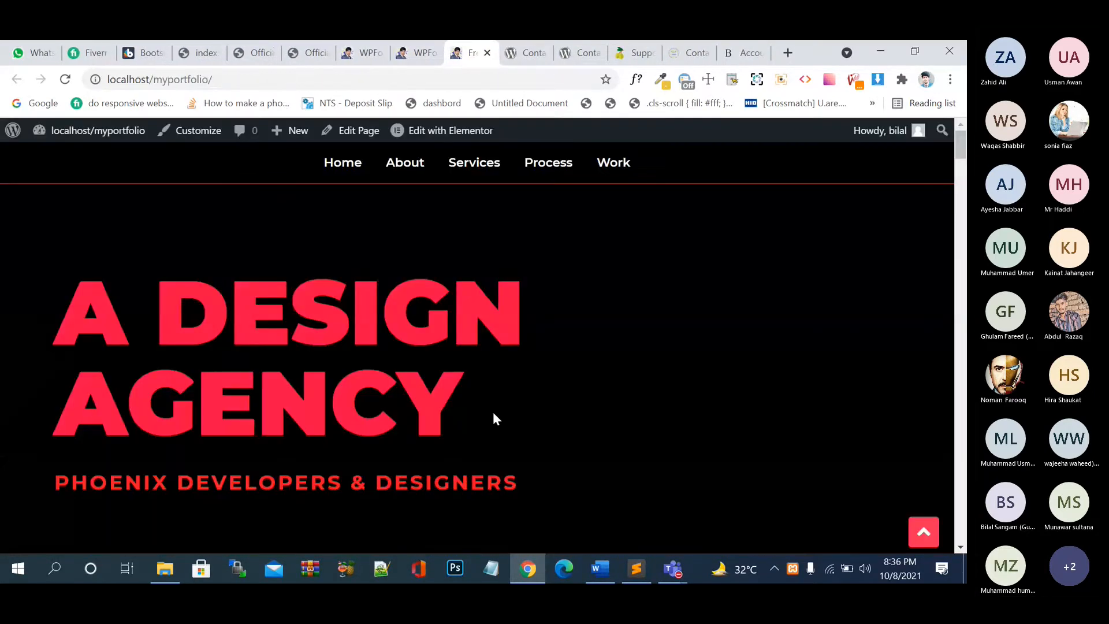
left_click(419, 46)
left_click(307, 61)
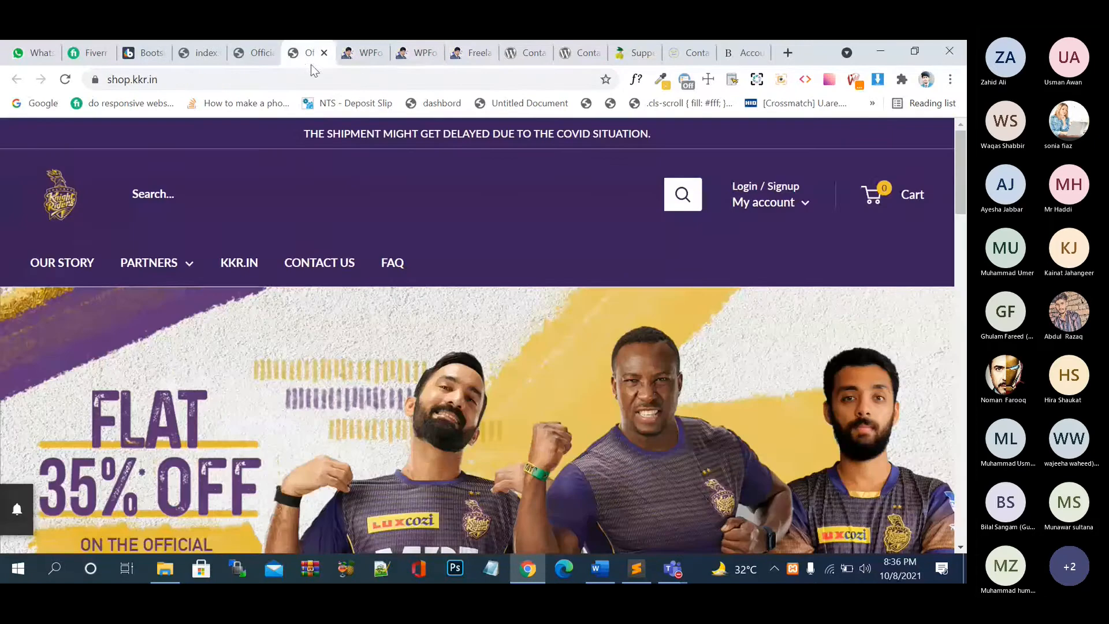
left_click(368, 55)
left_click(419, 60)
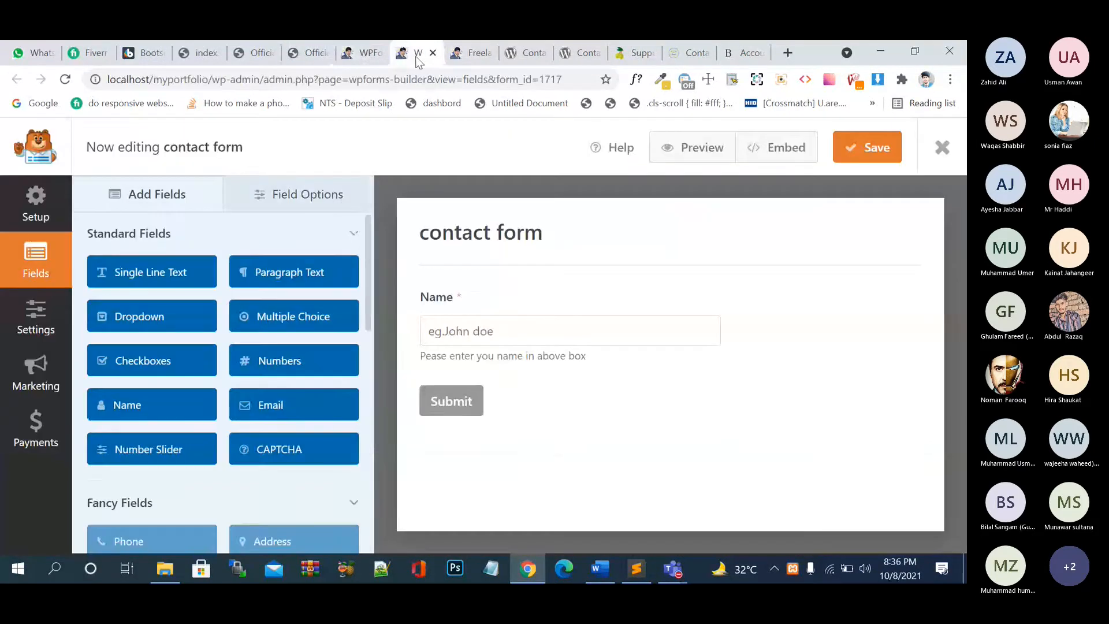
left_click(364, 53)
left_click(415, 53)
left_click(354, 51)
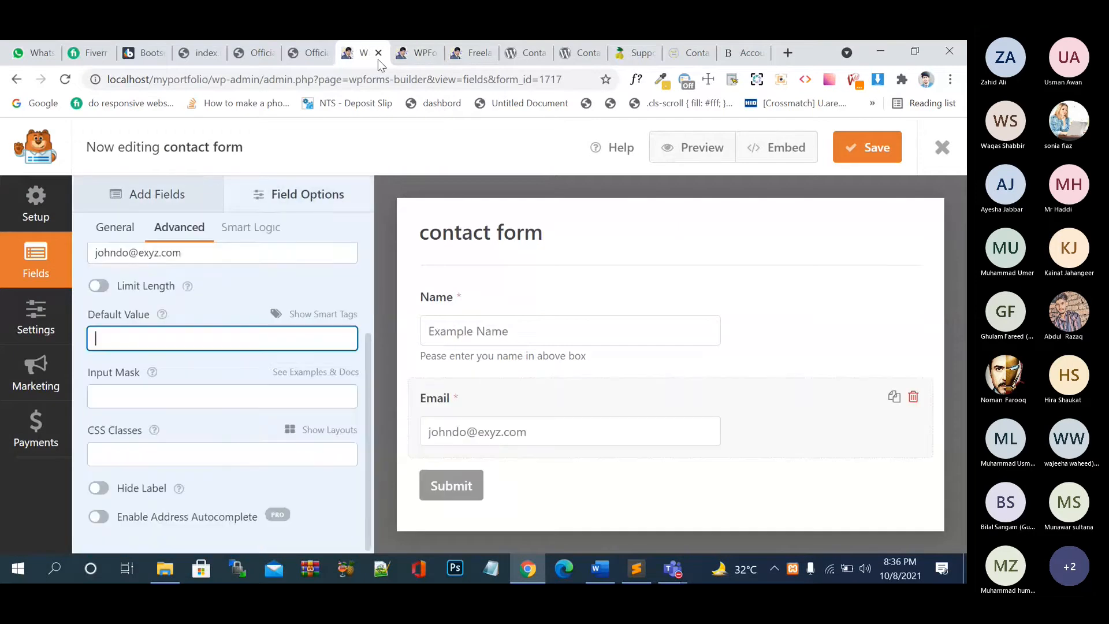
left_click(408, 59)
left_click(433, 53)
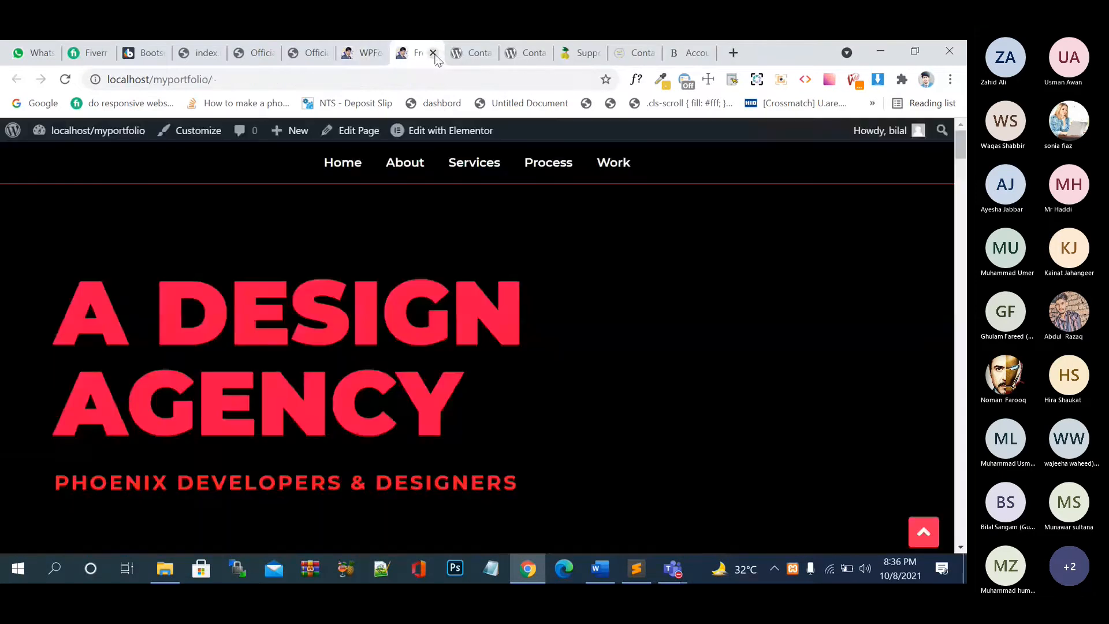
left_click(368, 54)
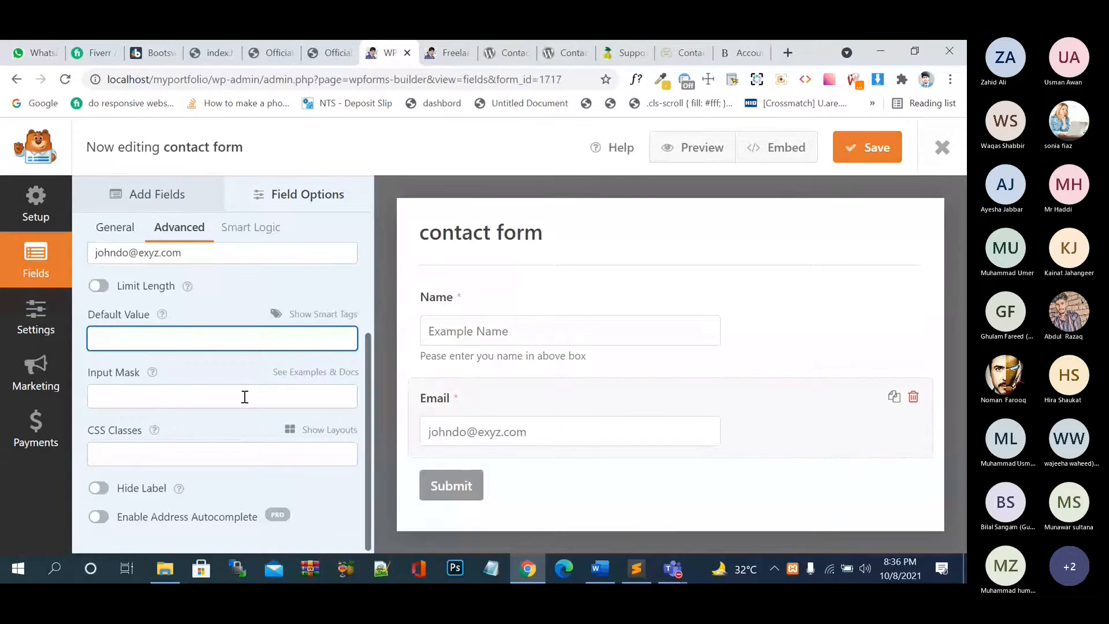
- Apply a two-column layout to Email, placing it in the left half
scroll(241, 403, "up", 2)
scroll(241, 403, "down", 2)
left_click(149, 450)
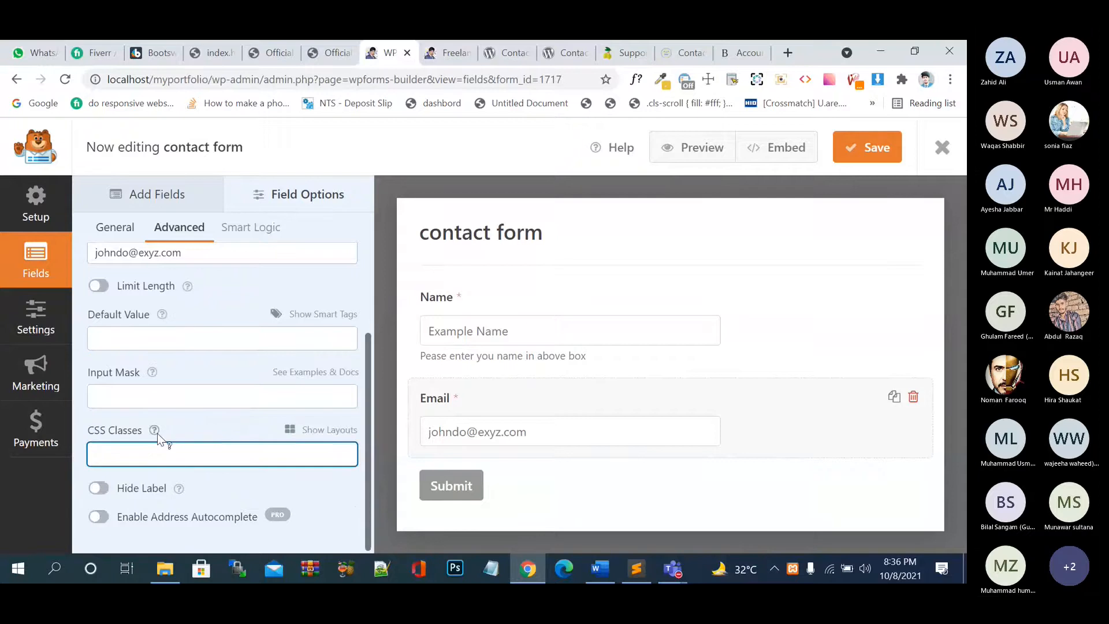
mouse_move(161, 438)
left_click(292, 430)
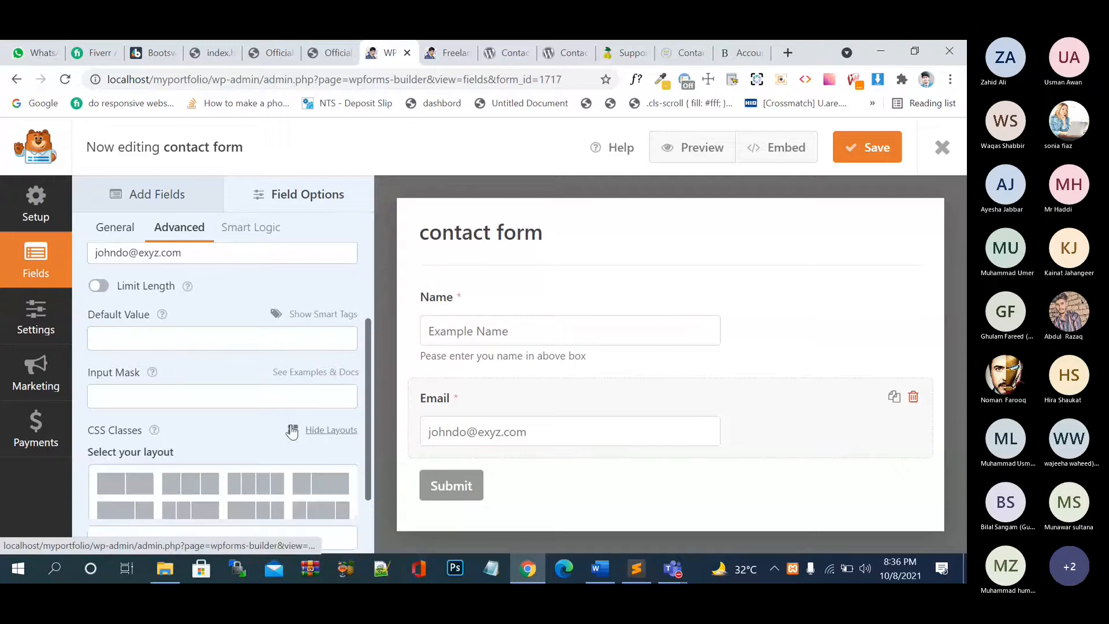
scroll(242, 415, "down", 2)
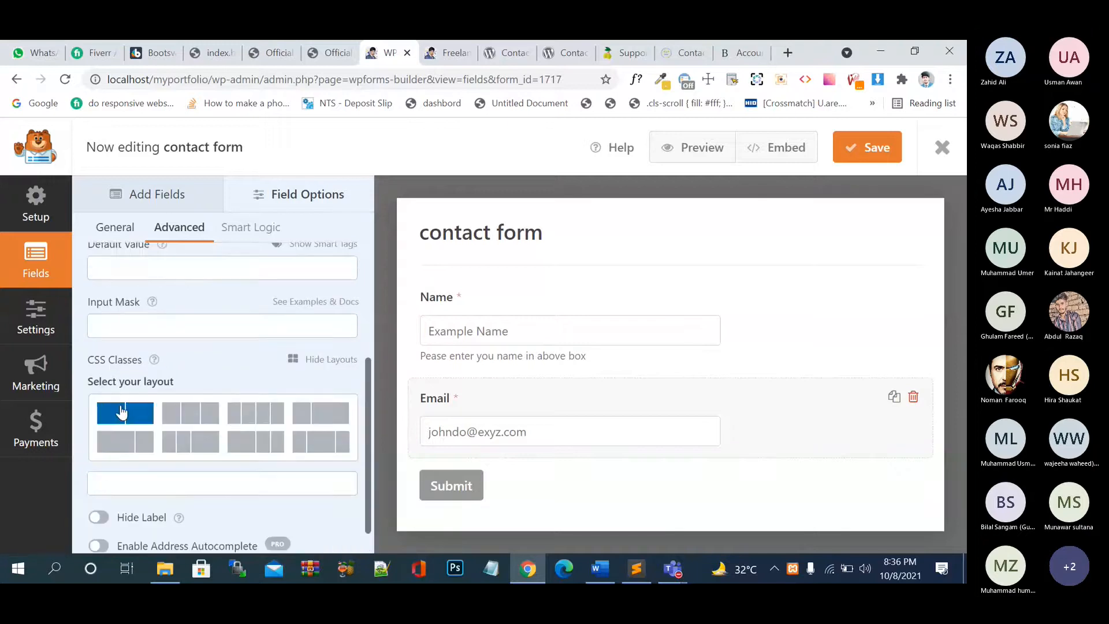
left_click(121, 411)
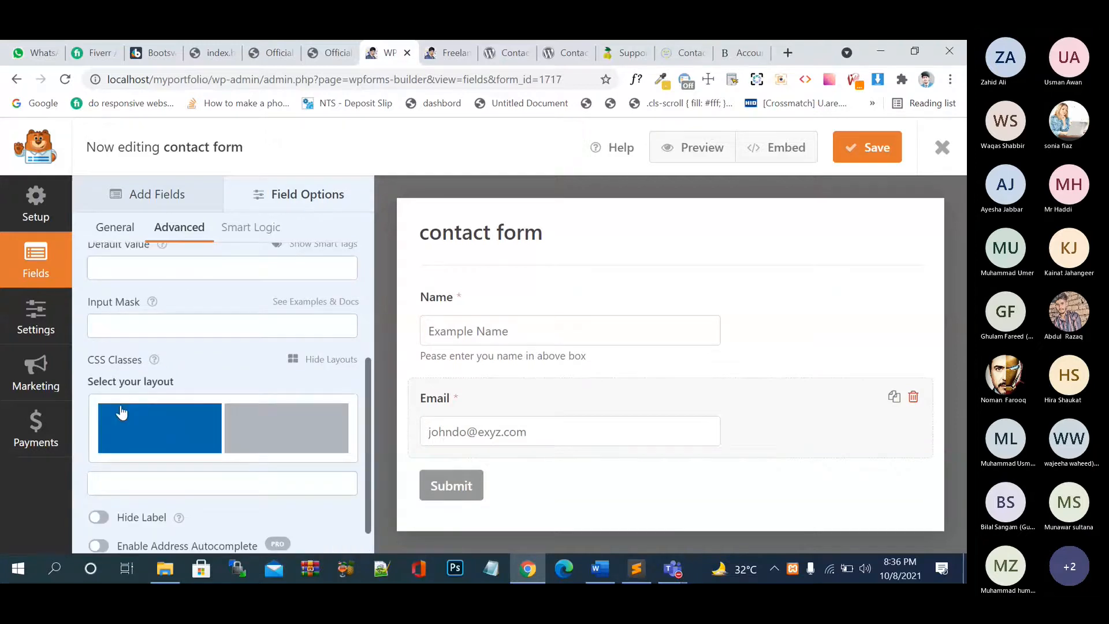
left_click(172, 439)
- Revisit the two-column layout, then clear the layout classes from Email's CSS Classes box
left_click(338, 428)
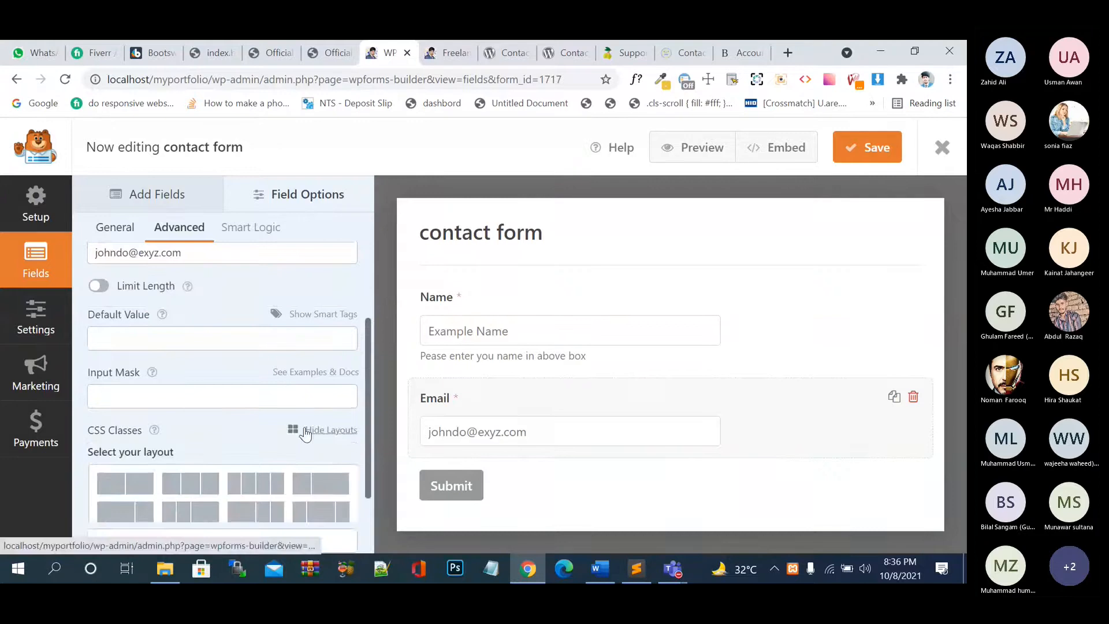
scroll(237, 438, "down", 2)
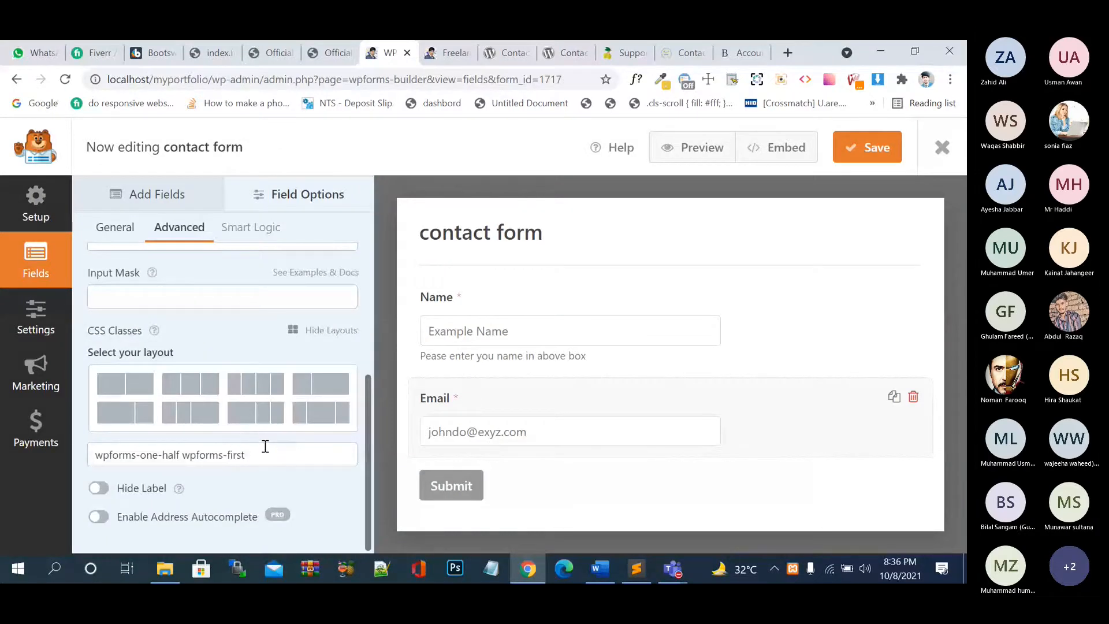
left_click(156, 393)
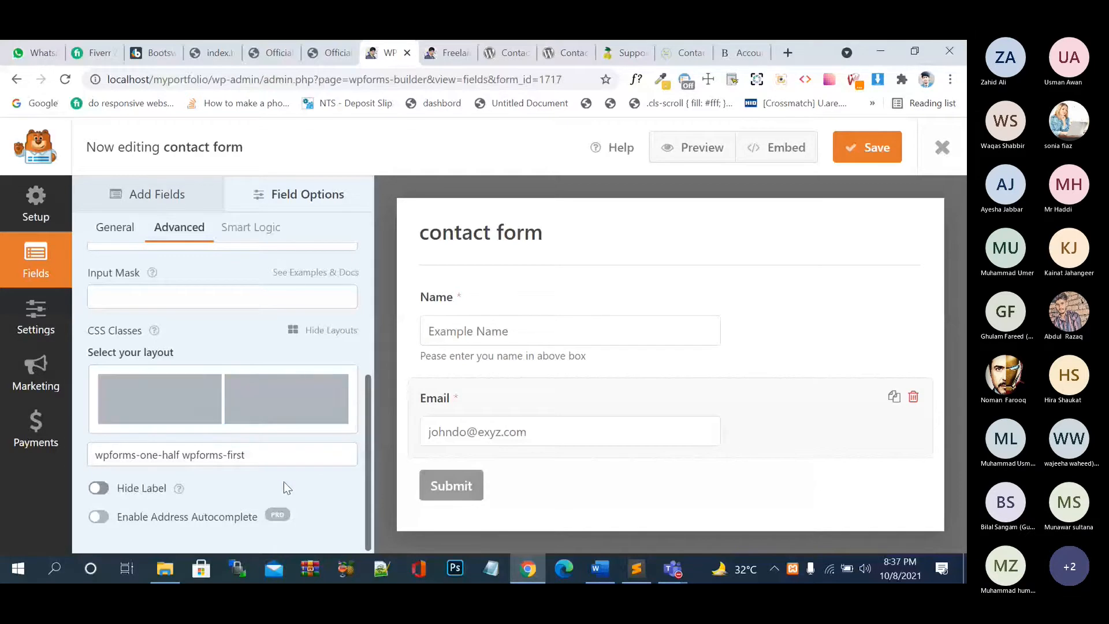
left_click(296, 340)
left_click_drag(265, 446, 84, 460)
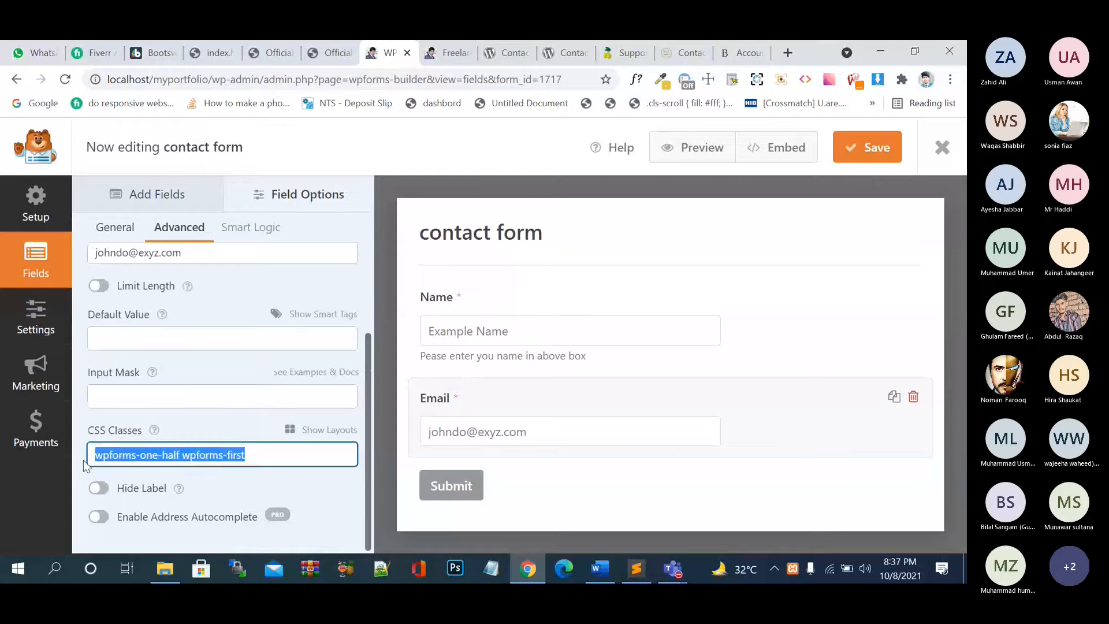
key("BackSpace")
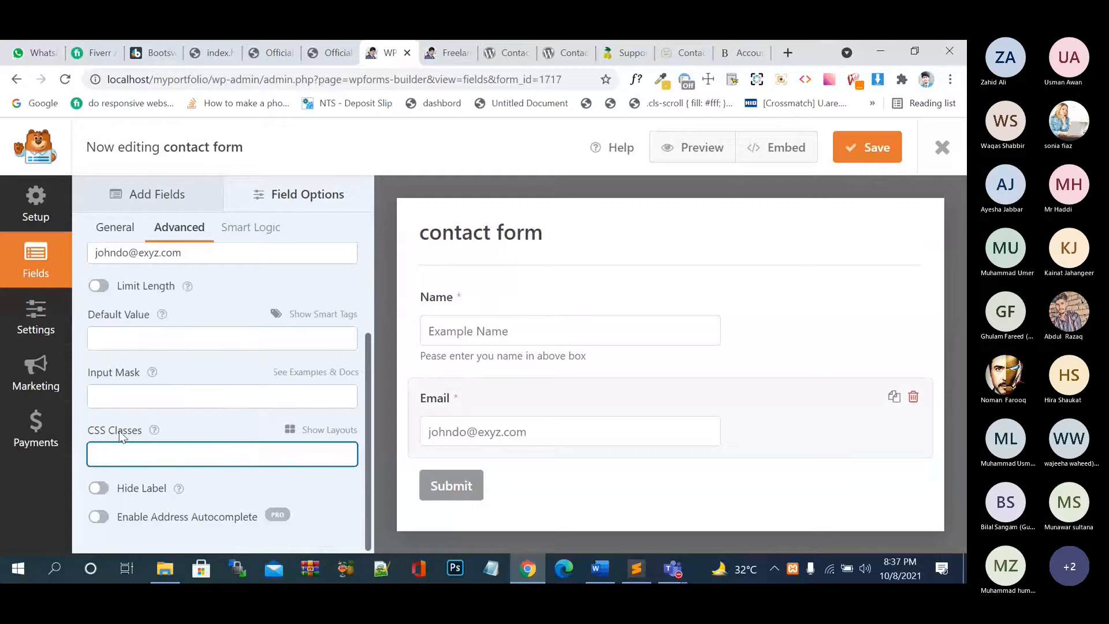
- Drag a Single Line Text field into the form from the Add Fields list
left_click(150, 194)
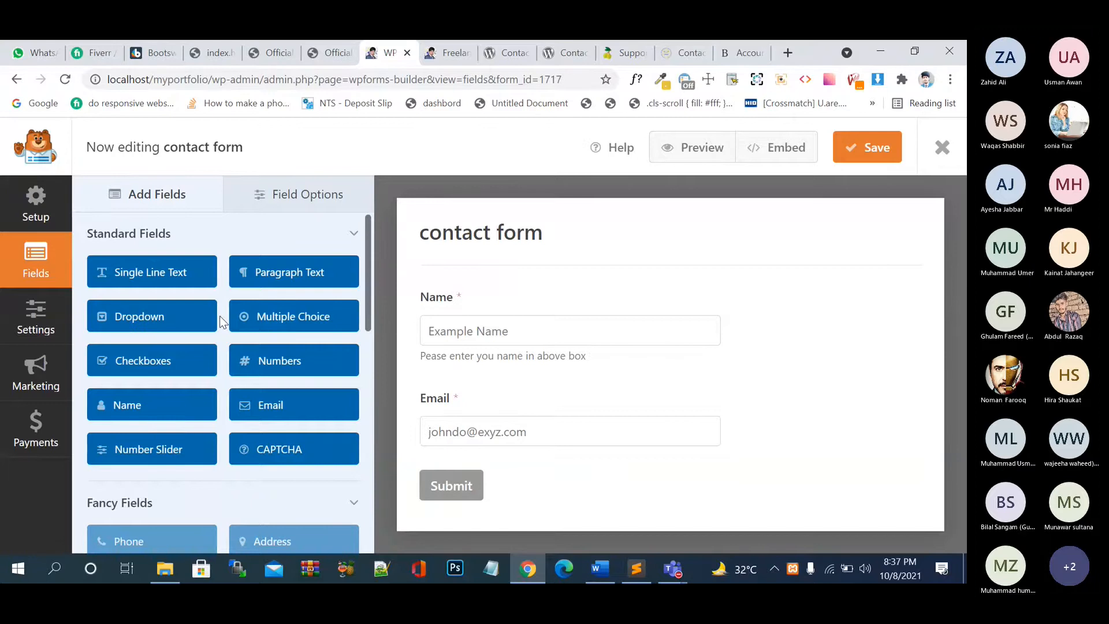
scroll(231, 340, "down", 1)
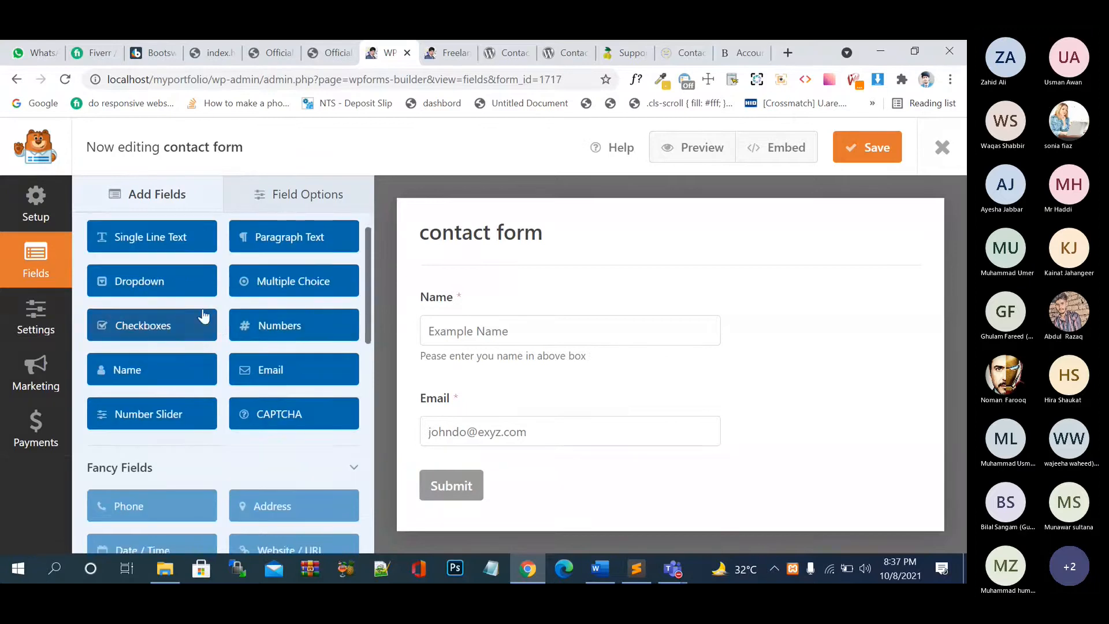
mouse_move(147, 243)
left_mouse_down()
mouse_move(578, 399)
mouse_move(283, 260)
mouse_move(139, 237)
left_mouse_up()
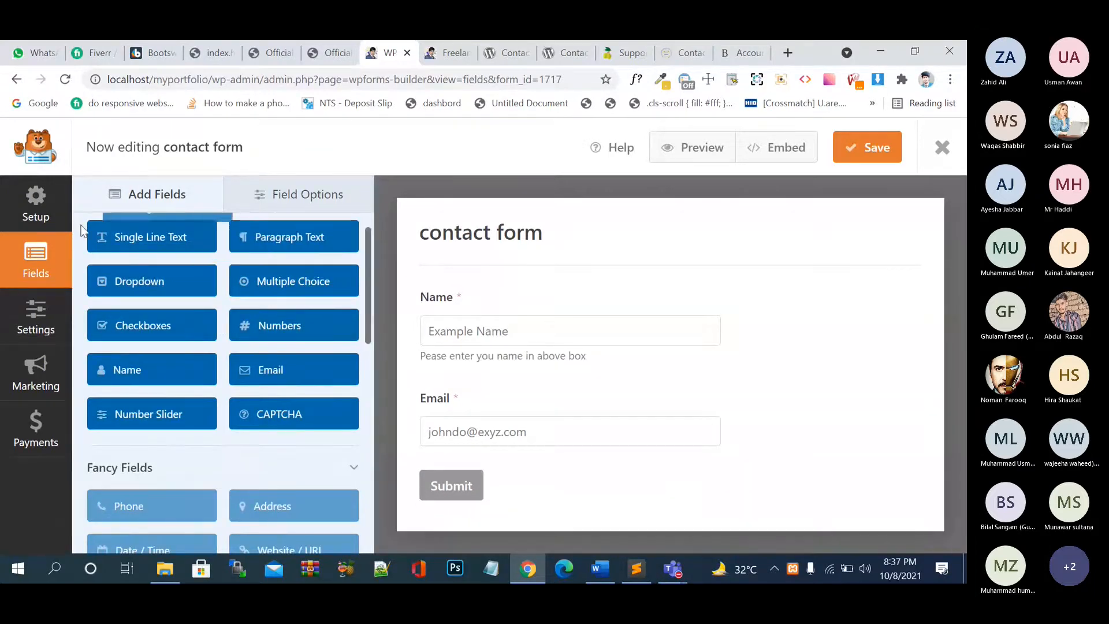
- Add a Single Line Text field below Email, label it 'Phone' and make it required
left_click(132, 237)
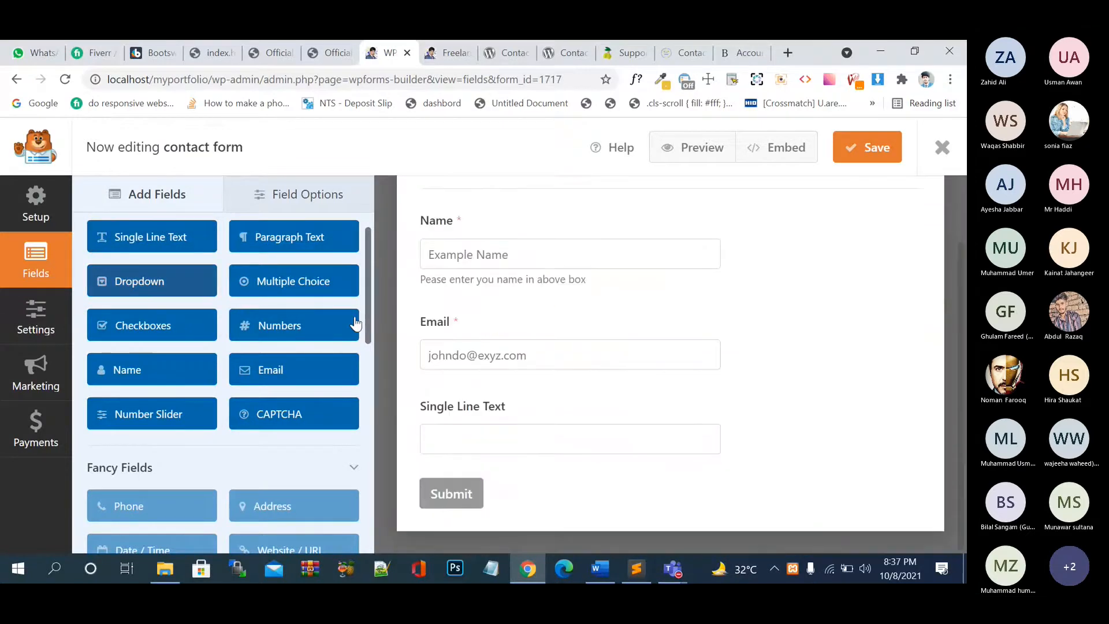
left_click(488, 414)
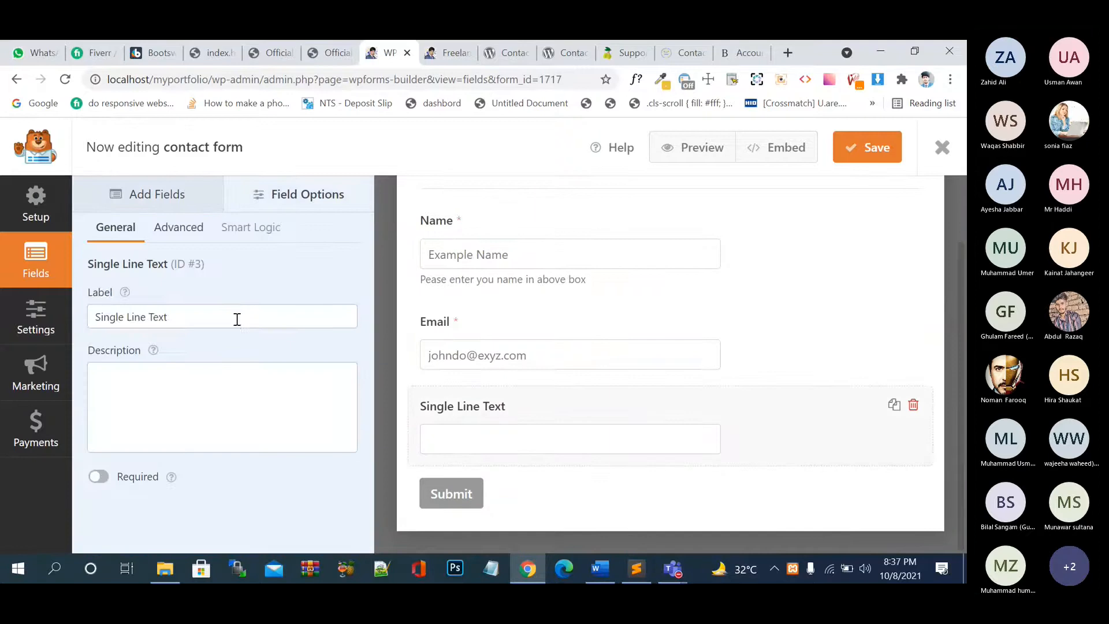
left_click_drag(236, 318, 88, 317)
type("Phone")
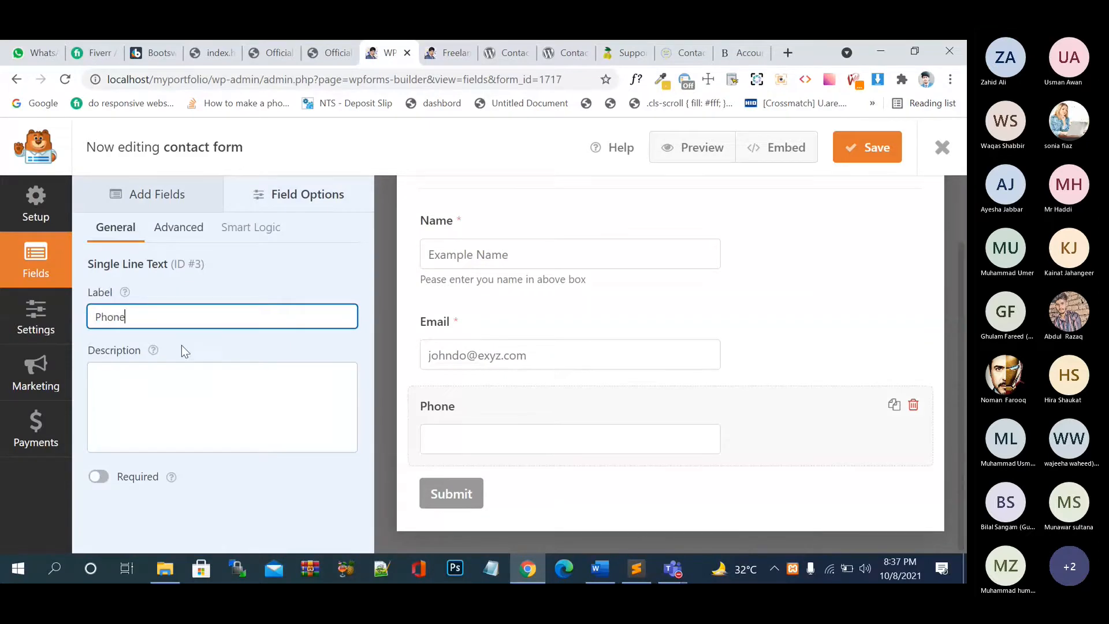
left_click(103, 478)
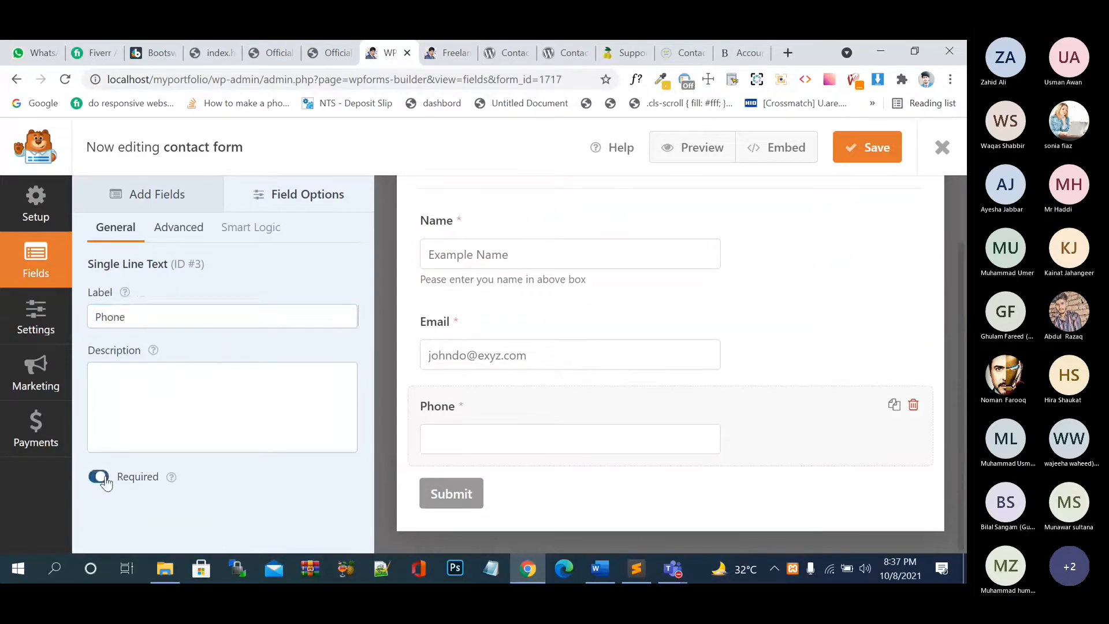
- Limit the Phone field to 11 characters and give it a sample phone number placeholder
left_click(186, 229)
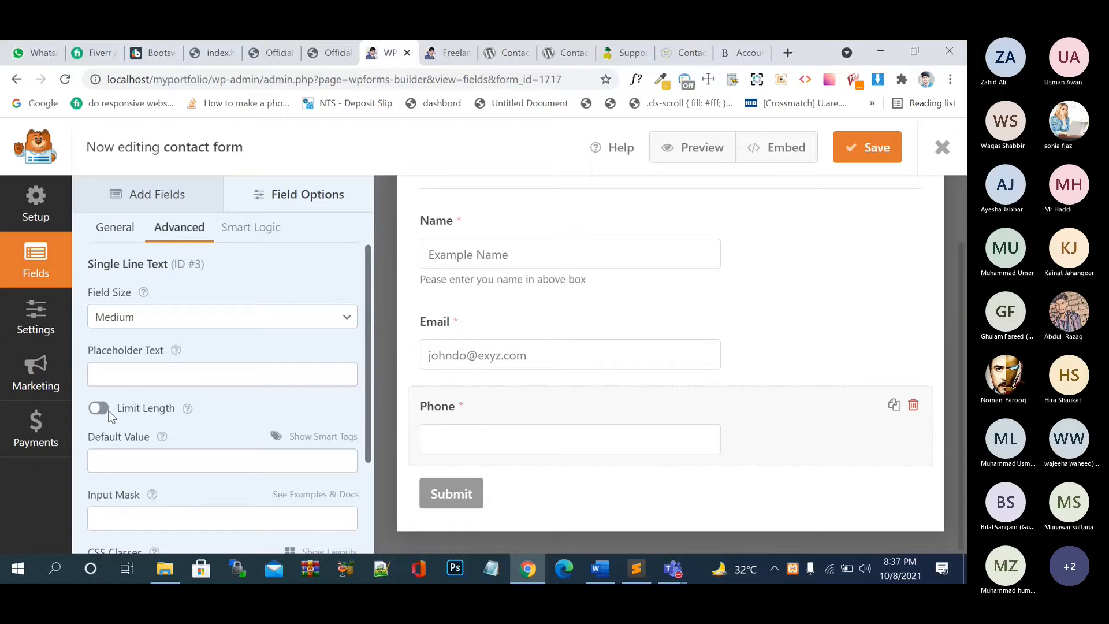
left_click(98, 409)
left_click(159, 375)
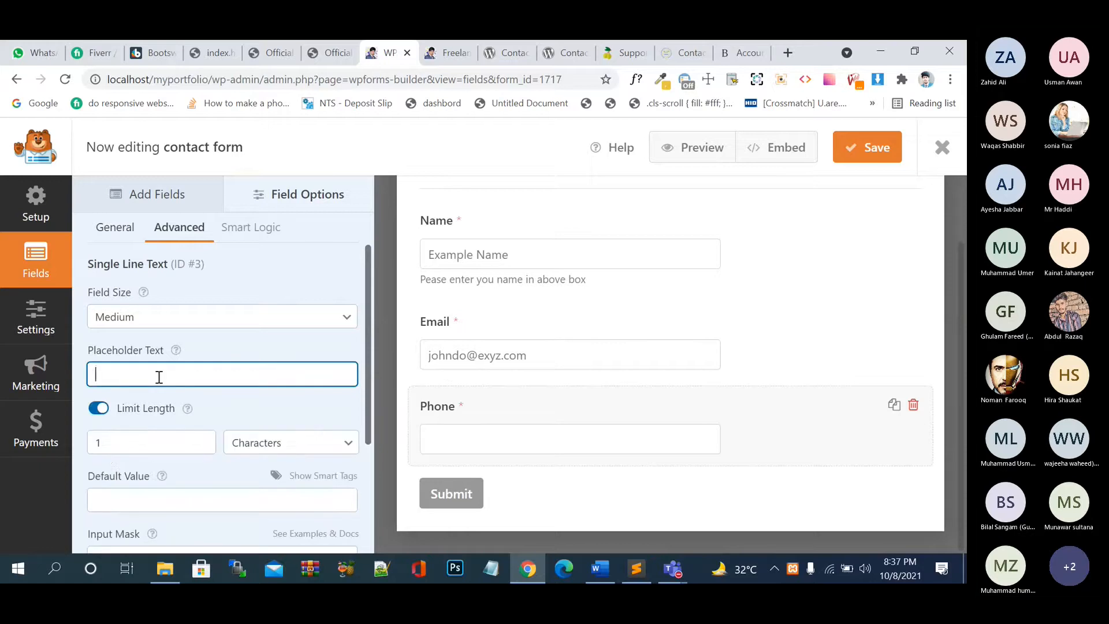
left_click(167, 439)
key("BackSpace")
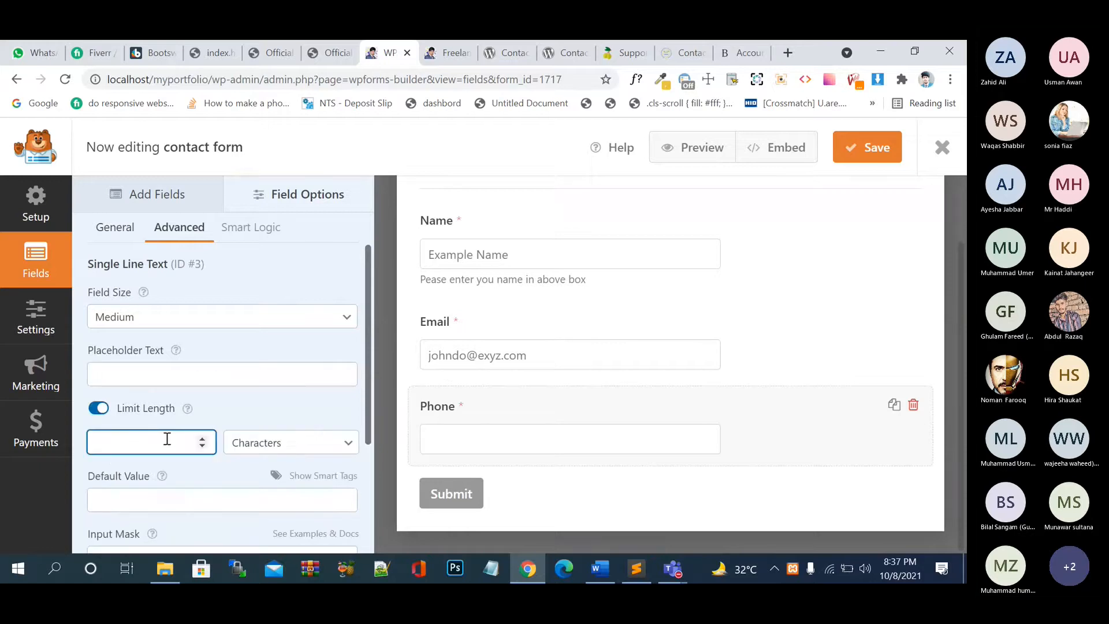
type("11")
left_click(179, 377)
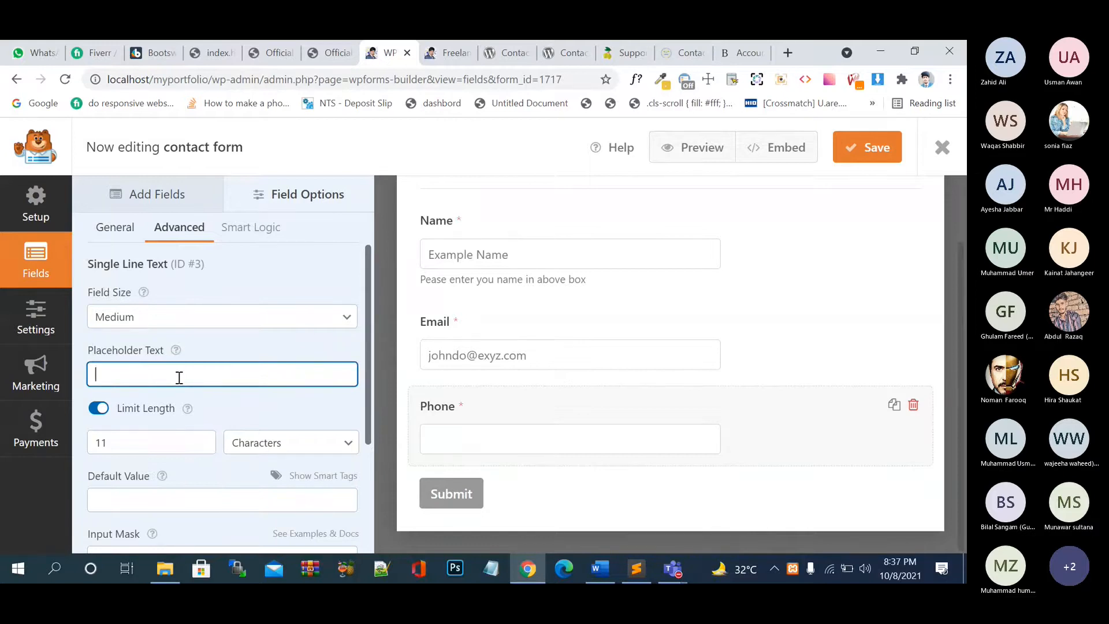
type("02929292929292")
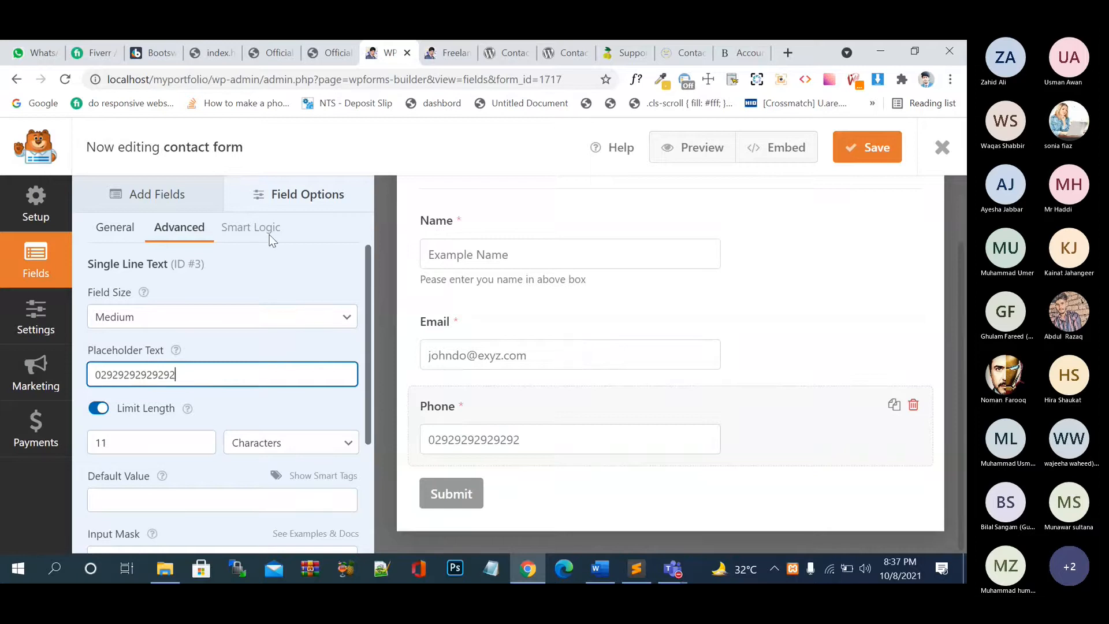
- Review the Name field's advanced and general settings, then return to the Add Fields list
left_click(183, 198)
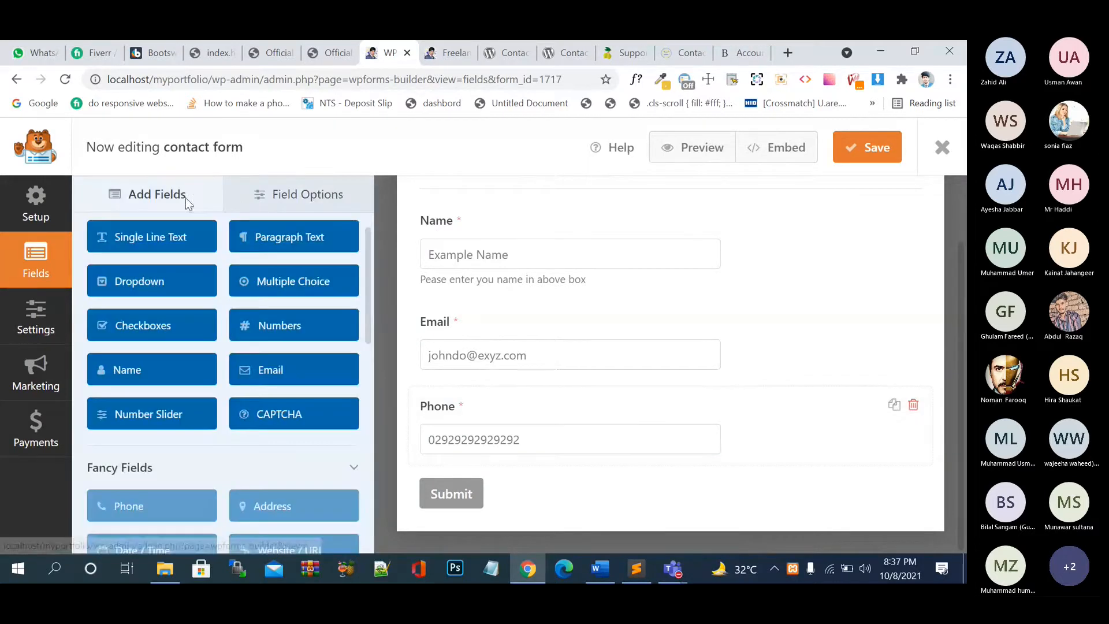
left_click(239, 205)
left_click(183, 232)
scroll(191, 384, "down", 3)
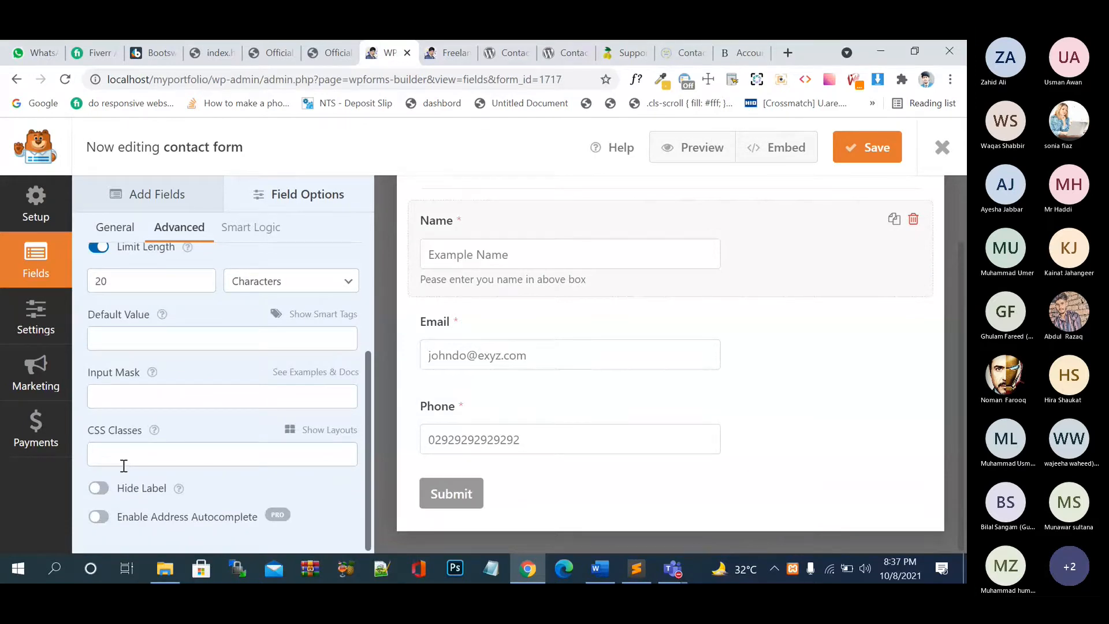
scroll(193, 411, "up", 3)
left_click(123, 237)
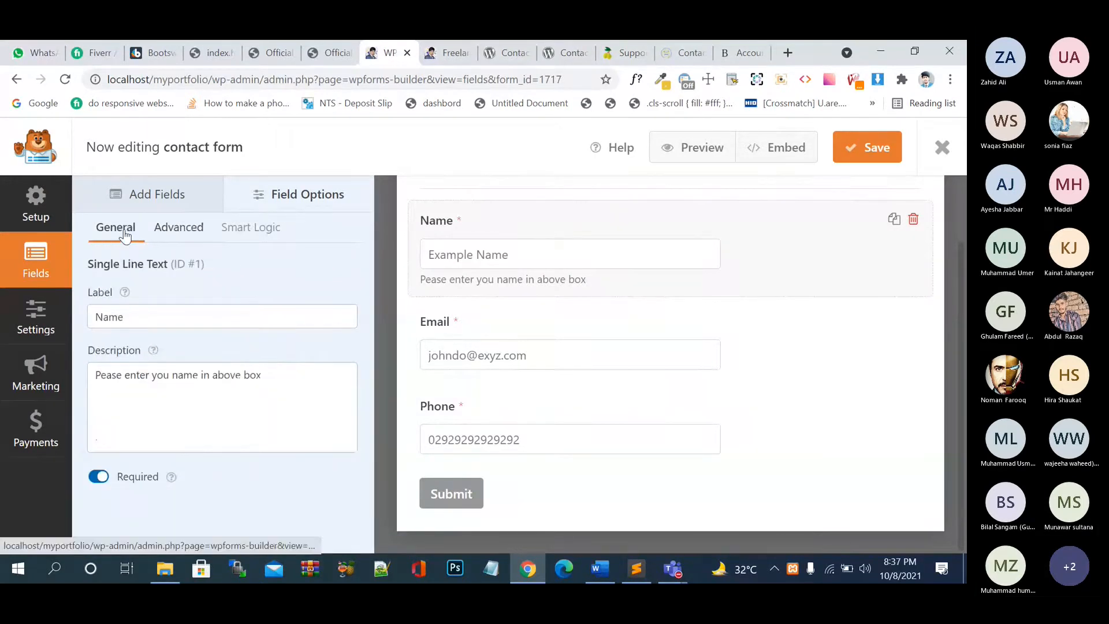
left_click(169, 203)
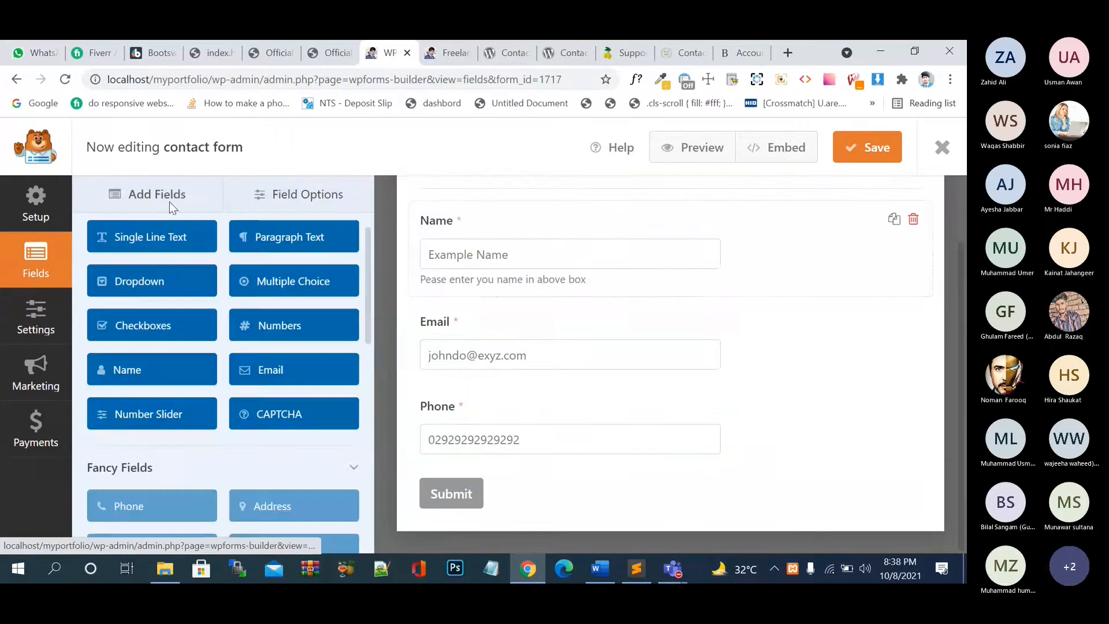
- Add a Paragraph Text field below Phone and relabel it 'Message'
left_click(281, 238)
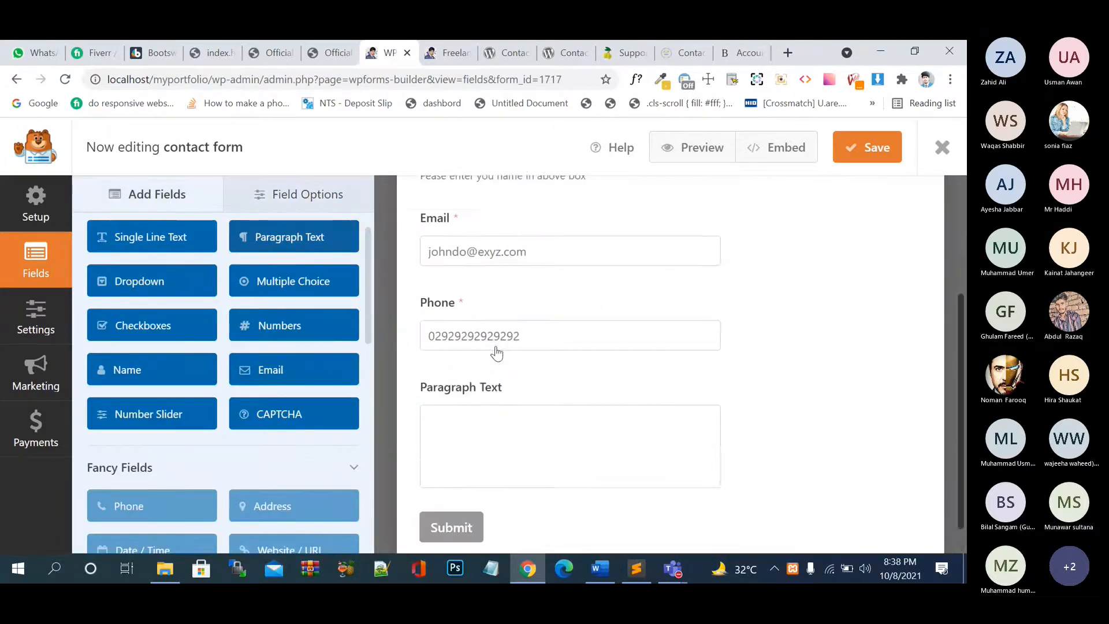
left_click(560, 421)
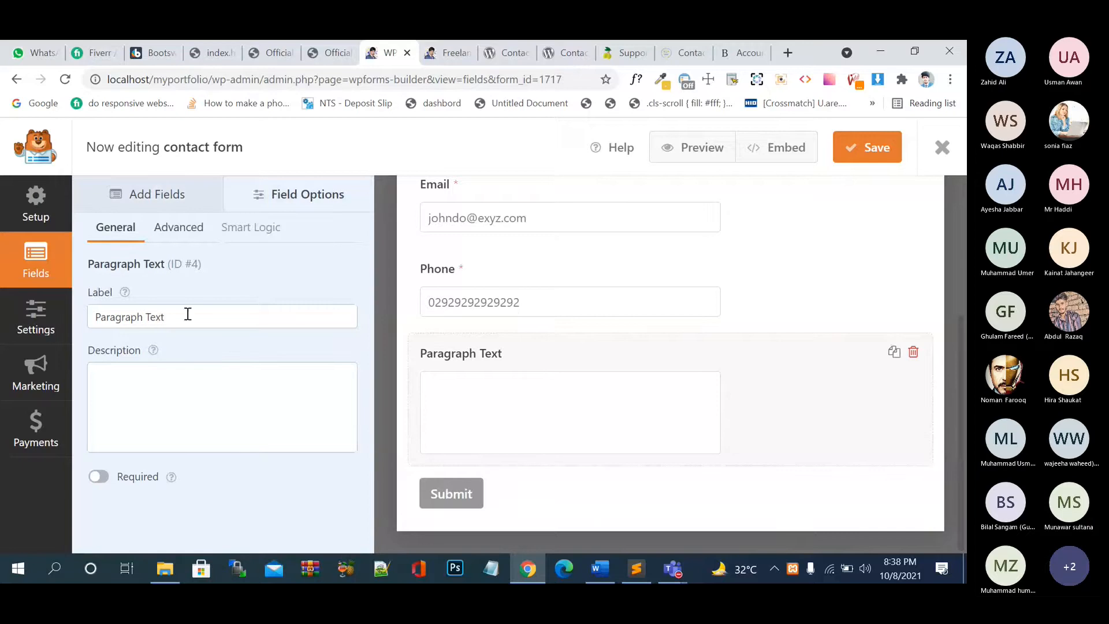
left_click_drag(188, 314, 89, 313)
type("Me")
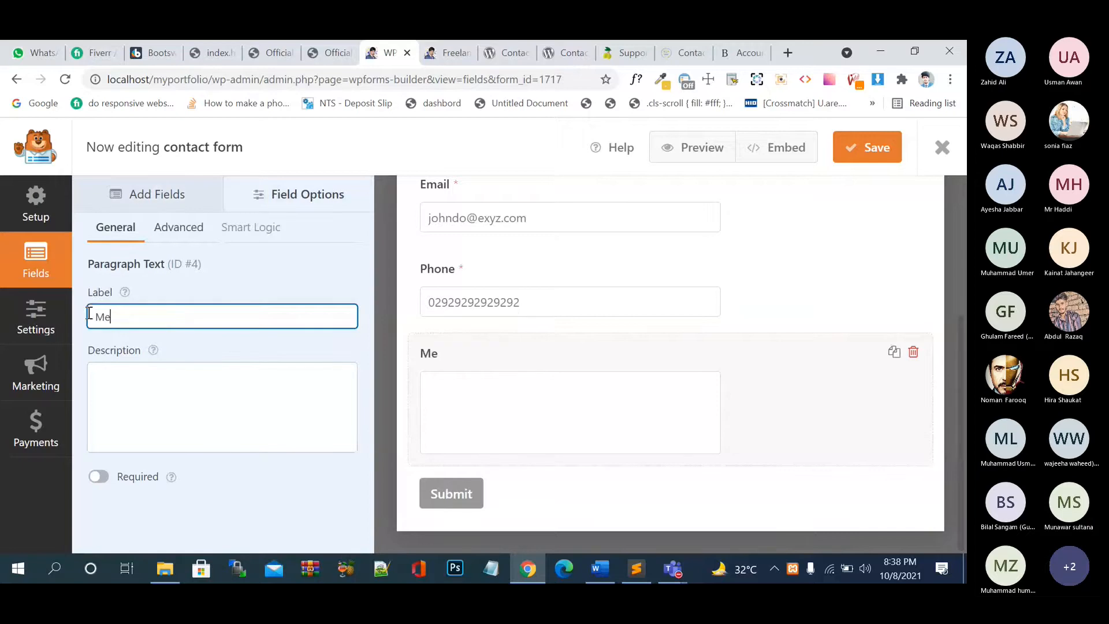
type("ssage")
left_click(150, 407)
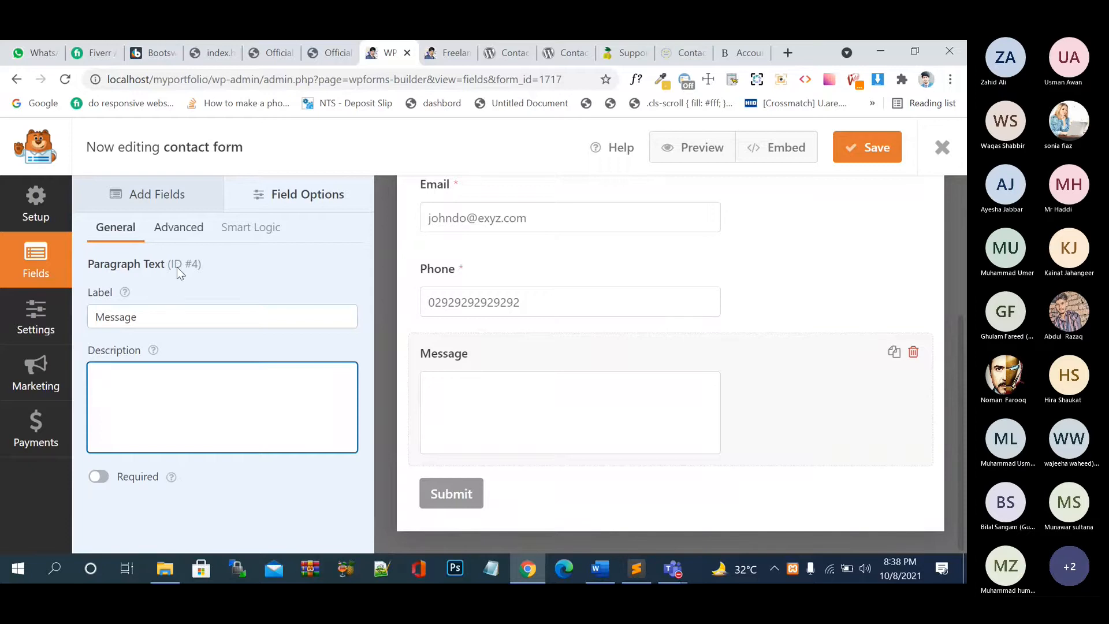
left_click(101, 473)
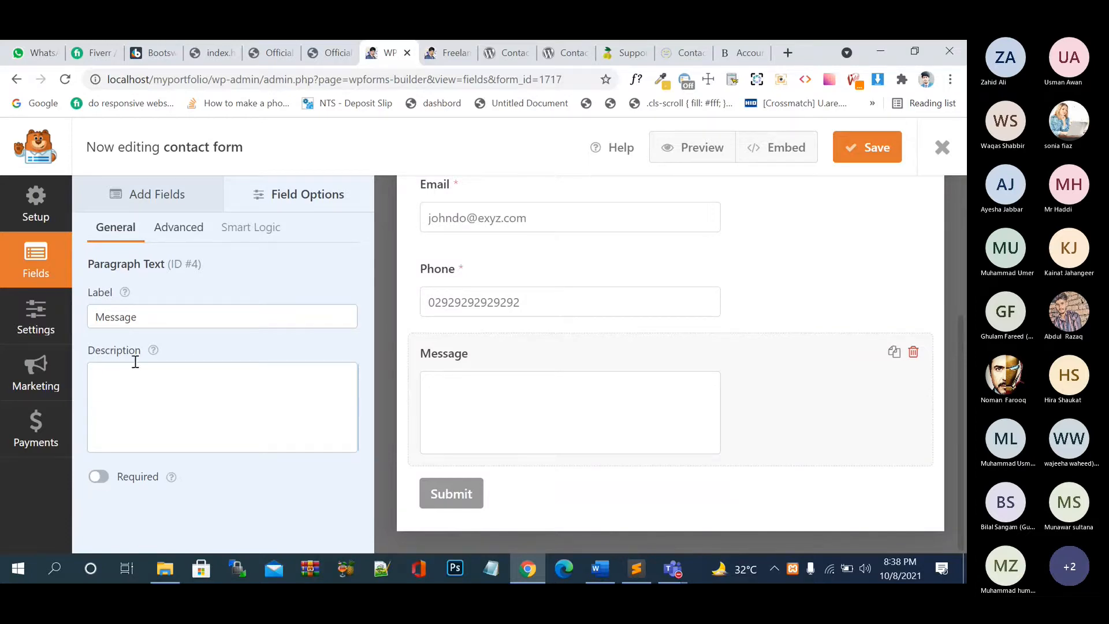
- Check the Message field's advanced options, save the form and preview it
left_click(192, 242)
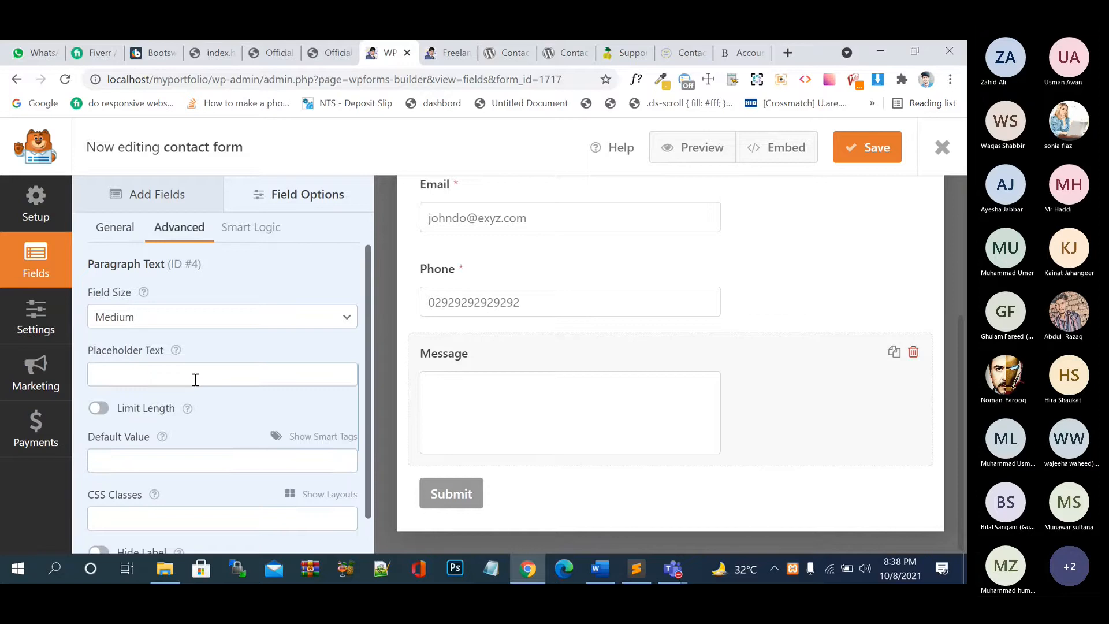
scroll(195, 379, "down", 1)
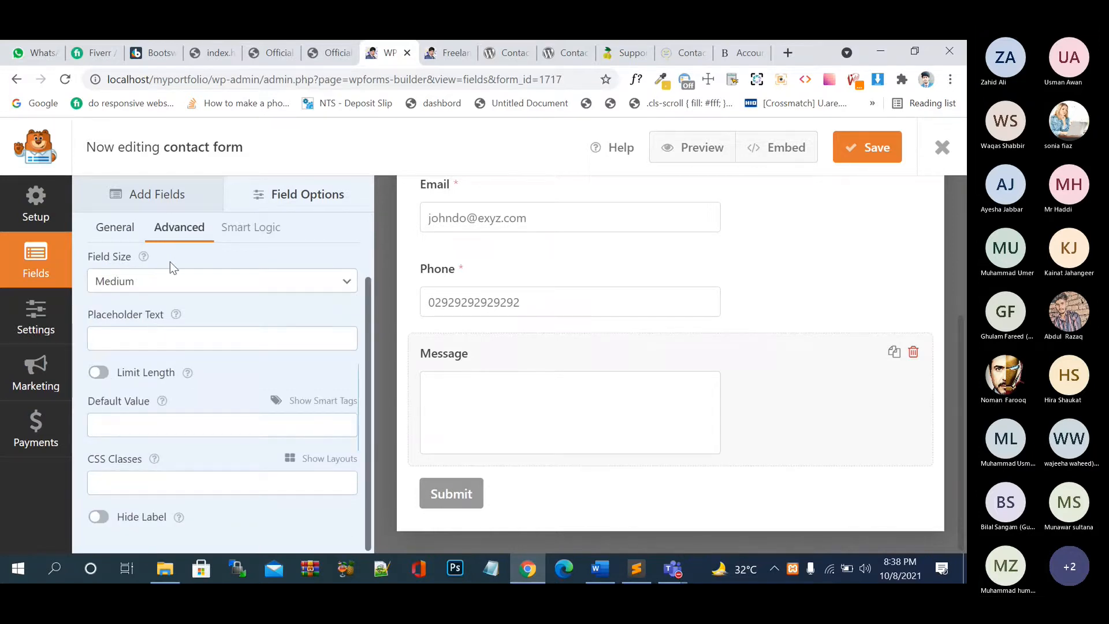
left_click(848, 157)
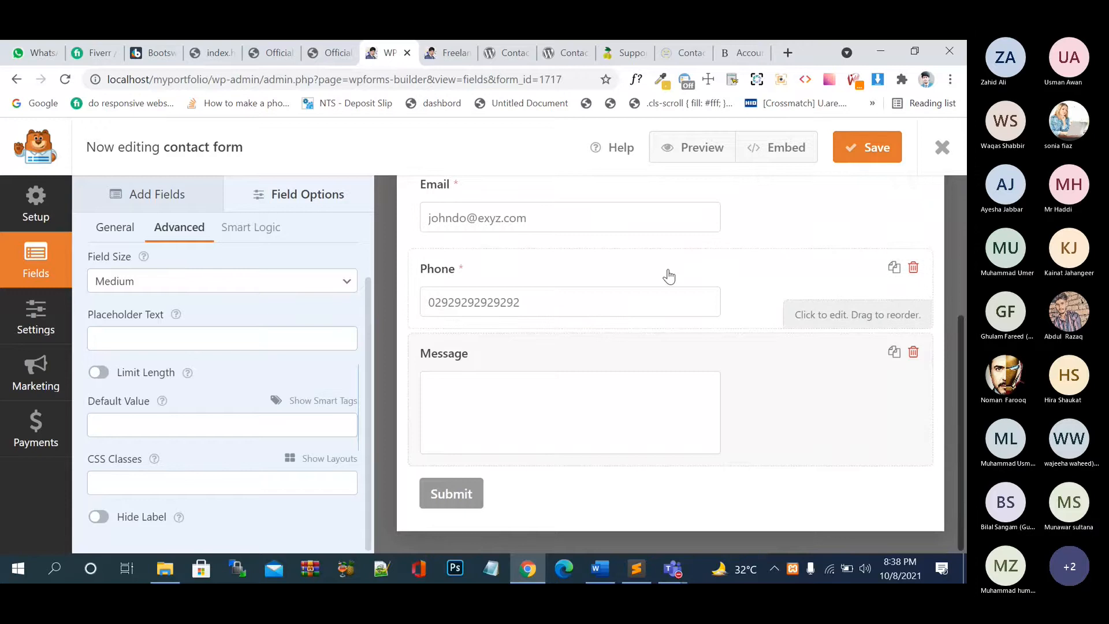
left_click(688, 153)
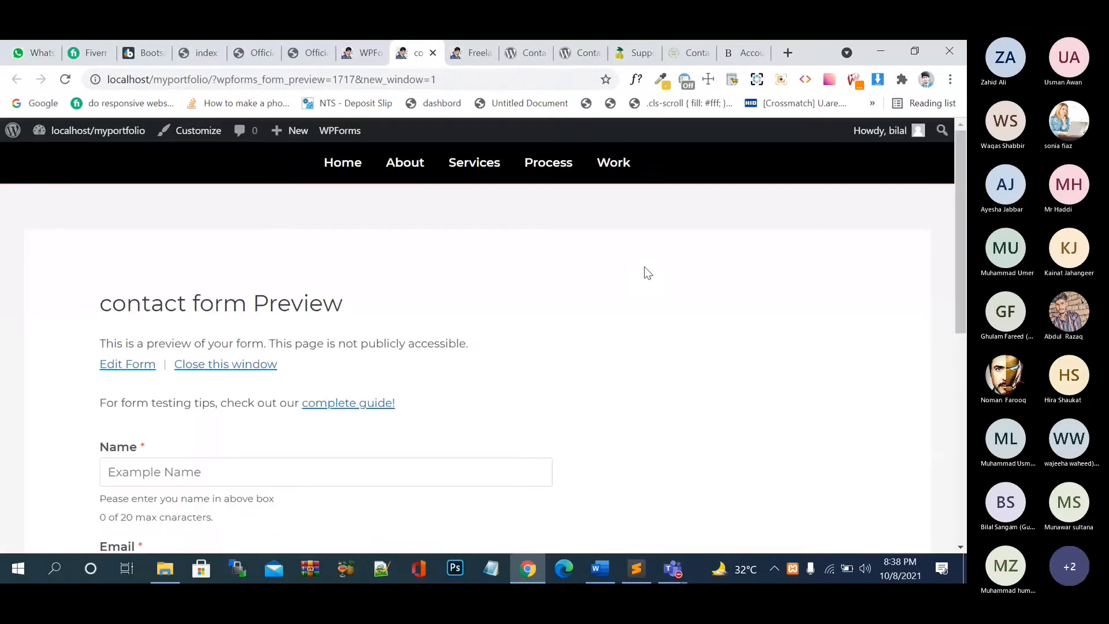
- Scroll the preview and inspect the Name help text and its '0 of 20 max characters' counter
scroll(644, 267, "down", 5)
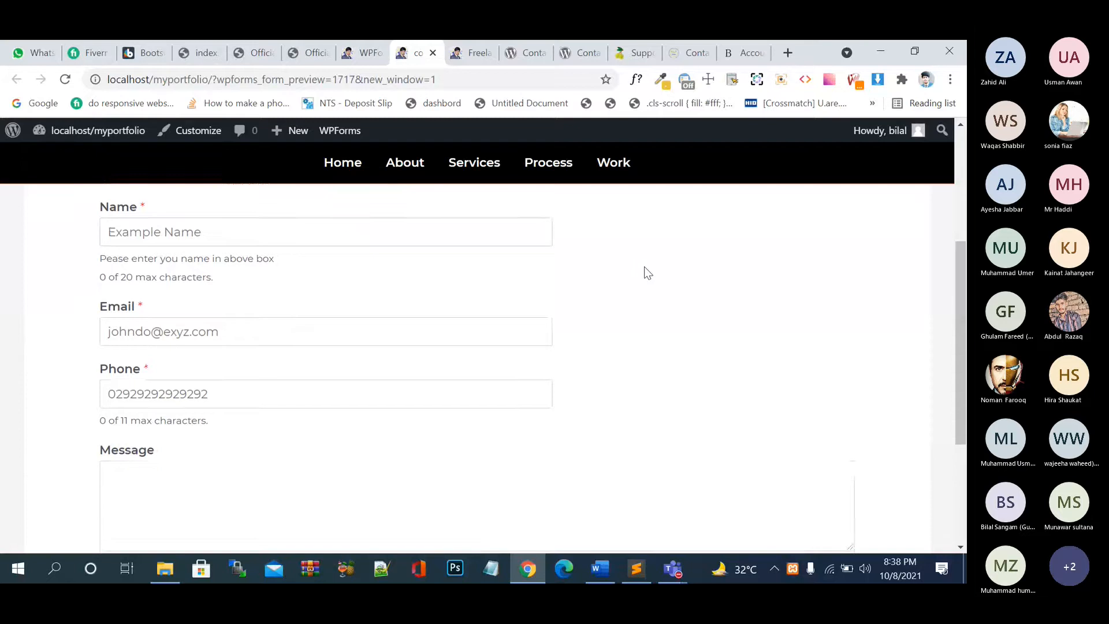
scroll(648, 271, "down", 1)
scroll(648, 272, "up", 3)
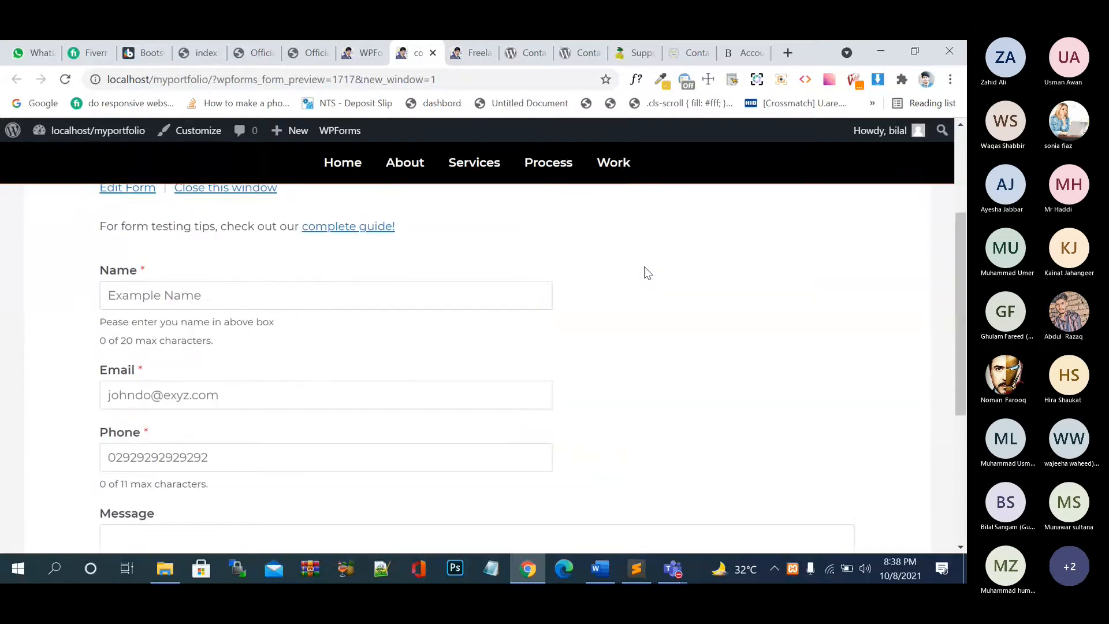
left_click_drag(99, 323, 222, 353)
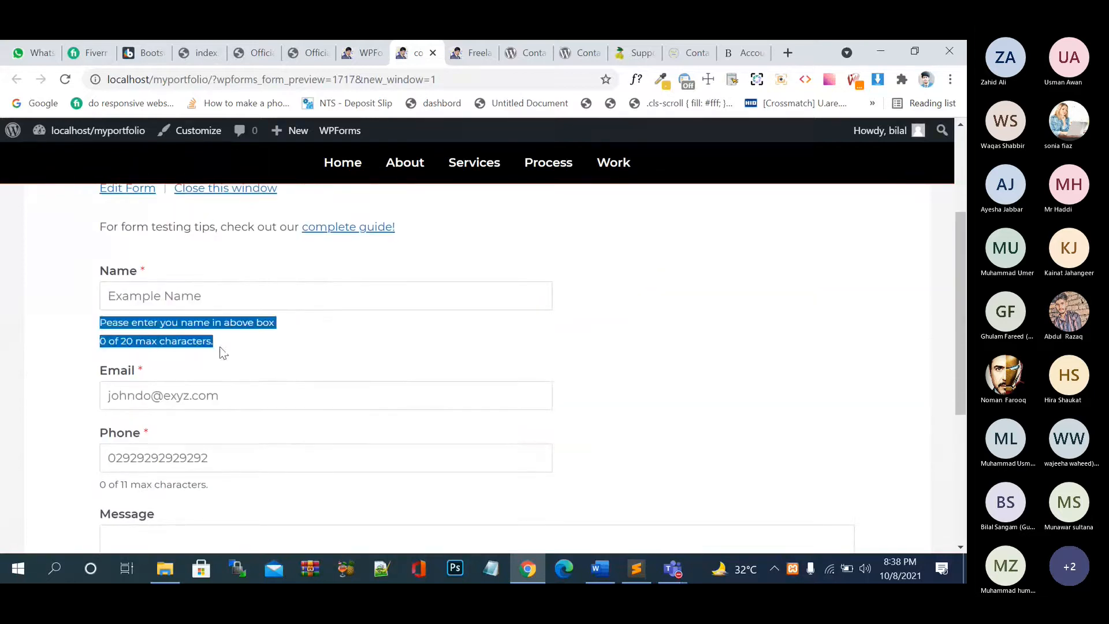
left_click(234, 345)
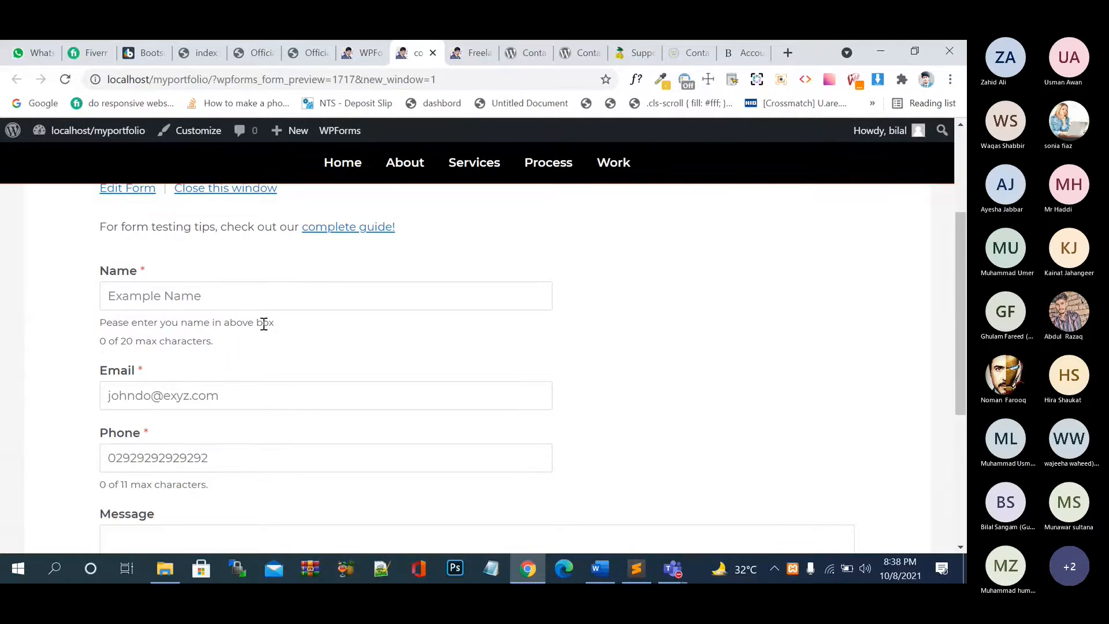
left_click_drag(100, 341, 244, 336)
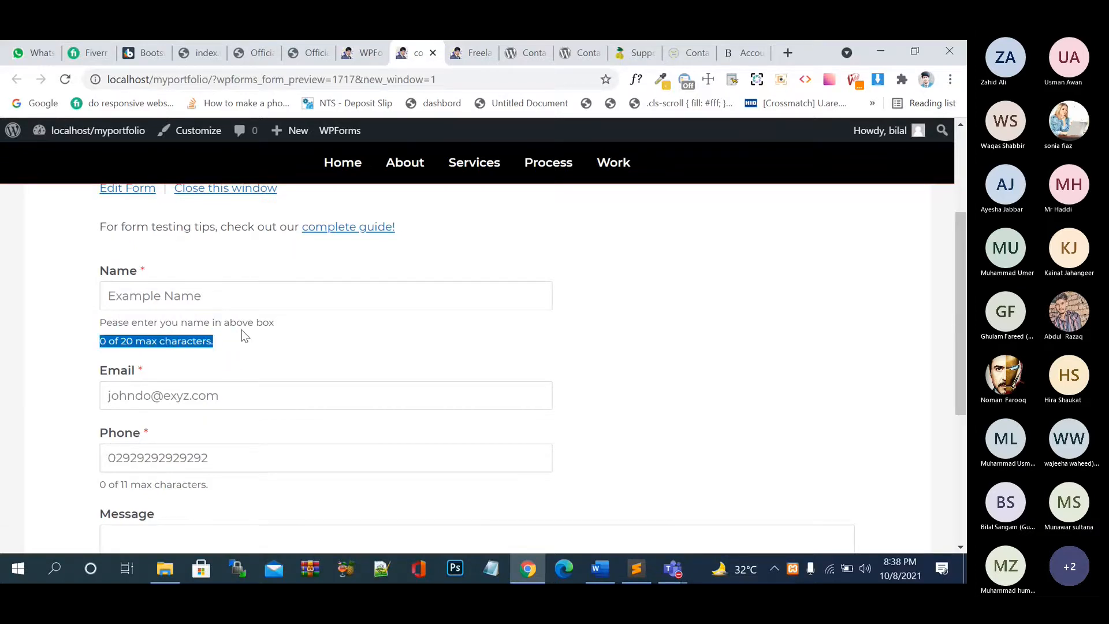
left_click(227, 403)
scroll(228, 402, "down", 4)
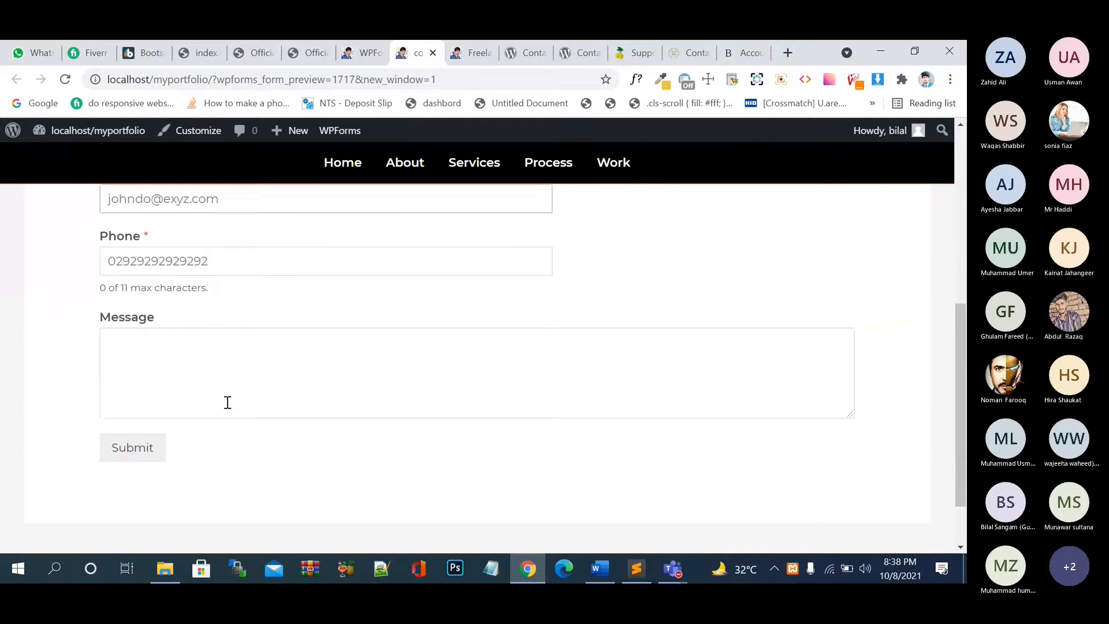
scroll(227, 403, "up", 2)
- Turn off Limit Length on both the Phone and Name fields
left_click(357, 54)
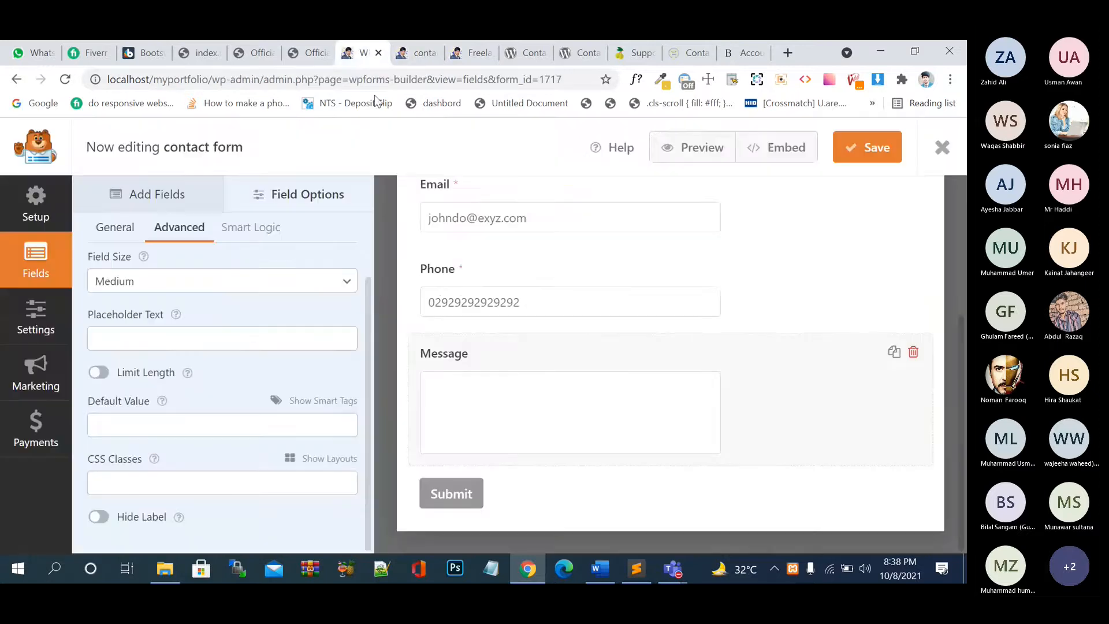
left_click(504, 278)
left_click(197, 342)
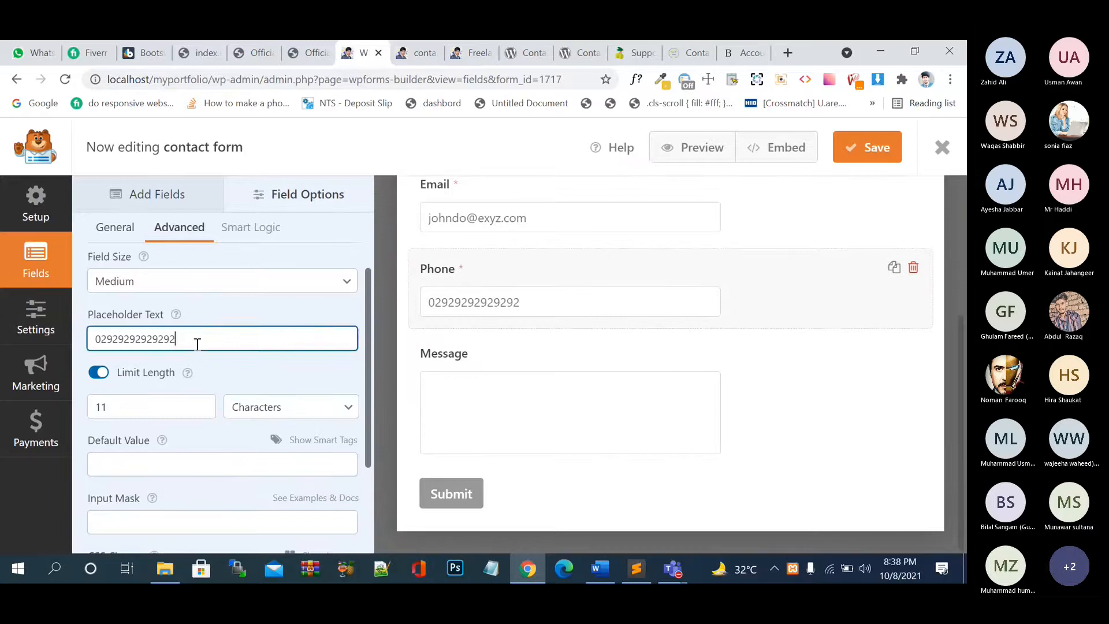
left_click(96, 373)
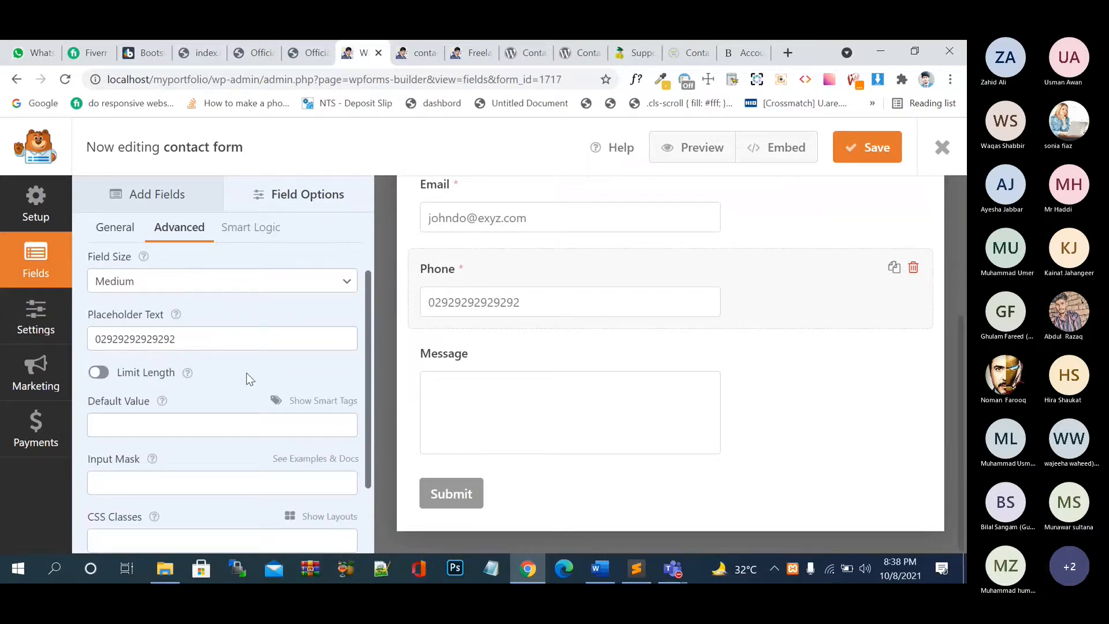
scroll(540, 341, "up", 2)
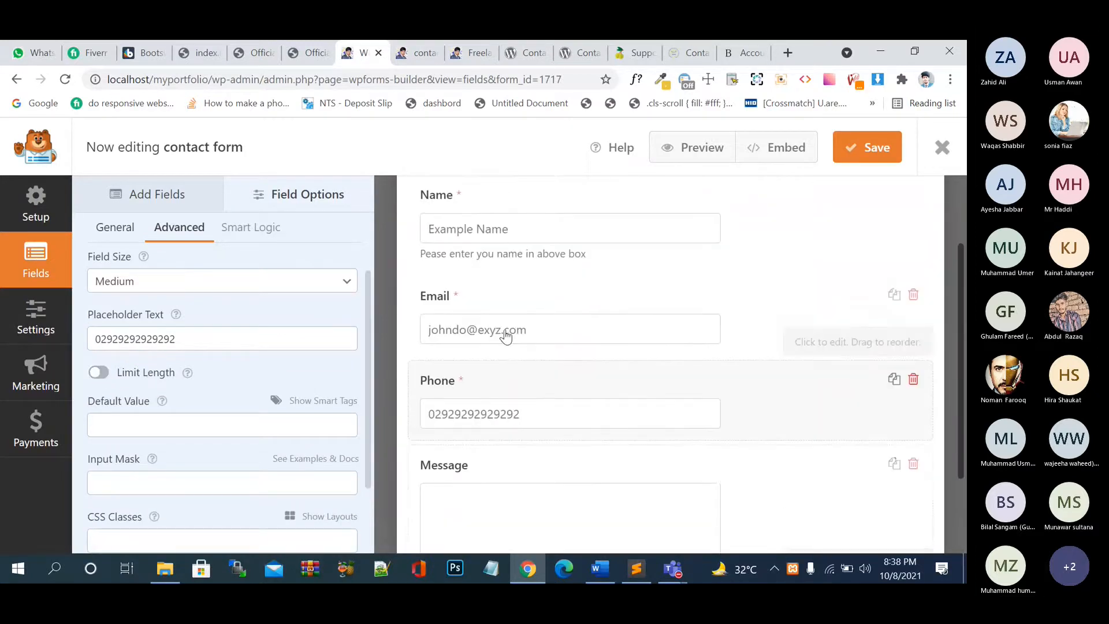
left_click(506, 336)
left_click(505, 237)
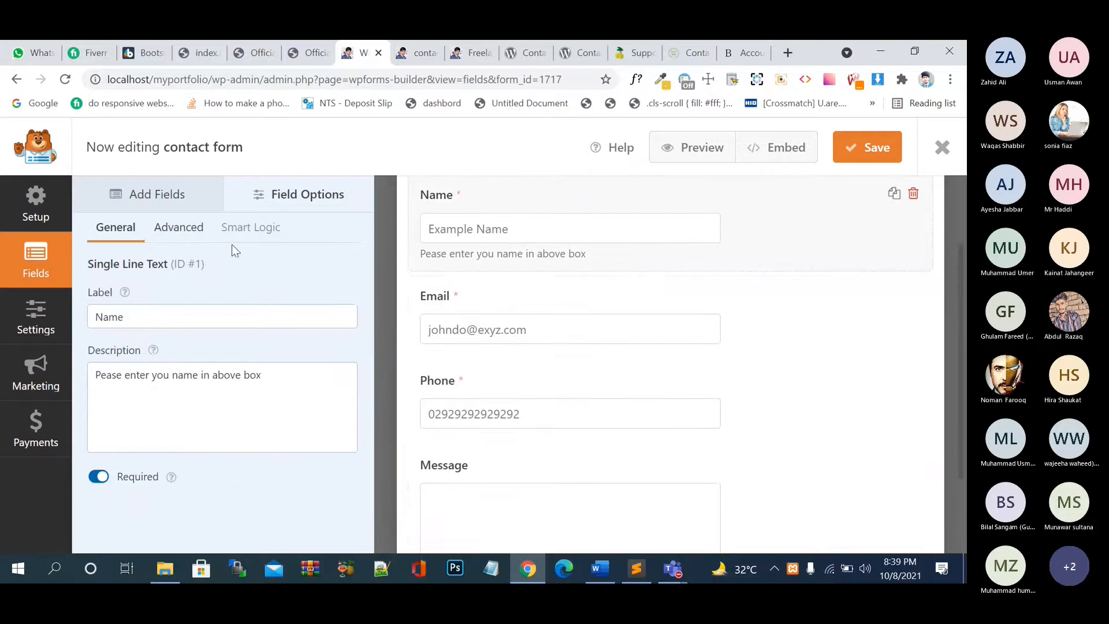
left_click(180, 228)
left_click(98, 408)
scroll(638, 300, "up", 2)
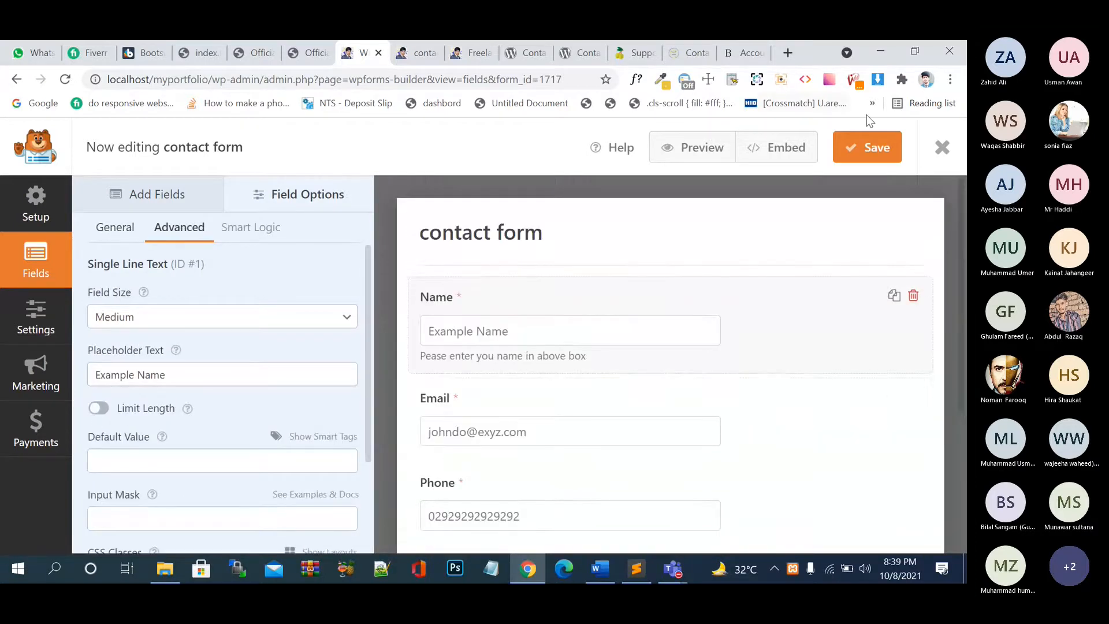
- Reload the form preview, try the Name, Email and Message inputs, then go back to the builder
left_click(432, 60)
left_click(68, 80)
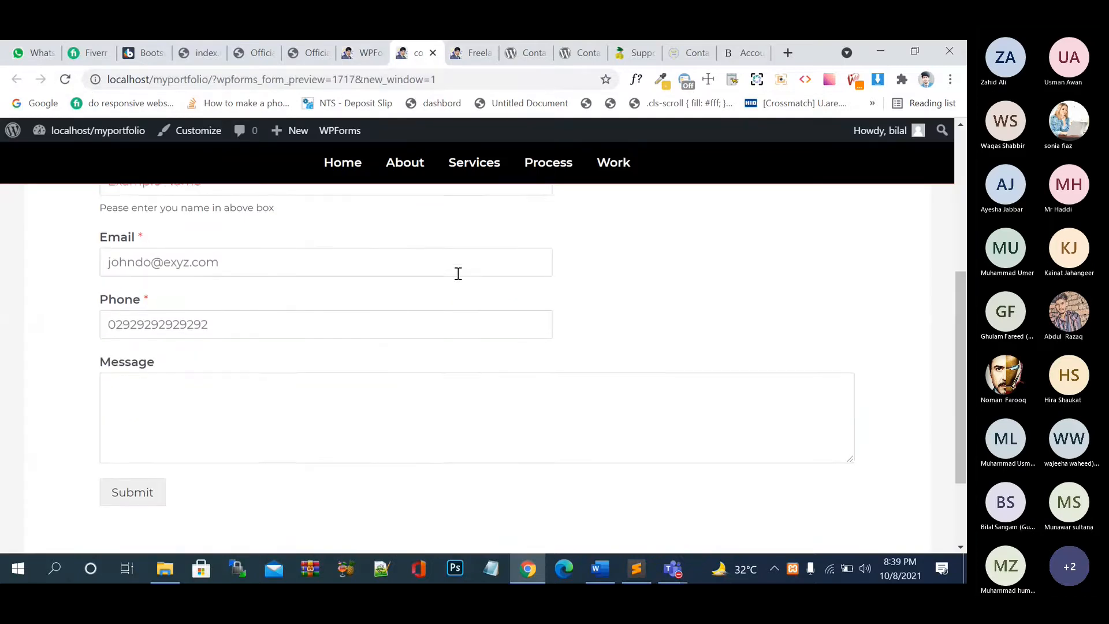
scroll(458, 274, "up", 1)
left_click(266, 251)
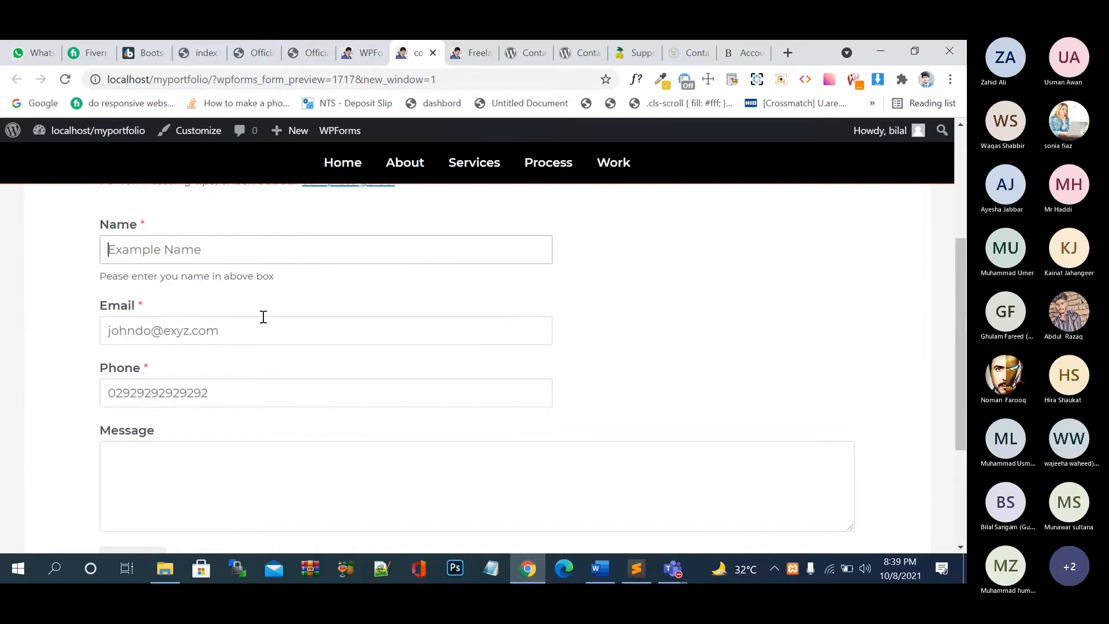
left_click(263, 323)
left_click(273, 445)
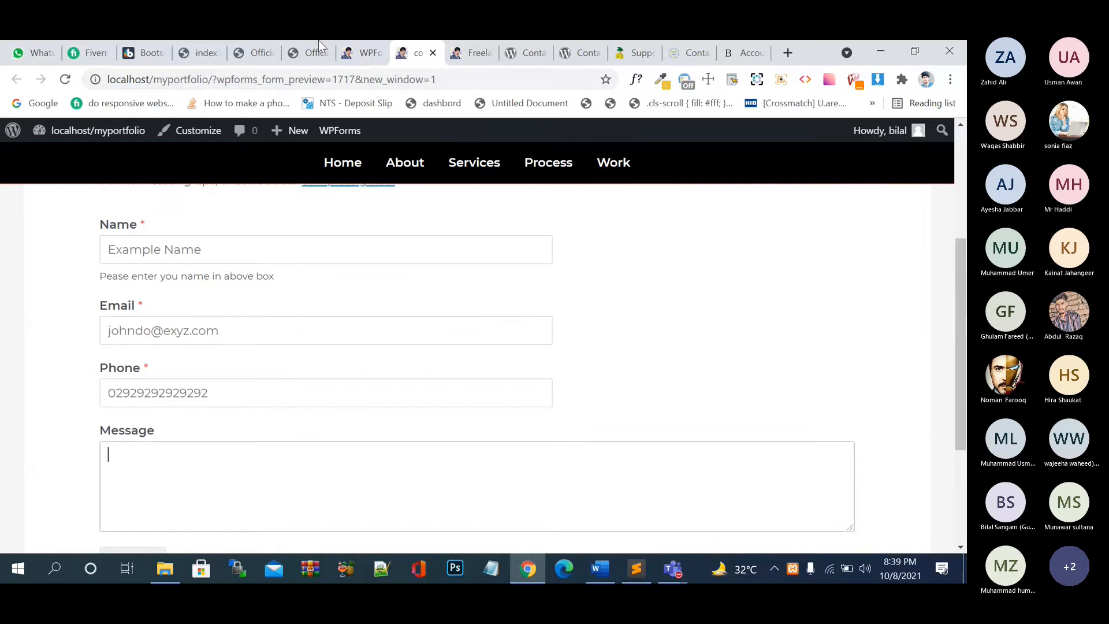
left_click(364, 53)
left_click(129, 231)
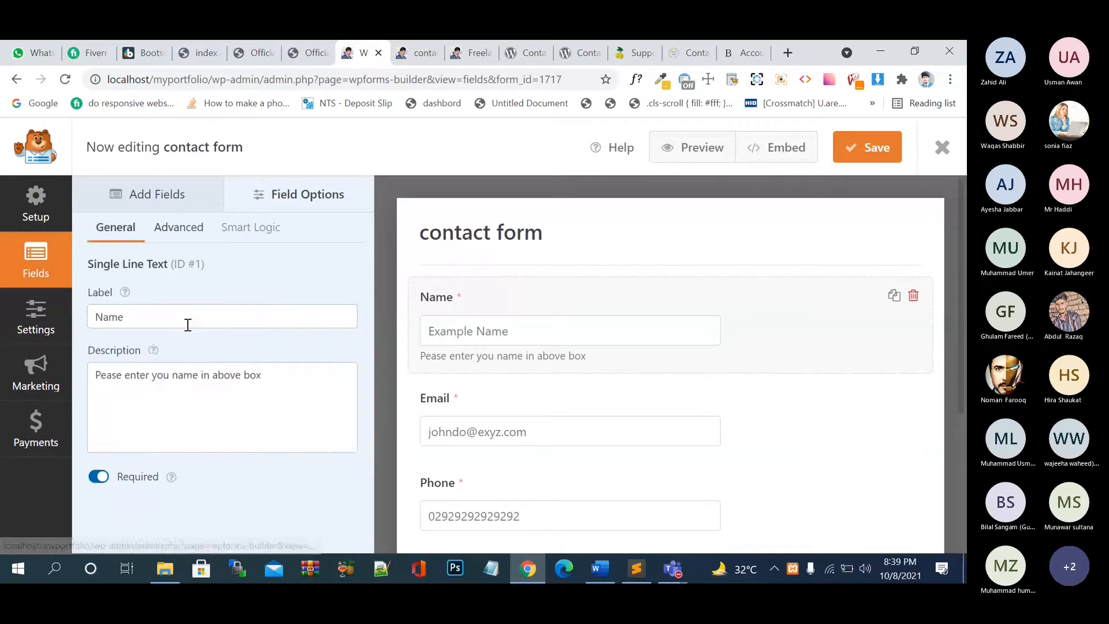
left_click_drag(306, 391, 30, 366)
key("BackSpace")
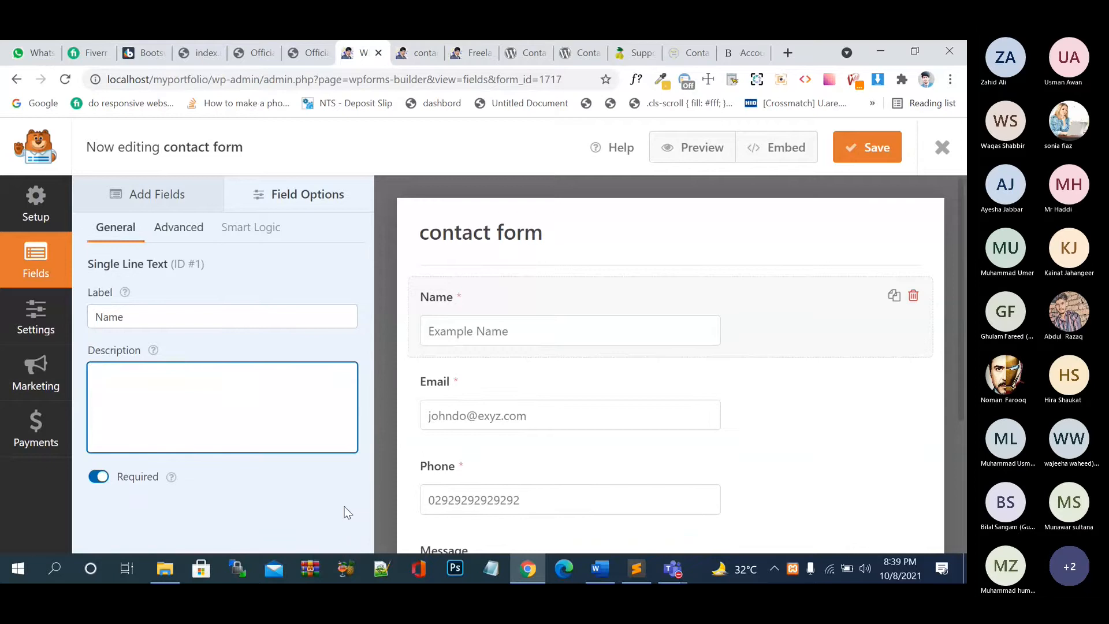
key("ctrl+s")
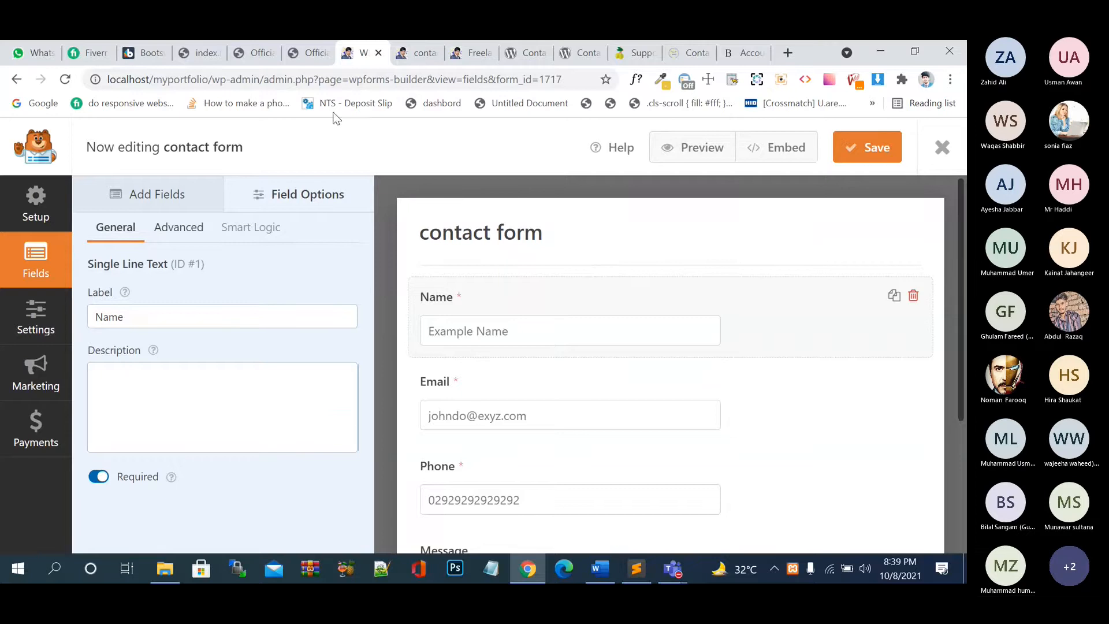
left_click(248, 43)
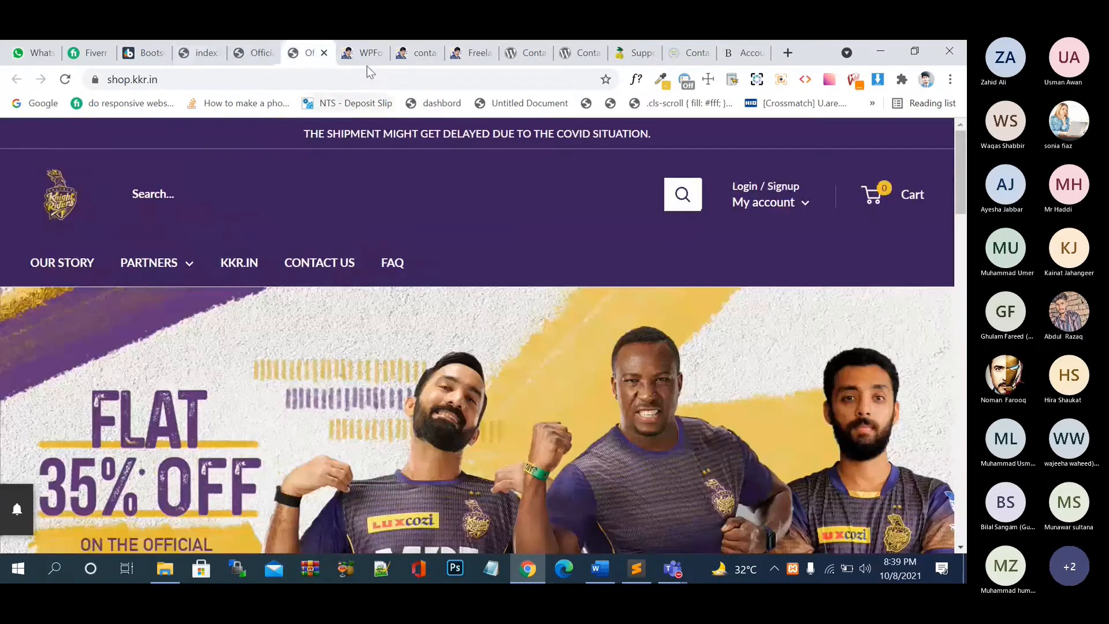
left_click(365, 56)
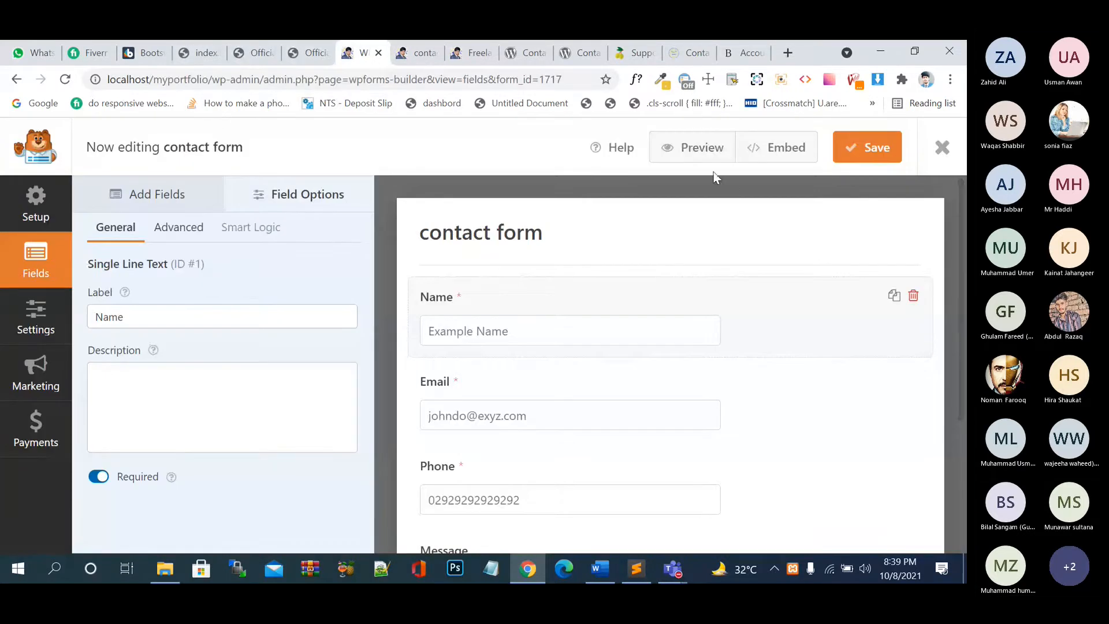
- Copy the contact form's shortcode from the Embed dialog and exit the form builder
left_click(758, 152)
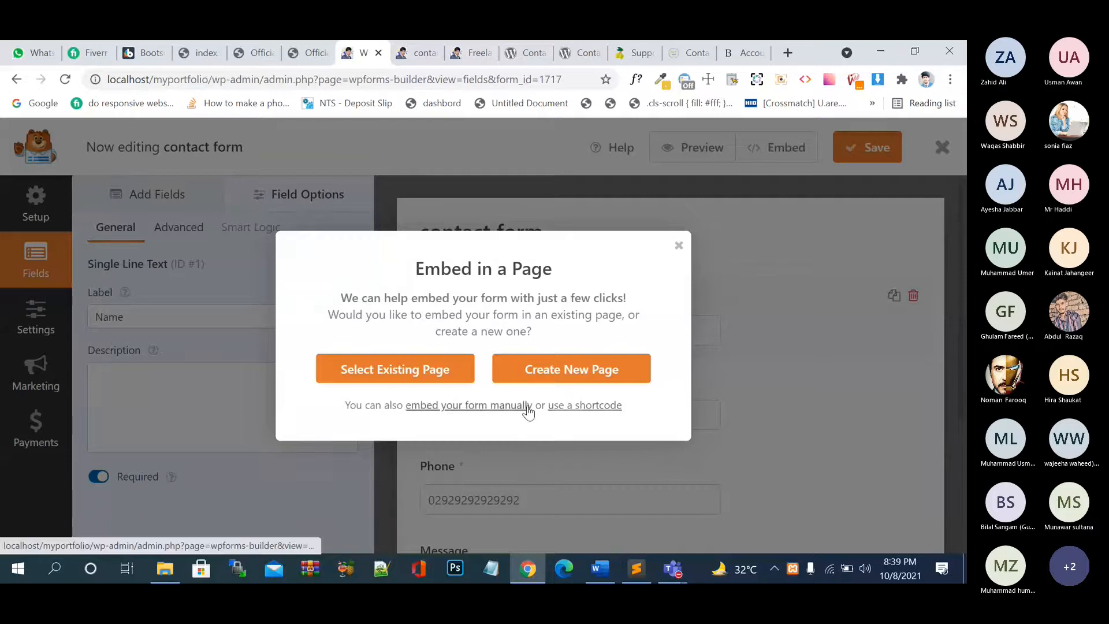
left_click(582, 405)
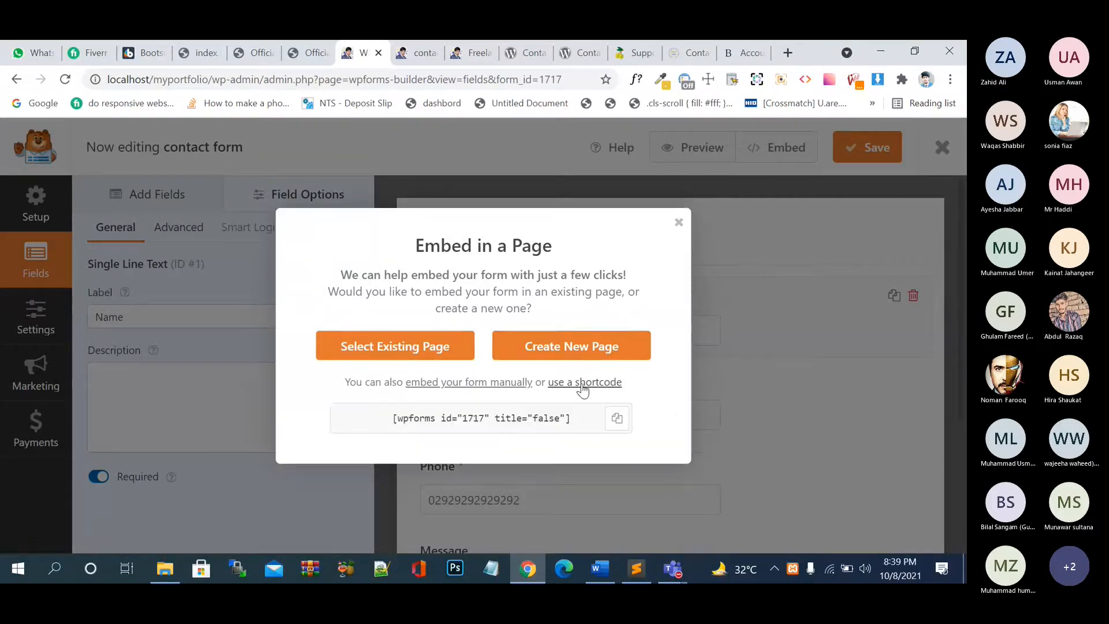
left_click(613, 418)
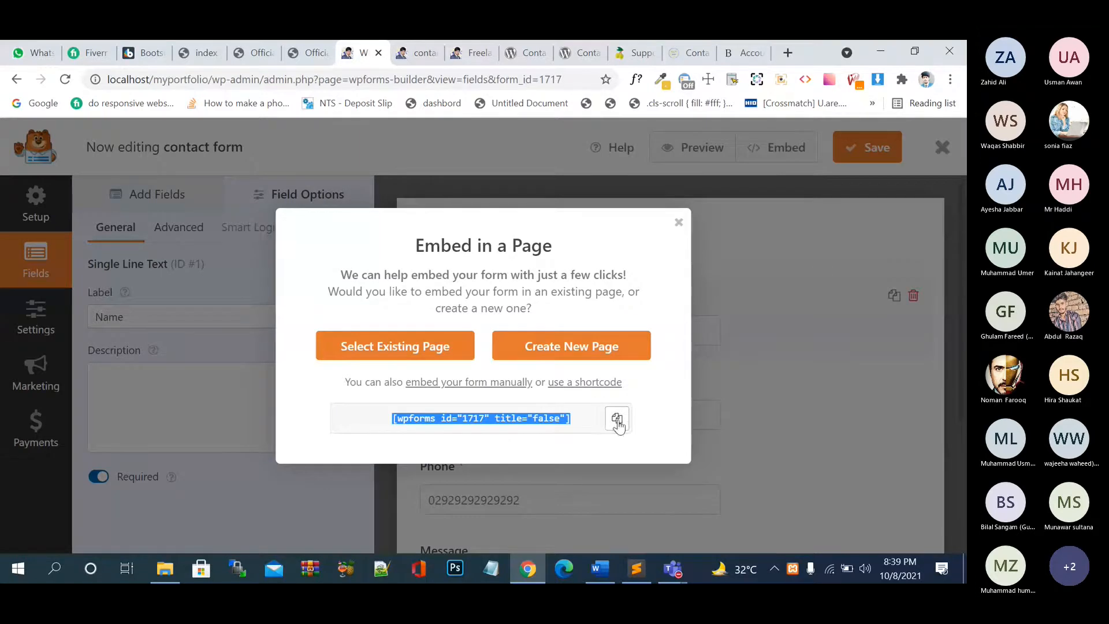
left_click(681, 223)
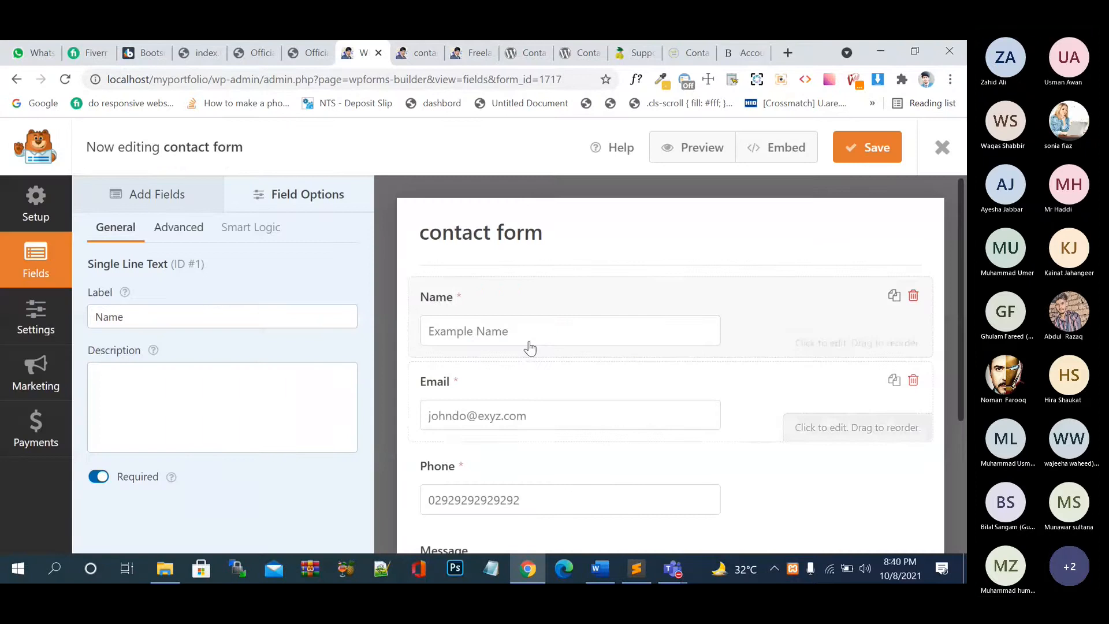
left_click(943, 148)
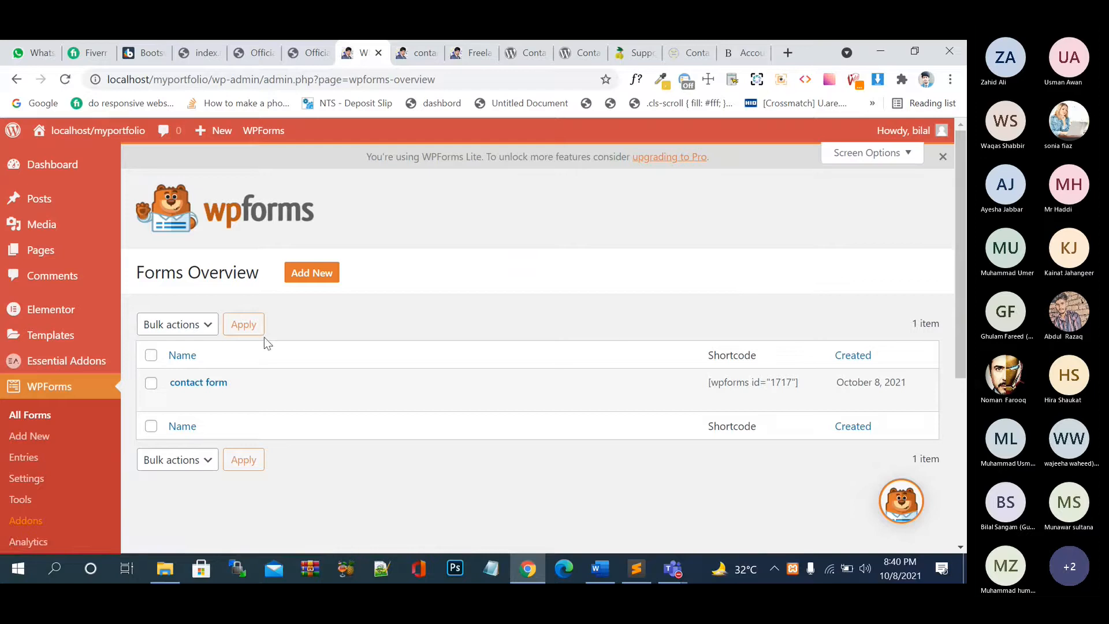
- From the Pages list, open the Home page with 'Edit with Elementor'
mouse_move(80, 265)
left_click(39, 256)
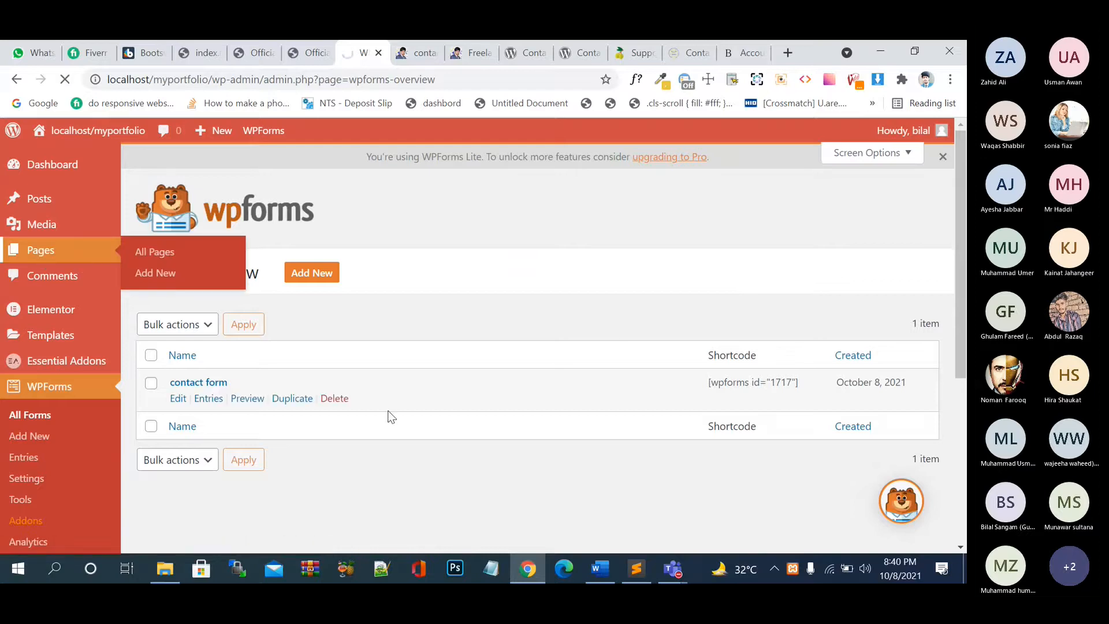
scroll(390, 416, "down", 4)
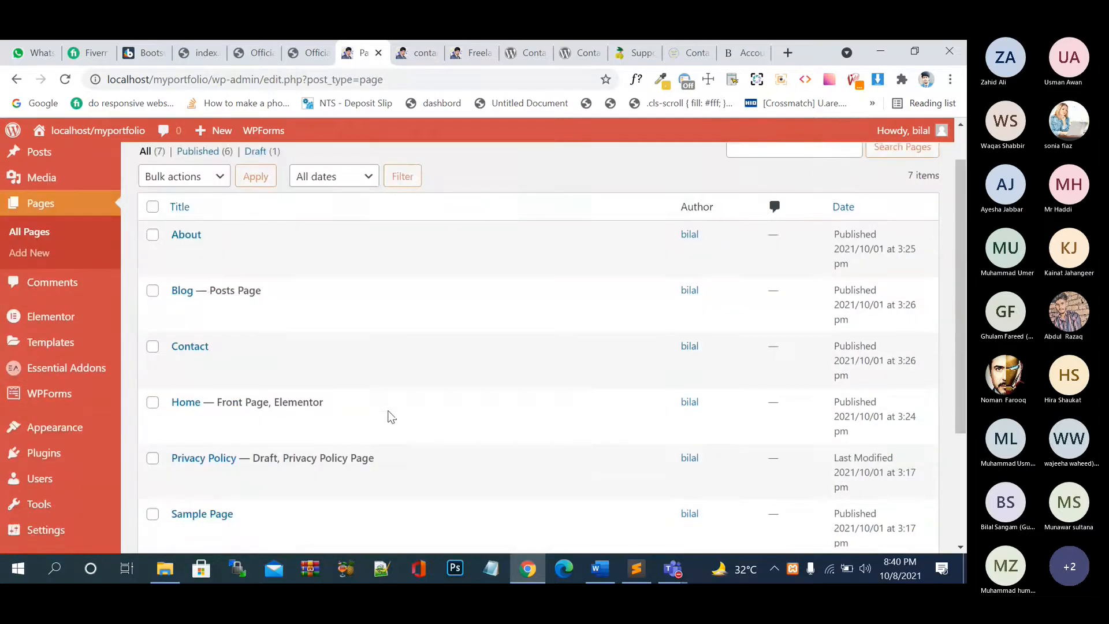
left_click(461, 249)
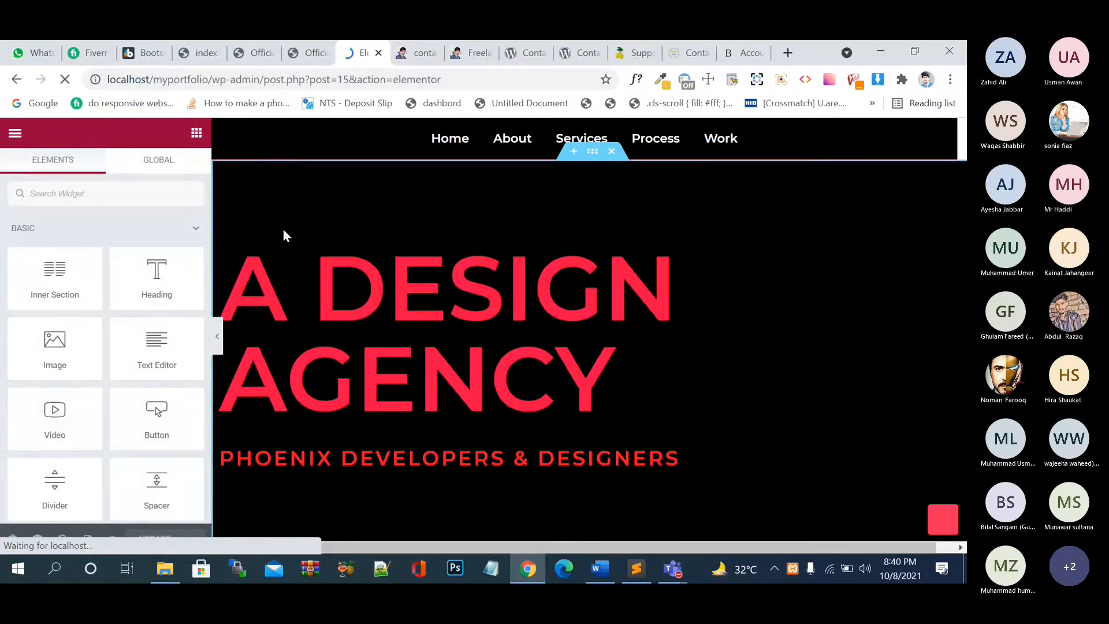
right_click(226, 231)
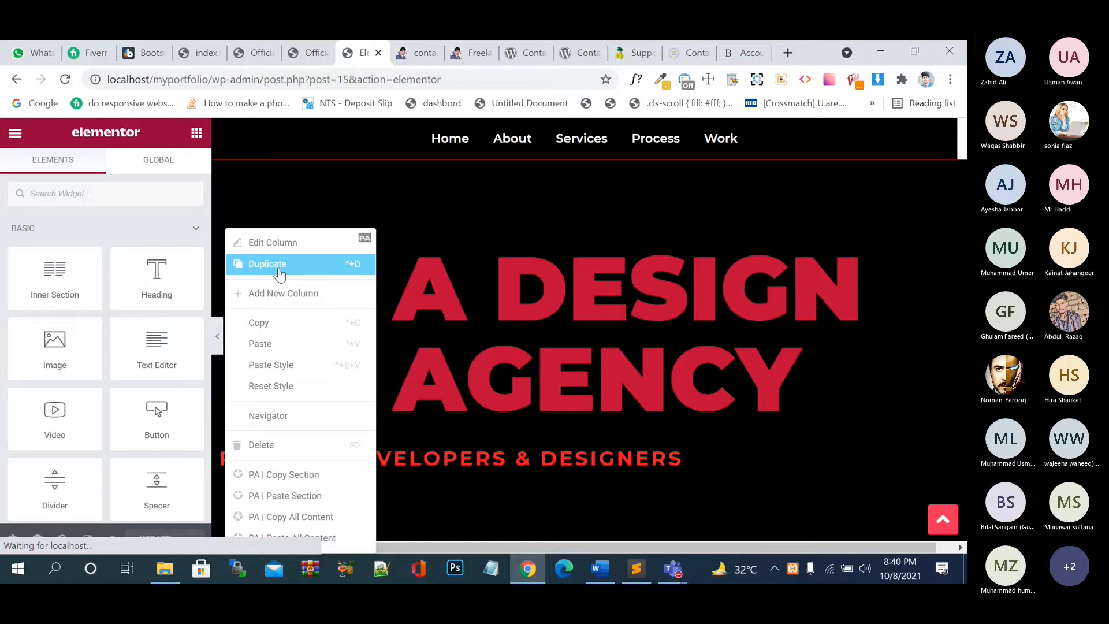
left_click(280, 268)
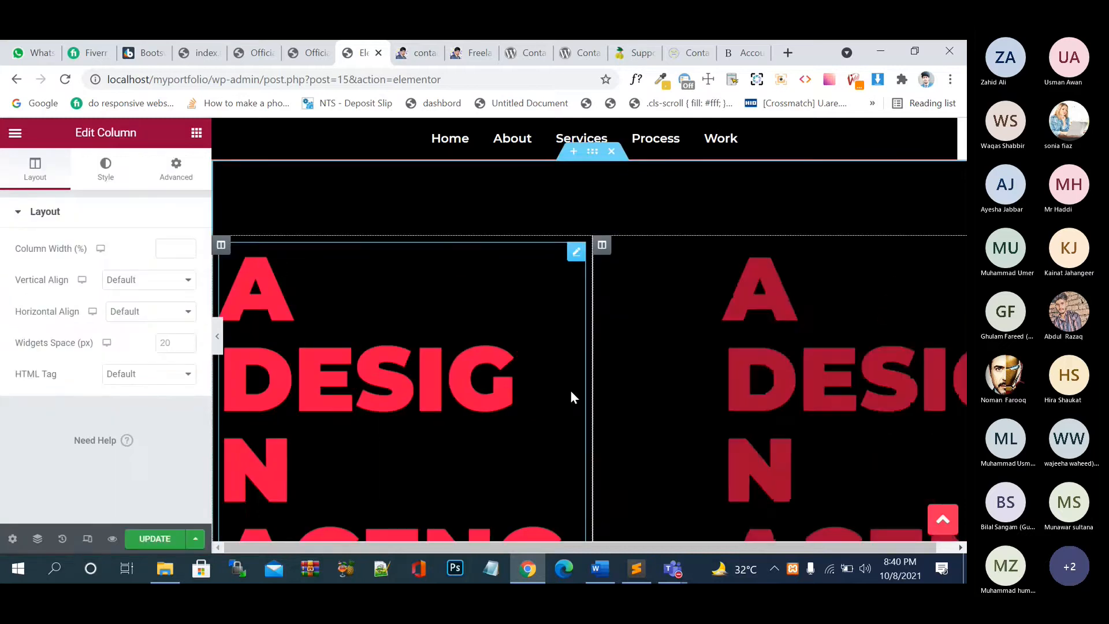
scroll(573, 398, "down", 1)
right_click(787, 474)
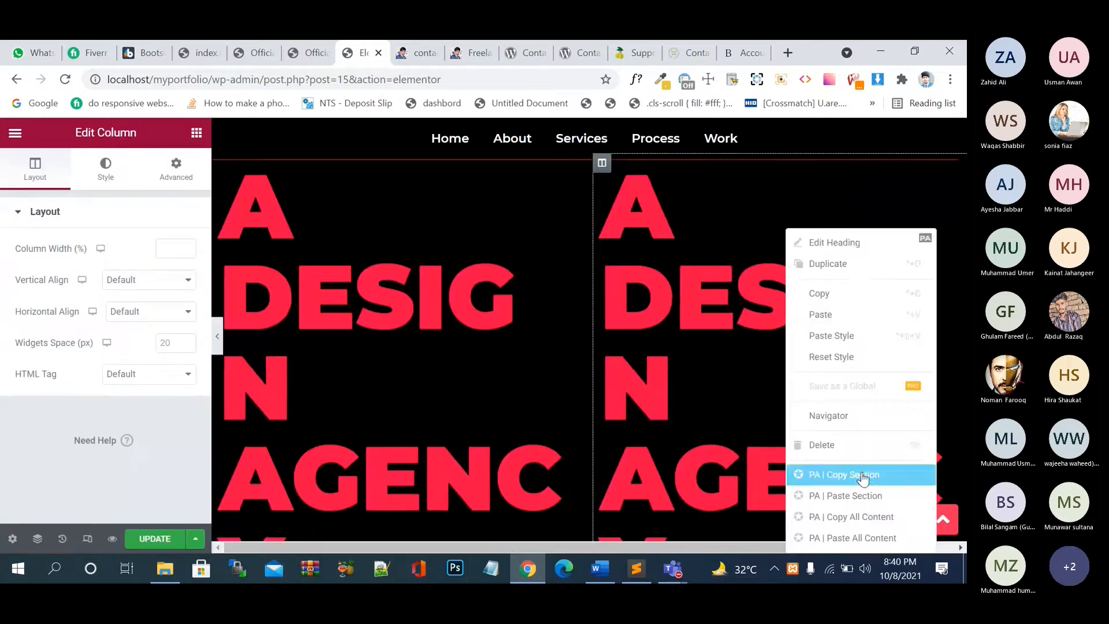
left_click(832, 445)
left_click_drag(591, 387, 500, 386)
left_click(153, 539)
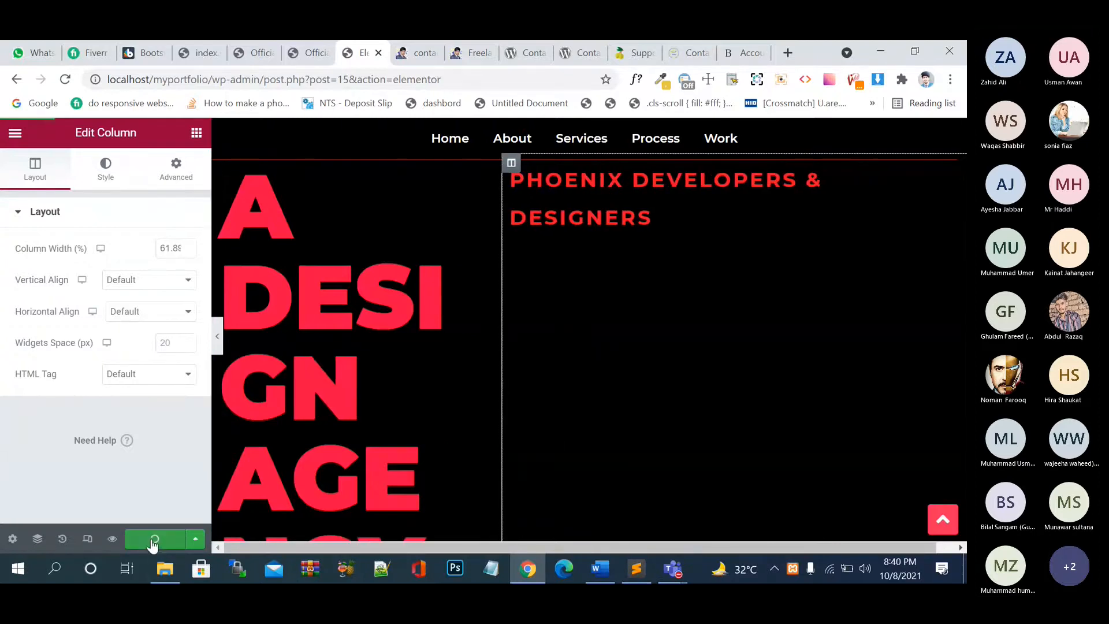
right_click(658, 203)
left_click(728, 424)
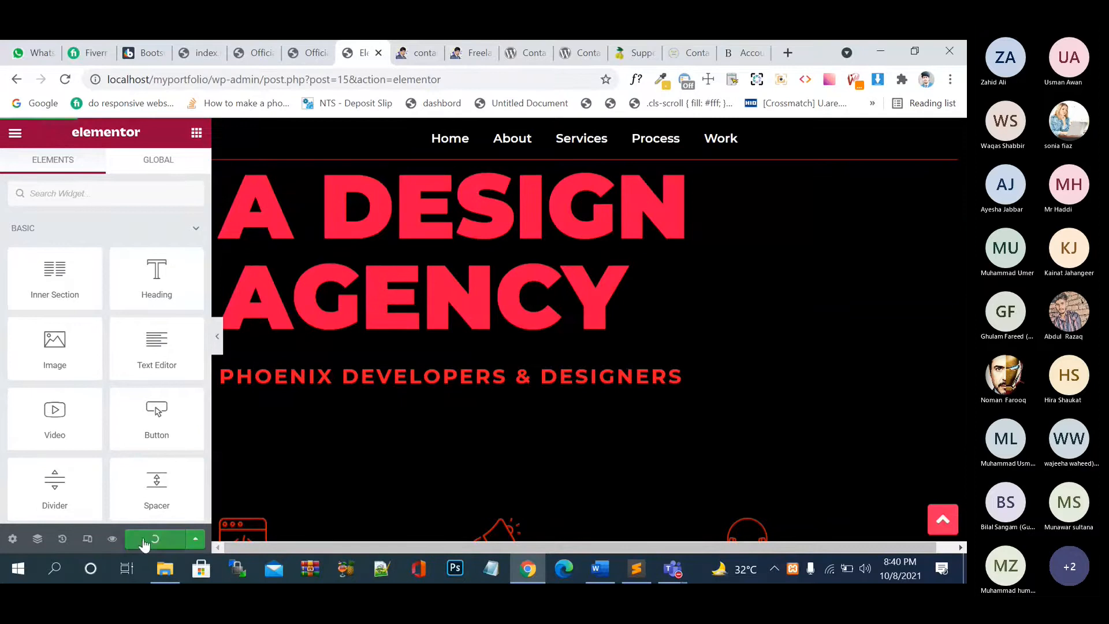
left_click(155, 539)
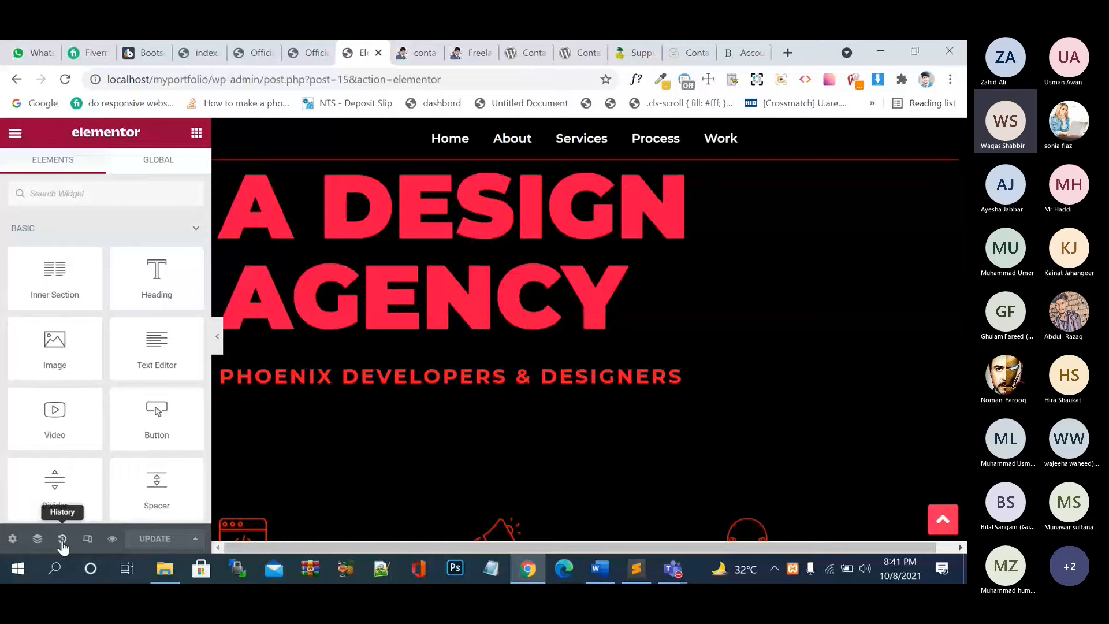
- Restore the 'Column Duplicate' history state and delete the right column's heading
left_click(62, 540)
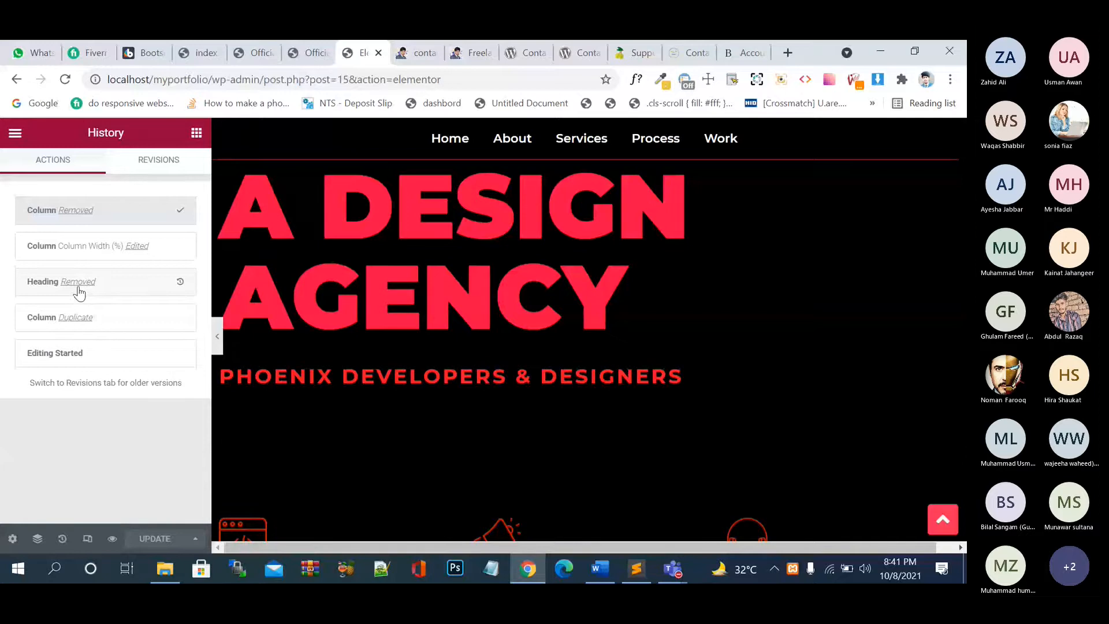
left_click(74, 317)
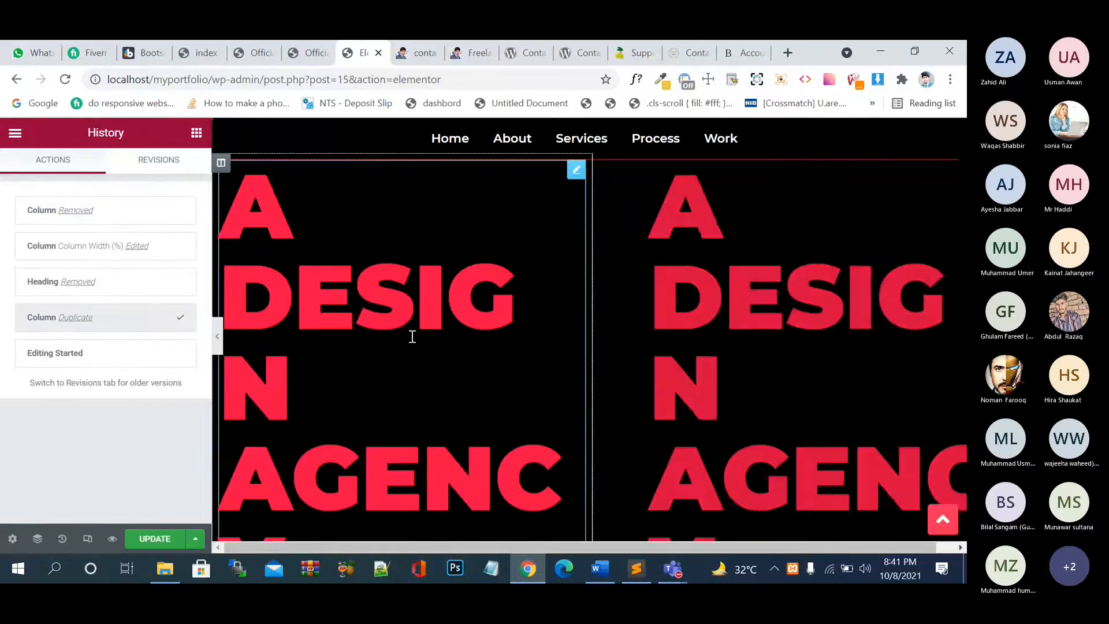
right_click(701, 228)
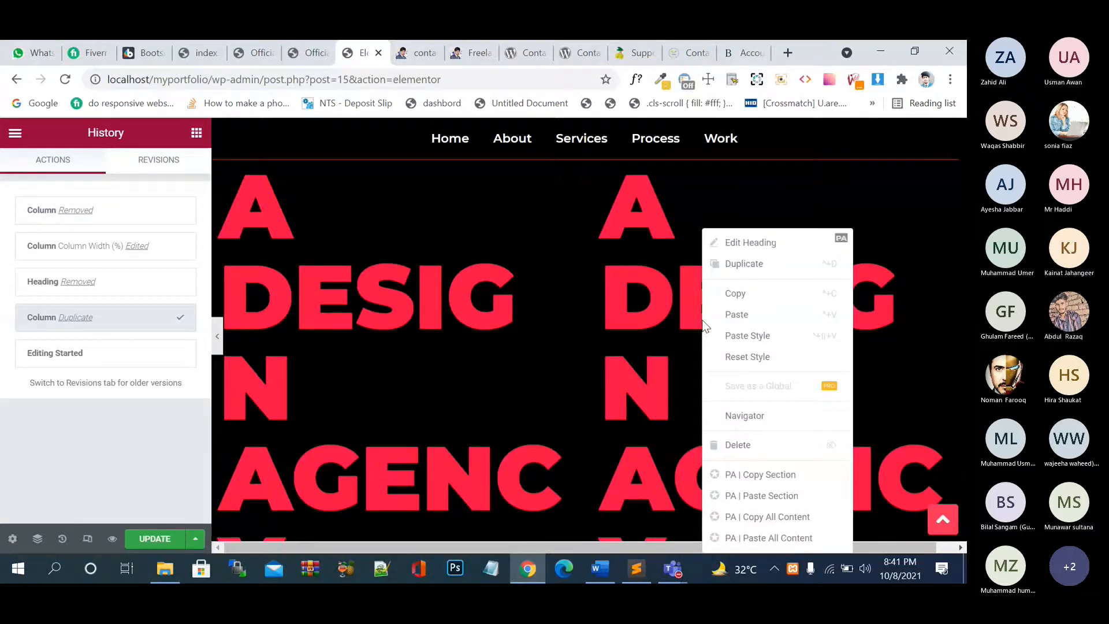
left_click(797, 450)
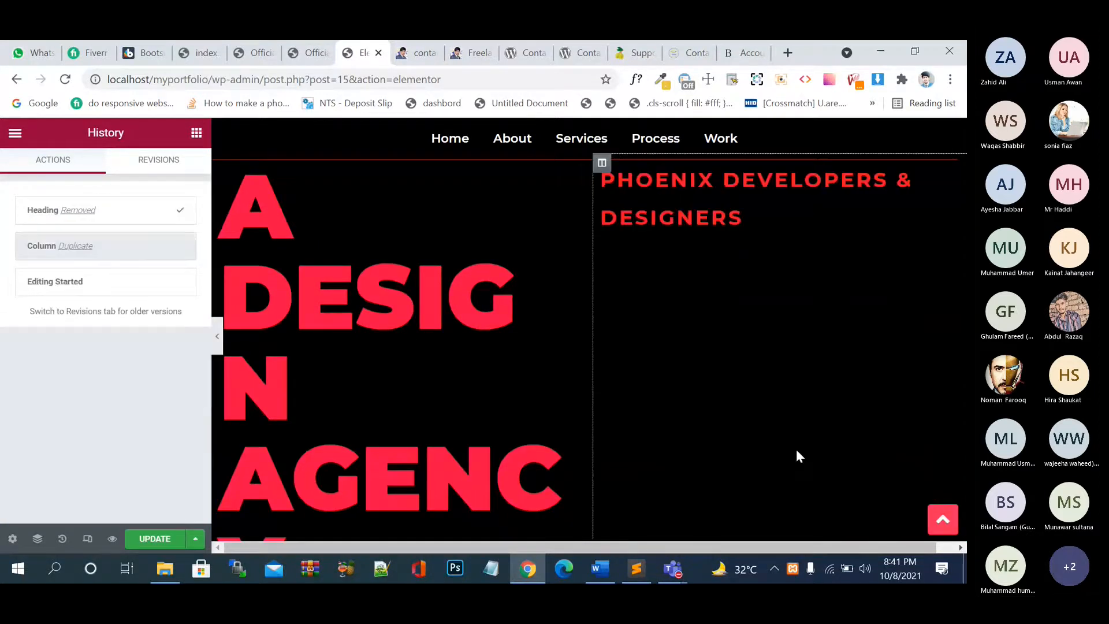
- Remove the right column's PHOENIX DEVELOPERS & DESIGNERS text and update the page
right_click(785, 171)
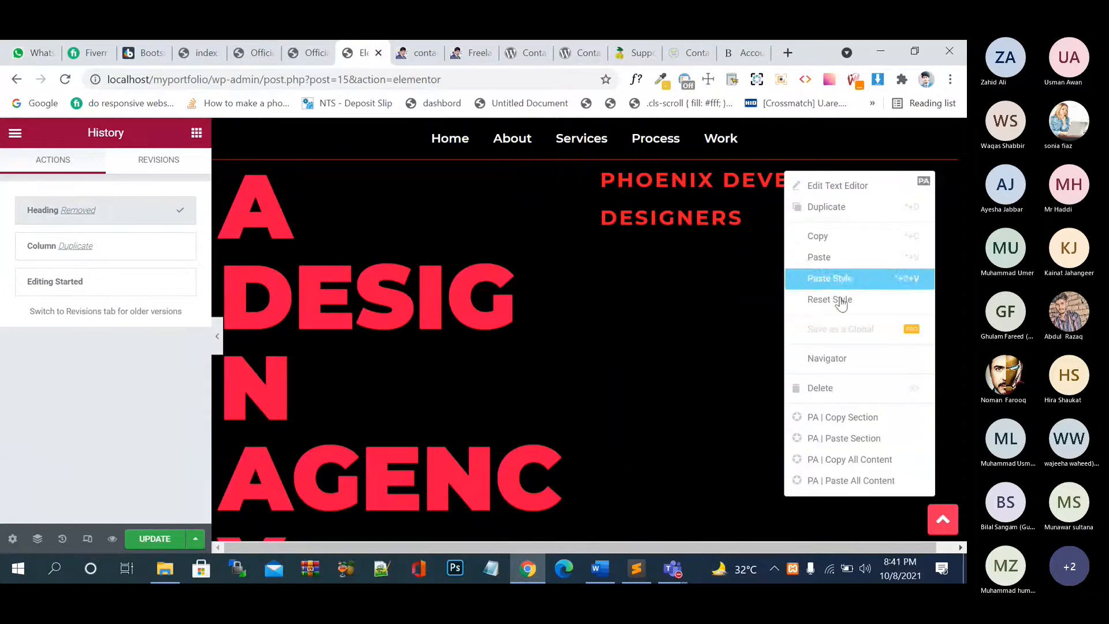
left_click(836, 390)
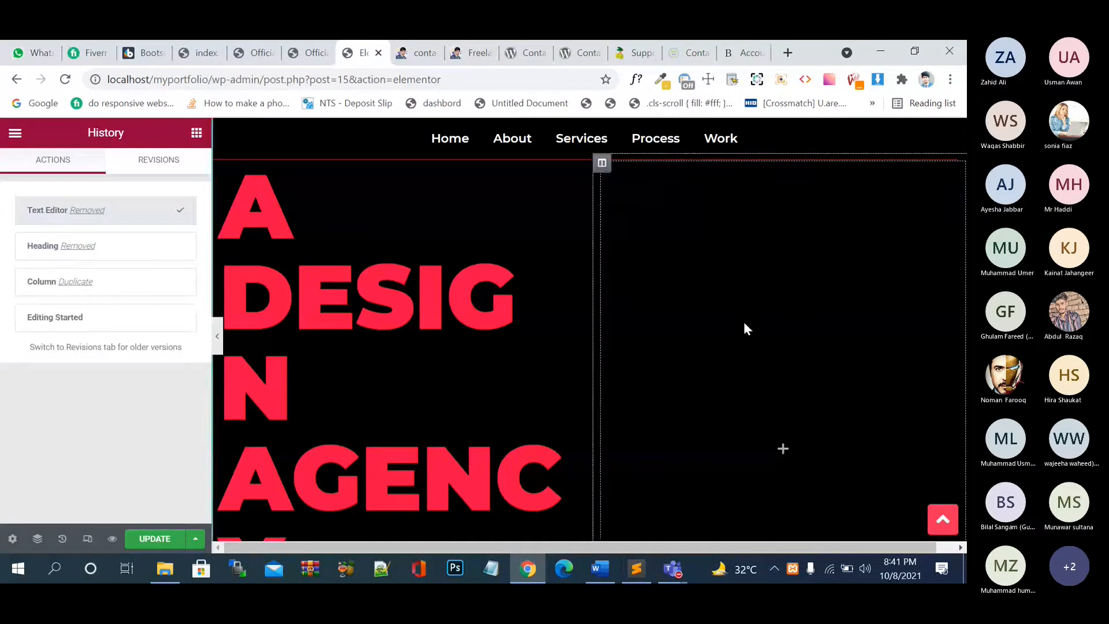
left_click(152, 542)
left_click(197, 133)
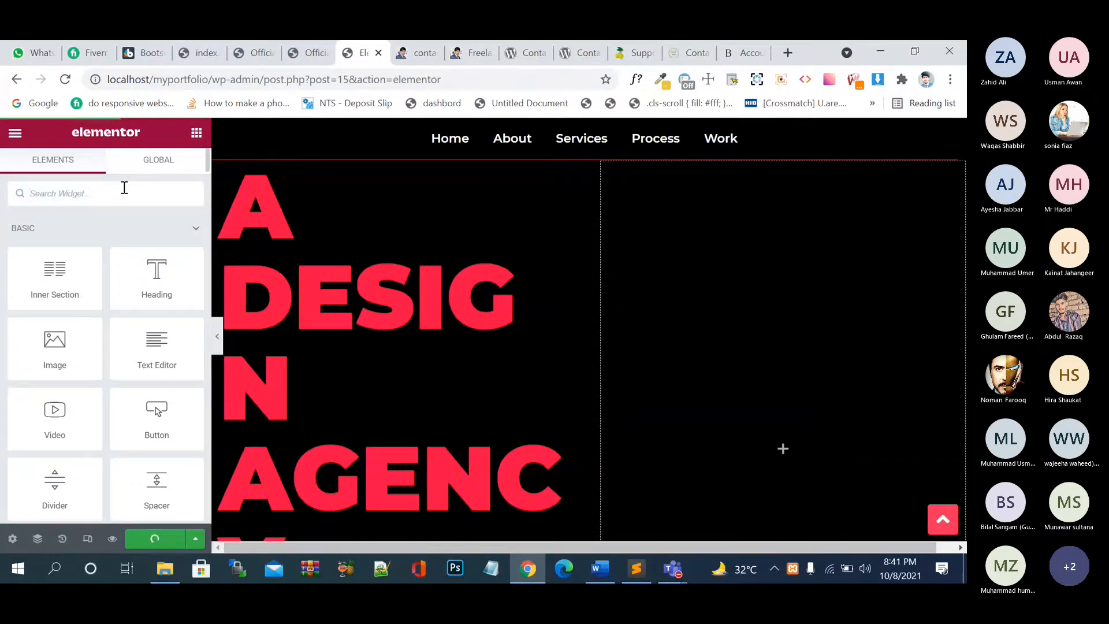
type("form")
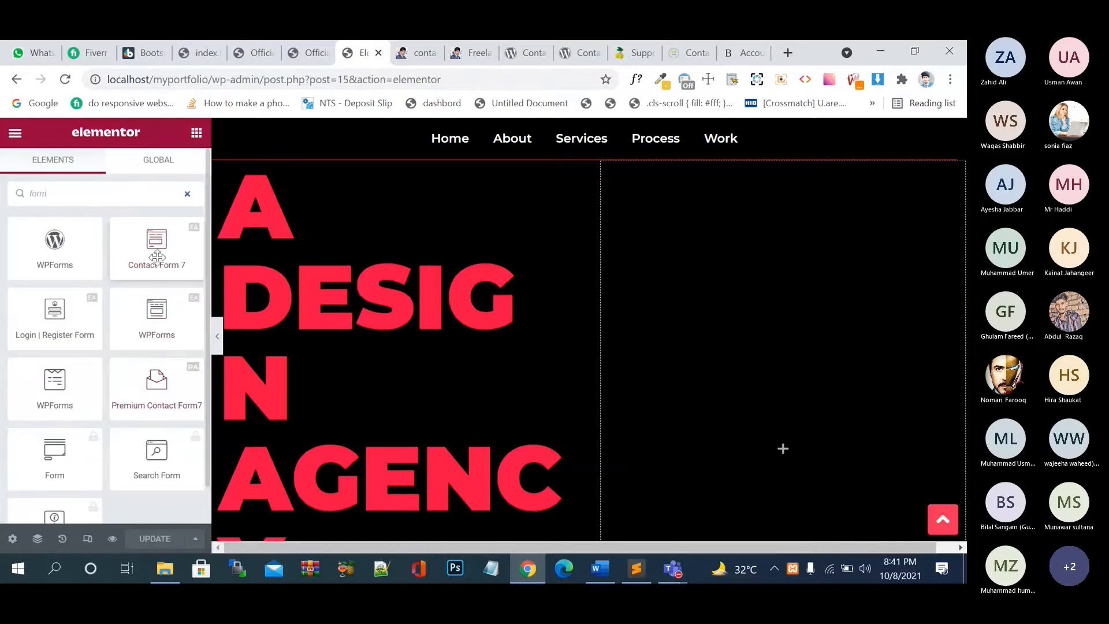
left_click_drag(156, 246, 726, 339)
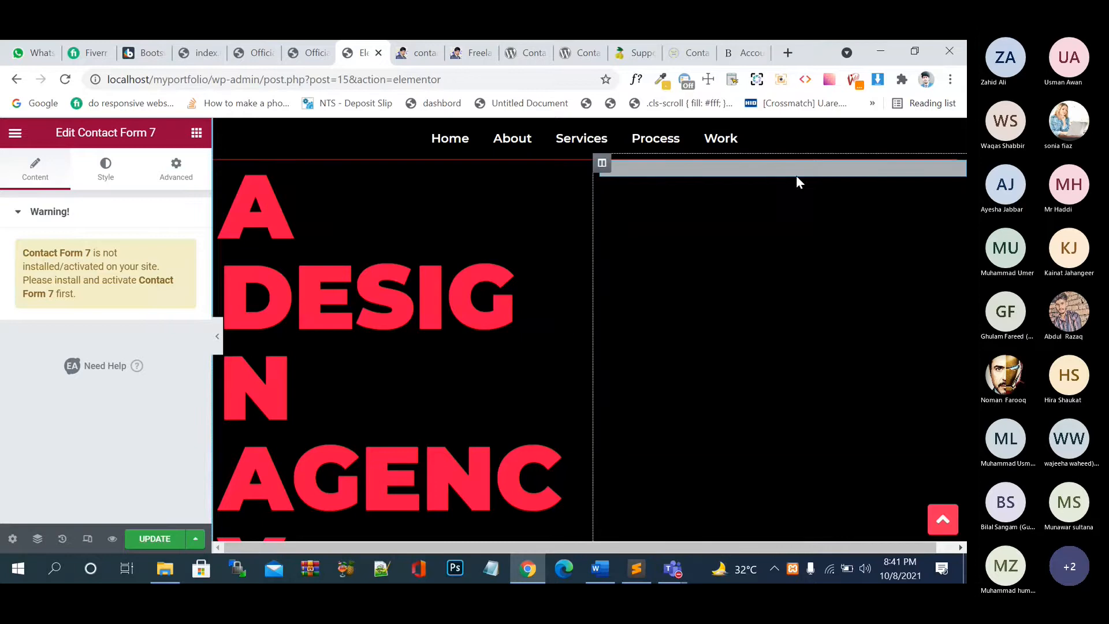
right_click(865, 164)
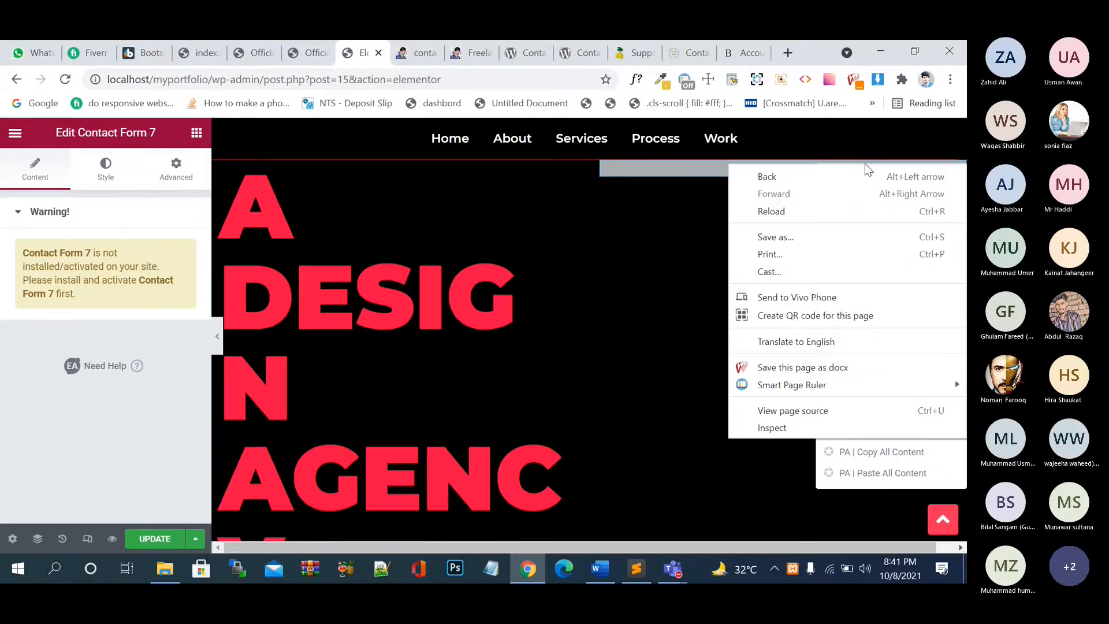
left_click(688, 408)
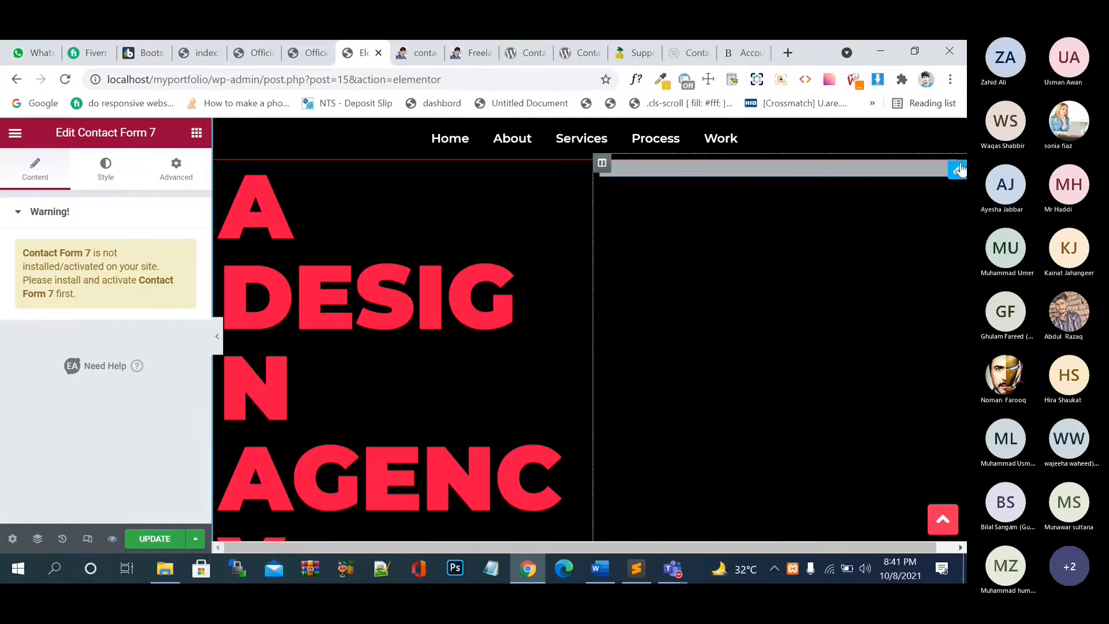
right_click(960, 169)
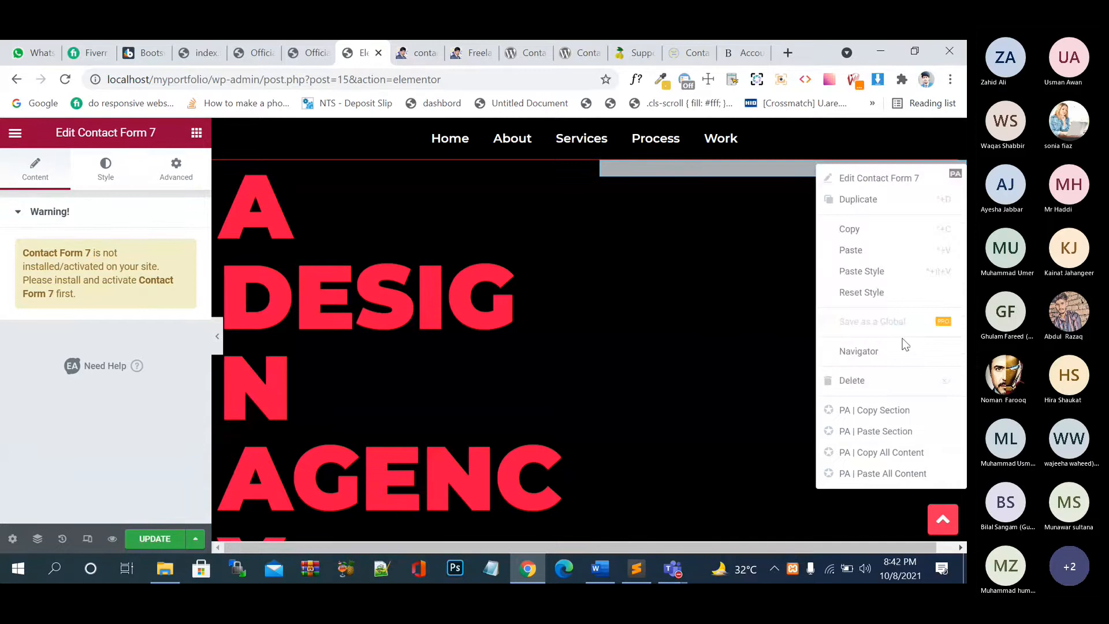
left_click(855, 380)
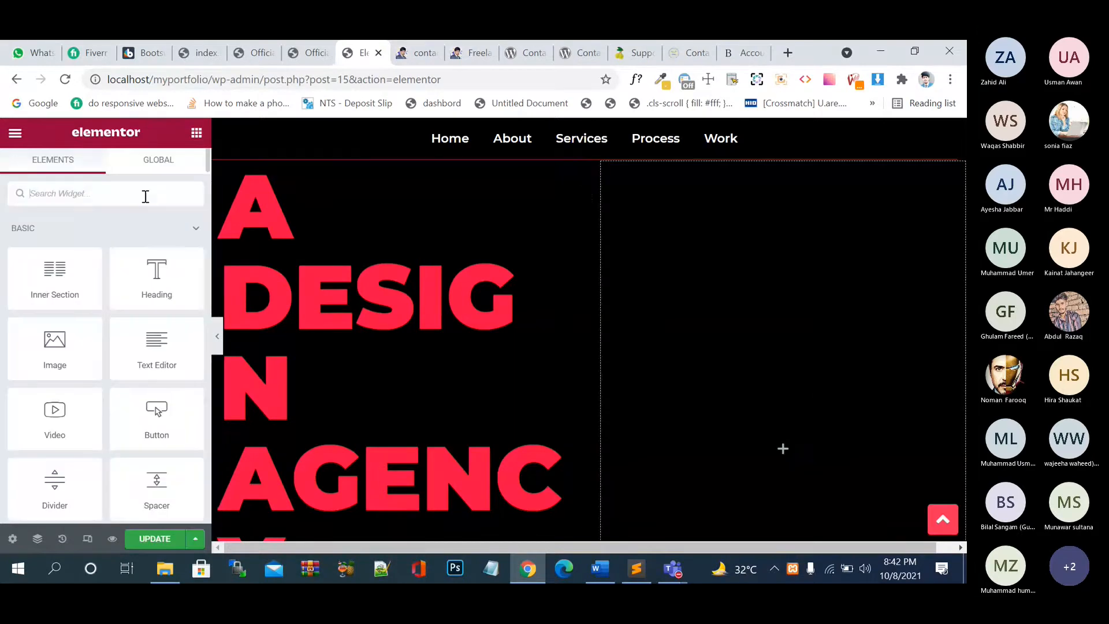
- Drop a WPForms widget into the right column with an empty title and 'contact form' applied
type("wp")
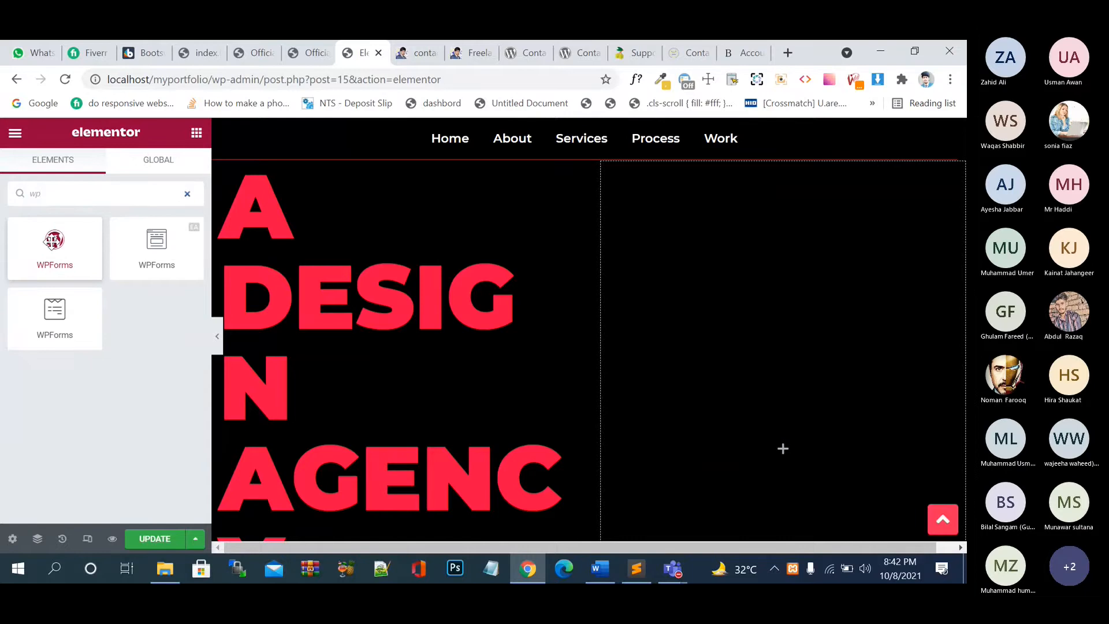
left_click_drag(53, 240, 734, 355)
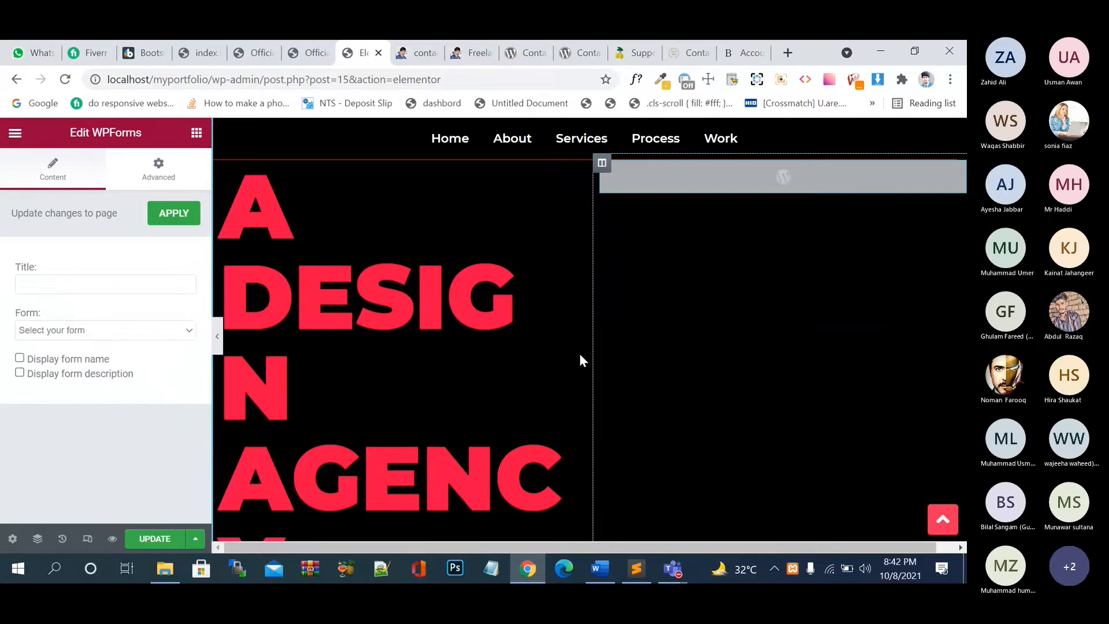
left_click(50, 285)
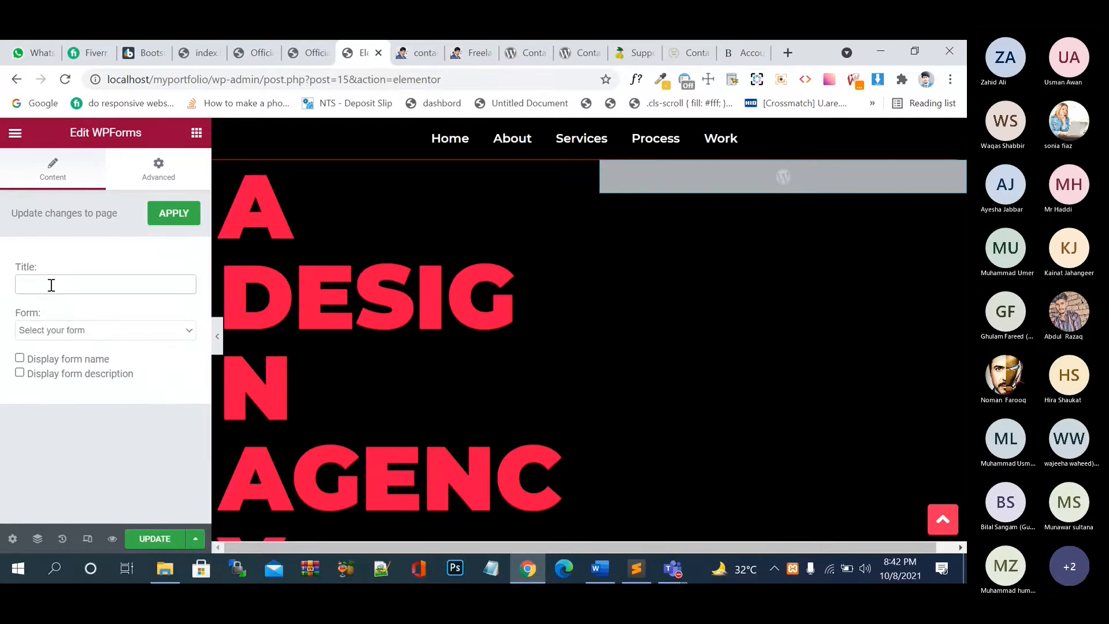
type("Contac")
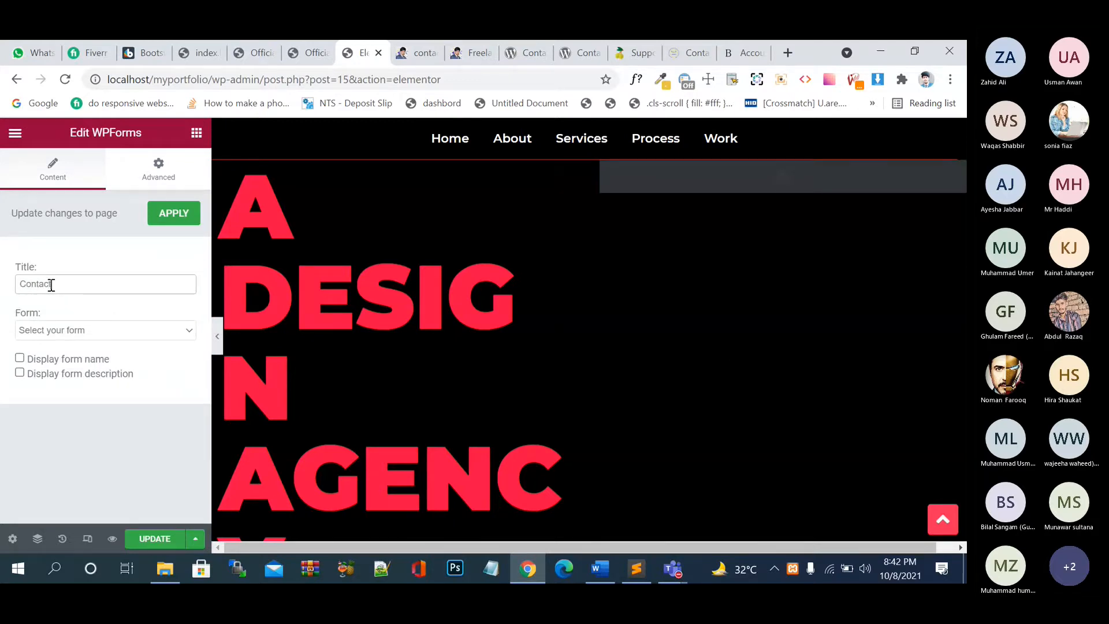
type("t")
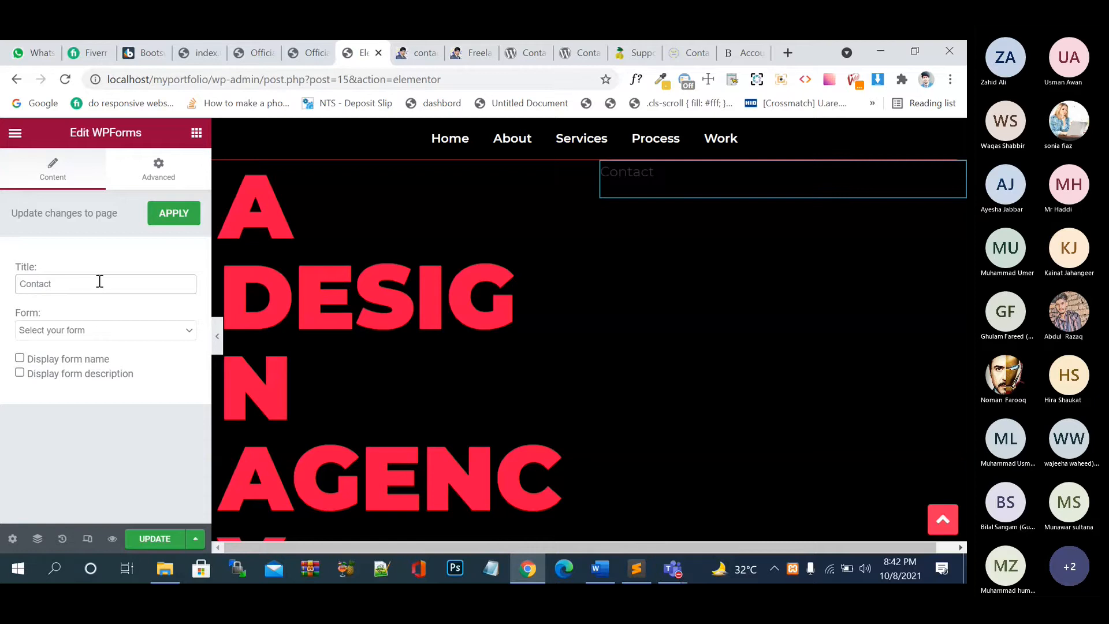
left_click_drag(91, 285, 5, 291)
key("BackSpace")
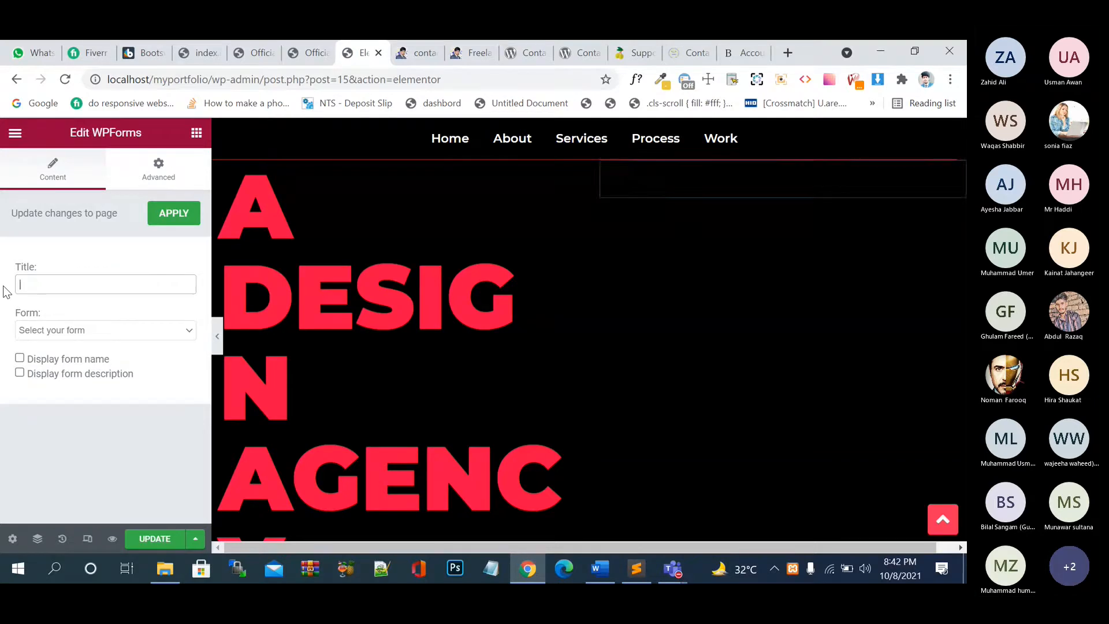
left_click(79, 331)
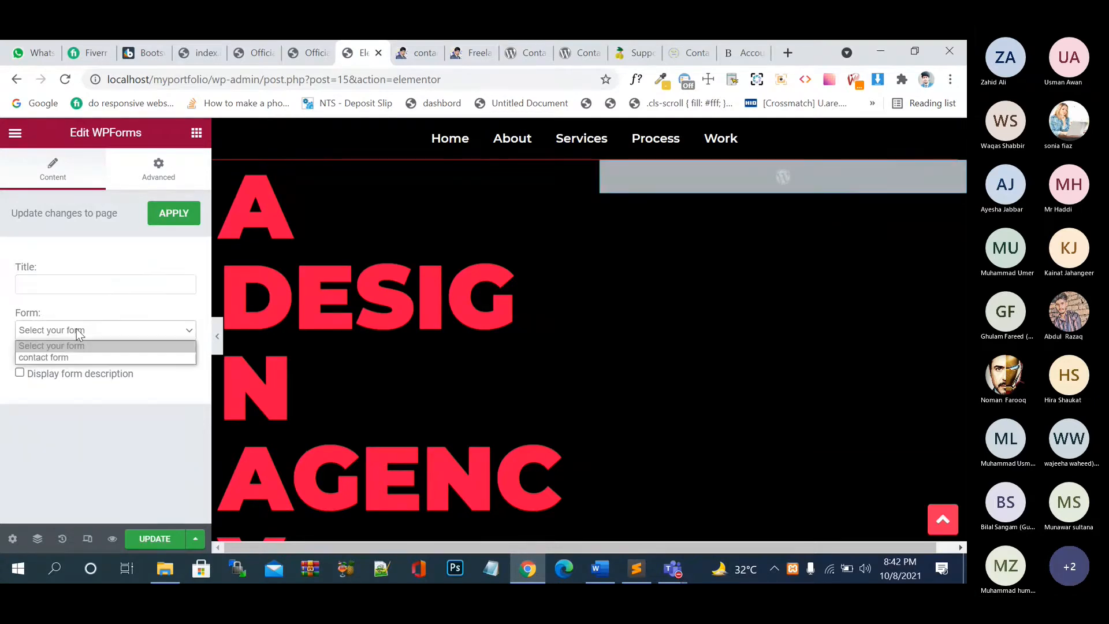
left_click(78, 357)
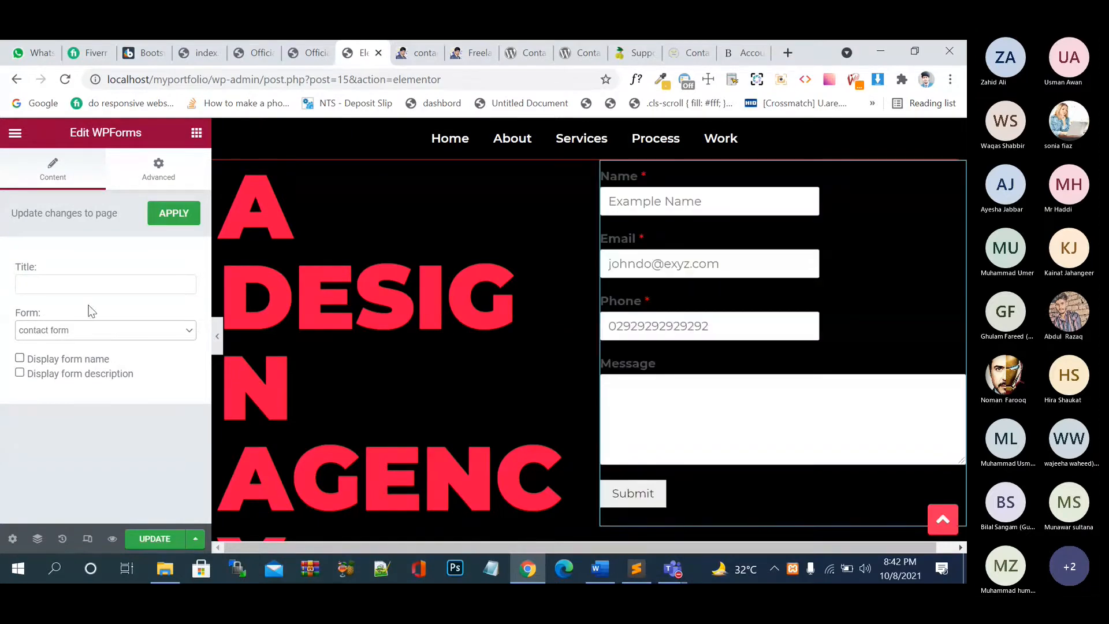
left_click(156, 215)
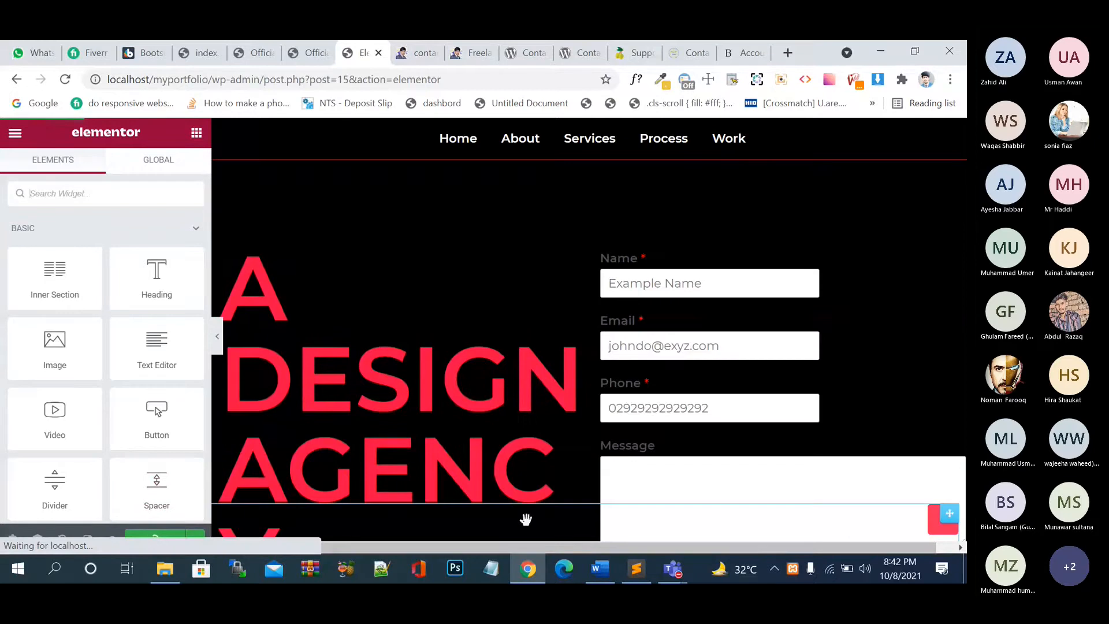
left_click(404, 56)
left_click(471, 55)
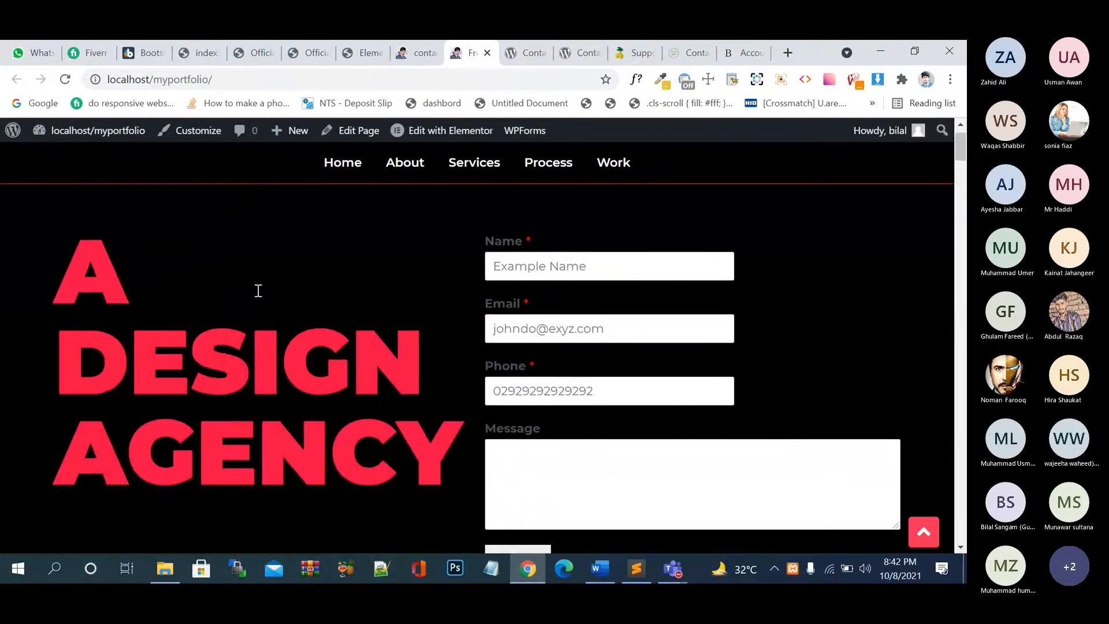
scroll(259, 290, "down", 1)
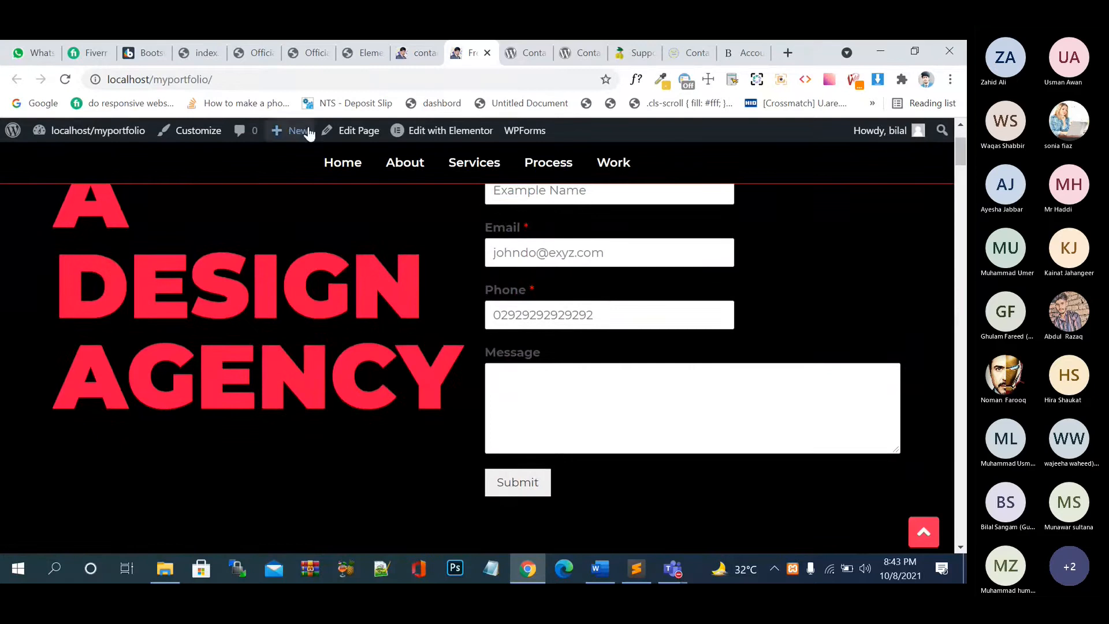
left_click(418, 56)
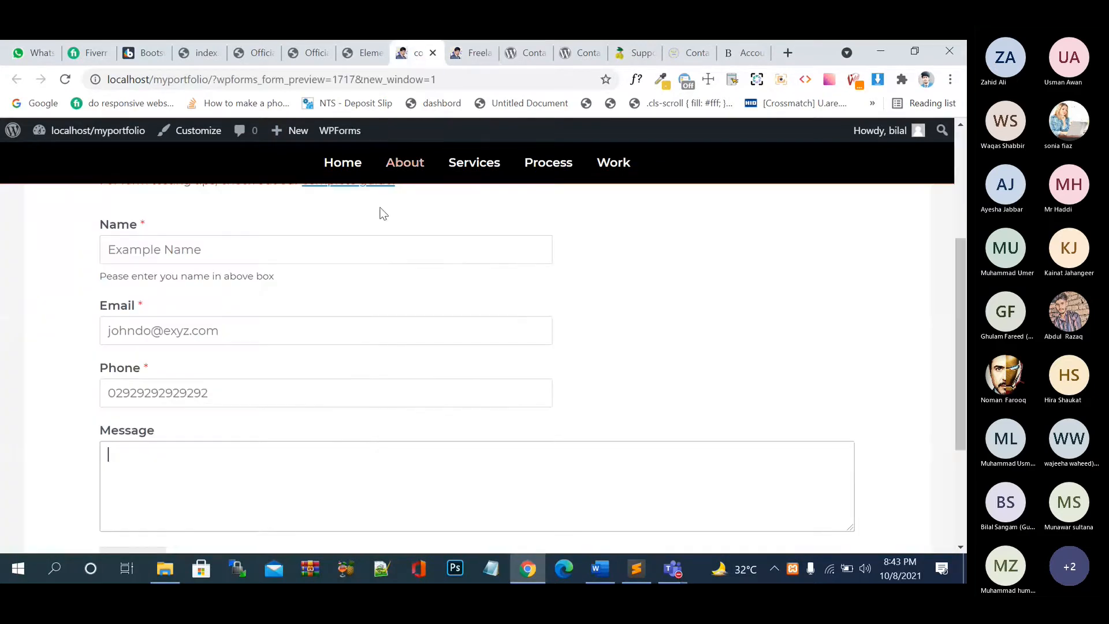
left_click(368, 55)
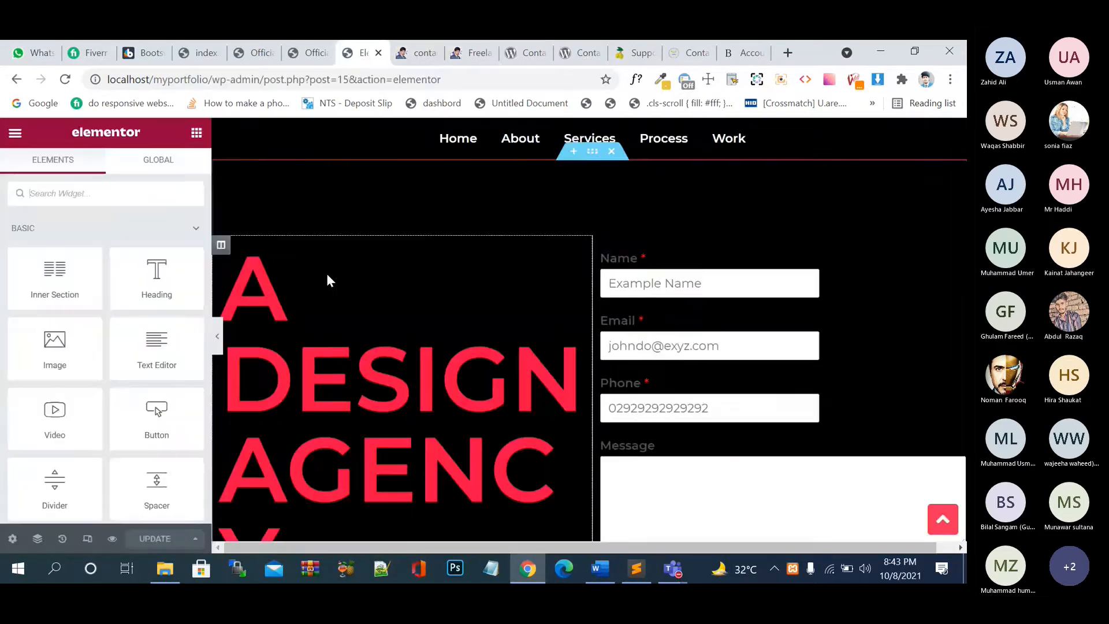
- Open the form widget's settings, toggling Display form name on and back off
left_click(957, 252)
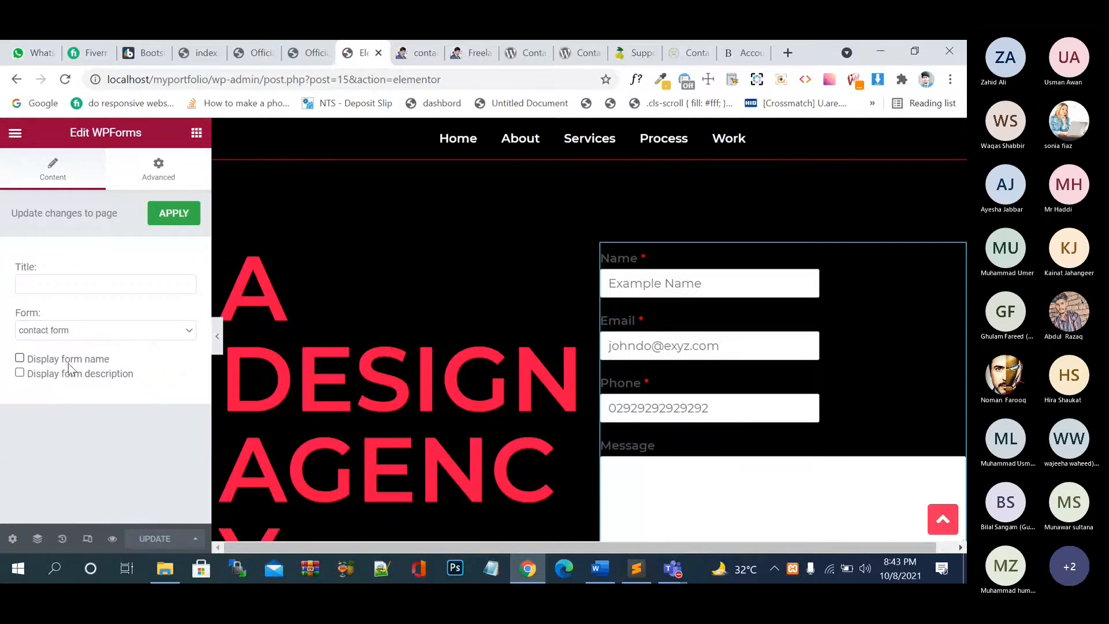
left_click(20, 358)
left_click(20, 359)
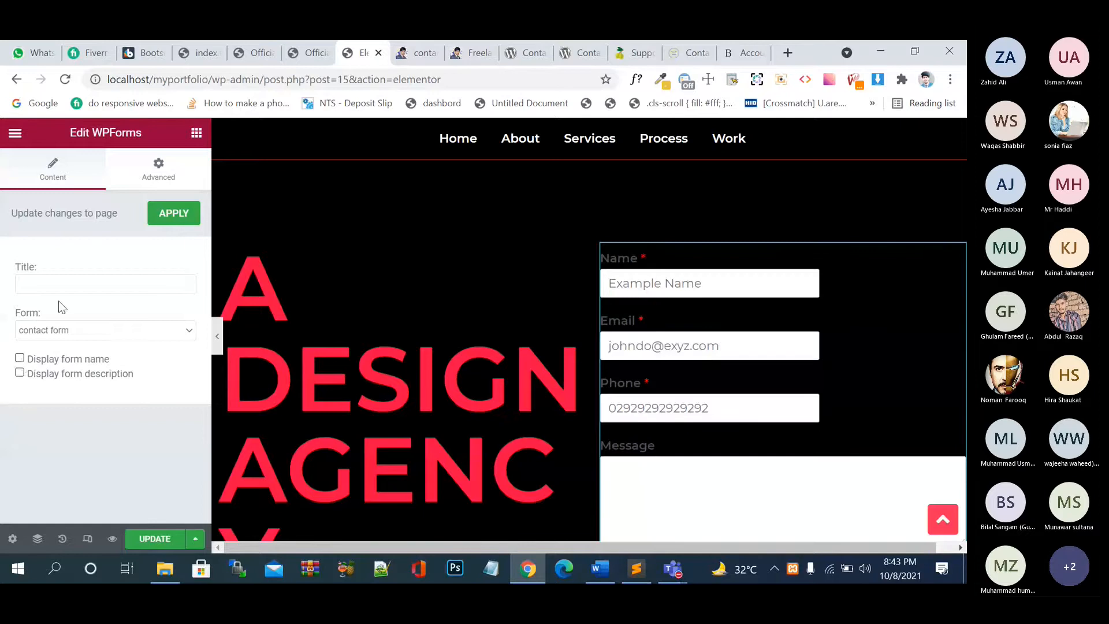
- Browse the Advanced tab's Content Protection and Background sections, then return to Content
left_click(159, 177)
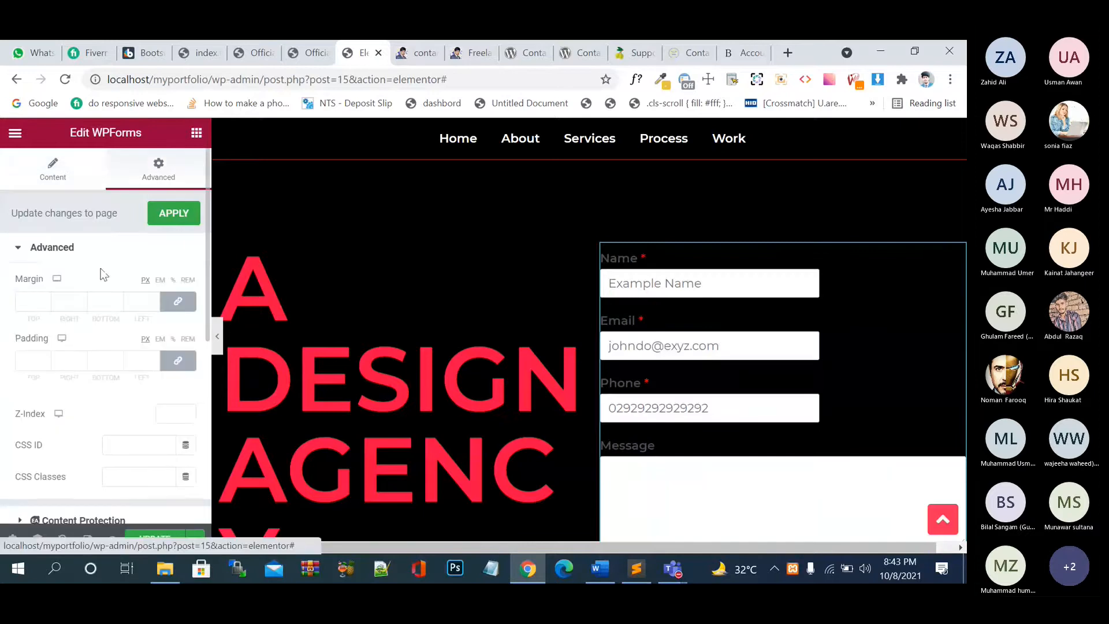
scroll(69, 346, "down", 4)
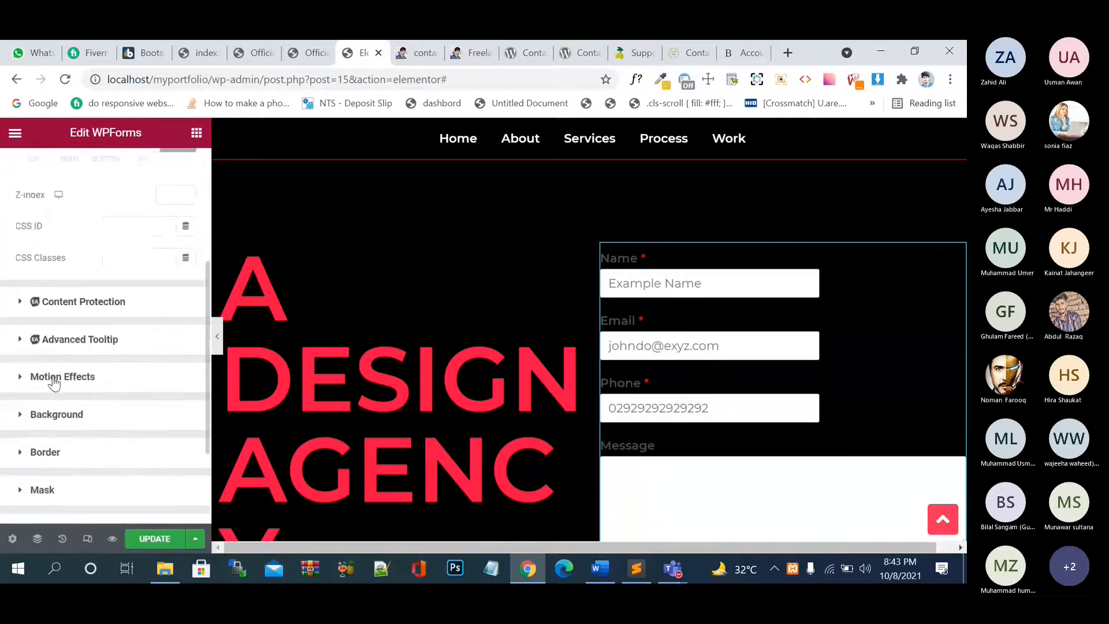
left_click(23, 302)
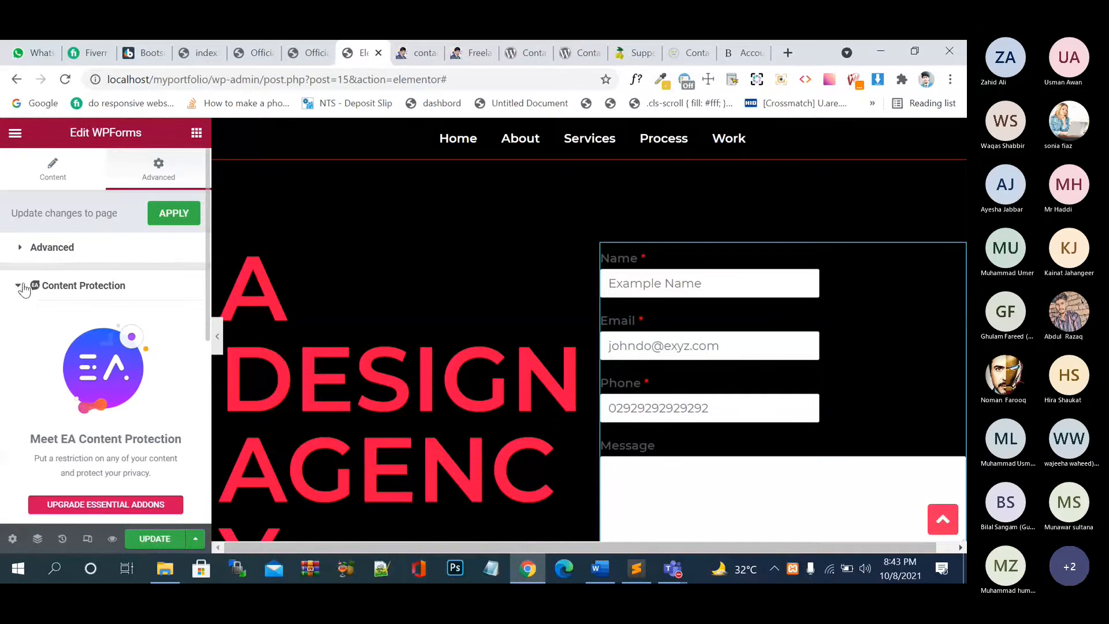
left_click(22, 287)
scroll(22, 397, "down", 2)
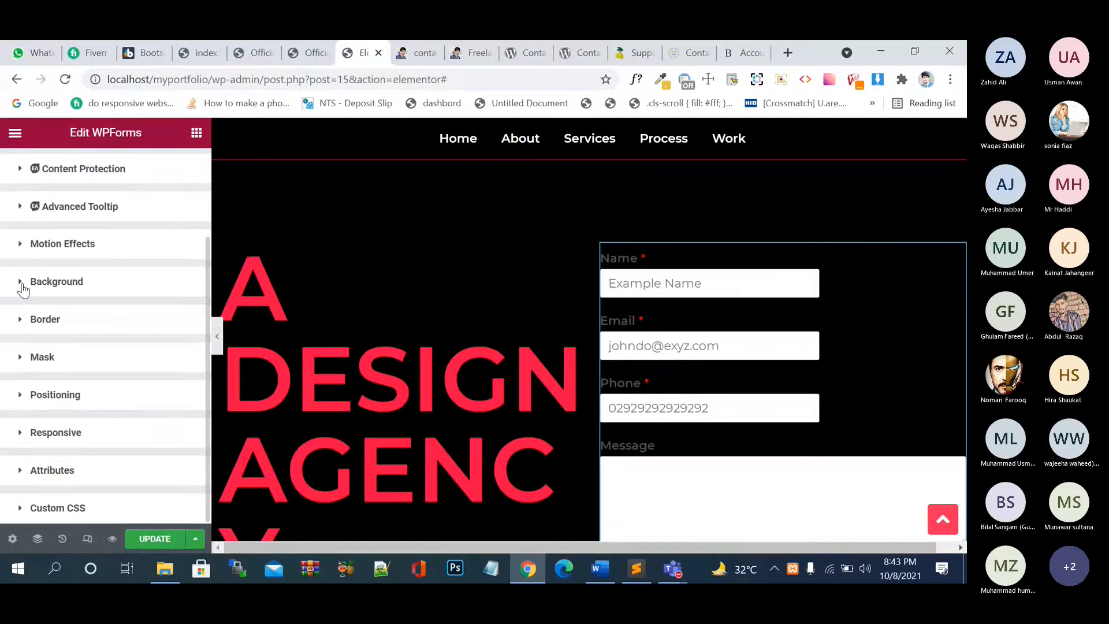
left_click(22, 283)
scroll(114, 353, "down", 3)
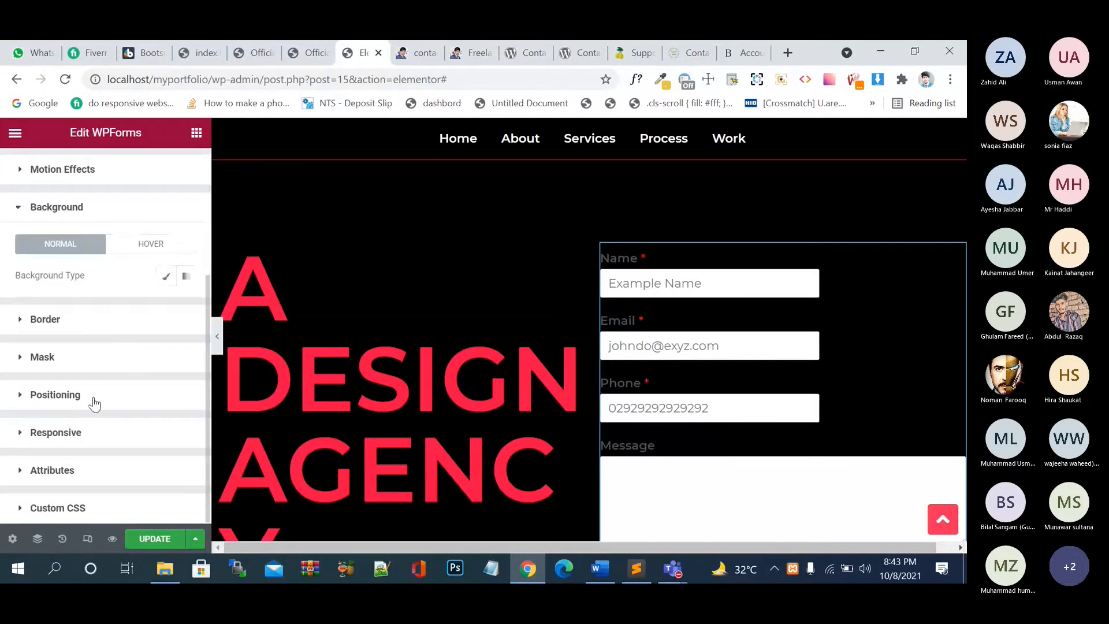
scroll(94, 404, "up", 3)
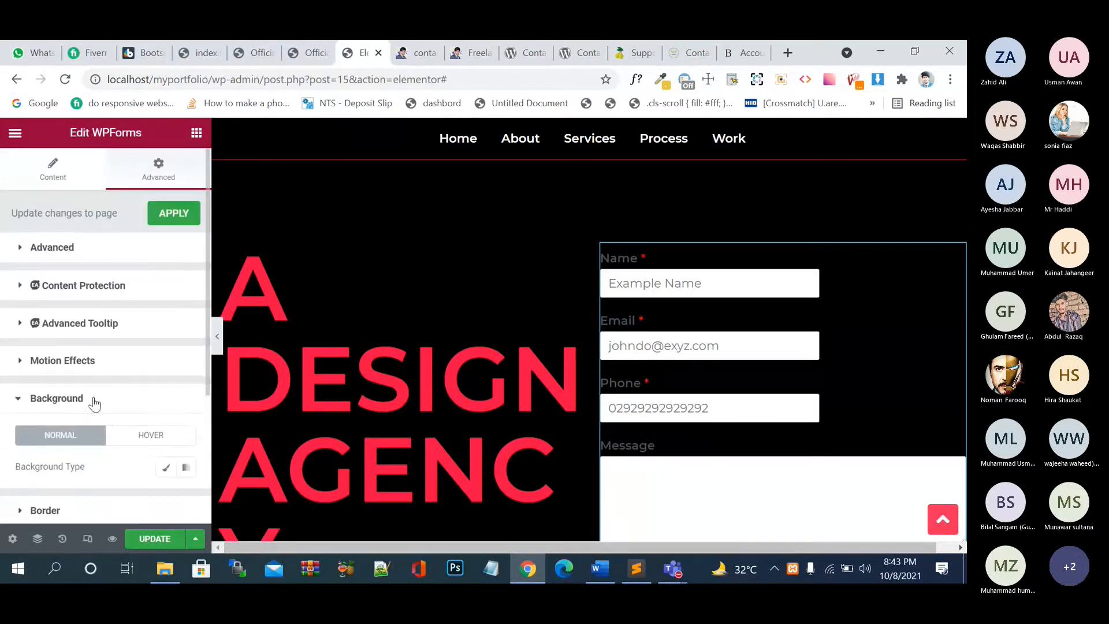
left_click(68, 180)
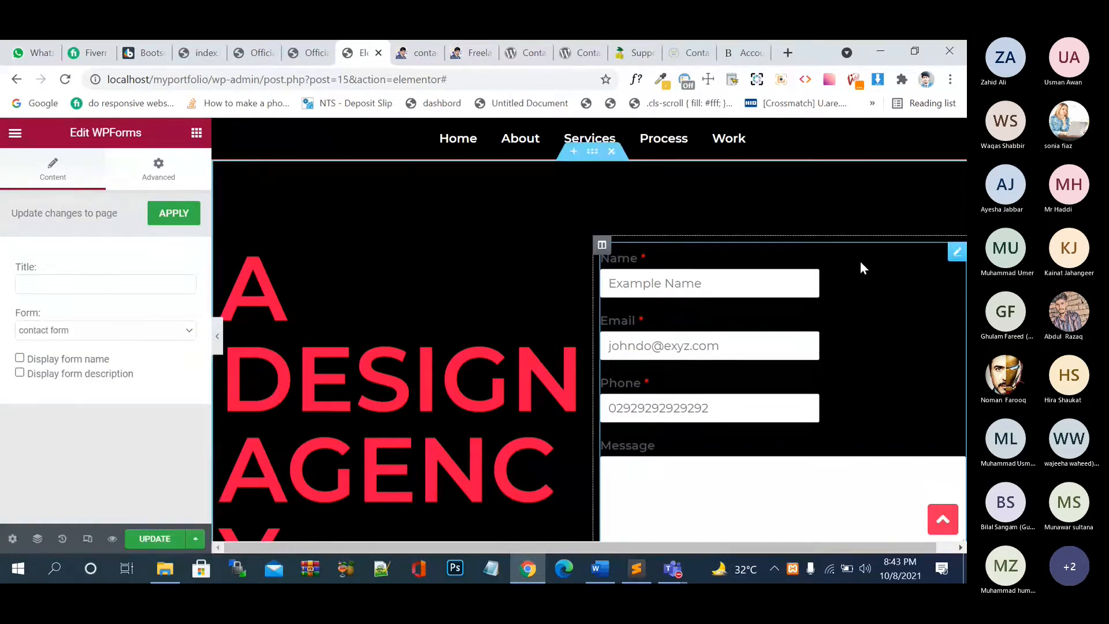
- Delete the form widget and drop in a new WPForms widget set to 'contact form'
right_click(956, 257)
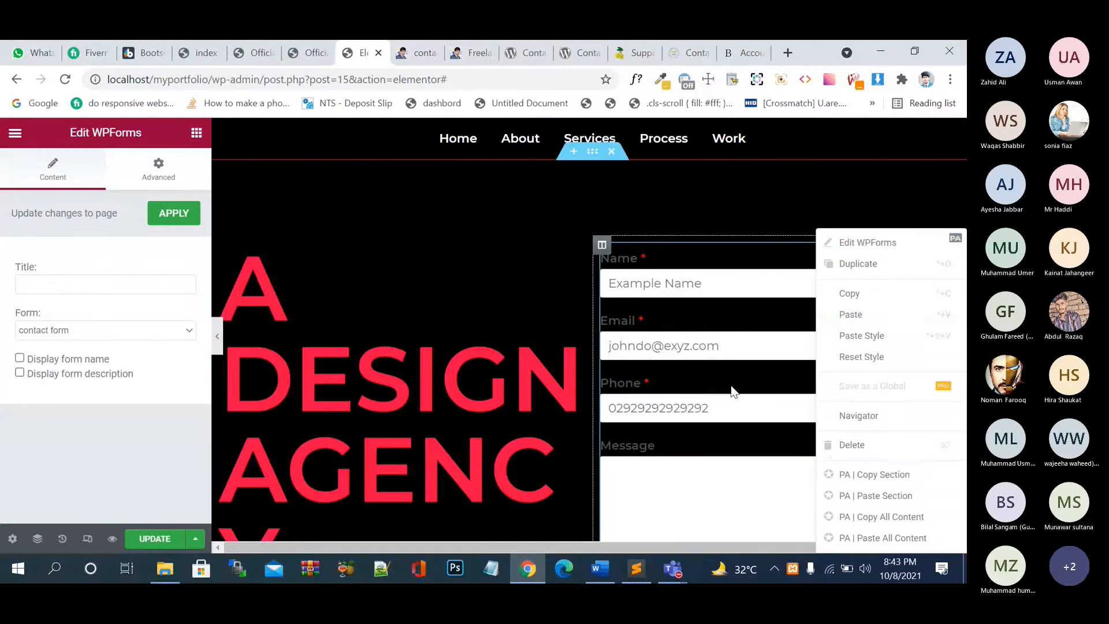
left_click(870, 448)
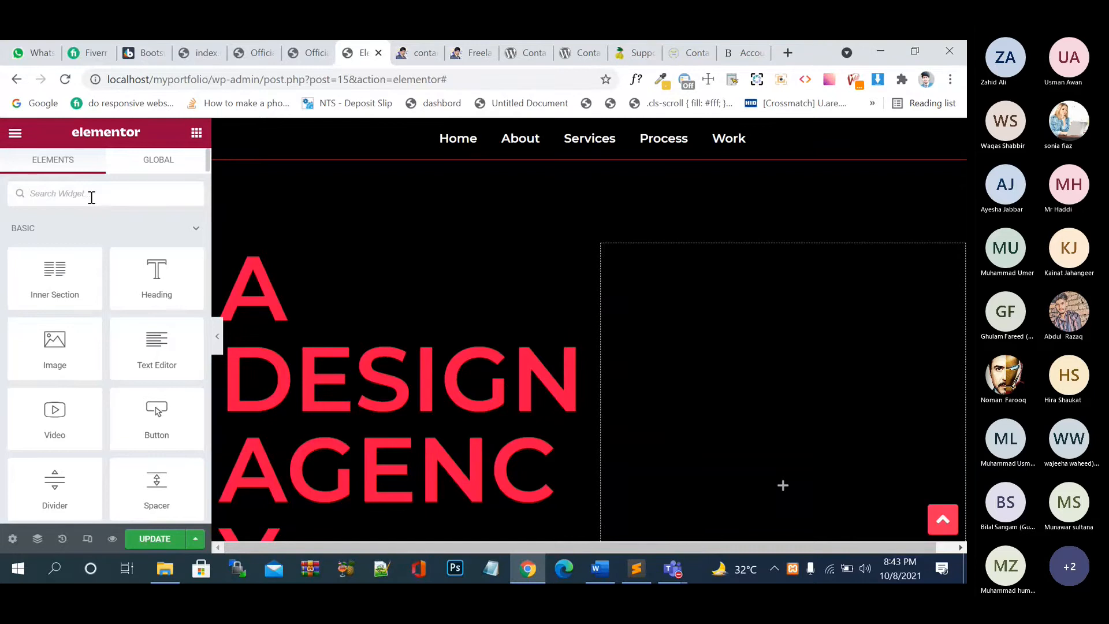
left_click(92, 197)
type("wp")
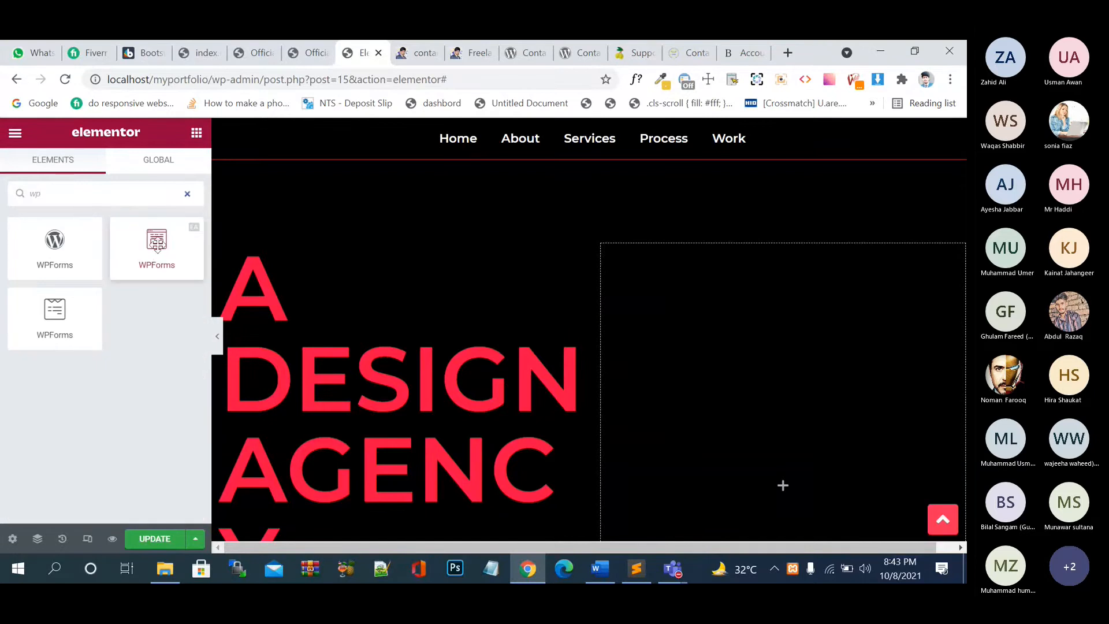
left_click_drag(157, 243, 785, 340)
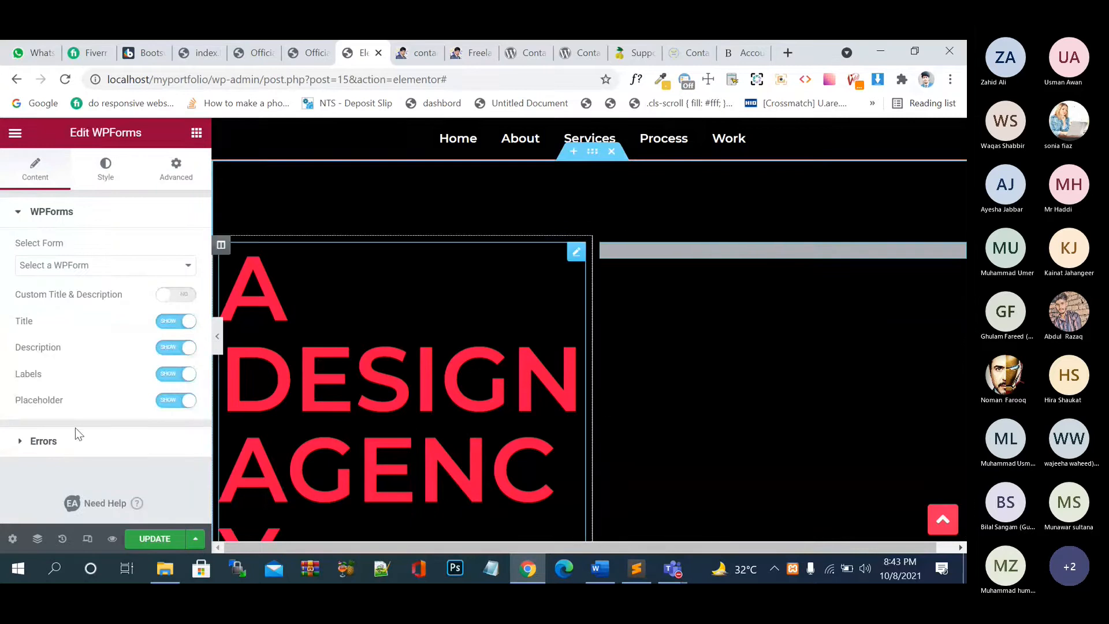
left_click(63, 265)
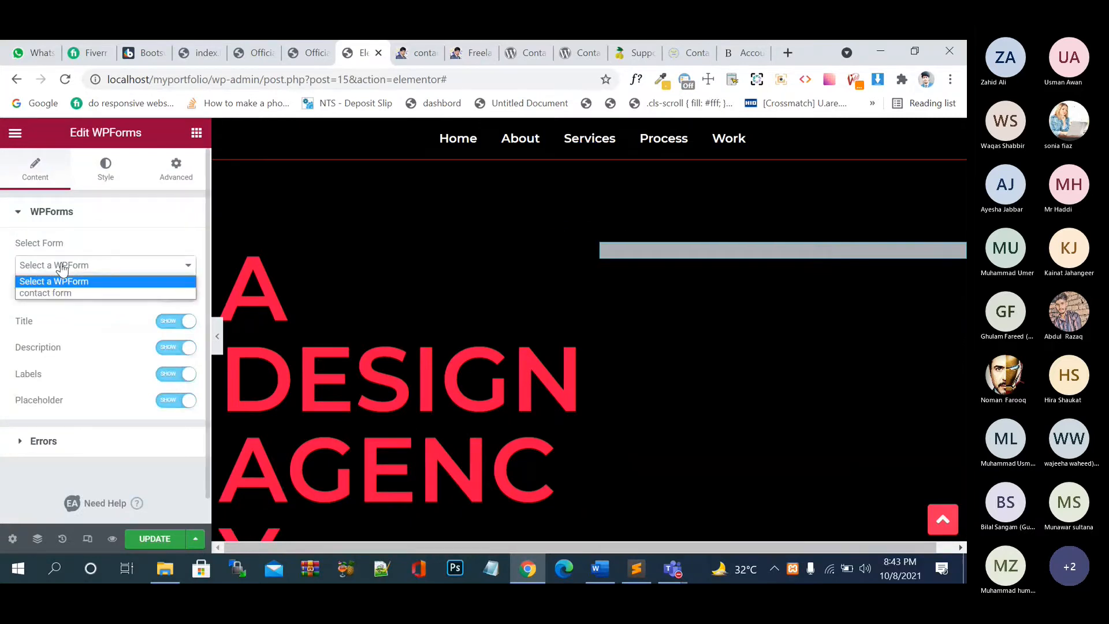
left_click(69, 292)
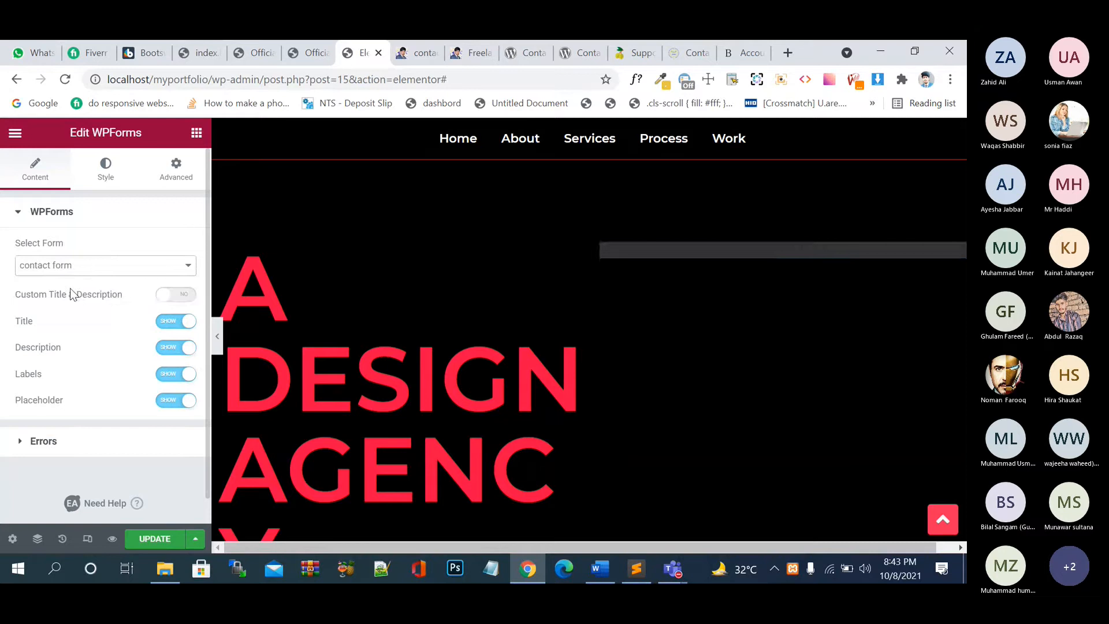
- Save, then hide the form title and description while keeping labels and placeholders shown
left_click(157, 536)
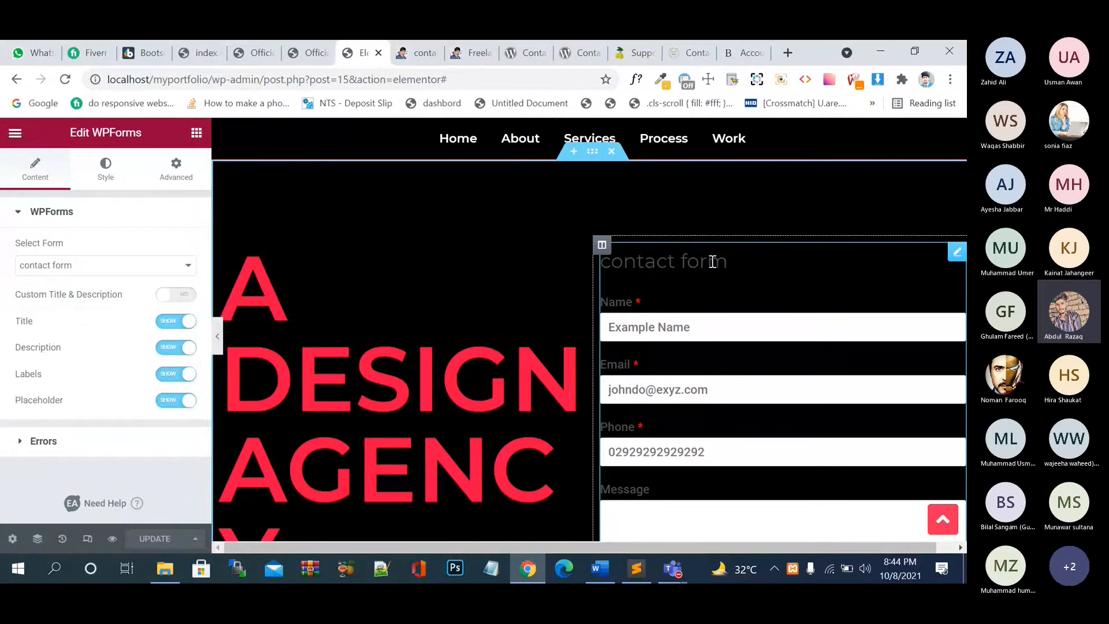
left_click(172, 321)
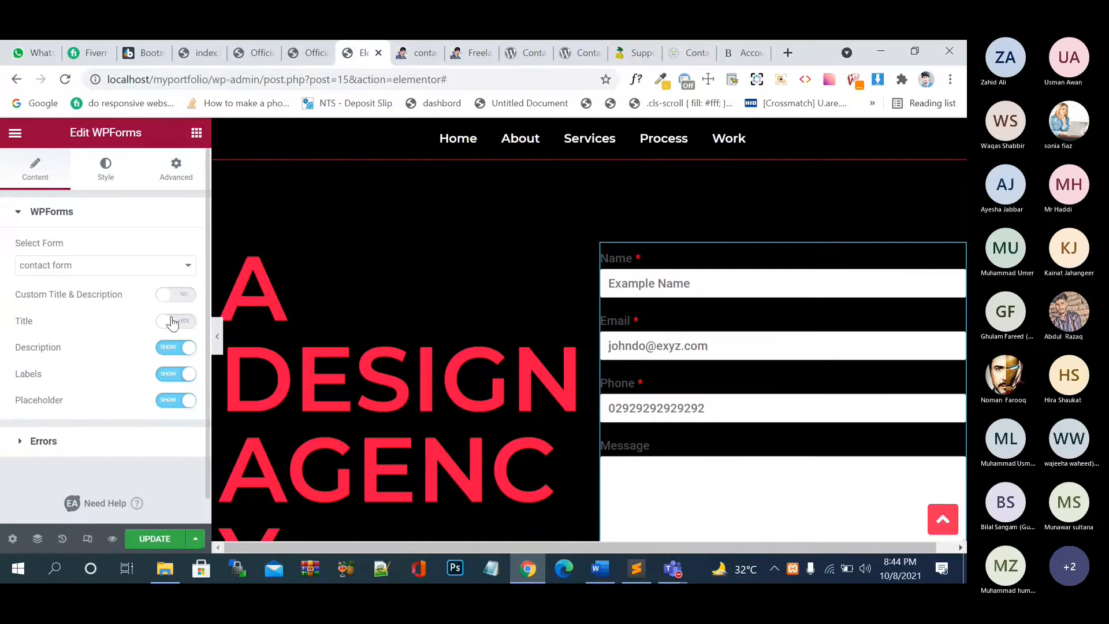
left_click(172, 349)
left_click(170, 376)
left_click(170, 375)
left_click(165, 403)
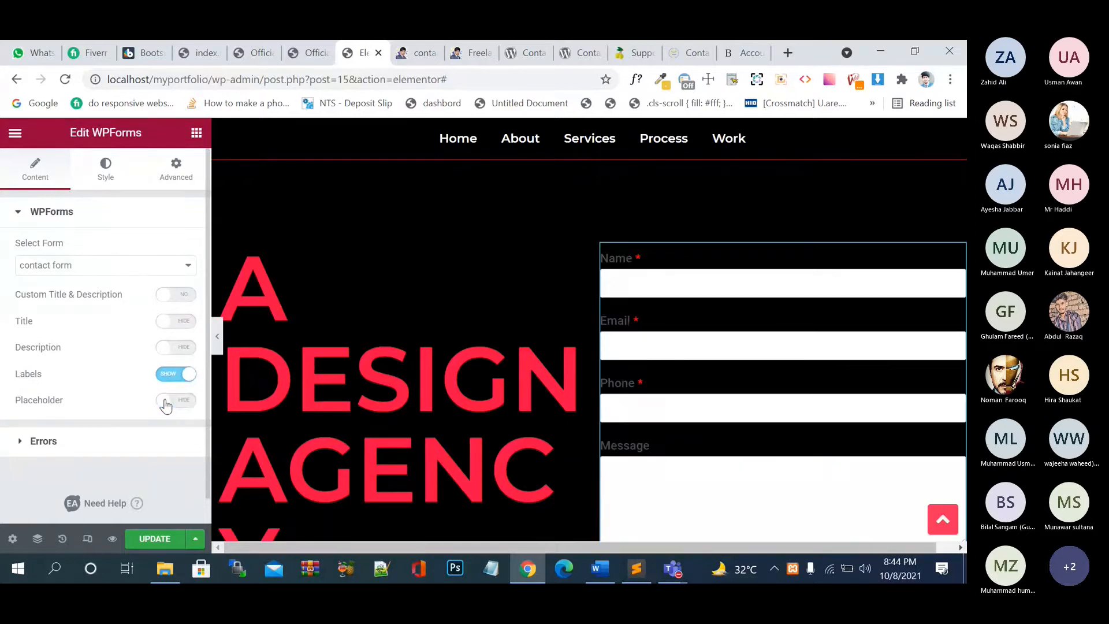
left_click(183, 403)
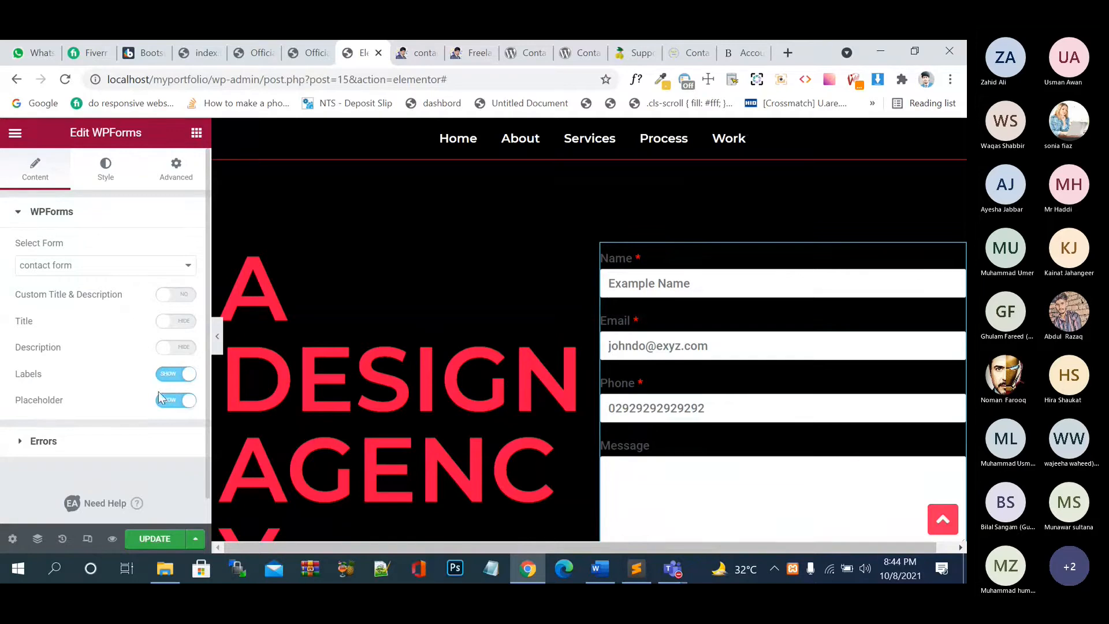
- In the Style tab, try left form alignment and a pale blue form background
left_click(107, 173)
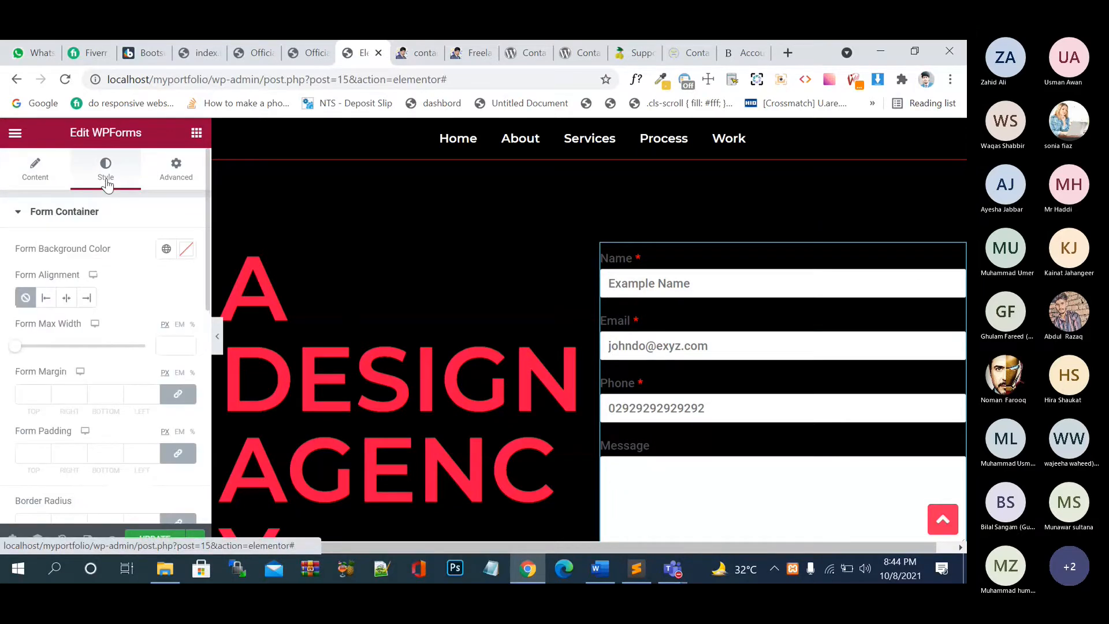
left_click(50, 299)
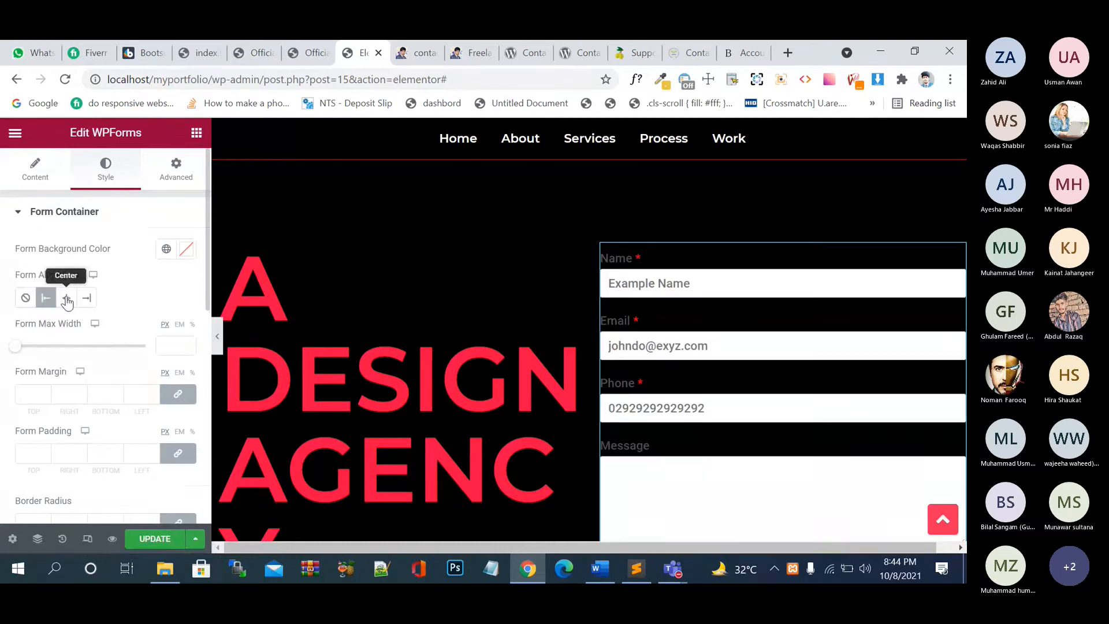
left_click(29, 301)
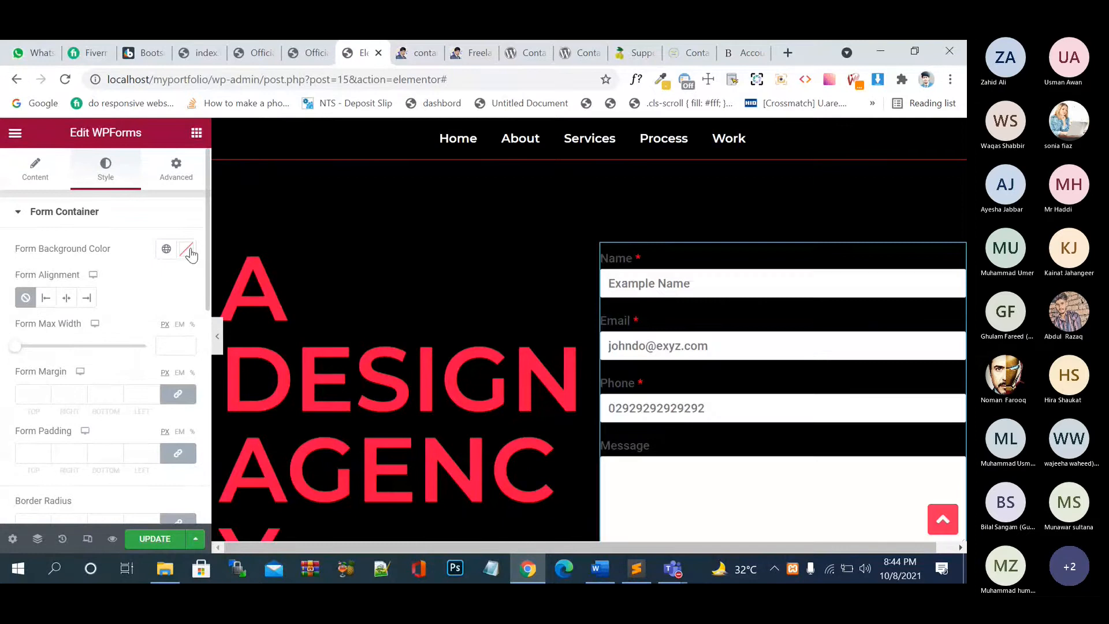
left_click(188, 251)
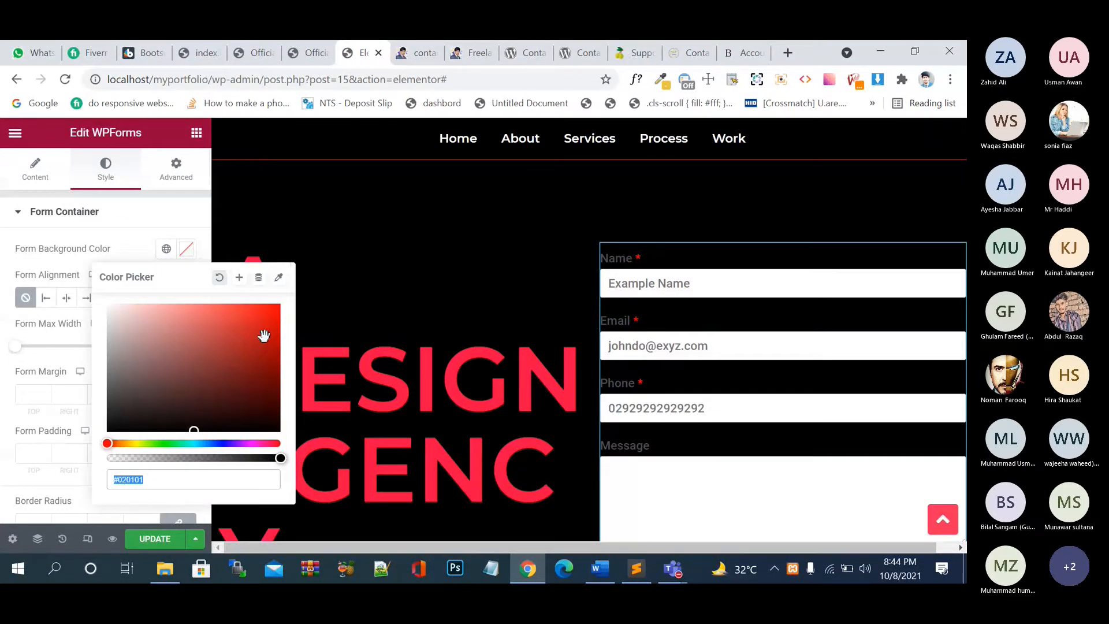
left_click(245, 329)
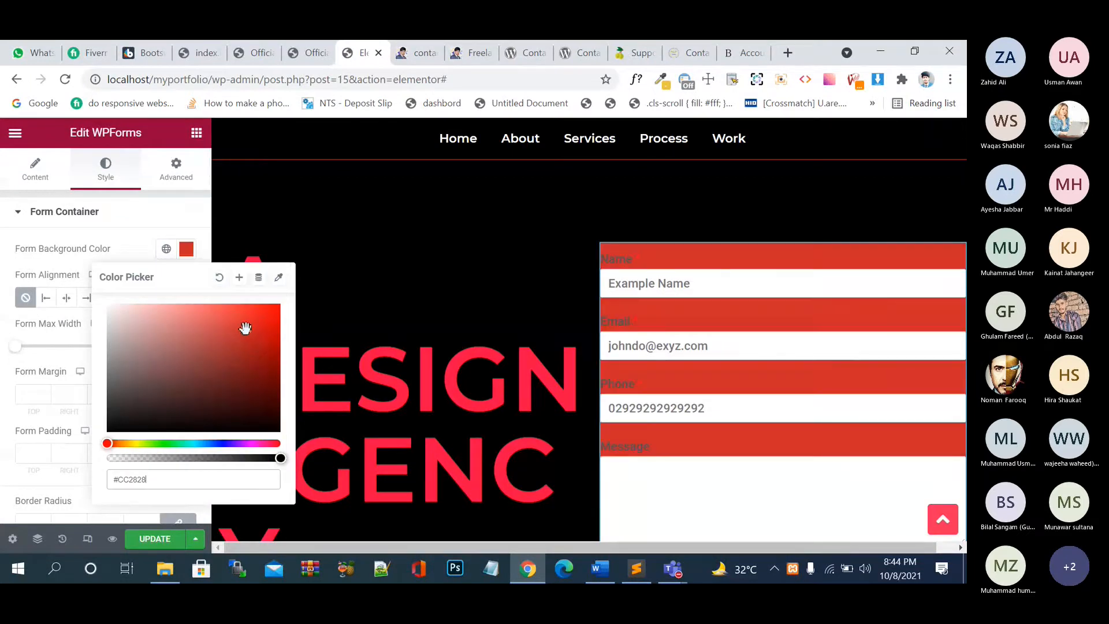
left_click(220, 413)
left_click(221, 443)
left_click(248, 326)
left_click(239, 305)
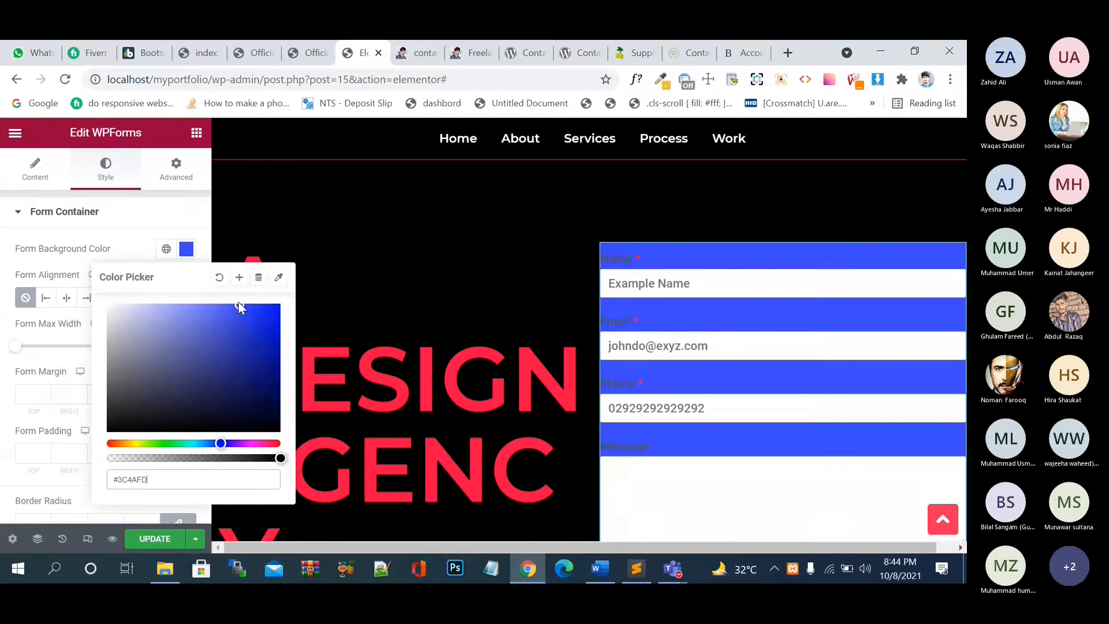
mouse_move(239, 307)
left_mouse_down()
mouse_move(229, 289)
mouse_move(192, 278)
left_mouse_up()
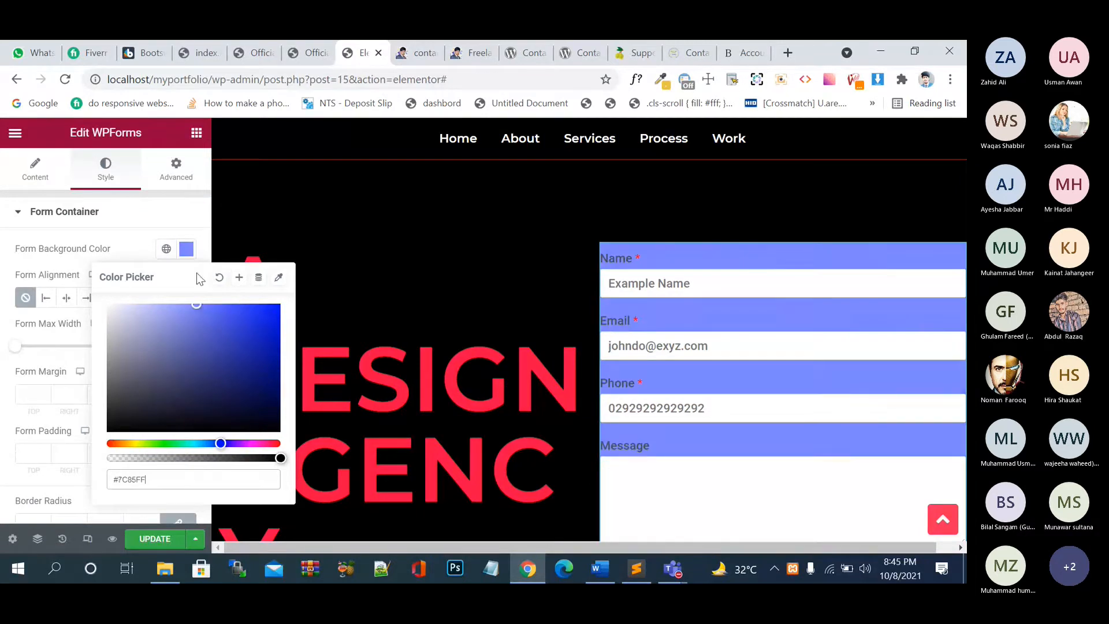
left_click(165, 223)
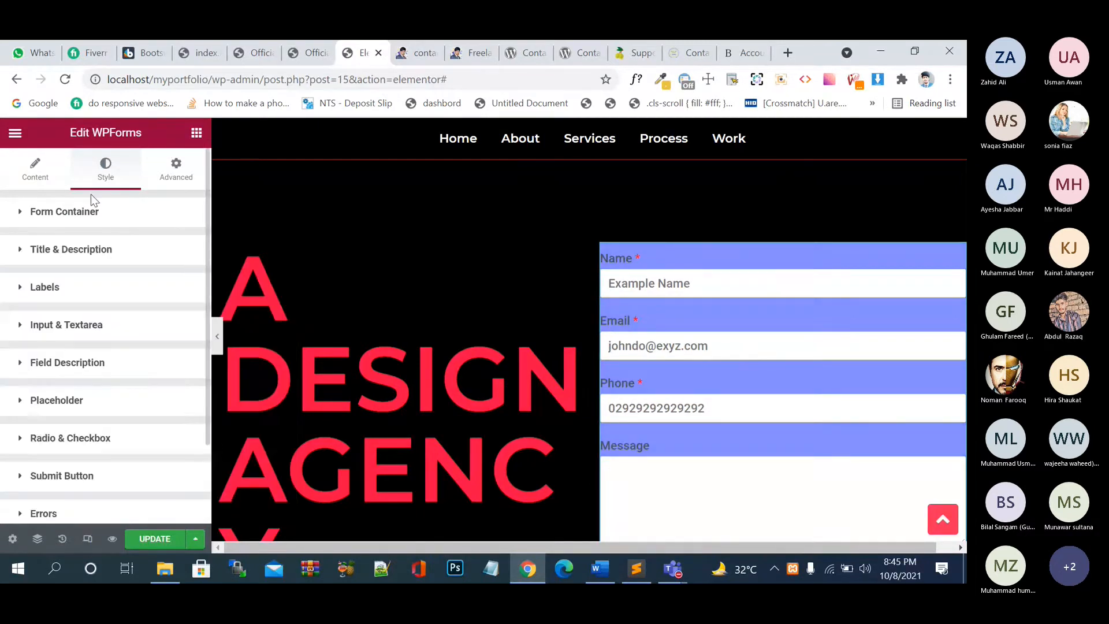
left_click(27, 214)
- Set the Labels text colour to white (#FFFFFF)
scroll(93, 275, "down", 5)
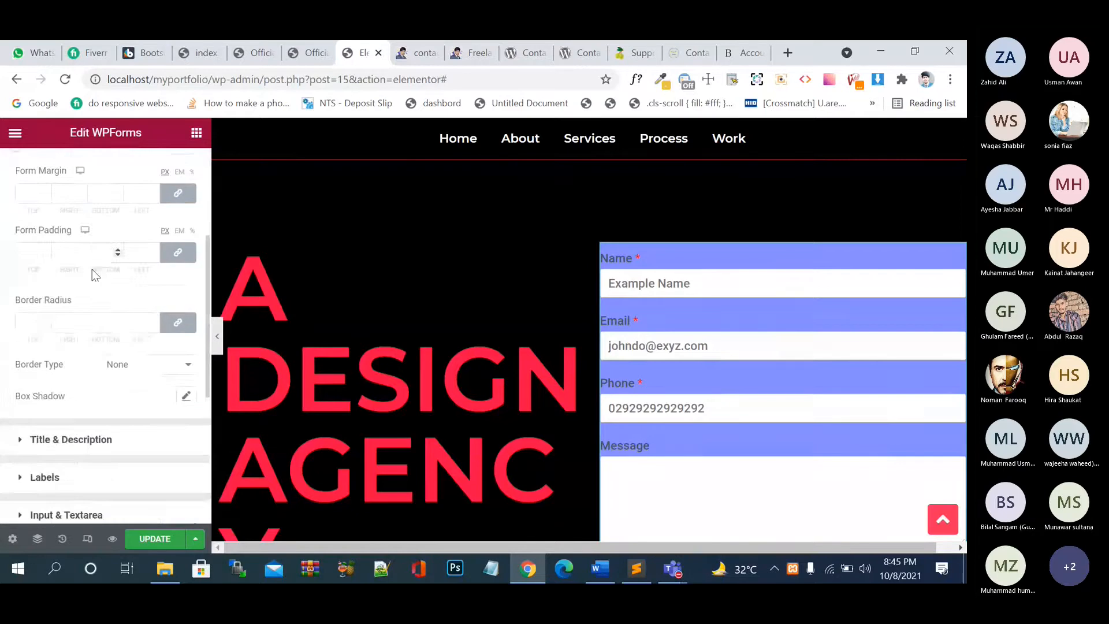
scroll(92, 269, "down", 1)
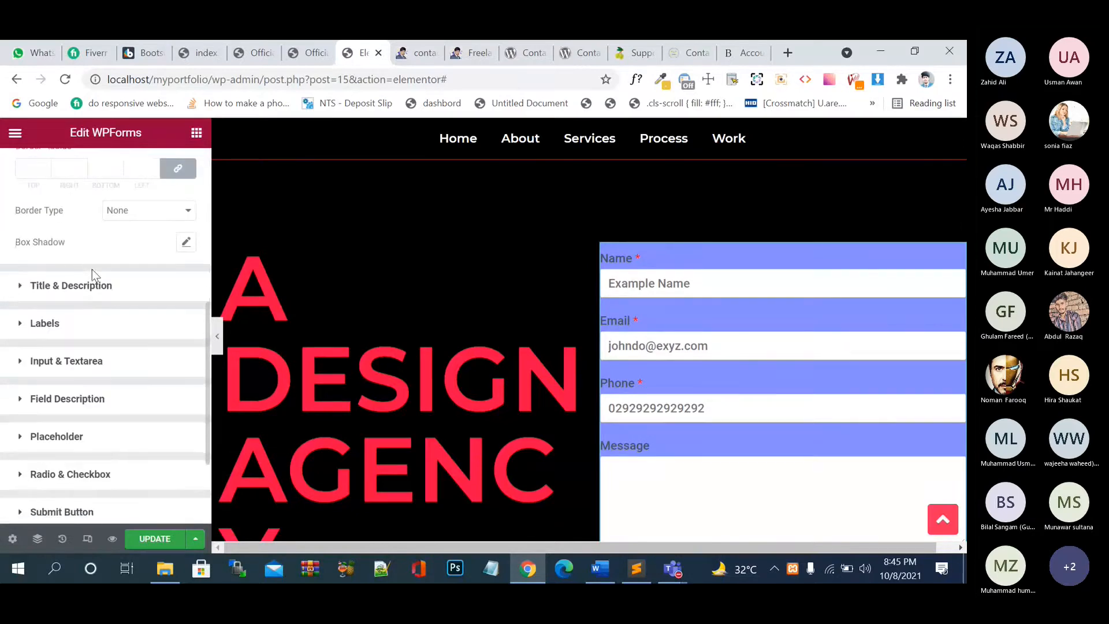
left_click(24, 322)
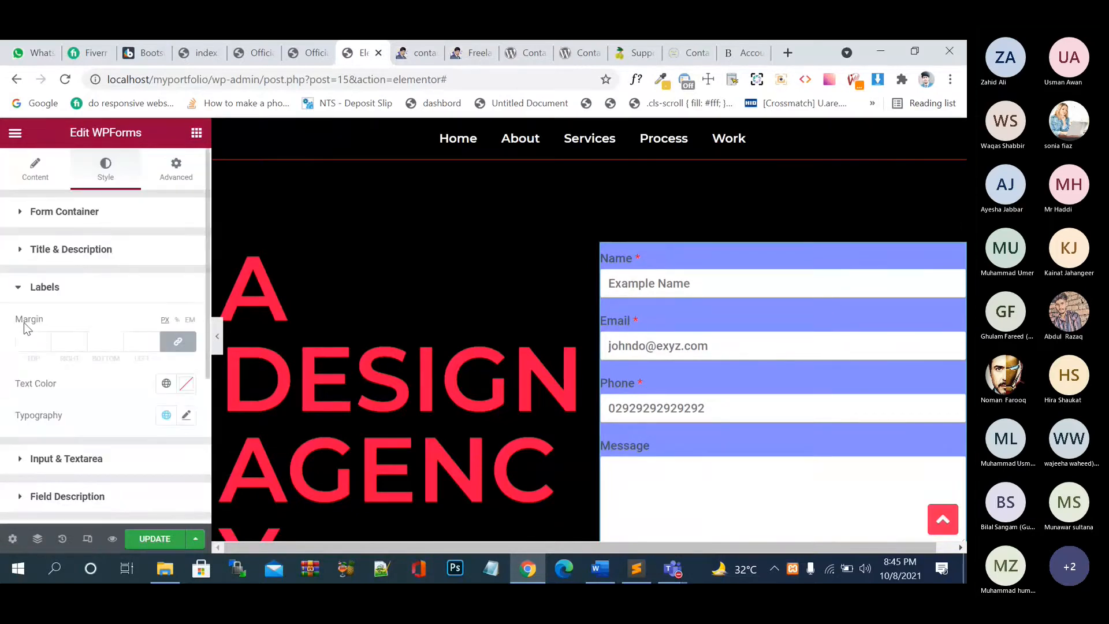
left_click(184, 384)
left_click(200, 240)
left_click_drag(199, 241, 85, 162)
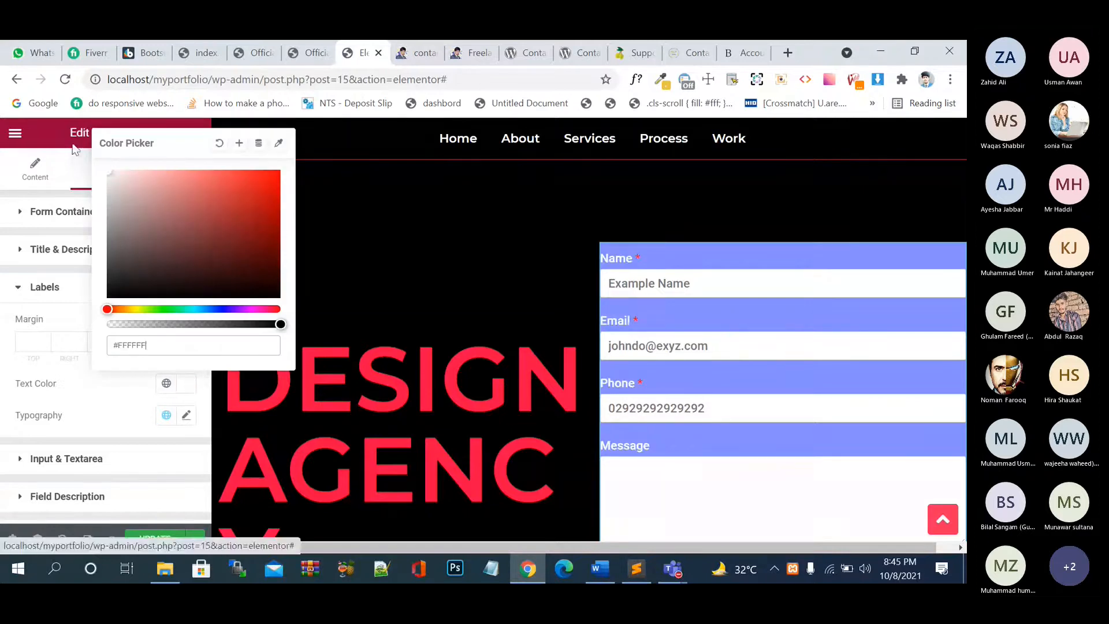
left_click(77, 301)
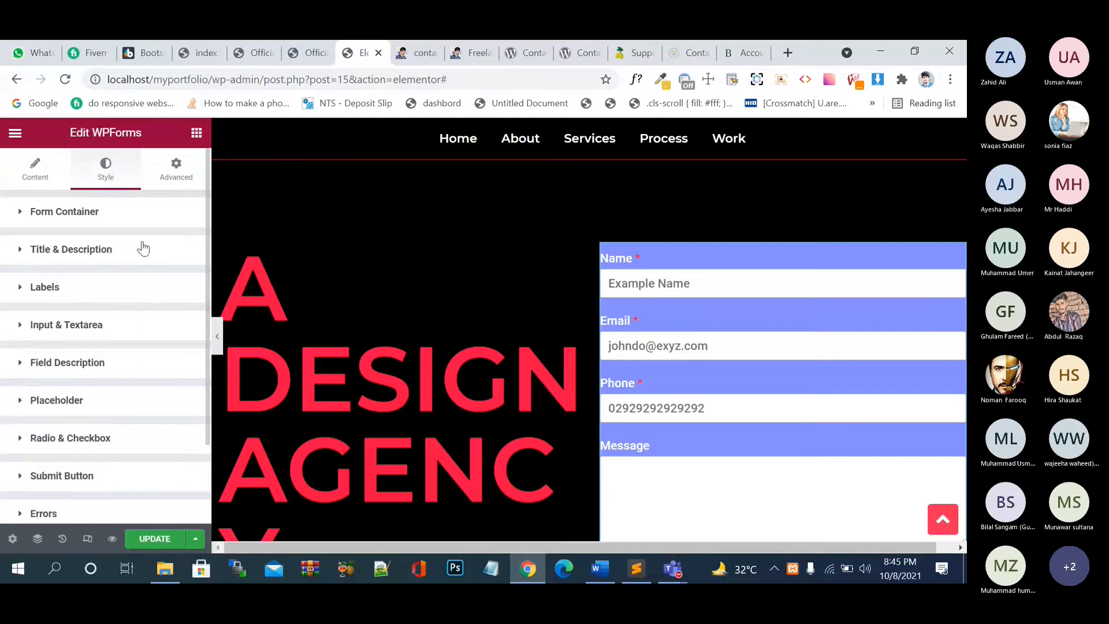
- Clear the Form Container background colour and reopen the Labels style section
left_click(24, 215)
left_click(186, 250)
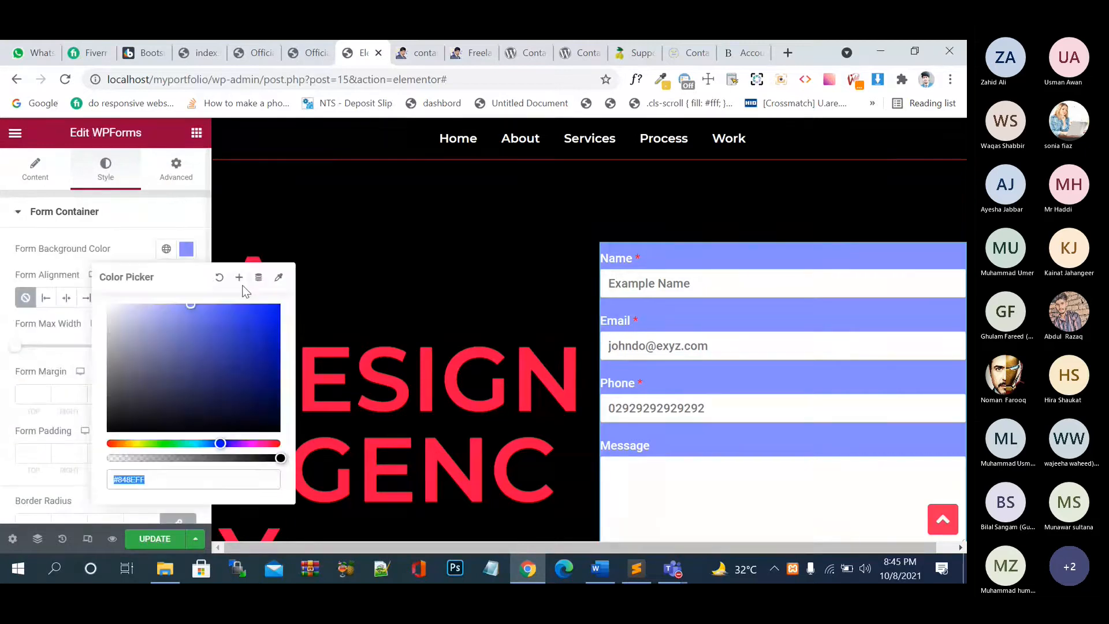
left_click(220, 277)
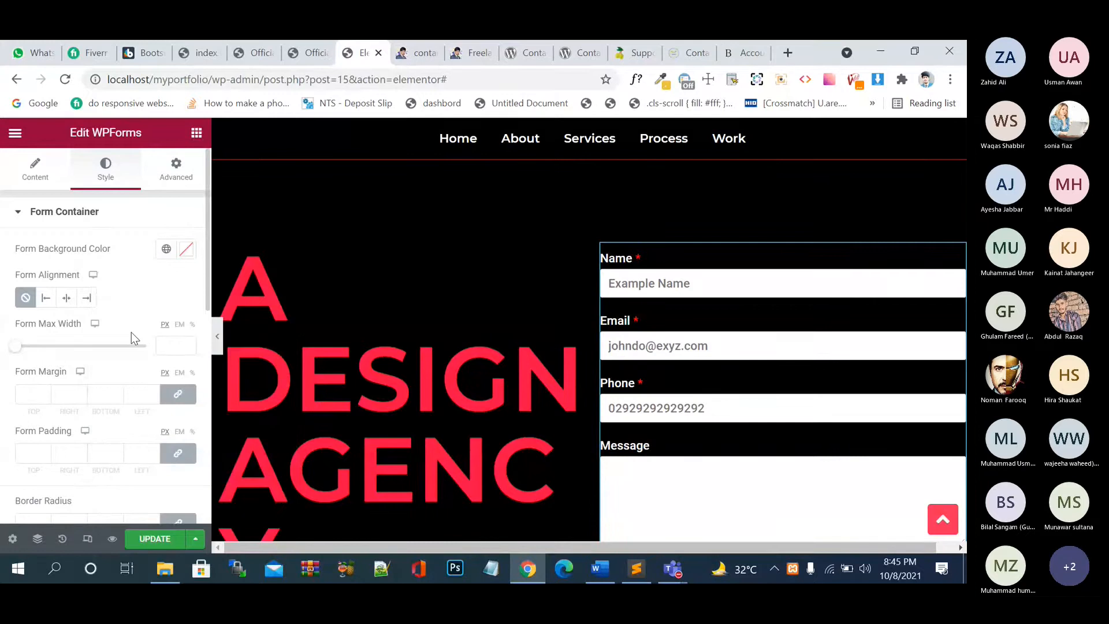
scroll(133, 338, "down", 2)
scroll(133, 338, "down", 1)
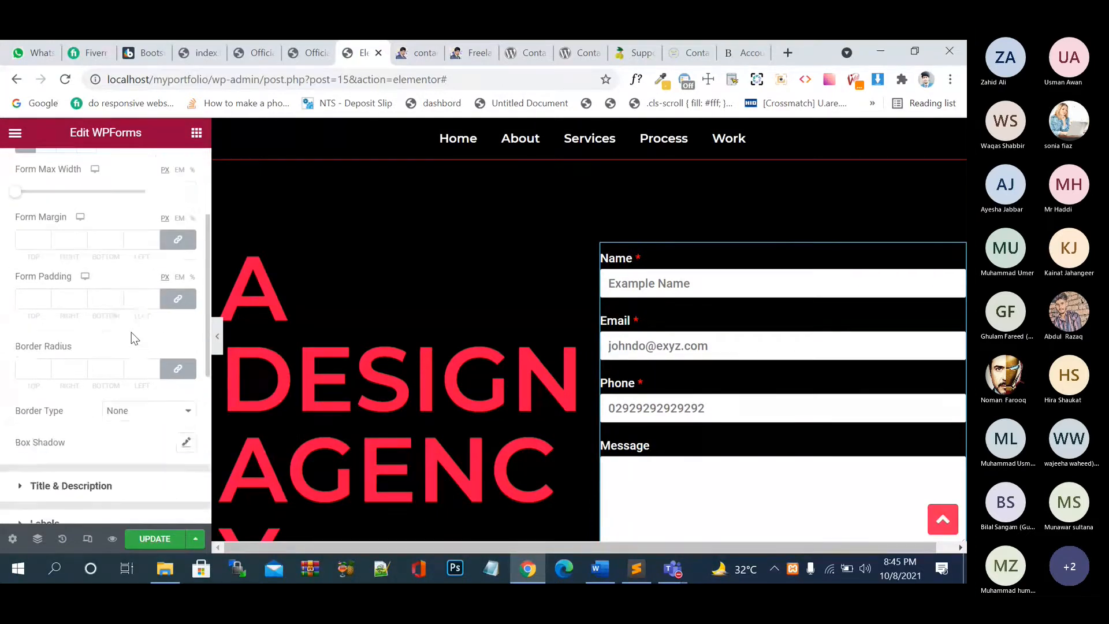
scroll(132, 332, "down", 2)
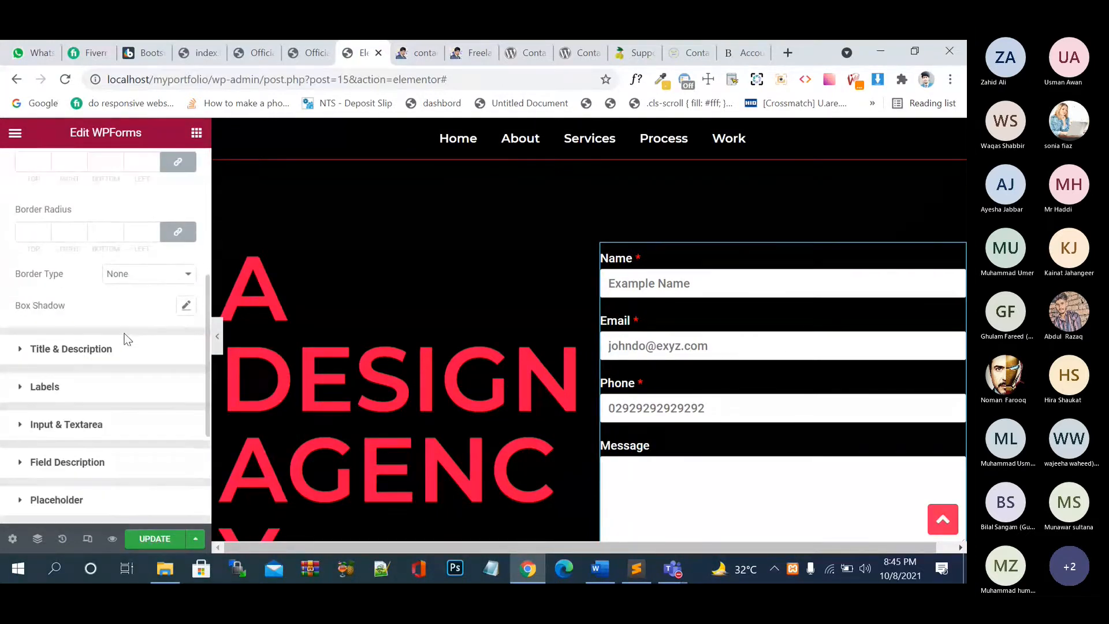
left_click(22, 350)
scroll(99, 349, "down", 4)
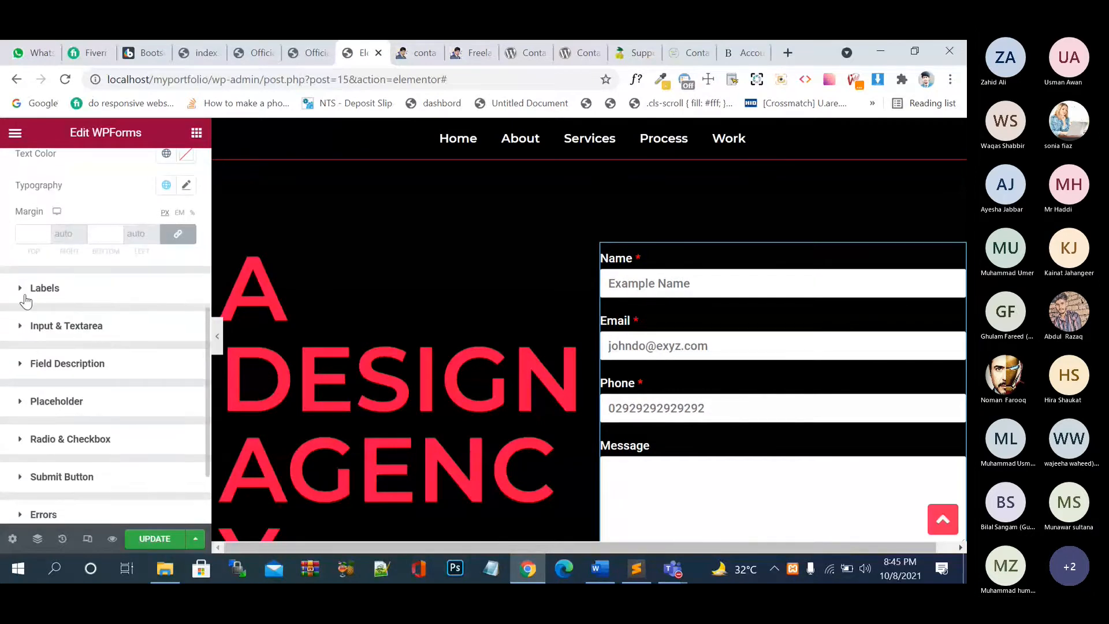
left_click(23, 294)
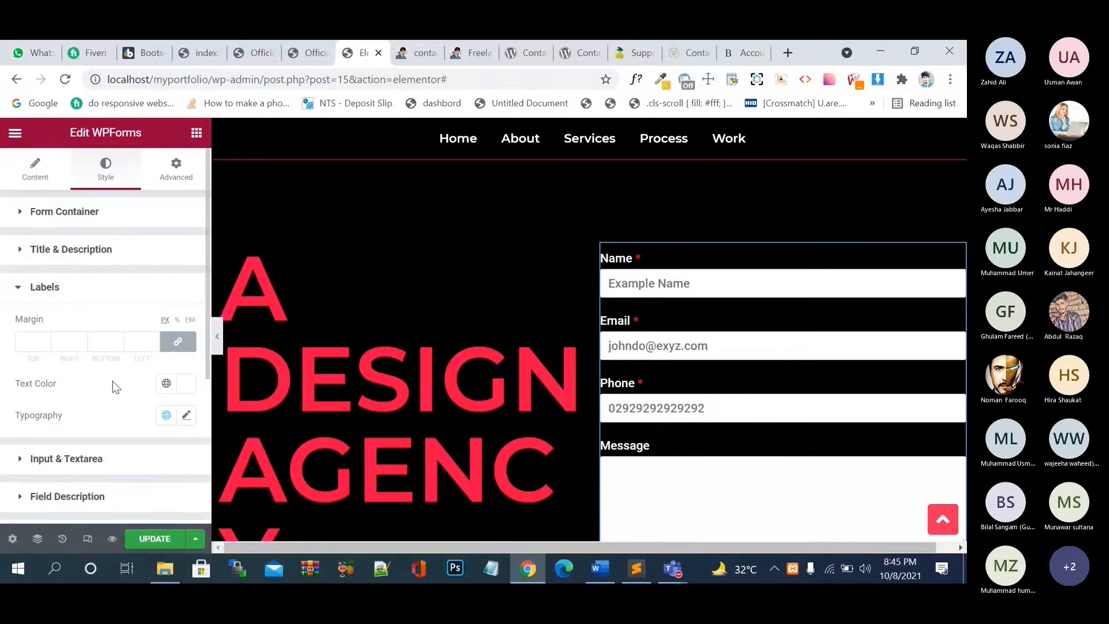
scroll(111, 385, "down", 1)
- Set the label typography to Montserrat, size 20, with a bolder weight, and save
left_click(186, 355)
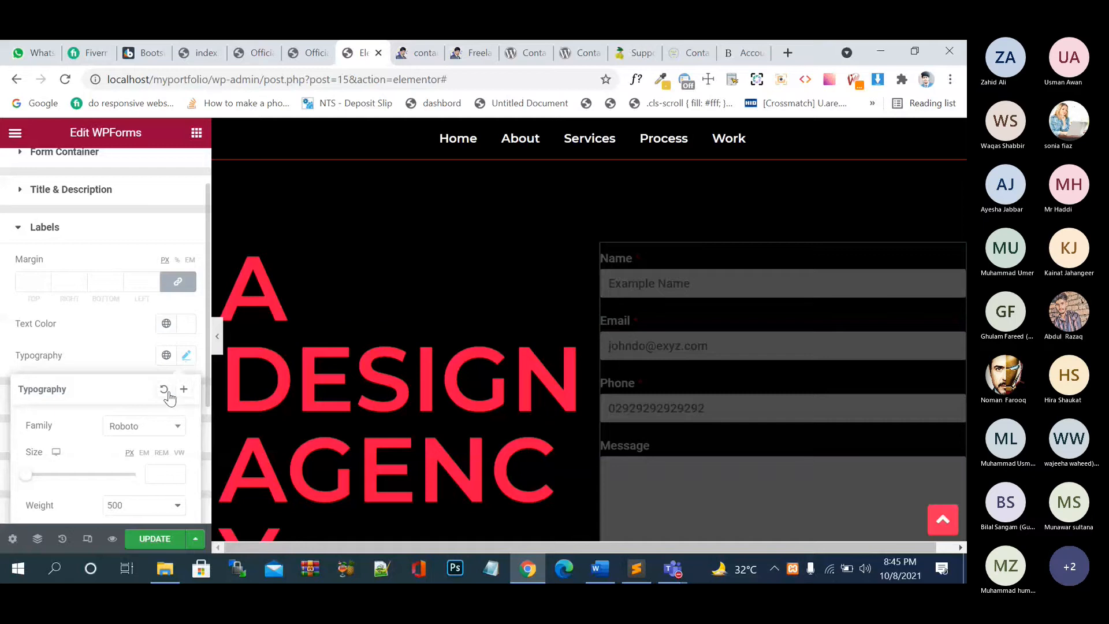
left_click(154, 428)
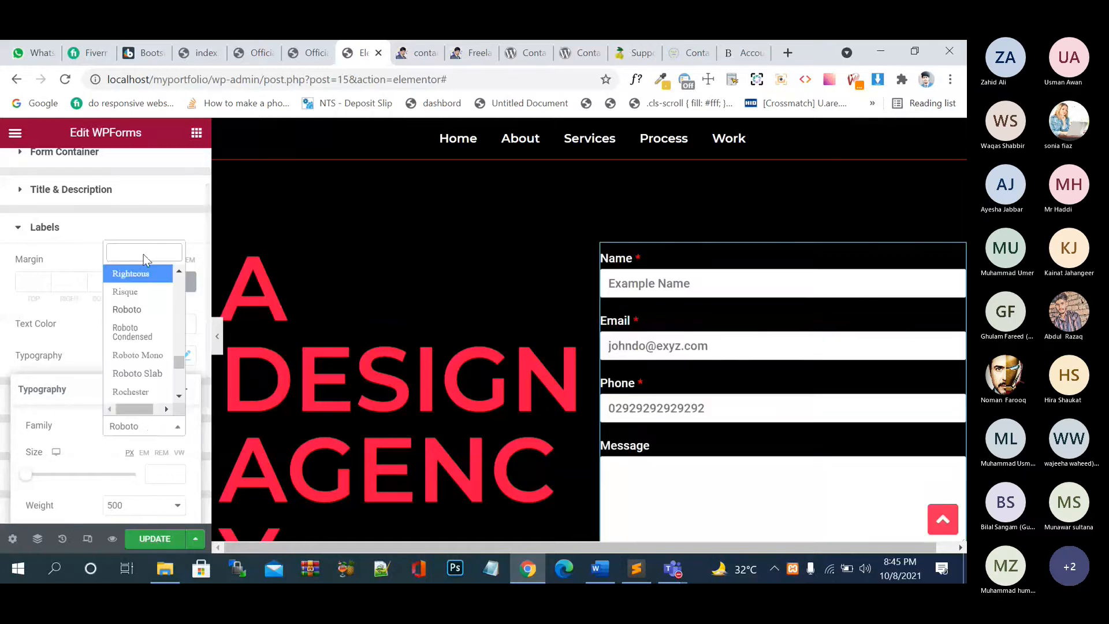
type("mont")
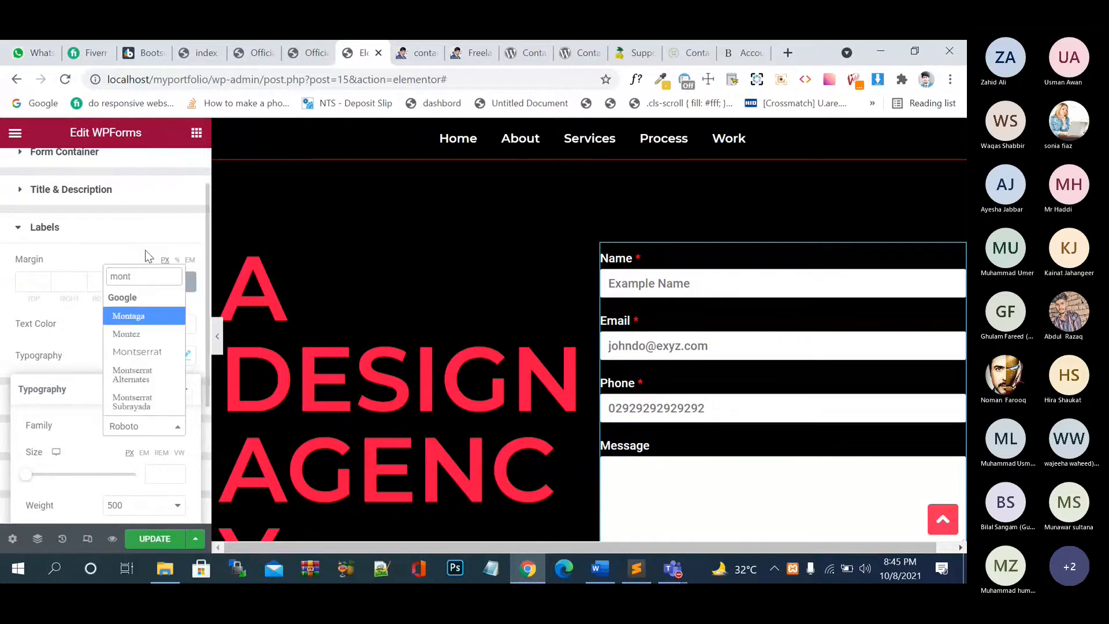
left_click(140, 351)
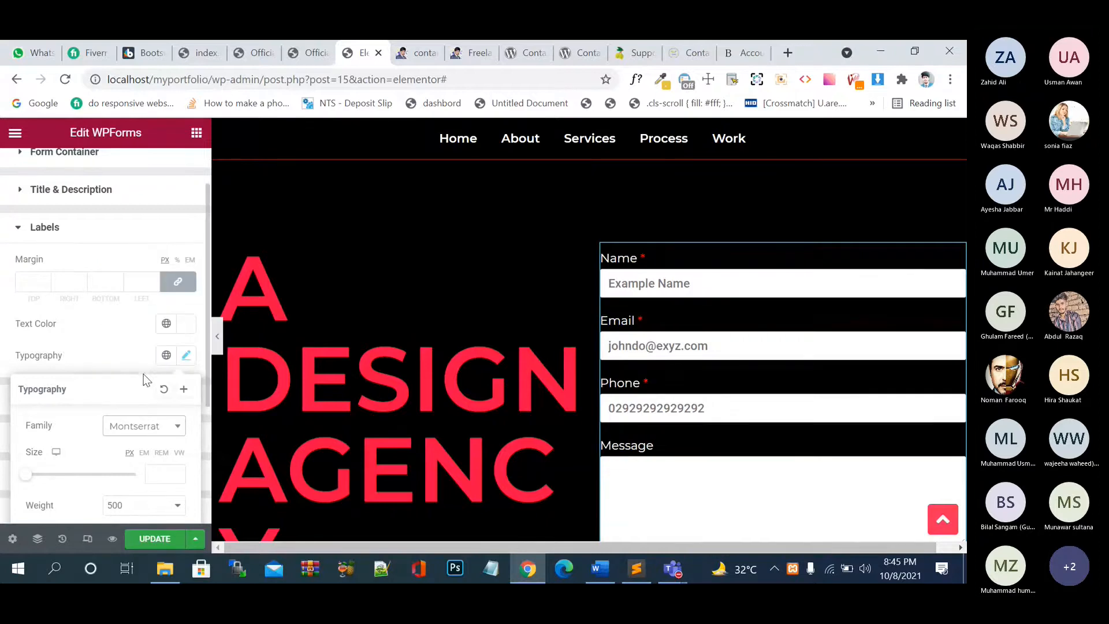
left_click(161, 473)
type("7")
key("BackSpace")
type("20")
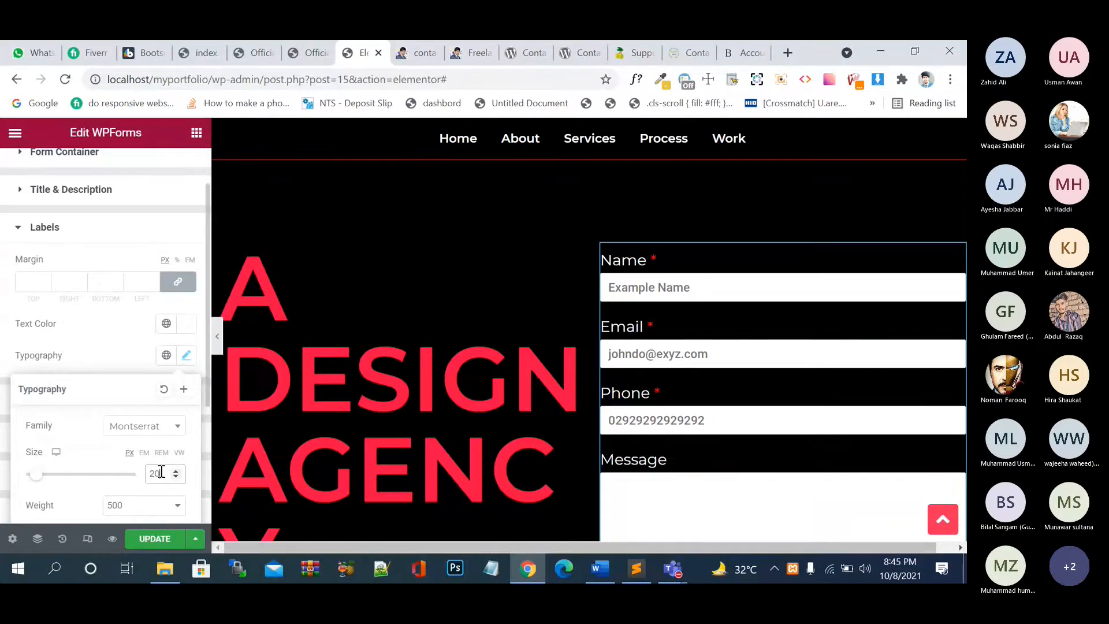
left_click(171, 513)
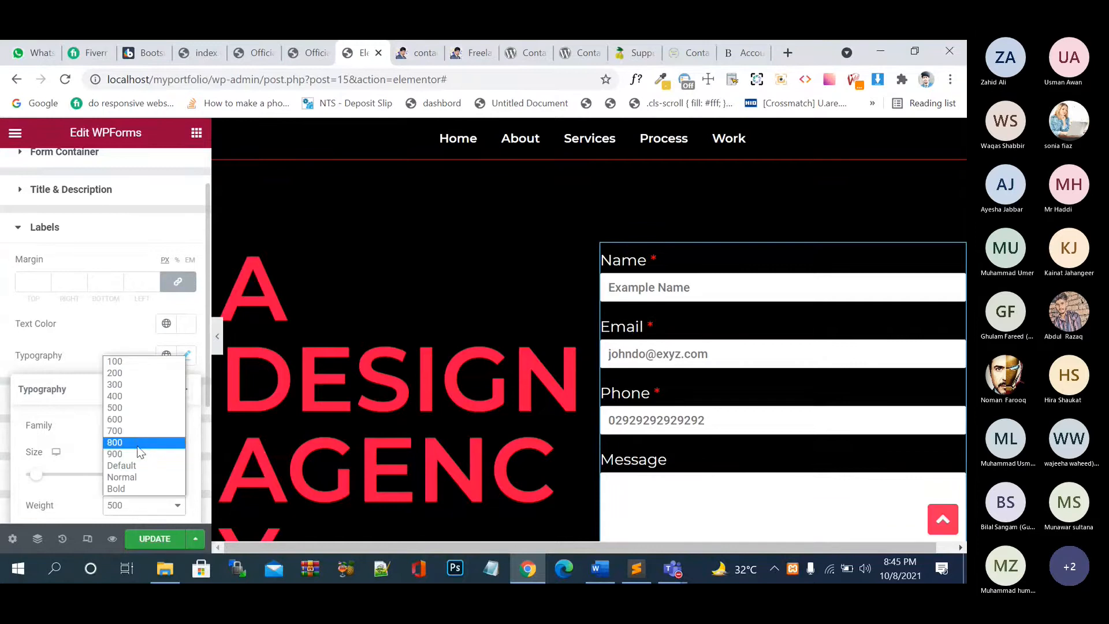
left_click(137, 477)
left_click(162, 542)
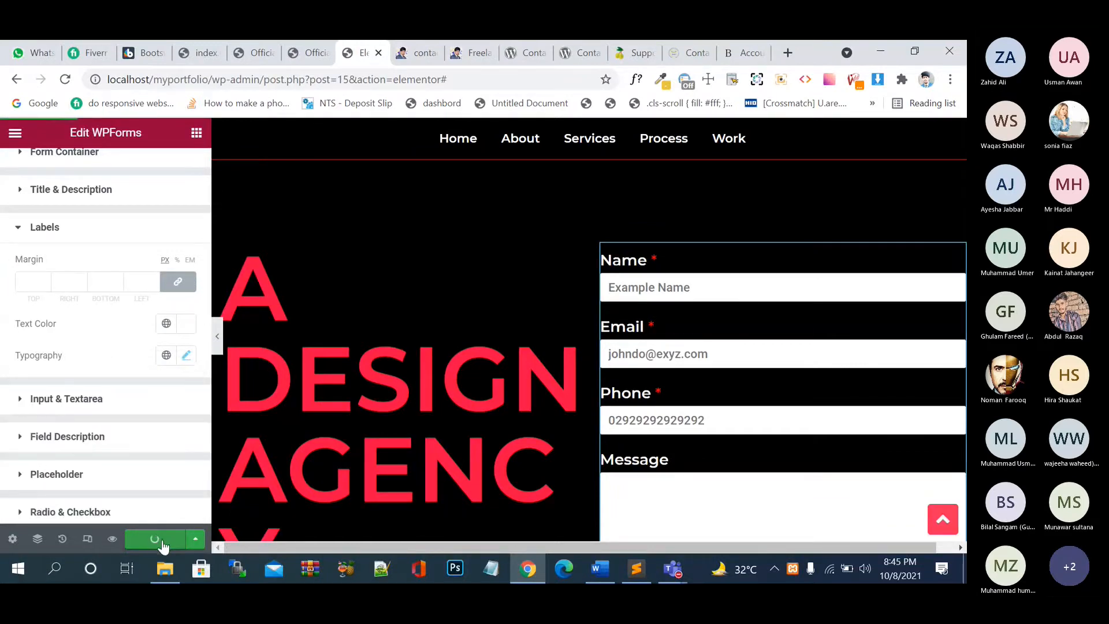
left_click(23, 402)
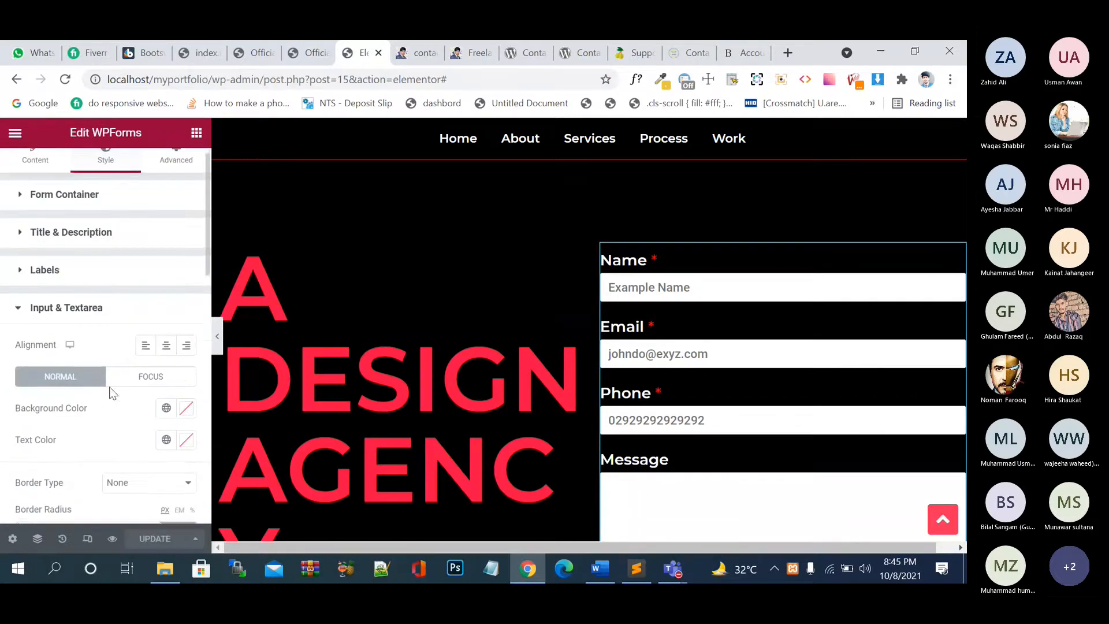
- Give the fields left-aligned text, a near-black background and white text colour
scroll(109, 387, "down", 2)
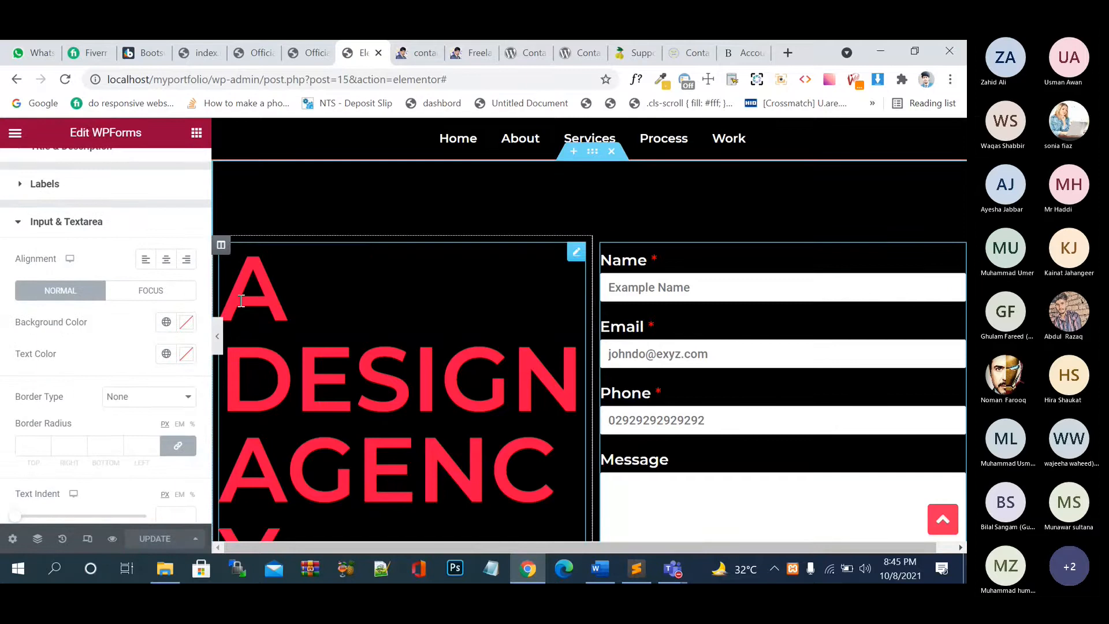
left_click(165, 260)
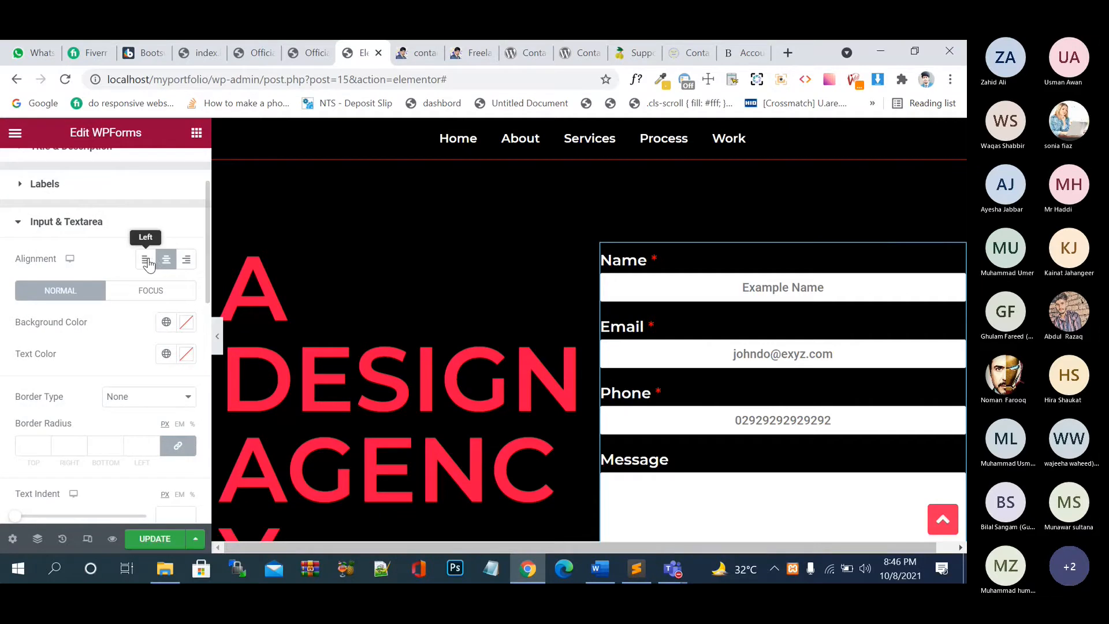
left_click(185, 260)
left_click(167, 261)
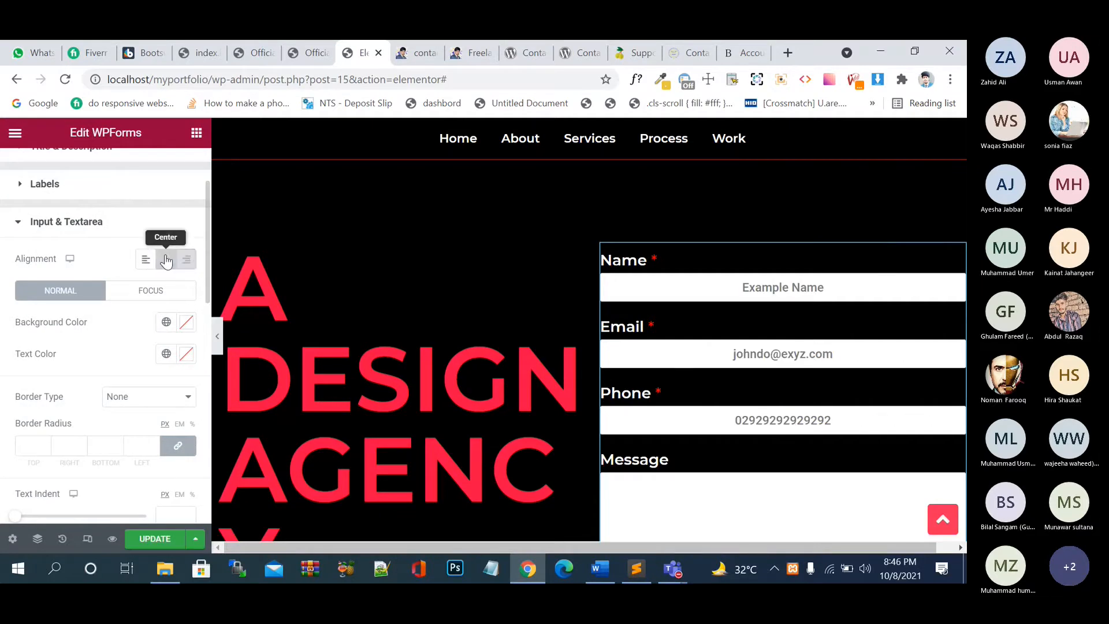
left_click(145, 264)
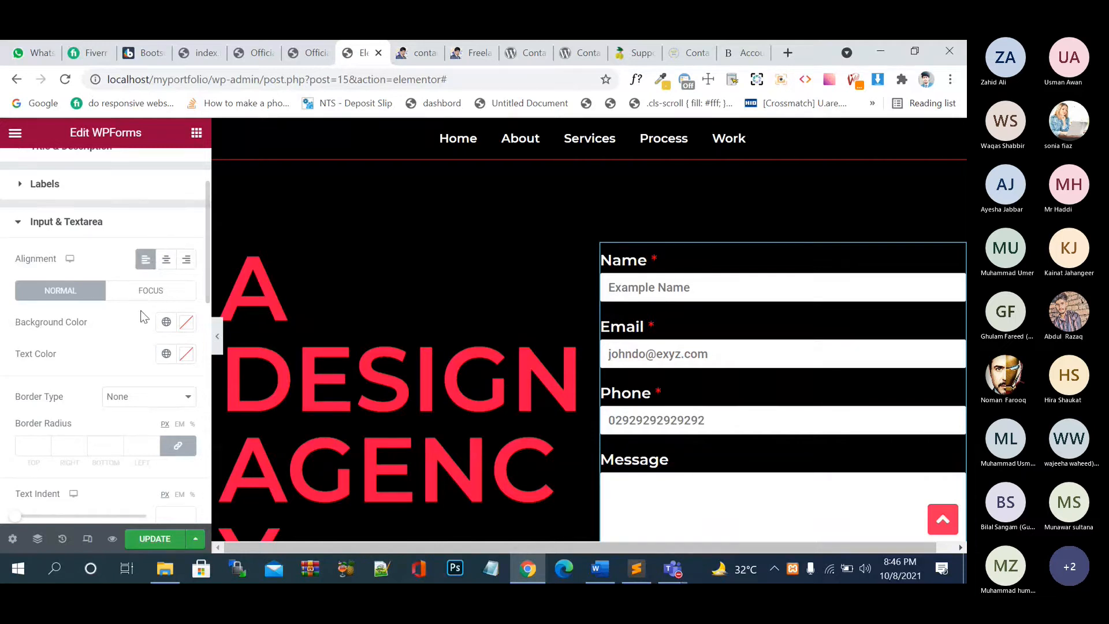
left_click(186, 325)
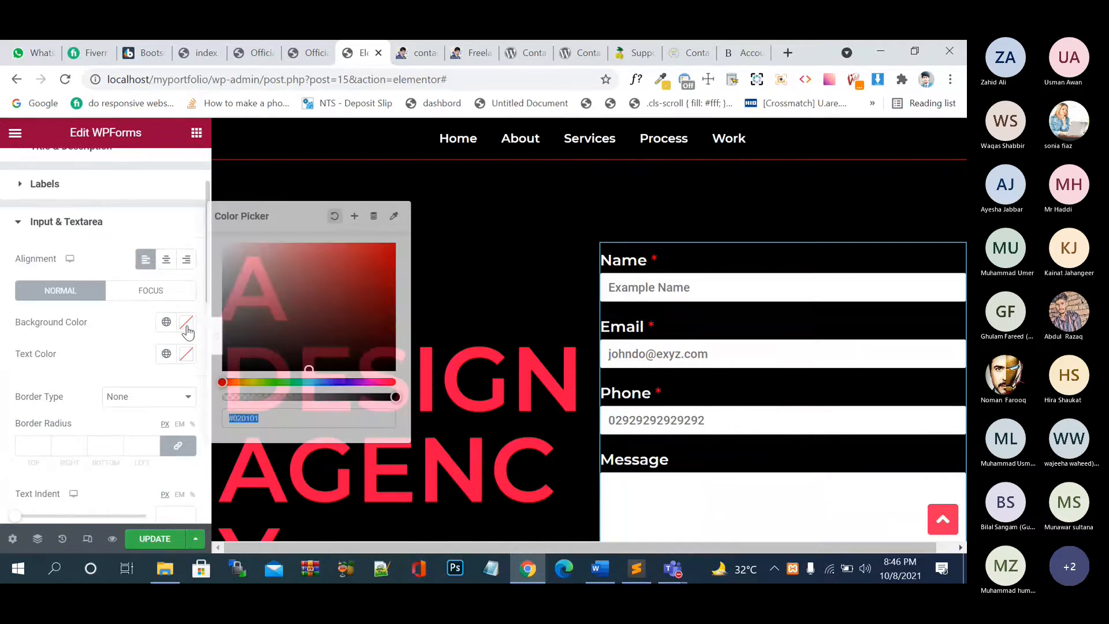
mouse_move(272, 309)
left_mouse_down()
mouse_move(341, 320)
mouse_move(392, 367)
left_mouse_up()
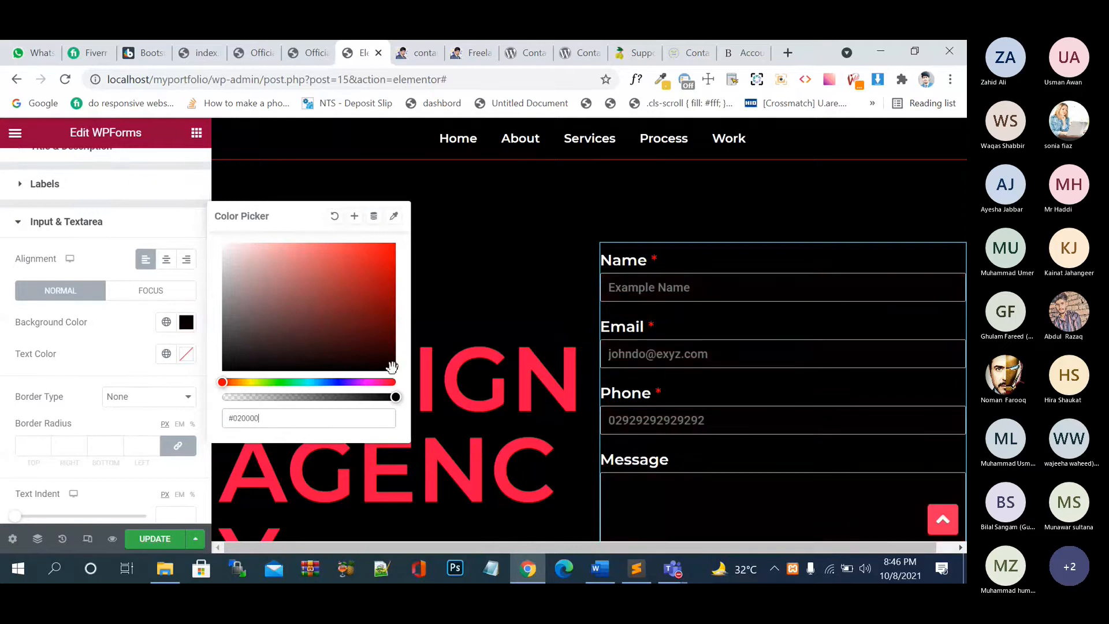
left_click(119, 342)
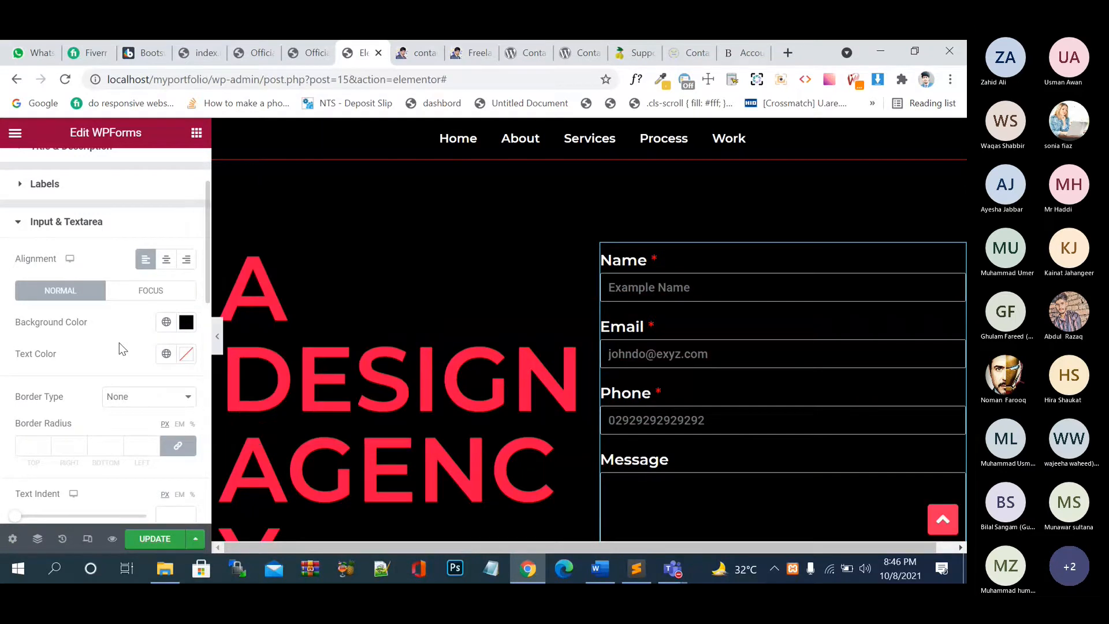
left_click(187, 358)
left_click_drag(231, 199, 197, 151)
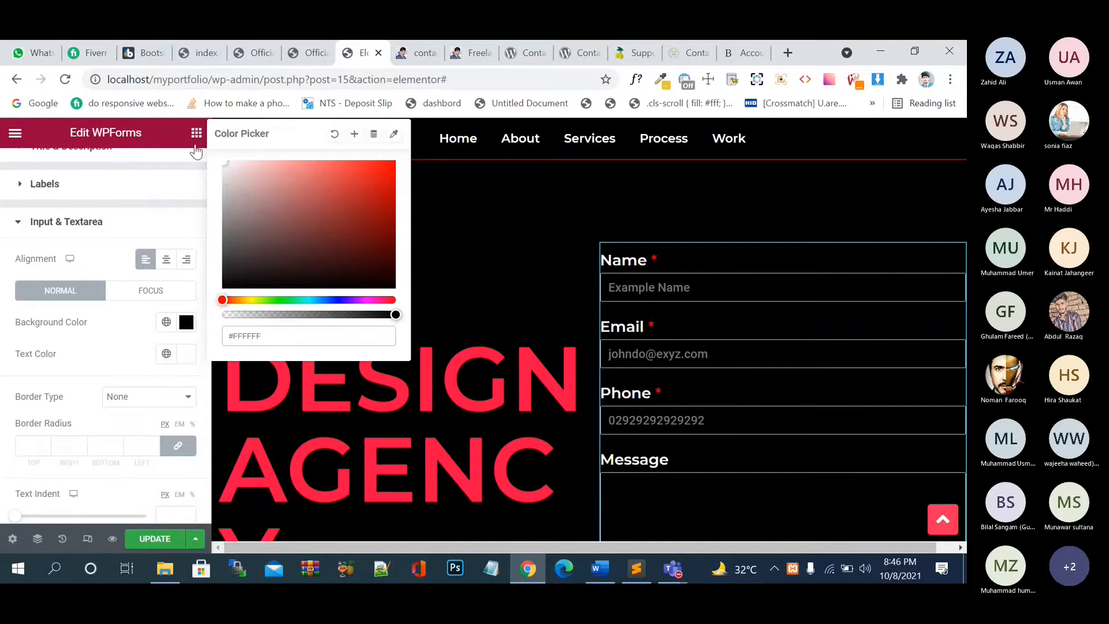
left_click(174, 300)
- Give the fields a solid border 1 px wide
scroll(129, 332, "down", 8)
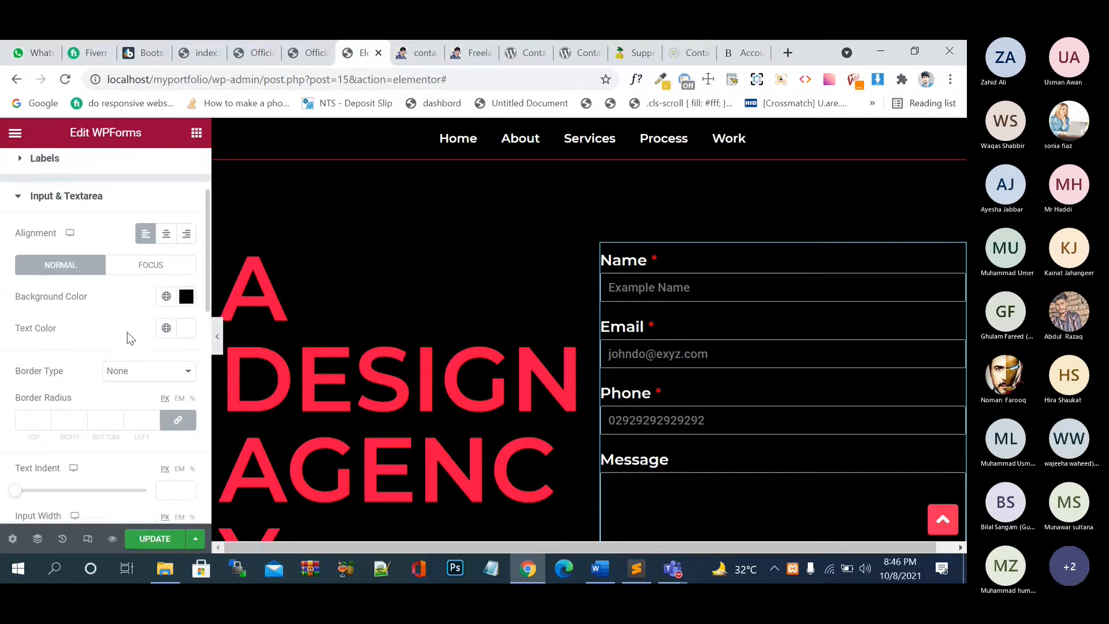
scroll(130, 321, "down", 2)
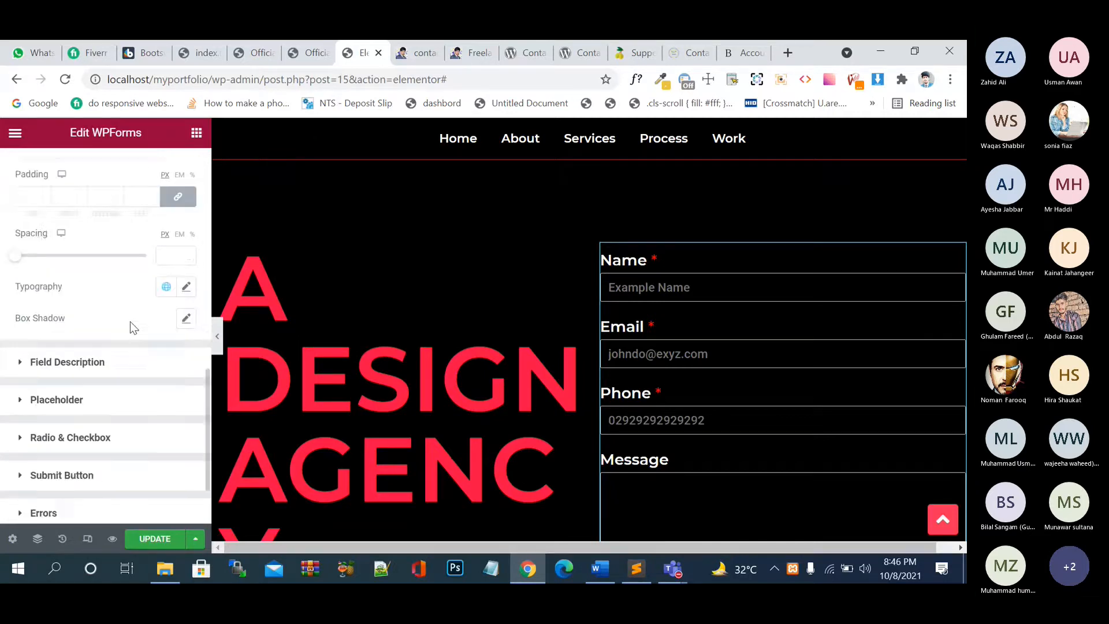
scroll(130, 322, "down", 2)
scroll(130, 321, "up", 2)
scroll(130, 321, "up", 8)
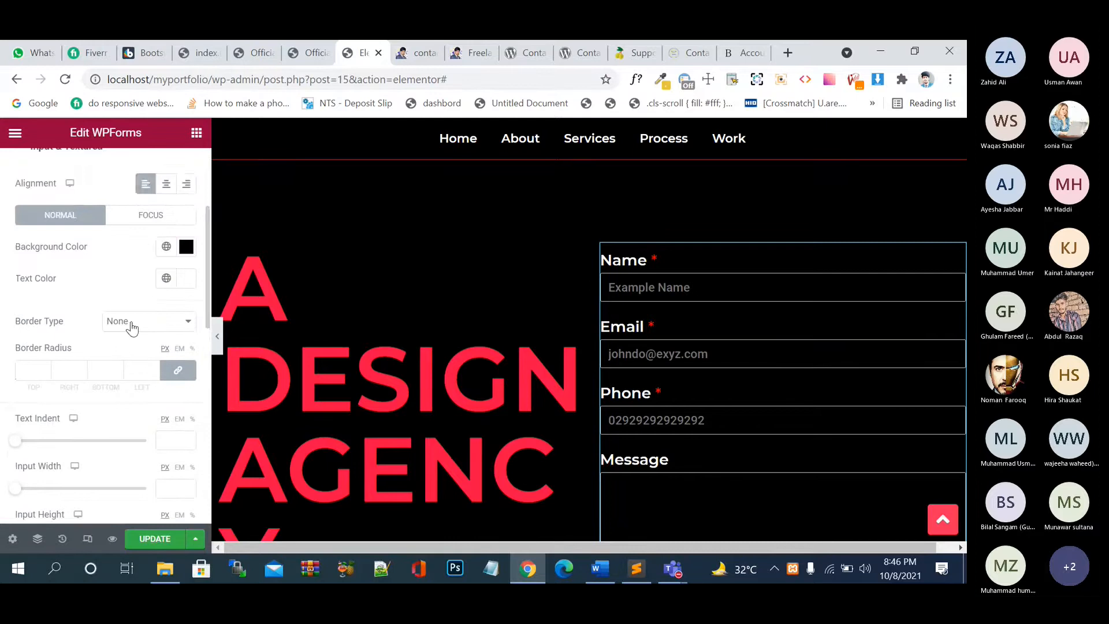
left_click(132, 328)
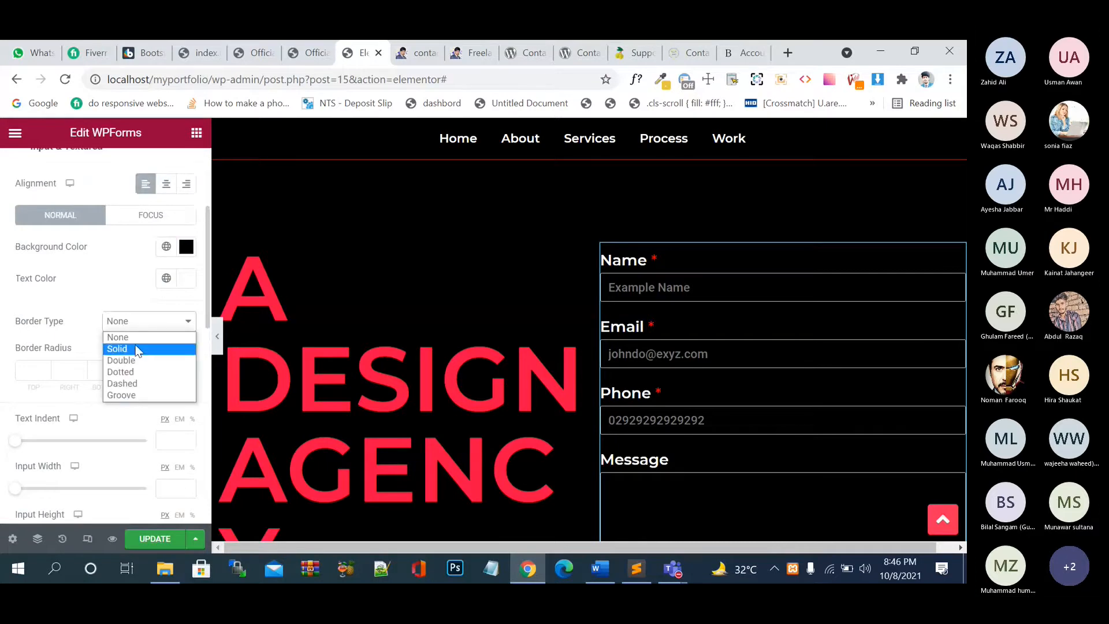
left_click(137, 349)
left_click(155, 370)
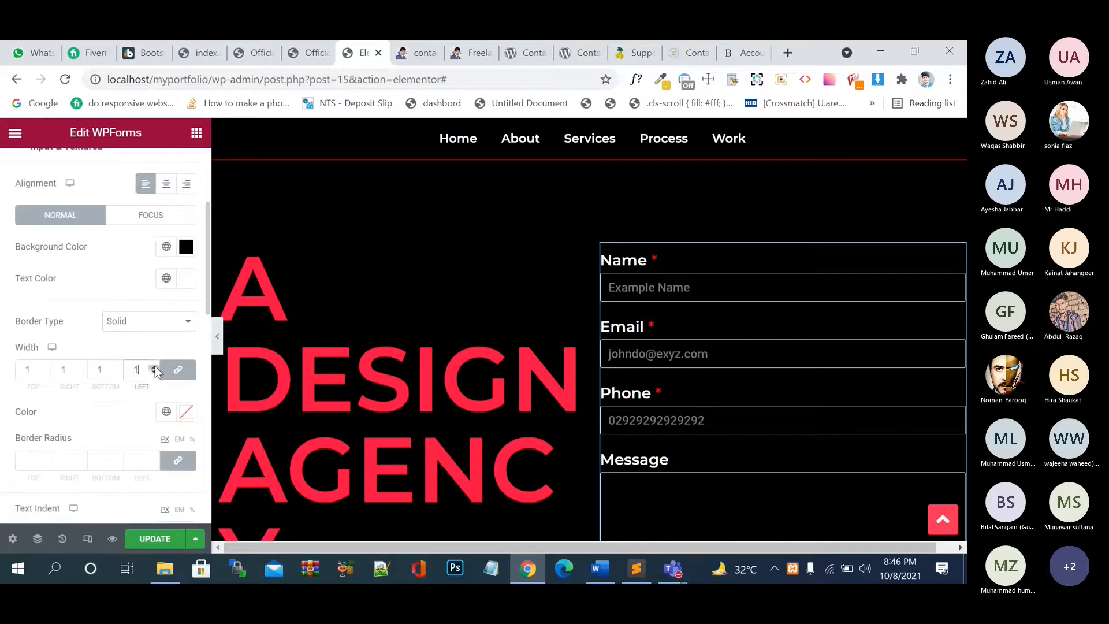
left_click(154, 368)
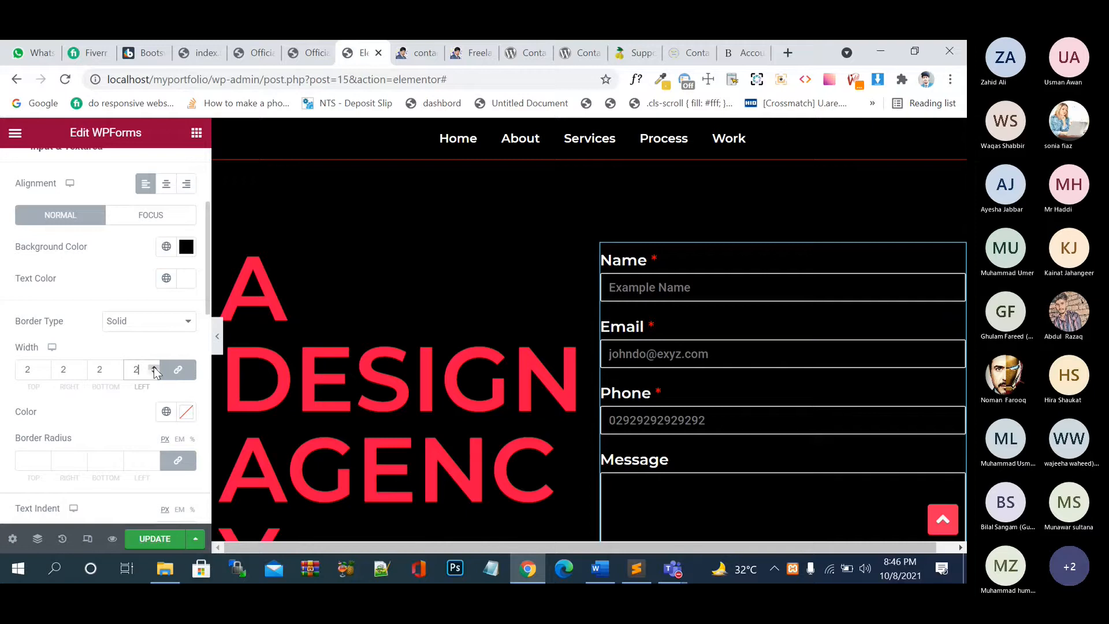
left_click(154, 373)
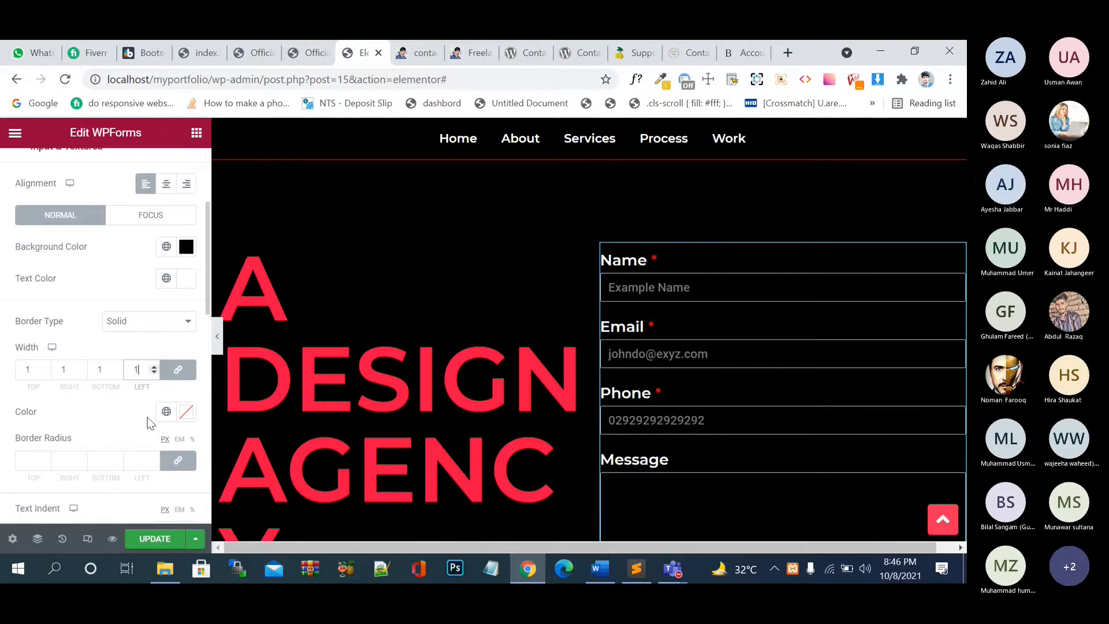
- Make the field border white, round corners to 5, and narrow the inputs to 441 px
scroll(147, 417, "down", 2)
left_click(187, 336)
left_click(268, 336)
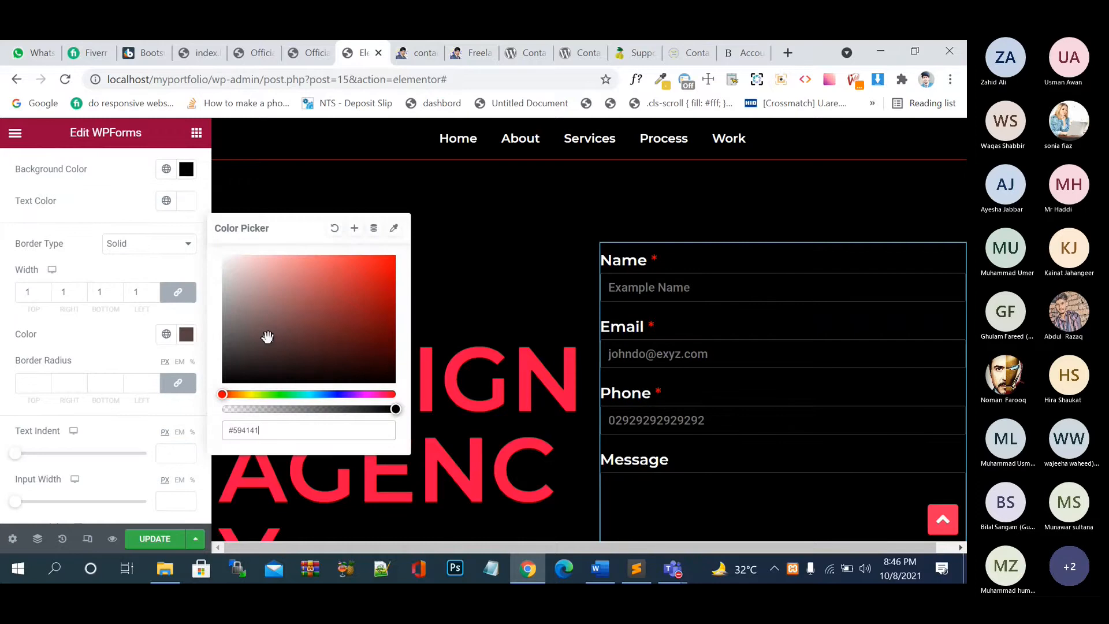
left_click_drag(268, 337, 186, 249)
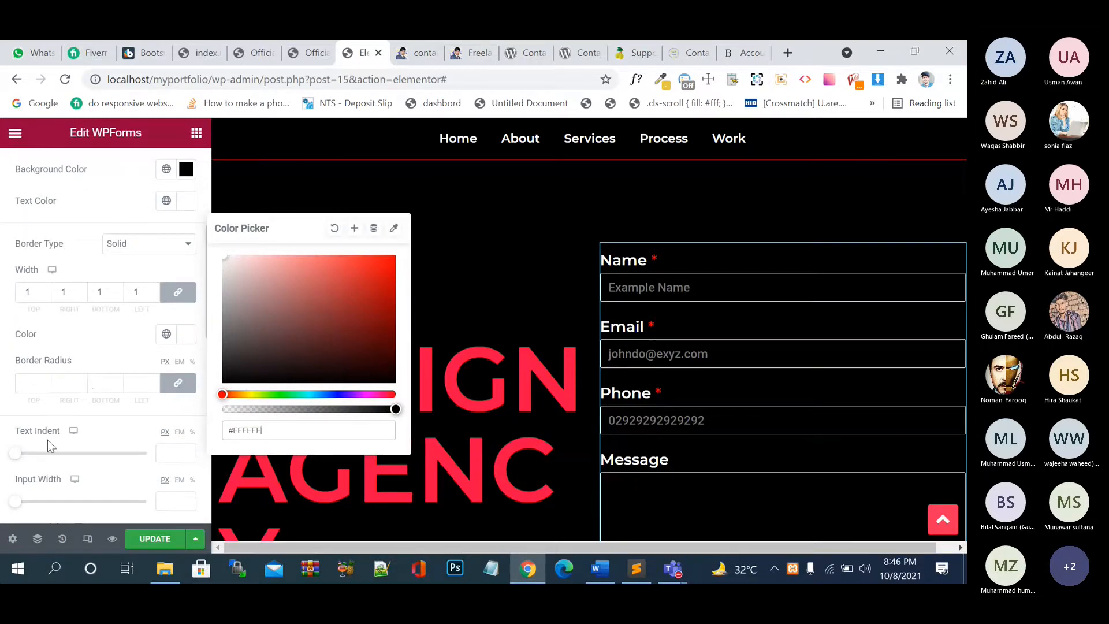
left_click(108, 359)
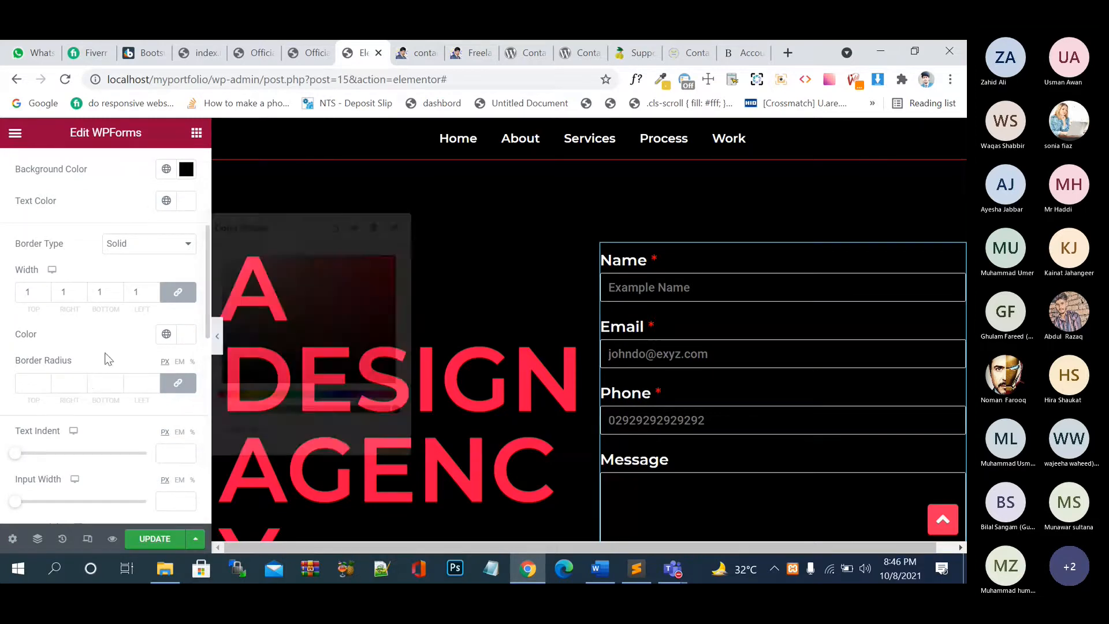
left_click(154, 380)
left_click(153, 381)
left_click(154, 380)
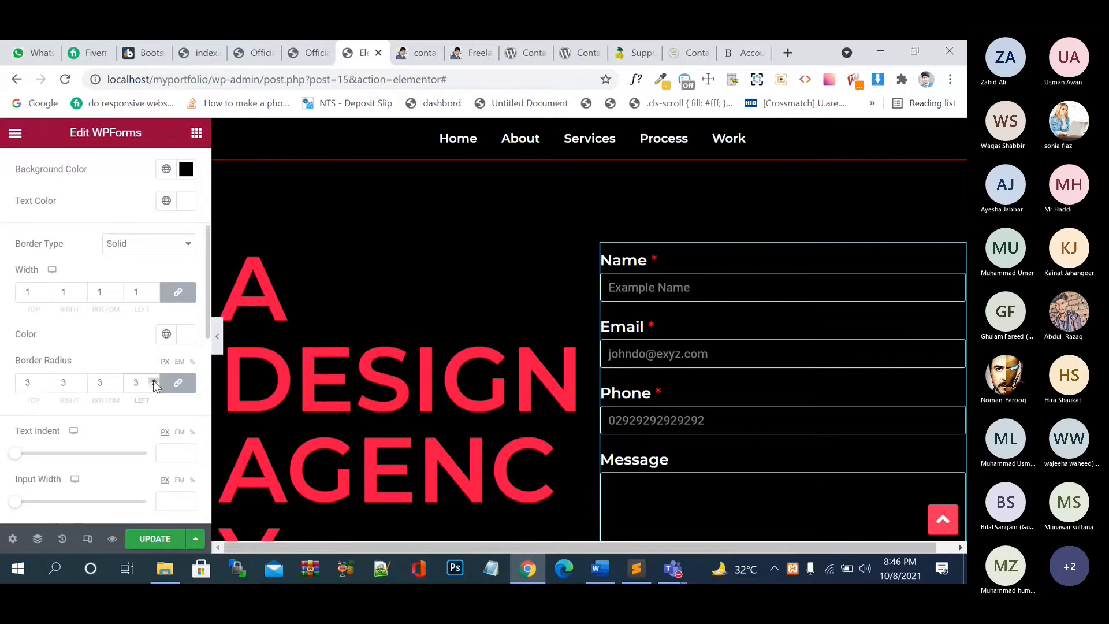
left_click(154, 380)
scroll(128, 444, "down", 2)
mouse_move(16, 350)
left_mouse_down()
mouse_move(36, 350)
mouse_move(17, 350)
left_mouse_up()
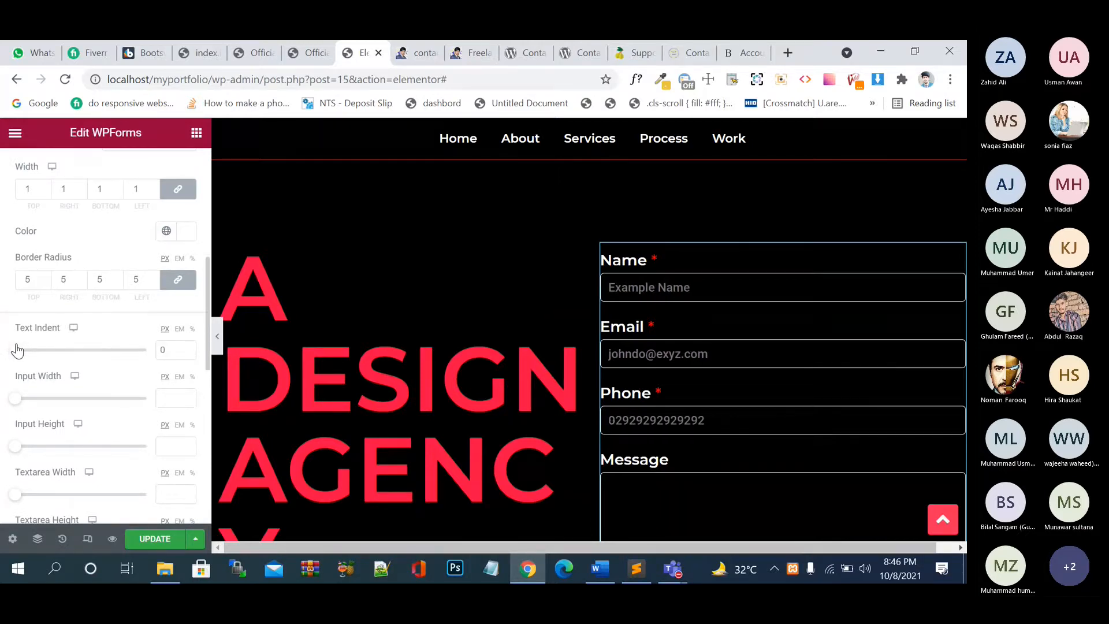
mouse_move(44, 396)
left_mouse_down()
mouse_move(77, 392)
mouse_move(64, 399)
left_mouse_up()
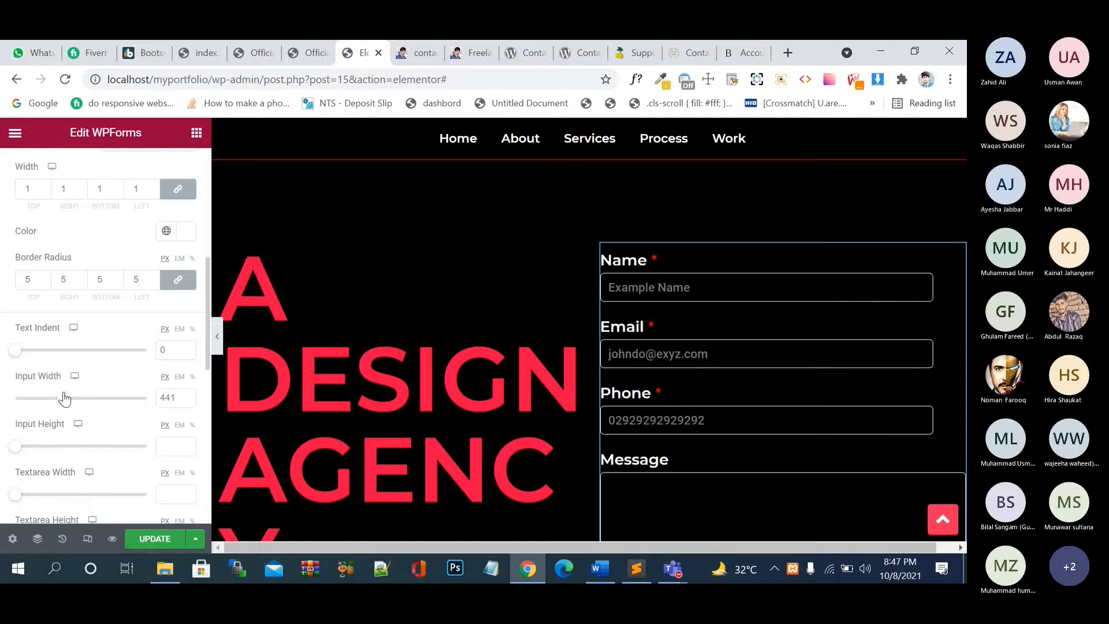
- Adjust the sliders for 38 px input height, a 539 px-wide Message box and field spacing 9
scroll(83, 420, "down", 1)
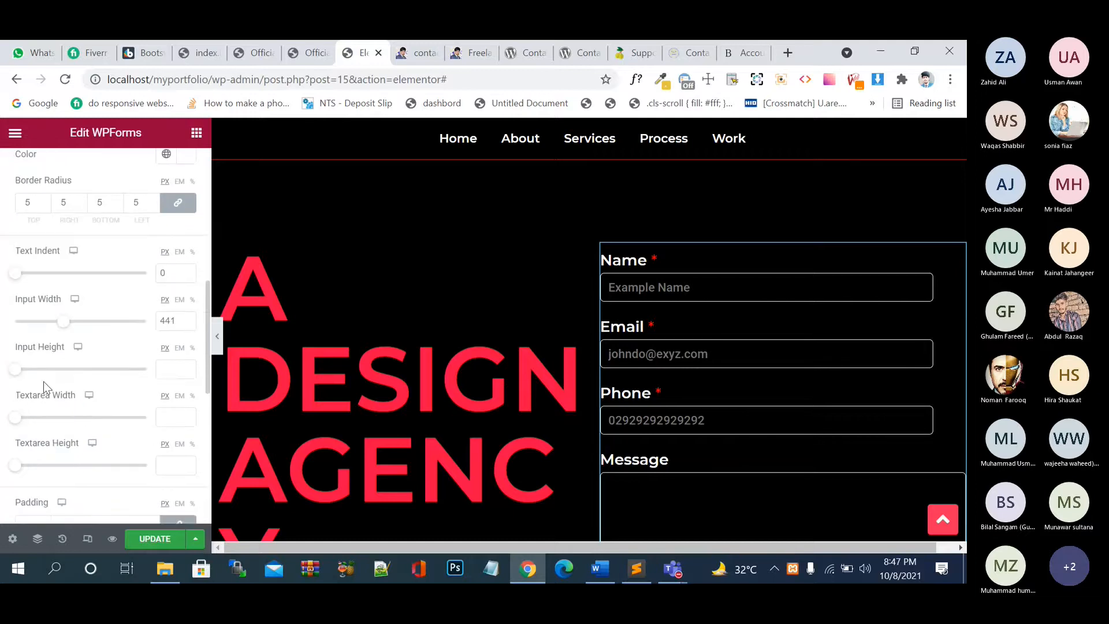
left_click_drag(24, 370, 79, 375)
scroll(99, 395, "down", 2)
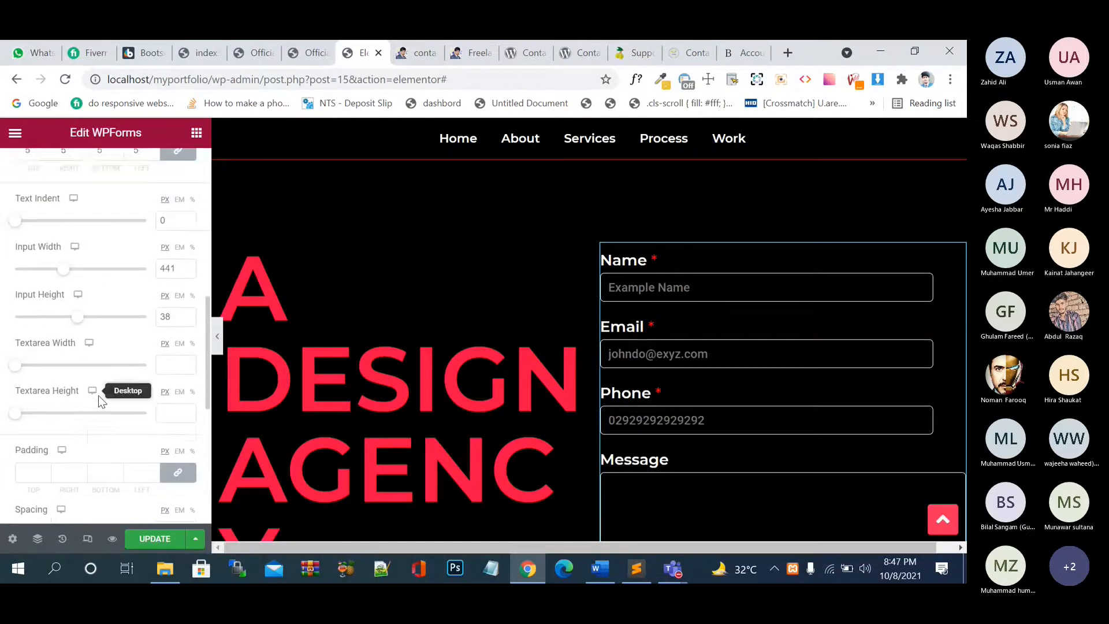
mouse_move(16, 332)
left_mouse_down()
mouse_move(78, 339)
mouse_move(13, 335)
mouse_move(31, 331)
left_mouse_up()
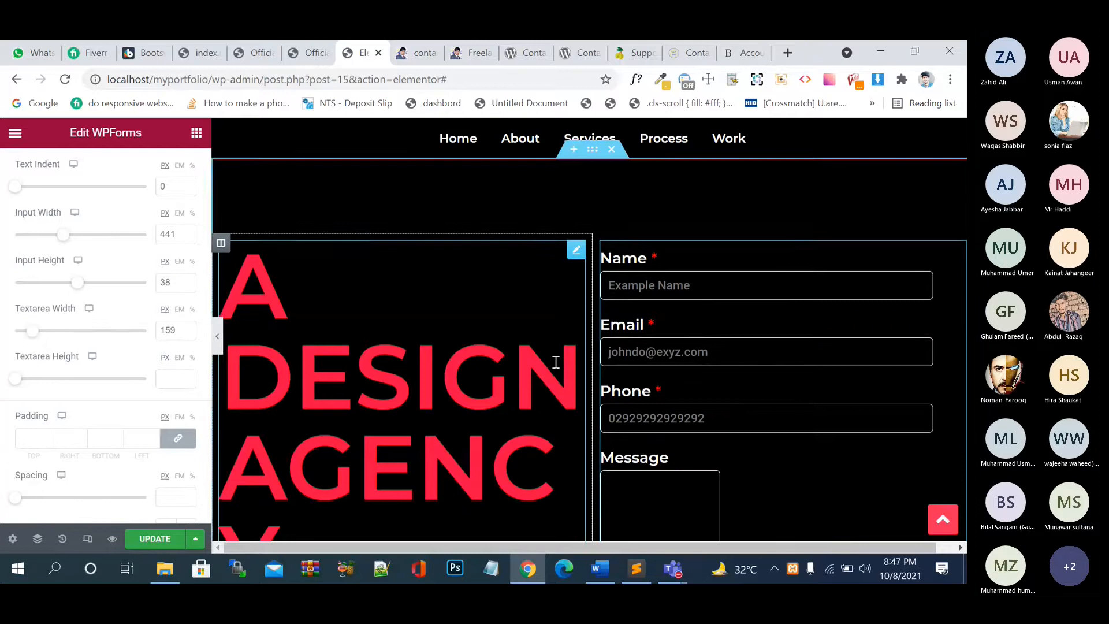
scroll(556, 361, "down", 2)
left_click(71, 330)
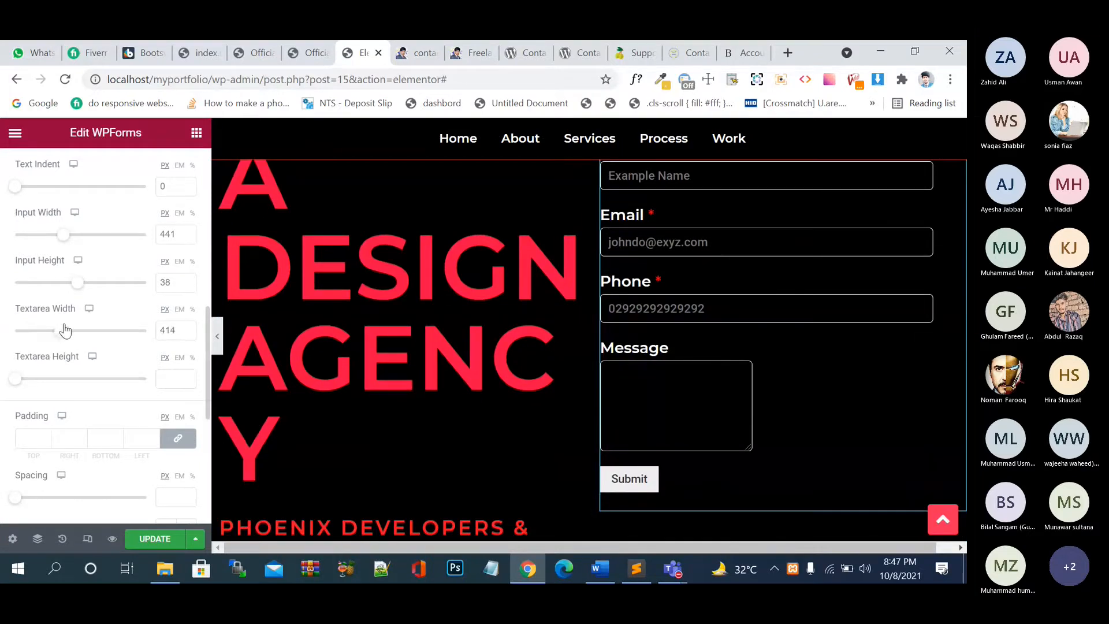
left_click(100, 332)
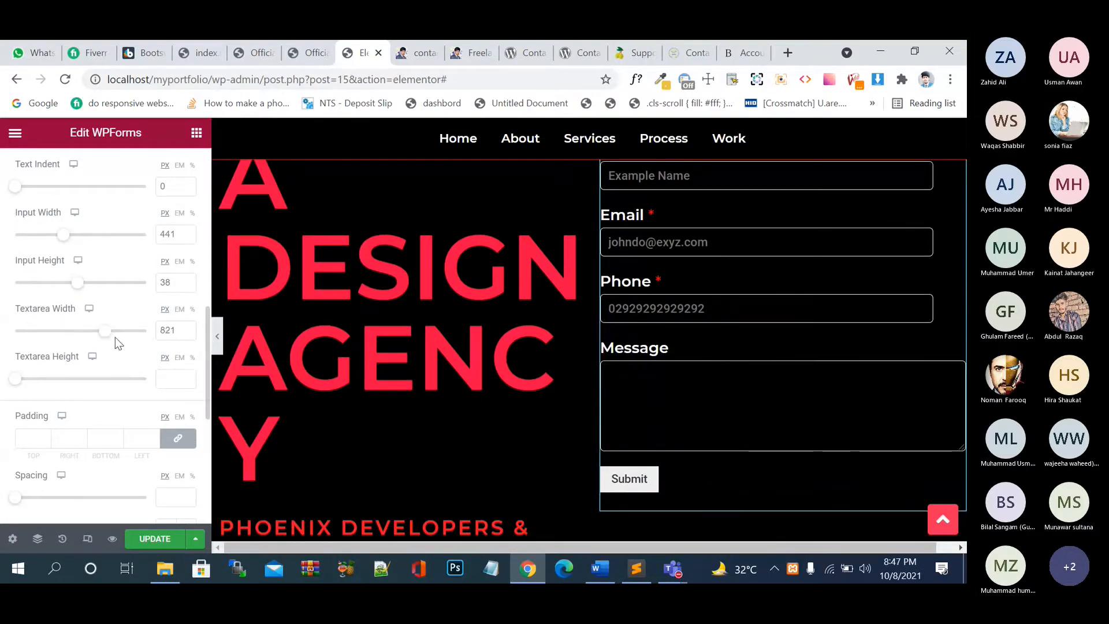
left_click(76, 338)
scroll(135, 453, "down", 2)
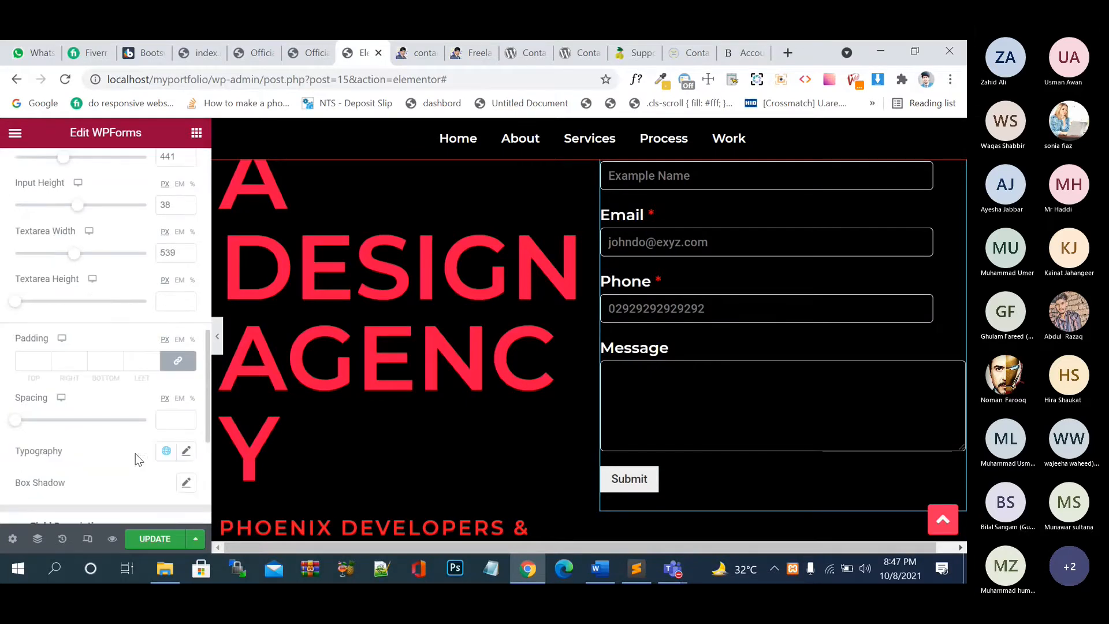
scroll(135, 453, "down", 1)
mouse_move(17, 411)
left_mouse_down()
mouse_move(78, 412)
mouse_move(30, 407)
left_mouse_up()
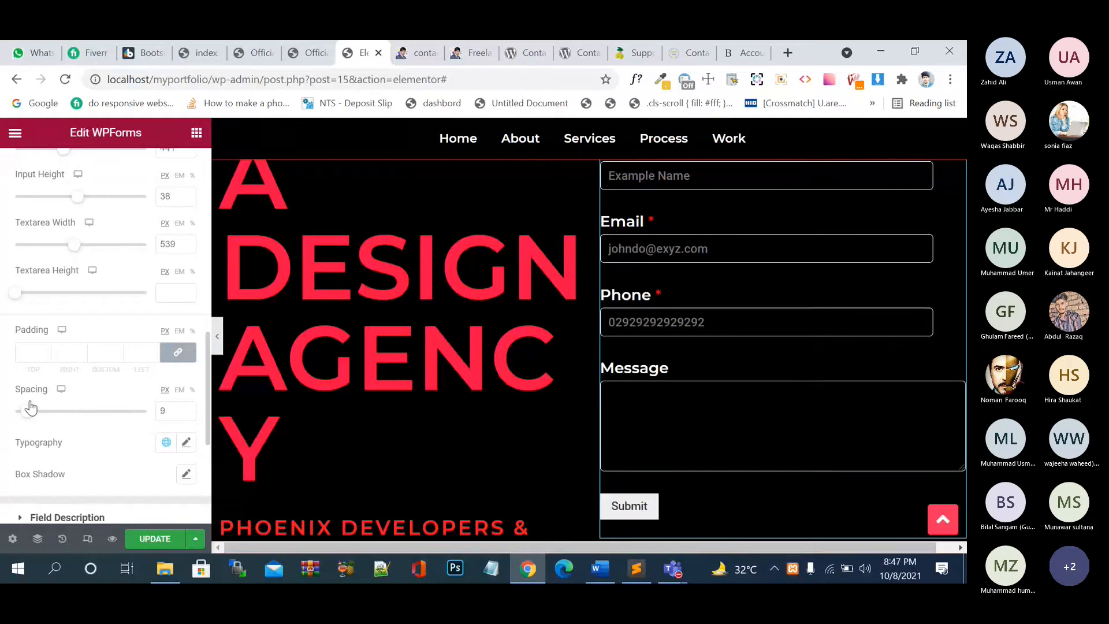
- Set the form fields' font family to Montserrat
left_click(185, 444)
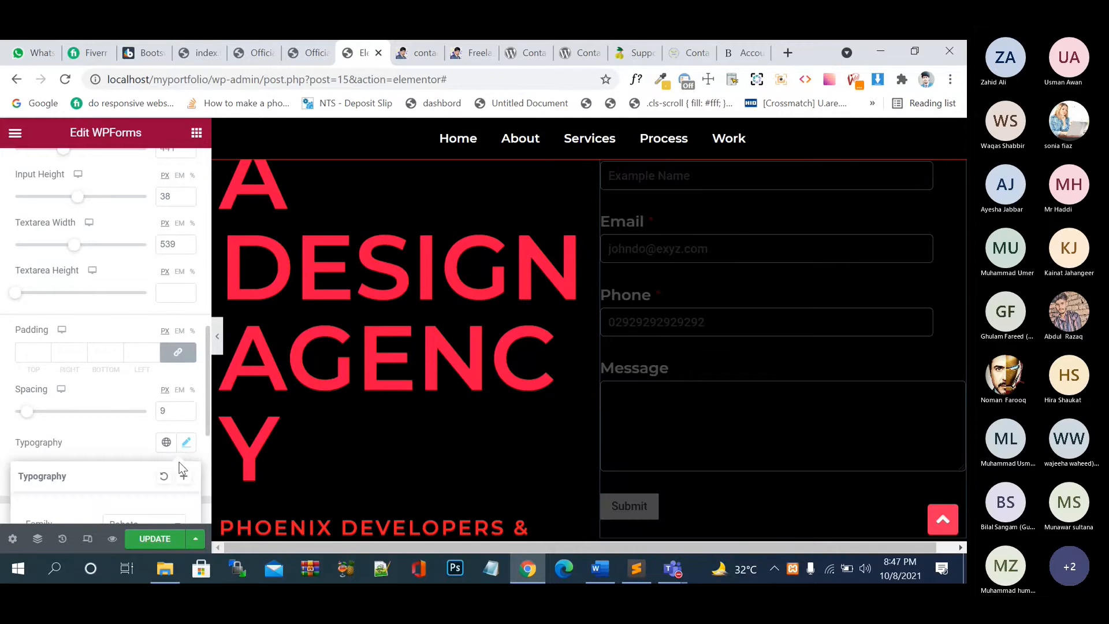
scroll(179, 463, "down", 3)
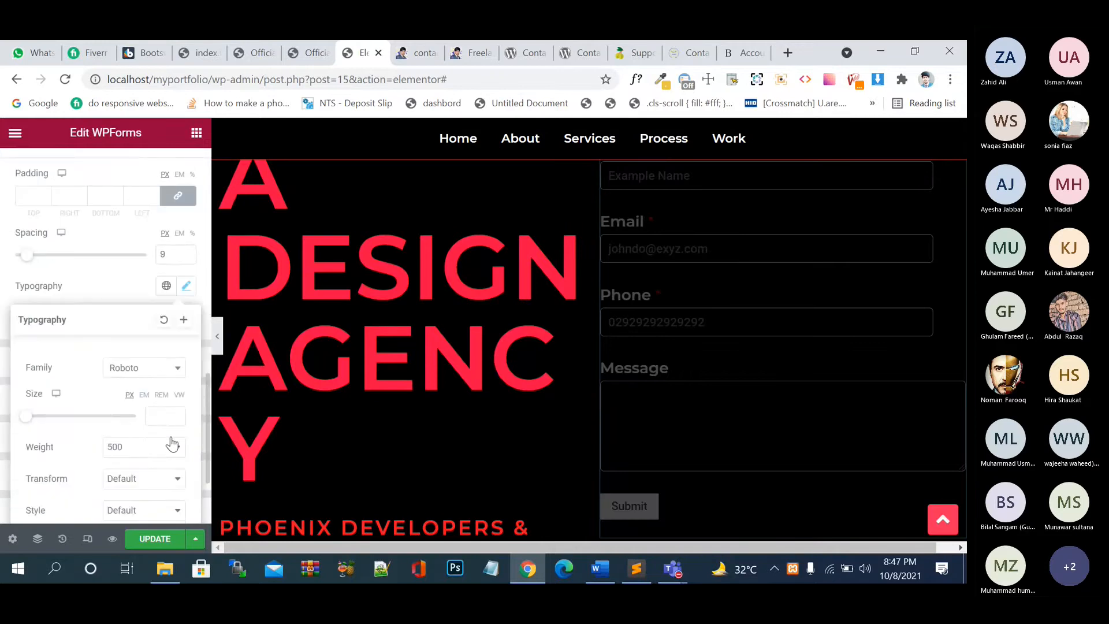
left_click(156, 370)
type("mon")
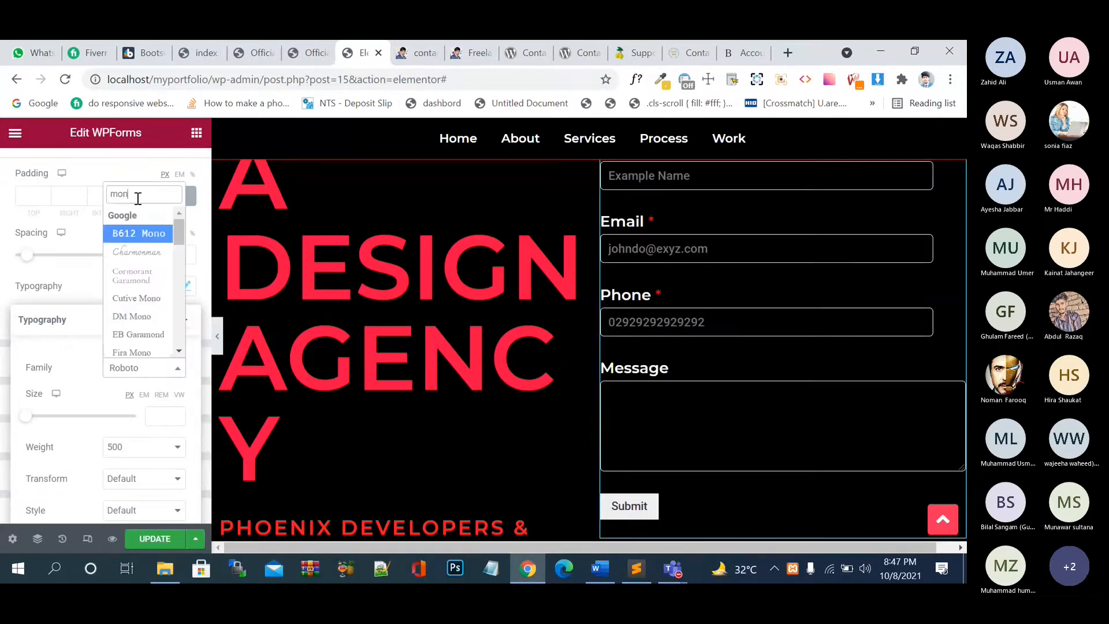
left_click(139, 233)
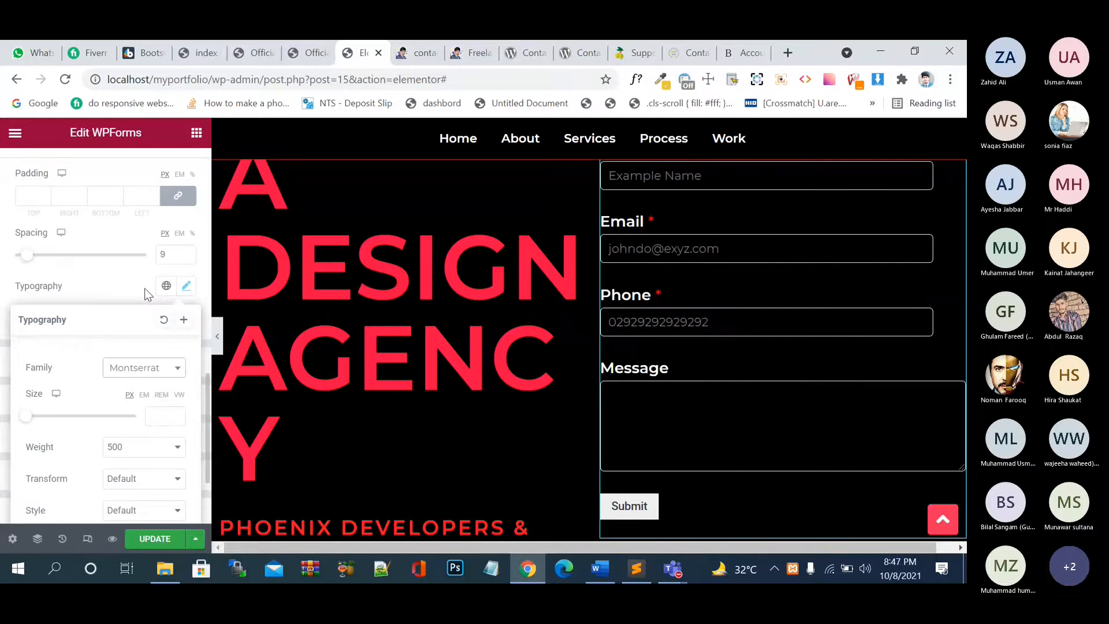
left_click(141, 292)
- Give the inputs a default box shadow and save the page with UPDATE
scroll(117, 285, "down", 1)
scroll(118, 285, "down", 1)
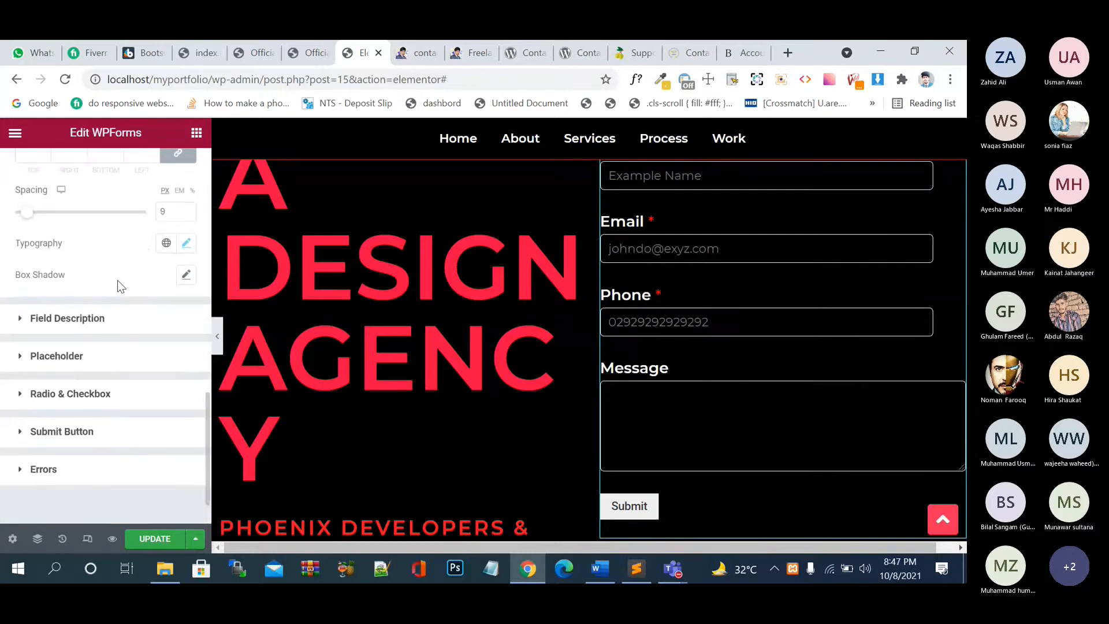
left_click(186, 269)
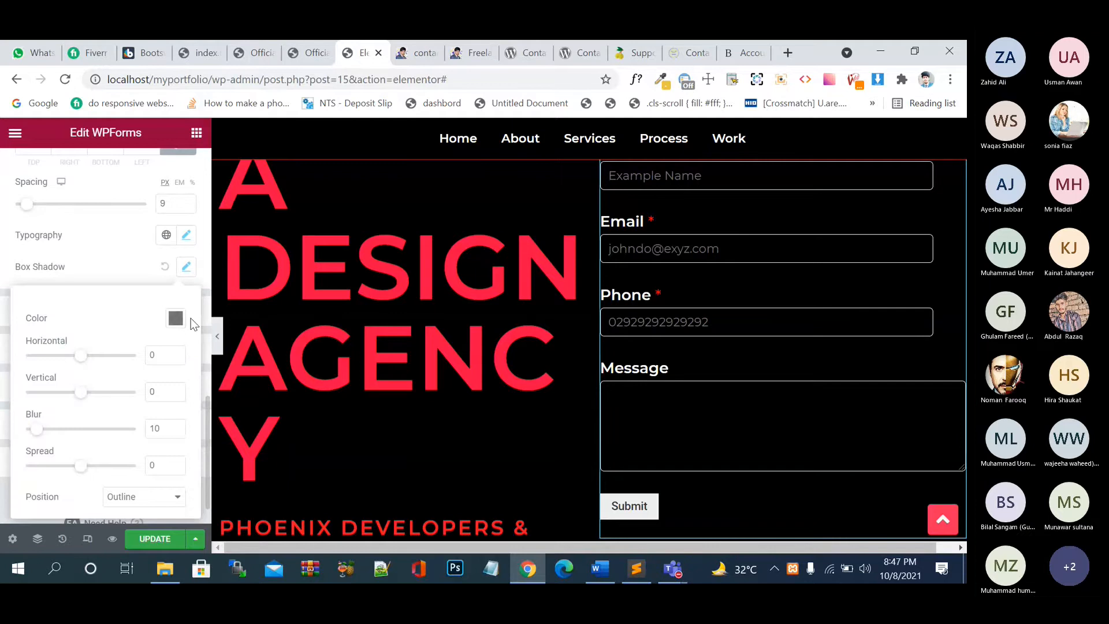
left_click(164, 541)
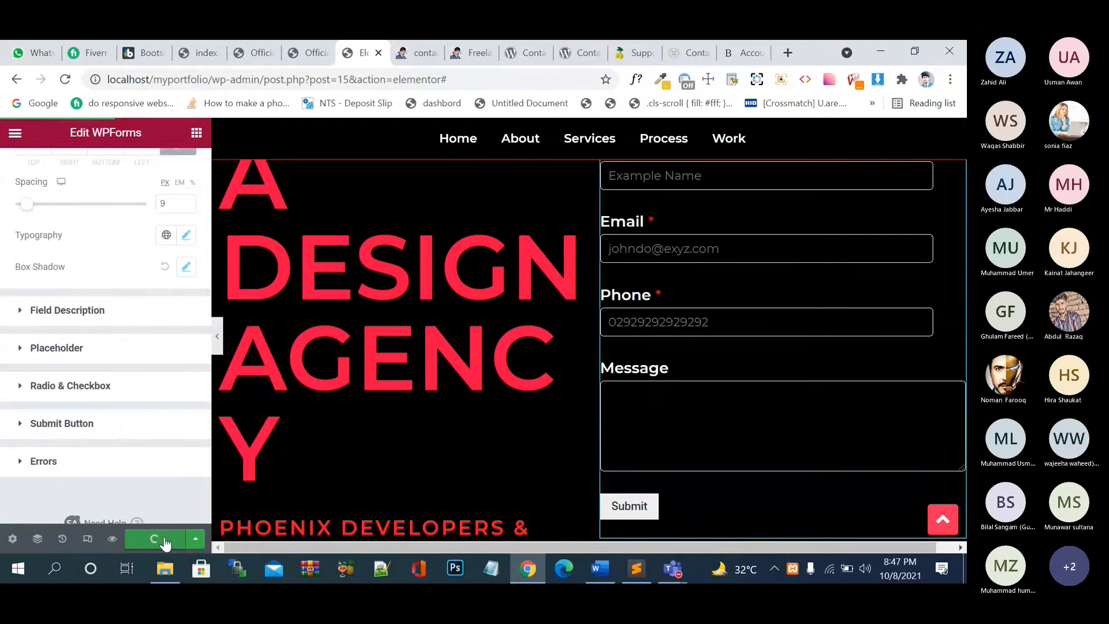
- Reload the live homepage and look over the restyled contact form
left_click(469, 53)
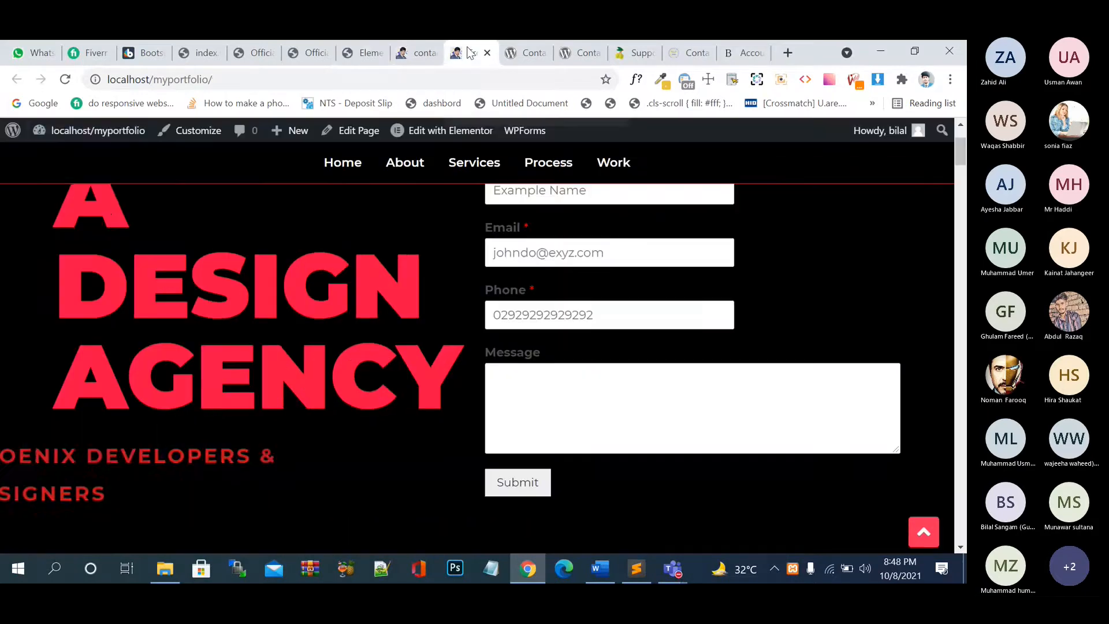
left_click(65, 81)
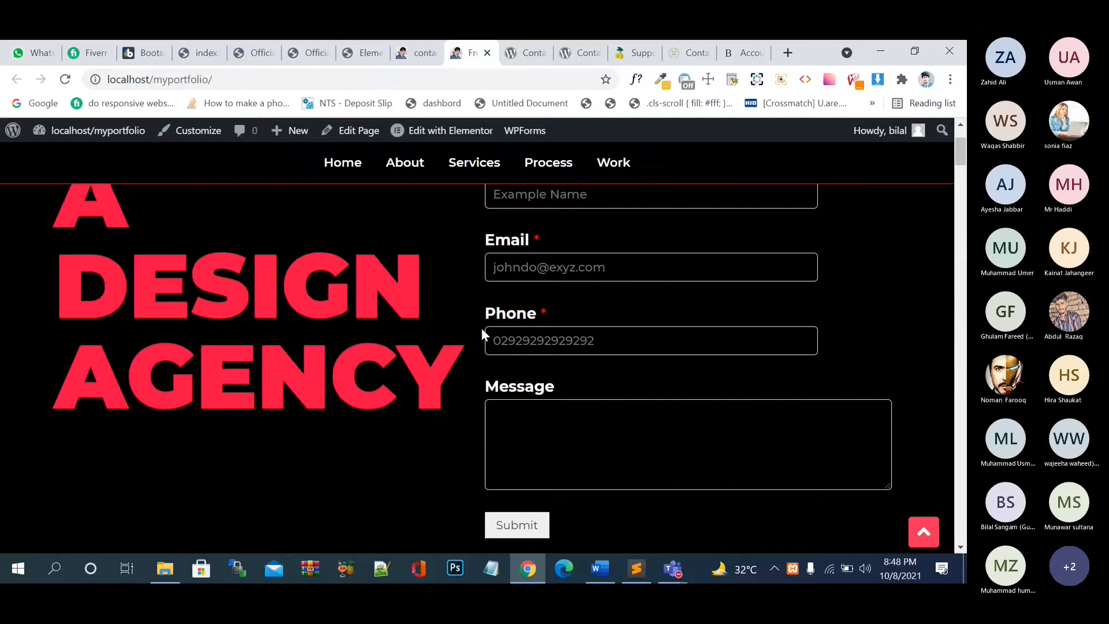
scroll(482, 329, "down", 1)
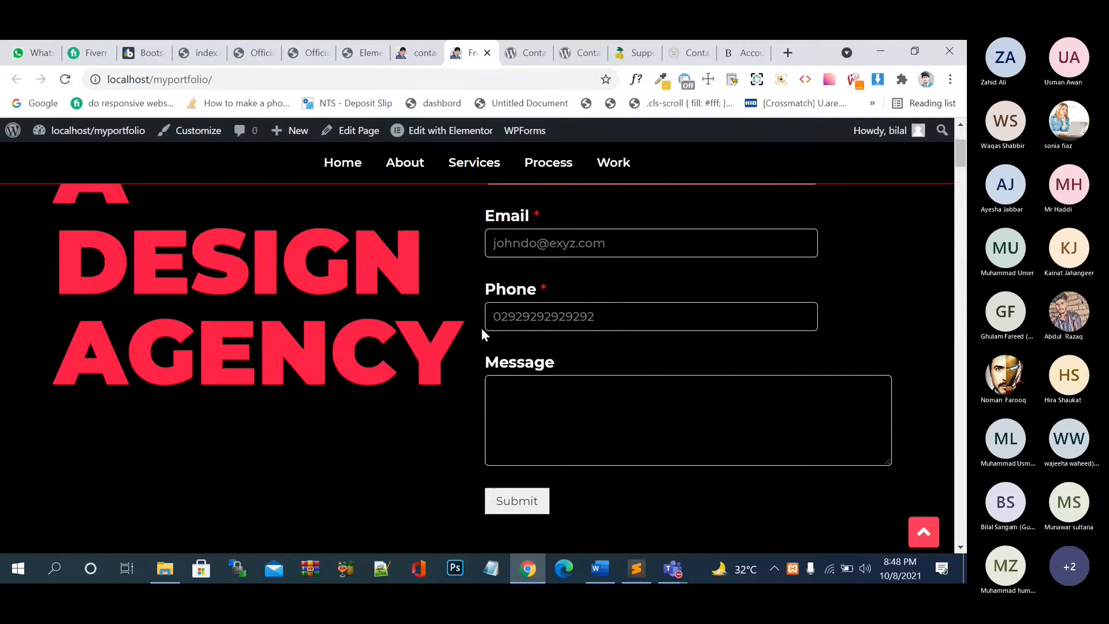
scroll(482, 329, "up", 1)
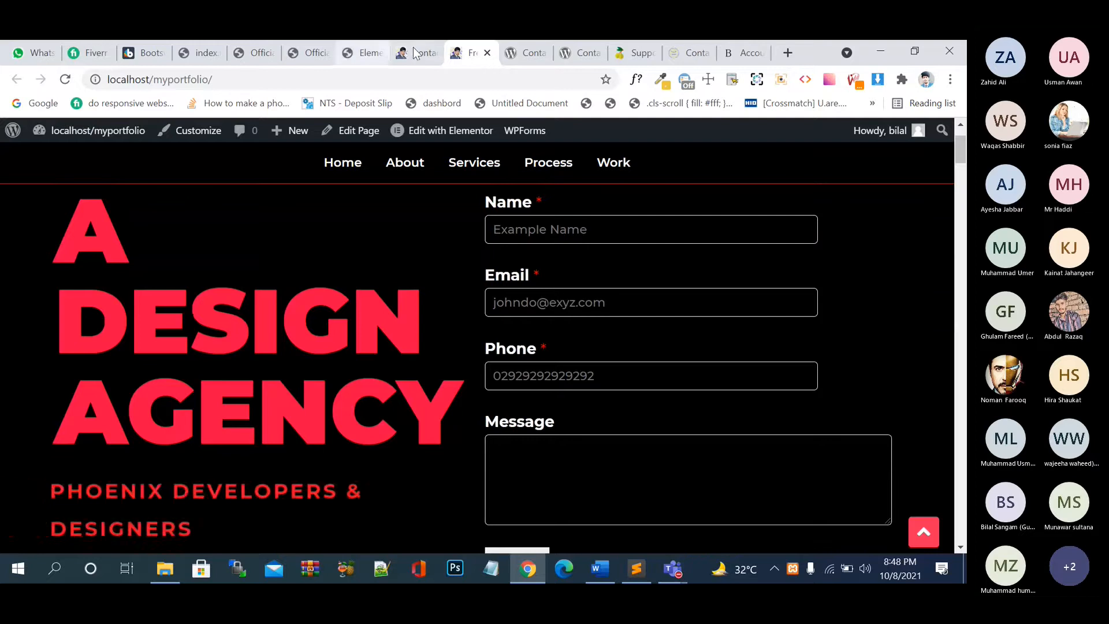
- Glance at the WPForms preview page, then return to the Elementor editor
key("ctrl+shift+Tab")
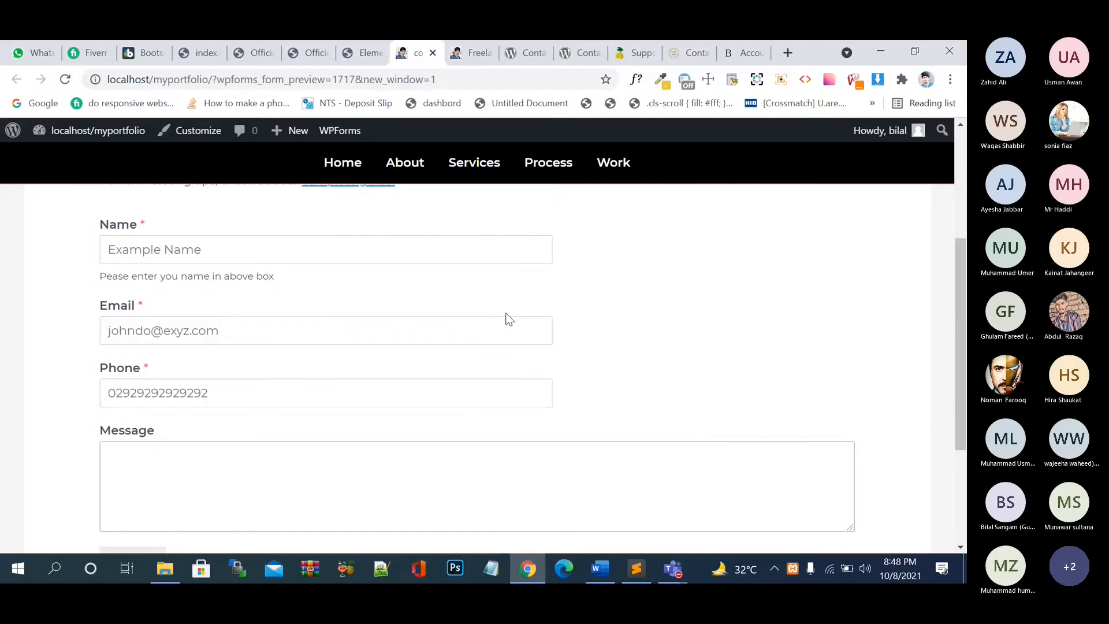
left_click(306, 71)
left_click(313, 54)
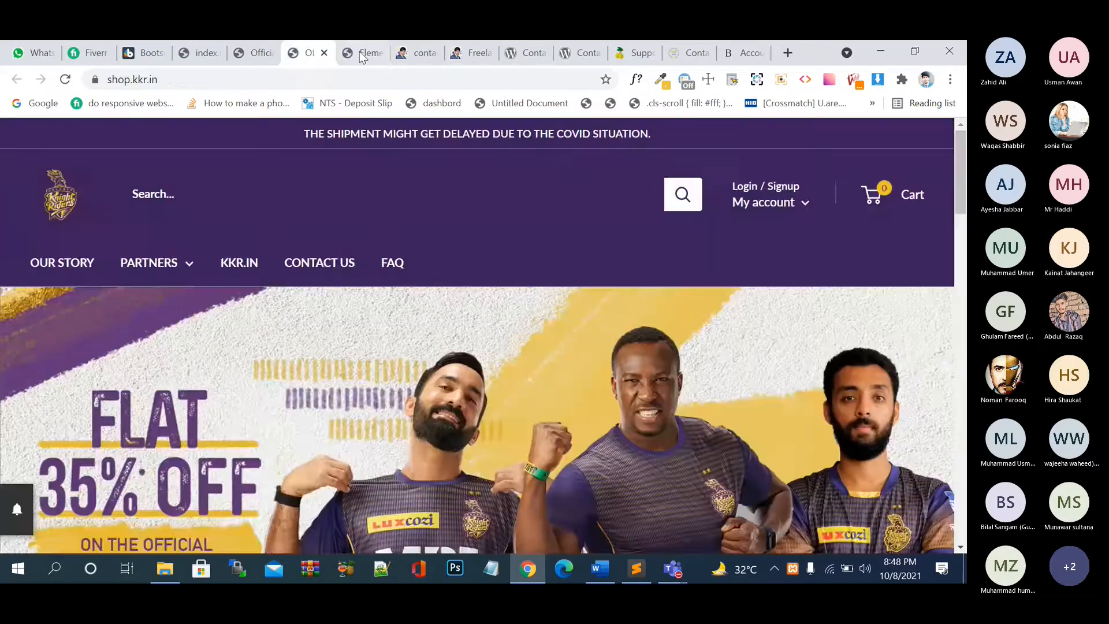
left_click(364, 55)
scroll(912, 246, "up", 2)
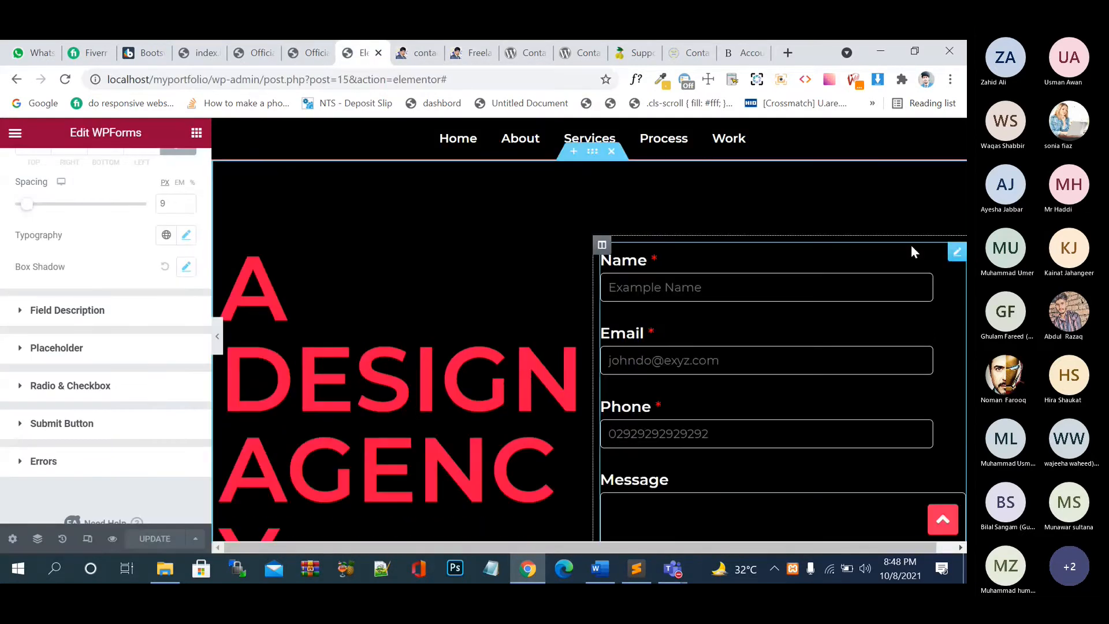
- Set the form container's background color to cyan #23EBFF
left_click(957, 252)
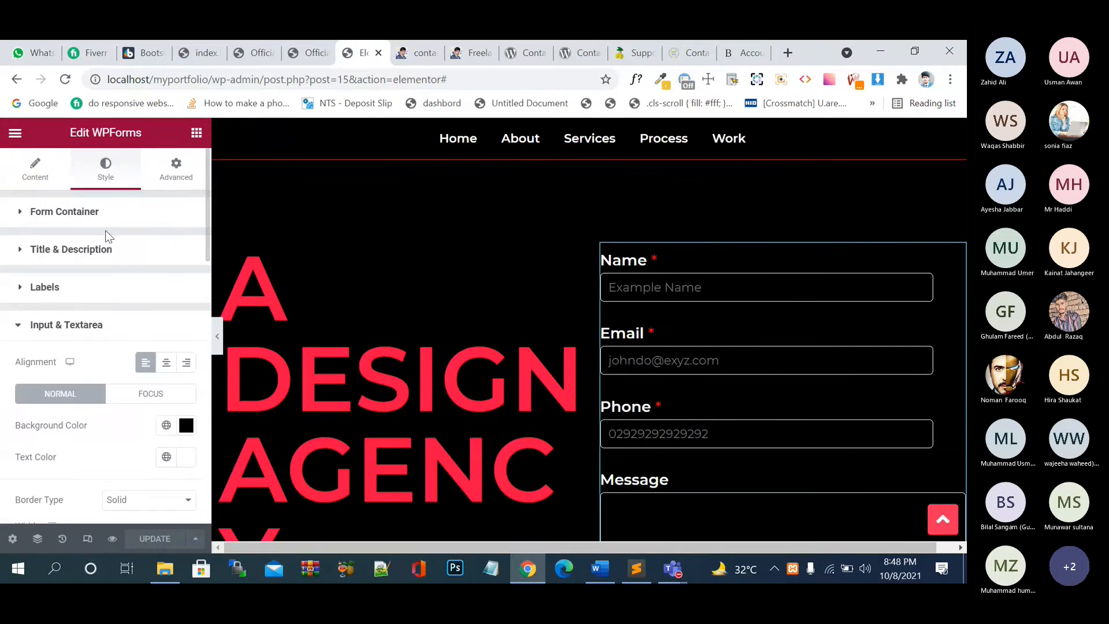
left_click(105, 224)
left_click(186, 249)
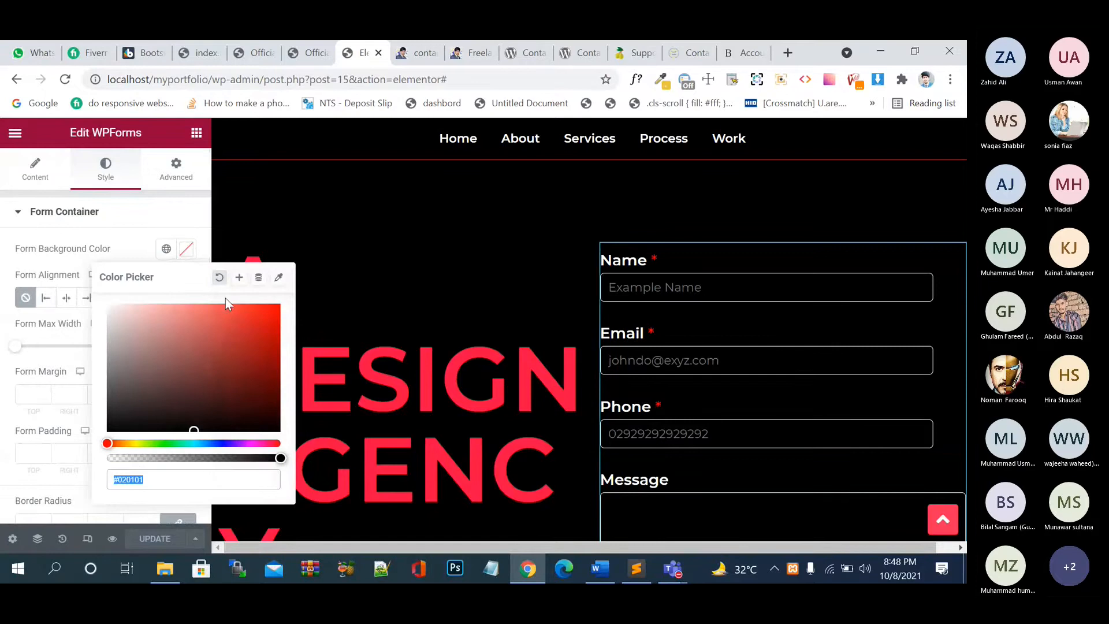
left_click_drag(153, 345, 48, 219)
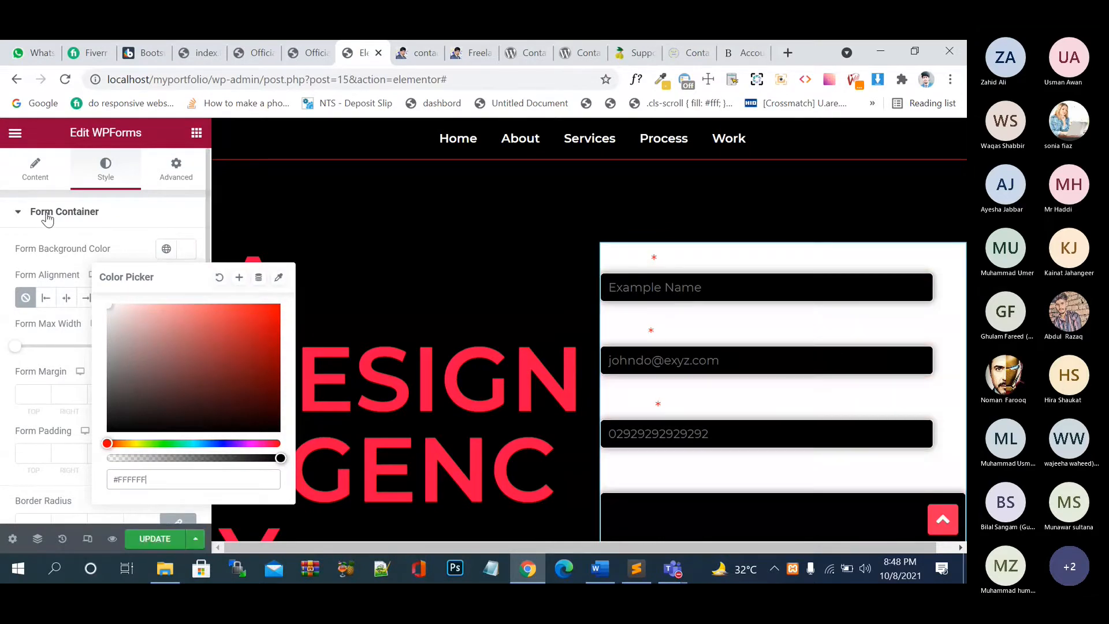
left_click(145, 209)
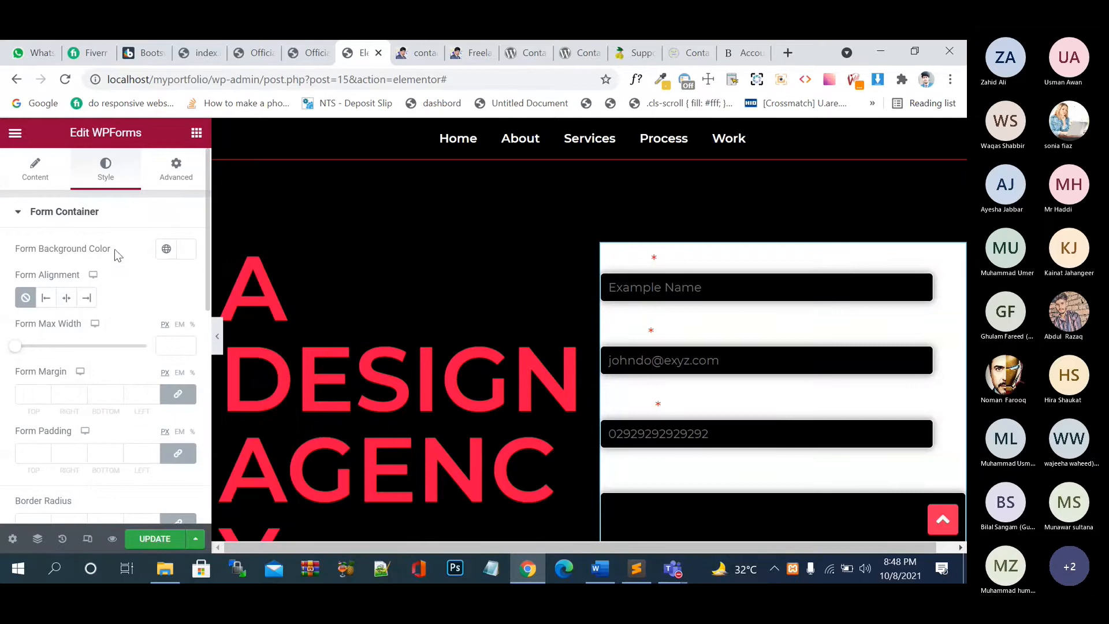
scroll(115, 250, "down", 7)
scroll(152, 233, "up", 8)
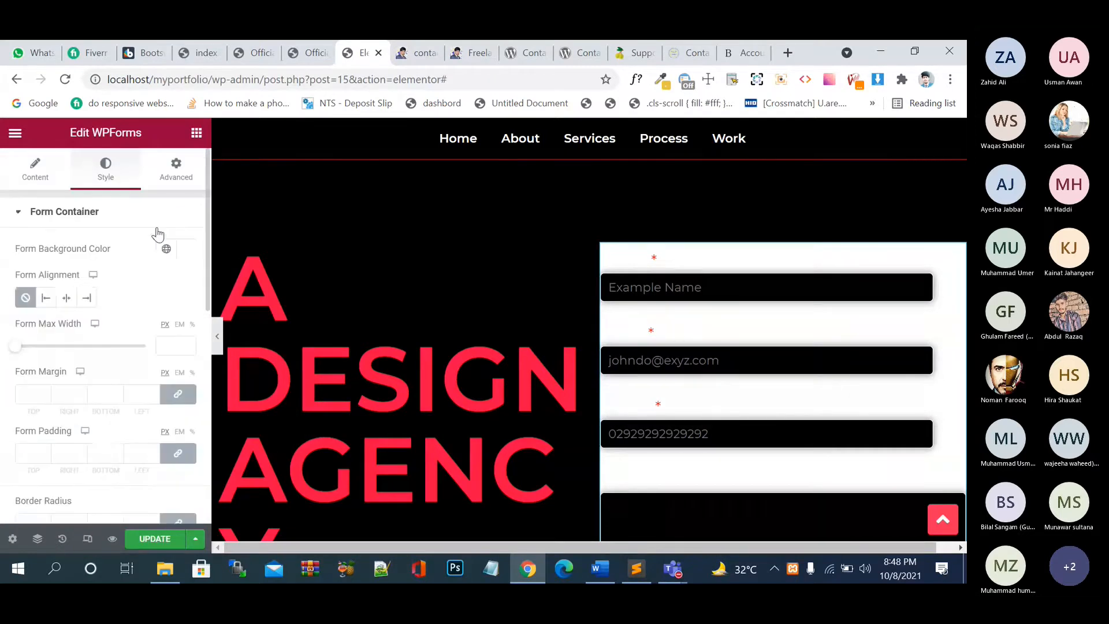
left_click(186, 248)
left_click(258, 430)
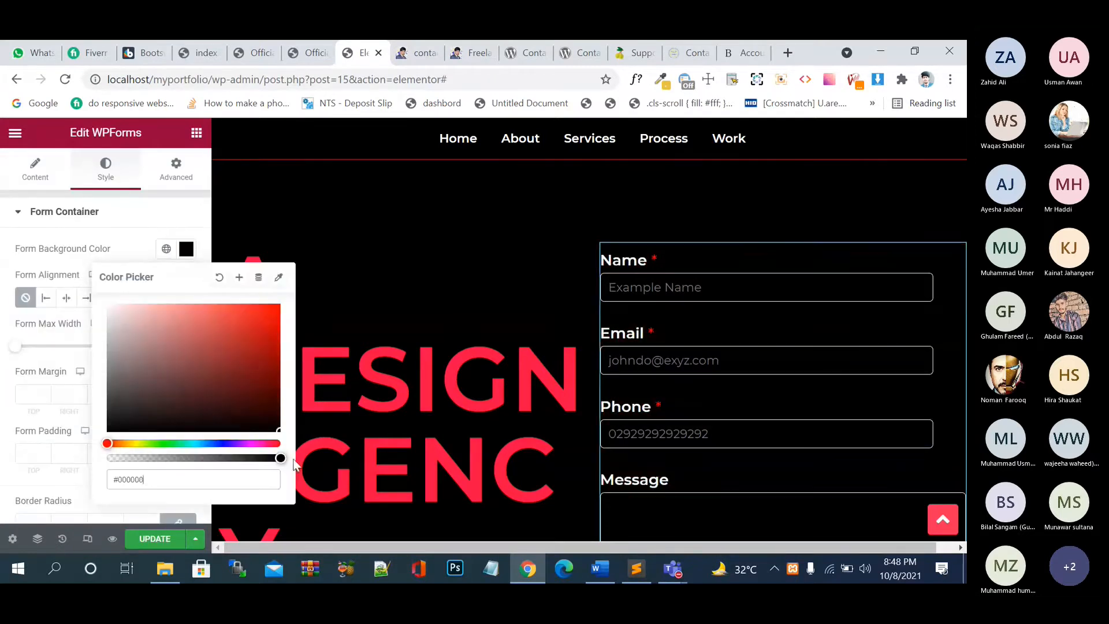
left_click(197, 443)
left_click(258, 304)
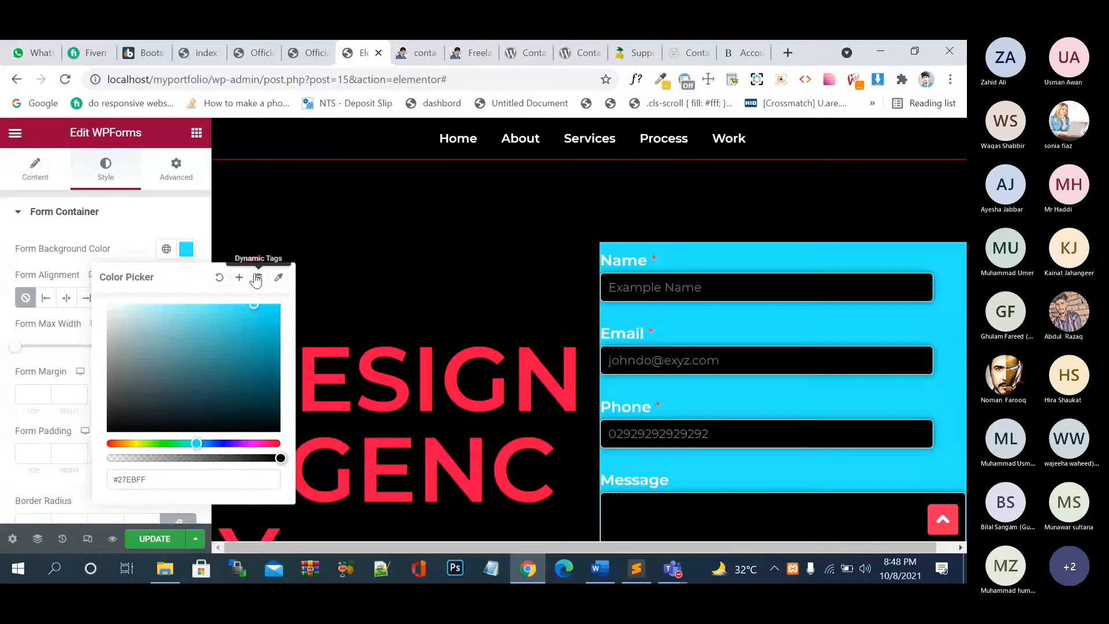
left_click(180, 228)
- Set the form container's border radius to 5
left_click(181, 226)
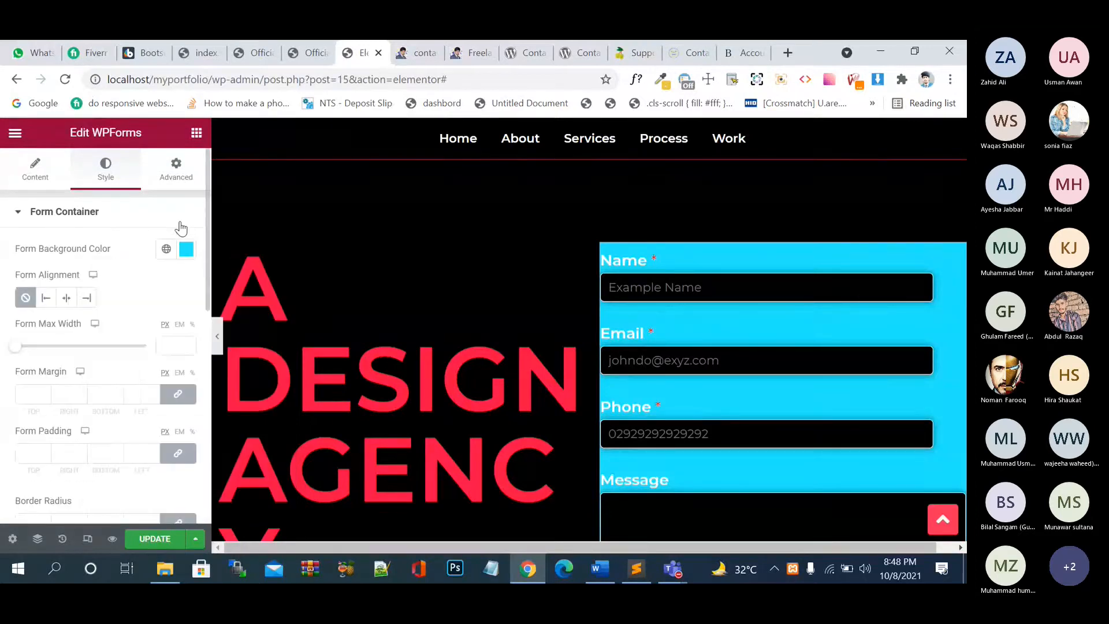
scroll(180, 227, "down", 4)
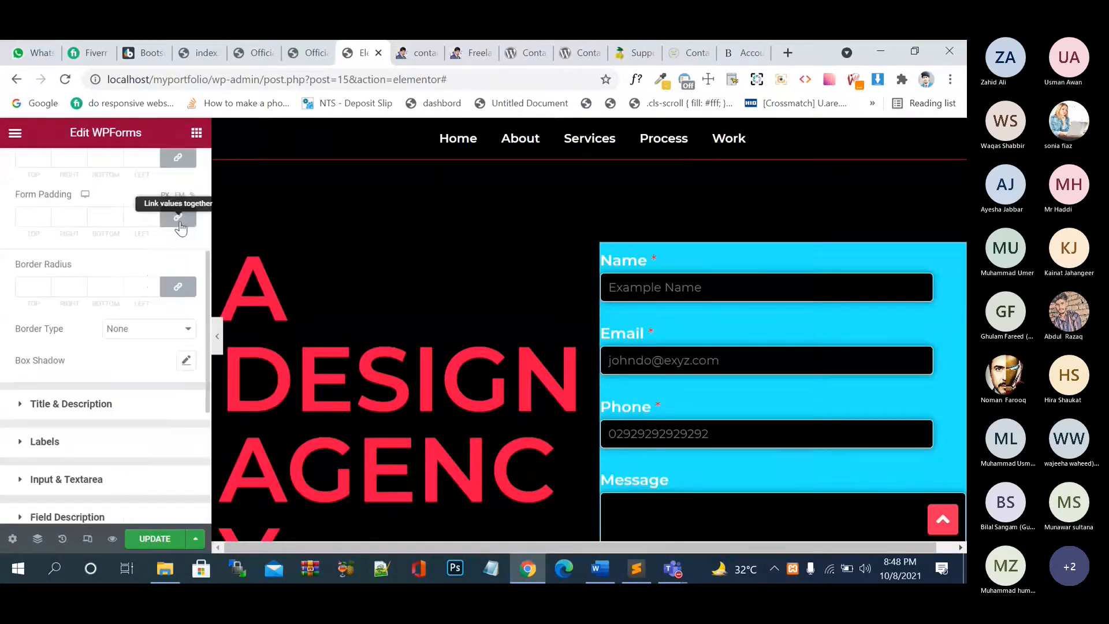
left_click(151, 281)
type("5")
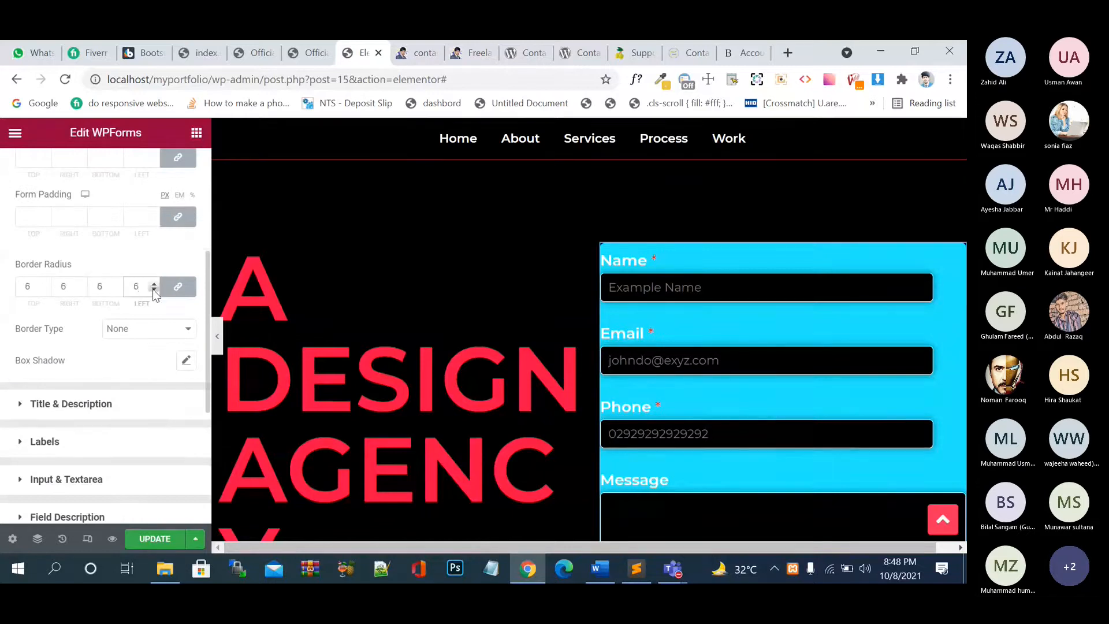
- Give the container a solid white 5 px border, save, and open the live site
left_click(144, 330)
left_click(141, 355)
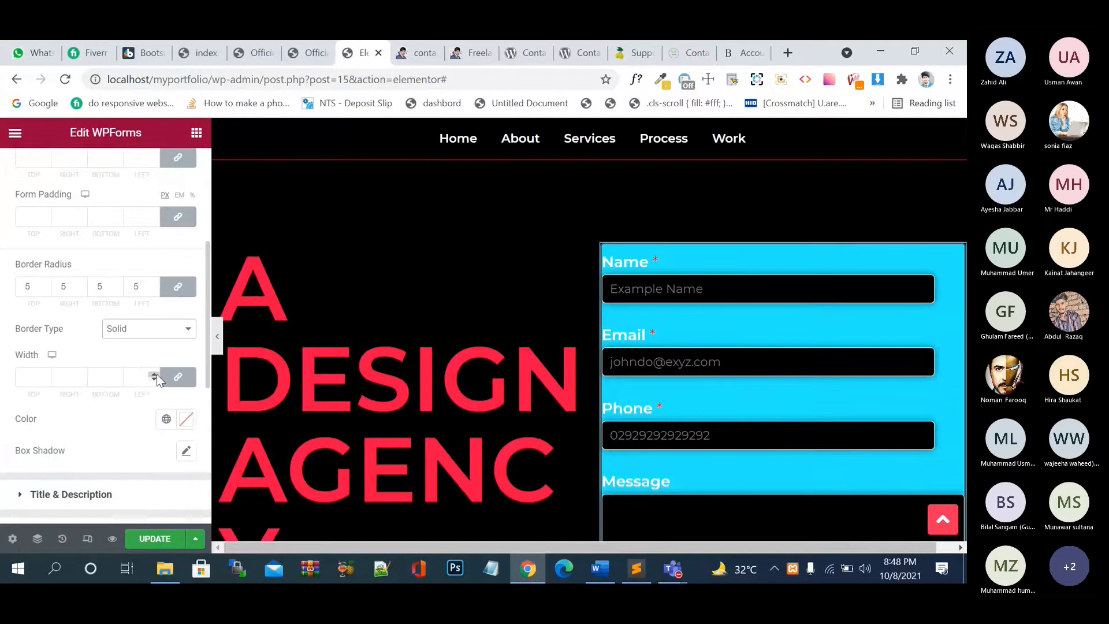
left_click(156, 374)
left_click(155, 375)
left_click(155, 374)
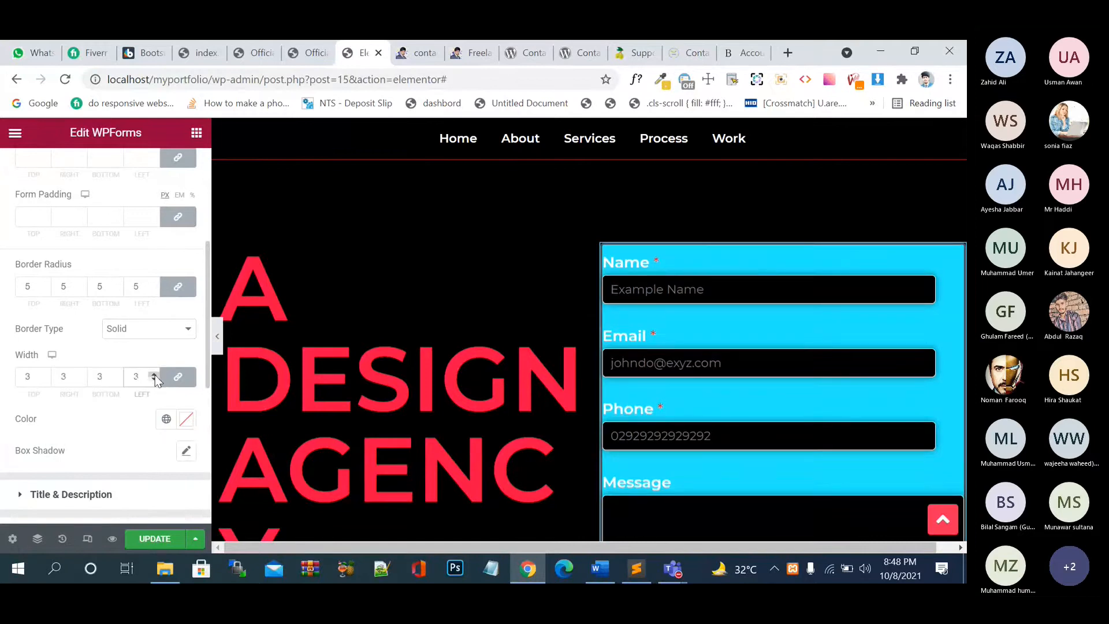
left_click(155, 375)
left_click(155, 374)
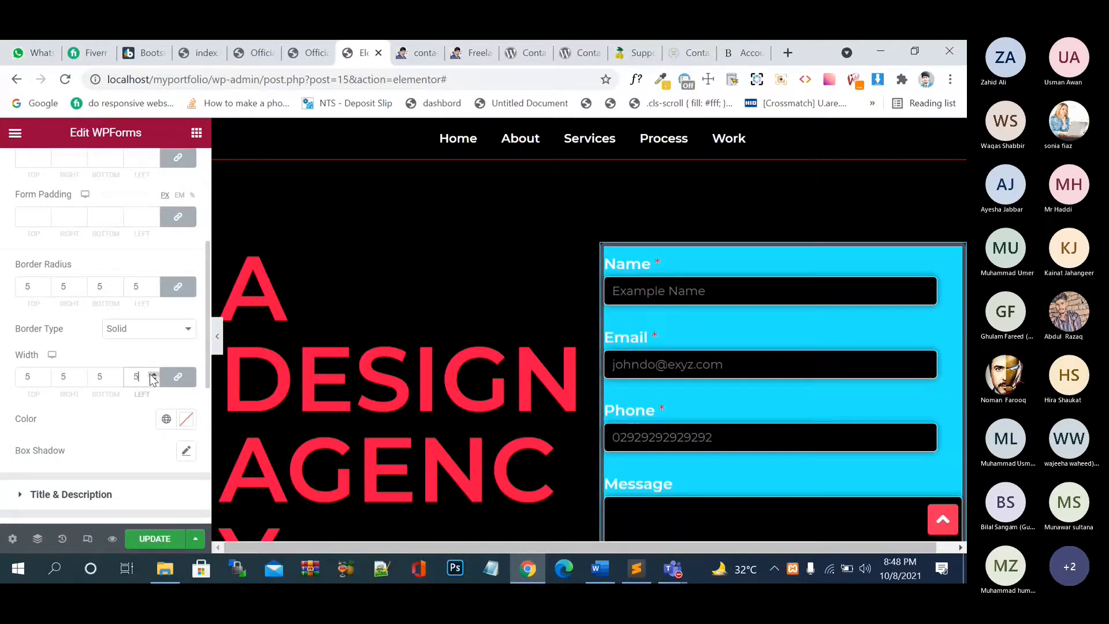
left_click(186, 422)
left_click_drag(212, 274, 96, 201)
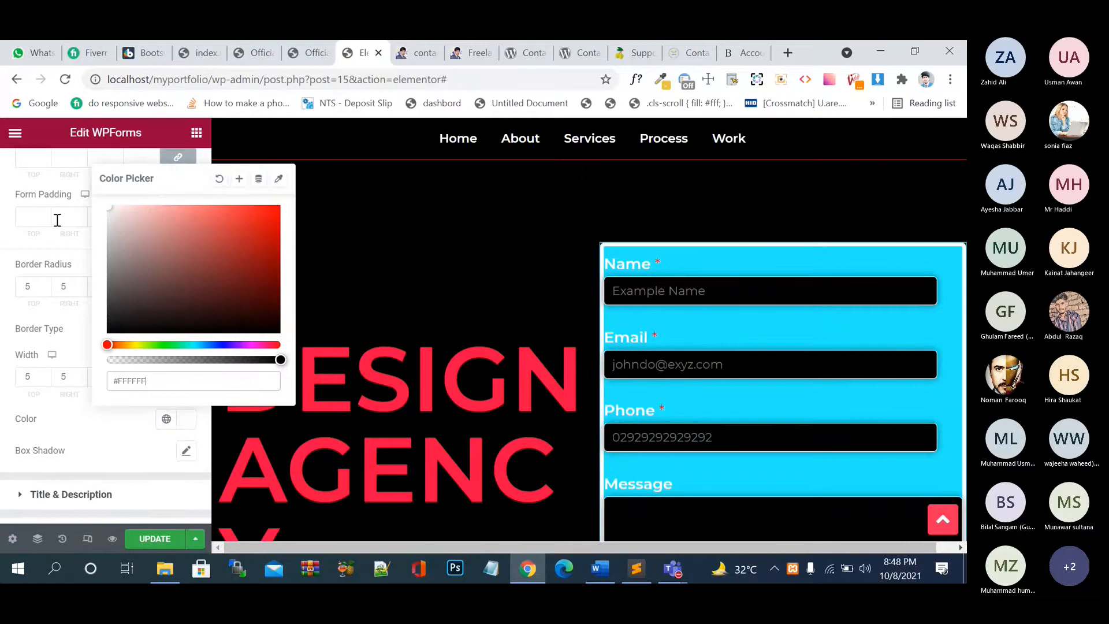
left_click(155, 538)
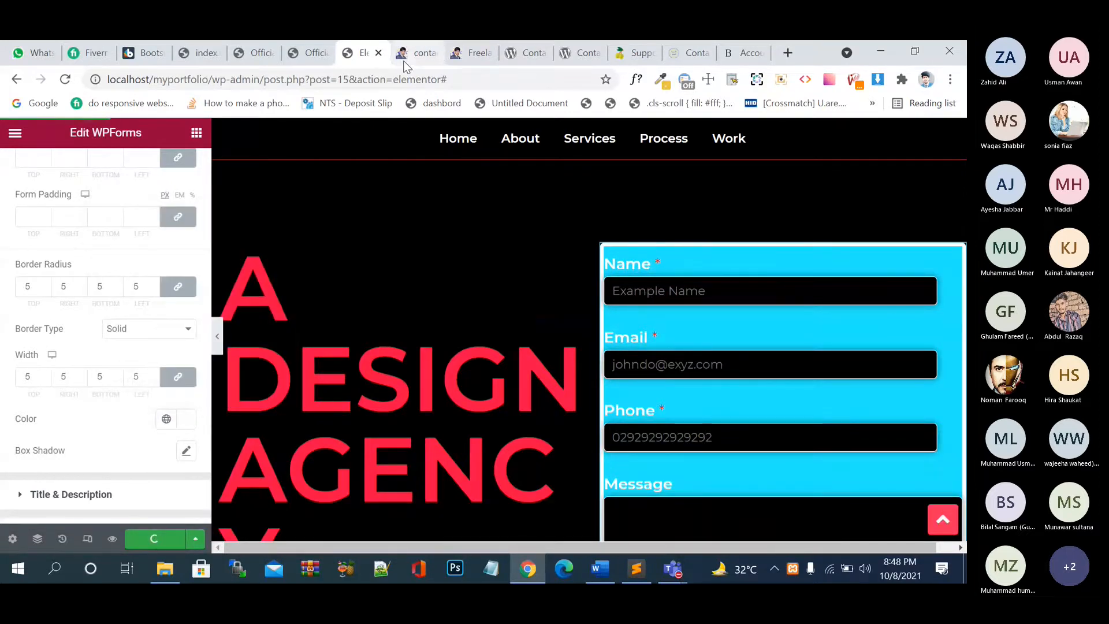
left_click(473, 52)
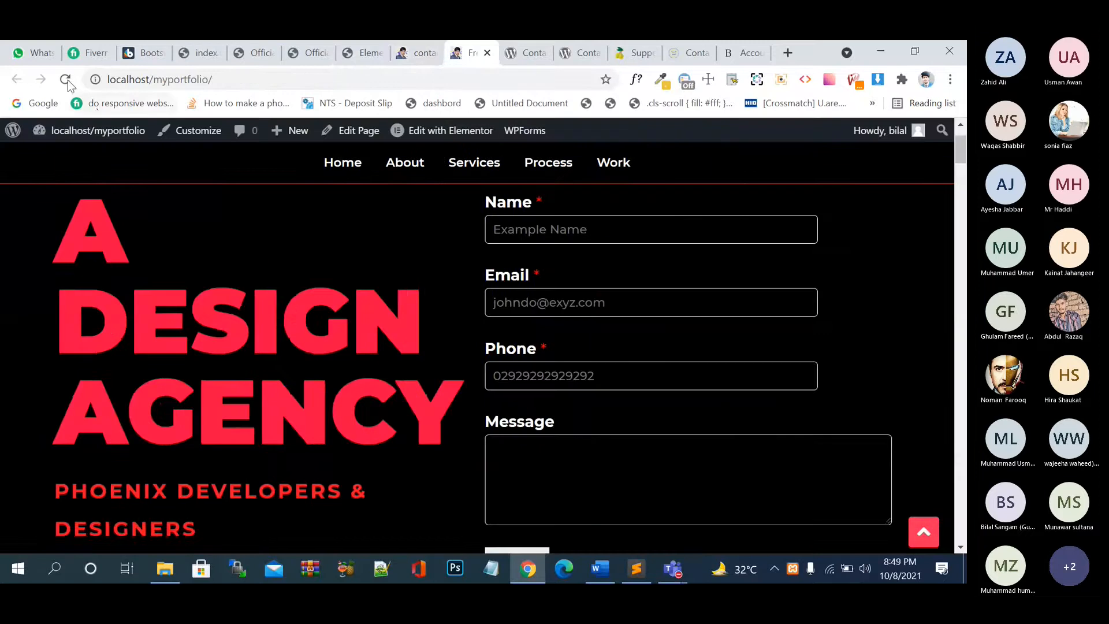
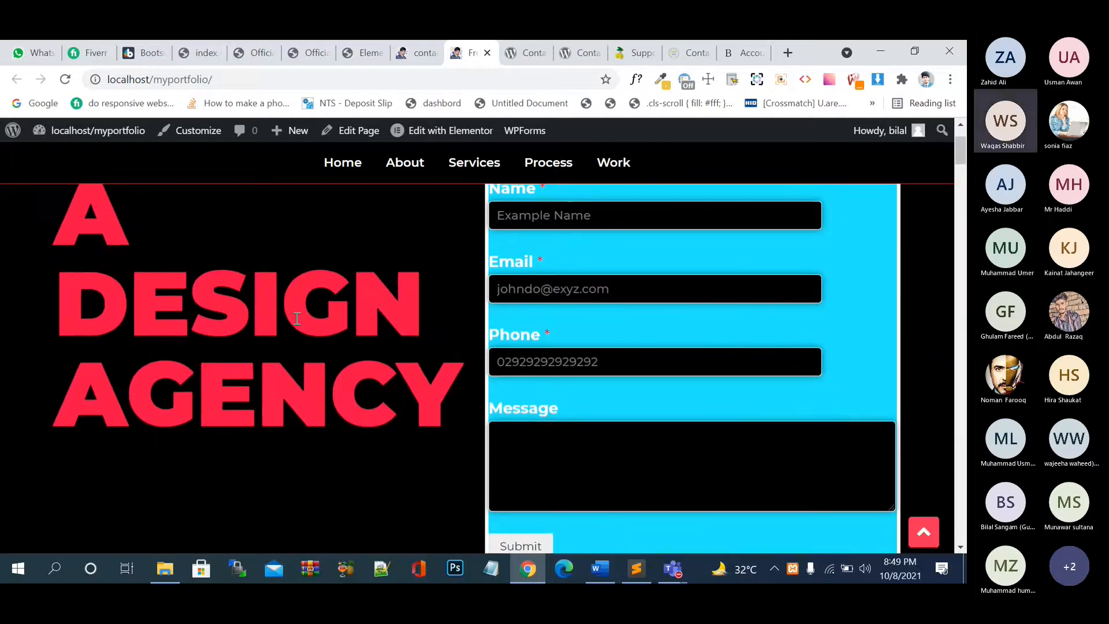
- Glance at the form preview and shop tabs, then return to the Elementor editor
left_click(424, 57)
left_click(354, 63)
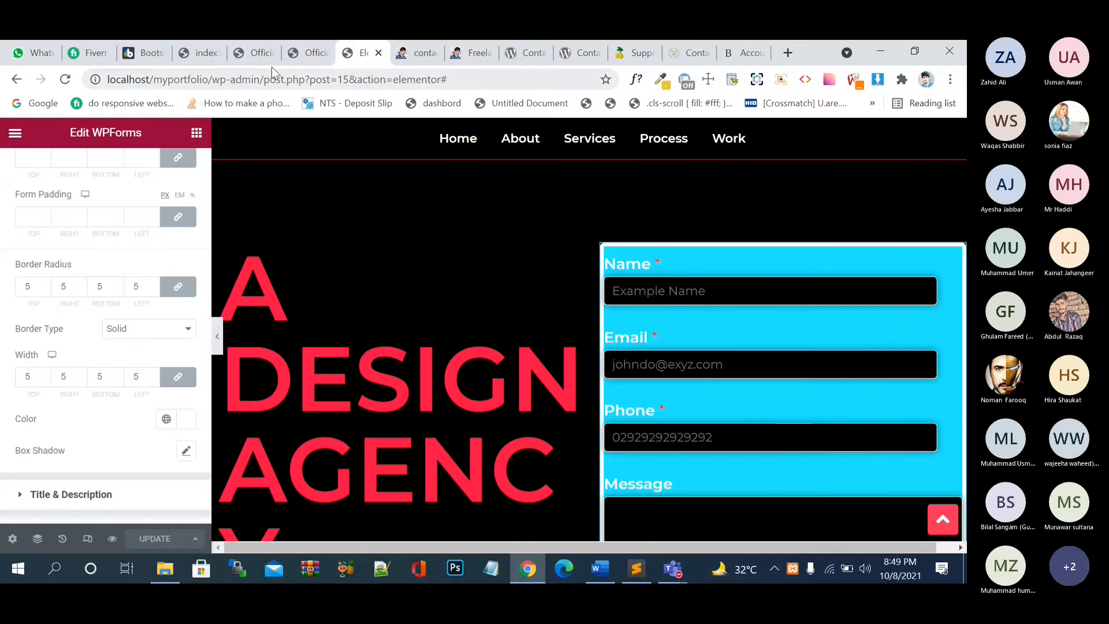
left_click(306, 56)
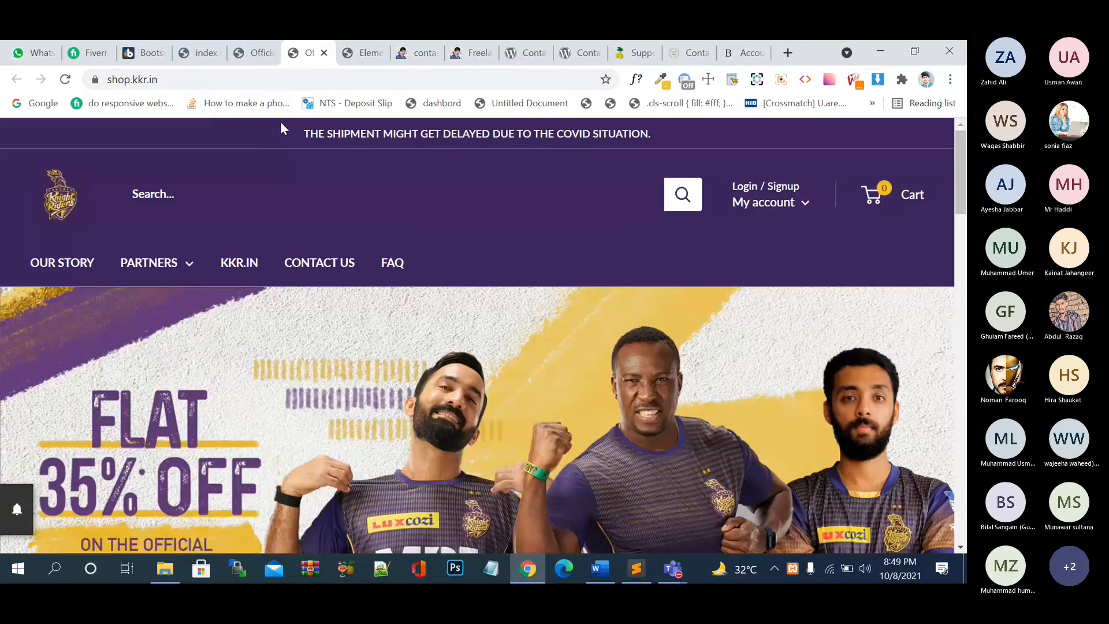
left_click(357, 57)
scroll(162, 337, "up", 2)
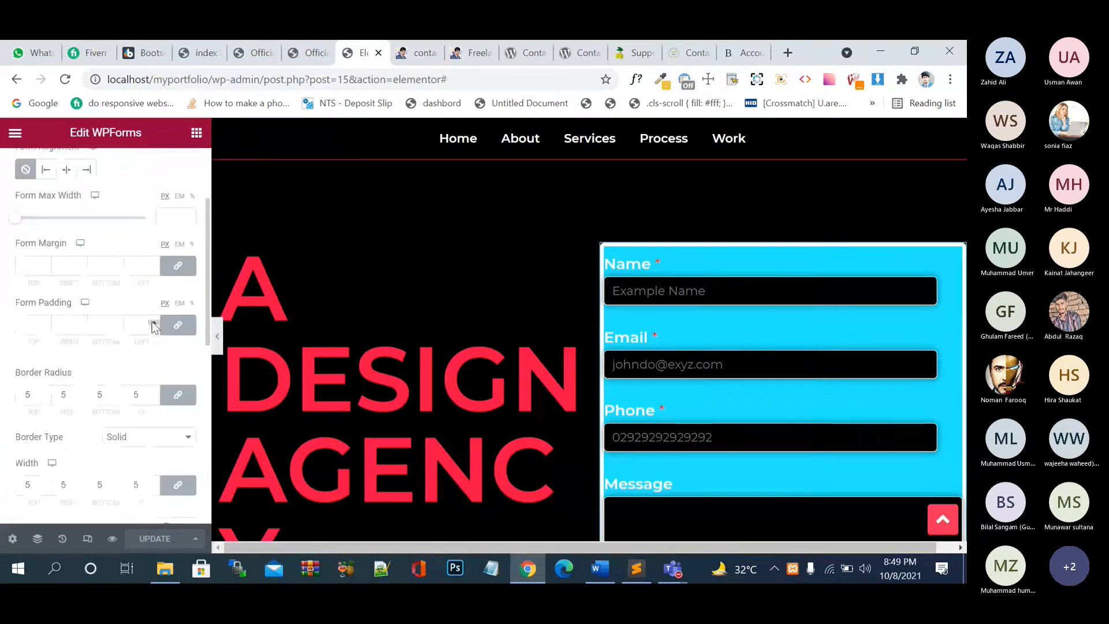
- Raise the linked Form Padding to 15 on every side and save the page
left_click(153, 322)
left_click(153, 322)
left_click(153, 322)
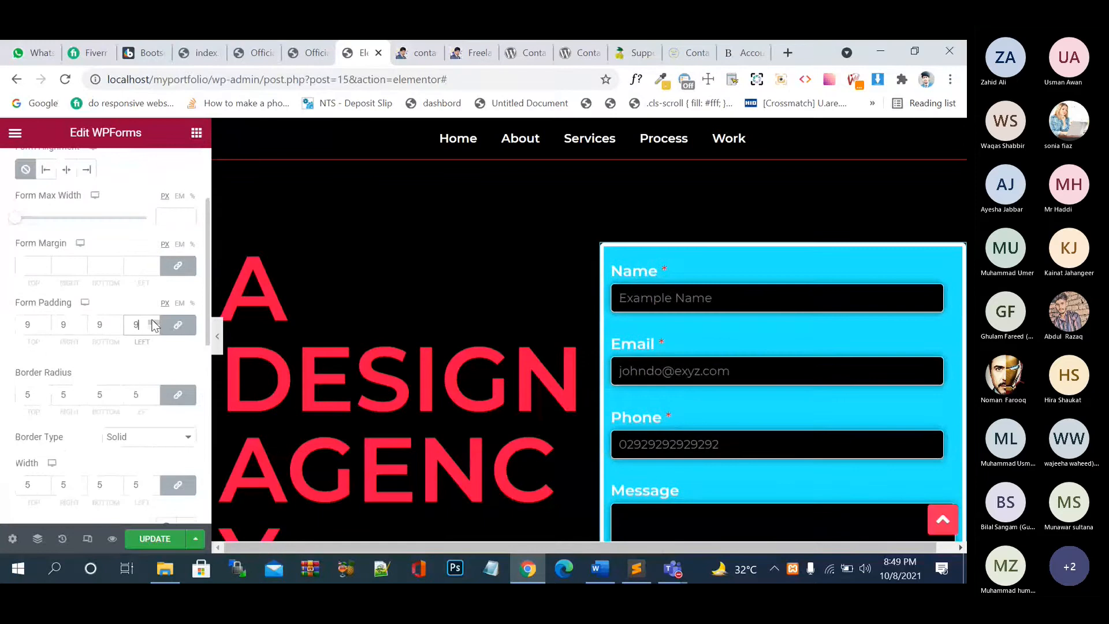
left_click(154, 322)
left_click(153, 322)
left_click(153, 322)
left_click(154, 323)
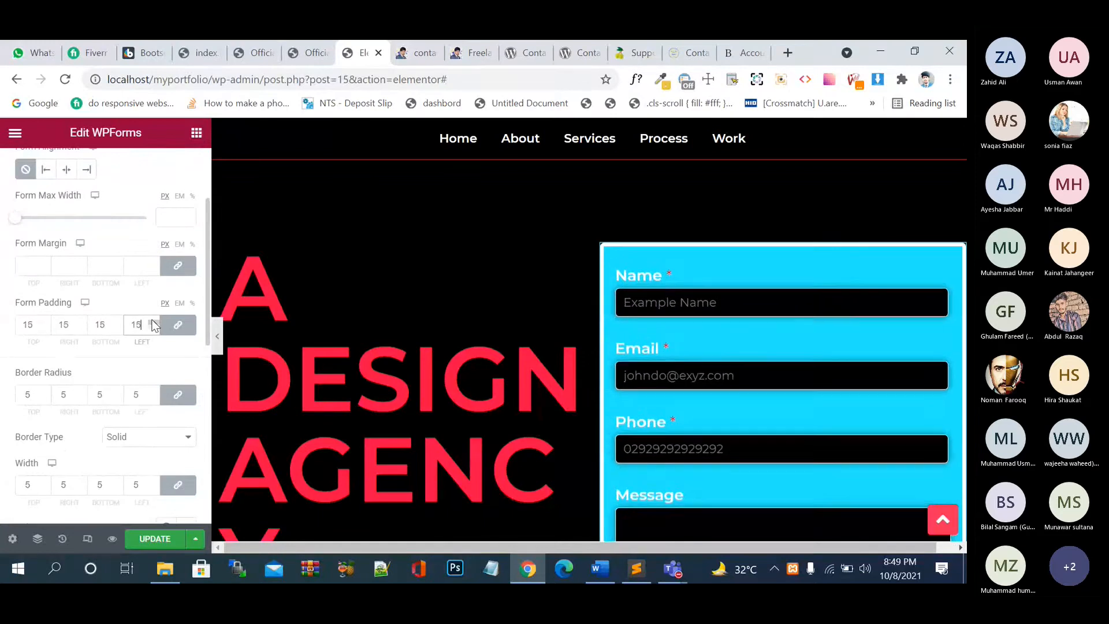
left_click(154, 322)
left_click(153, 323)
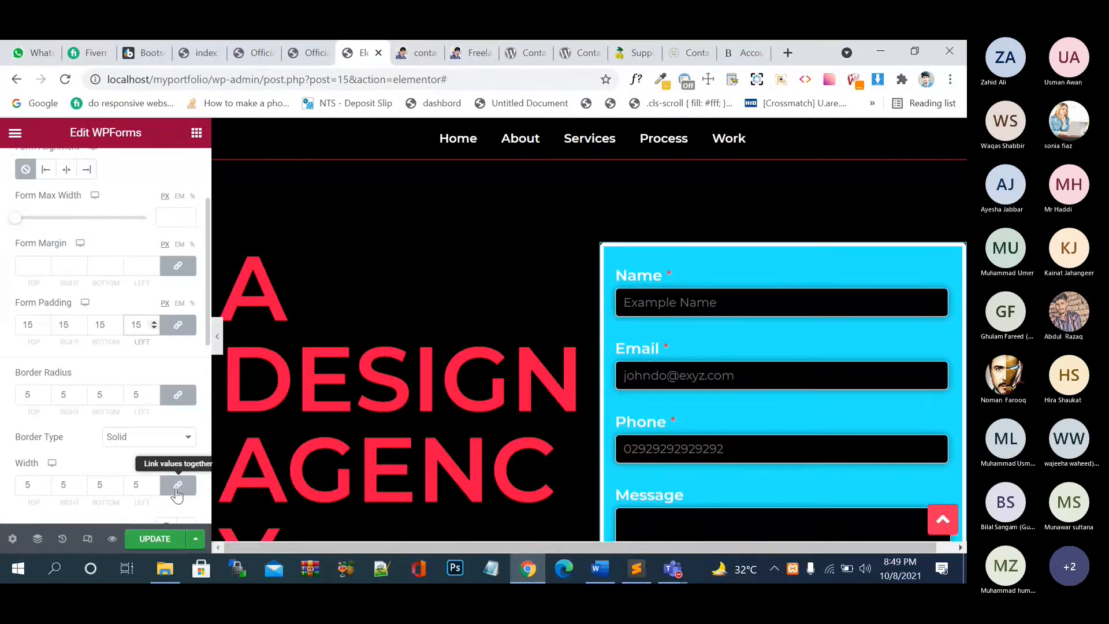
left_click(157, 540)
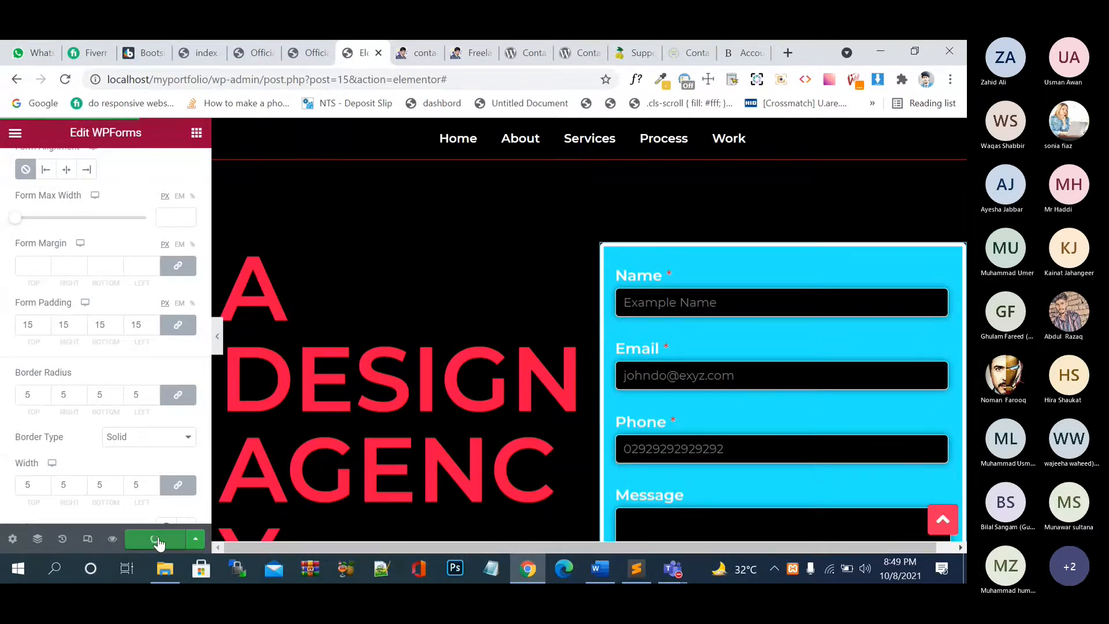
- Make the Input & Textarea background colour white #FFFFFF
scroll(151, 415, "down", 5)
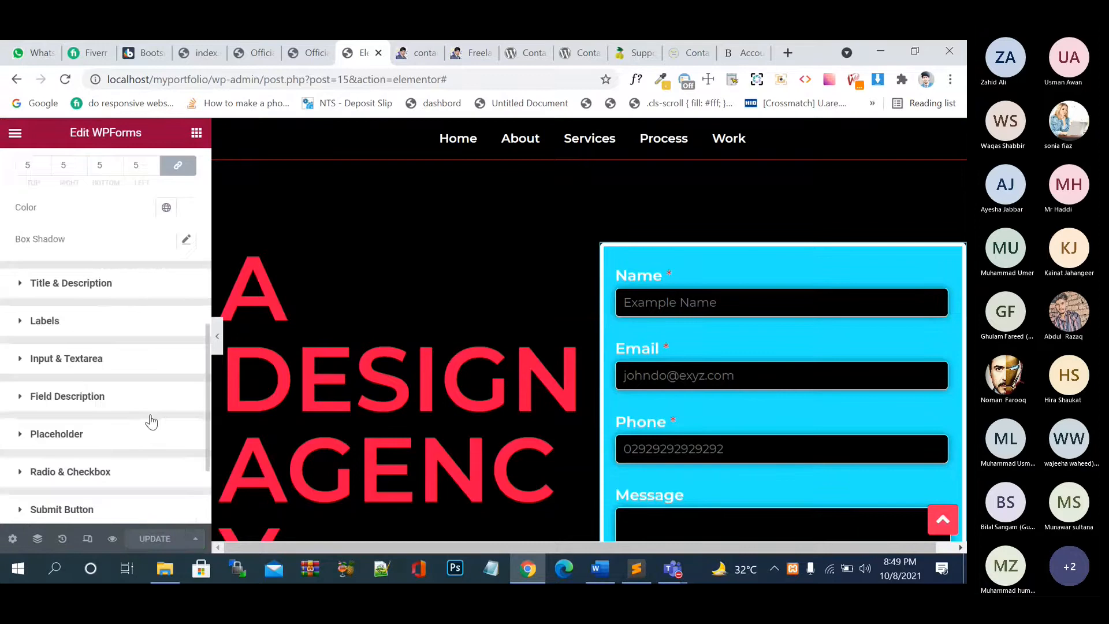
scroll(151, 422, "down", 2)
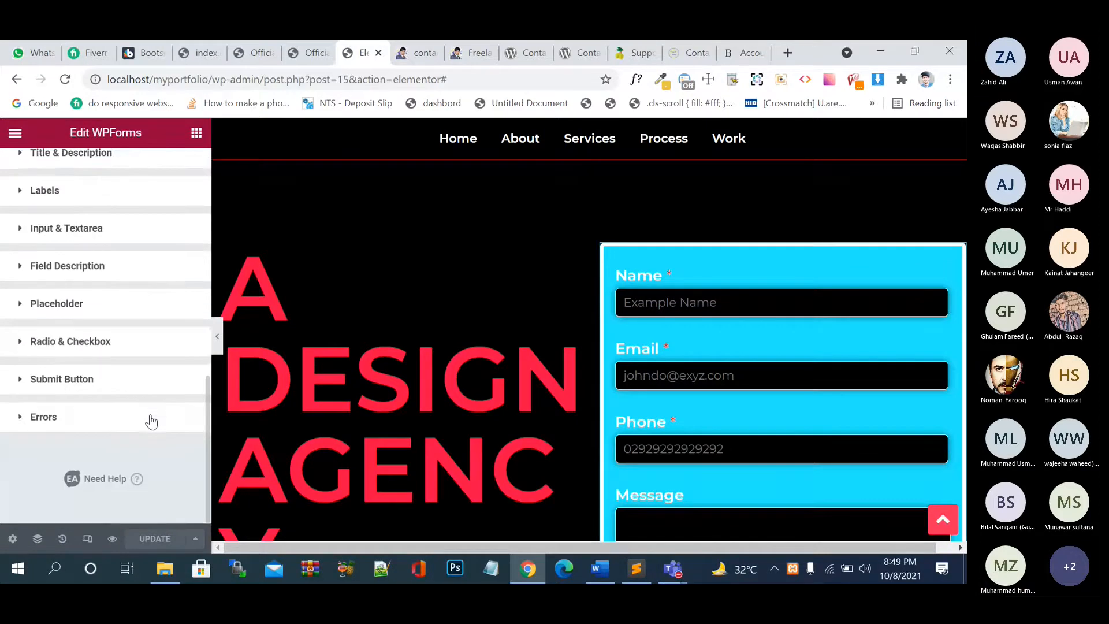
left_click(26, 231)
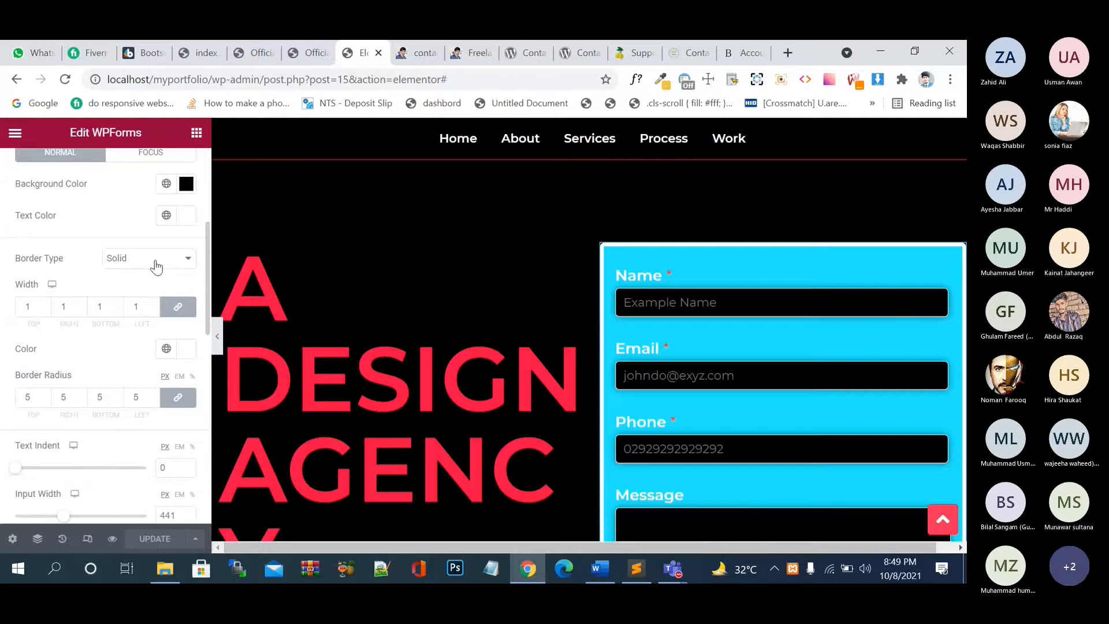
left_click(186, 184)
left_click_drag(200, 249, 79, 213)
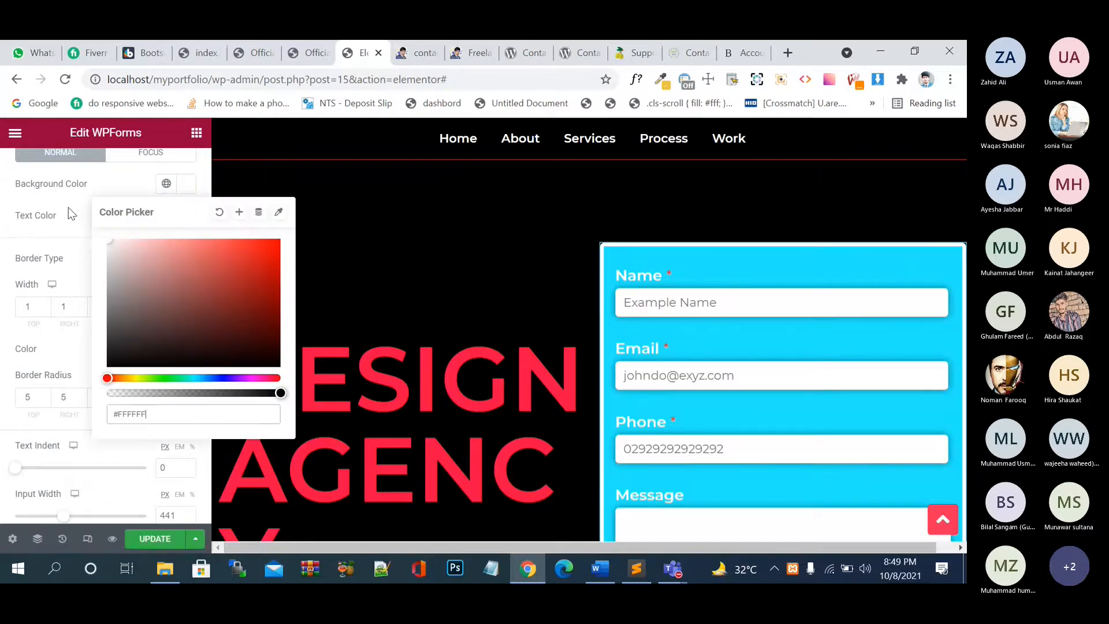
left_click(82, 228)
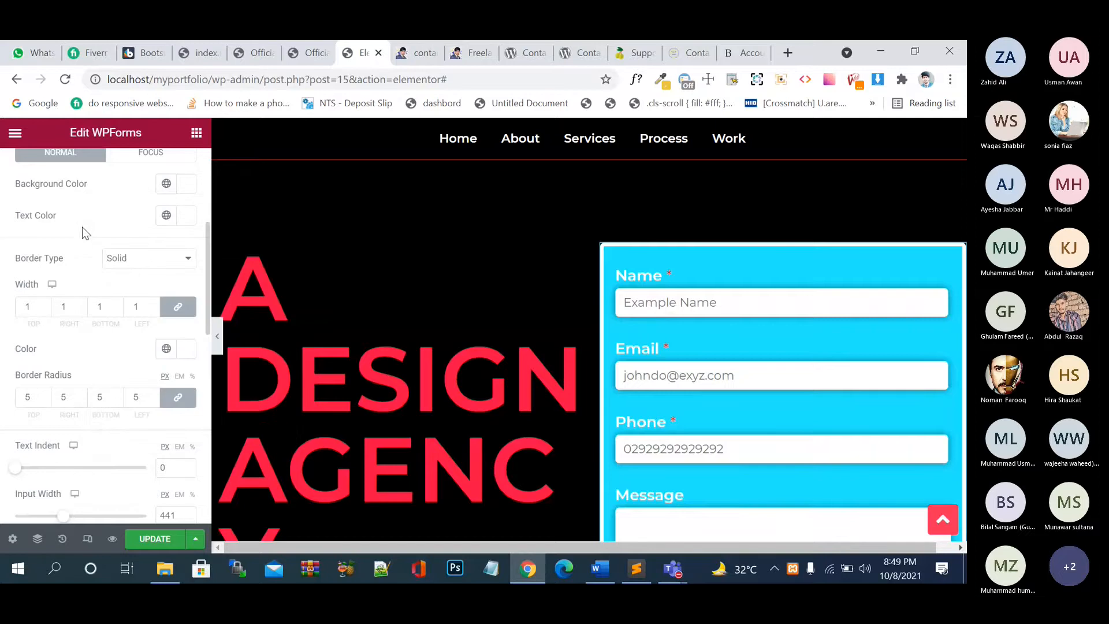
- Set the input fields' text colour to black
left_click(717, 377)
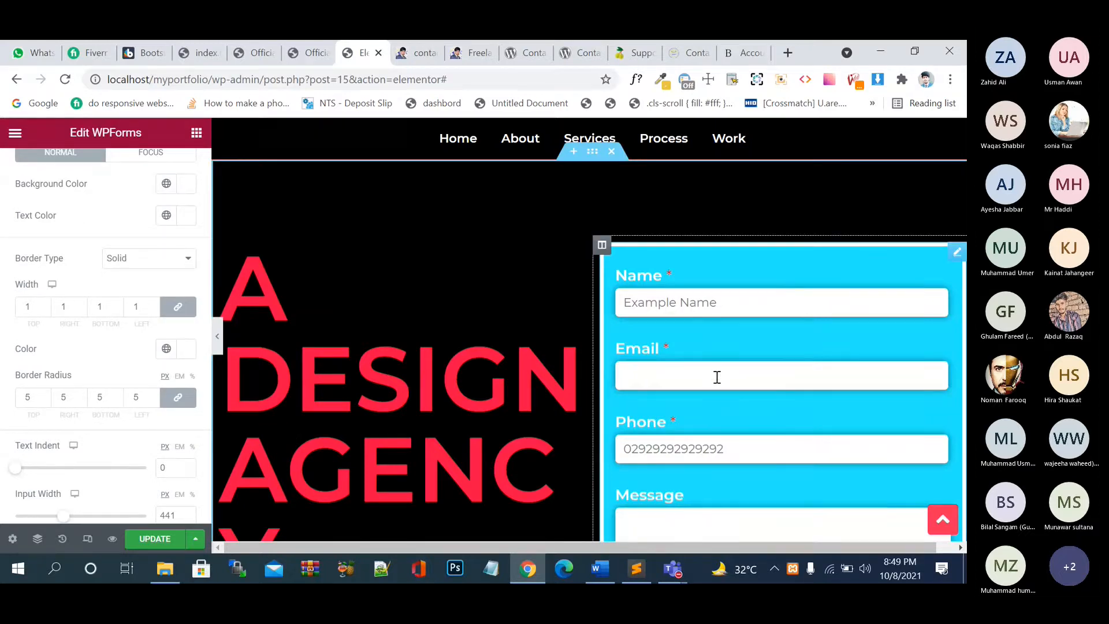
left_click(186, 215)
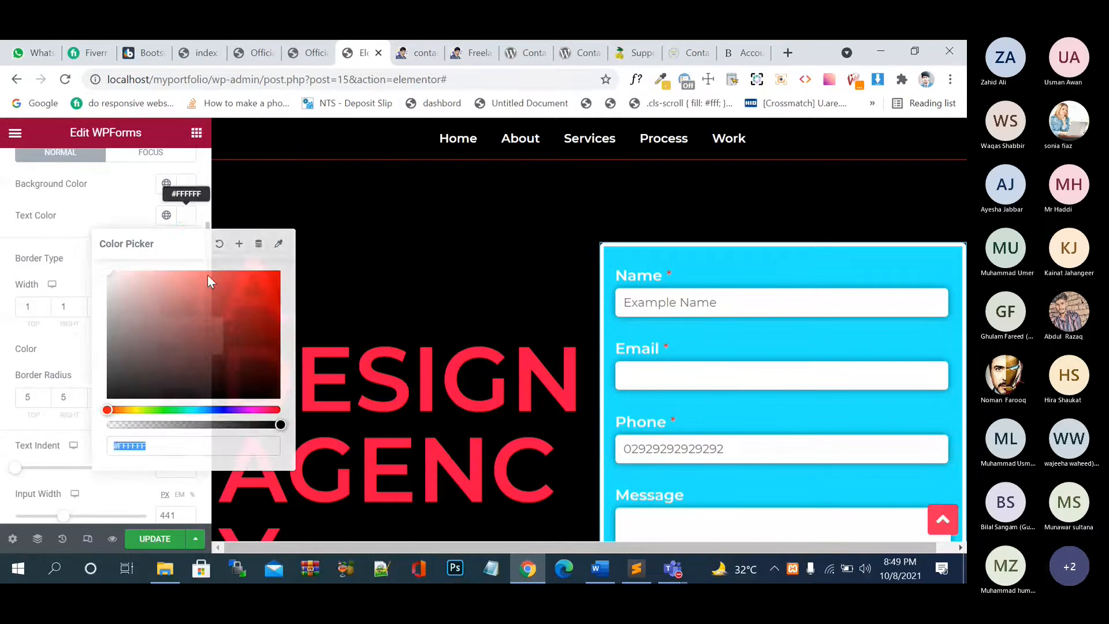
left_click(218, 333)
left_click(155, 540)
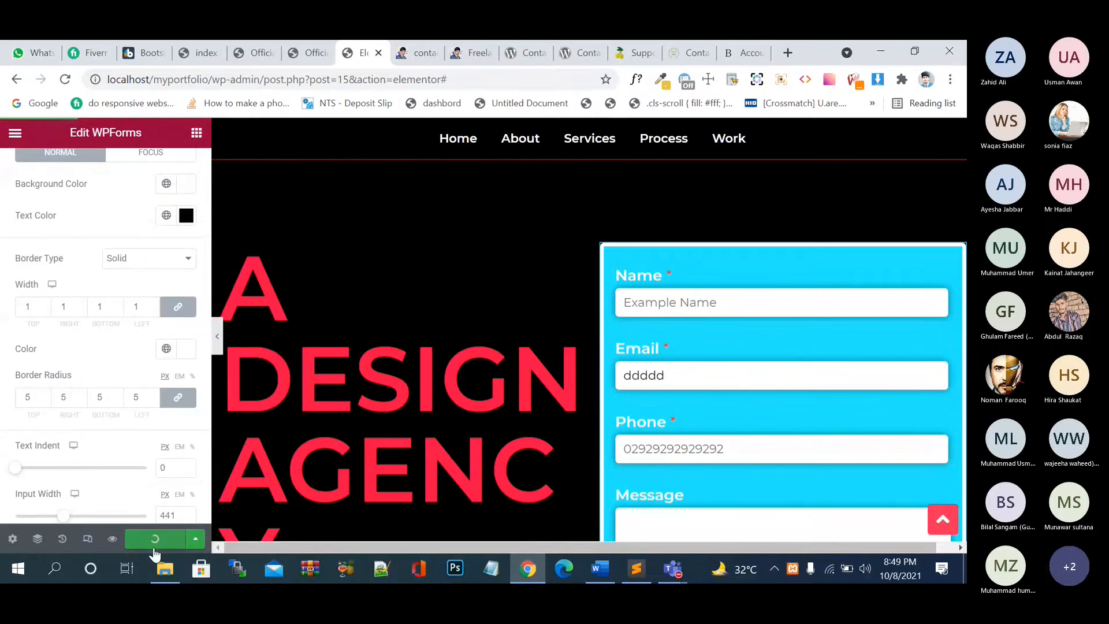
- Set the input border radius to 1, save, and reload the form preview
left_click(154, 402)
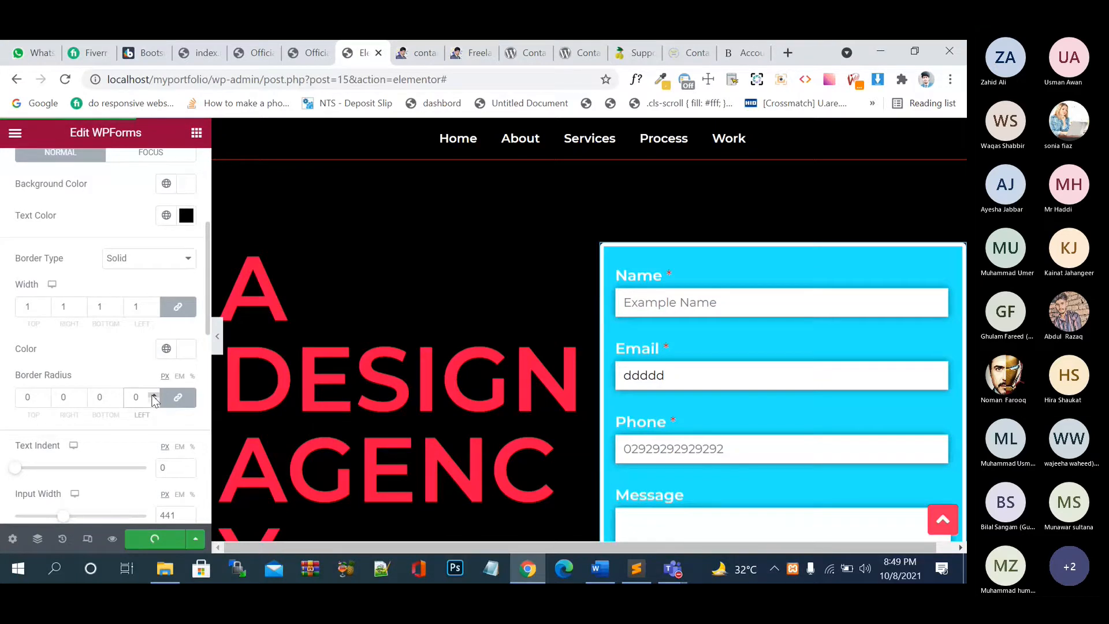
left_click(154, 395)
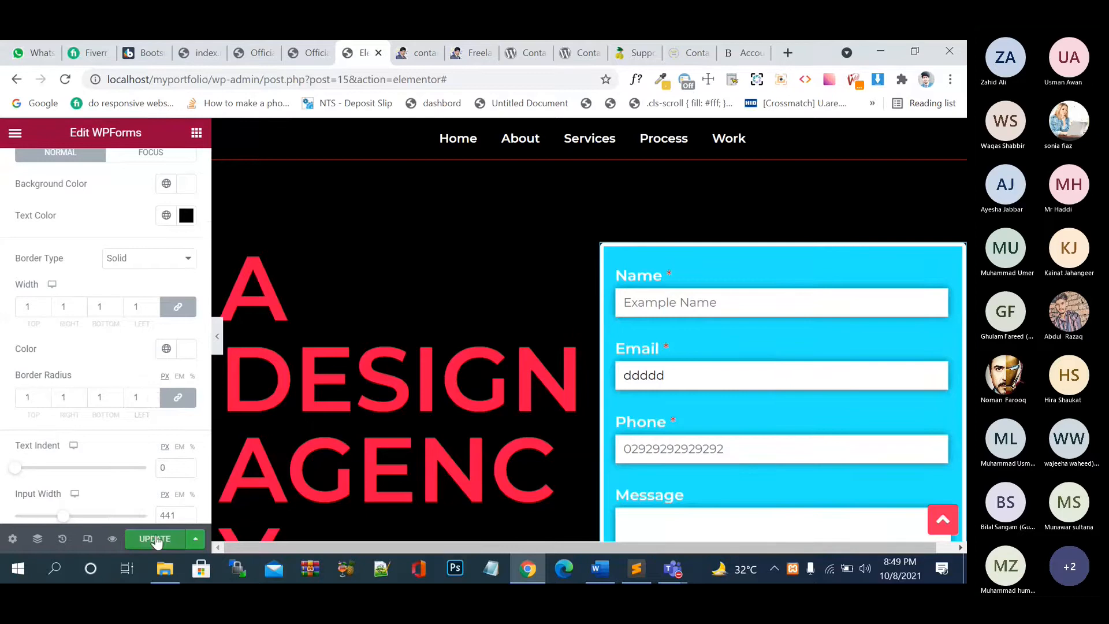
left_click(155, 539)
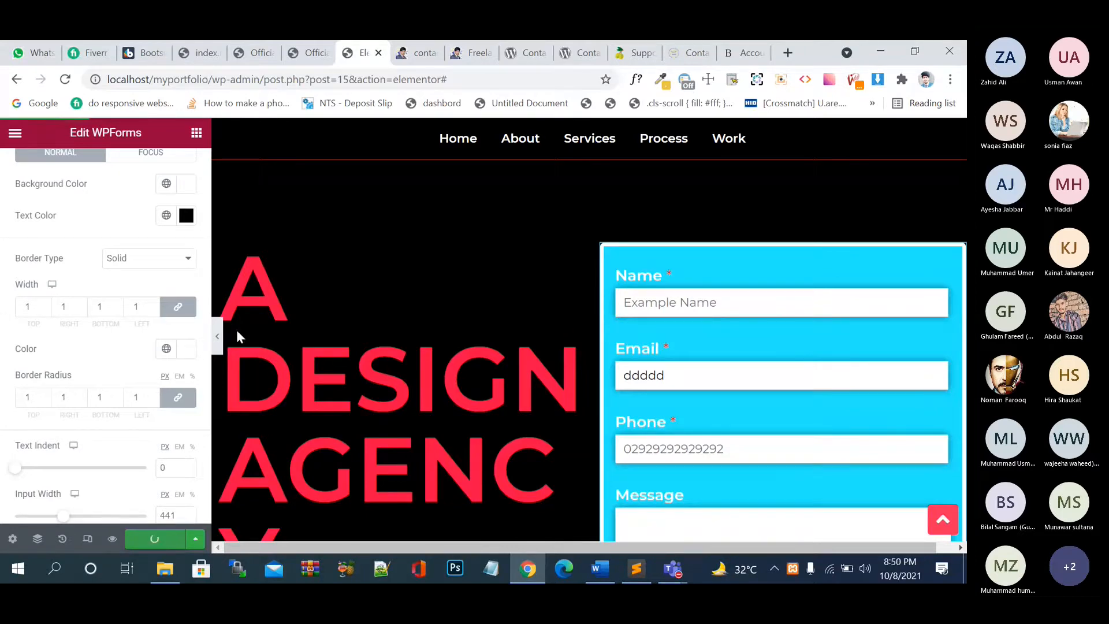
left_click(404, 55)
left_click(64, 82)
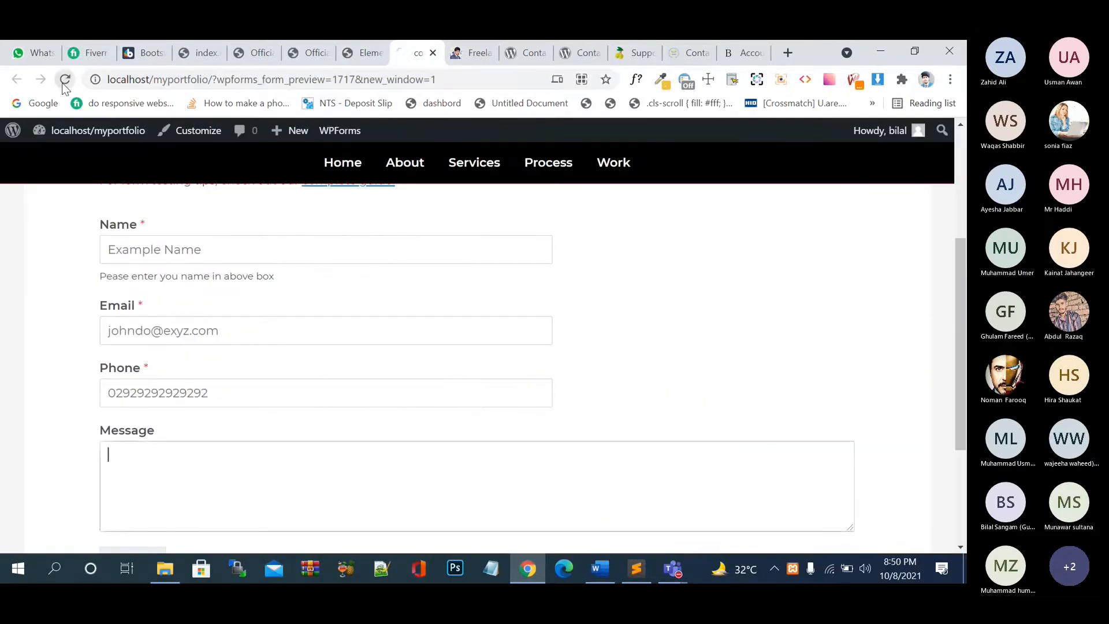
- Reload the home page, zoom out, and enter 'Name' in the contact form's Name field
left_click(460, 57)
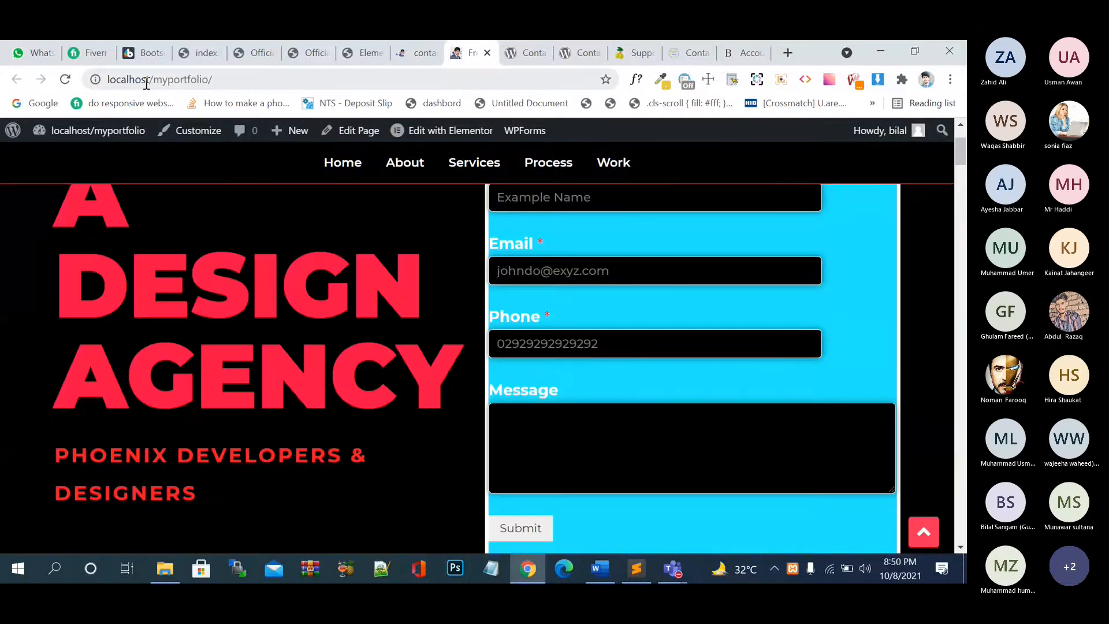
left_click(66, 82)
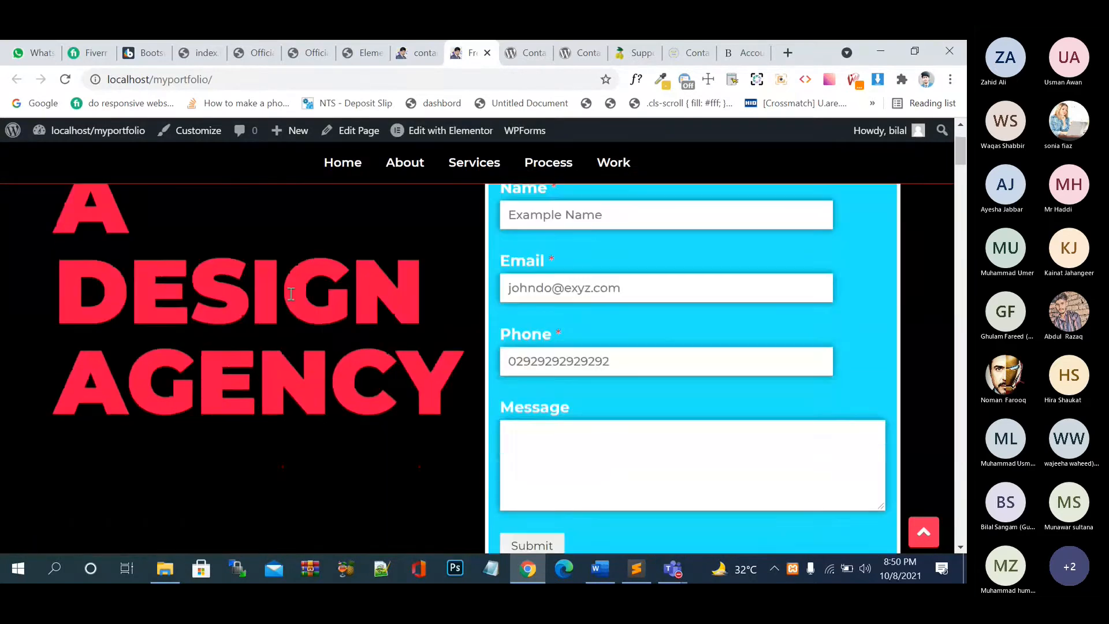
key("ctrl+minus")
key("ctrl+minus")
key("ctrl+minus")
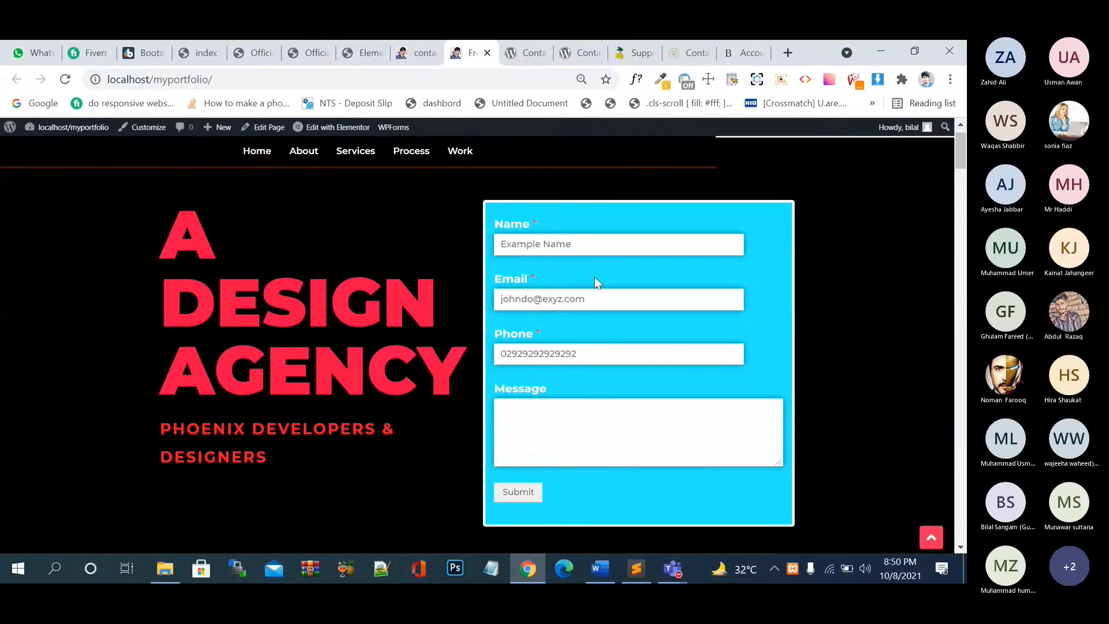
left_click(590, 244)
type("Name")
key("Tab")
- Fill in a test e-mail address, a phone number, and the message 'ddkdkd dk d'
type("ema")
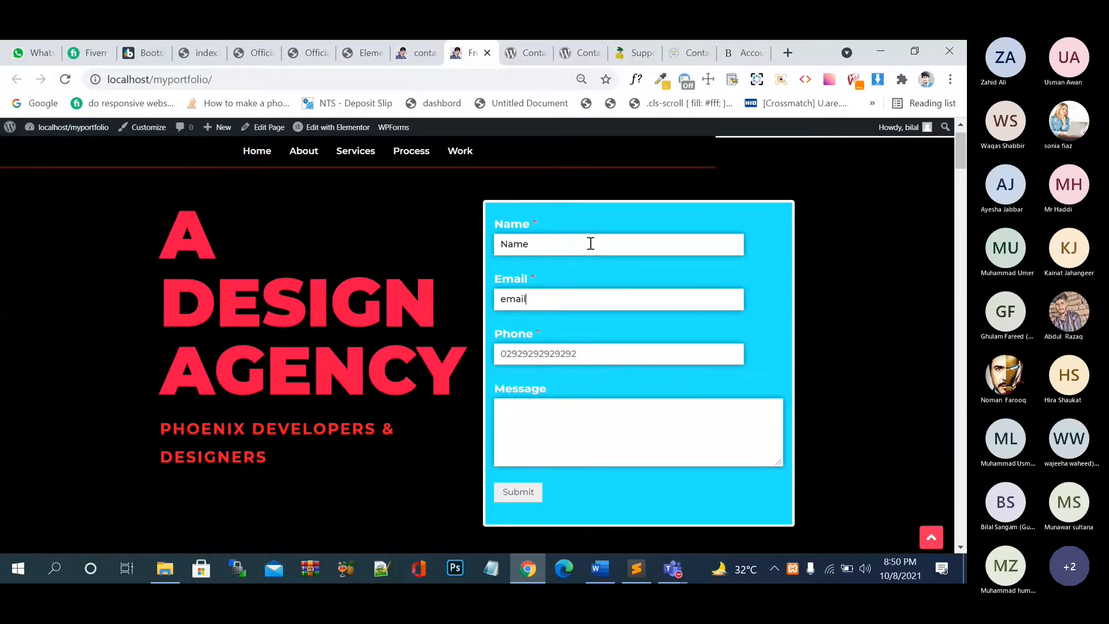
key("Tab")
left_click(541, 299)
type("@")
type("e")
key("ctrl+a")
key("Tab")
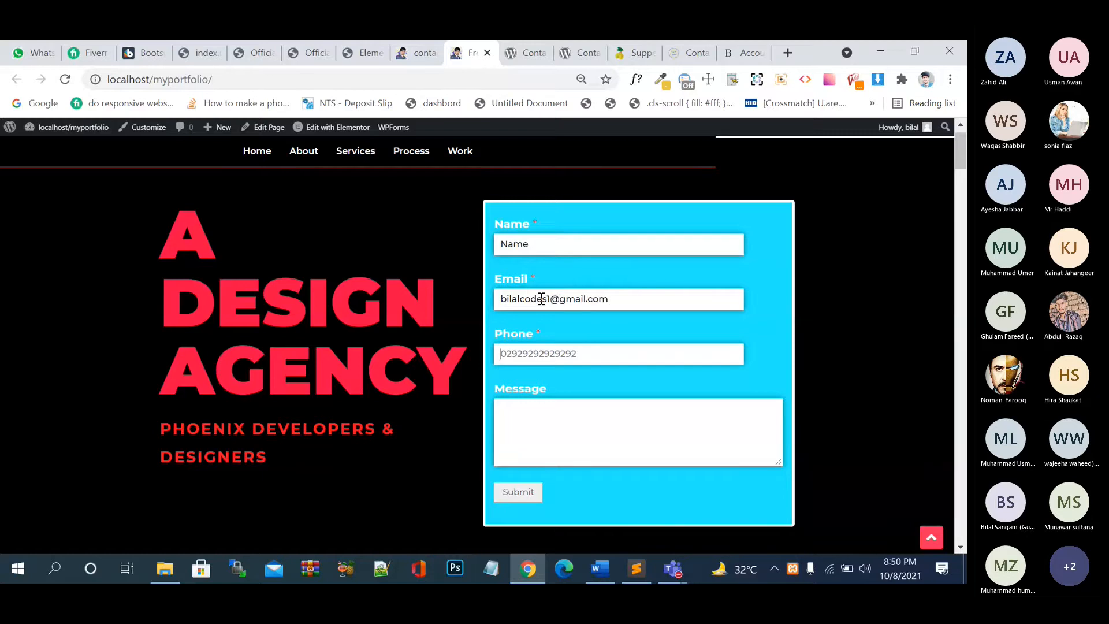
type("03030300")
key("Tab")
type("ddkdkd dk d")
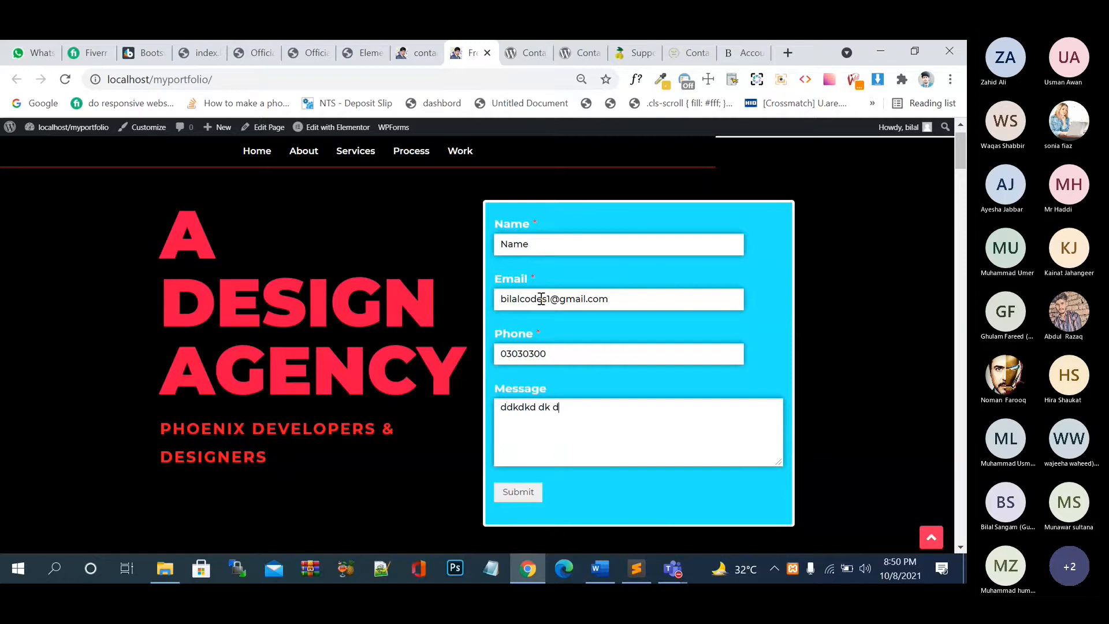
- Submit the test message and reset the browser zoom to 100%
left_click(507, 493)
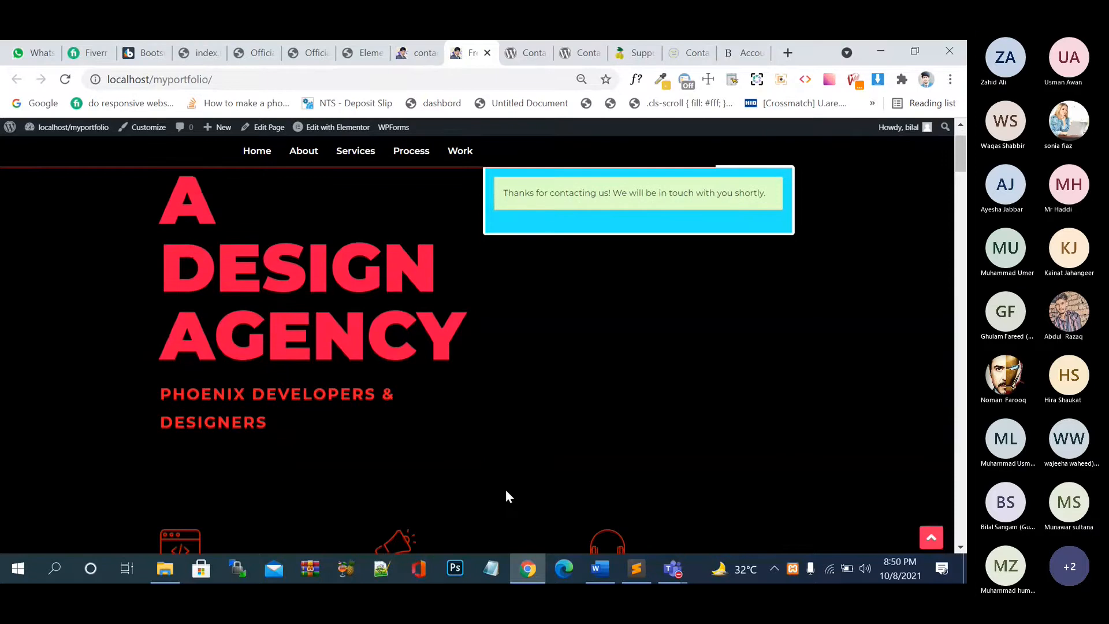
scroll(504, 490, "up", 1)
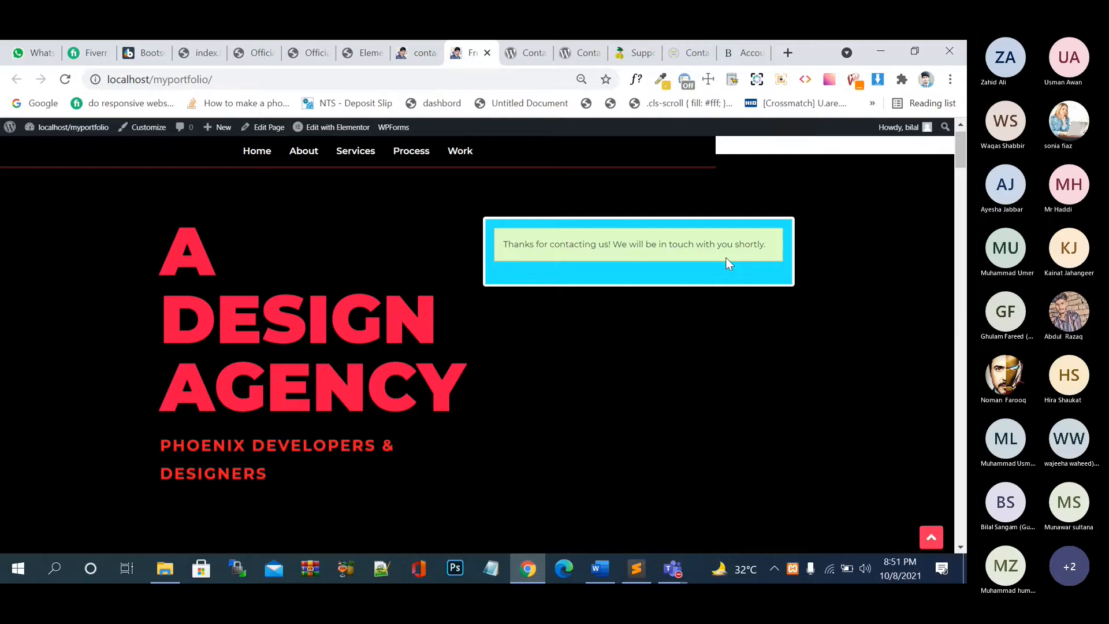
left_click(581, 79)
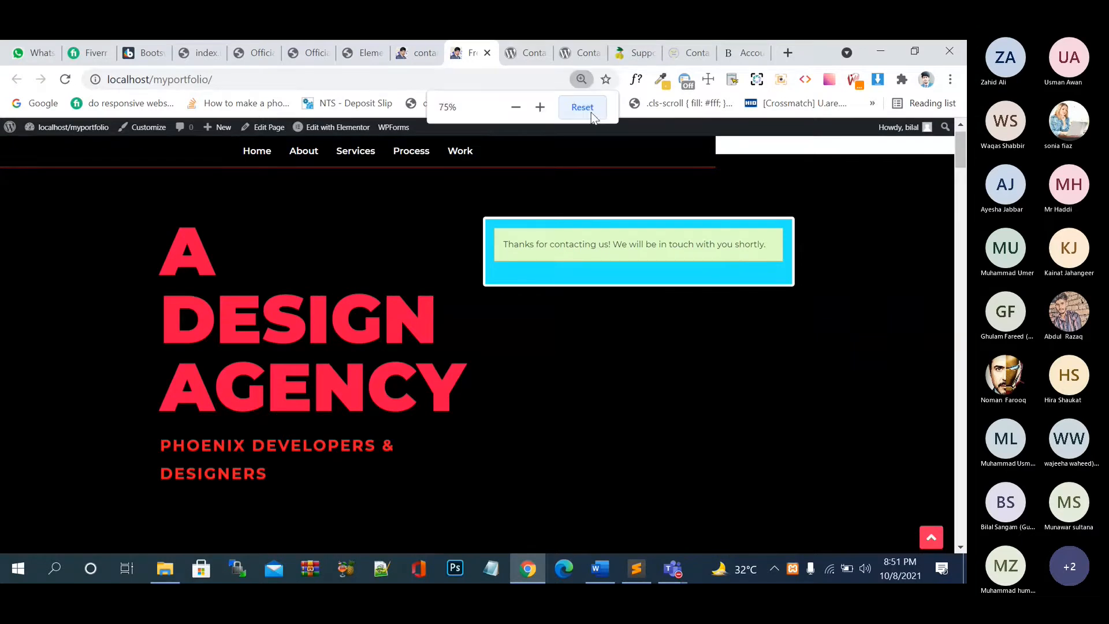
left_click(582, 107)
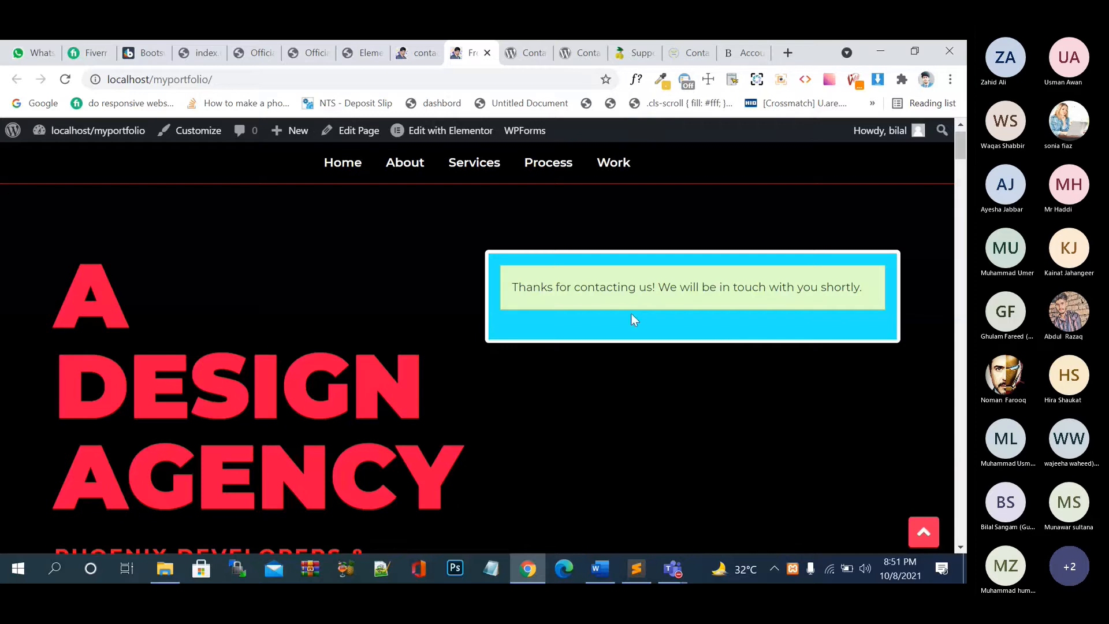
- Back in the form widget's content settings, keep error messages shown
left_click(413, 52)
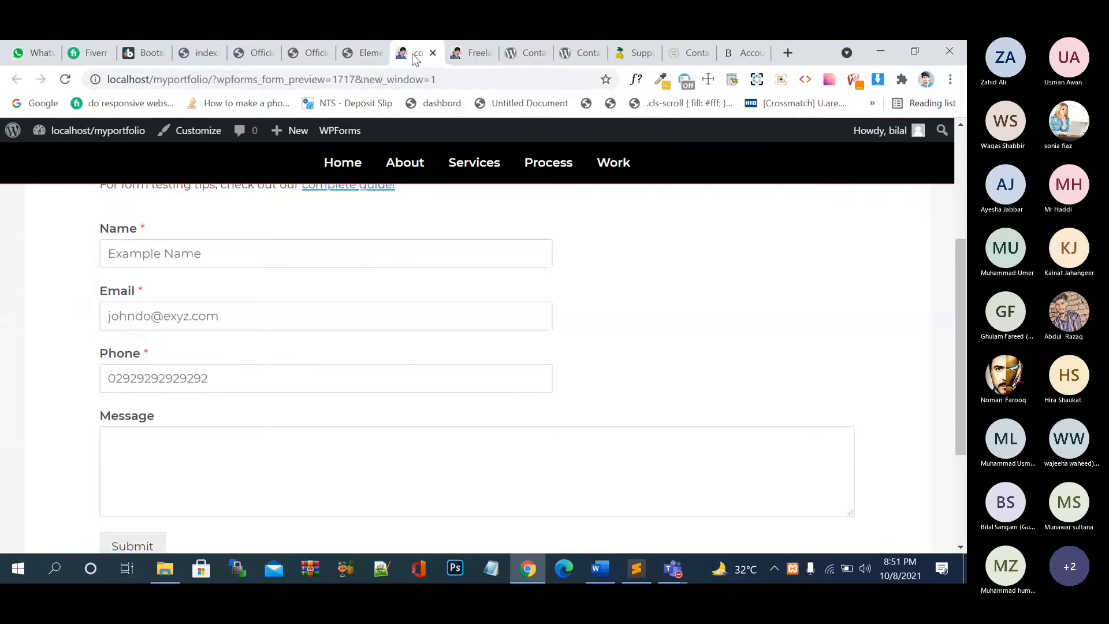
left_click(350, 46)
scroll(133, 312, "down", 5)
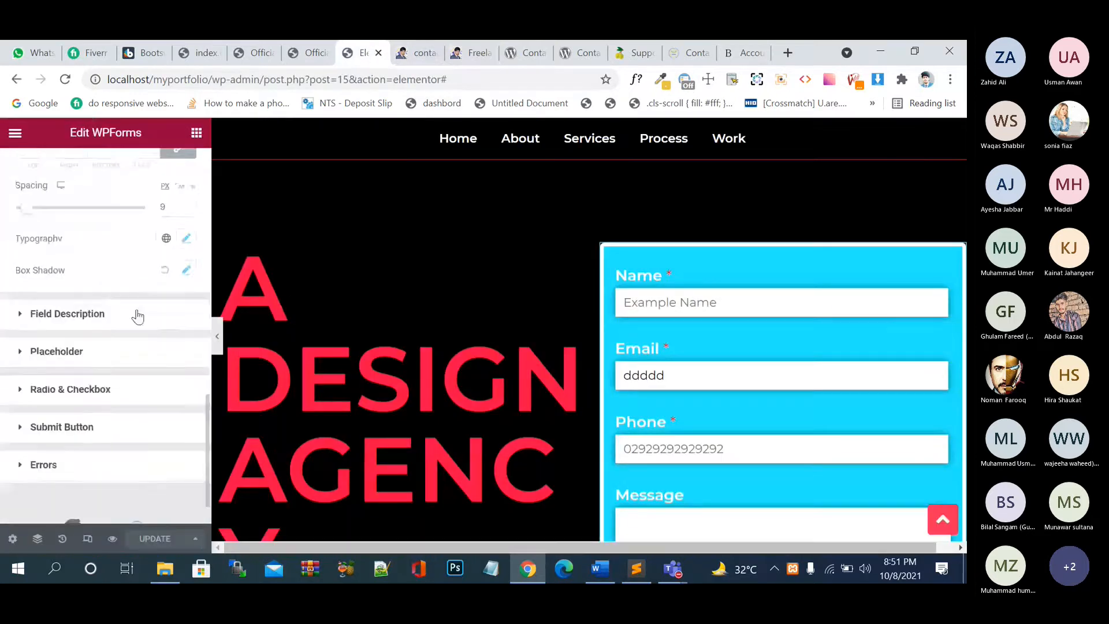
scroll(109, 312, "up", 8)
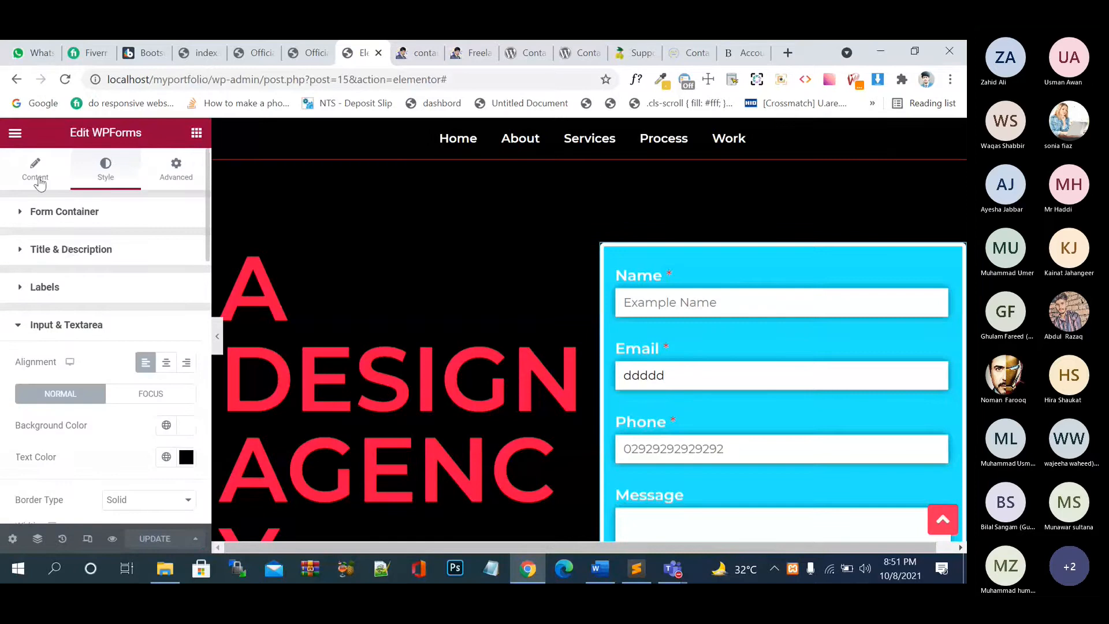
left_click(37, 173)
left_click(20, 415)
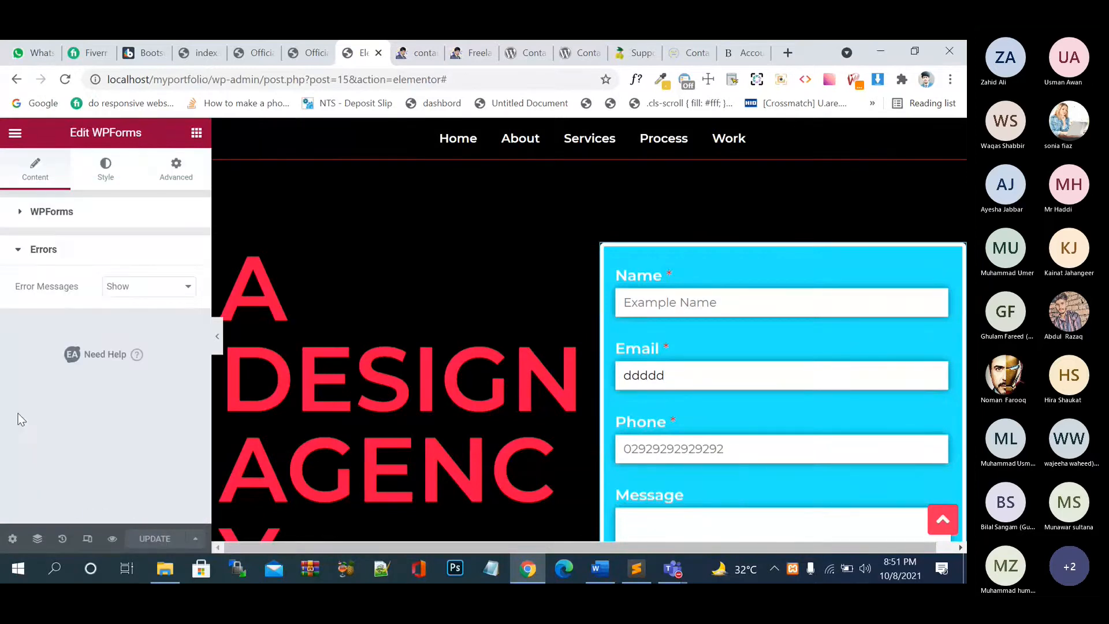
left_click(140, 289)
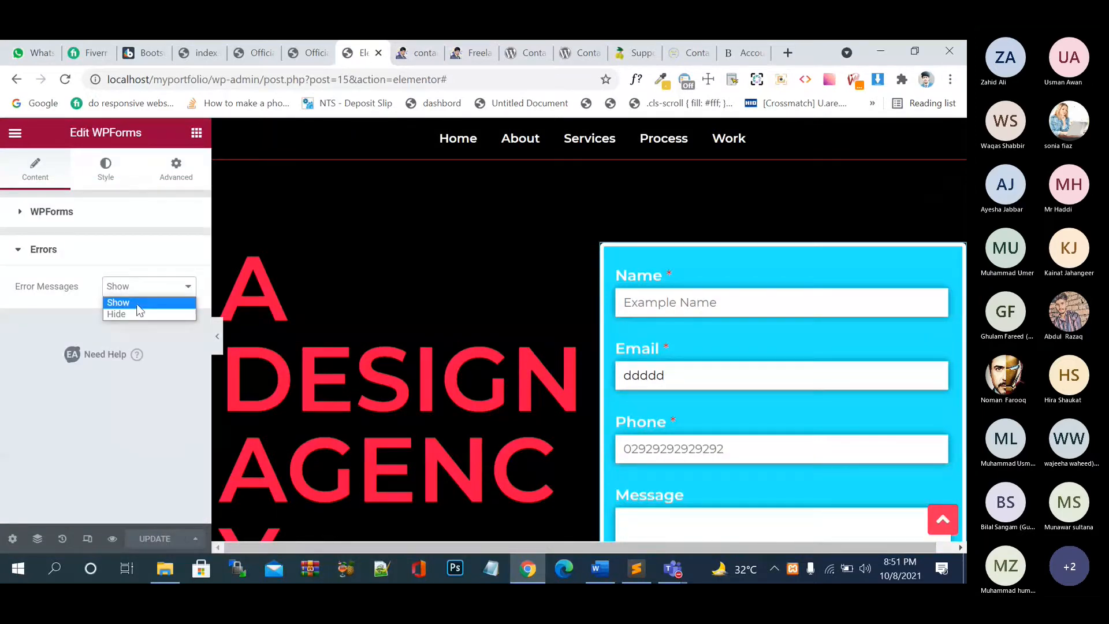
left_click(137, 305)
- Centre the Submit button, leaving its width set to custom
left_click(106, 169)
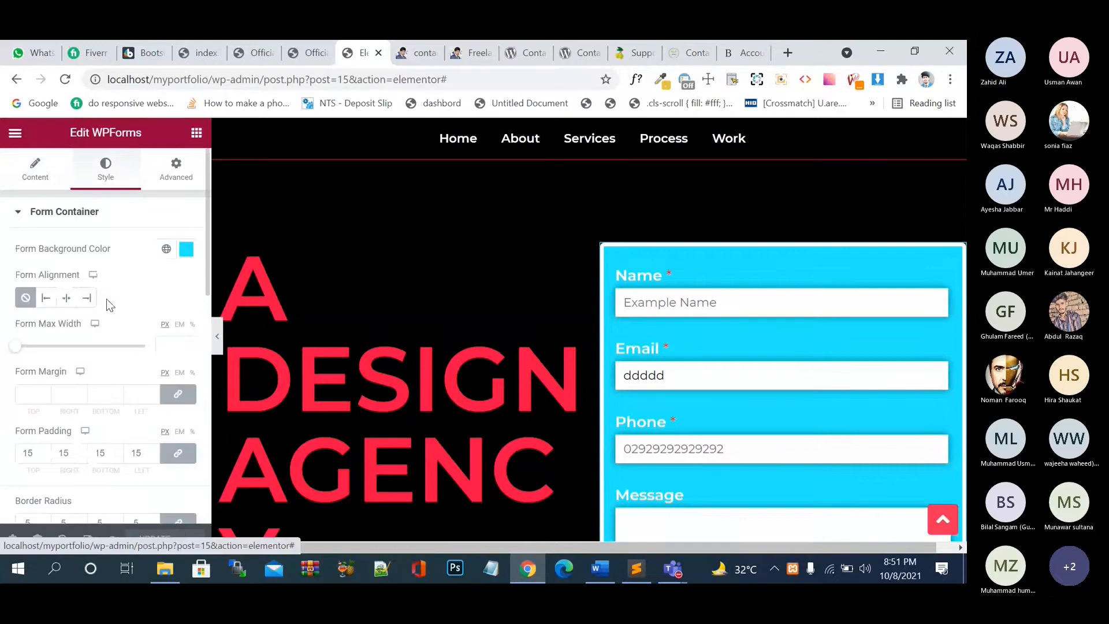
scroll(99, 427, "down", 8)
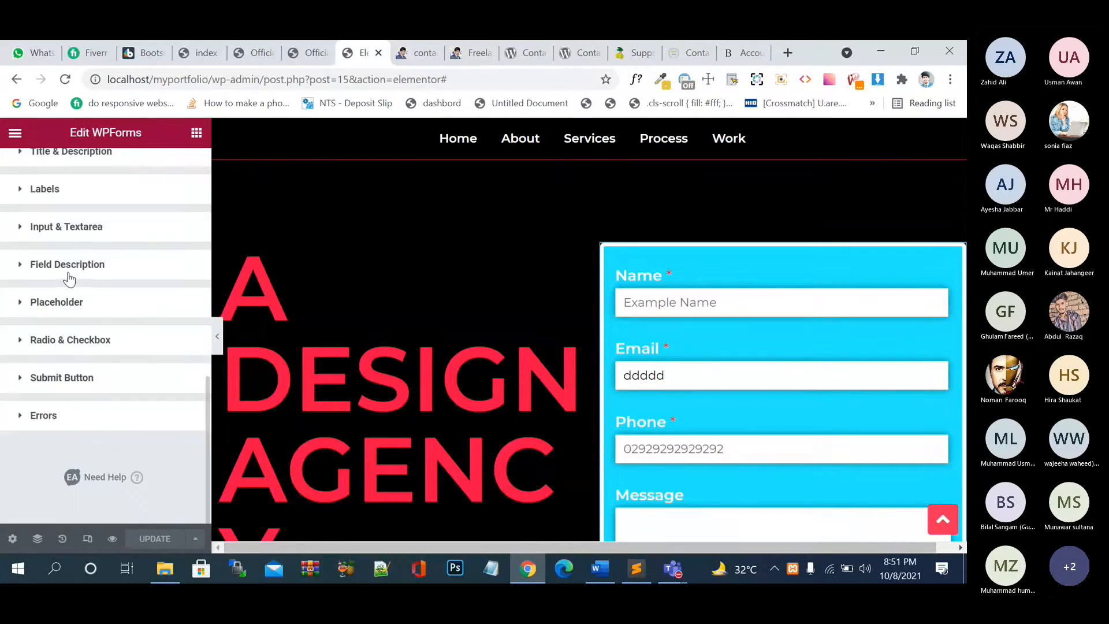
left_click(18, 379)
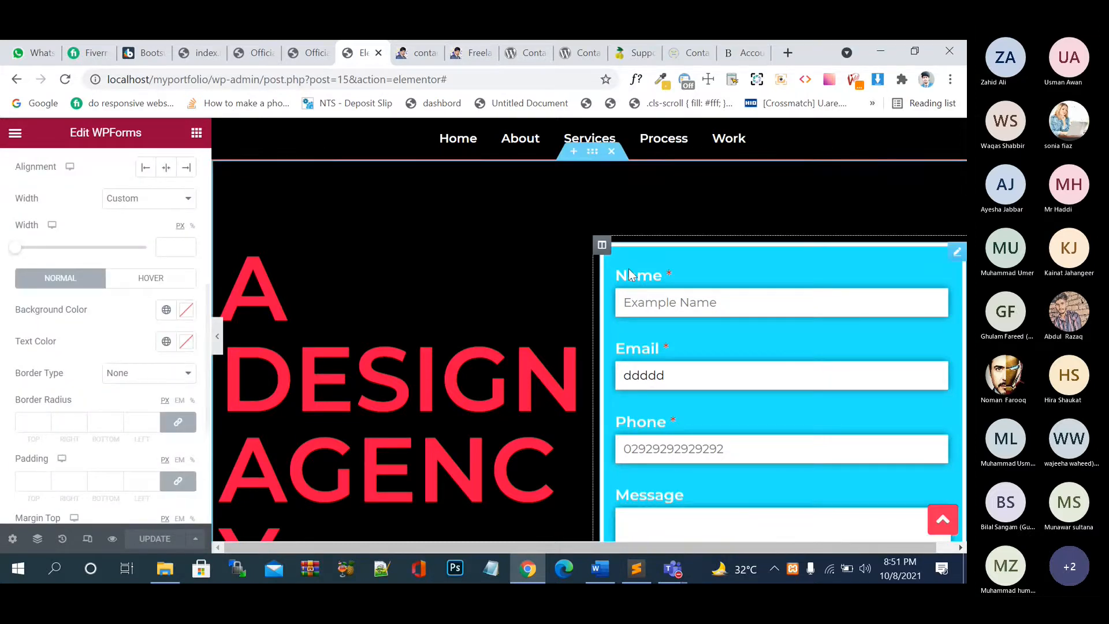
scroll(630, 274, "down", 3)
scroll(629, 269, "down", 1)
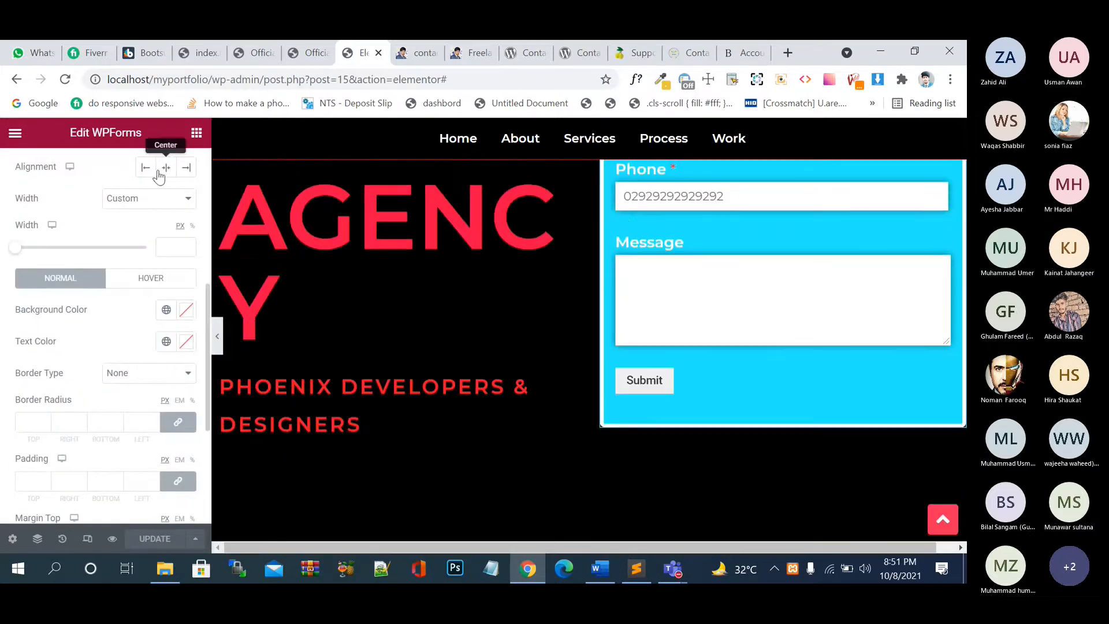
left_click(167, 168)
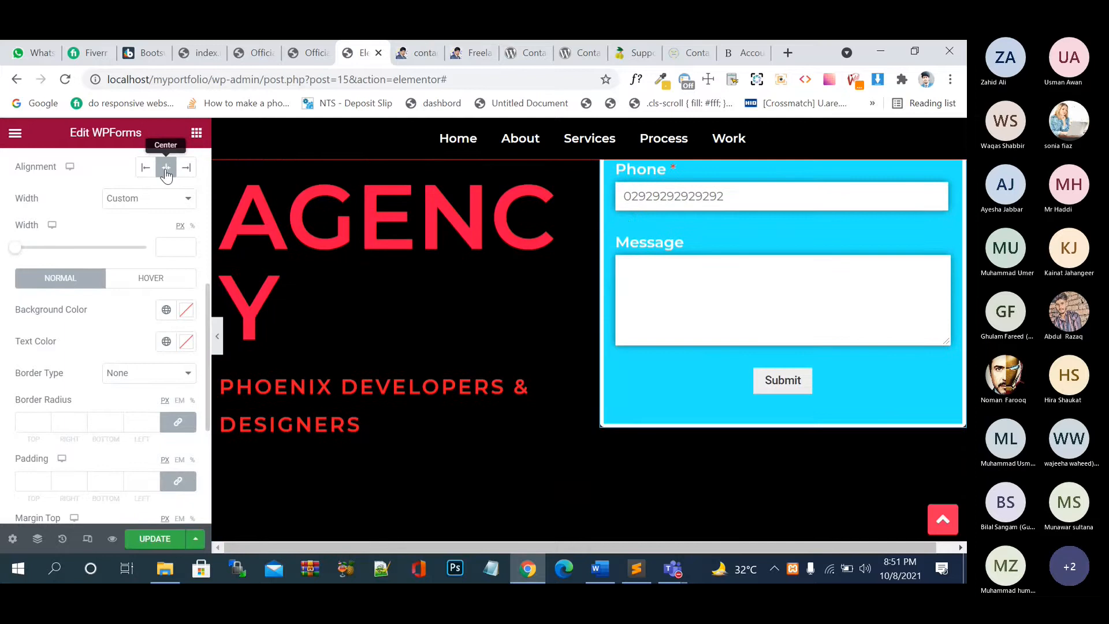
left_click(156, 199)
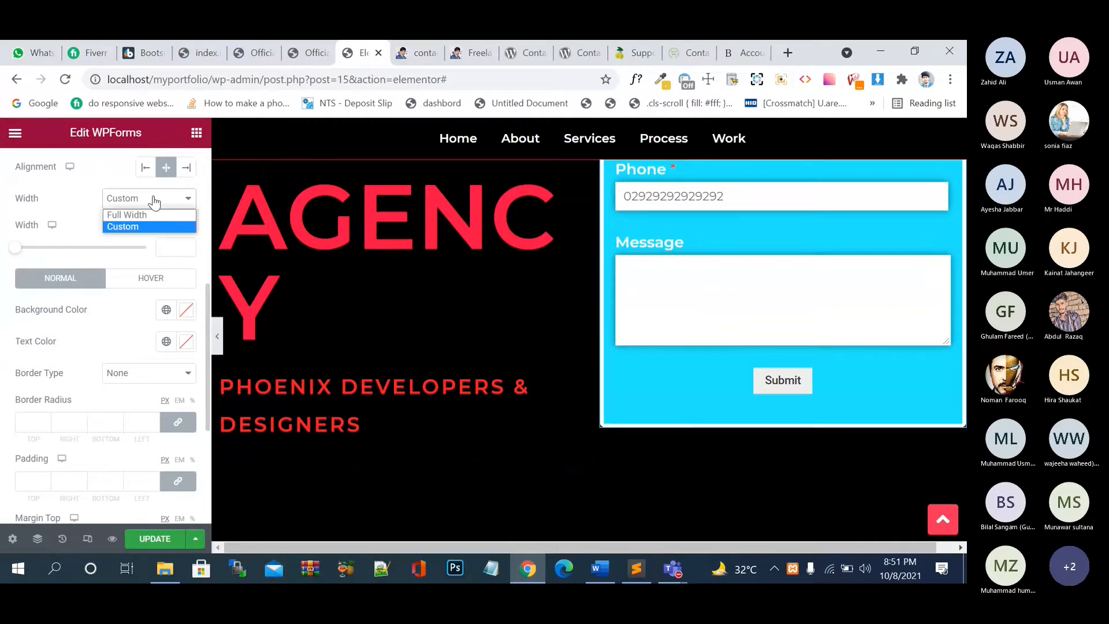
left_click(153, 215)
left_click(145, 170)
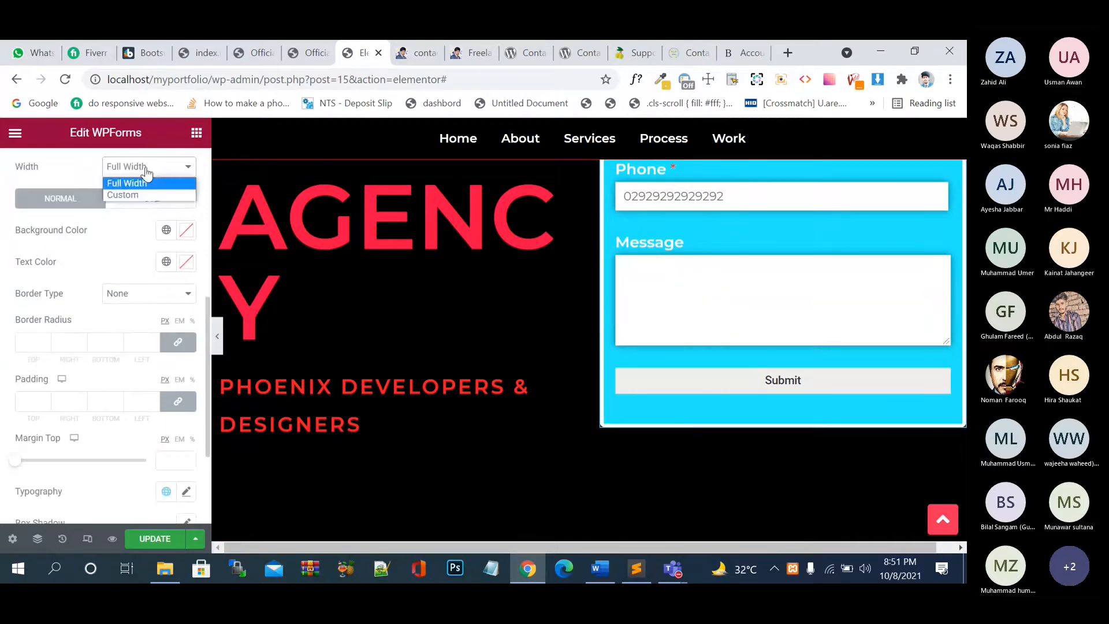
left_click(145, 184)
left_click(149, 174)
left_click(145, 192)
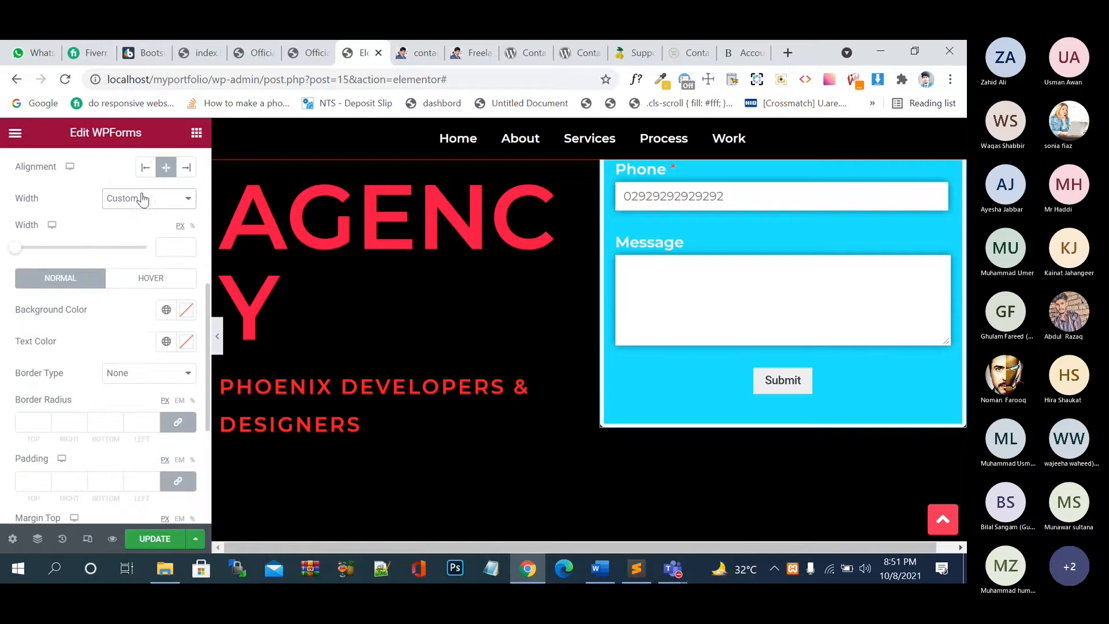
- Give the Submit button a salmon-pink #FF9090 background colour
left_click(186, 315)
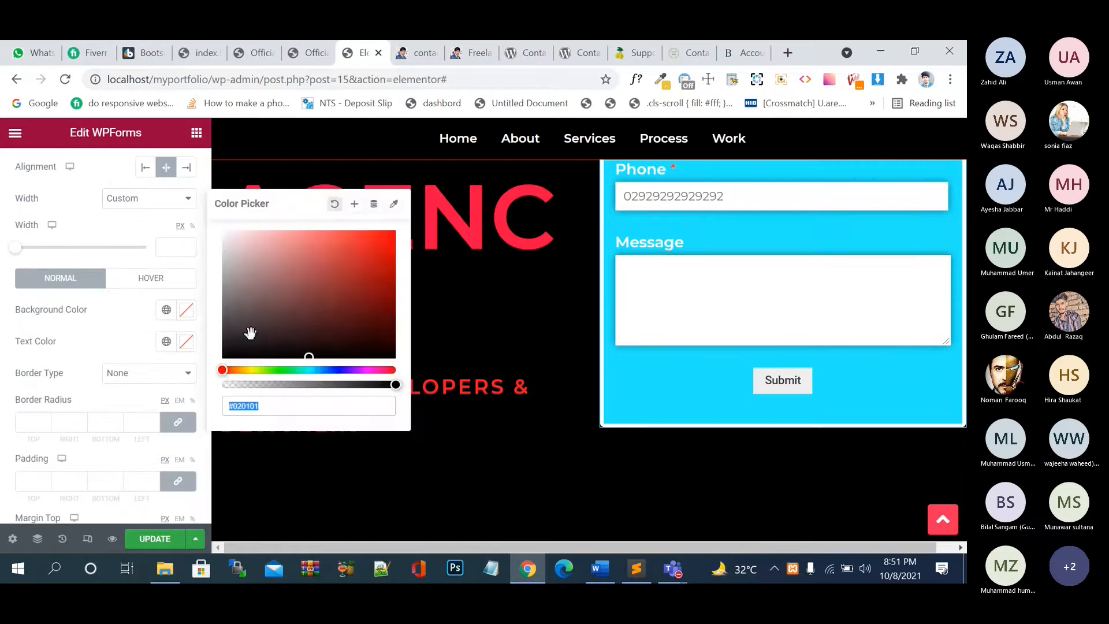
left_click_drag(250, 334, 298, 209)
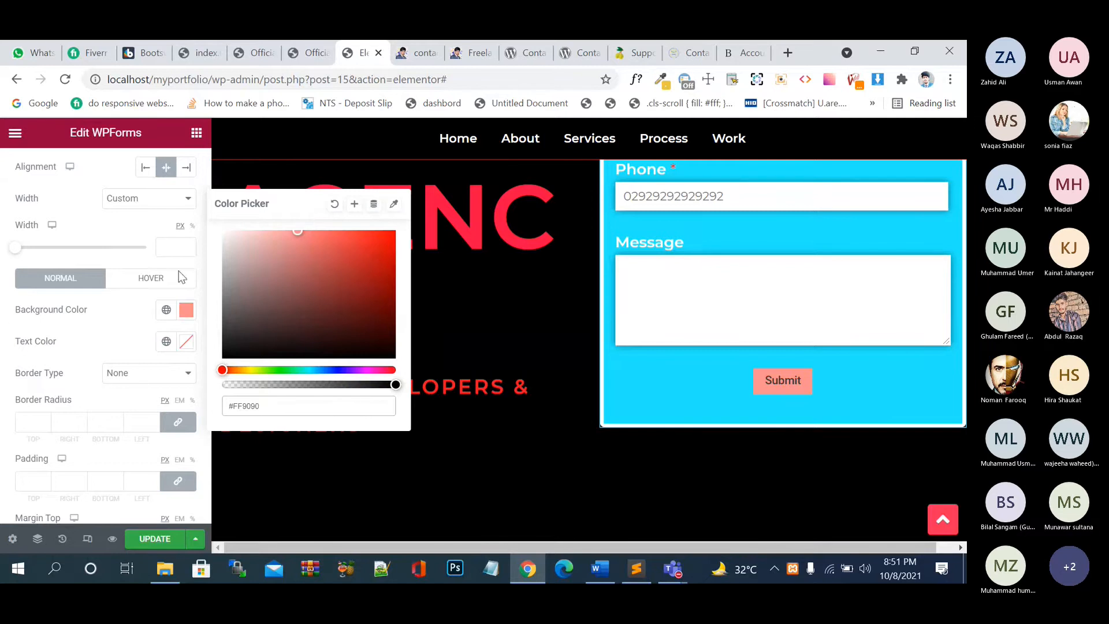
left_click(126, 333)
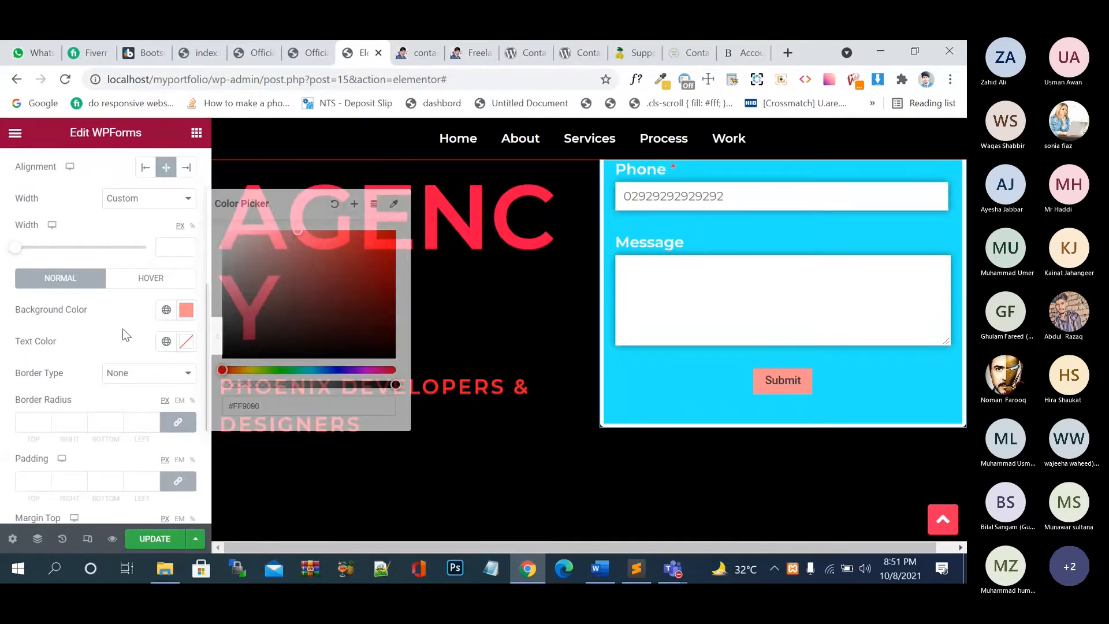
left_click(132, 373)
left_click(130, 401)
scroll(131, 370, "down", 5)
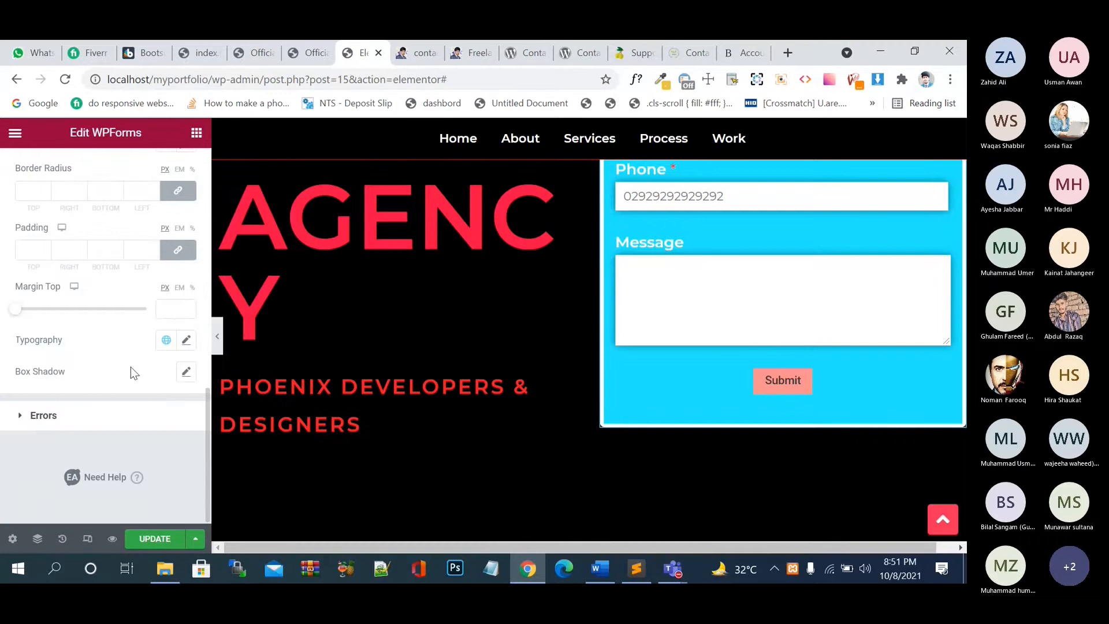
left_click(36, 418)
scroll(103, 384, "down", 4)
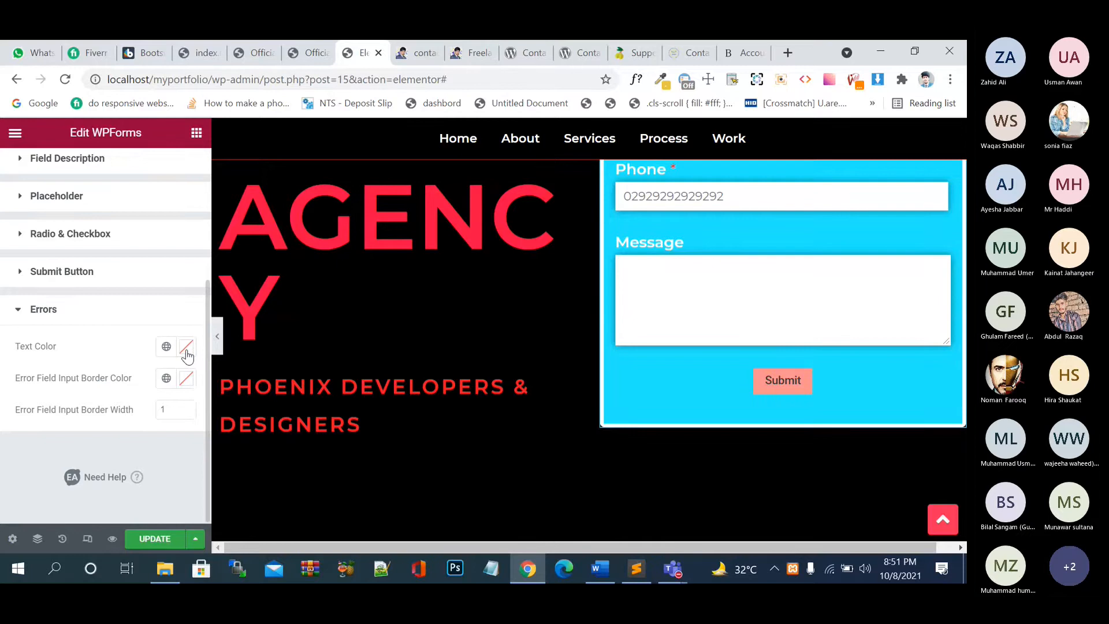
scroll(134, 334, "up", 4)
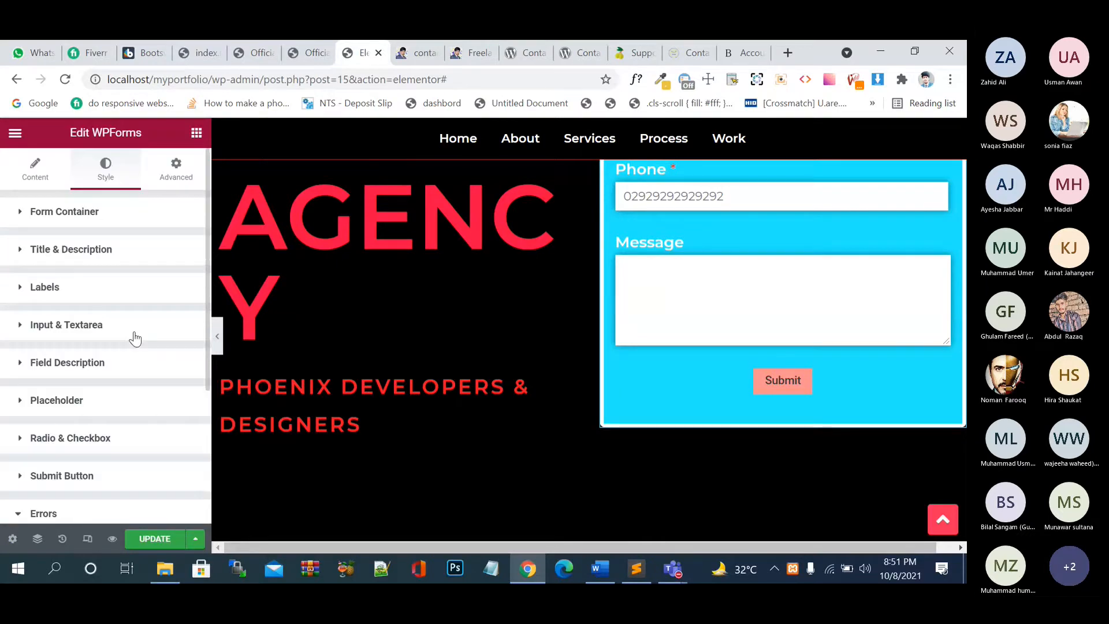
- Check the widget's Advanced settings and save the page
left_click(174, 178)
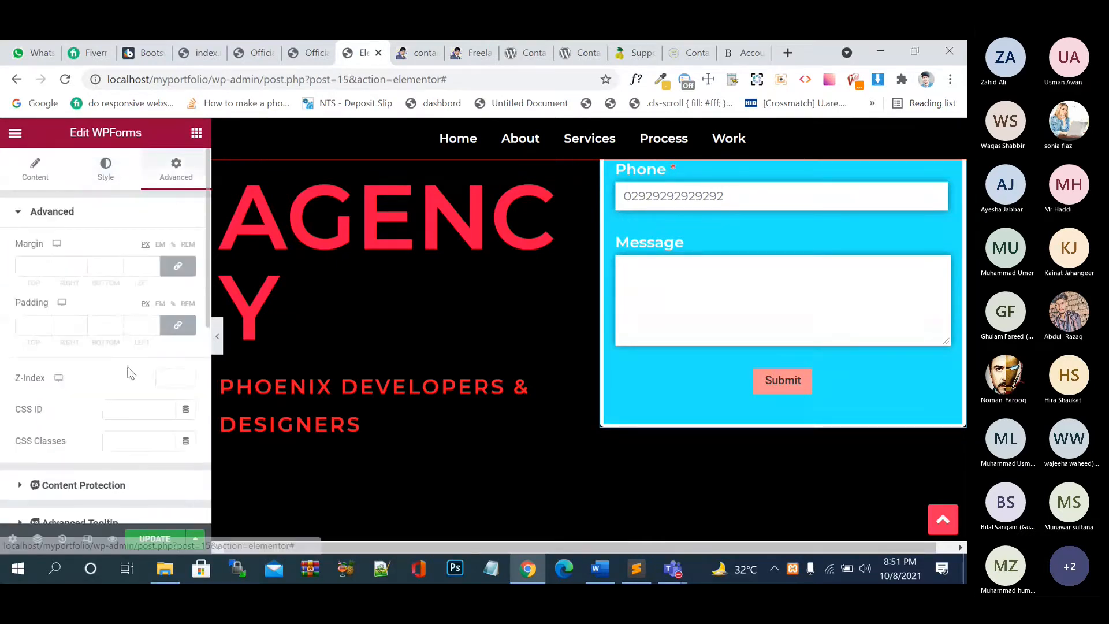
scroll(128, 372, "down", 5)
scroll(131, 373, "up", 5)
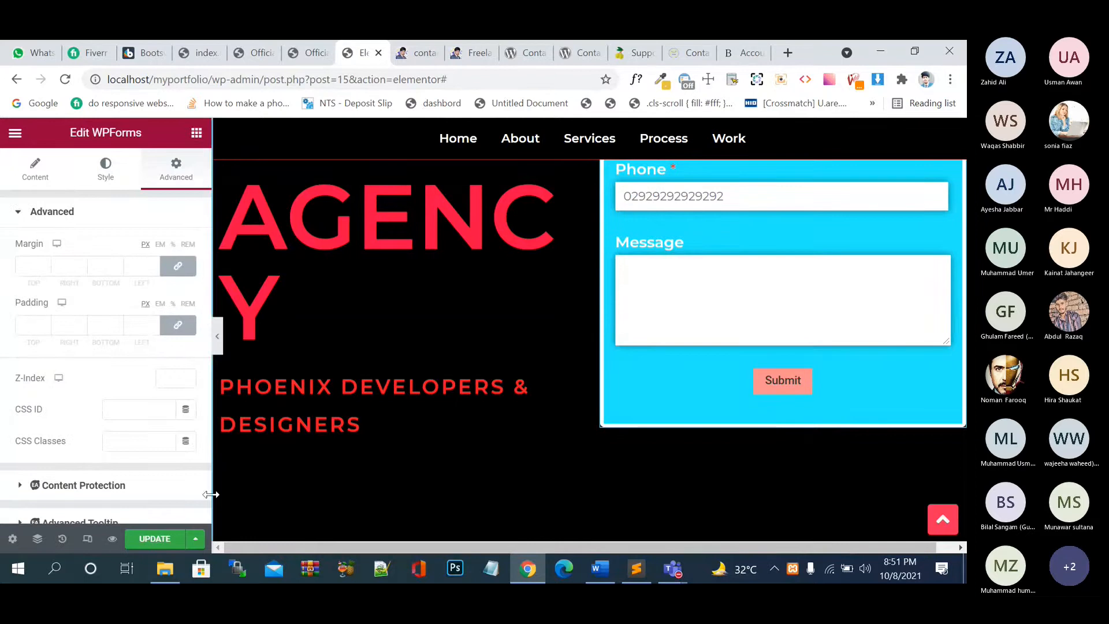
left_click(155, 538)
scroll(668, 425, "up", 3)
scroll(668, 423, "up", 2)
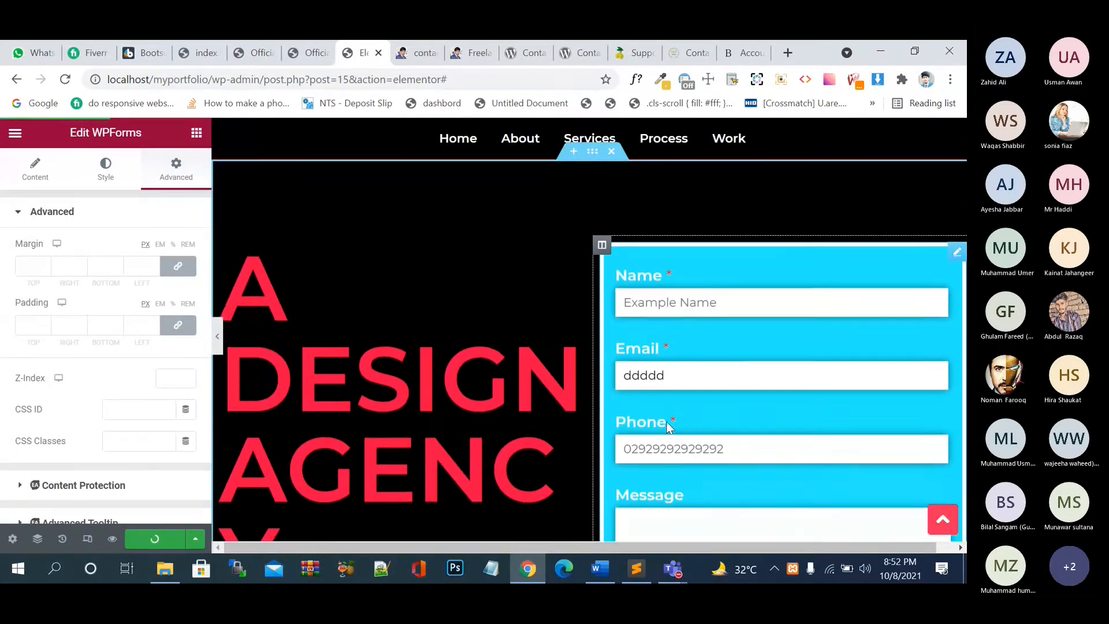
scroll(668, 425, "down", 4)
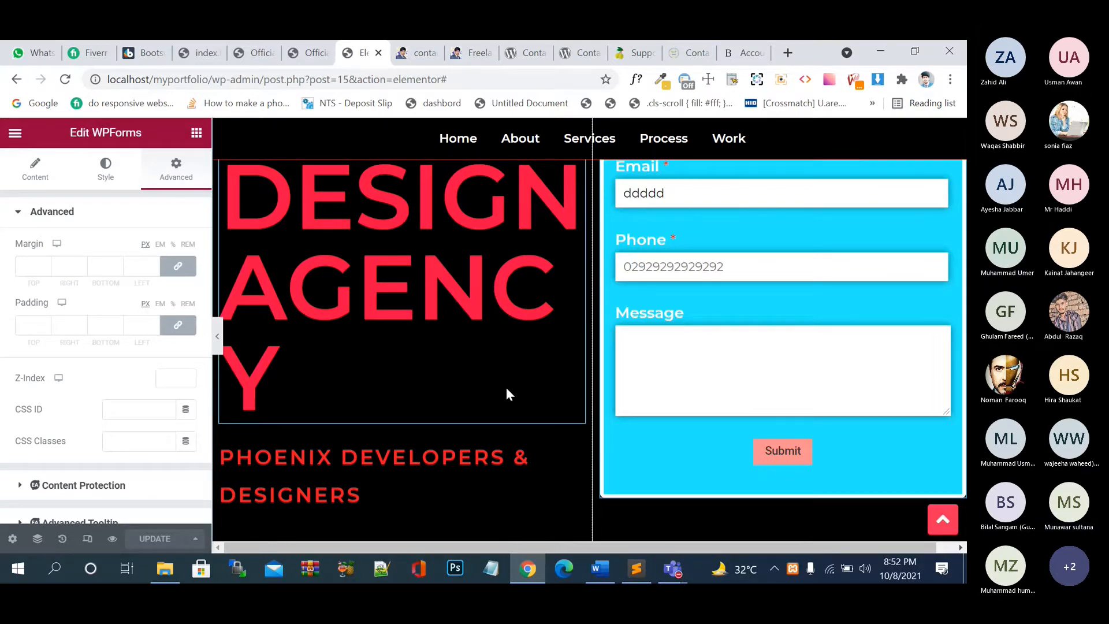
scroll(507, 392, "down", 8)
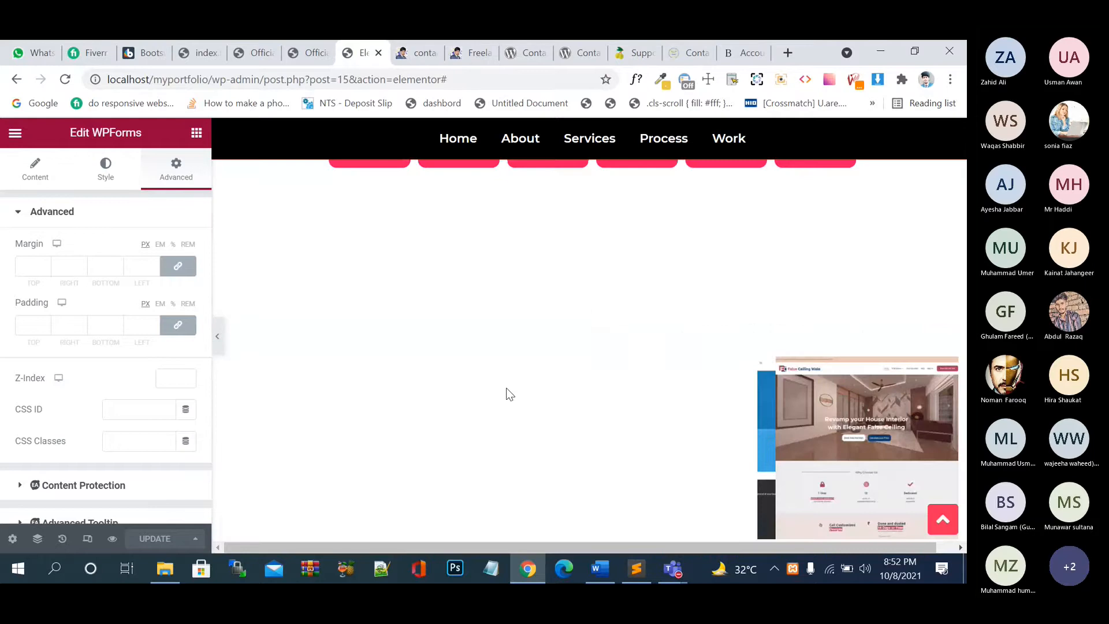
scroll(507, 394, "down", 10)
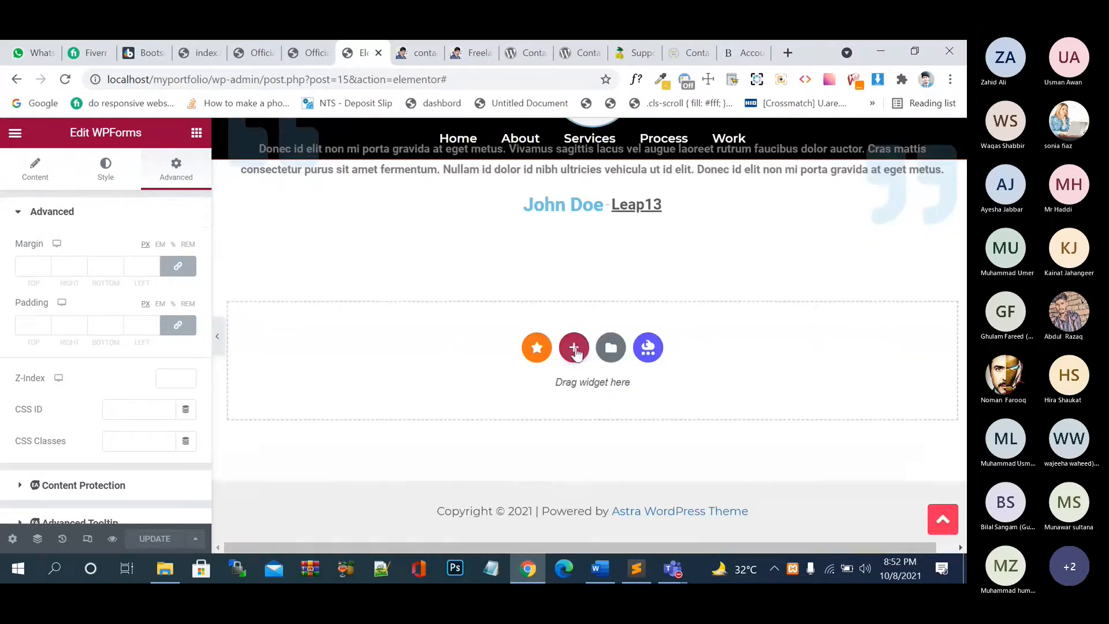
- Add a single-column section below the testimonial, replacing a mistaken two-column one
left_click(575, 349)
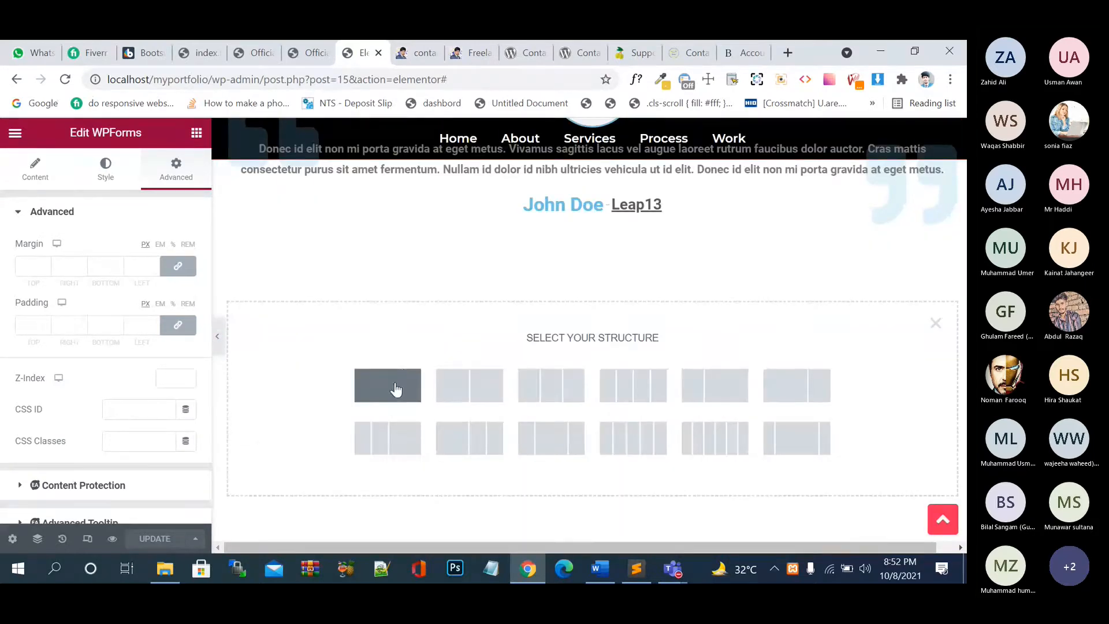
left_click(451, 395)
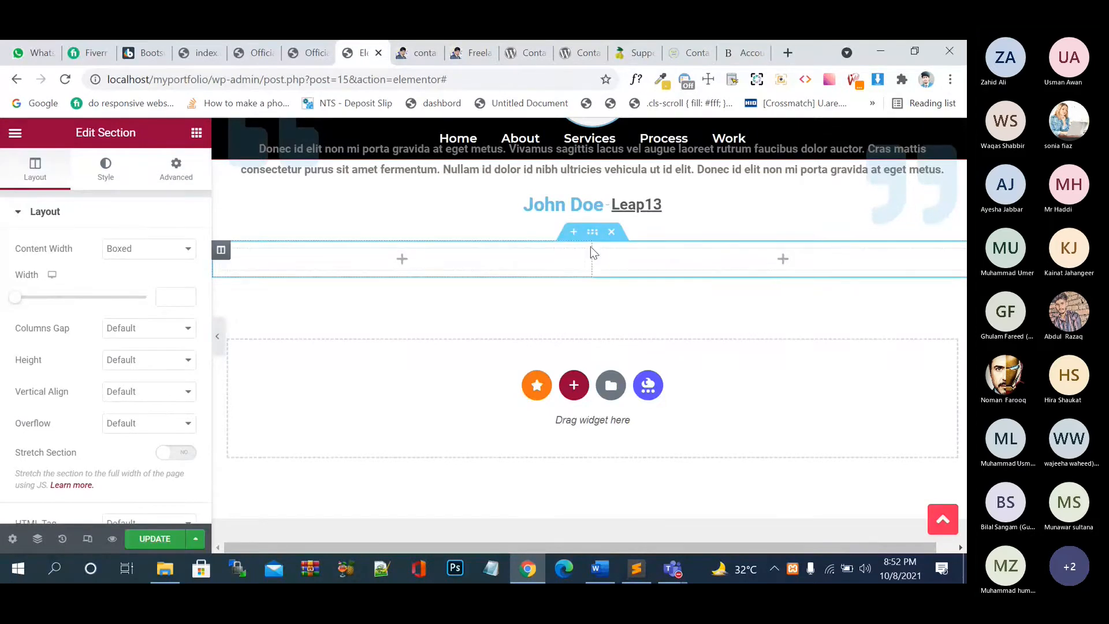
left_click(611, 231)
left_click(574, 348)
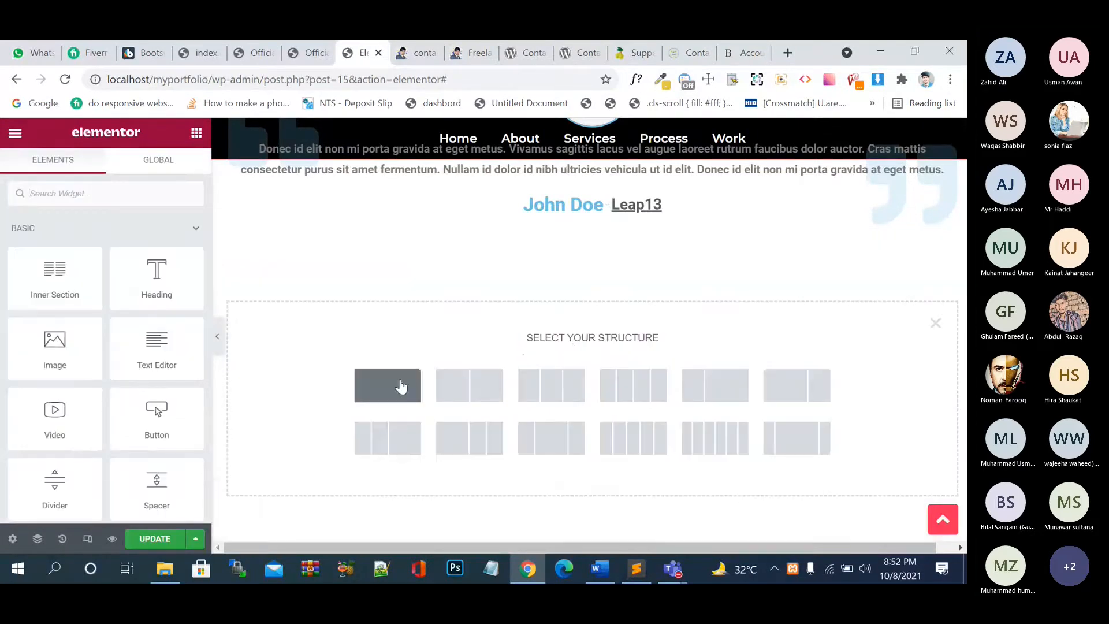
left_click(401, 386)
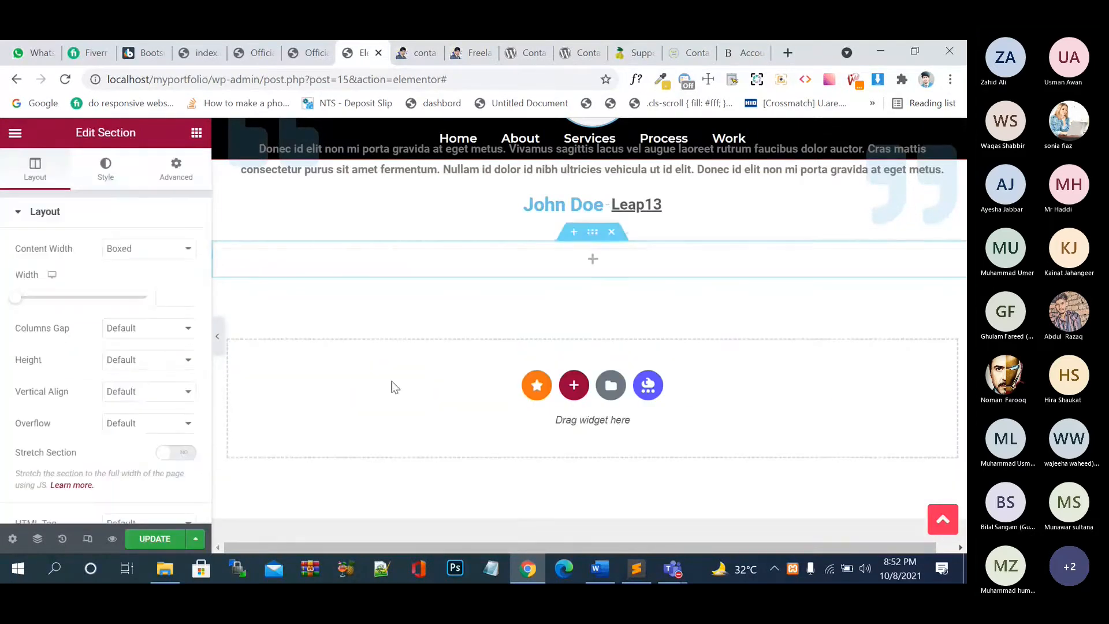
- Set the new section's top and bottom padding to 120 and save the page
left_click(177, 171)
left_click(29, 321)
type("0")
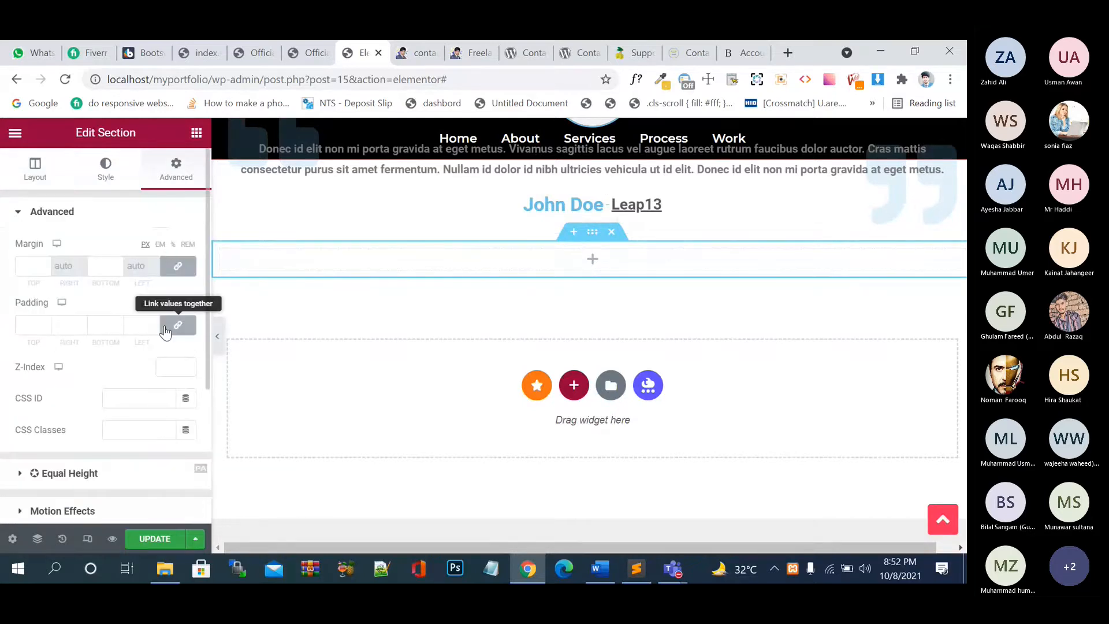
left_click(178, 325)
left_click(27, 326)
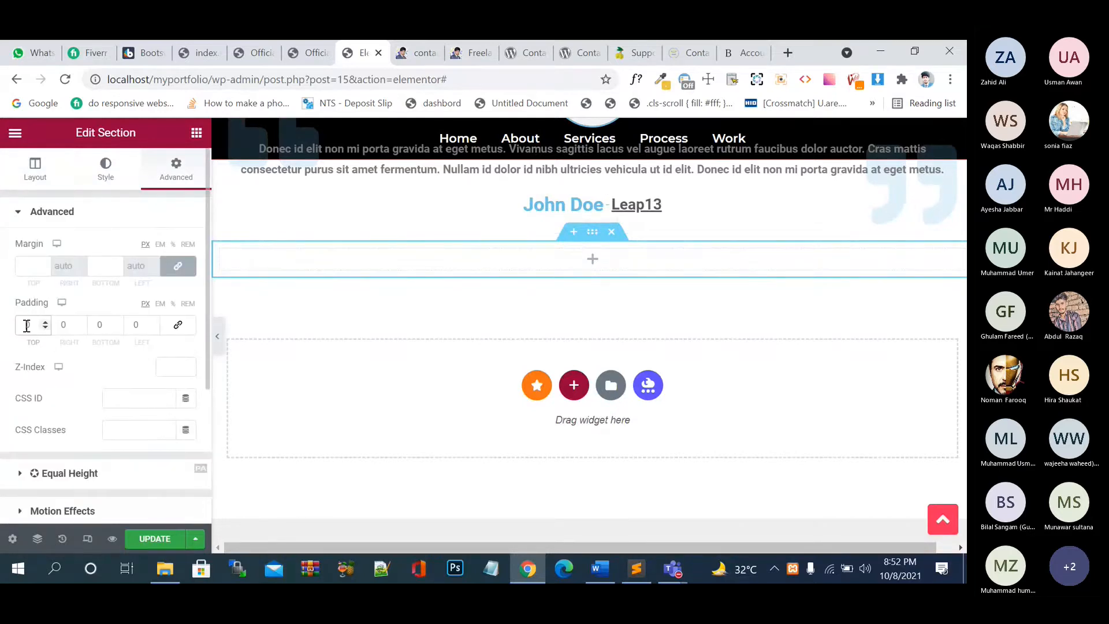
type("12")
left_click(99, 324)
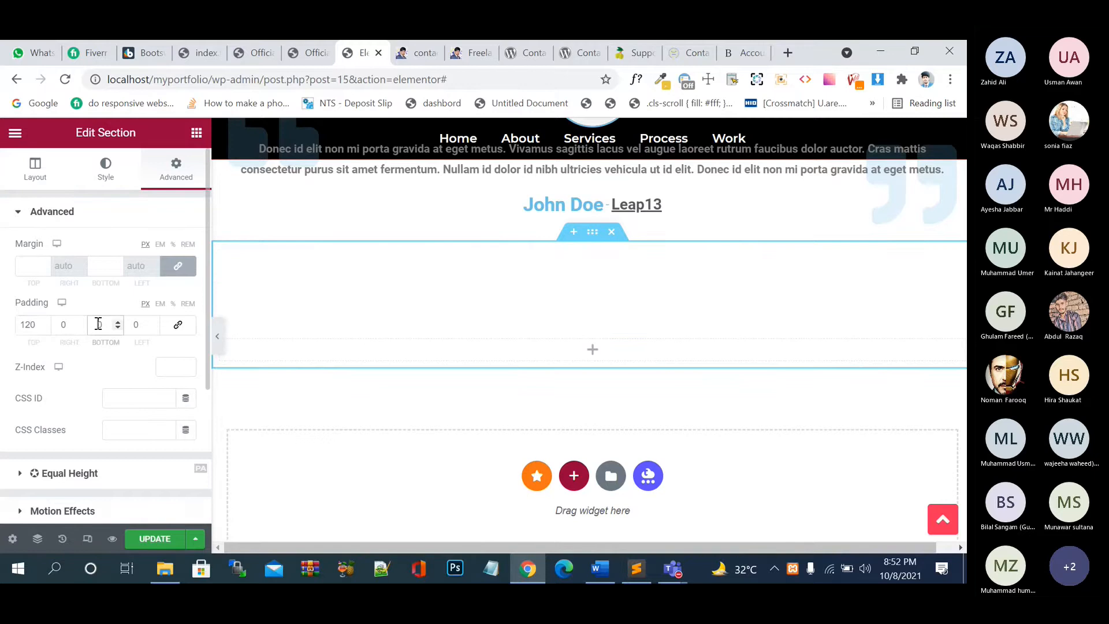
type("120")
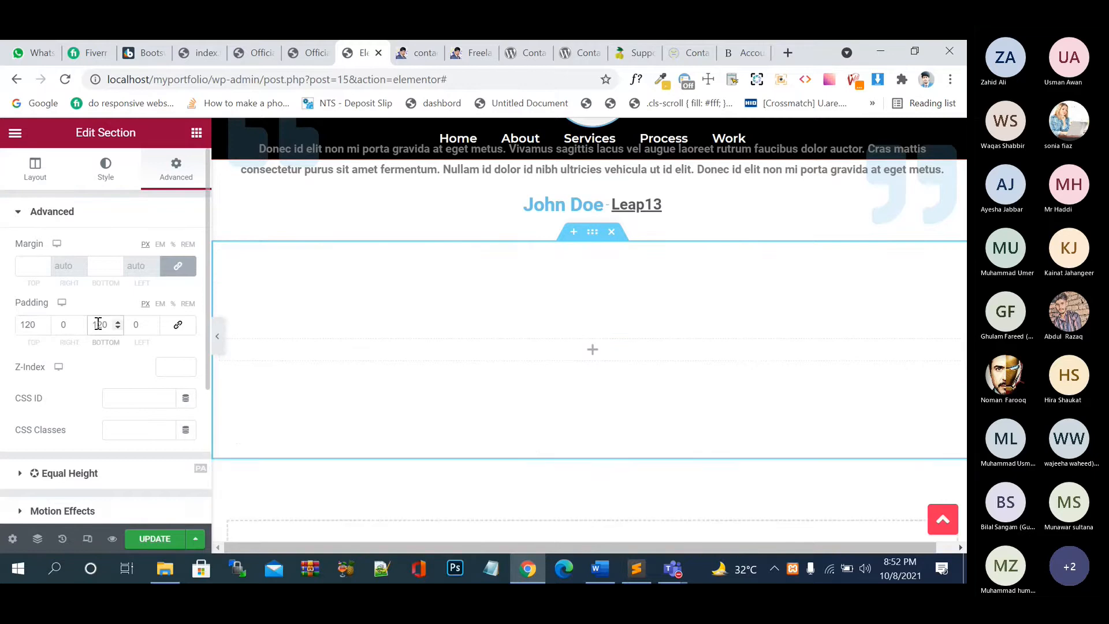
left_click(153, 539)
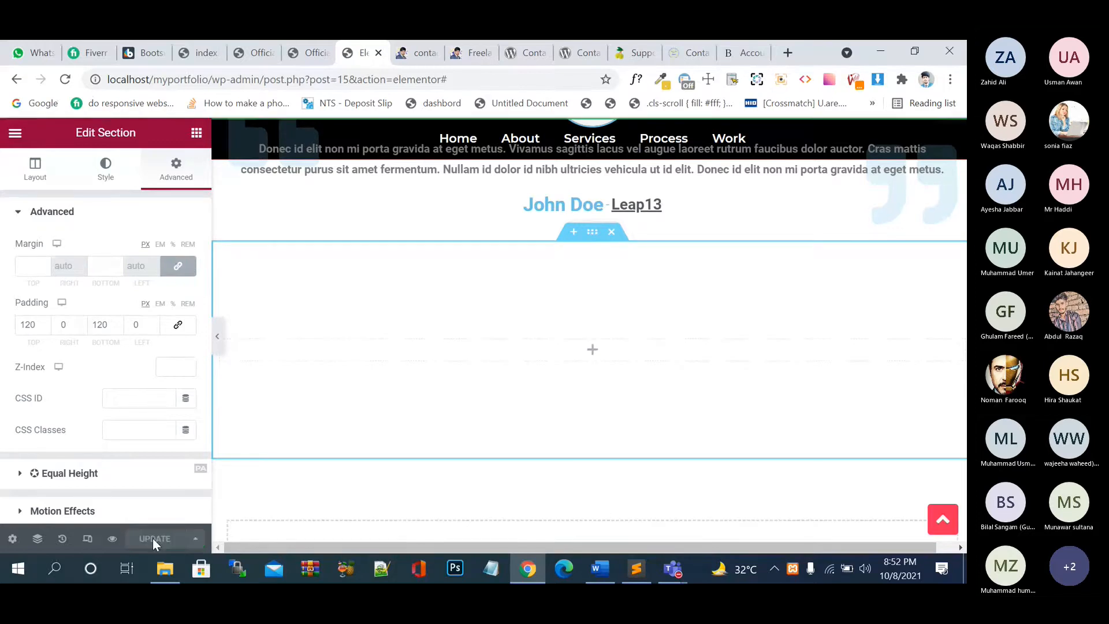
left_click(15, 134)
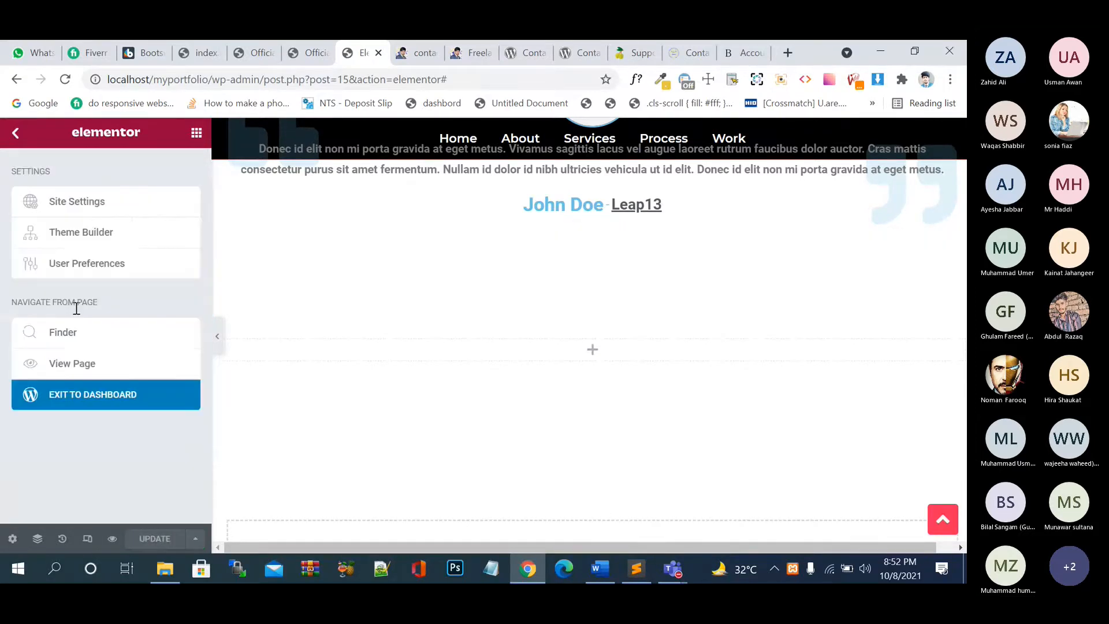
- Exit Elementor to the dashboard and go to WPForms > All Forms
left_click(89, 396)
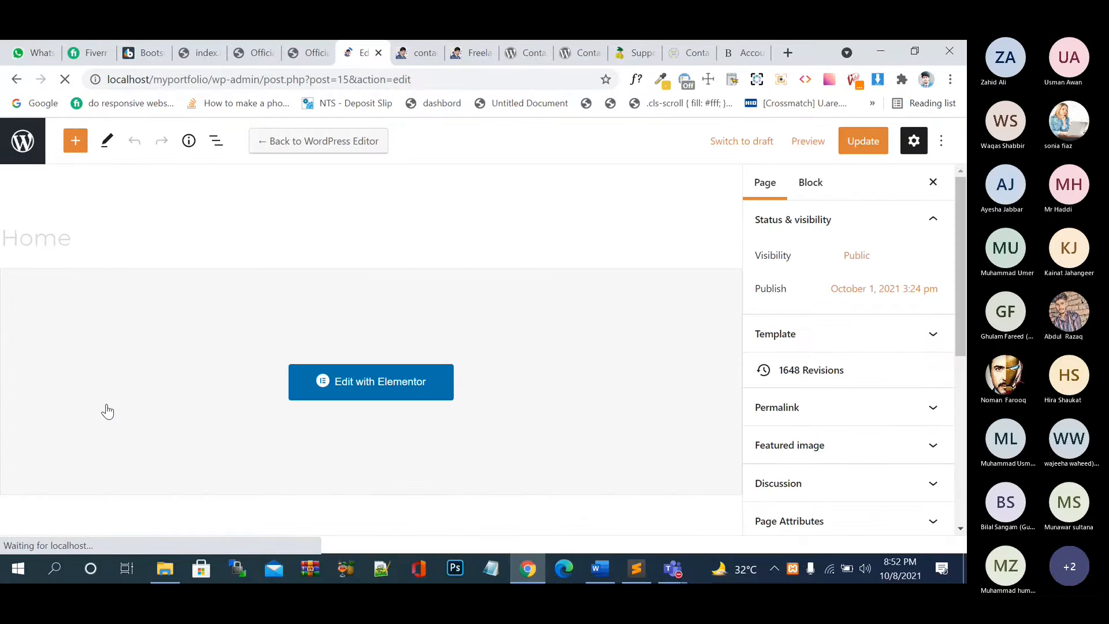
left_click(17, 155)
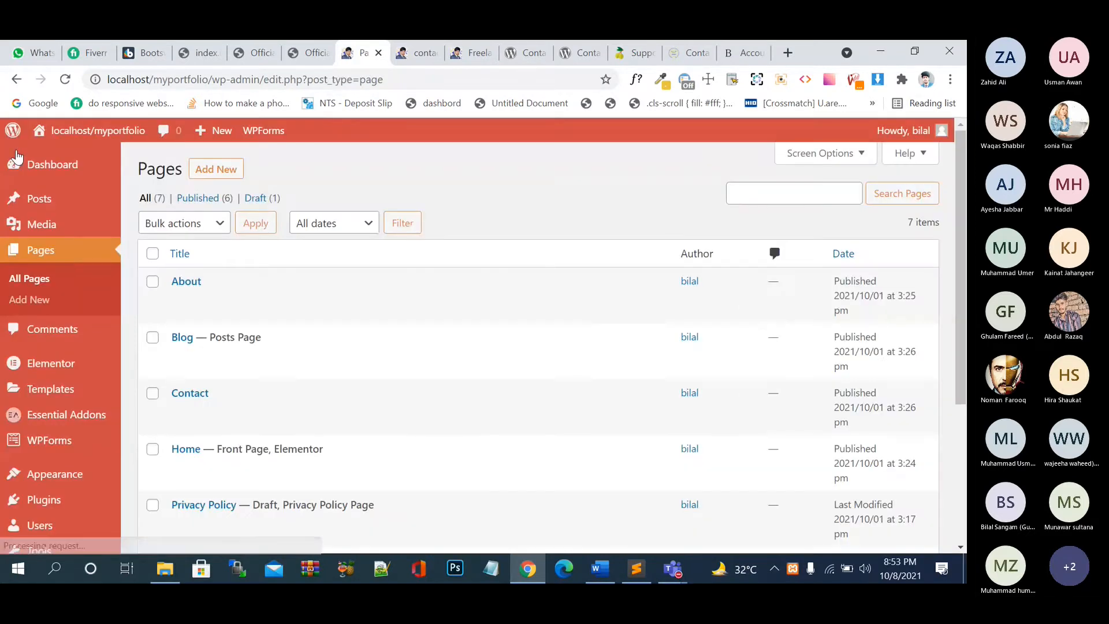
mouse_move(2, 389)
scroll(2, 392, "down", 1)
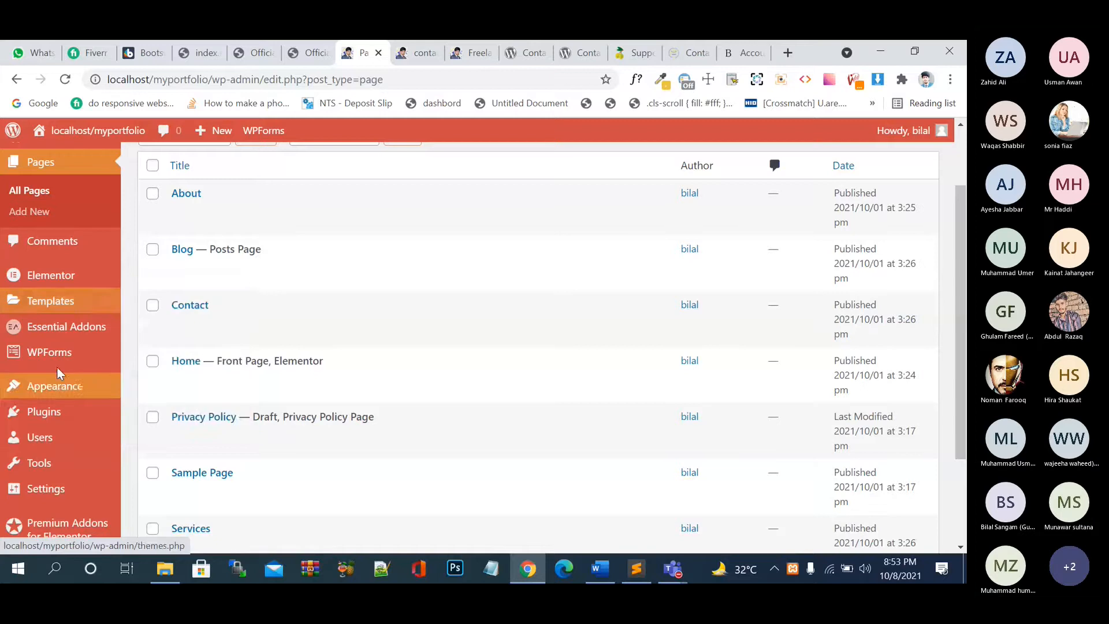
mouse_move(58, 353)
left_click(161, 323)
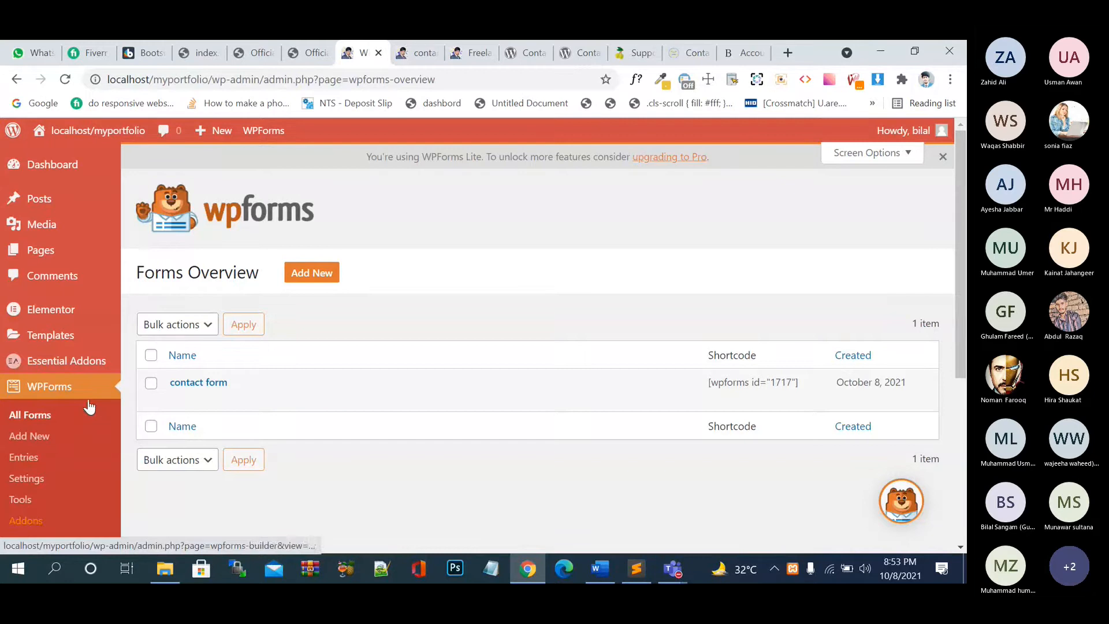
- Look over the saved form entries, then return to the forms overview
left_click(38, 458)
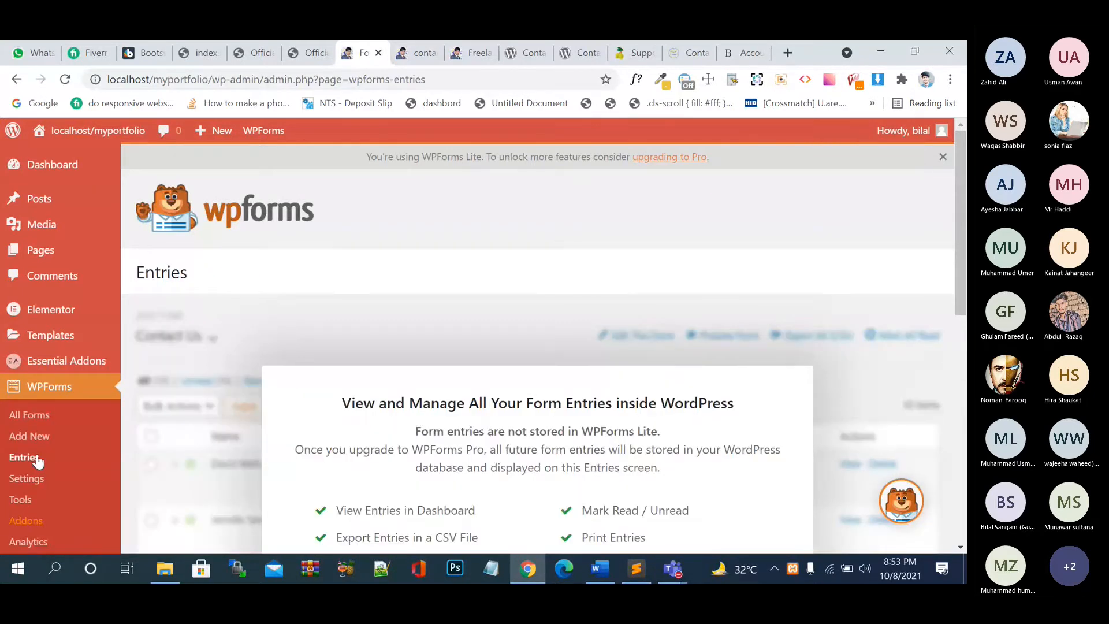
scroll(608, 345, "down", 5)
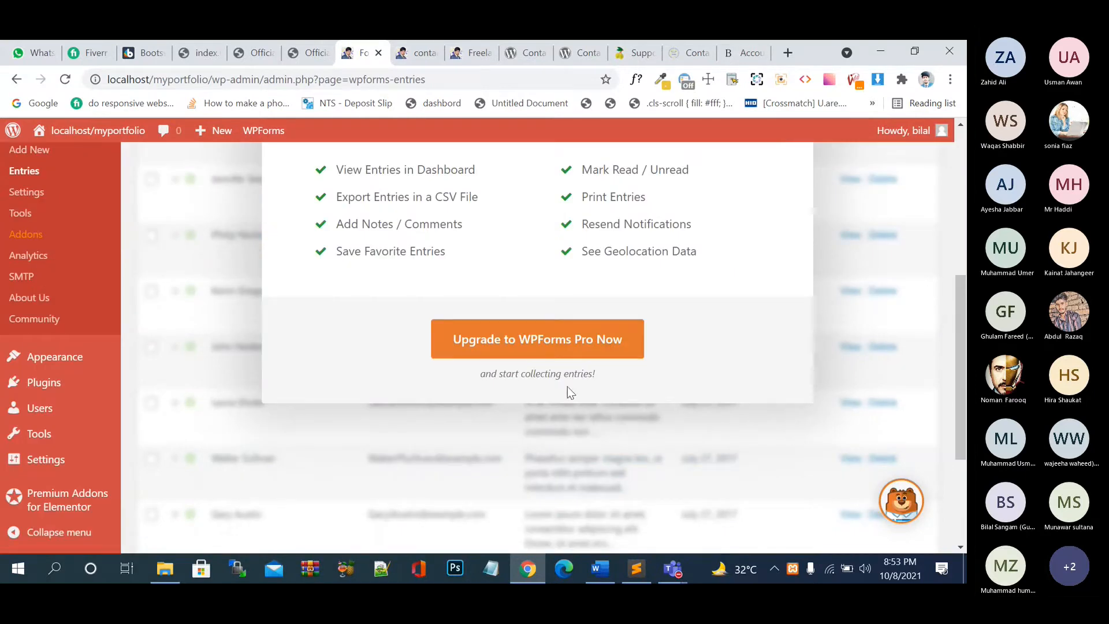
scroll(630, 429, "up", 4)
scroll(630, 429, "up", 2)
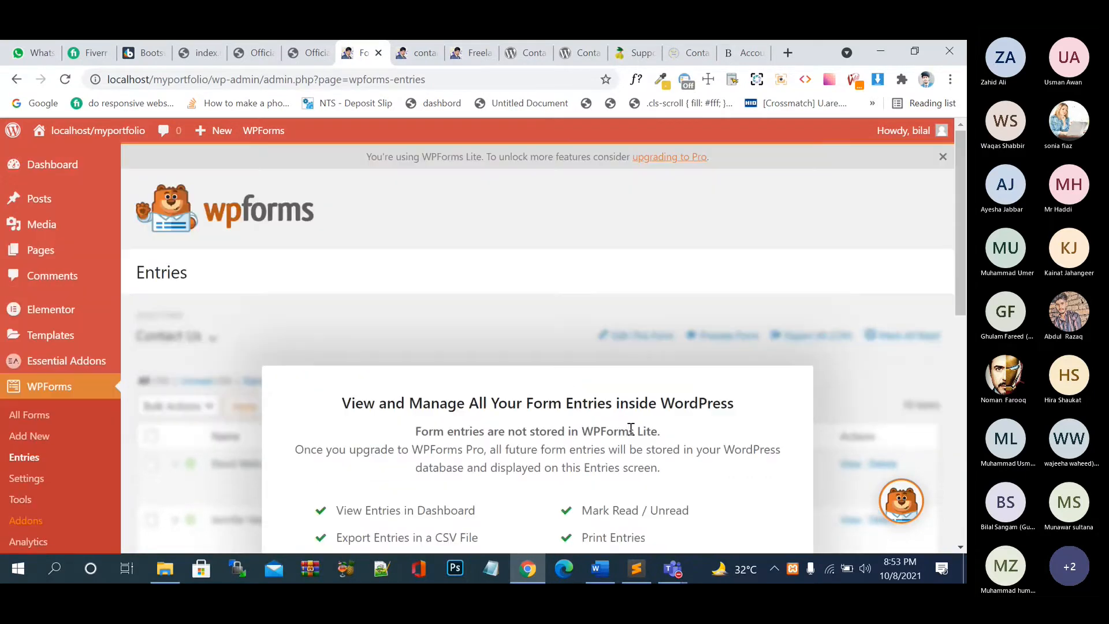
left_click(40, 416)
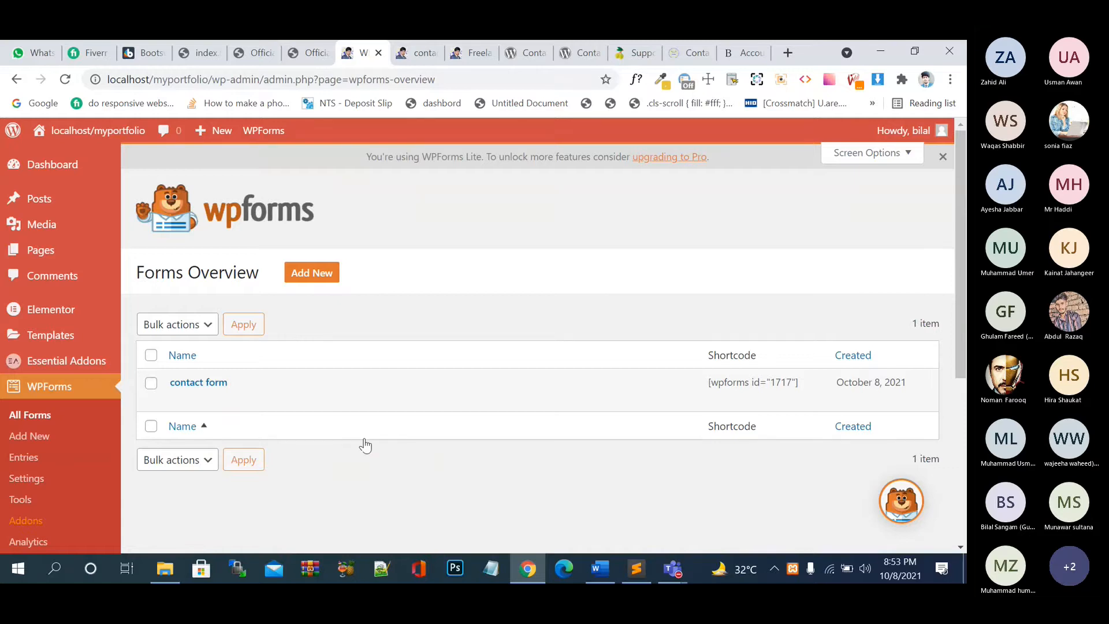
- Edit the contact form in the WPForms builder, review its fields and setup, then open Settings
left_click(178, 399)
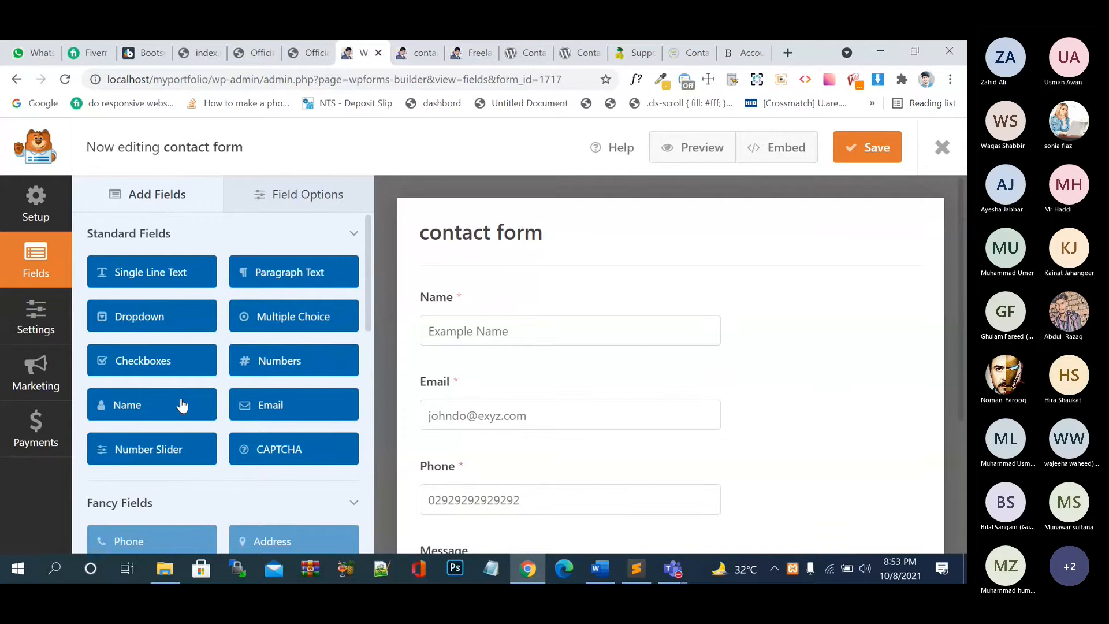
scroll(182, 406, "down", 2)
scroll(182, 406, "up", 2)
scroll(519, 366, "down", 1)
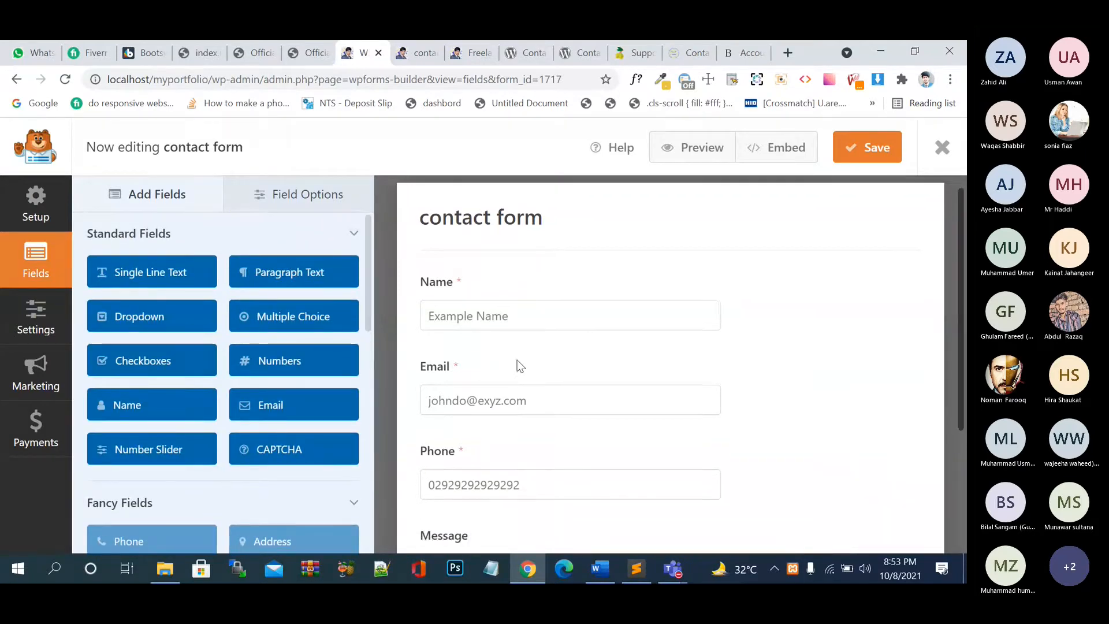
scroll(520, 366, "down", 3)
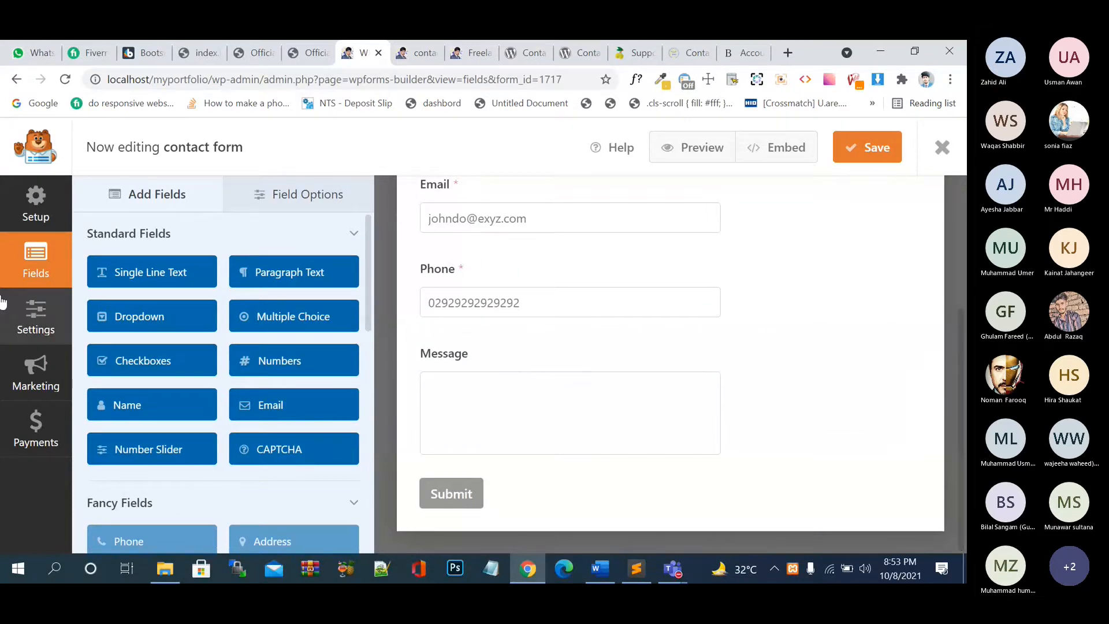
left_click(45, 209)
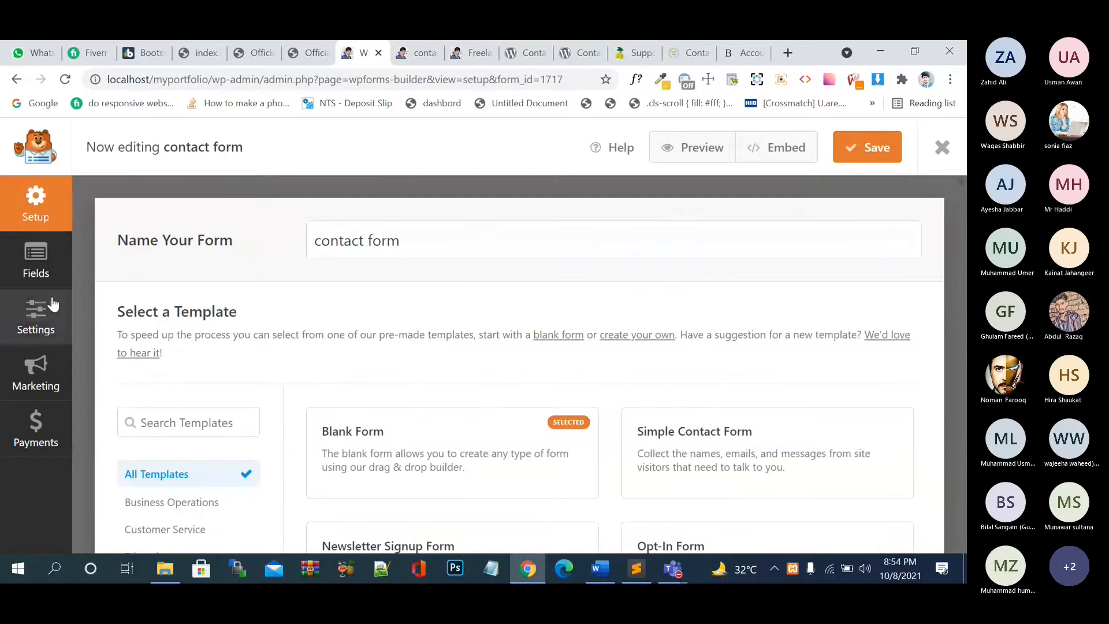
left_click(36, 318)
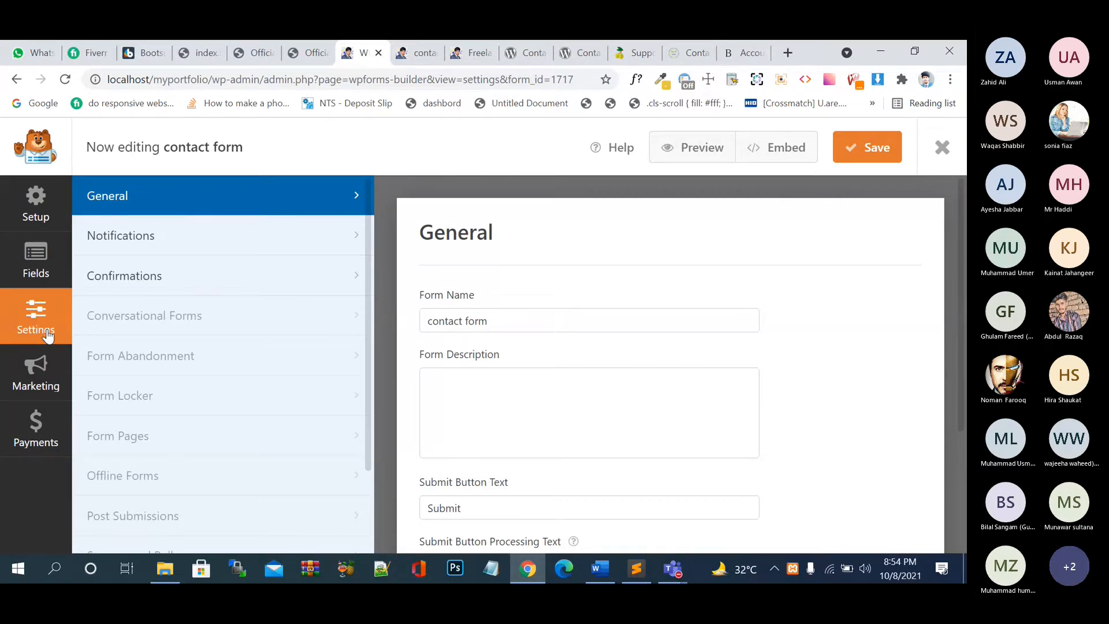
- Replace the Submit button processing text 'Sending...' with 'waiting.........................'
scroll(493, 441, "down", 2)
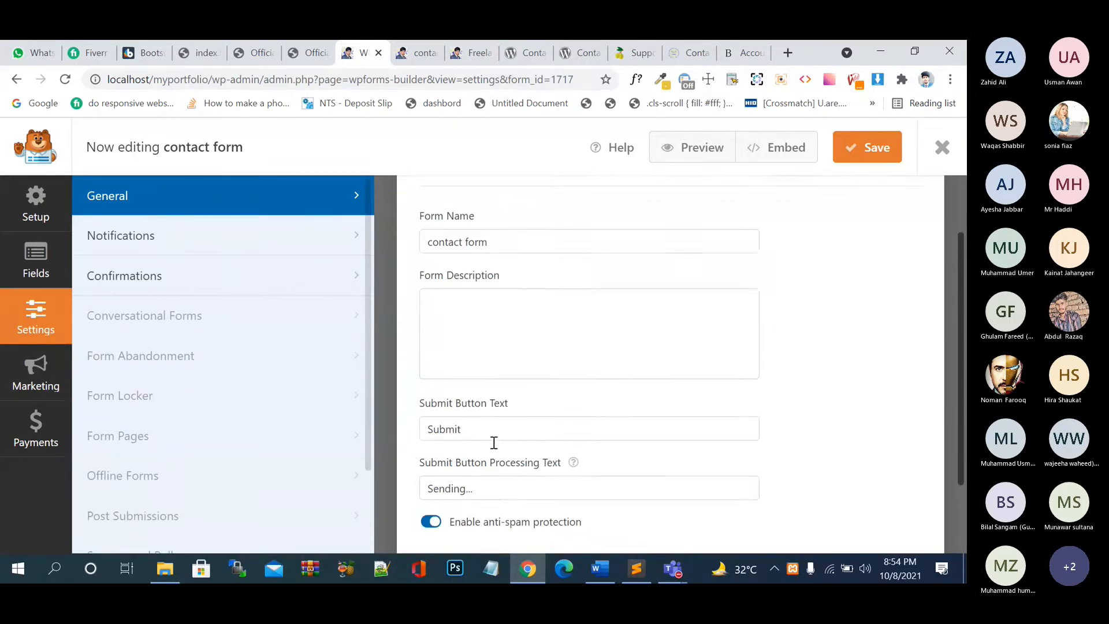
left_click(516, 376)
left_click_drag(461, 379, 426, 388)
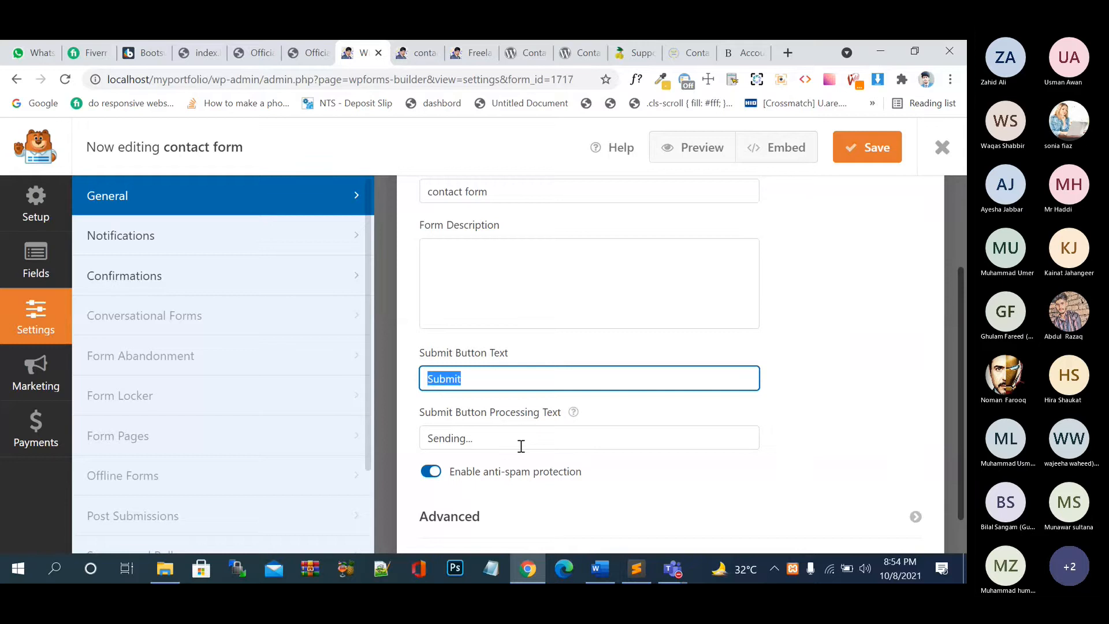
scroll(521, 446, "down", 1)
left_click(572, 391)
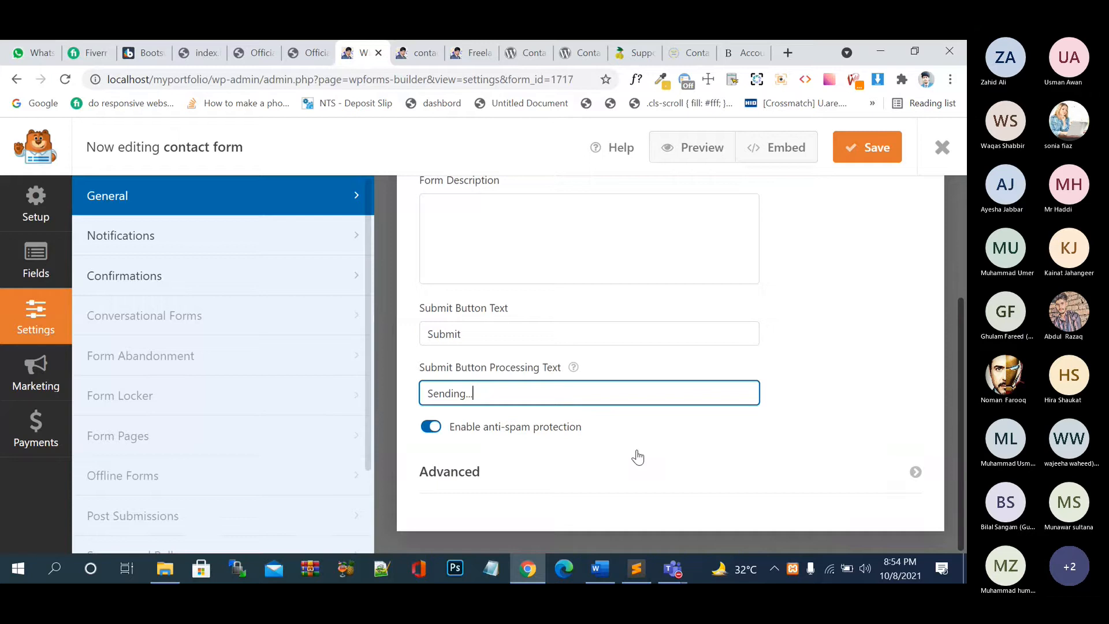
key("ctrl+a")
type("waiting.........................")
- Expand and collapse the Advanced settings, then return to the form preview
left_click(640, 477)
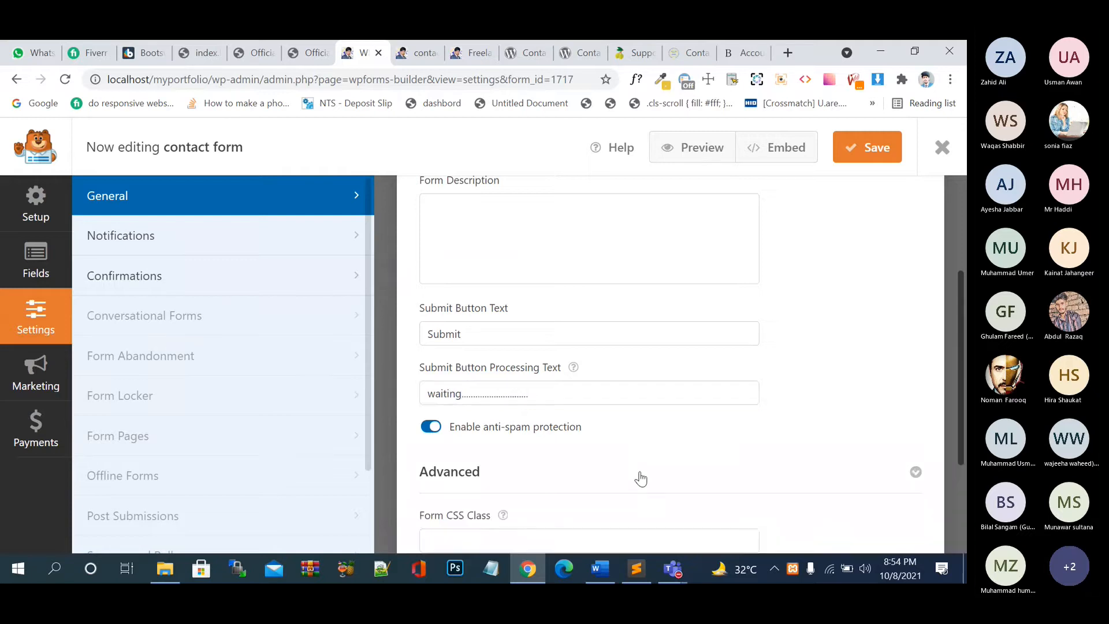
scroll(642, 478, "down", 3)
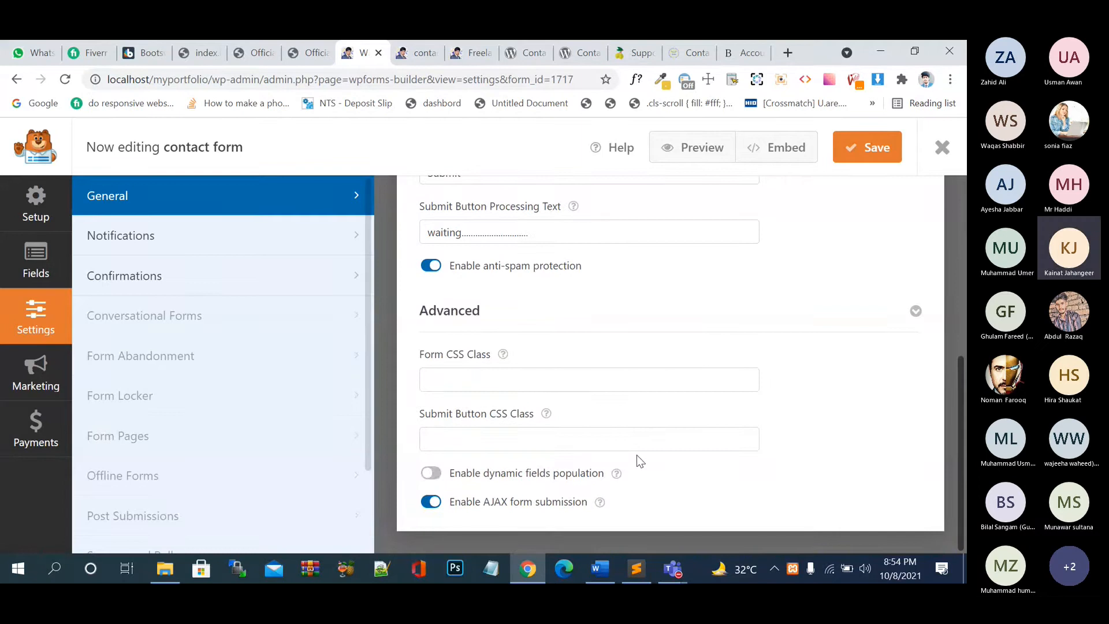
left_click(652, 328)
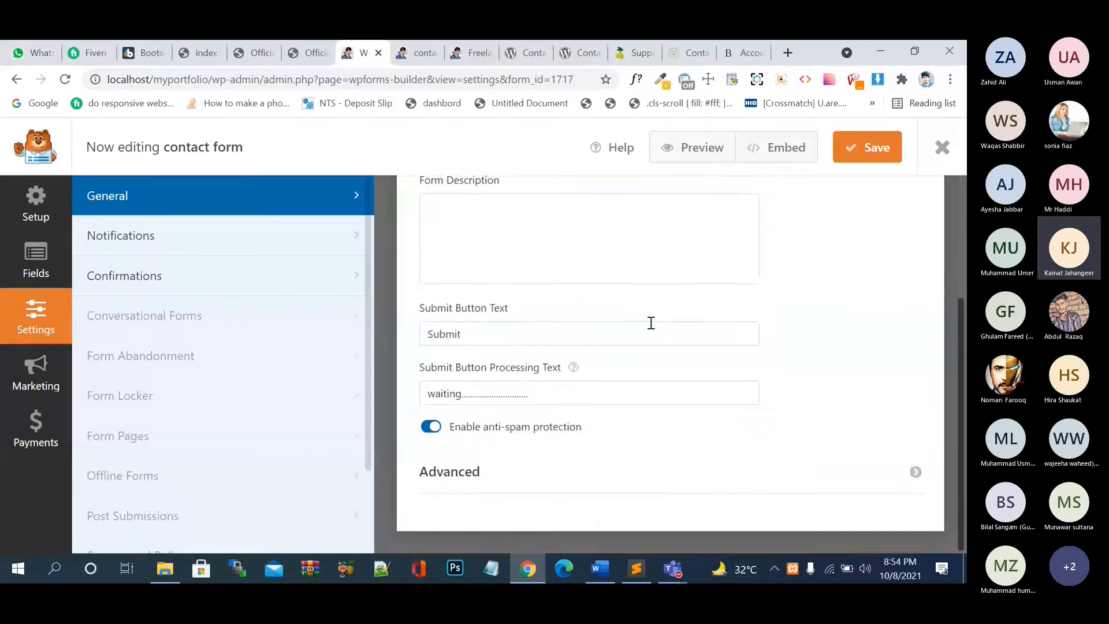
scroll(651, 323, "up", 3)
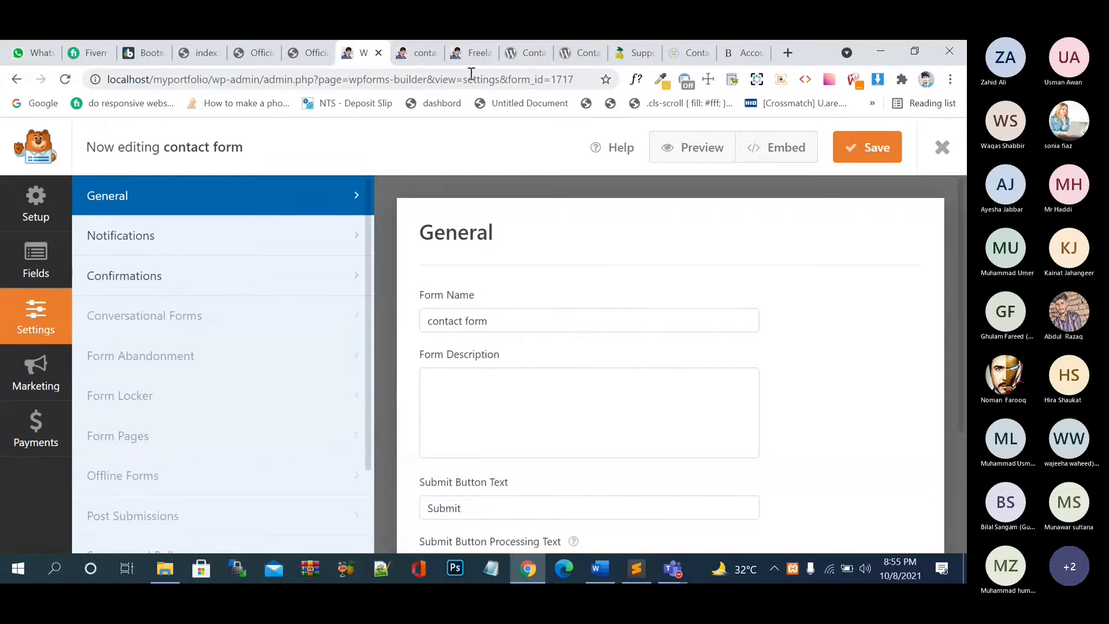
left_click(415, 61)
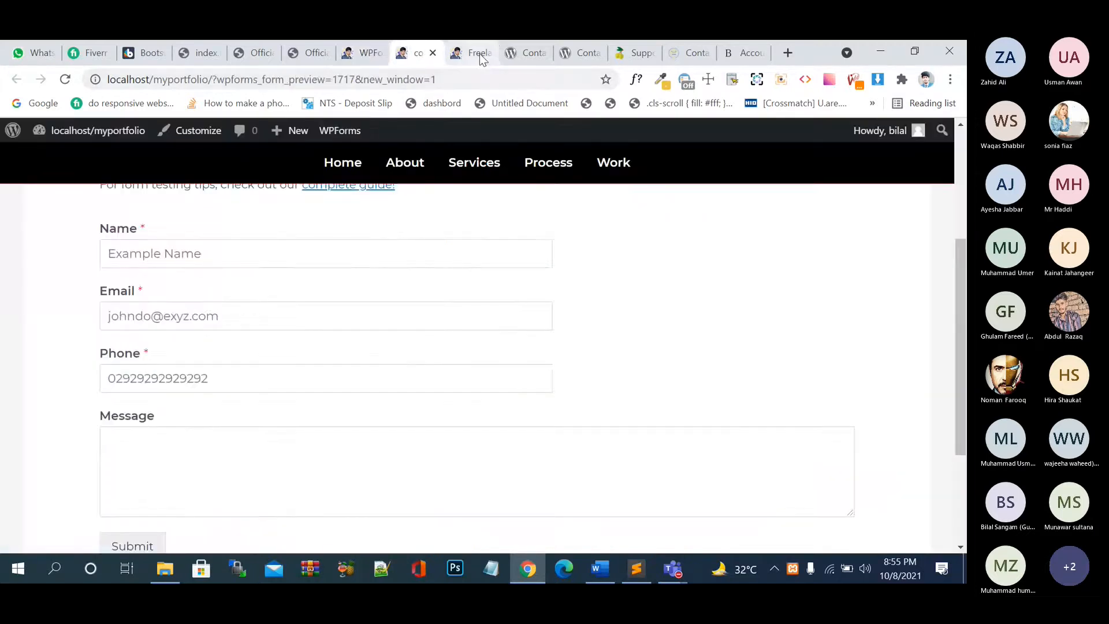
left_click(480, 56)
key("F5")
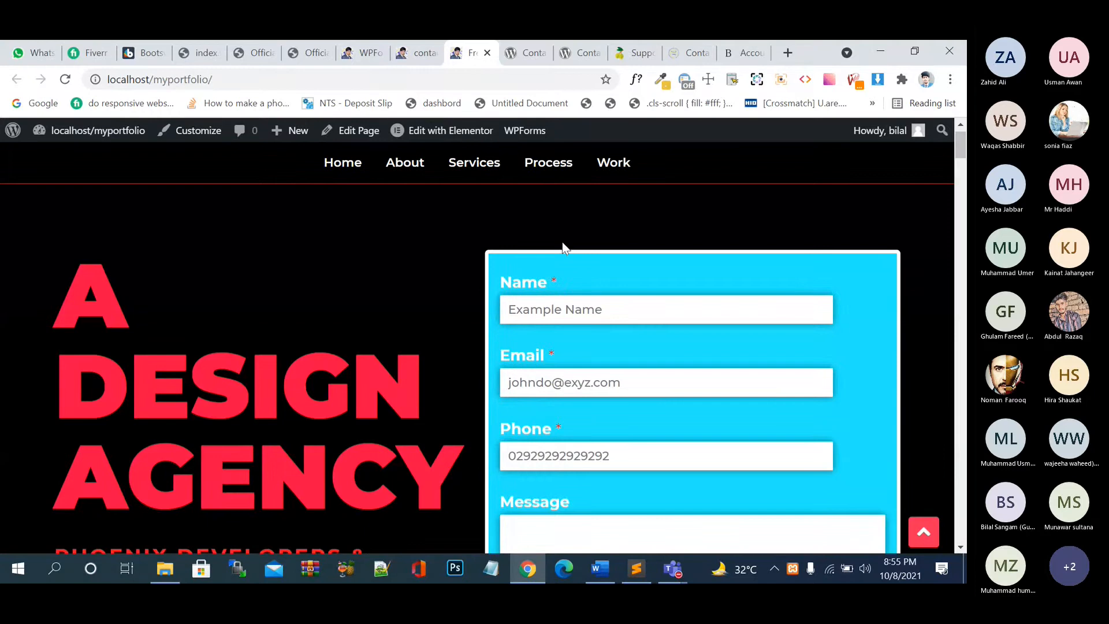
key("ctrl+Page_Up")
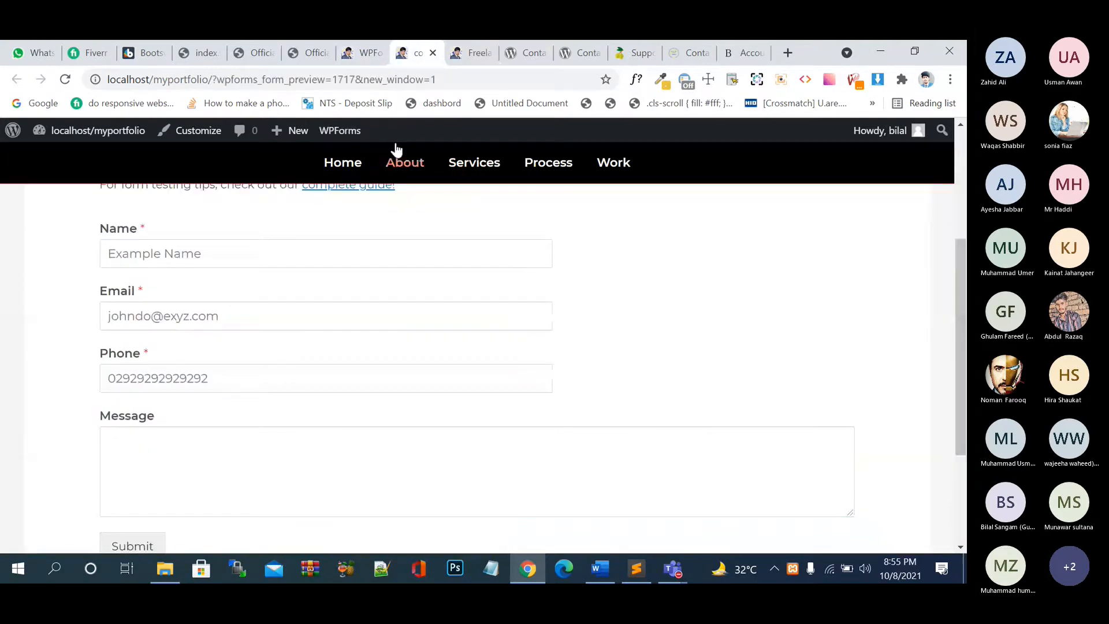
left_click(366, 60)
- Rename the form 'Get In Touch With Us' and add the description 'please fill your form carefully'
left_click_drag(503, 321, 422, 316)
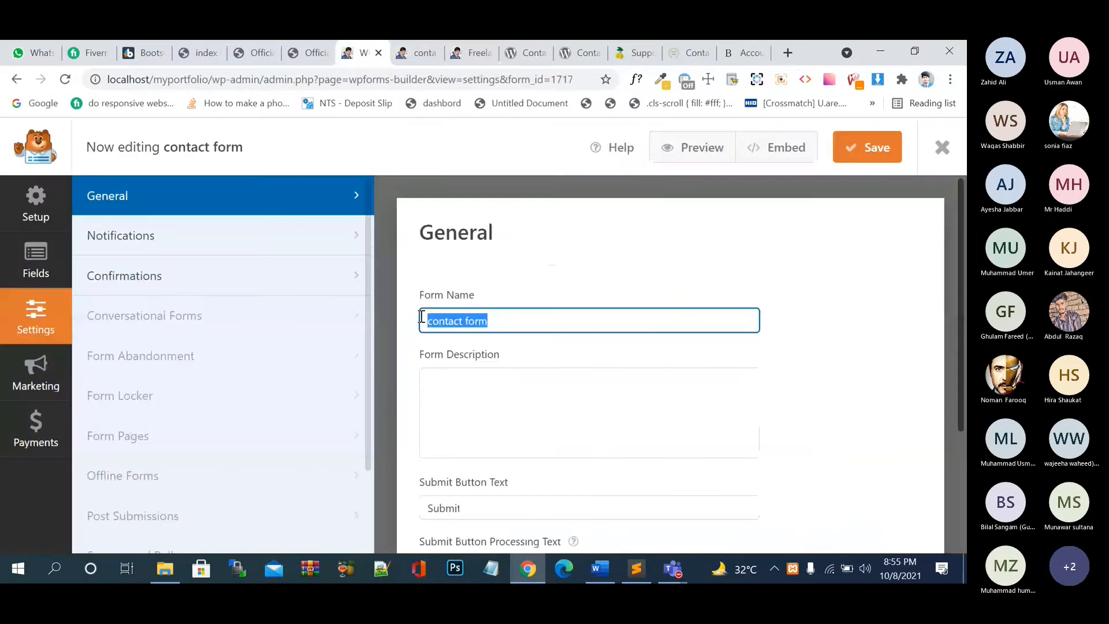
type("Get in")
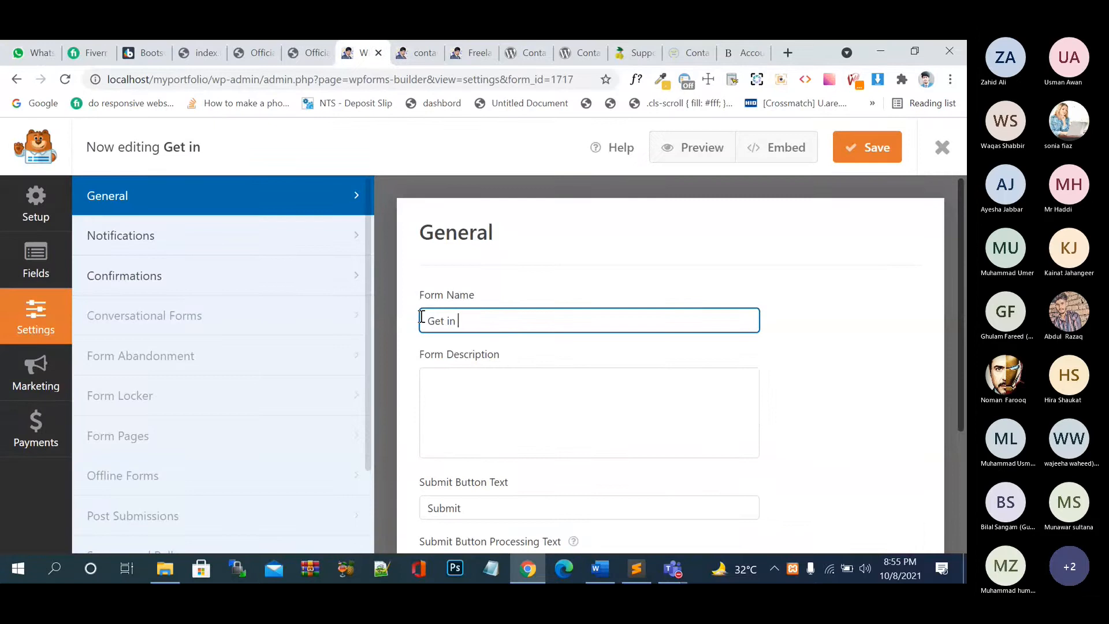
type(" To")
key("BackSpace")
key("BackSpace")
key("BackSpace")
key("BackSpace")
key("BackSpace")
type("In Touch wit")
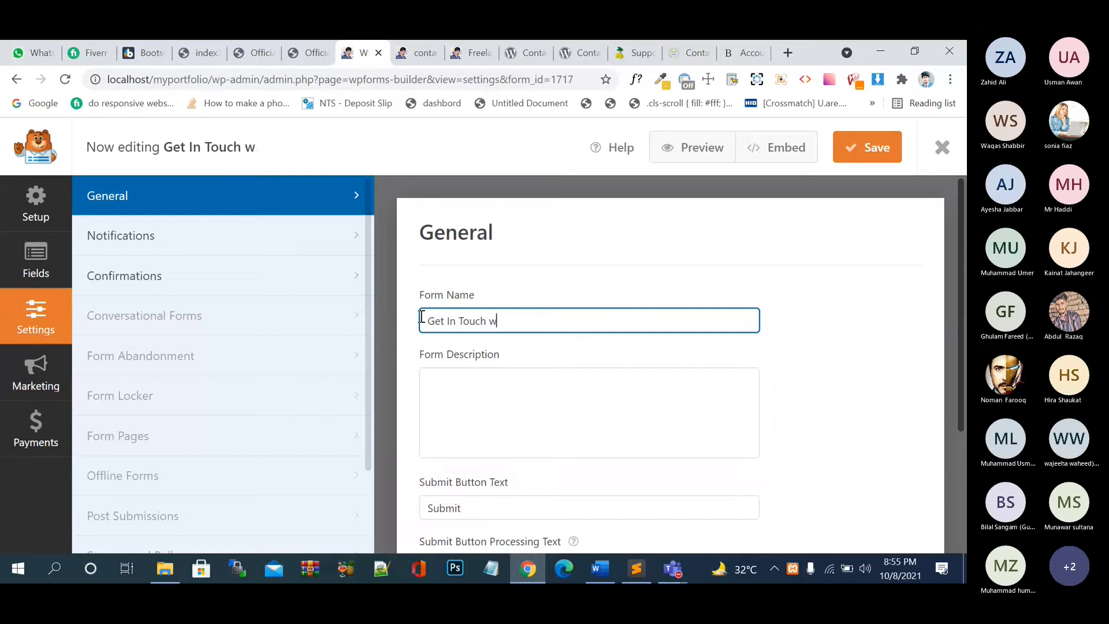
key("BackSpace")
key("BackSpace")
key("BackSpace")
type("With s")
key("BackSpace")
type("SU")
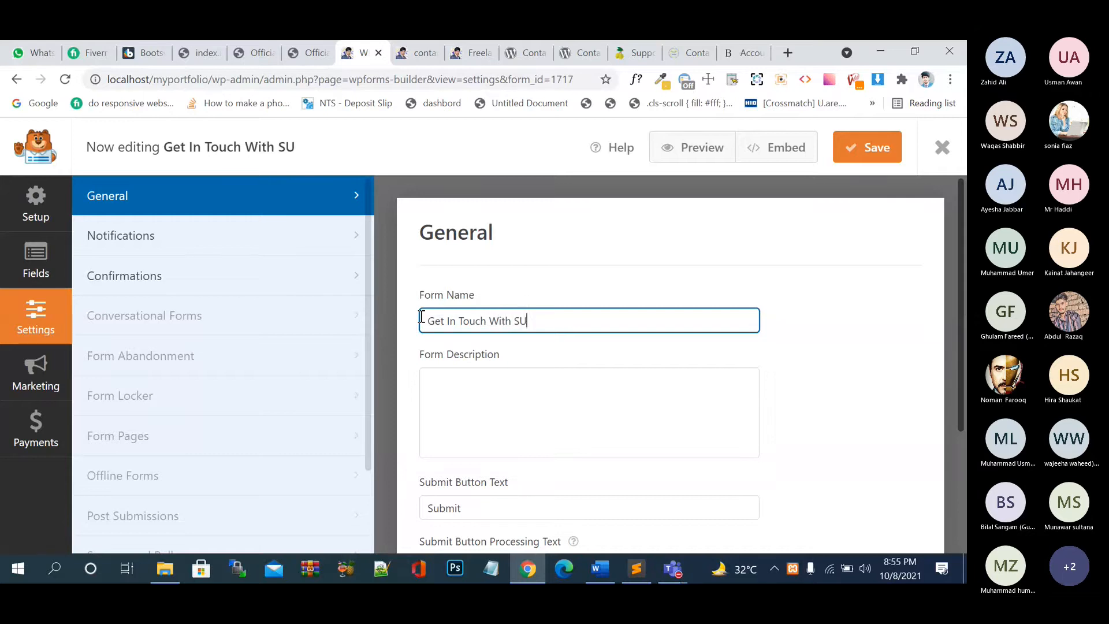
key("BackSpace")
key("BackSpace")
type("Us")
left_click(504, 405)
type("ple")
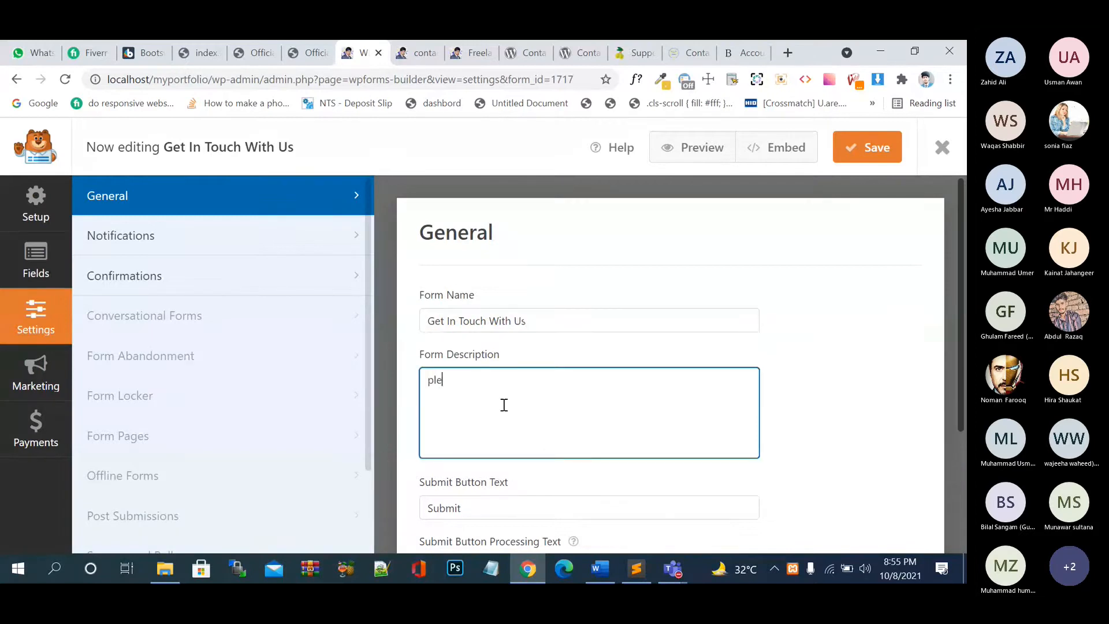
type("ase fill your form caref")
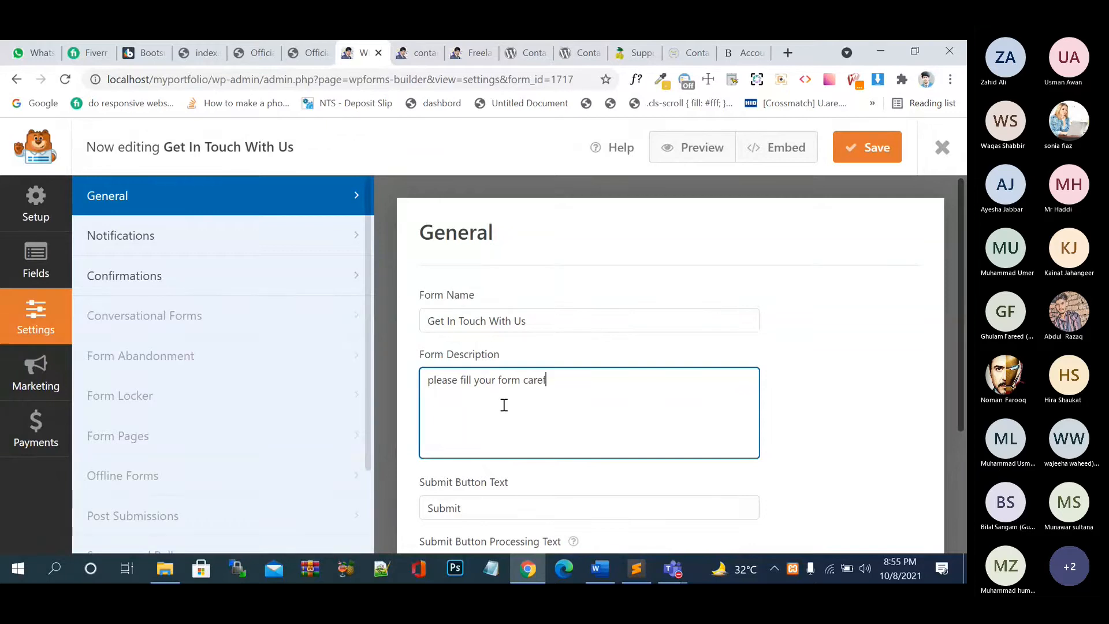
type("ully")
- Change the submit button text to 'Send'
scroll(504, 405, "down", 2)
left_click_drag(487, 401, 407, 407)
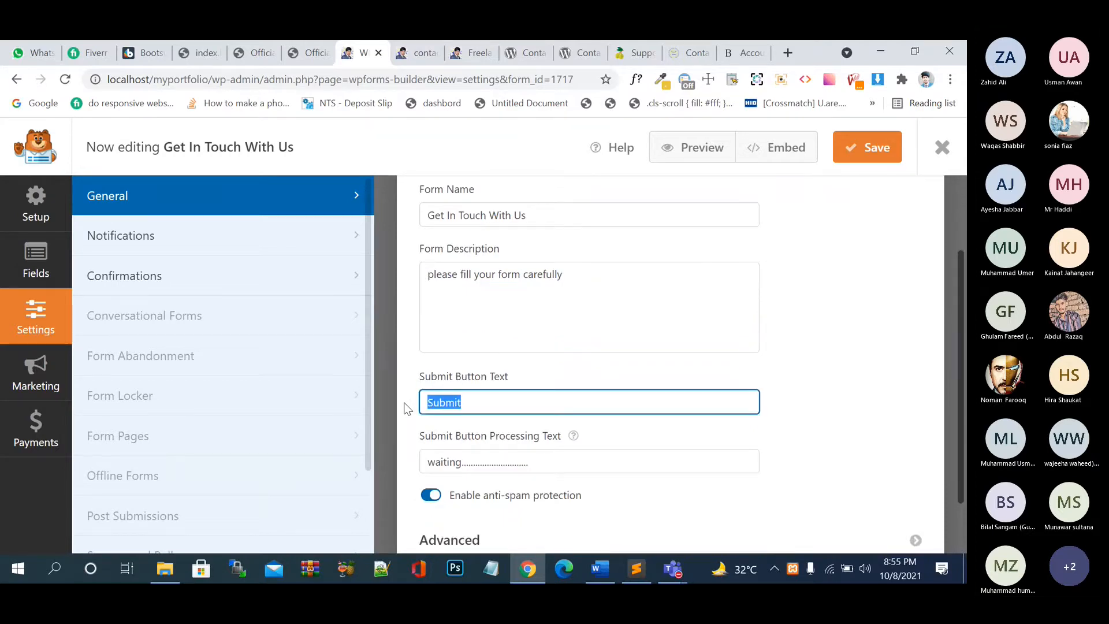
type("S")
type("edn")
key("BackSpace")
key("BackSpace")
type("nd")
- Under Advanced, enable dynamic fields population, disable AJAX form submission, and save the form
scroll(487, 450, "down", 1)
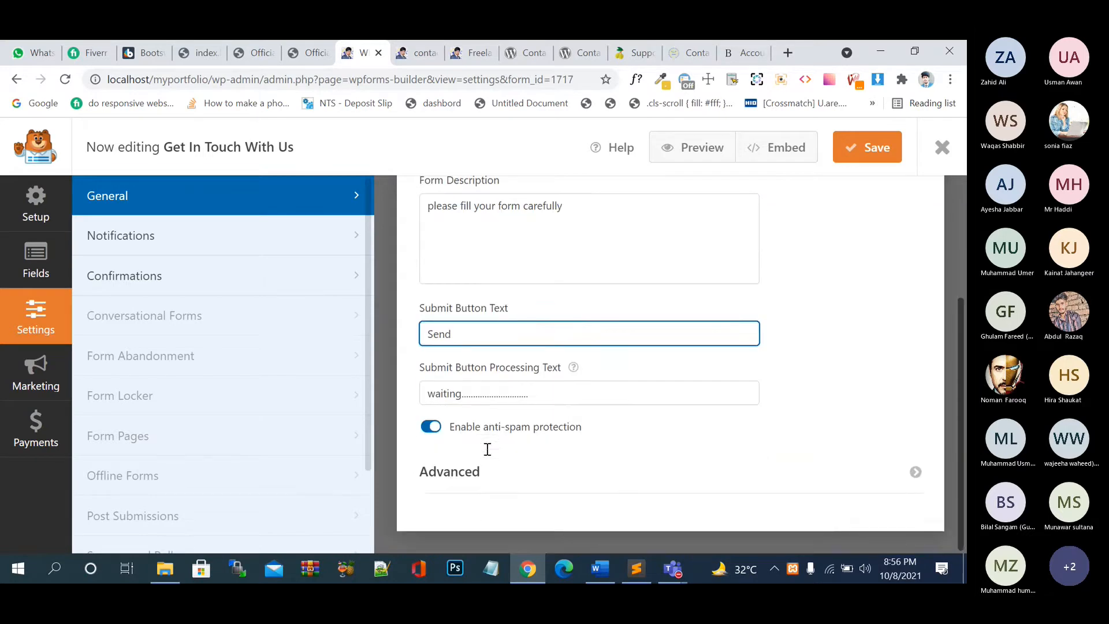
left_click(627, 492)
scroll(629, 497, "down", 3)
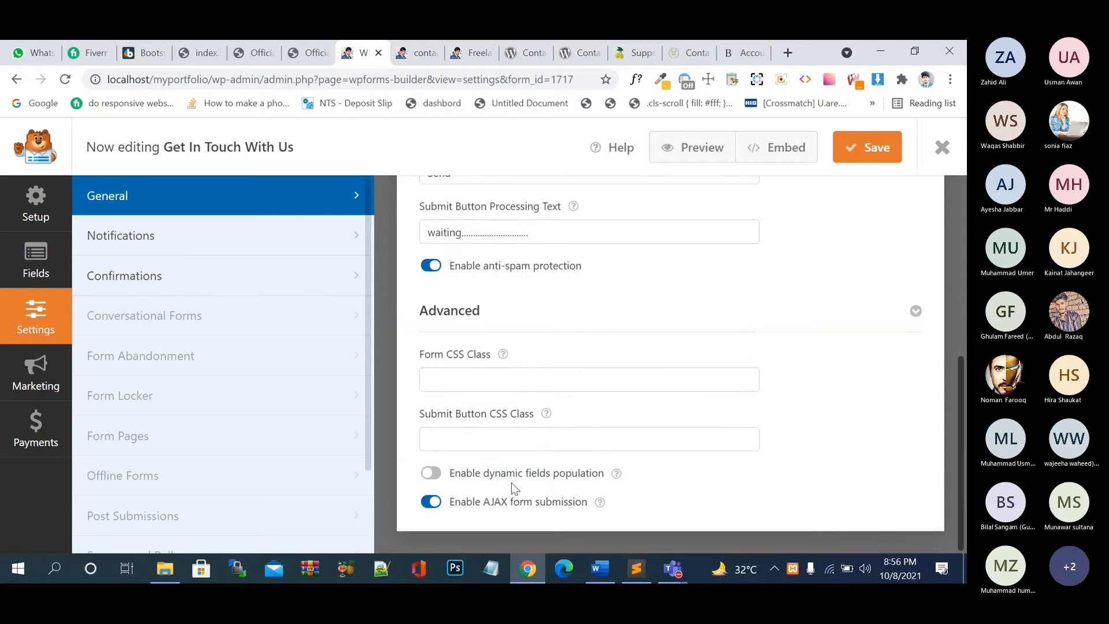
left_click(435, 475)
left_click(429, 476)
mouse_move(617, 473)
left_click(438, 475)
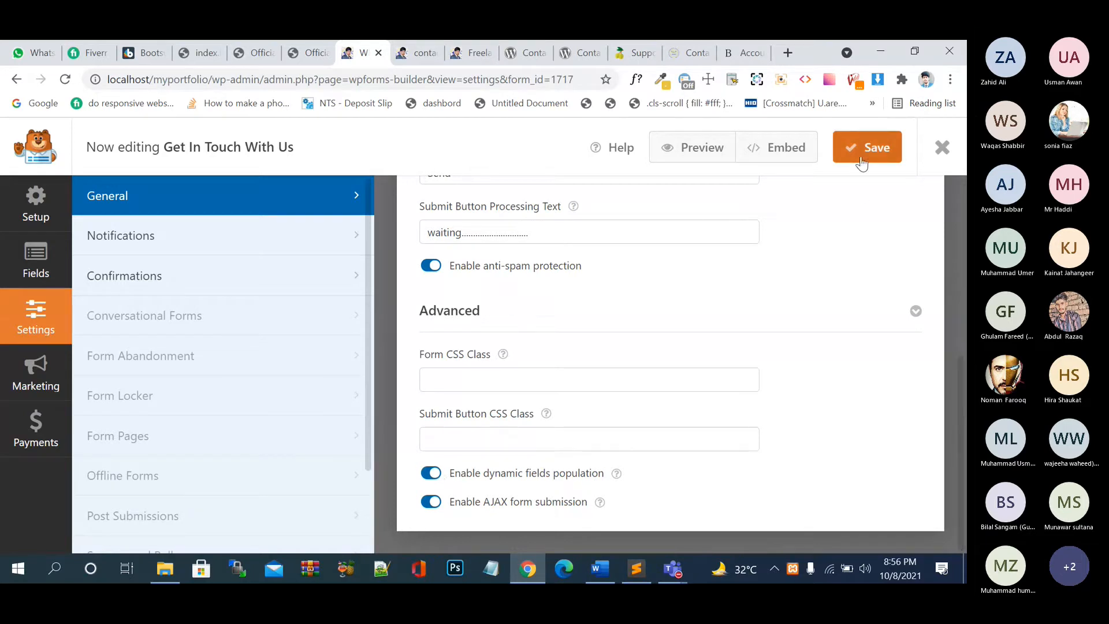
left_click(431, 501)
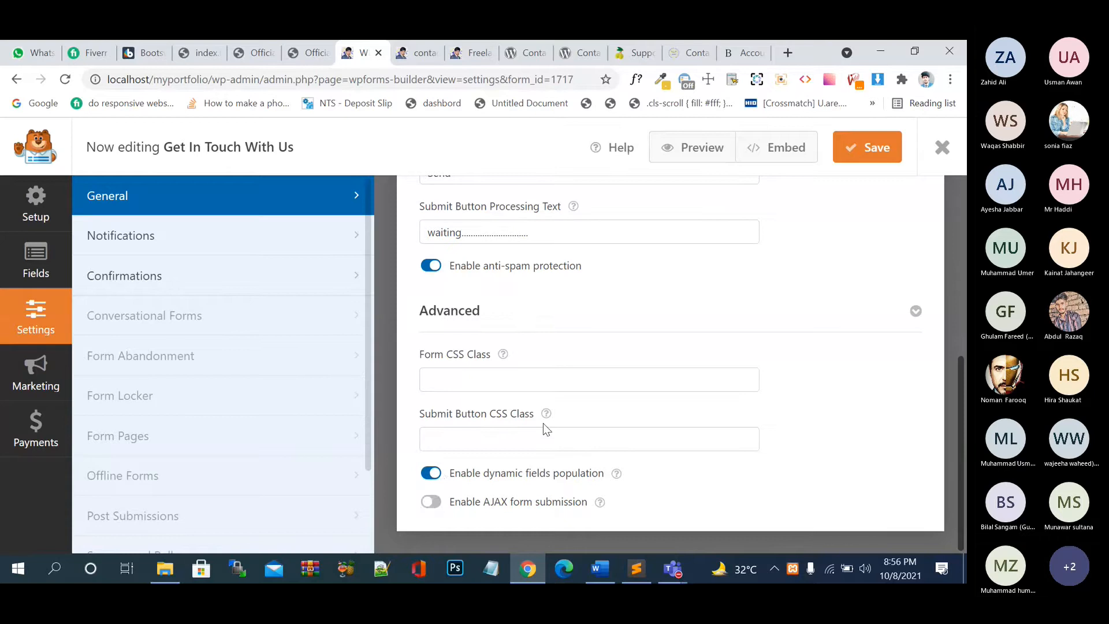
left_click(867, 148)
- Reload the portfolio home page and try submitting the form with 'test' as name and email
left_click(411, 52)
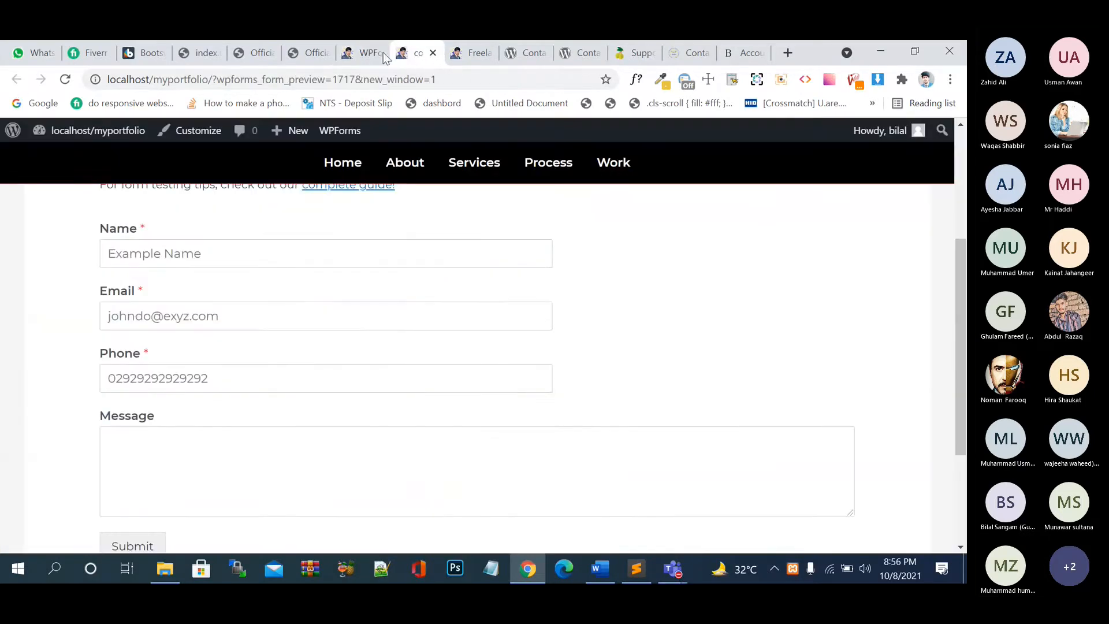
left_click(469, 52)
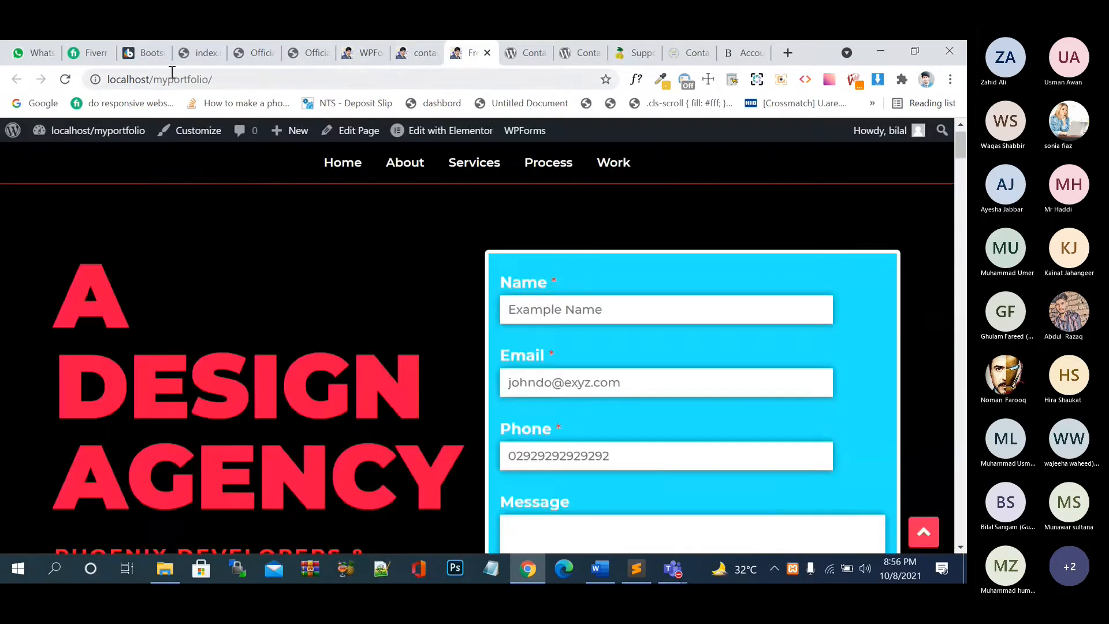
left_click(71, 79)
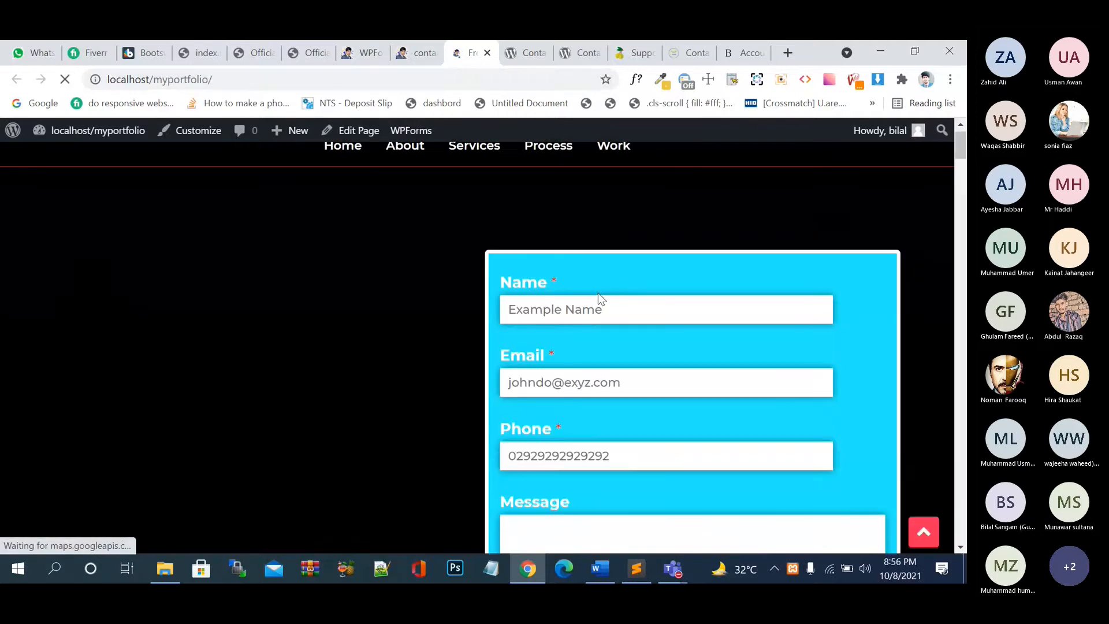
left_click(599, 306)
type("test")
key("Tab")
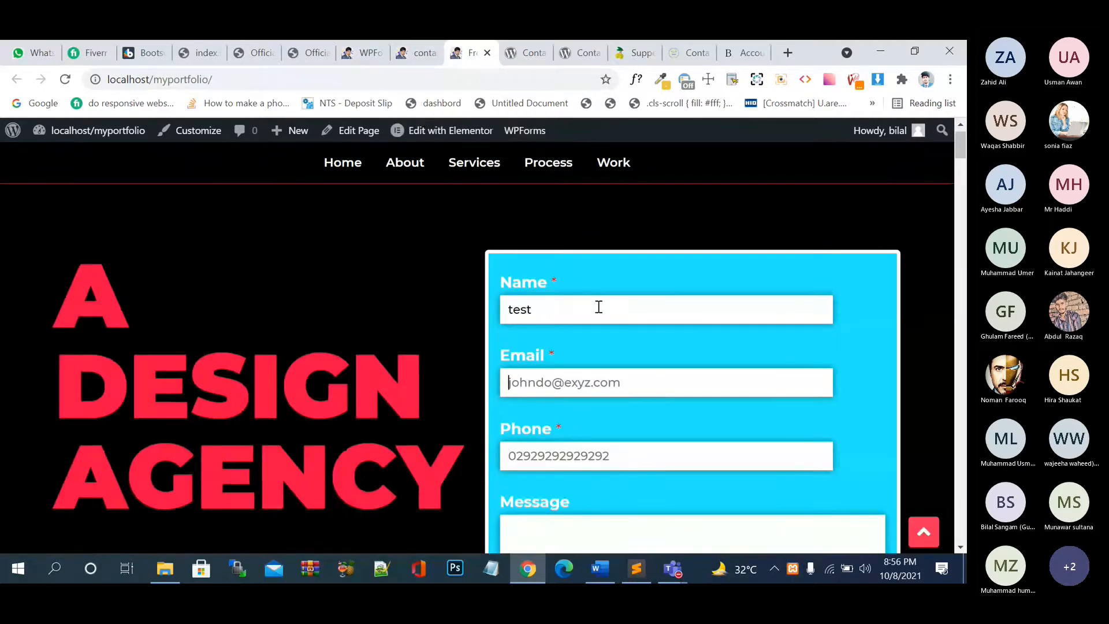
type("test")
scroll(598, 306, "down", 3)
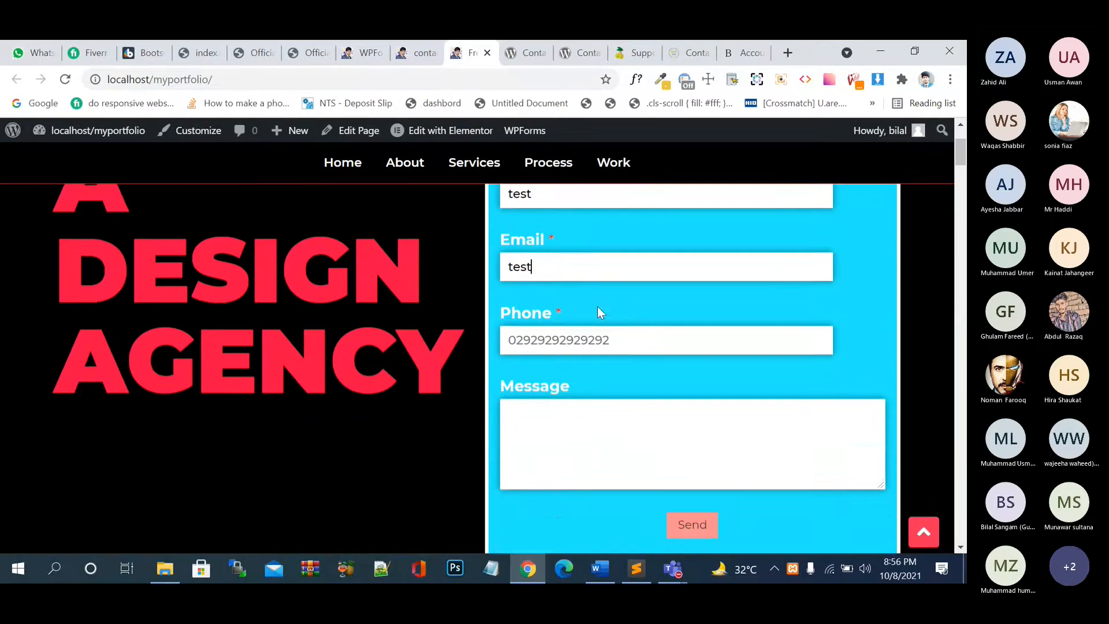
left_click(698, 479)
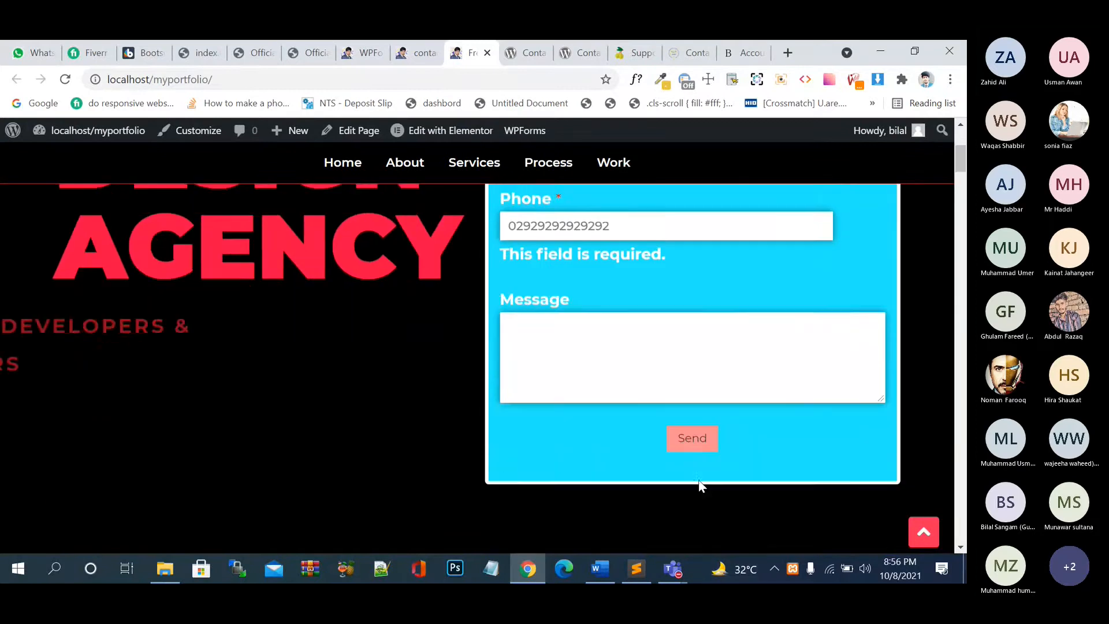
- Review the form's validation messages on the home page, briefly checking the preview and builder tabs
scroll(699, 480, "up", 4)
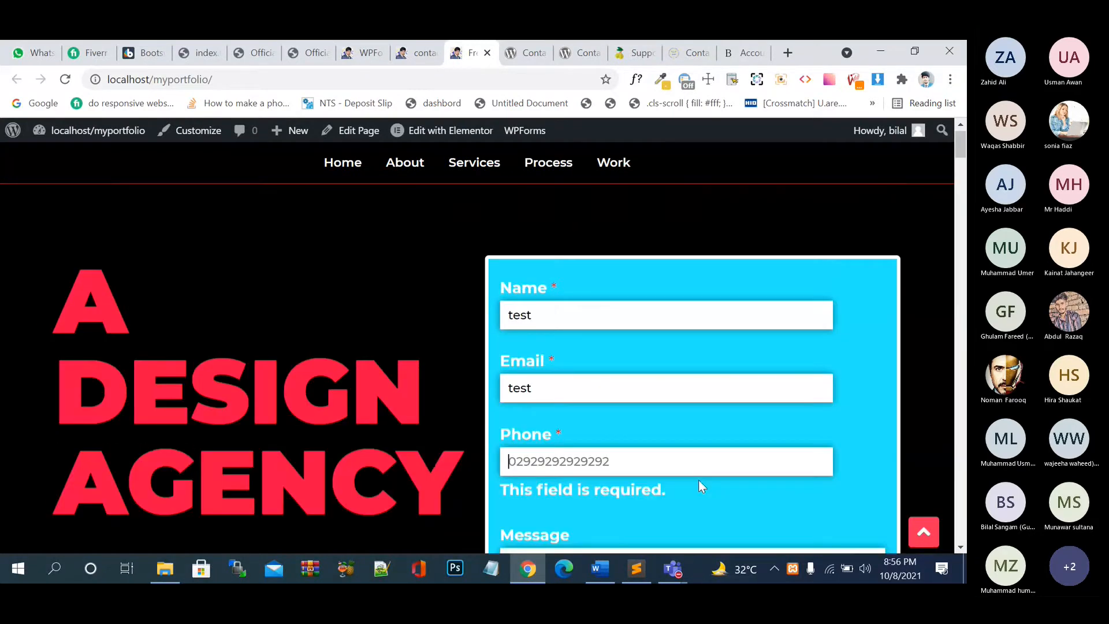
scroll(698, 479, "down", 4)
scroll(698, 485, "down", 3)
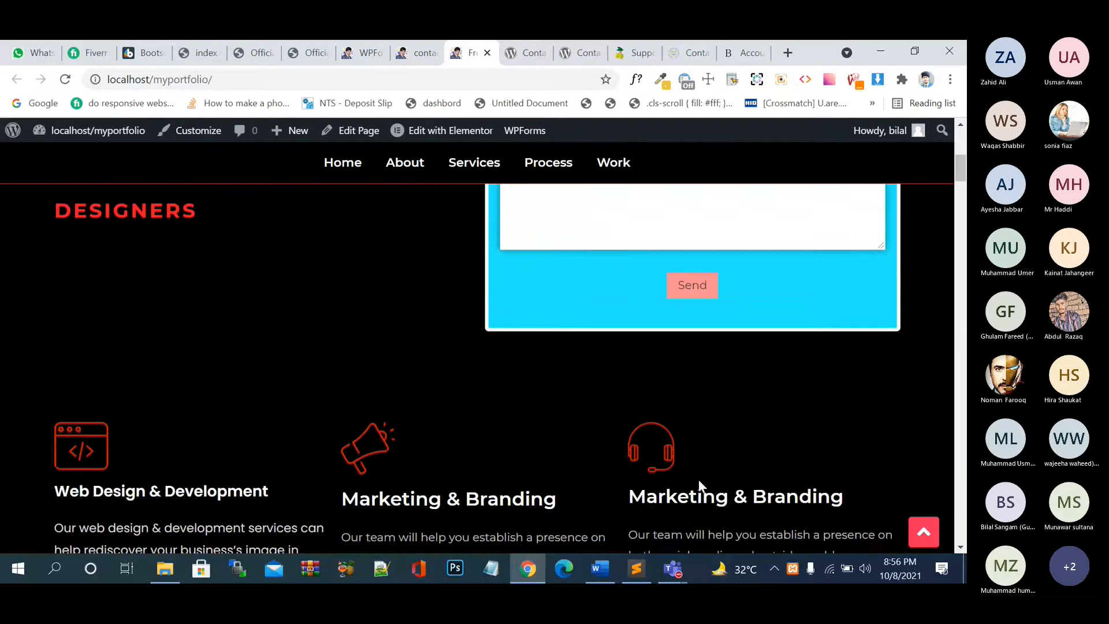
scroll(699, 485, "up", 2)
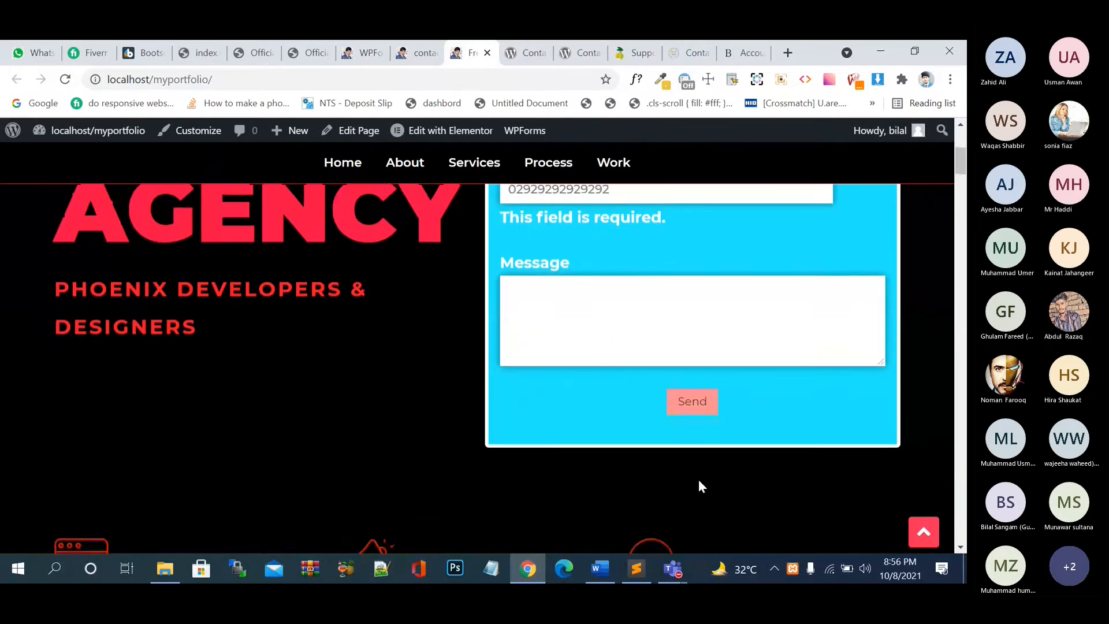
scroll(699, 486, "down", 1)
scroll(699, 484, "down", 3)
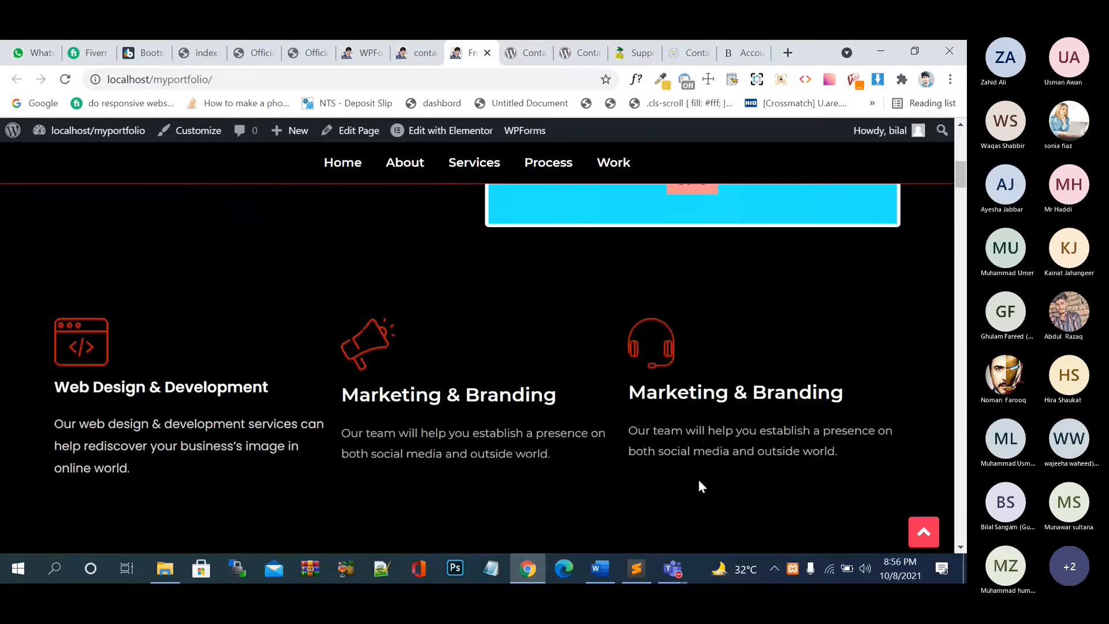
scroll(699, 484, "up", 3)
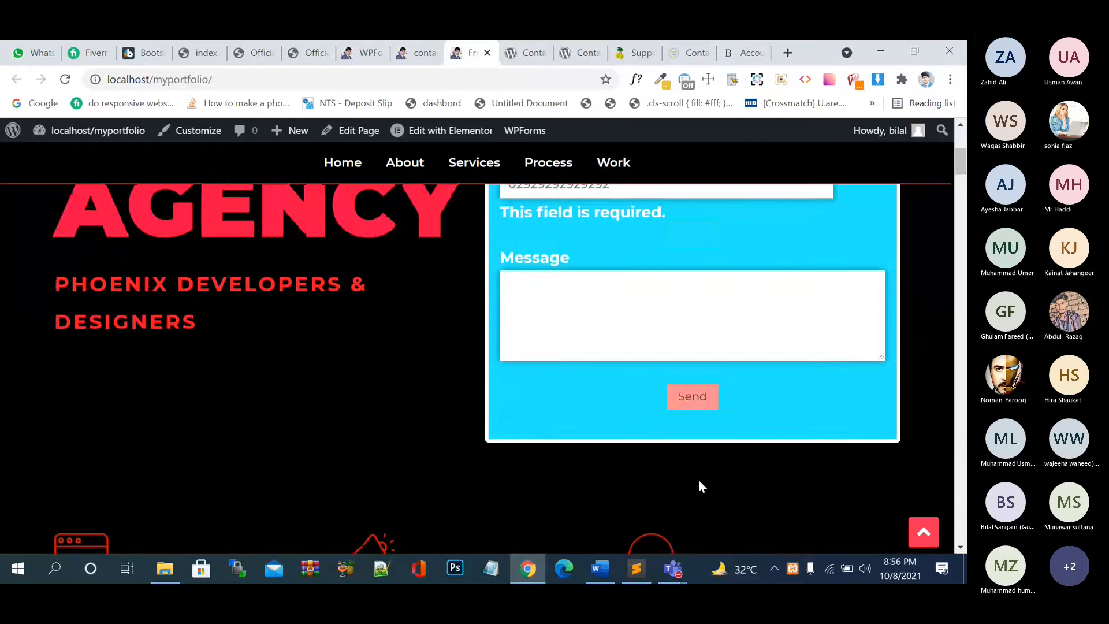
scroll(699, 485, "up", 1)
scroll(699, 485, "up", 2)
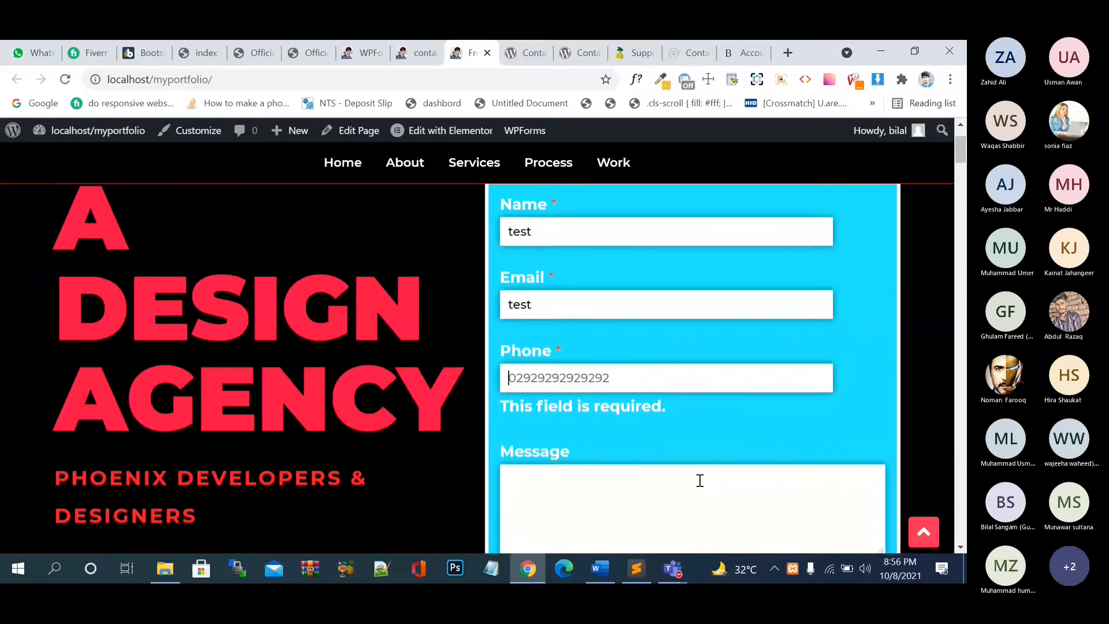
scroll(700, 482, "down", 2)
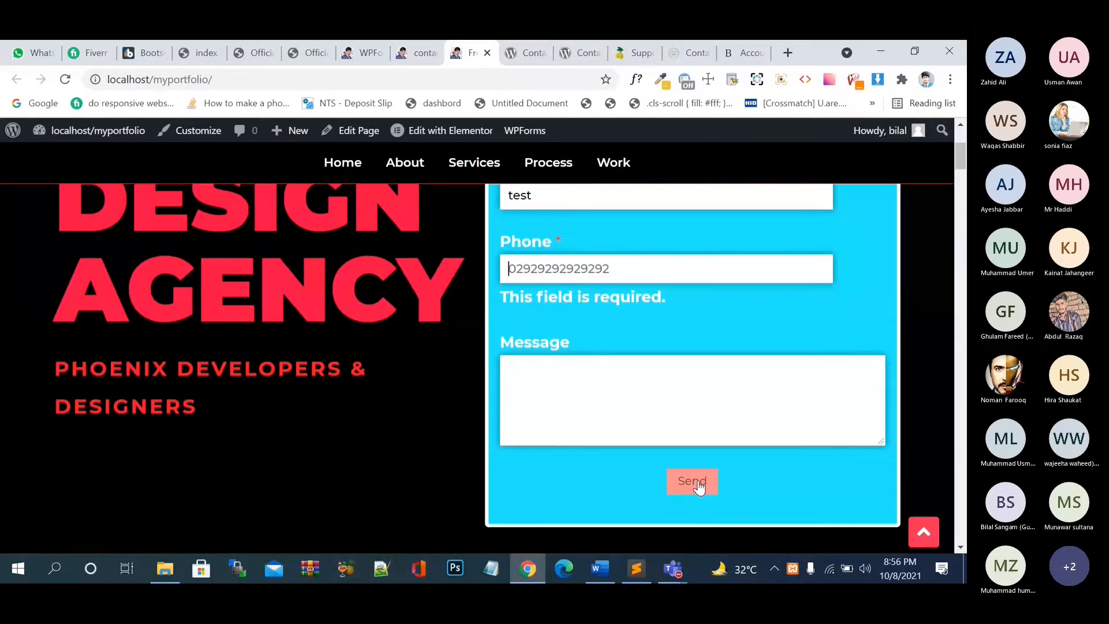
scroll(698, 485, "down", 3)
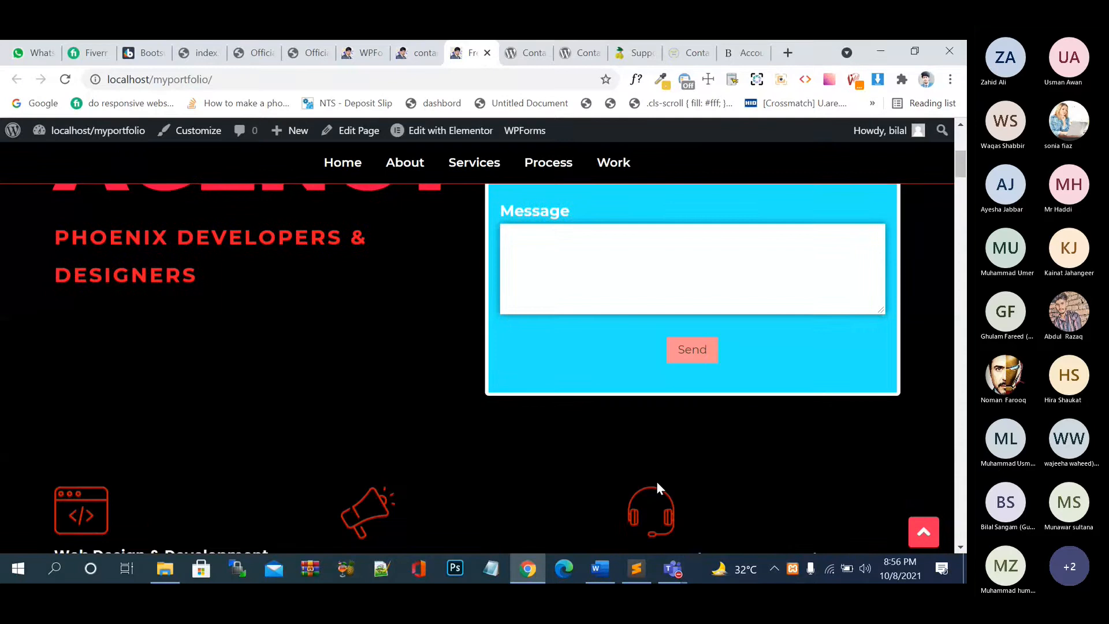
left_click(401, 52)
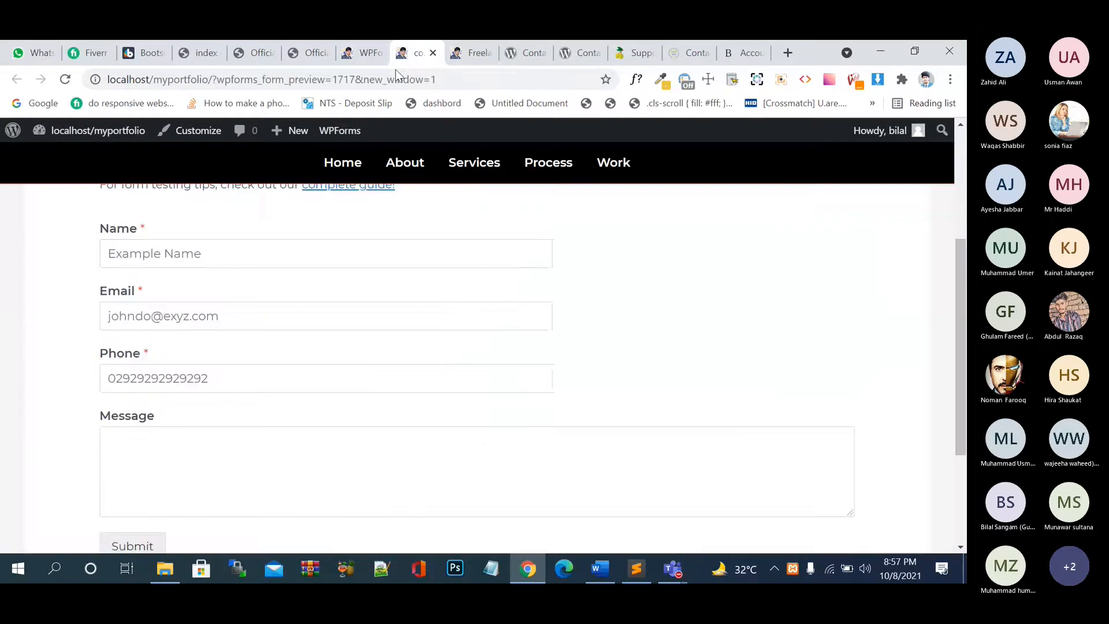
left_click(356, 58)
left_click(463, 59)
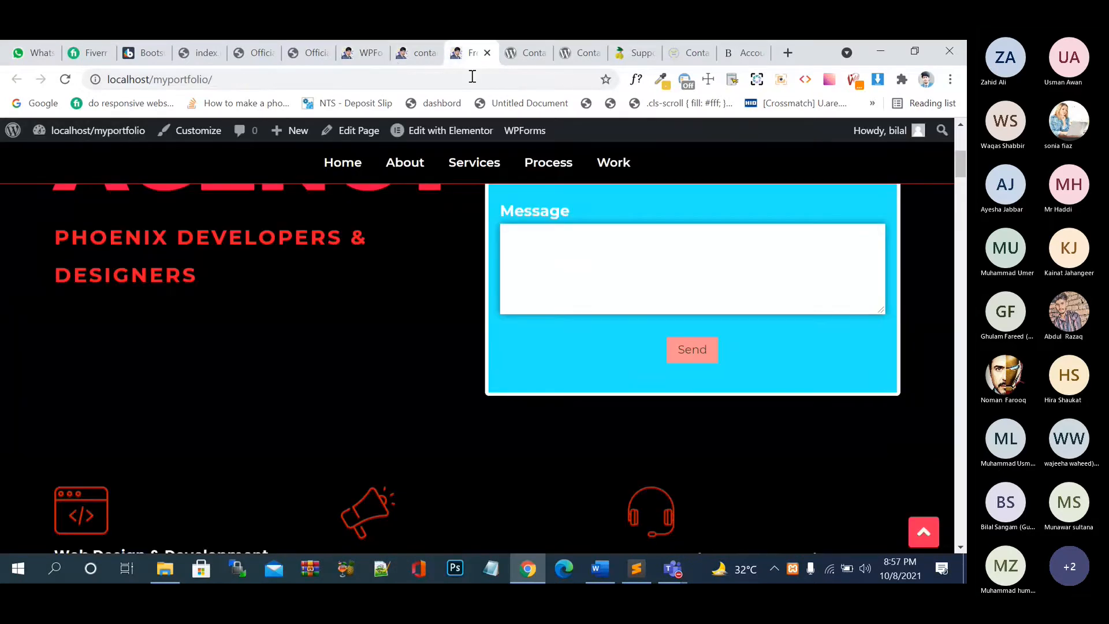
scroll(629, 376, "up", 4)
scroll(629, 376, "up", 3)
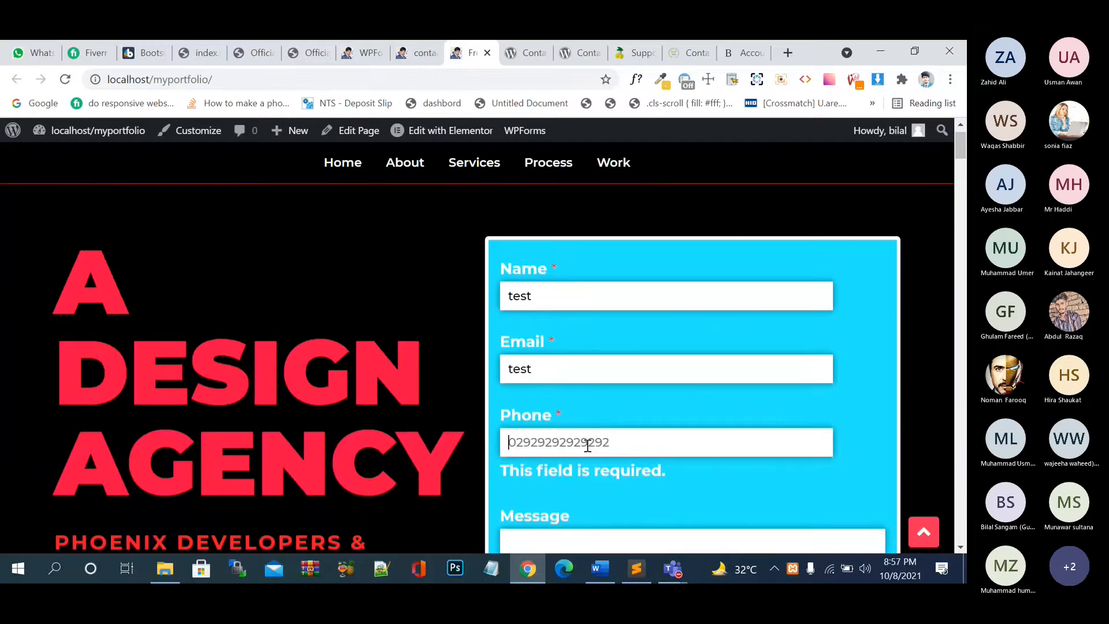
type("ssss")
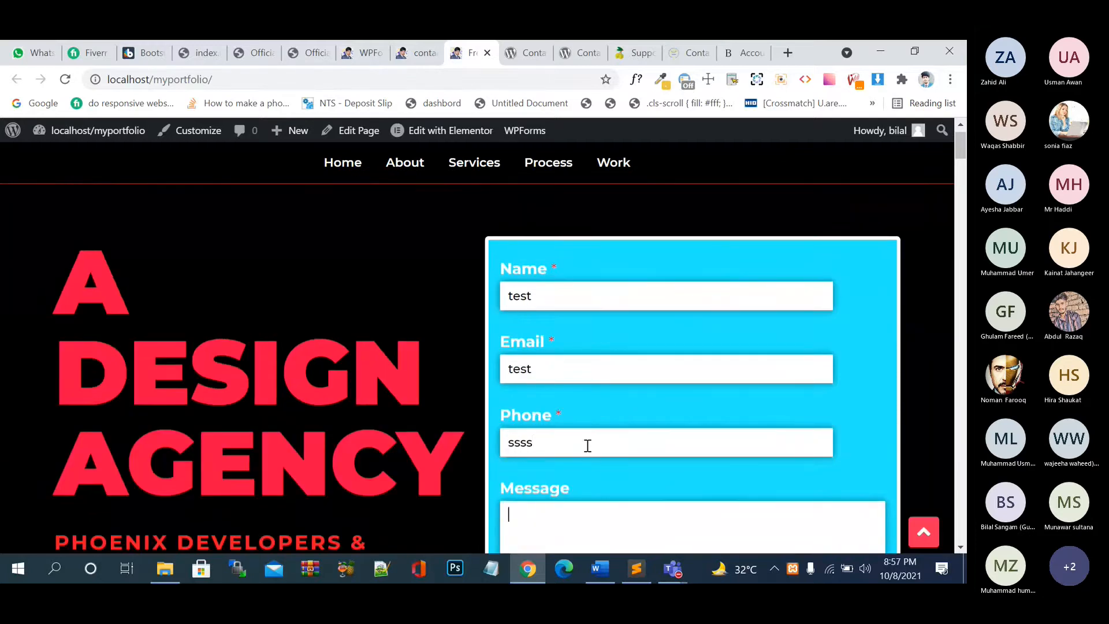
type("kmd dkd jddj")
left_click(580, 369)
type("@gmail.com")
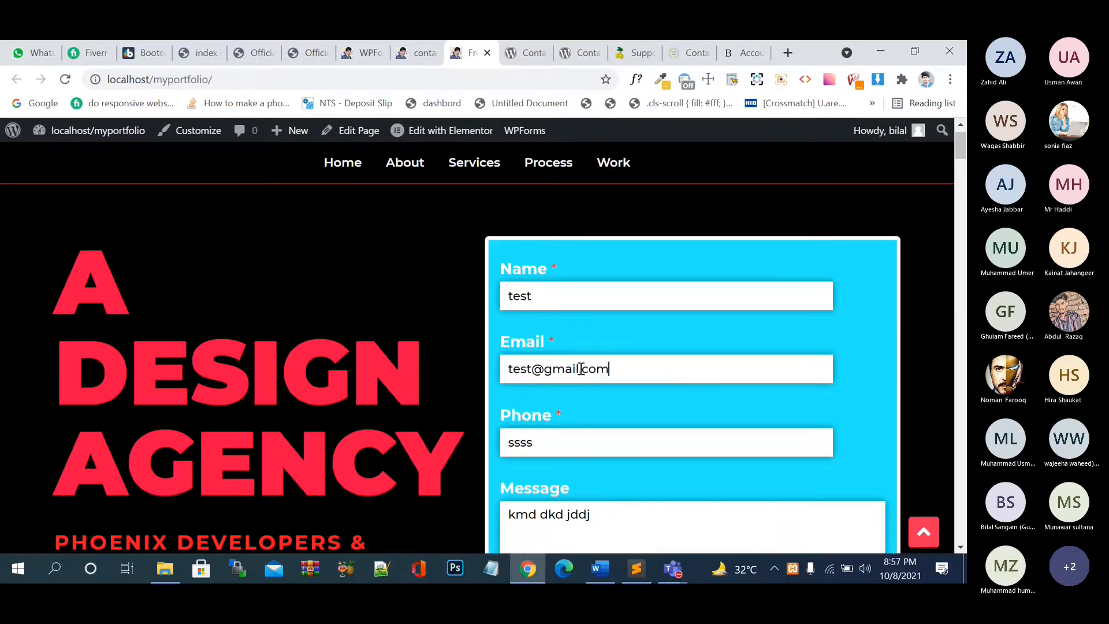
scroll(580, 370, "down", 4)
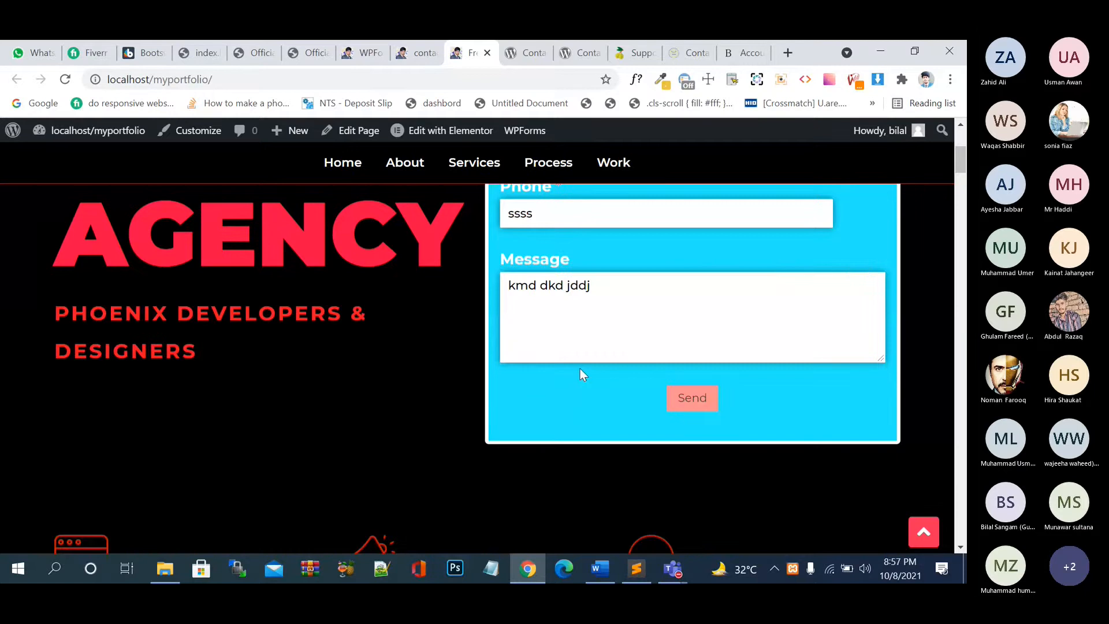
left_click(693, 397)
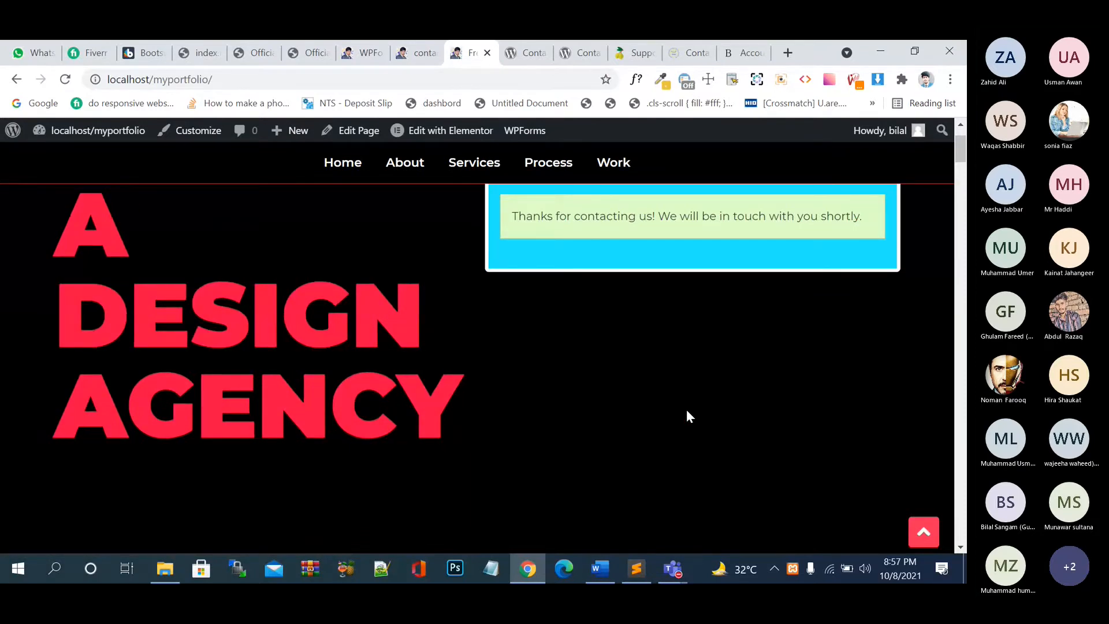
left_click(418, 57)
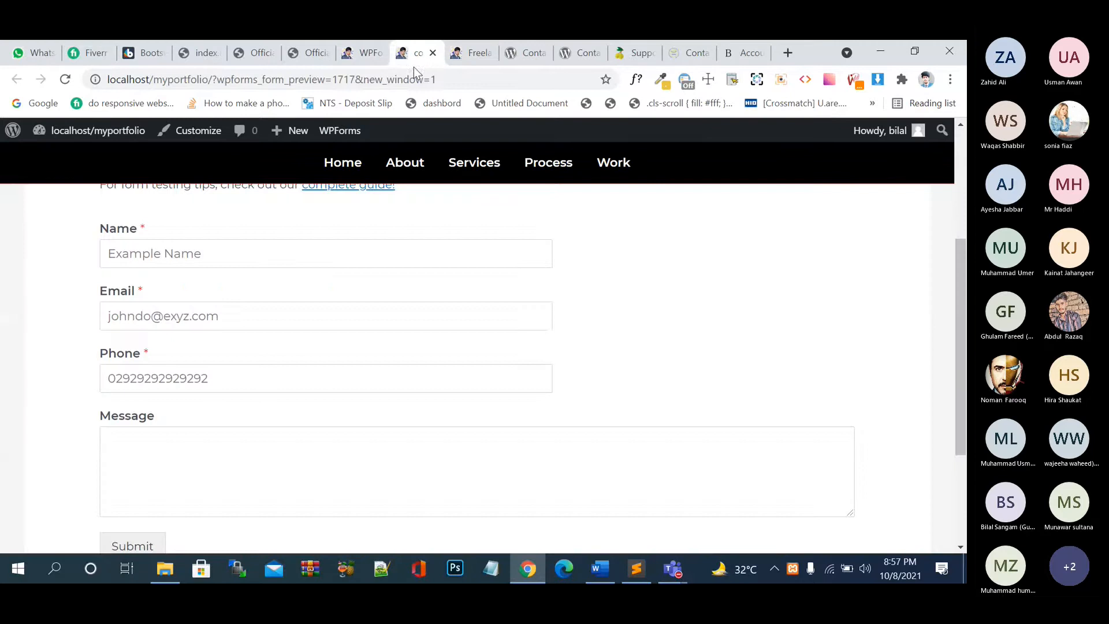
- In the builder's General settings, switch Enable AJAX form submission on and Enable dynamic fields population off
left_click(368, 55)
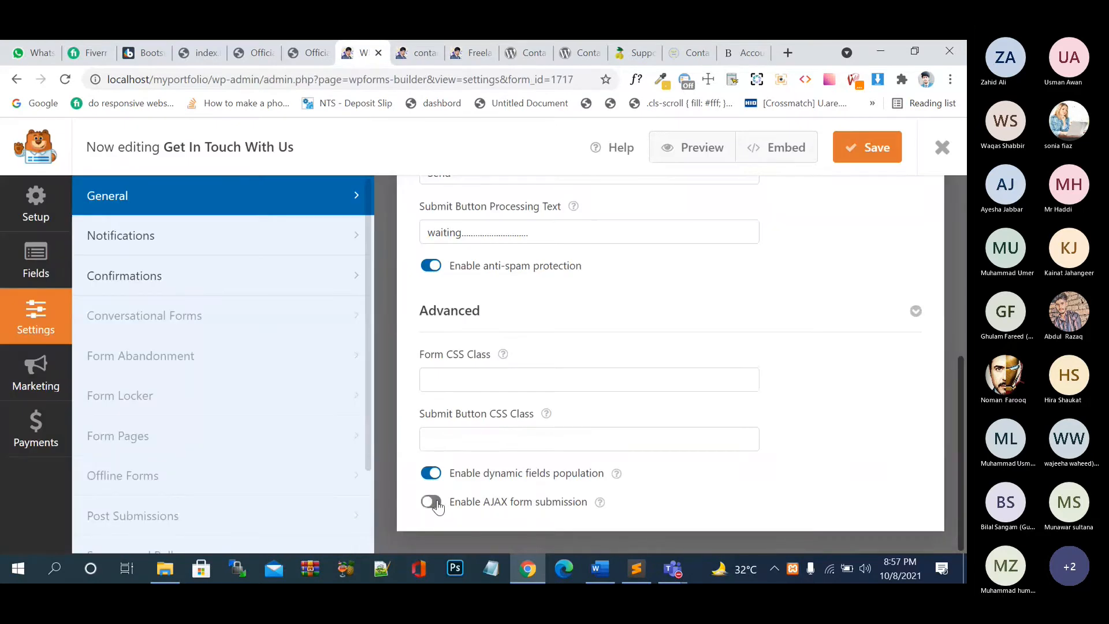
left_click(433, 503)
left_click(431, 473)
- Open Notifications and inspect the default notification's Send To address {admin_email} and its subject
left_click(246, 248)
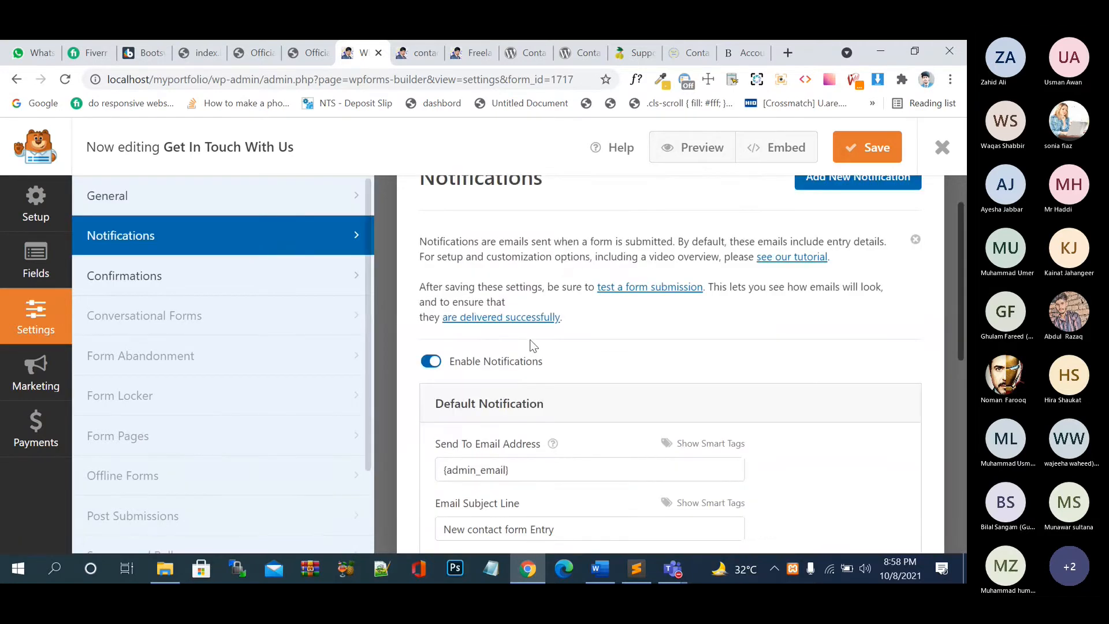
scroll(533, 345, "up", 1)
scroll(537, 352, "down", 3)
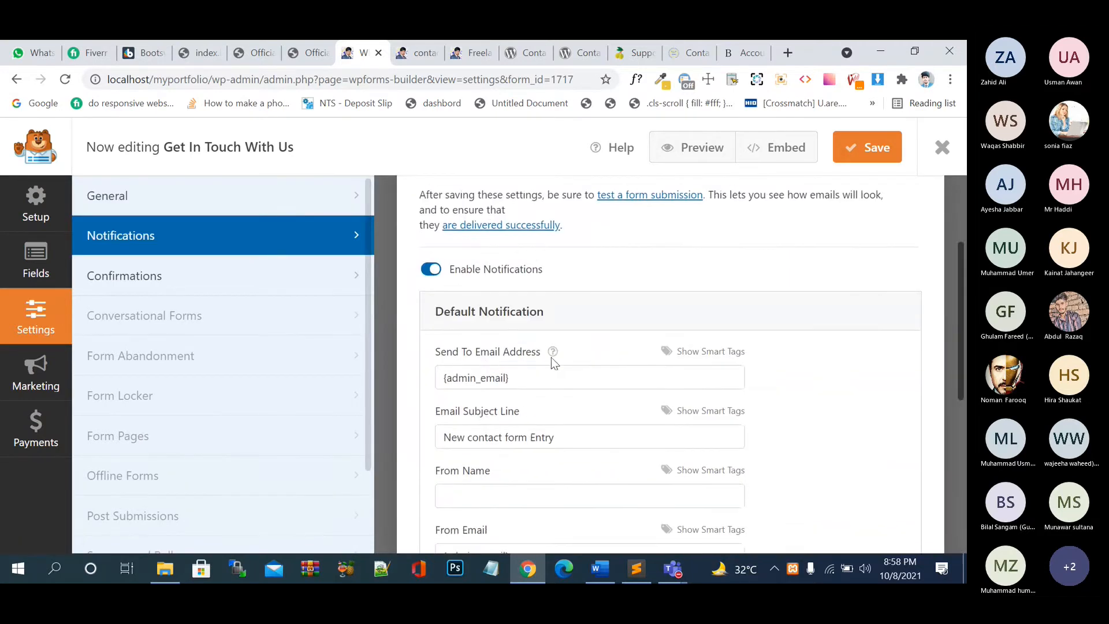
left_click(542, 382)
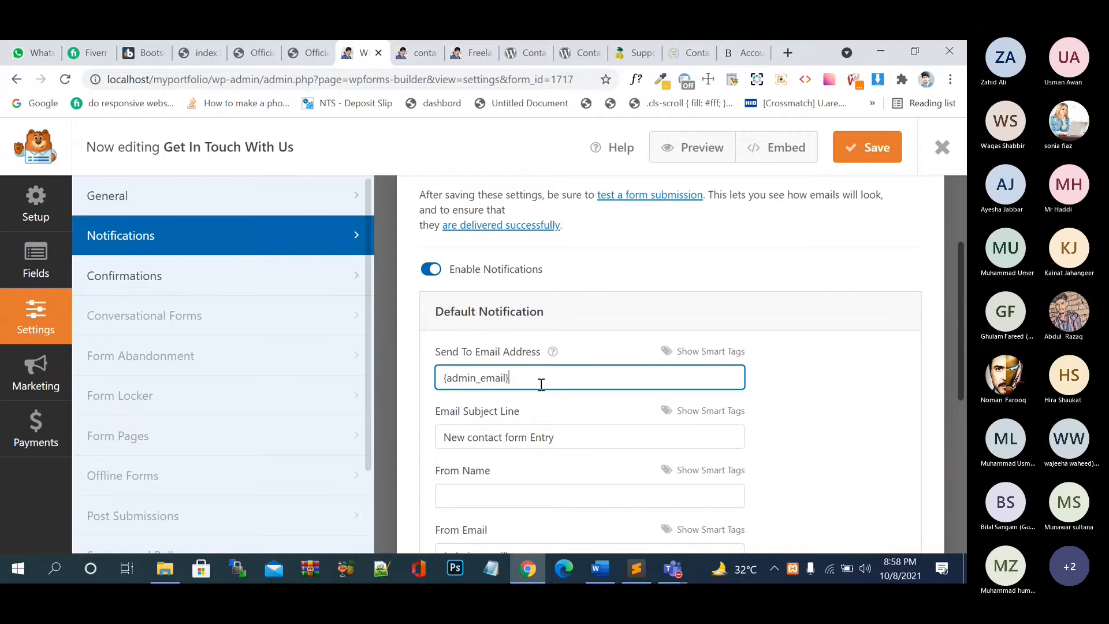
scroll(541, 384, "down", 1)
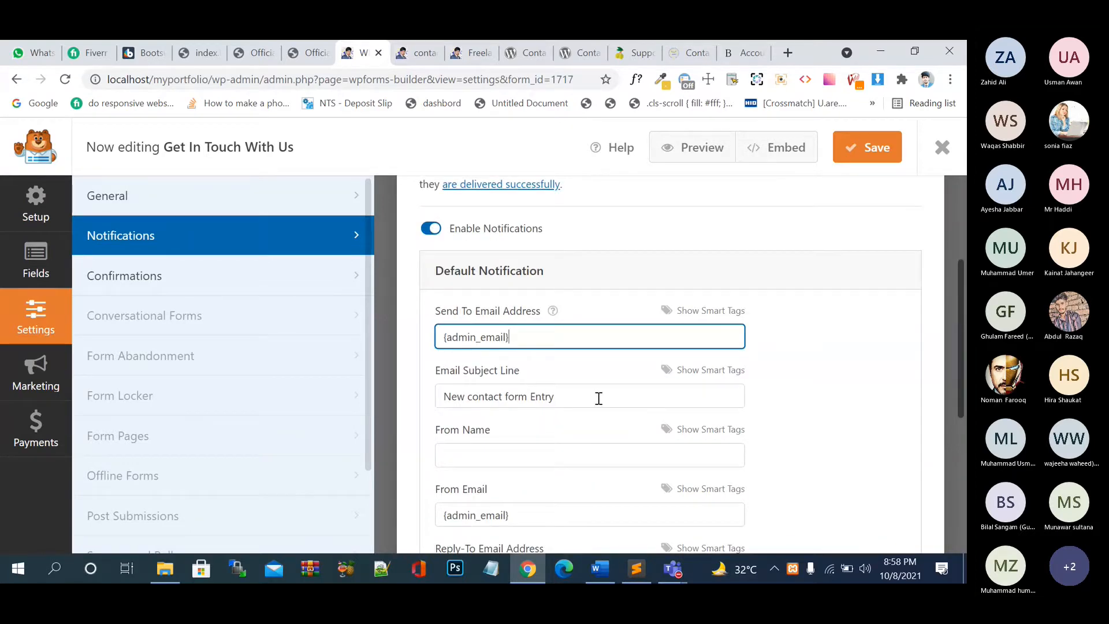
- Launch Gmail in a new tab from the Google apps grid, then go back to the WPForms builder tab
left_click(726, 54)
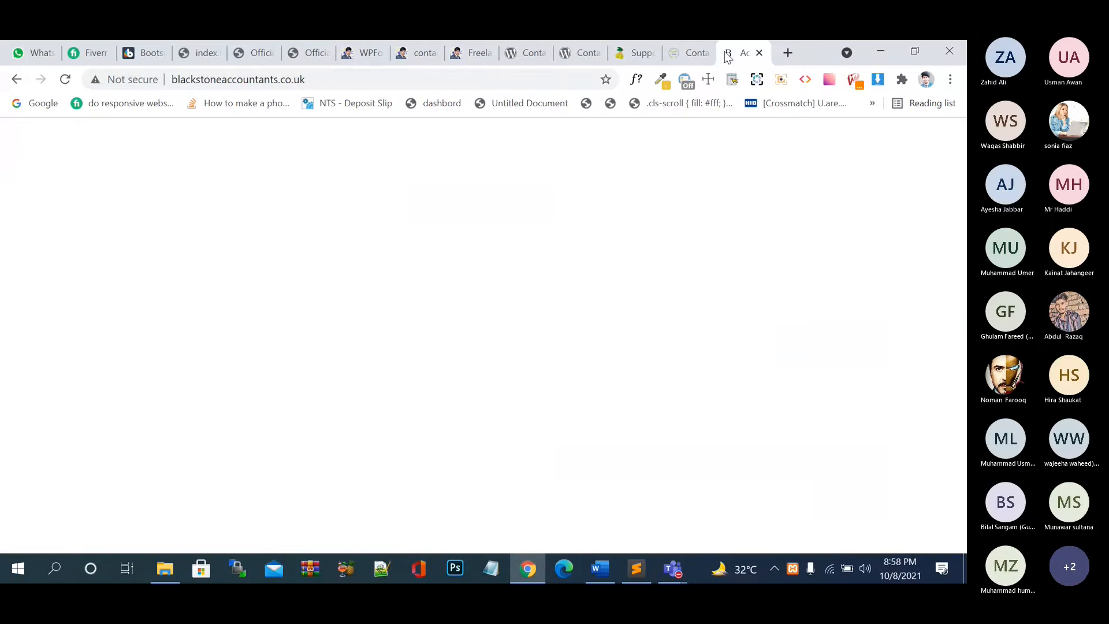
left_click(787, 52)
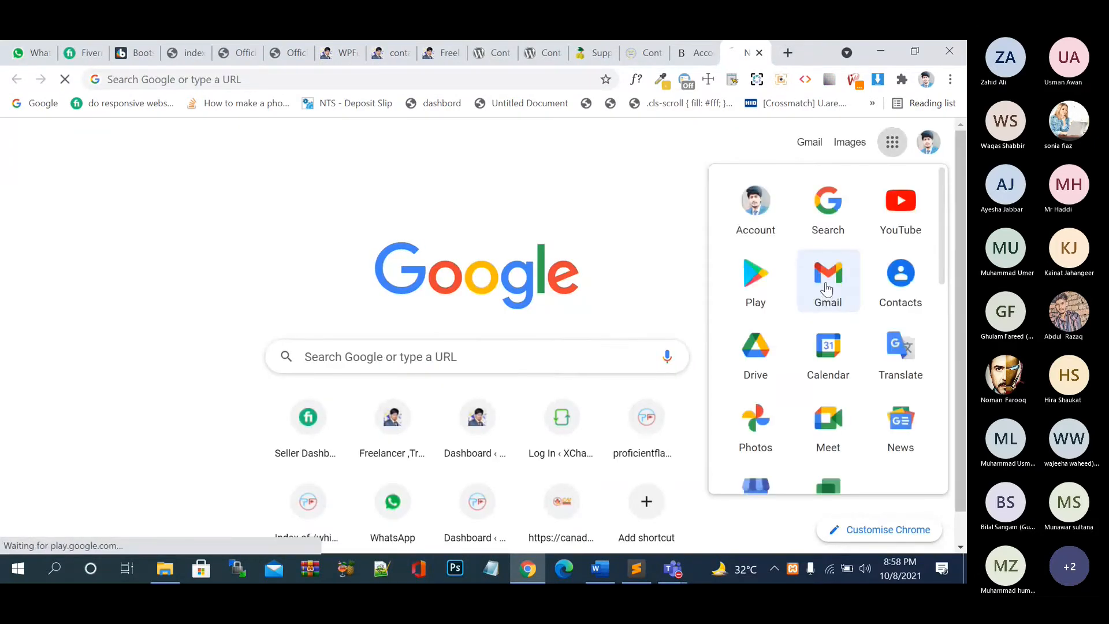
left_click(826, 286)
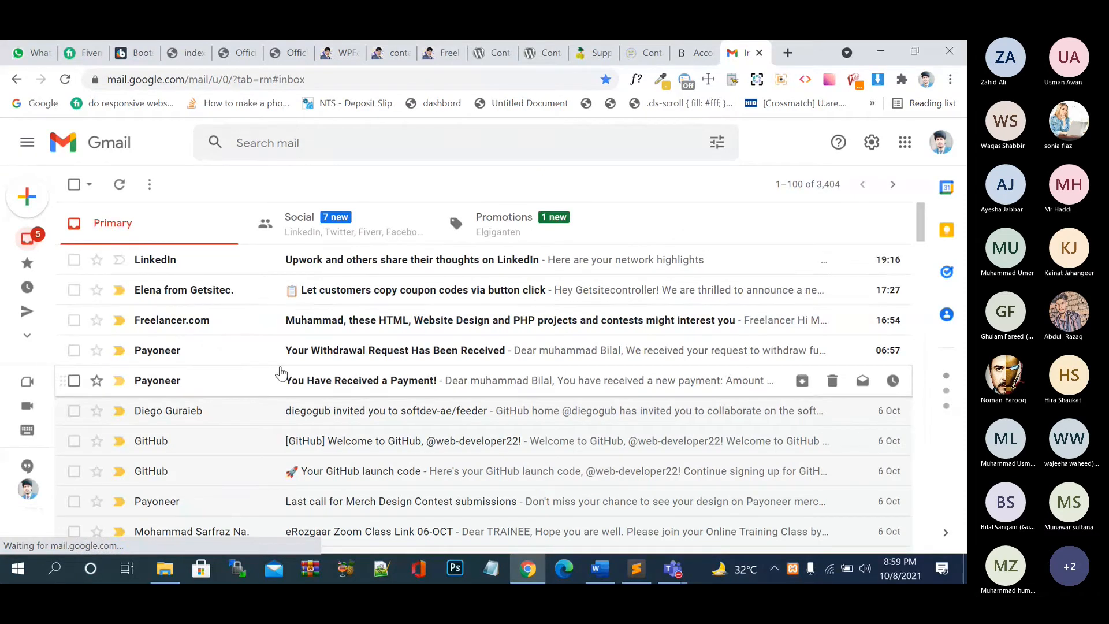
left_click(684, 57)
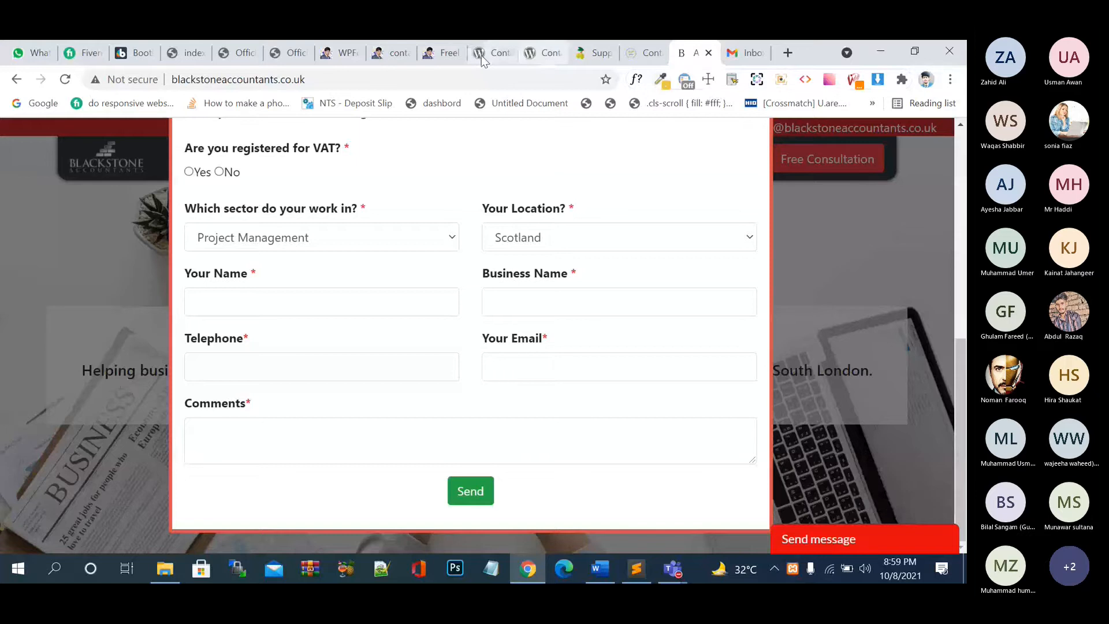
left_click(395, 55)
left_click(344, 55)
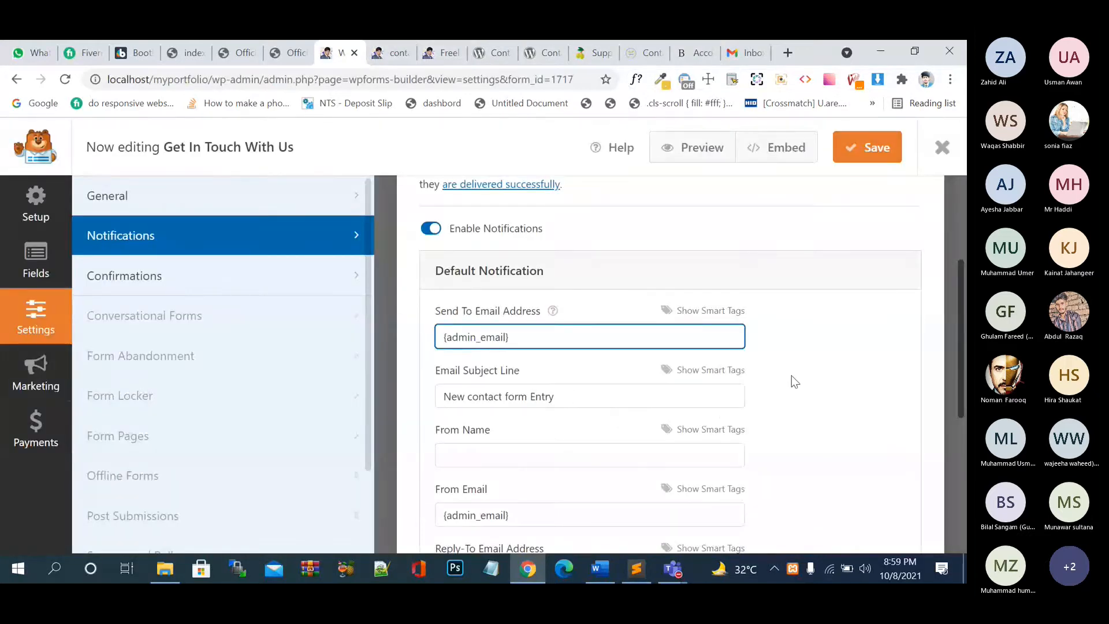
- Replace the Email Subject Line with 'New'
left_click_drag(641, 393, 407, 400)
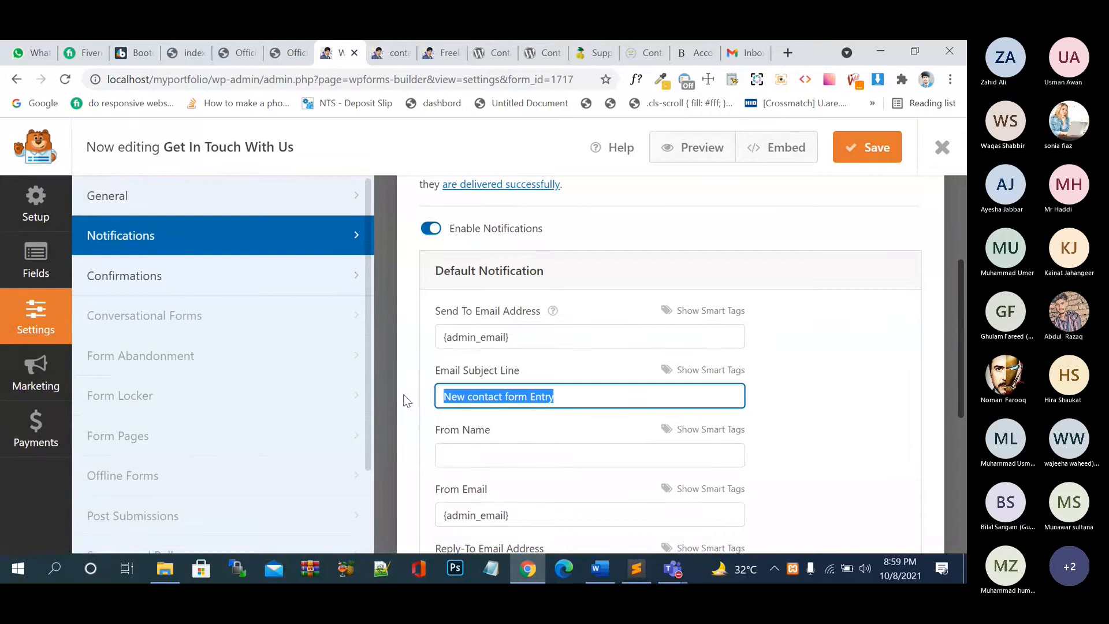
type("New ")
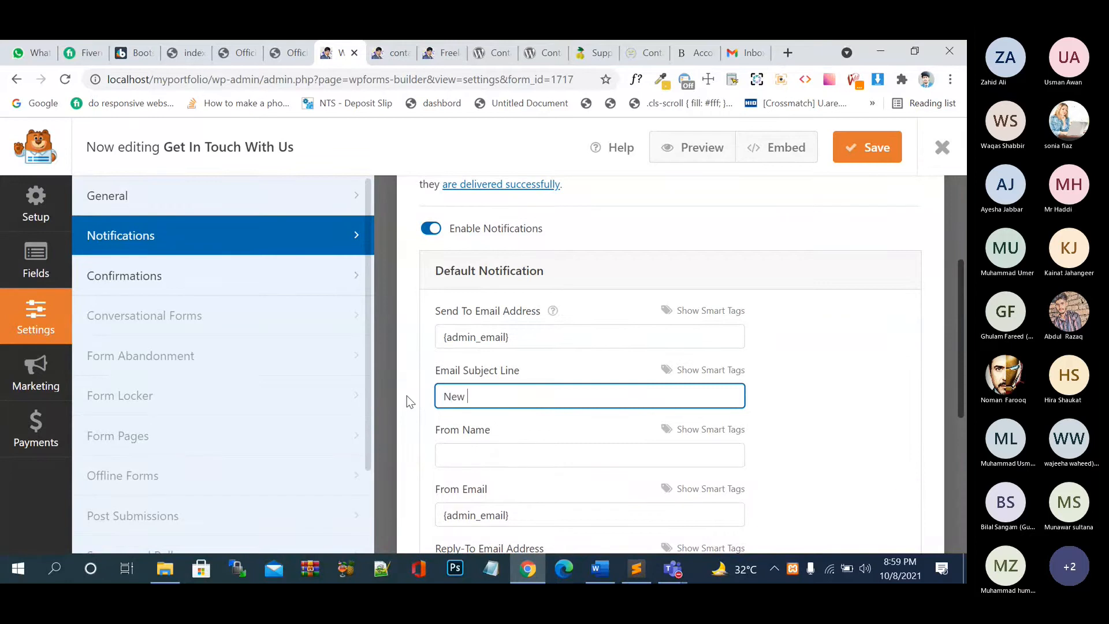
type("Ques")
key("BackSpace")
key("BackSpace")
key("BackSpace")
key("BackSpace")
- Review the From Name, From Email and Reply-To Email Address fields, leaving them unchanged
left_click(517, 456)
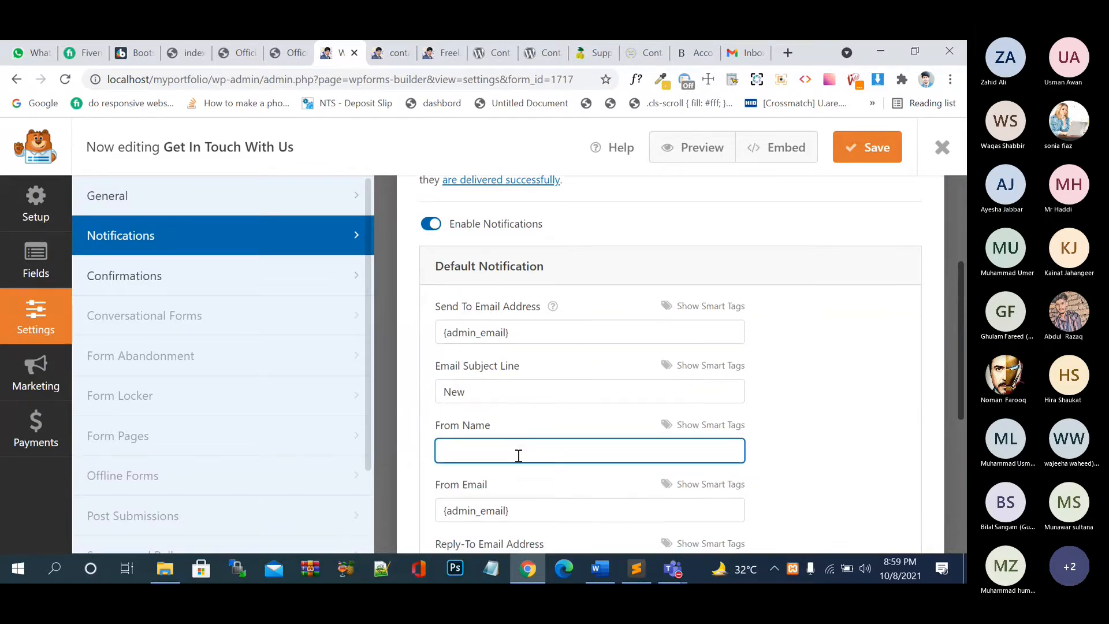
scroll(518, 456, "down", 2)
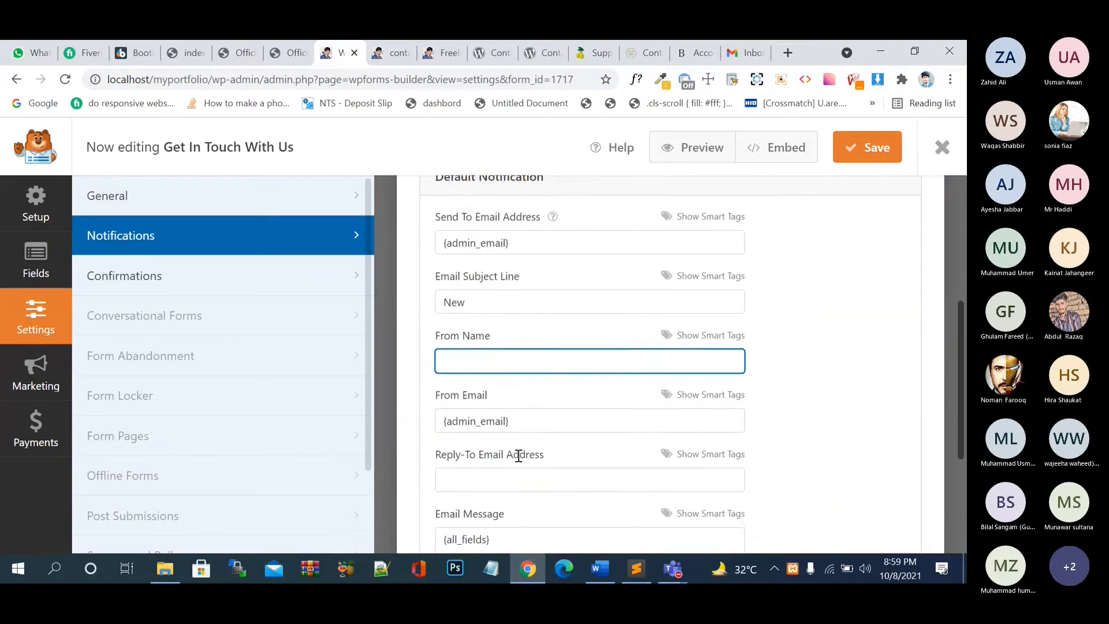
left_click(553, 409)
scroll(552, 409, "down", 2)
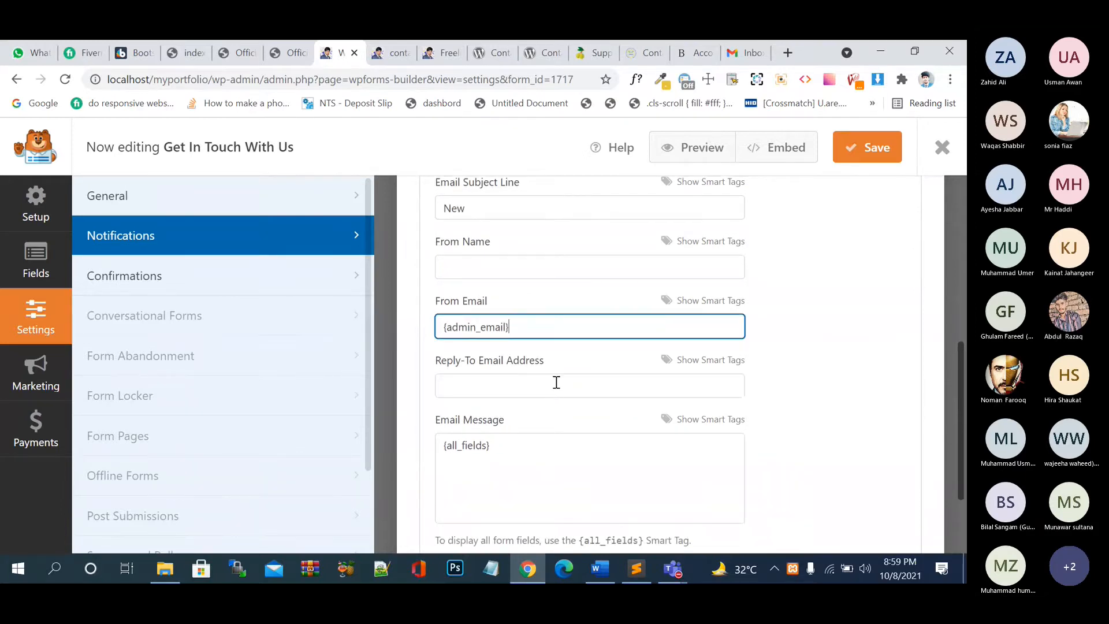
left_click(557, 381)
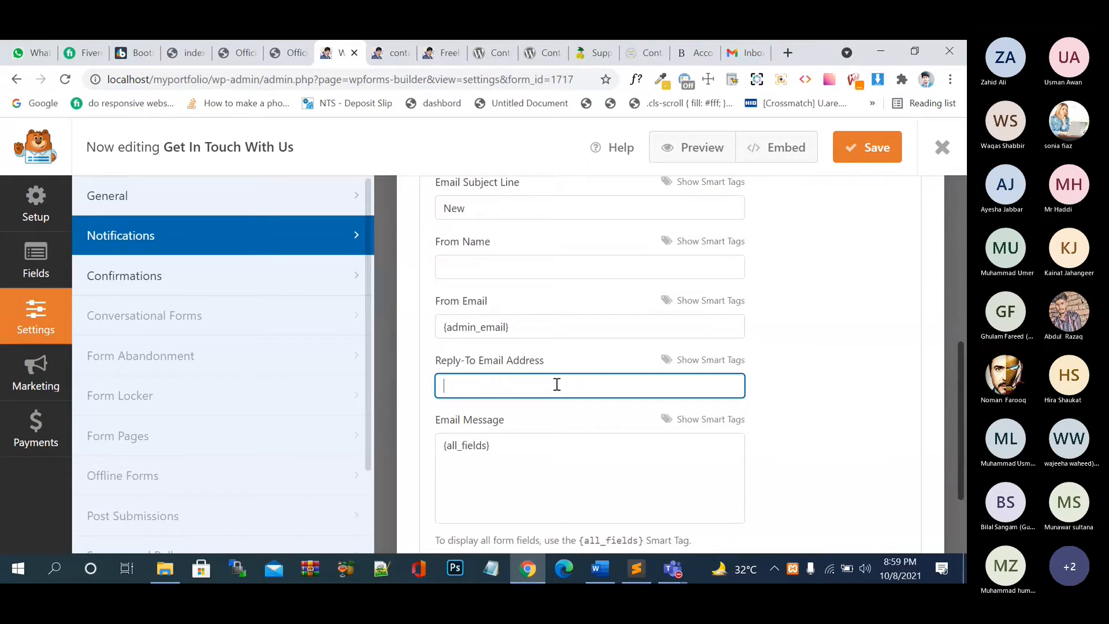
scroll(567, 465, "down", 2)
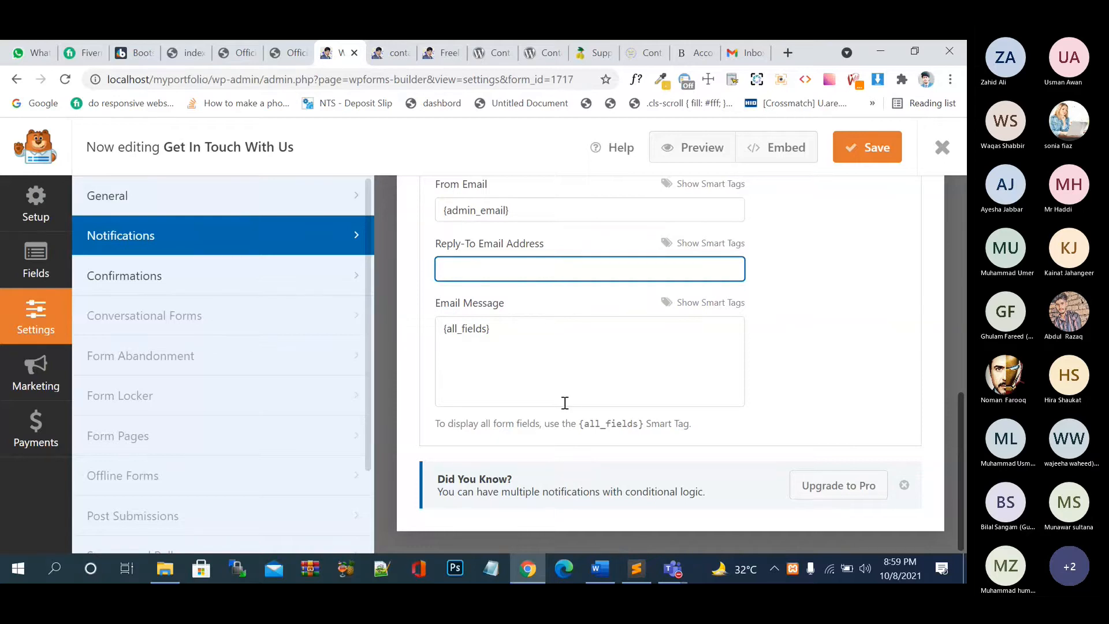
- In Confirmations, try the Show Page confirmation type with the Home page after submission
left_click(156, 276)
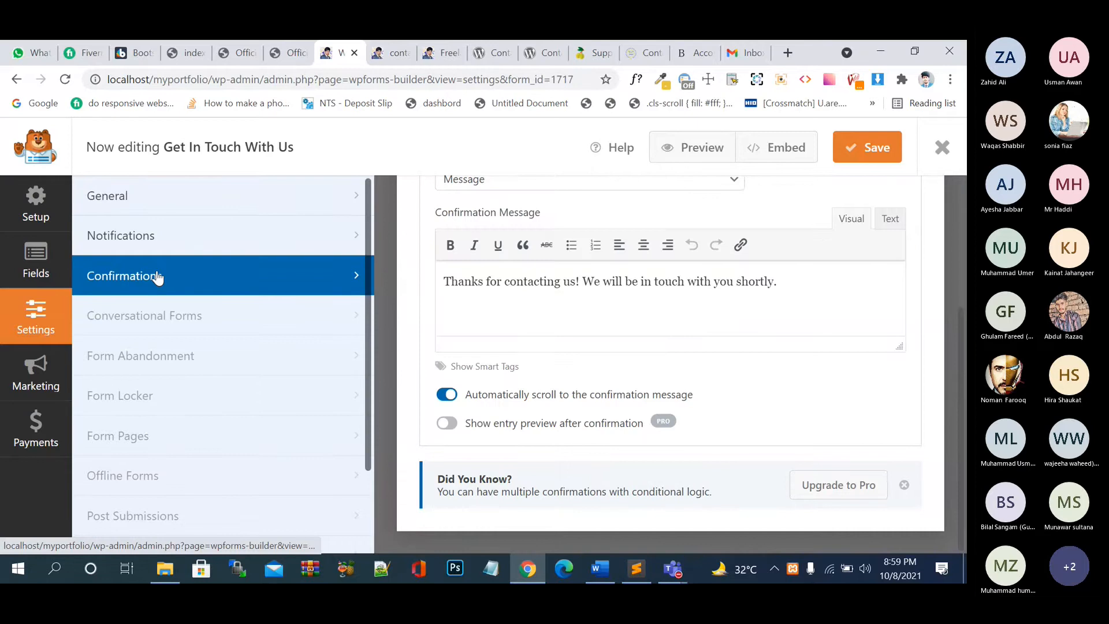
scroll(561, 338, "up", 4)
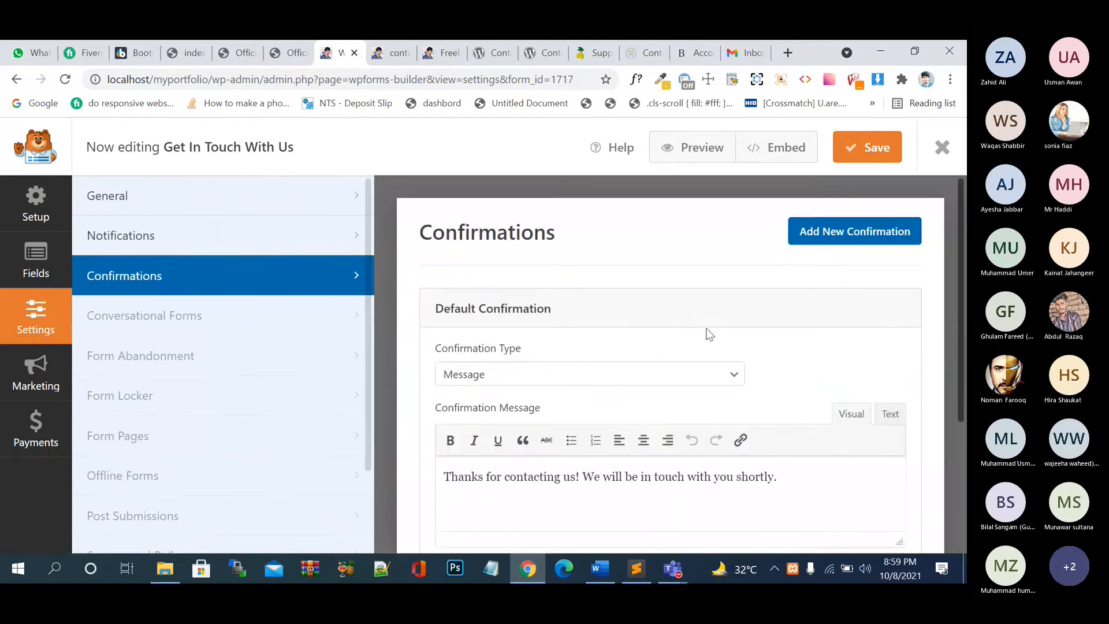
left_click(587, 385)
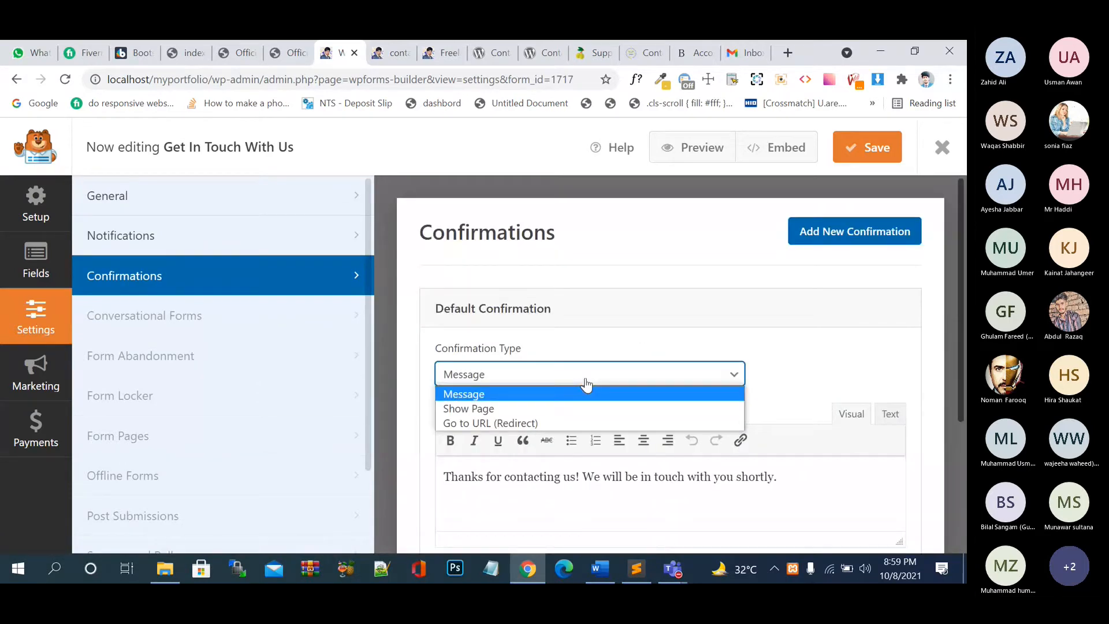
left_click(595, 382)
scroll(611, 368, "down", 3)
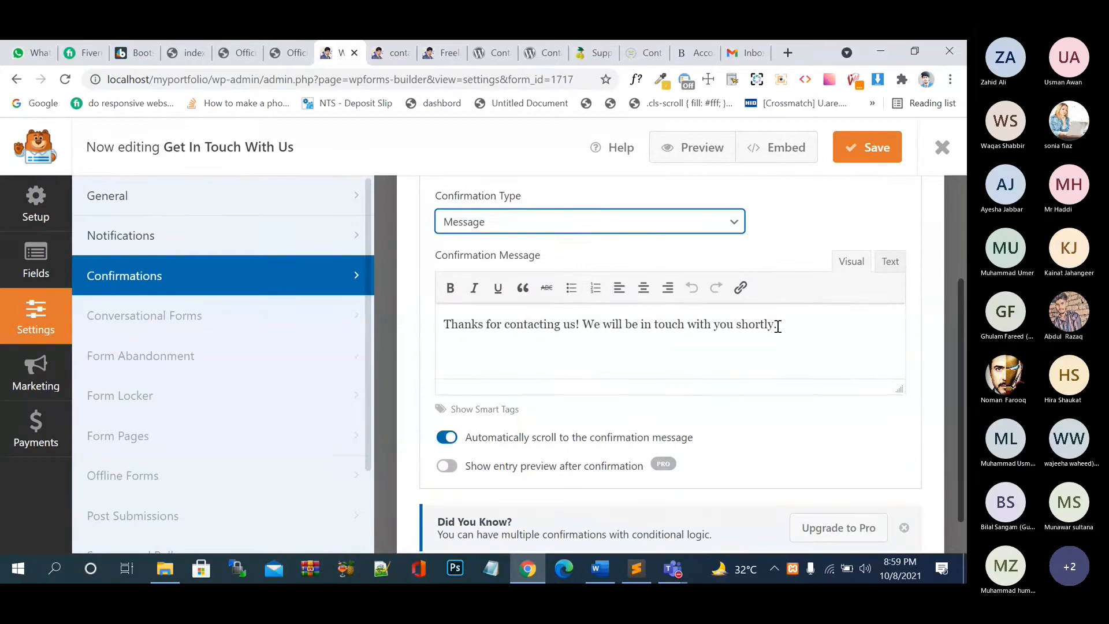
left_click(556, 229)
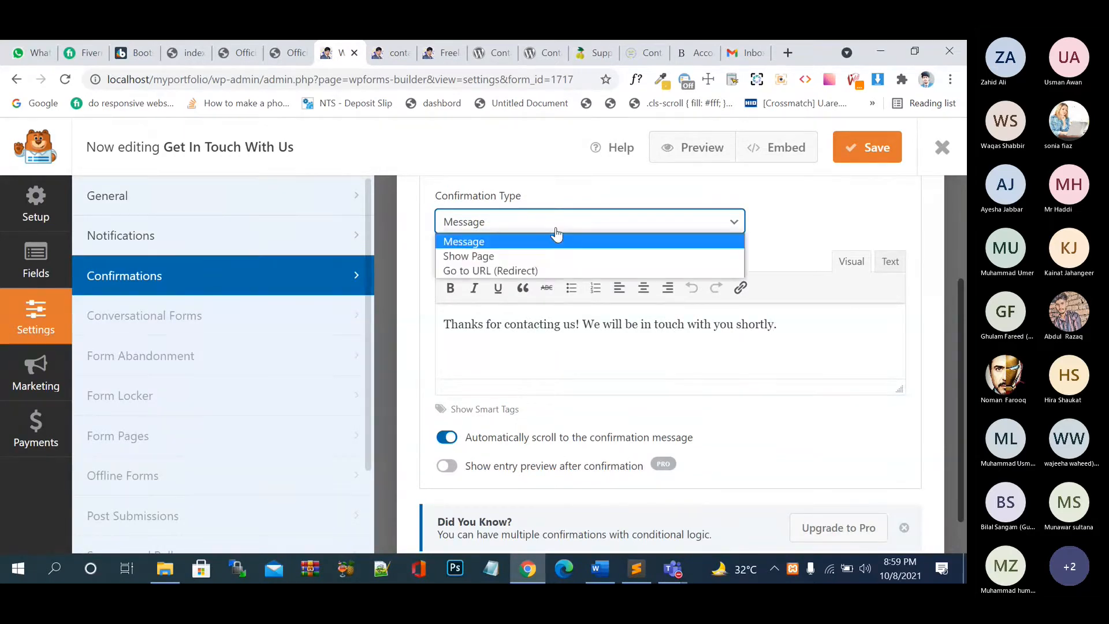
left_click(557, 256)
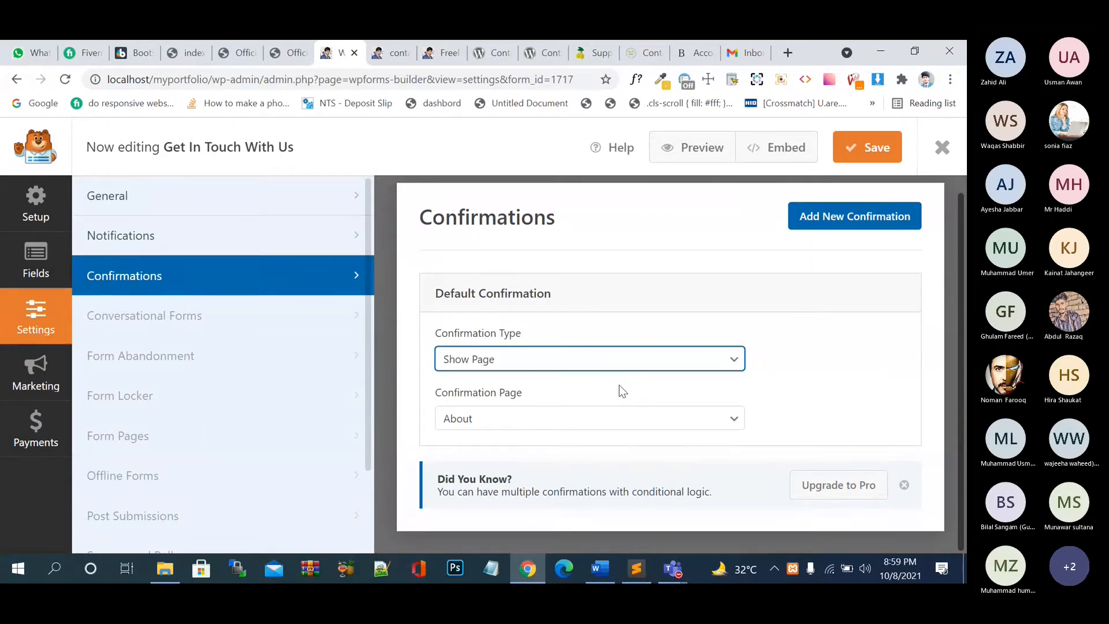
left_click(633, 421)
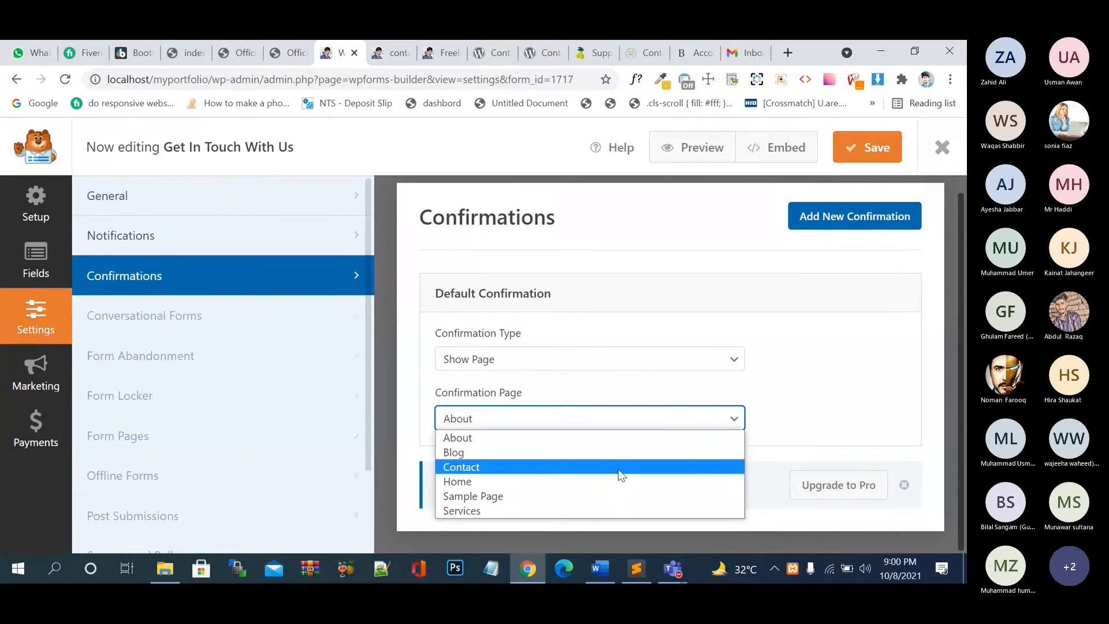
left_click(605, 481)
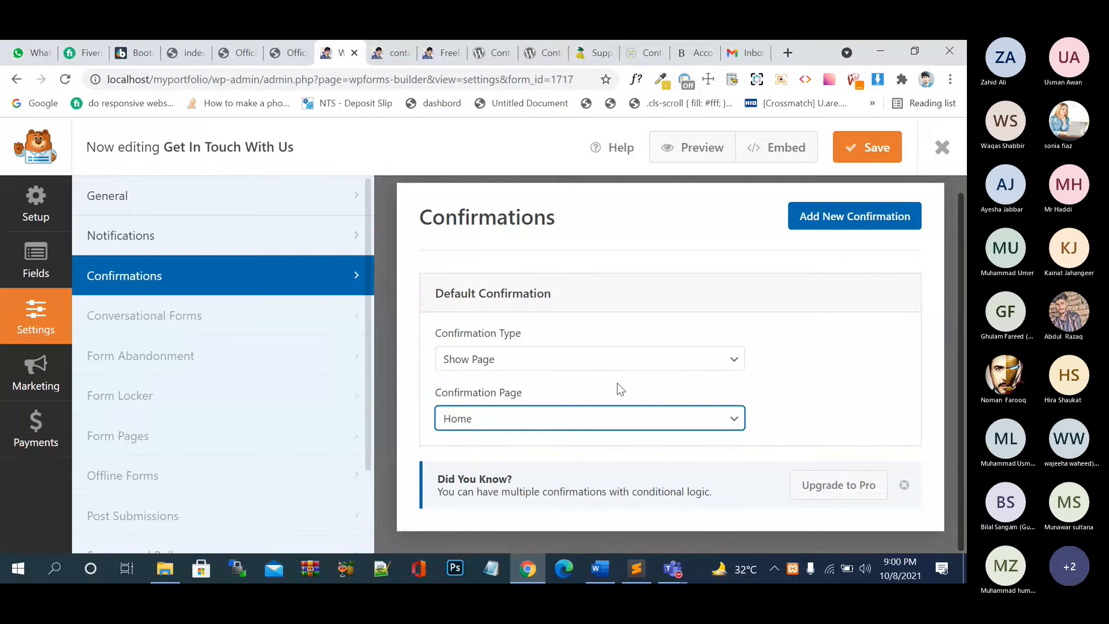
- Set Confirmation Type to Go to URL (Redirect) and start entering youtube in a new tab
left_click(613, 363)
left_click(604, 408)
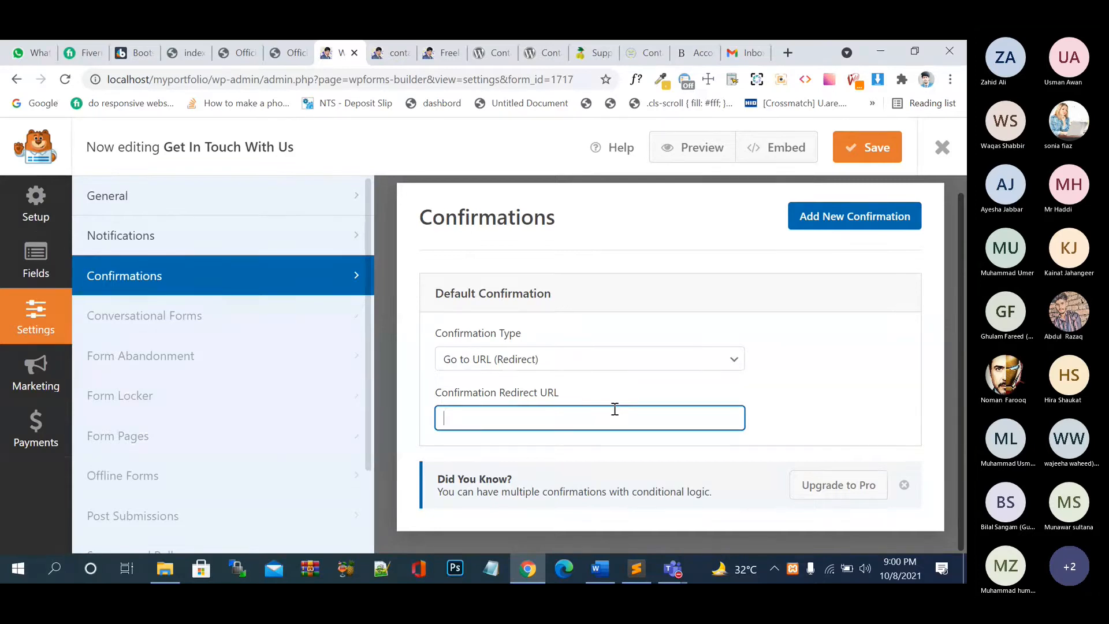
left_click(595, 365)
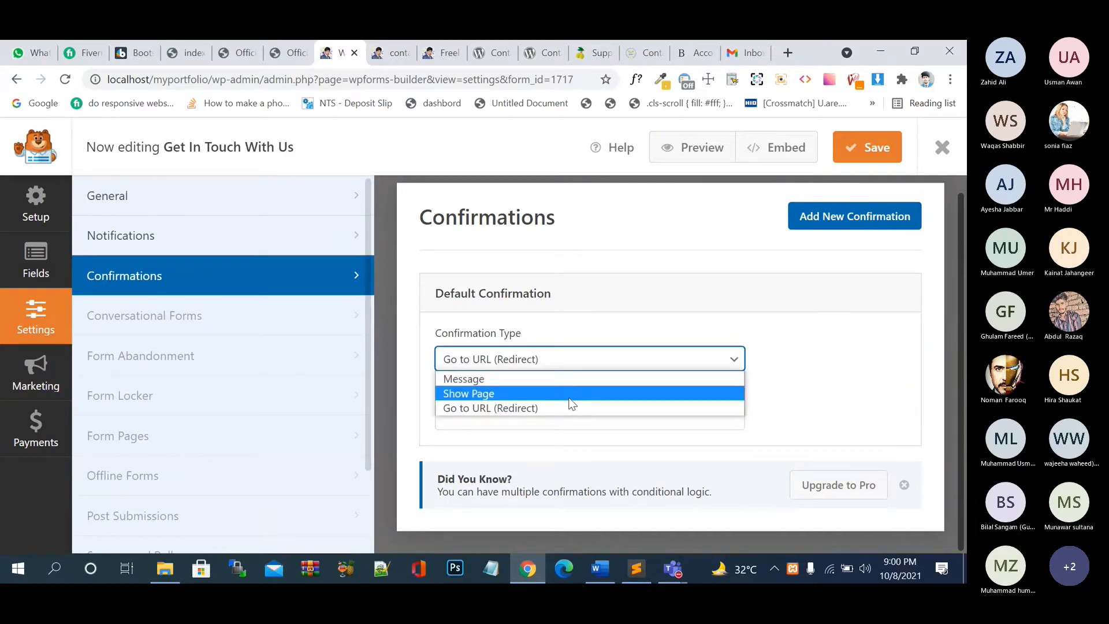
left_click(566, 409)
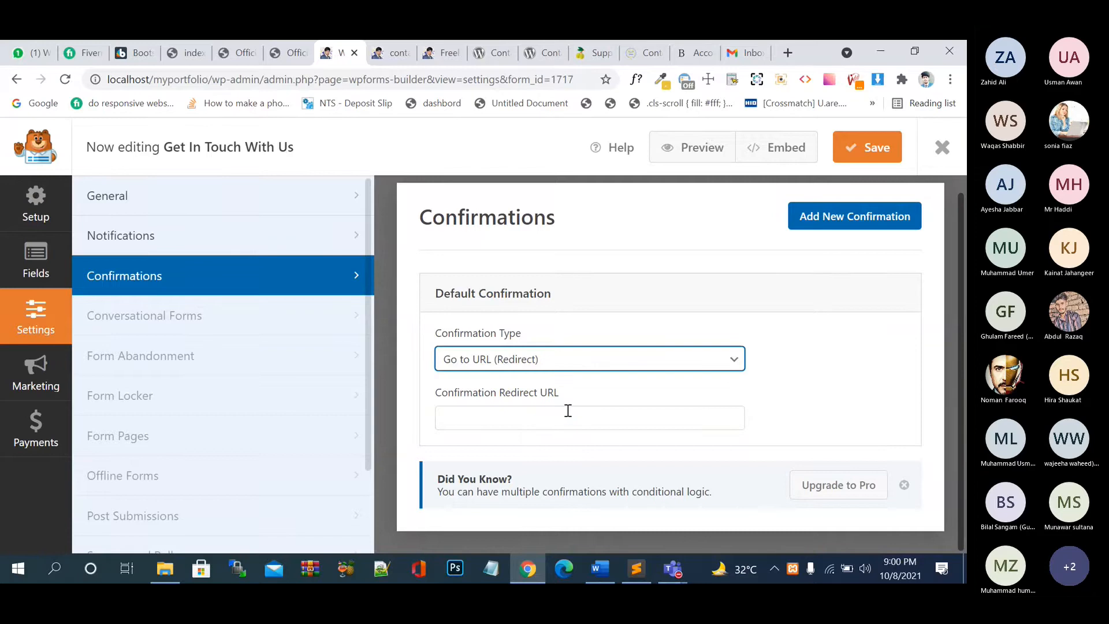
left_click(789, 50)
type("youtube.com")
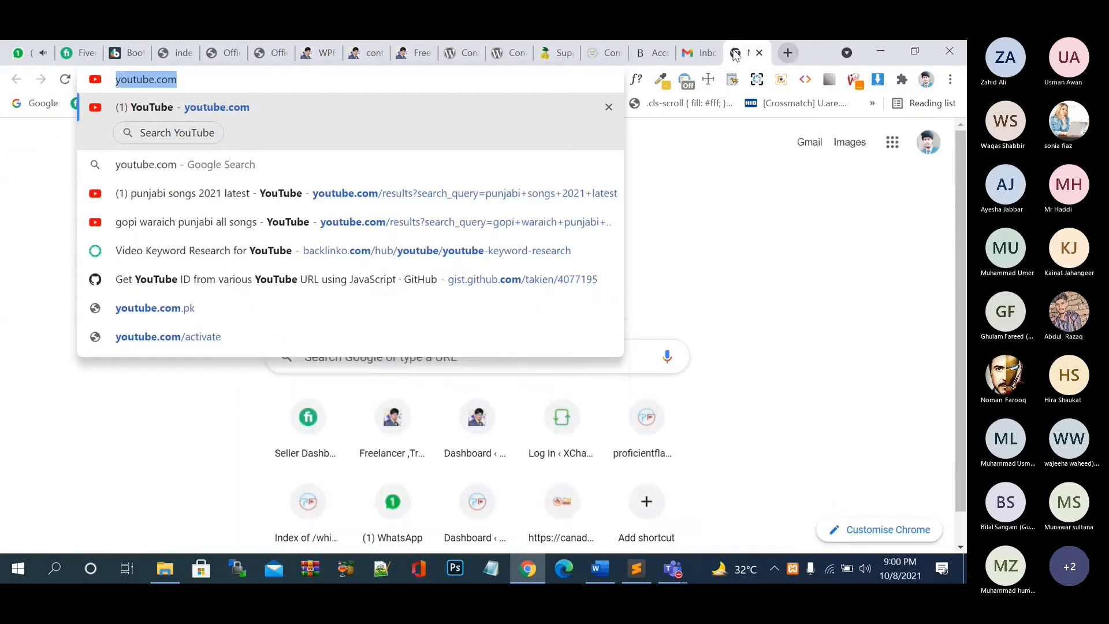
left_click(364, 52)
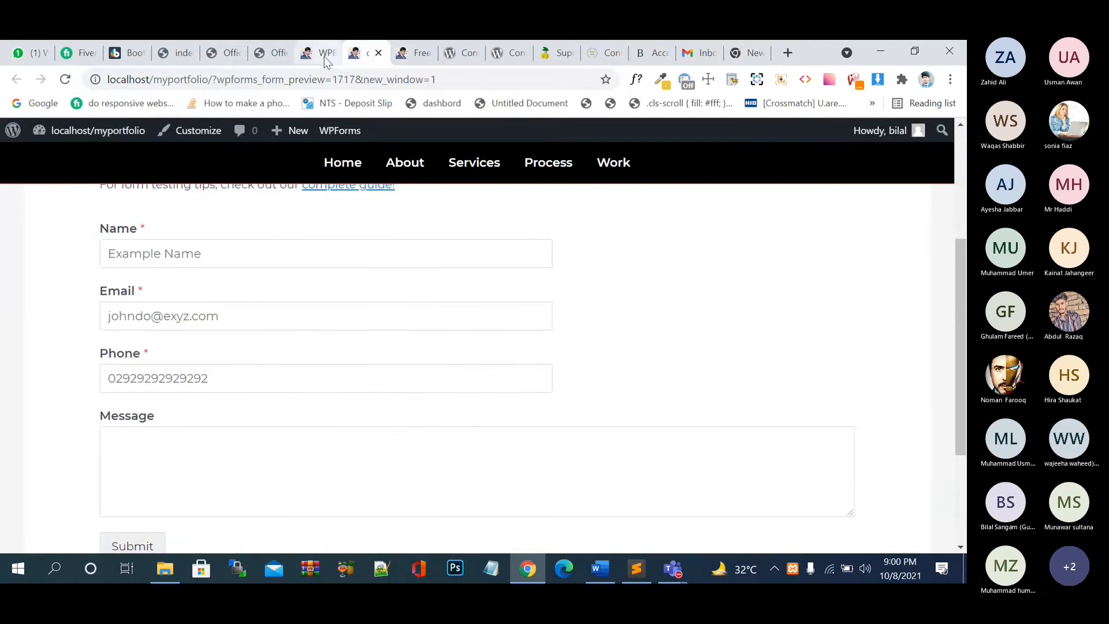
left_click(324, 53)
left_click(527, 411)
type("https://www.youtube.com/")
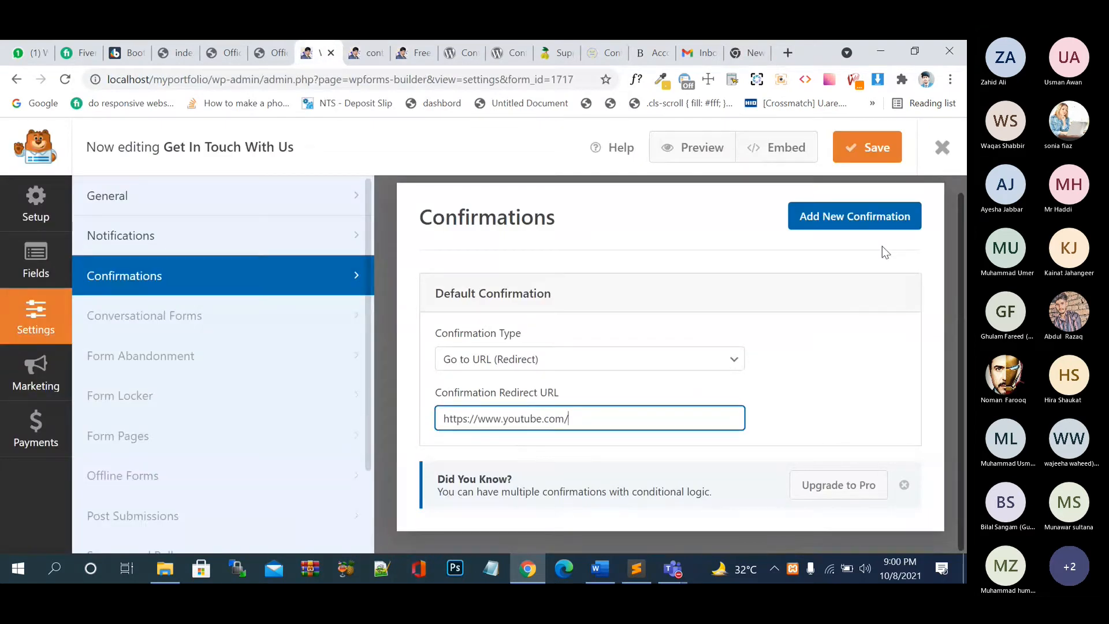
left_click(868, 219)
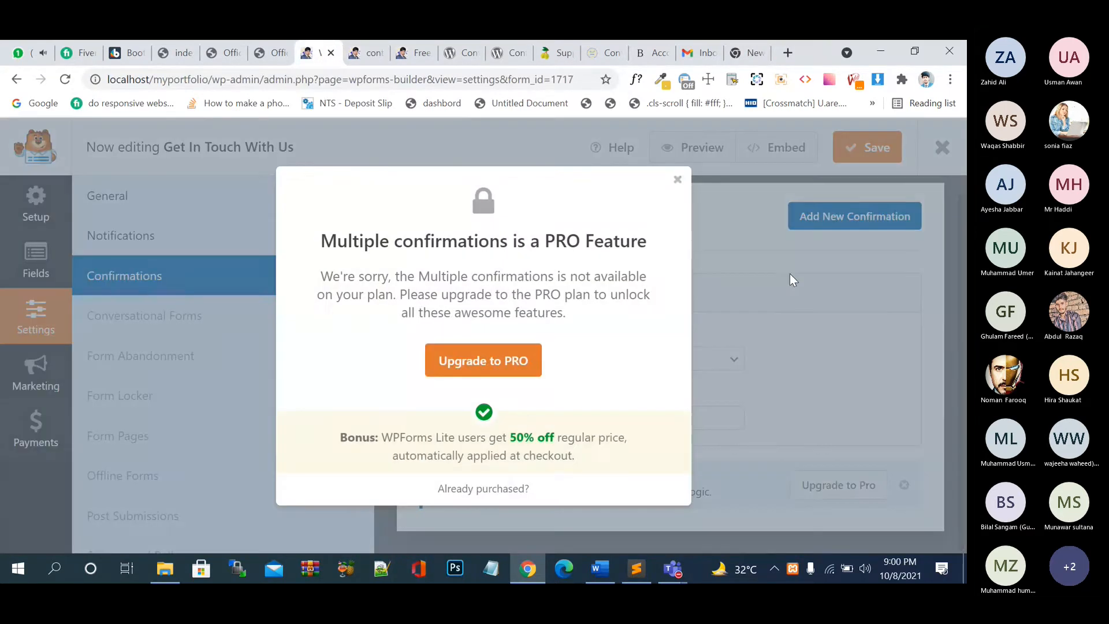
left_click(673, 183)
scroll(622, 408, "up", 1)
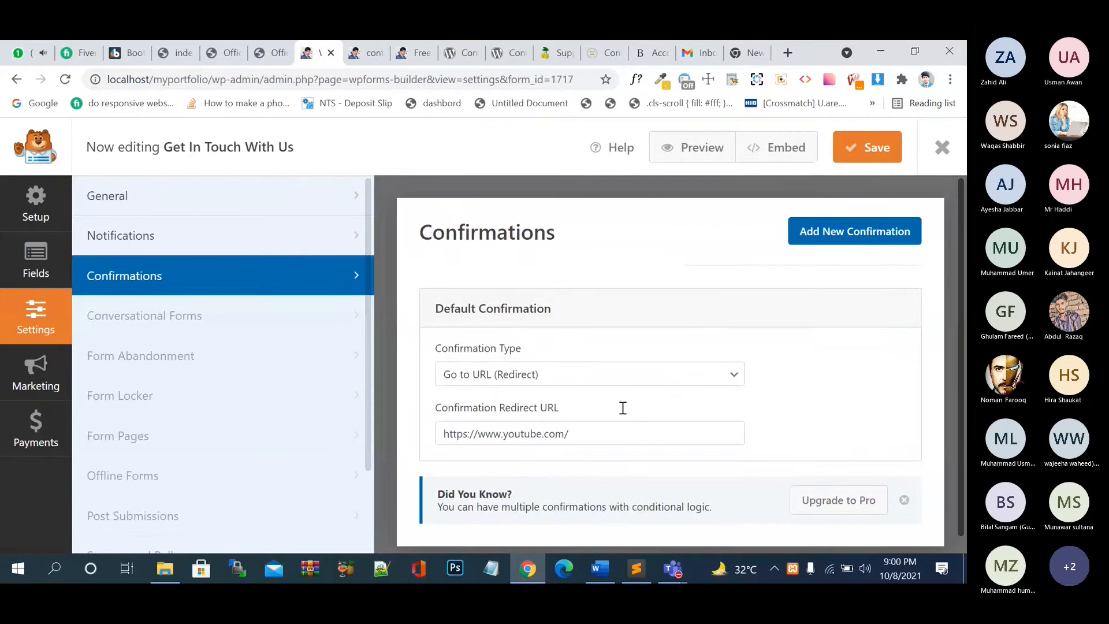
left_click(861, 149)
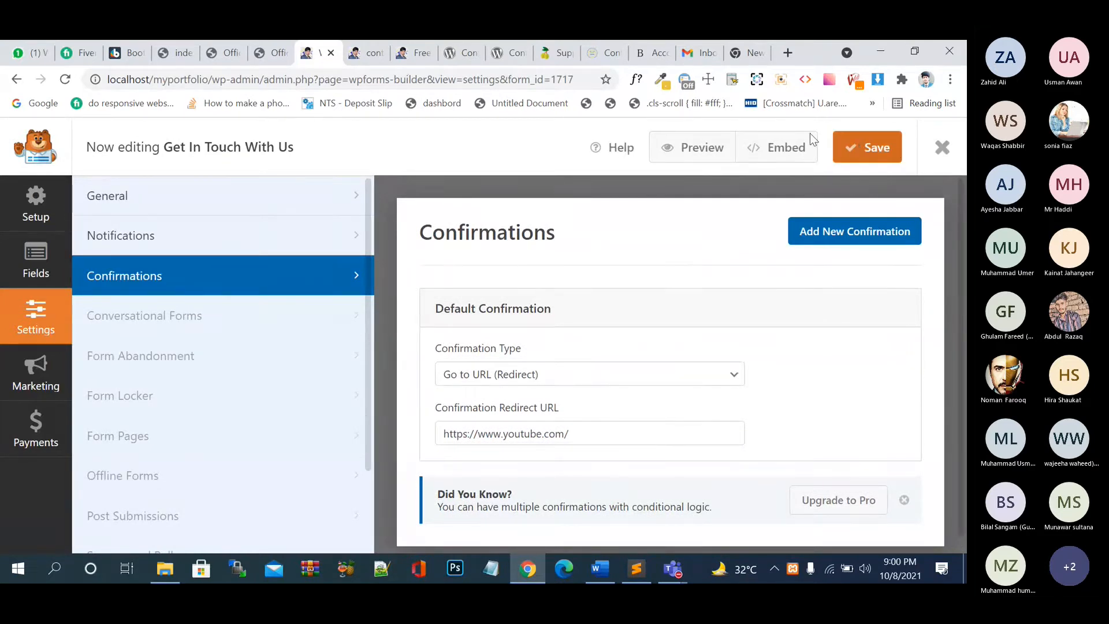
left_click(414, 53)
- Reload the portfolio home page, confirming the resubmission prompt, after a brief check of other windows
left_click(66, 80)
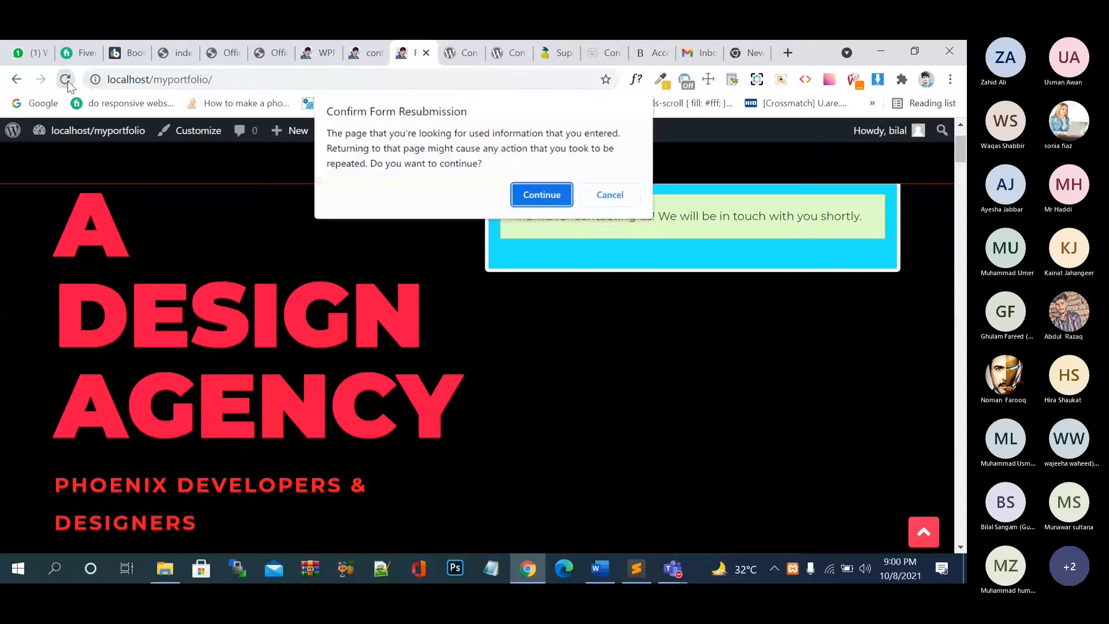
left_click(546, 200)
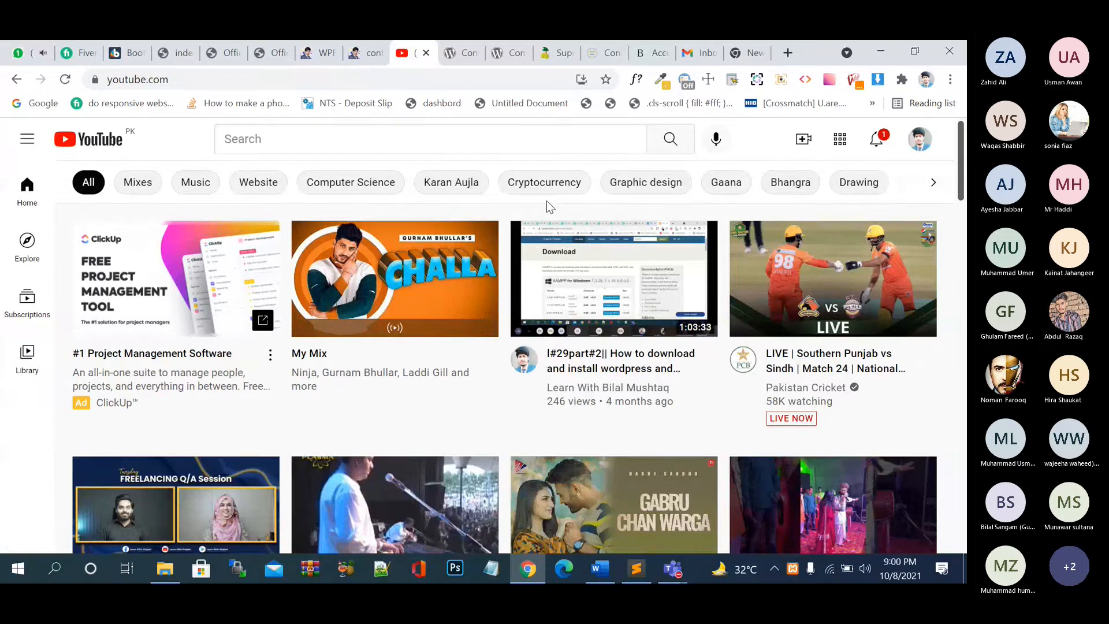
left_click(676, 571)
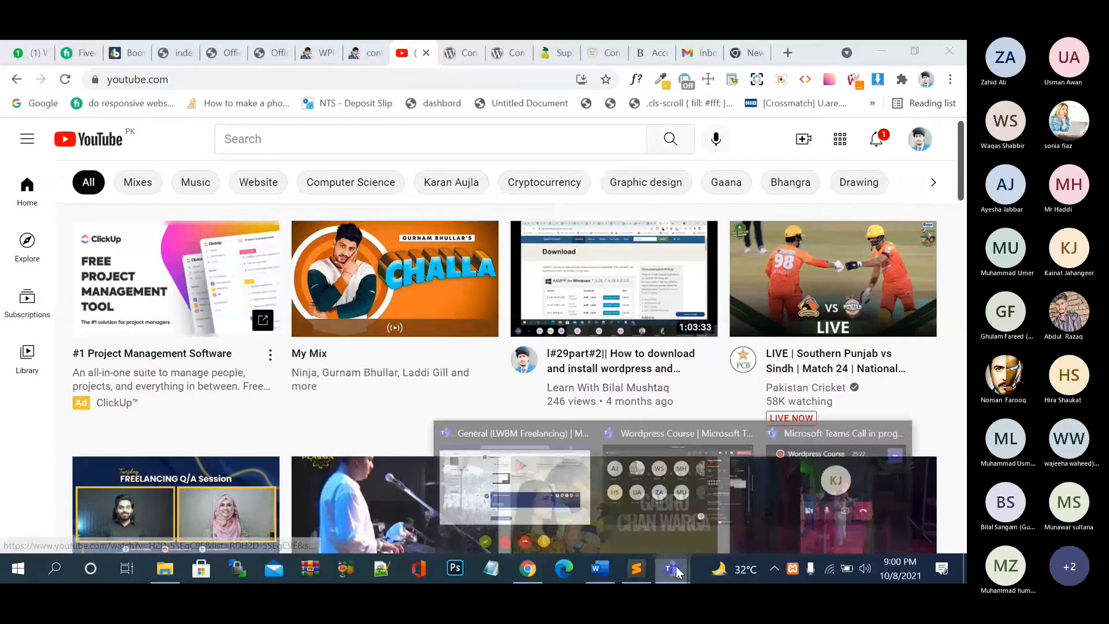
left_click(698, 481)
left_click(827, 93)
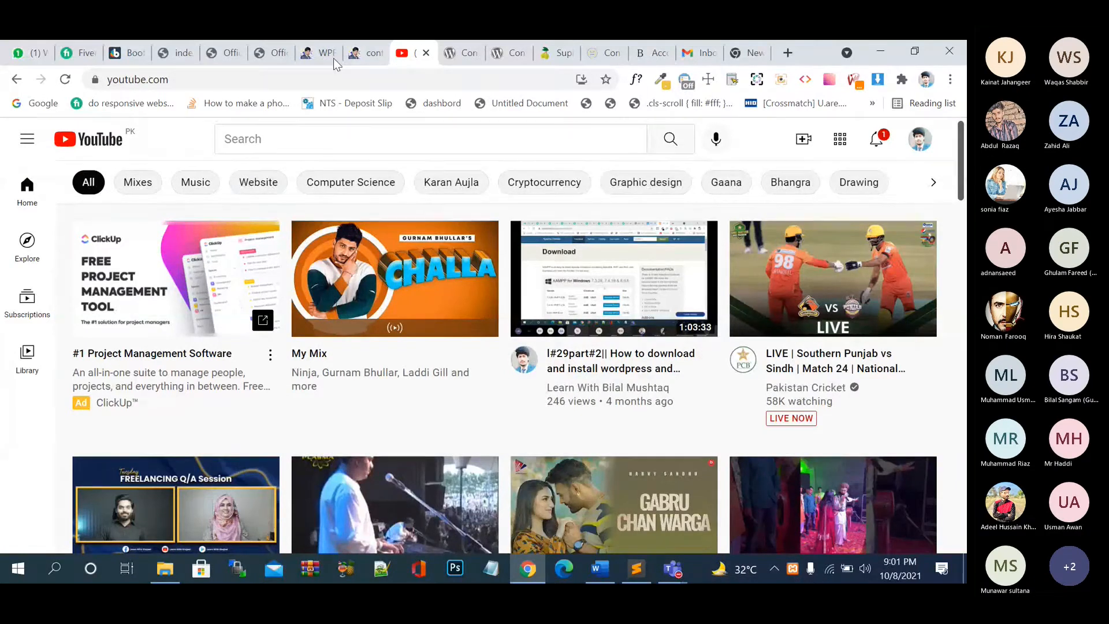
left_click(315, 54)
key("ctrl+Tab")
key("ctrl+Tab")
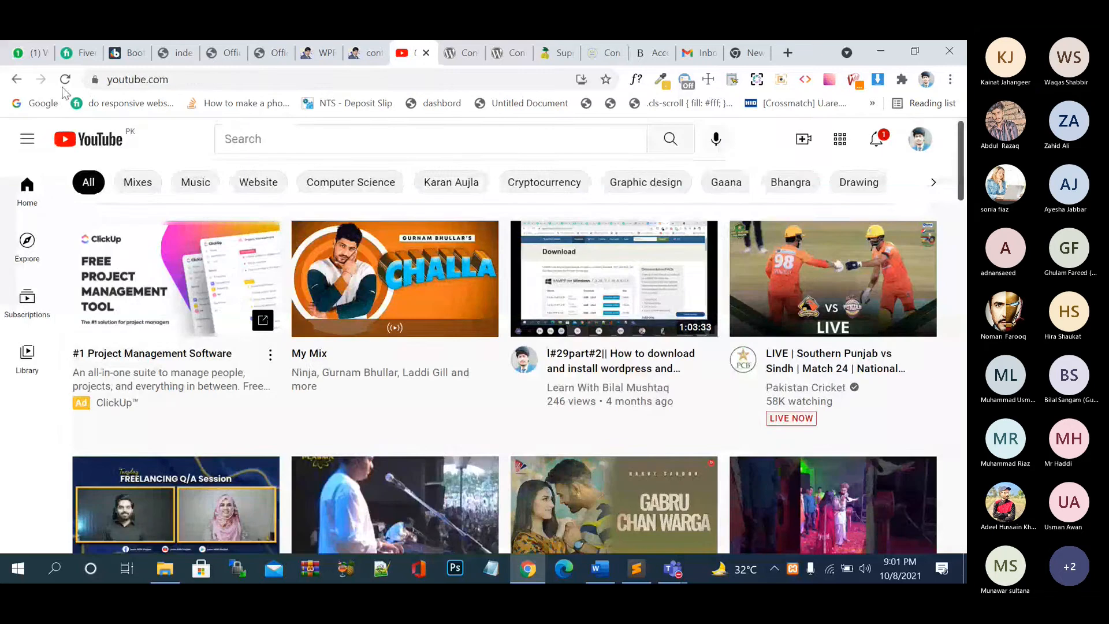
left_click(17, 80)
left_click(216, 80)
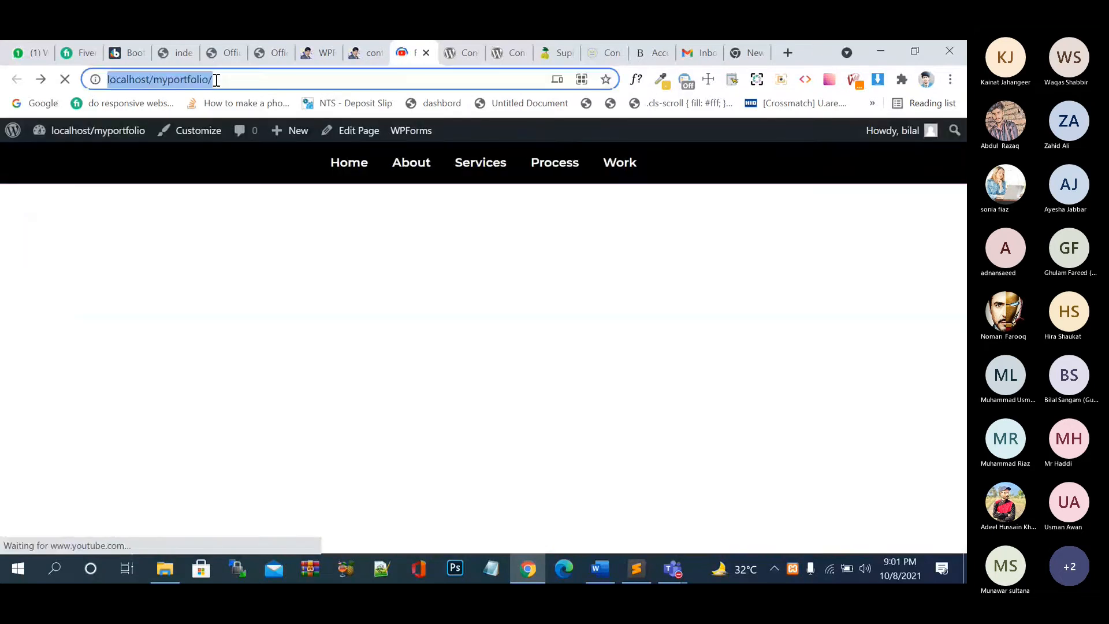
key("Return")
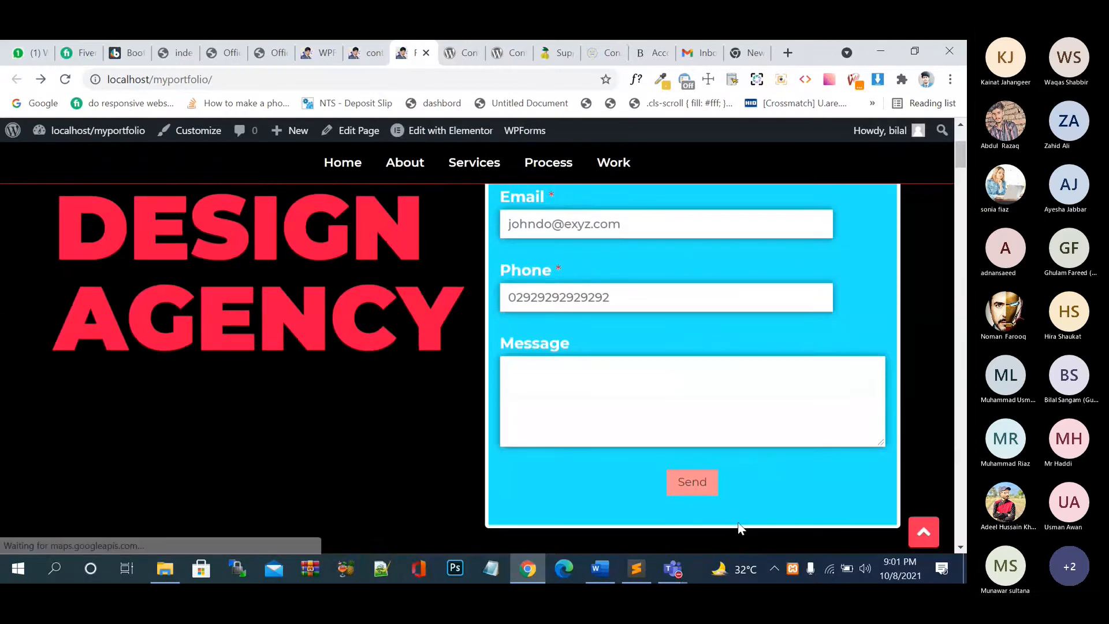
- Submit a test entry with name, email, a test phone number and message, then come back from YouTube
left_click(692, 483)
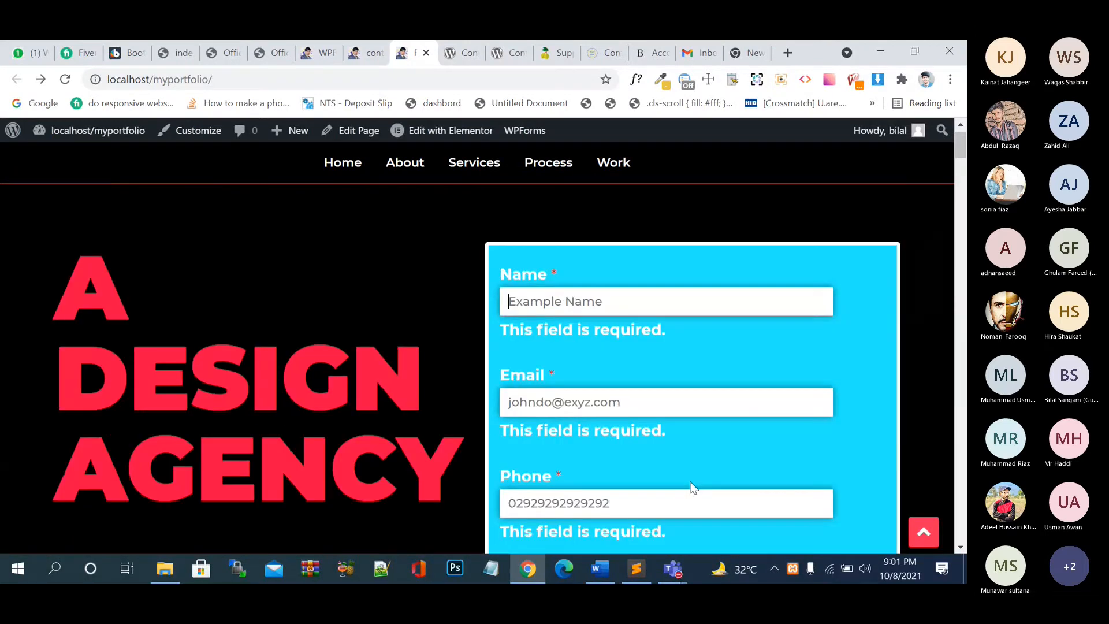
type("test")
key("Tab")
type("test")
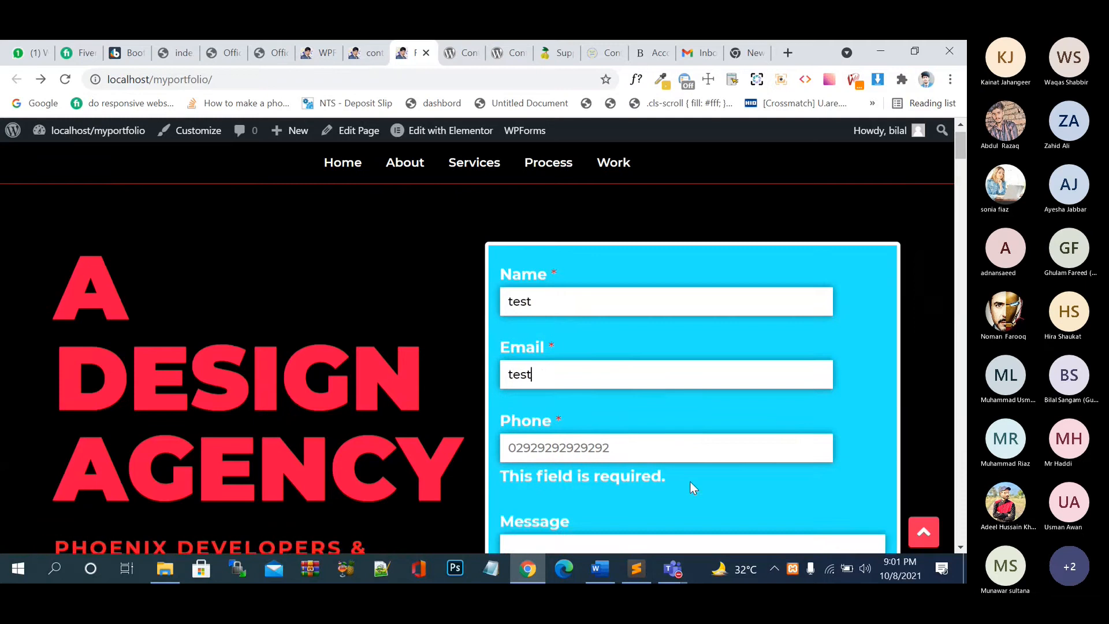
type("@tet")
key("Tab")
type("9393939")
key("Tab")
type("tee nd ")
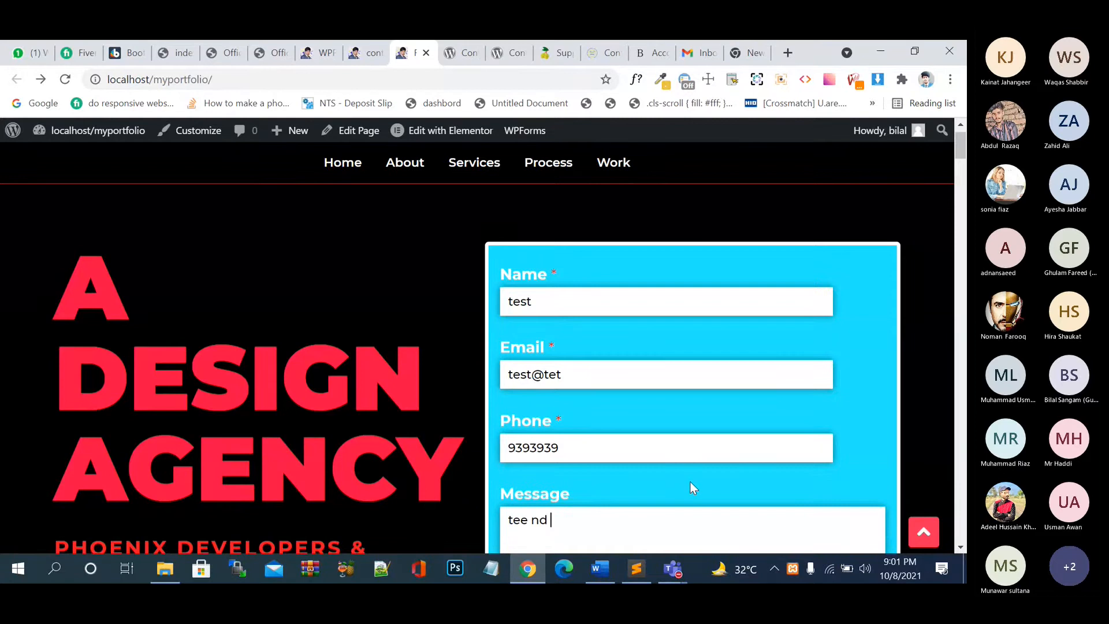
type("d dn dnd d")
scroll(690, 482, "down", 1)
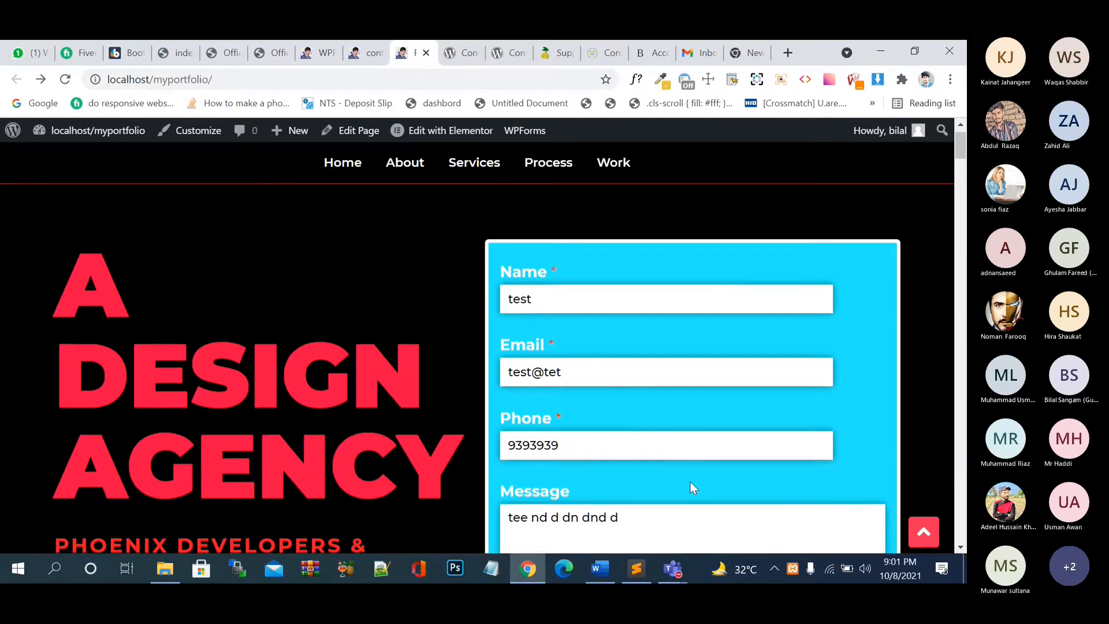
scroll(693, 489, "down", 4)
left_click(706, 393)
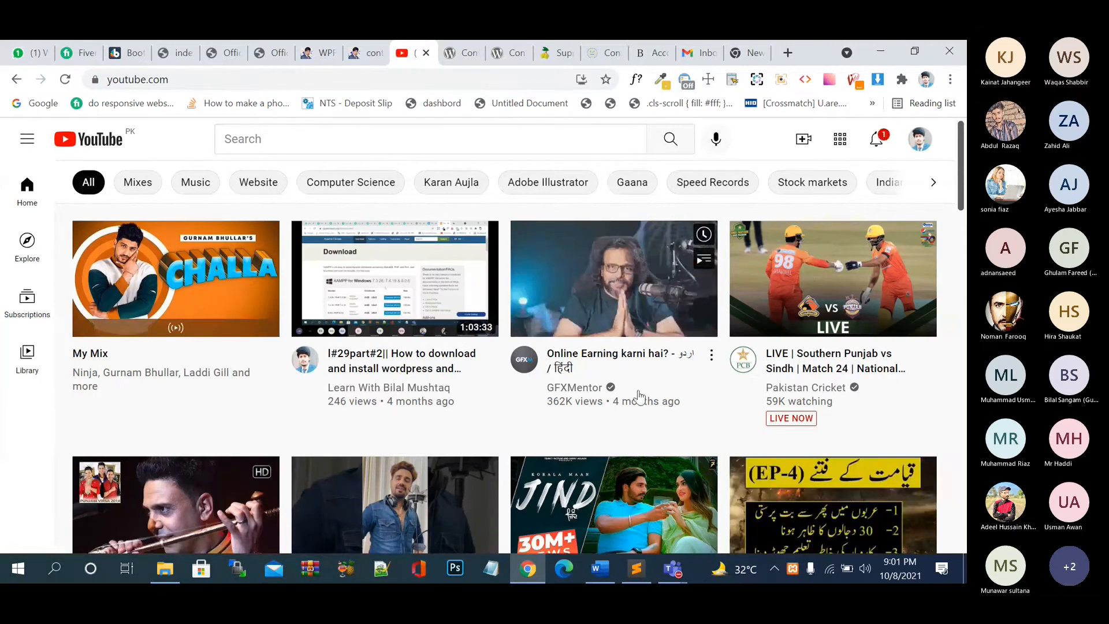
left_click(15, 81)
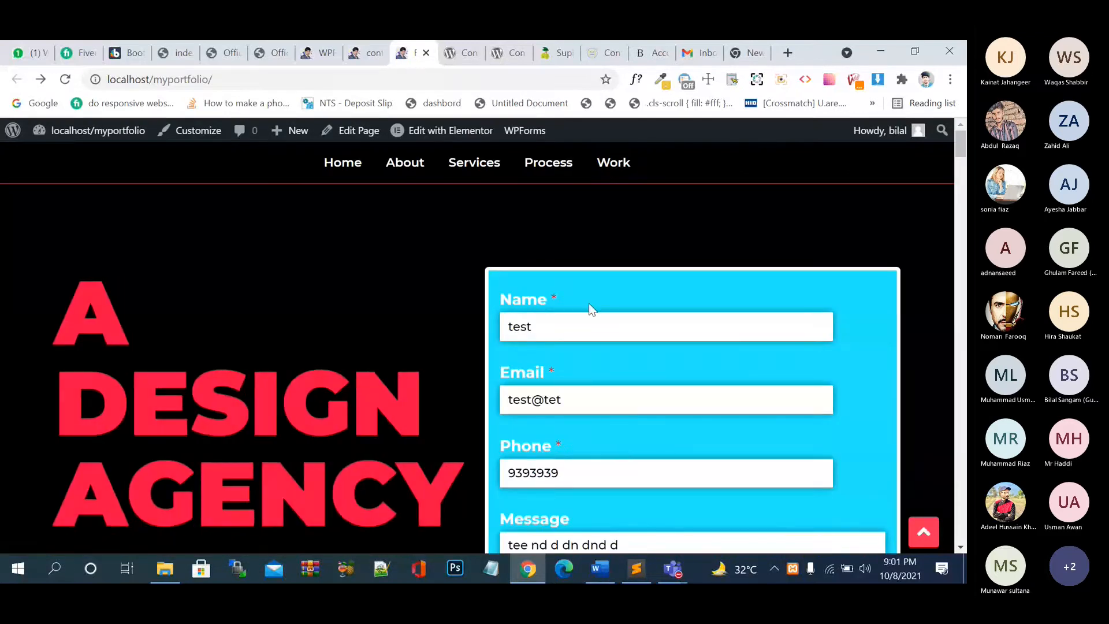
- Change Confirmation Type back to Message with its thank-you text, then go to the Setup page
left_click(319, 53)
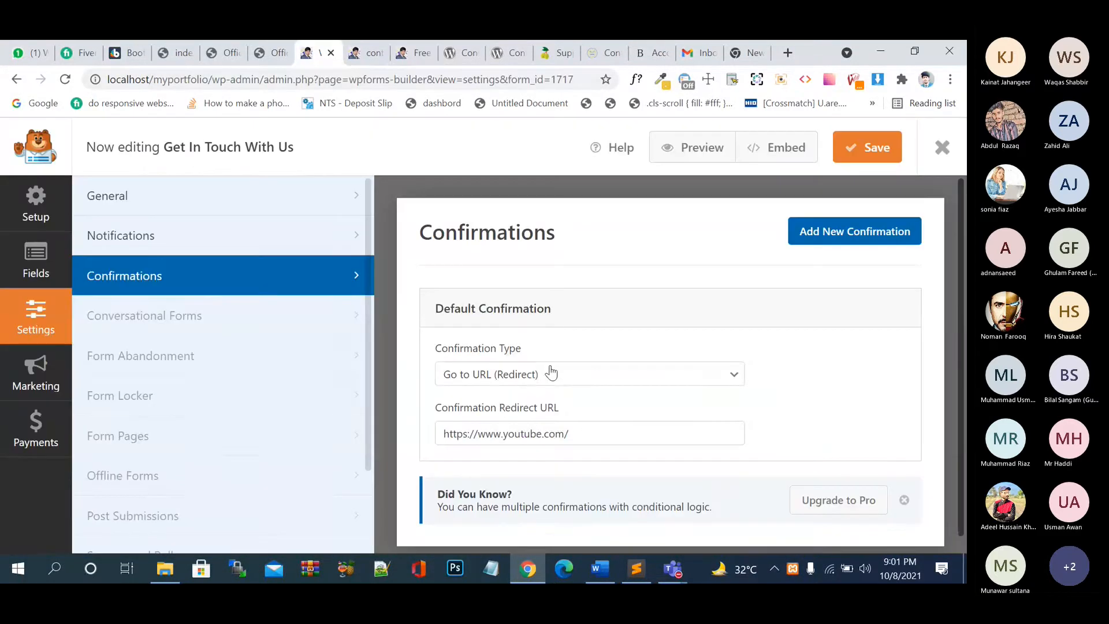
left_click(551, 372)
left_click(541, 408)
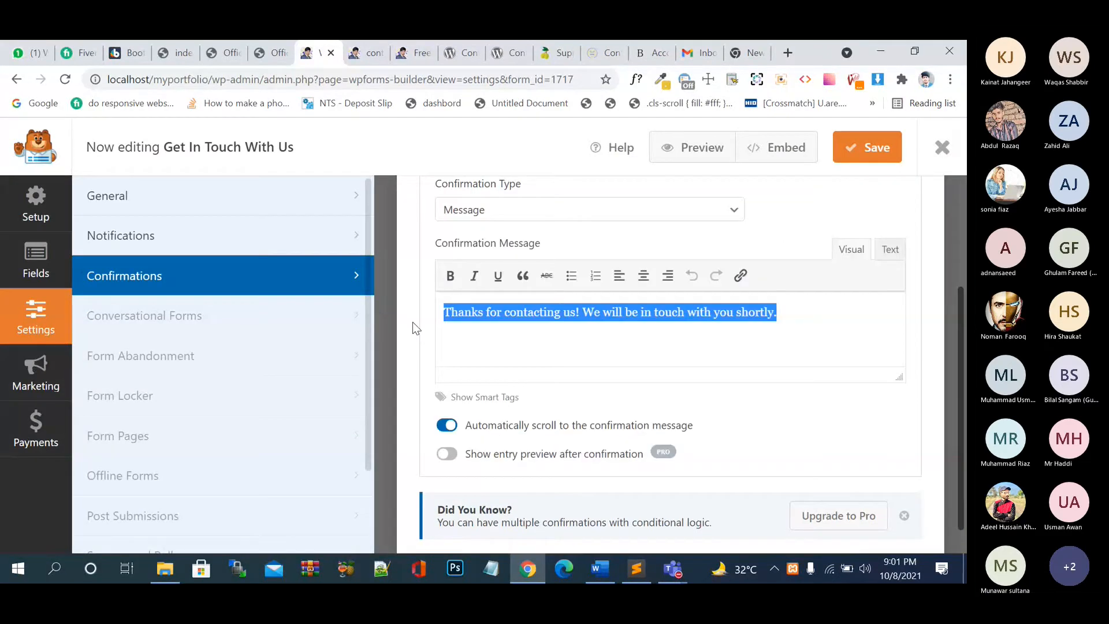
left_click(635, 353)
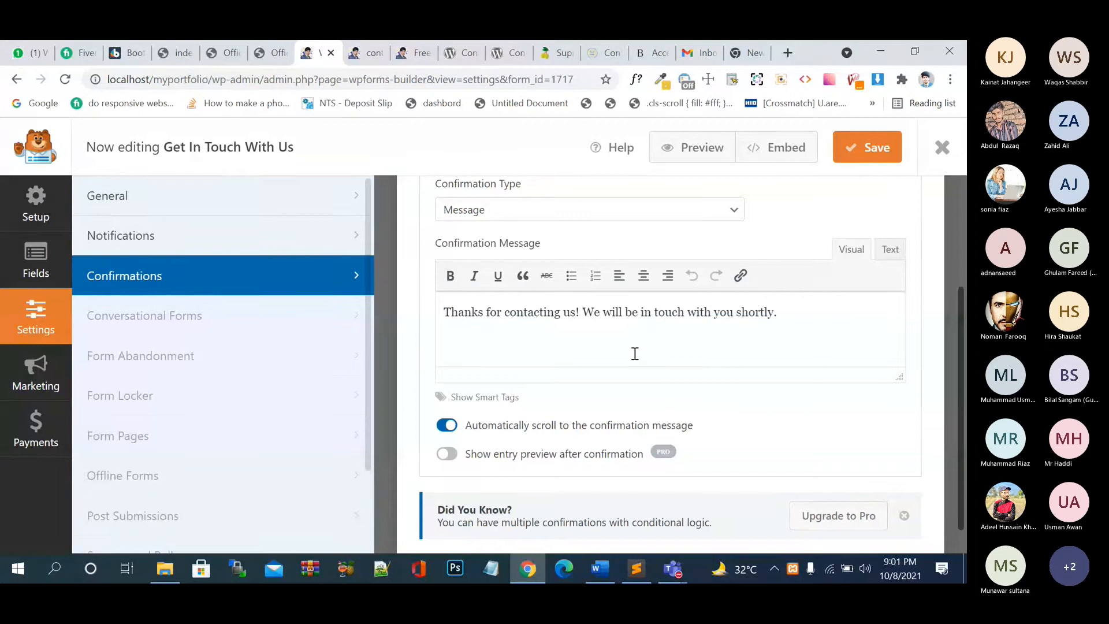
scroll(479, 463, "up", 2)
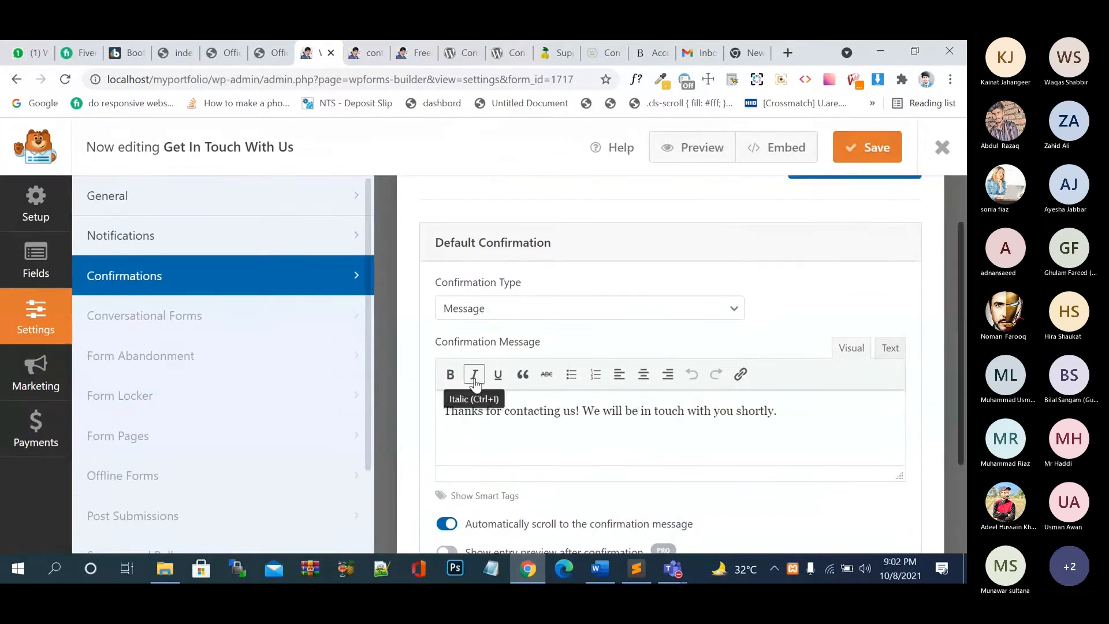
left_click(40, 205)
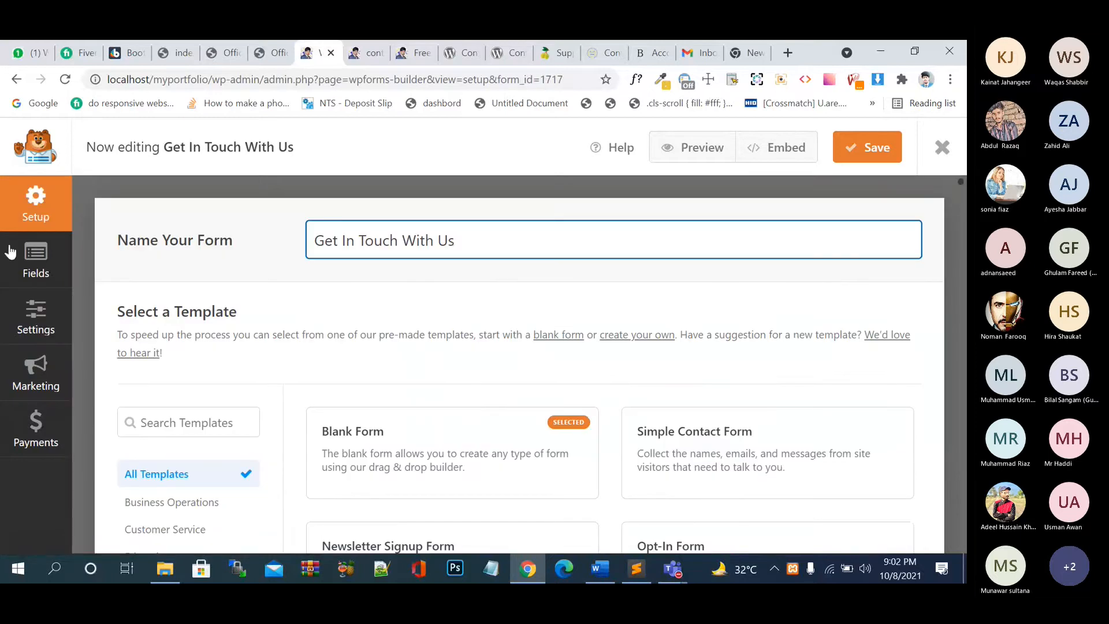
- Add a Dropdown field below Message and relabel it 'City'
left_click(9, 252)
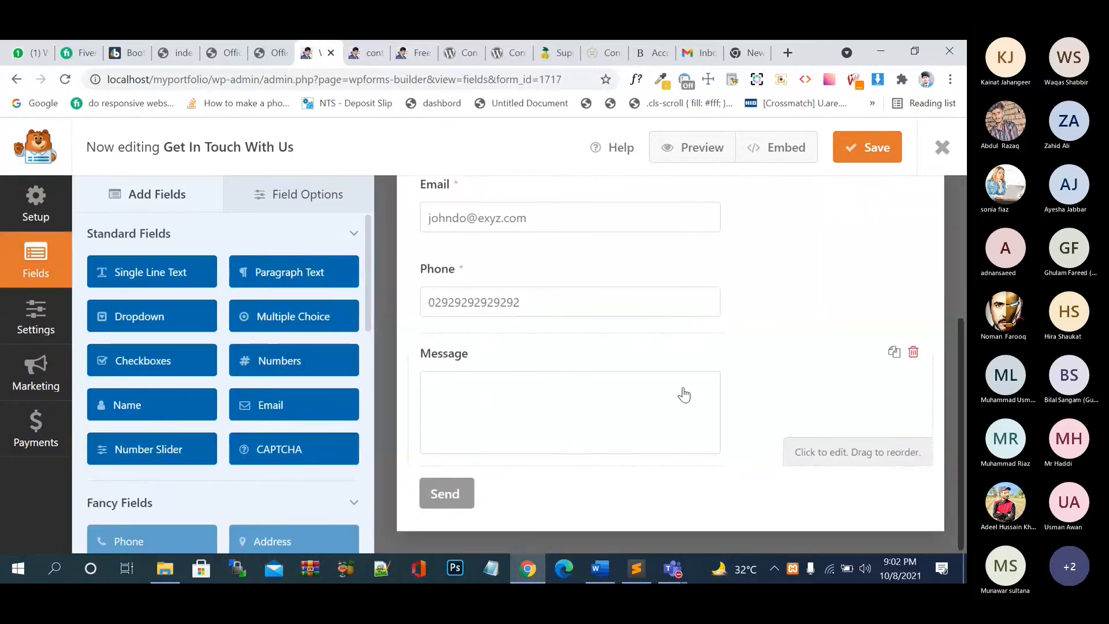
left_click(154, 319)
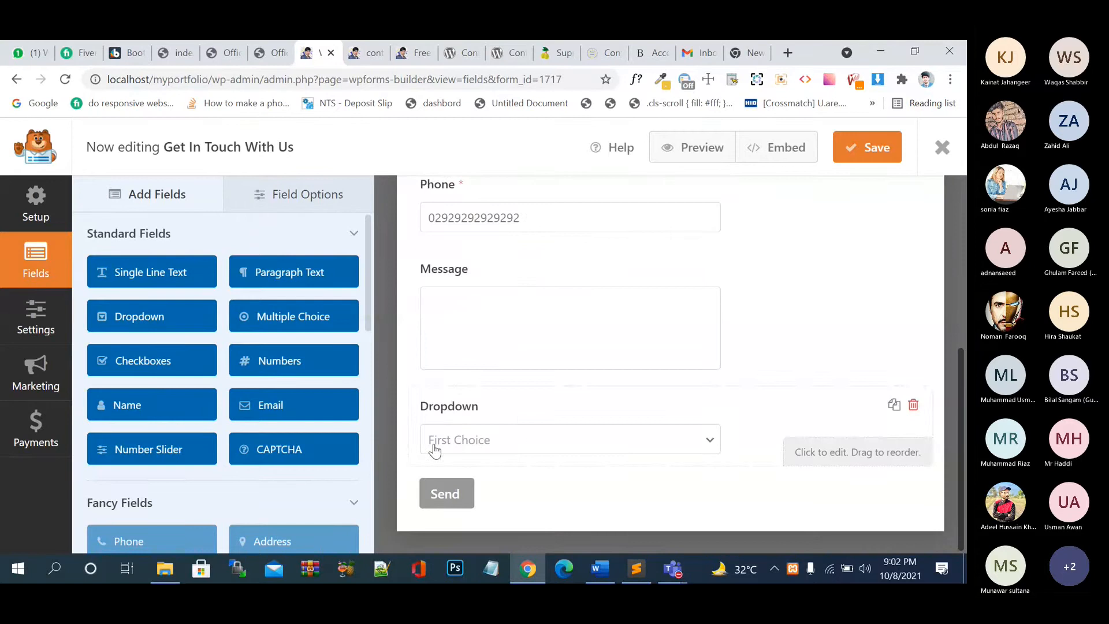
left_click(502, 442)
left_click_drag(181, 315, 81, 321)
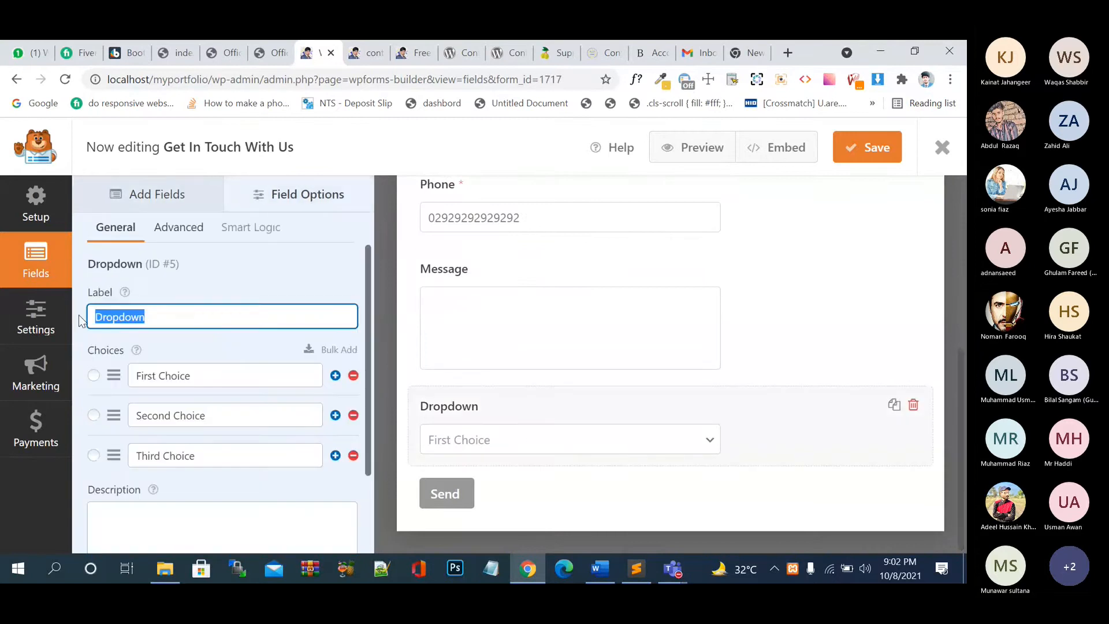
type("City")
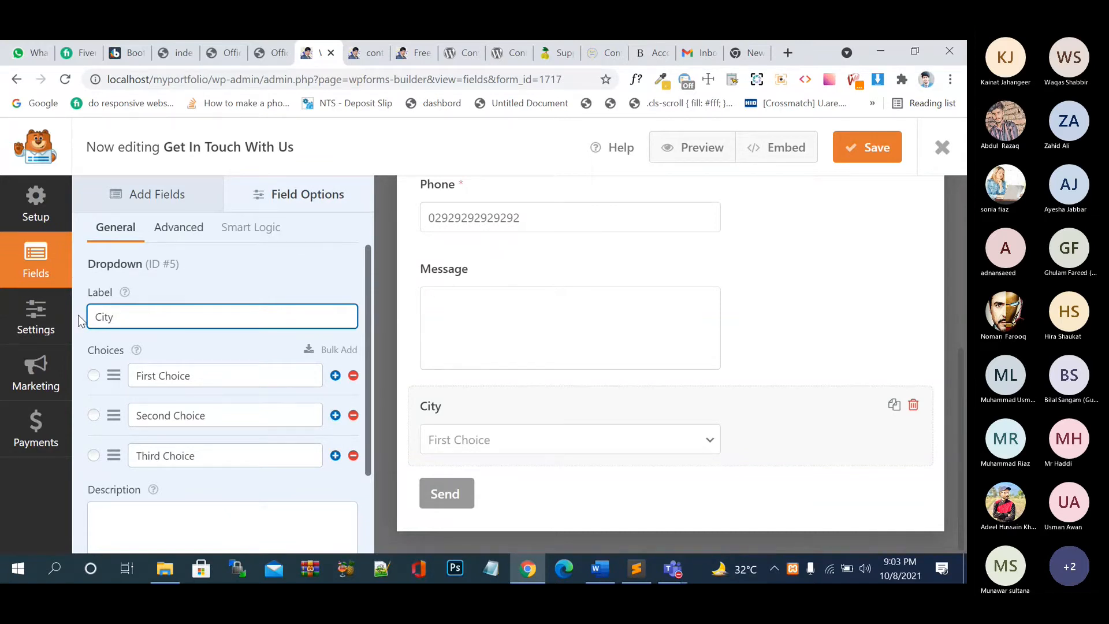
- Replace the City dropdown's choices with Lahore, Karachi and Sargodha
left_click(202, 381)
left_click_drag(202, 381, 127, 384)
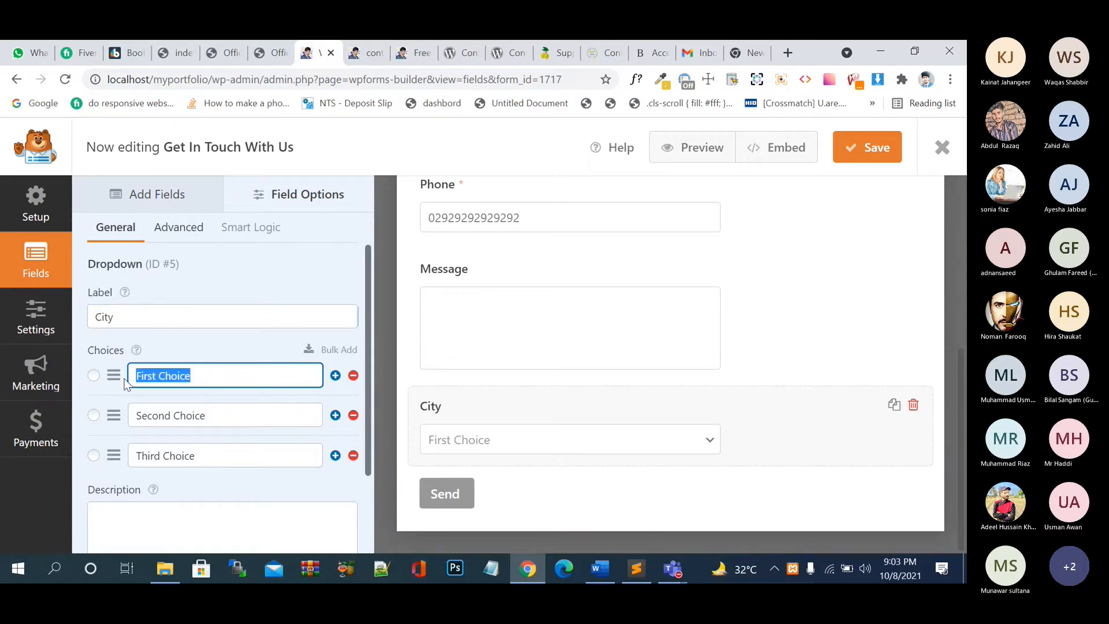
type("L")
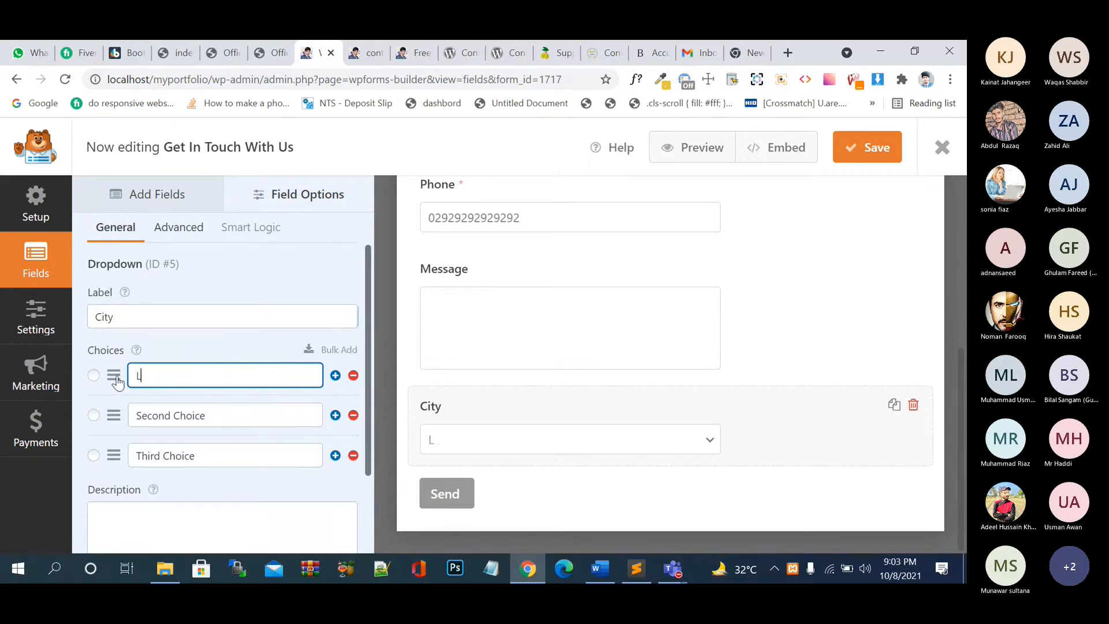
type("ahore")
left_click(255, 409)
left_click_drag(255, 409, 109, 416)
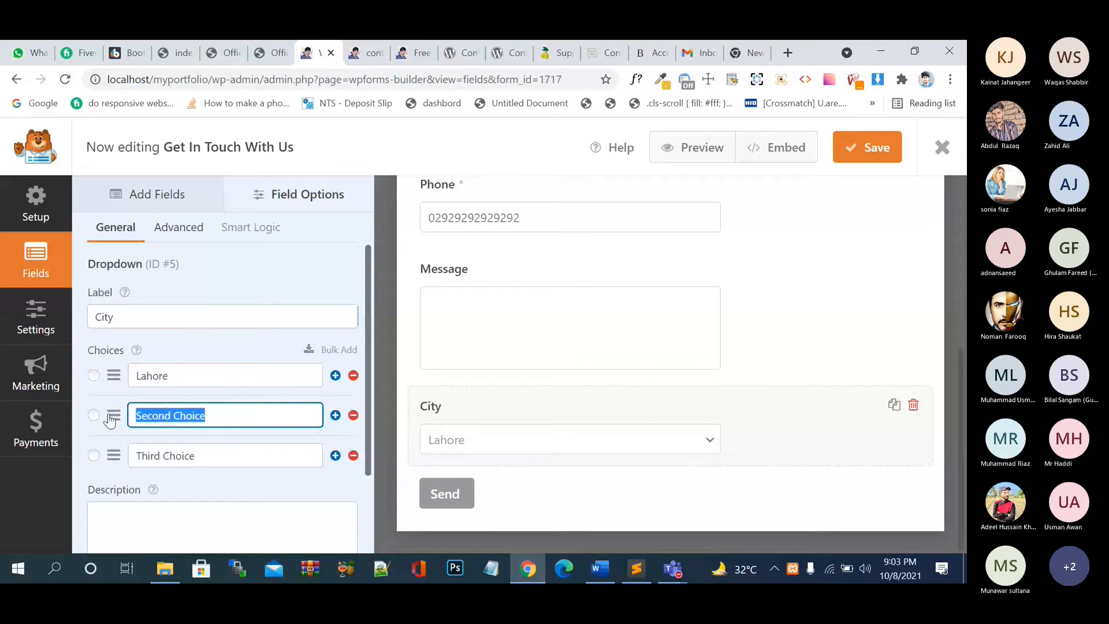
type("Ka")
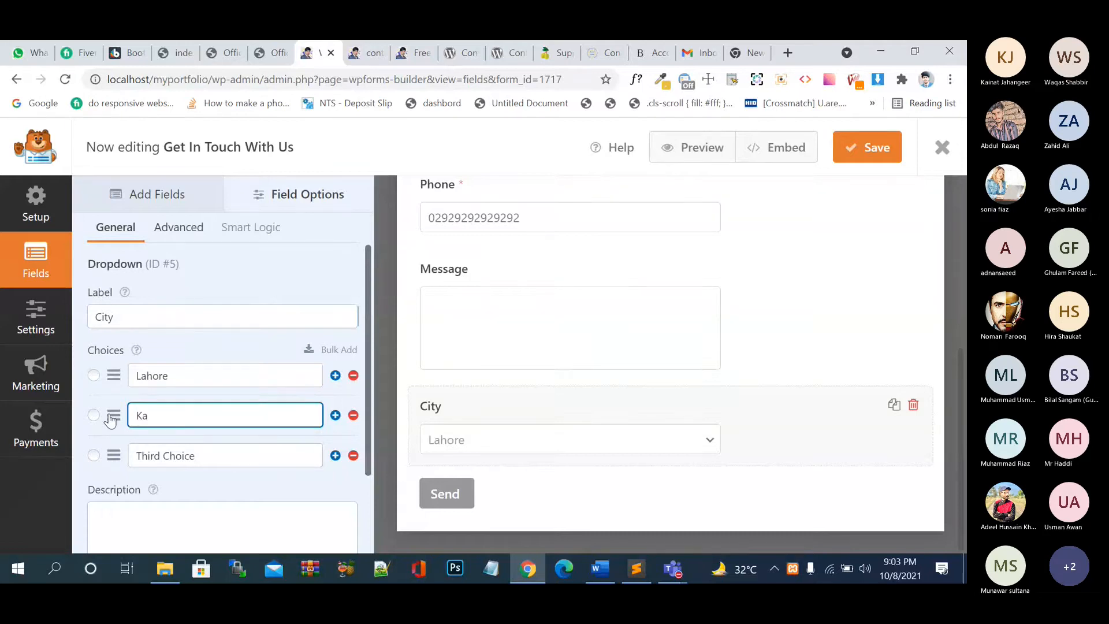
type("rachi")
left_click_drag(252, 456, 133, 461)
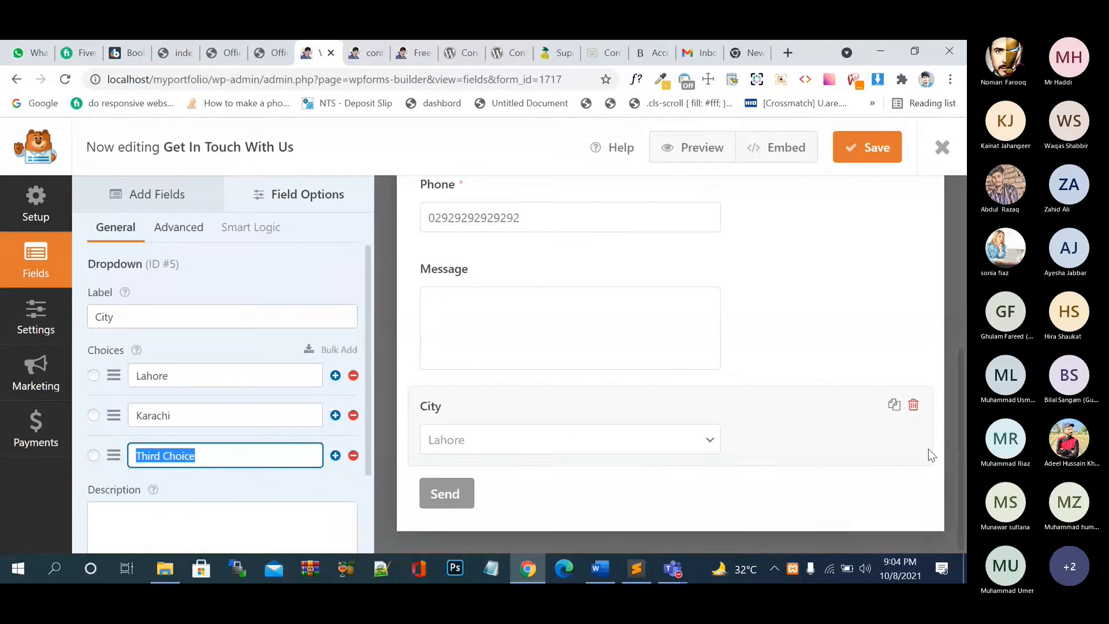
left_click(220, 331)
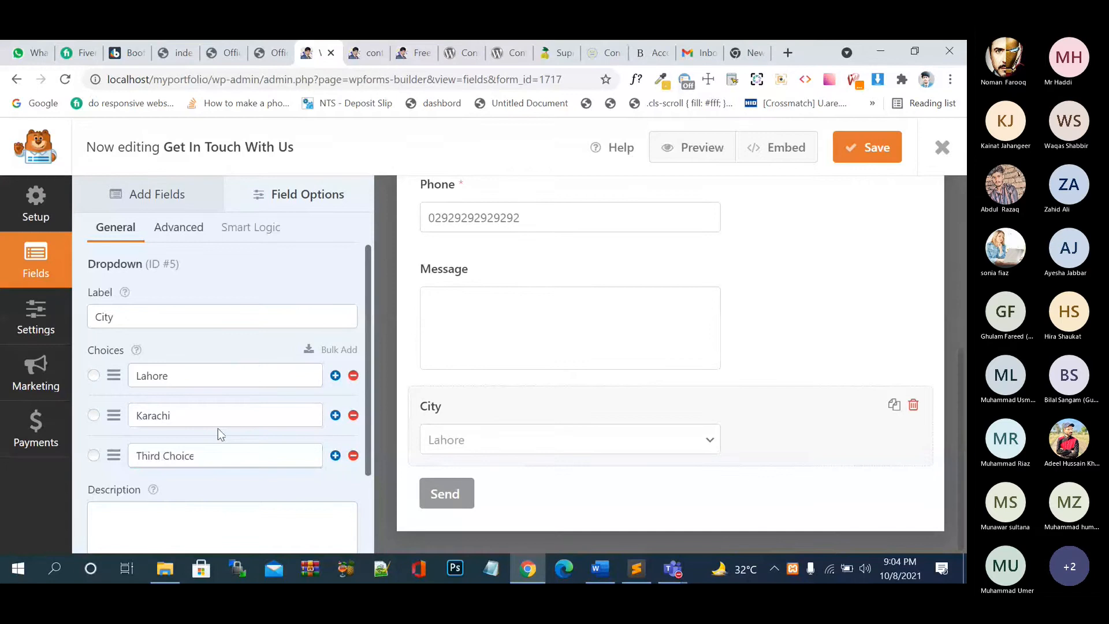
triple_click(215, 457)
type("Sa")
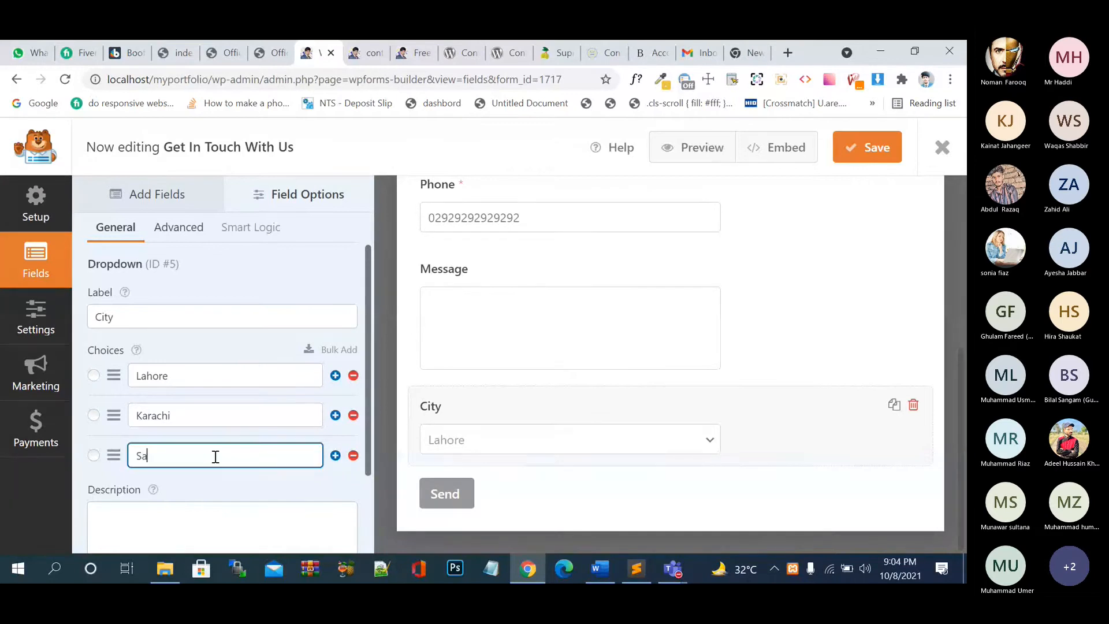
type("rgodha")
- Make the City field required and set Sargodha as its default choice
scroll(261, 470, "down", 2)
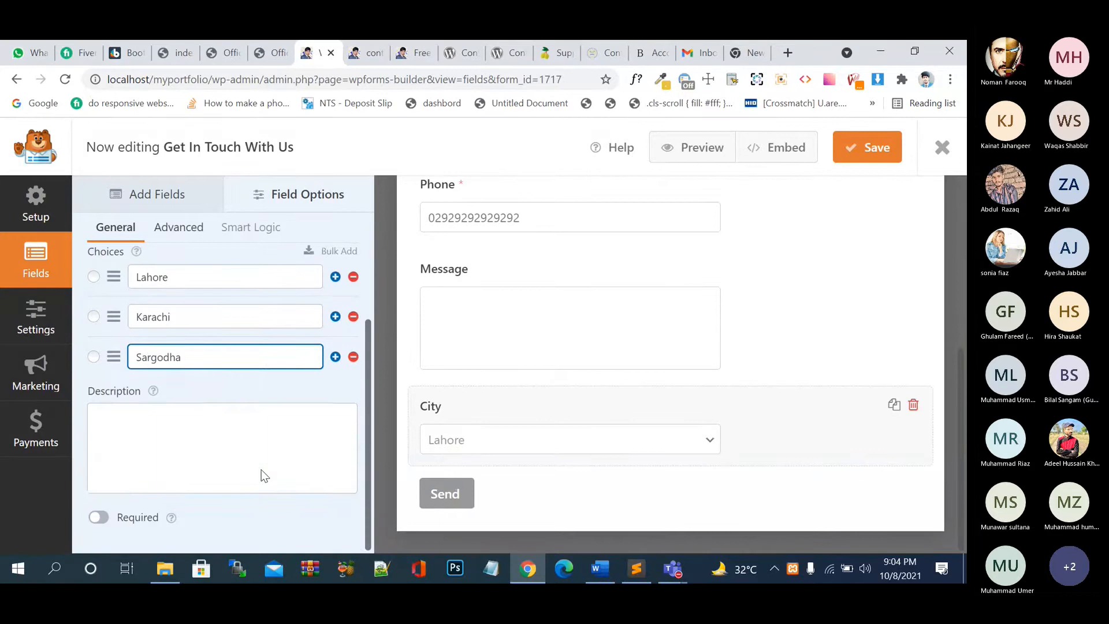
left_click(261, 475)
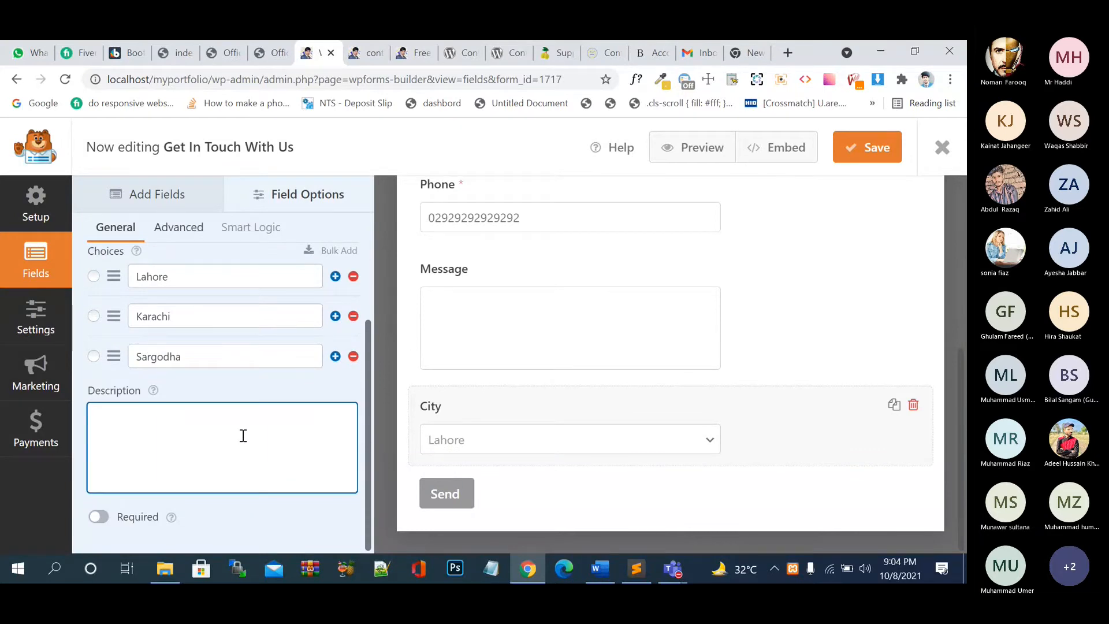
type("se")
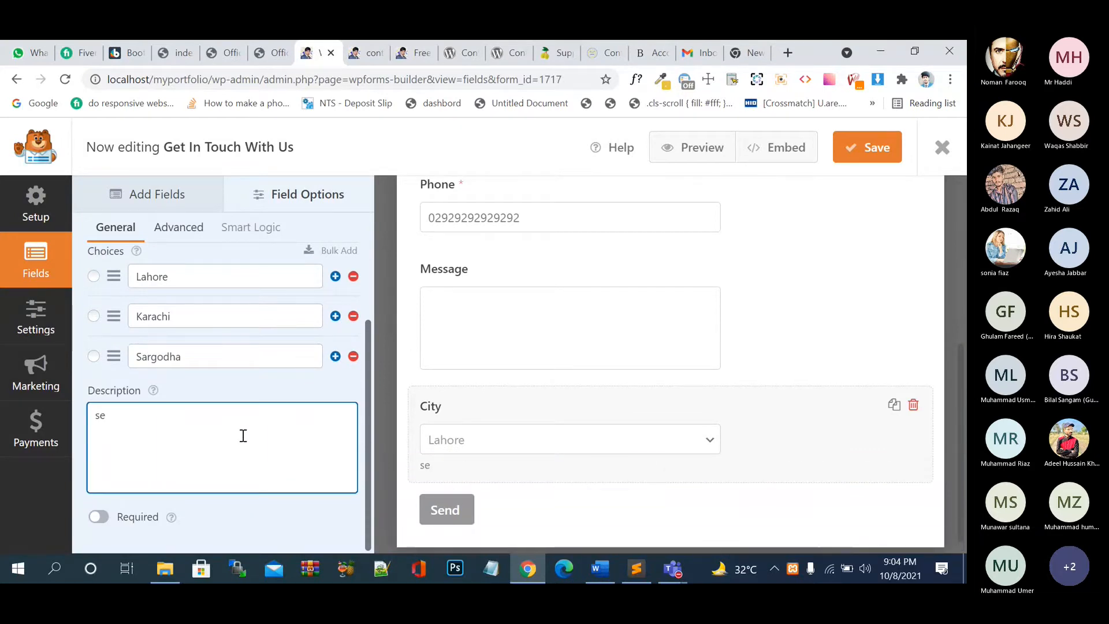
key("BackSpace")
key("BackSpace")
left_click(134, 512)
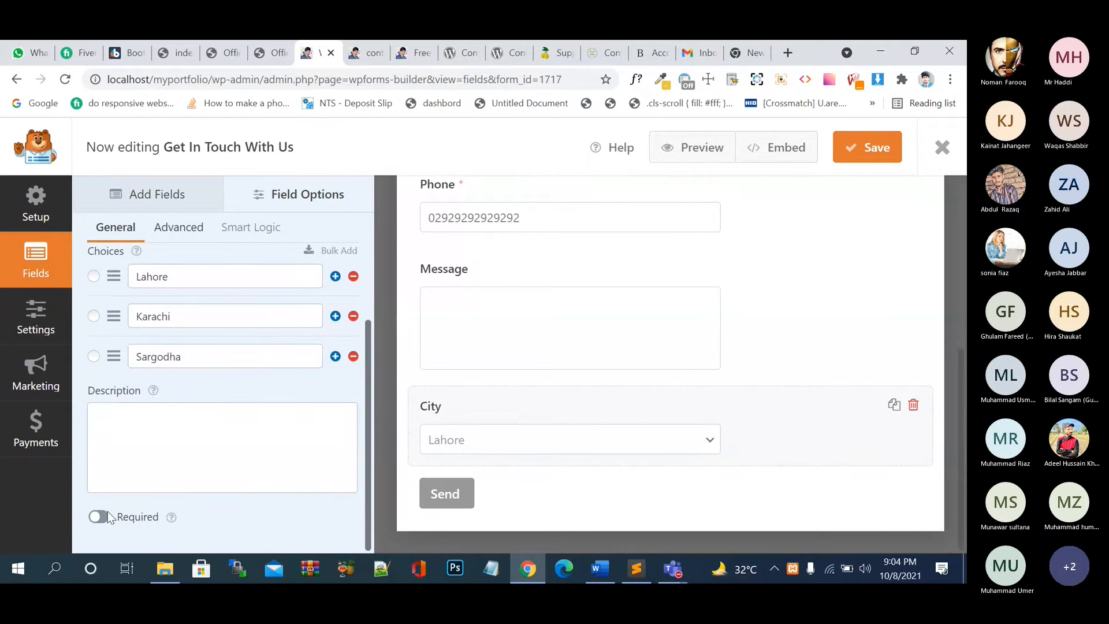
left_click(107, 511)
left_click(94, 276)
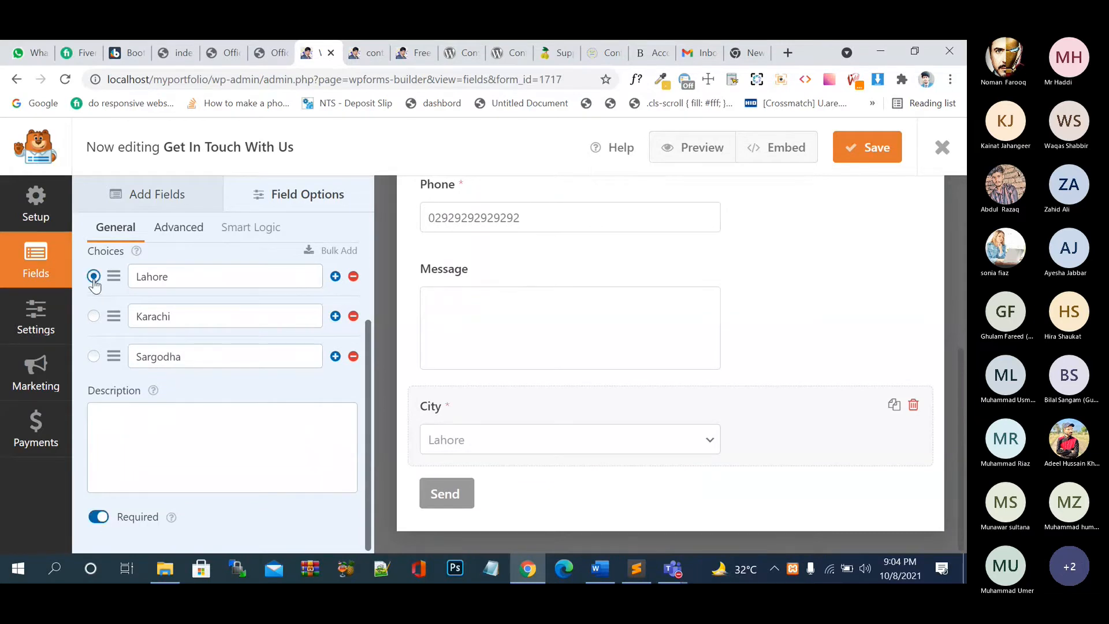
left_click(94, 317)
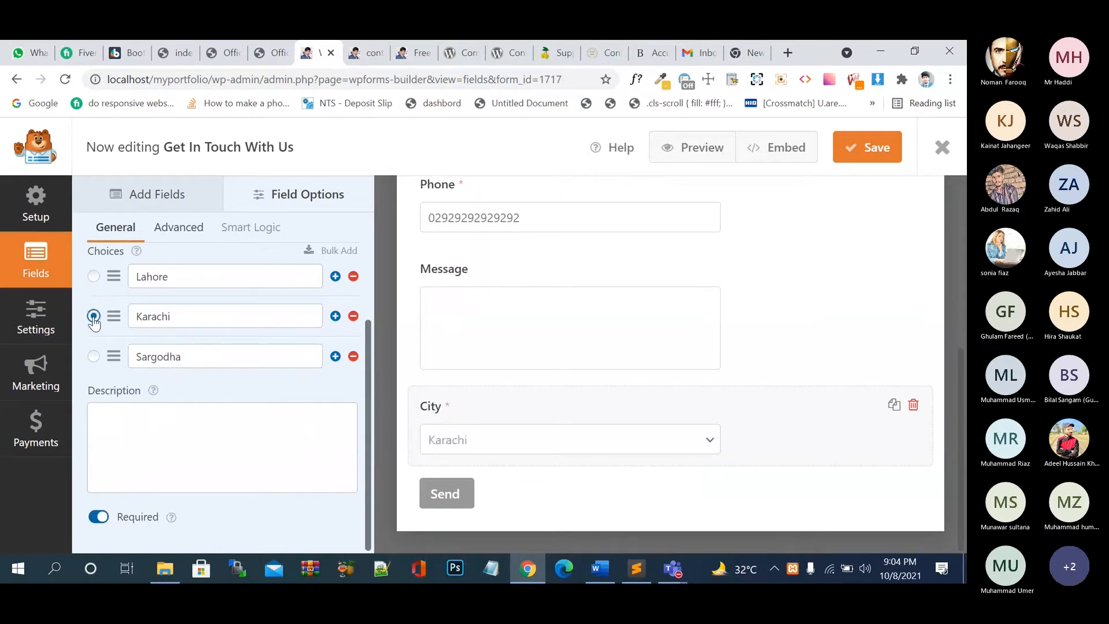
left_click(94, 357)
- Save the form with the three city choices unchanged
left_click(335, 277)
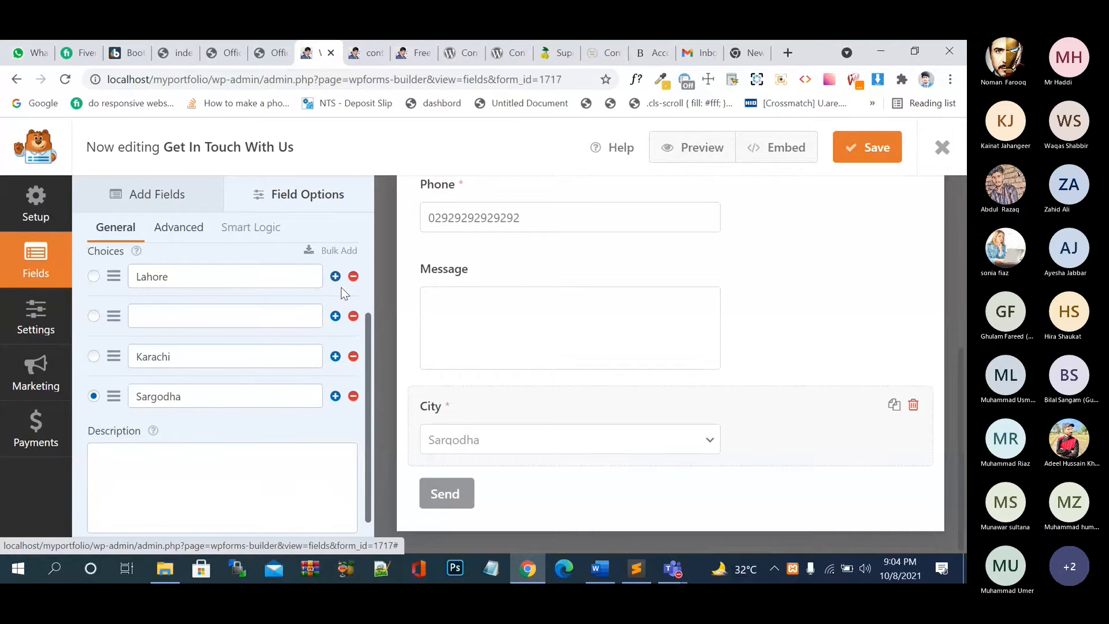
left_click(353, 316)
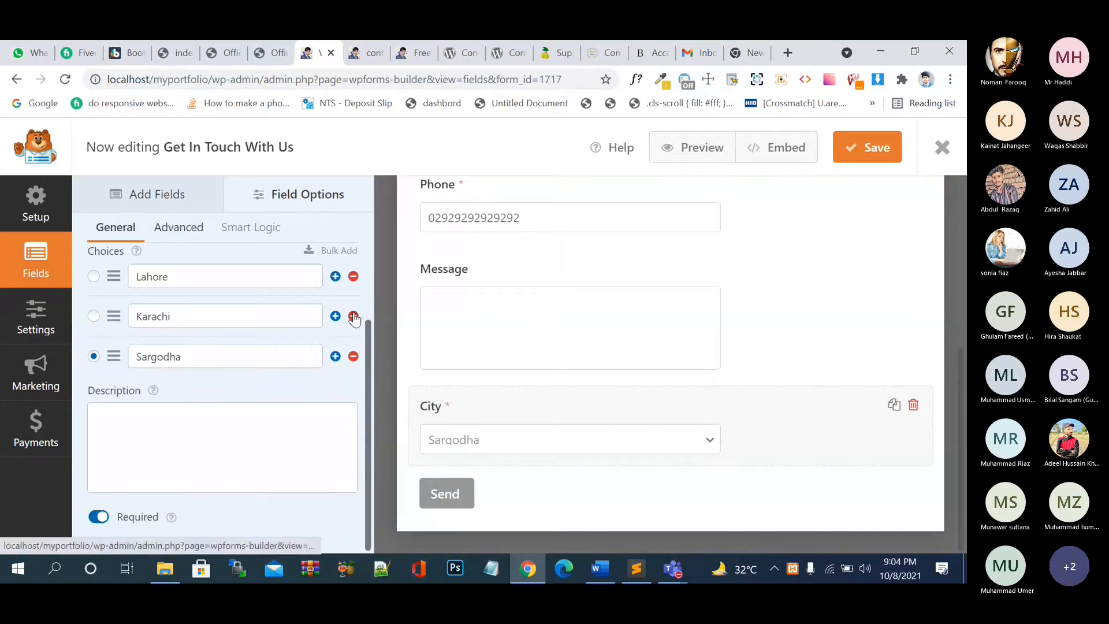
key("ctrl+s")
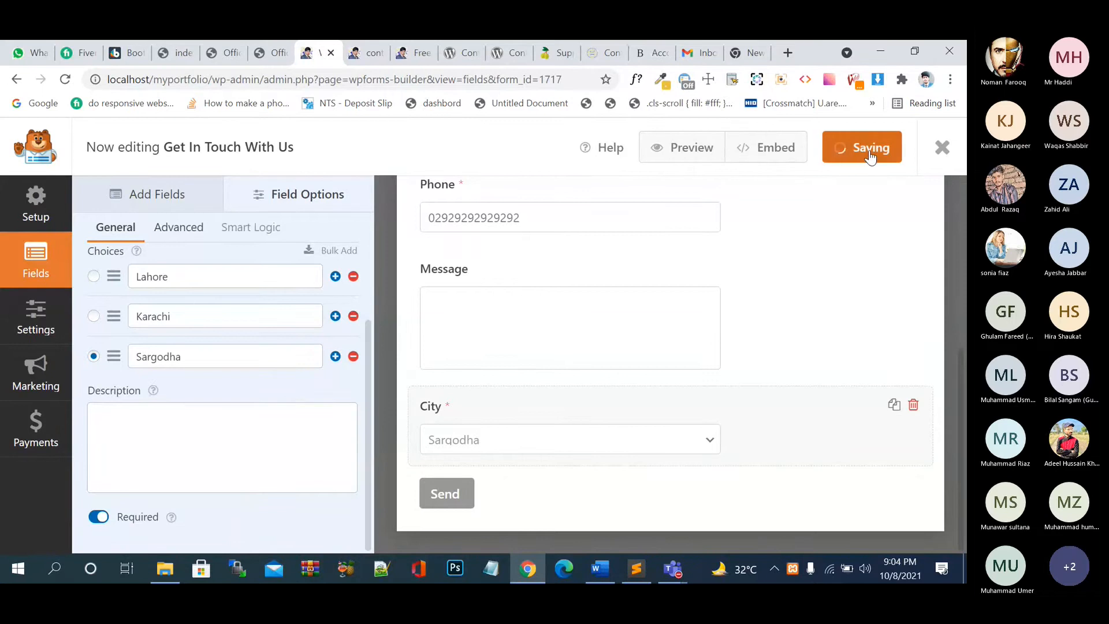
left_click(176, 228)
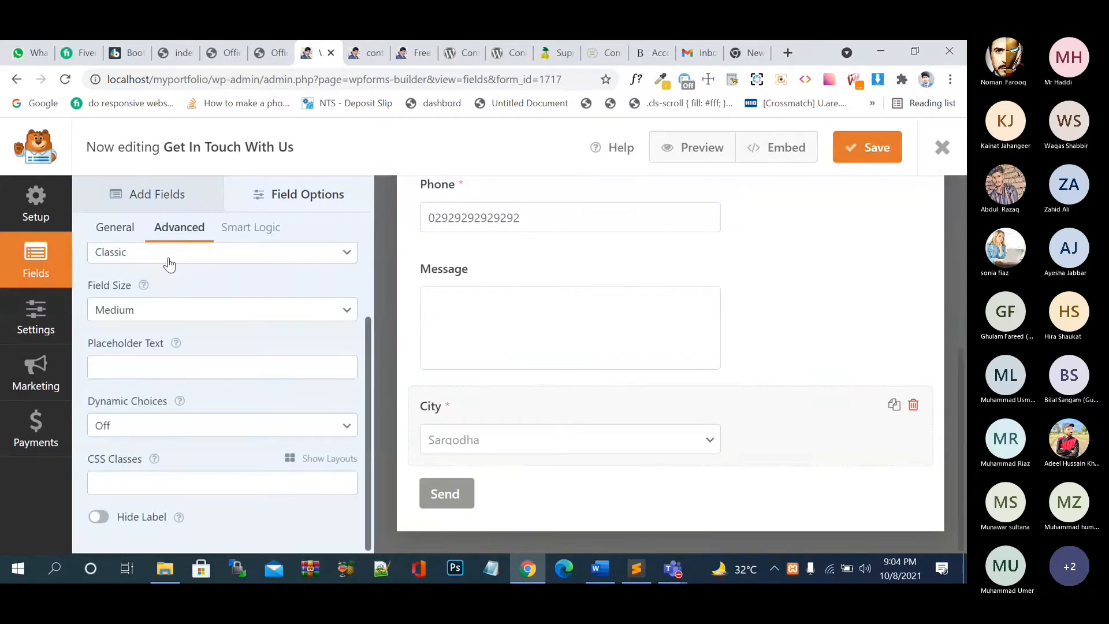
- Set the City dropdown's Style to Modern, keeping multiple selections off
scroll(193, 296, "up", 2)
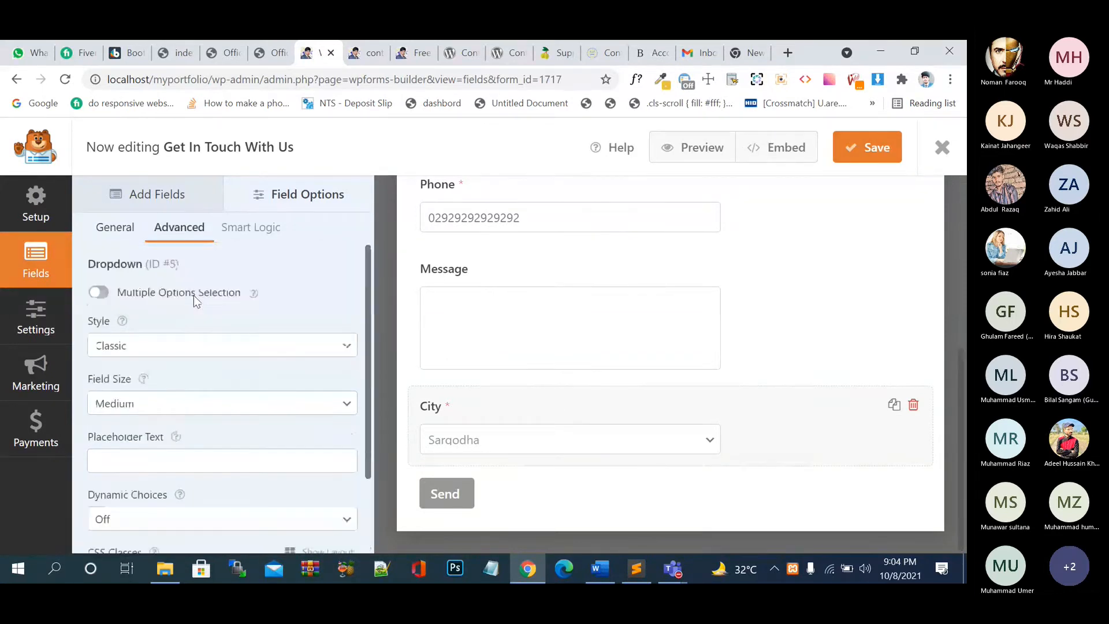
left_click(103, 295)
left_click(103, 295)
left_click(143, 343)
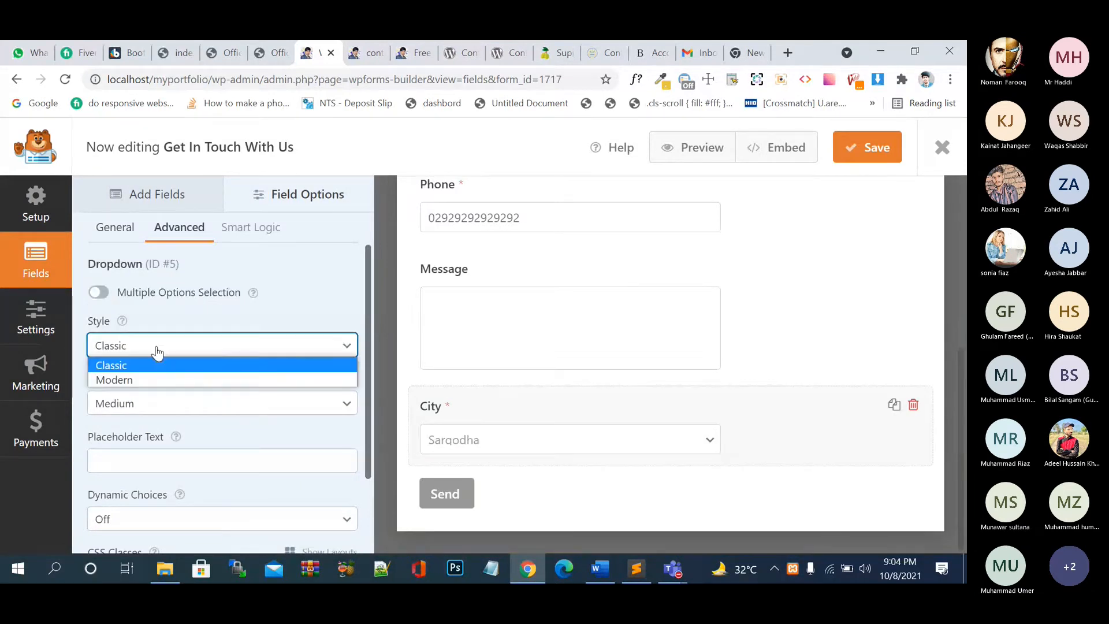
left_click(160, 380)
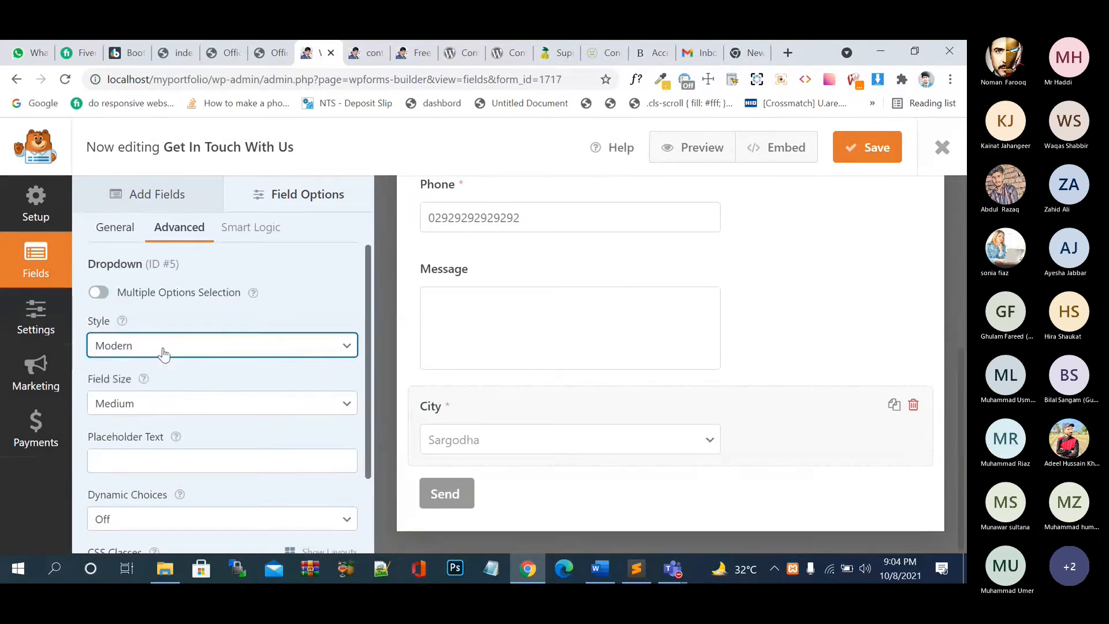
left_click(162, 349)
left_click(155, 366)
left_click(157, 352)
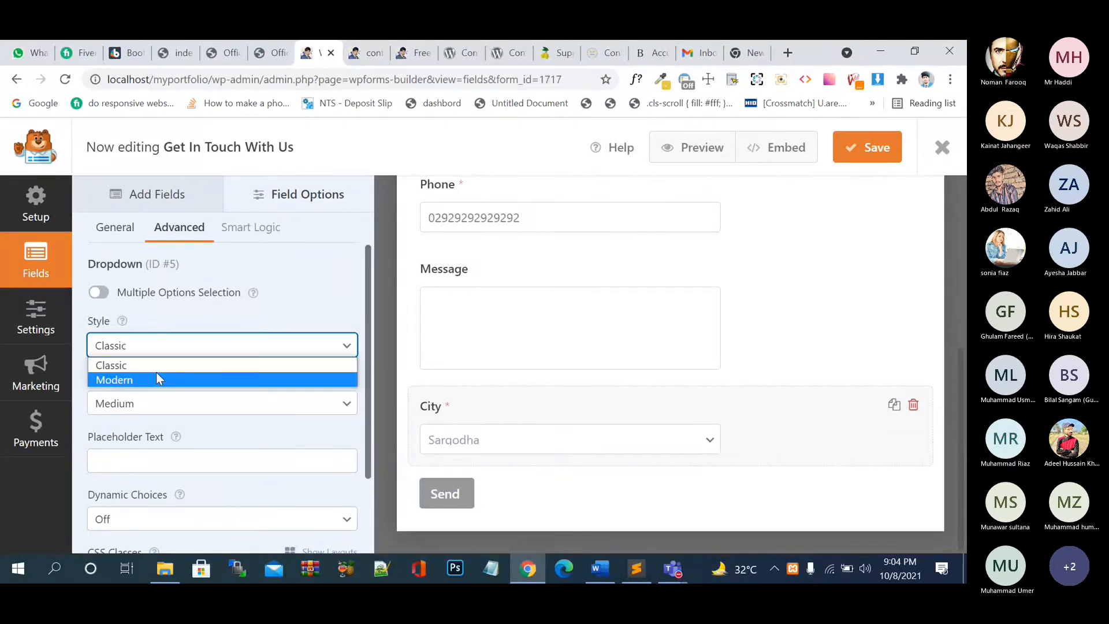
left_click(156, 380)
- Leave Dynamic Choices Off and save the form
scroll(206, 362, "down", 2)
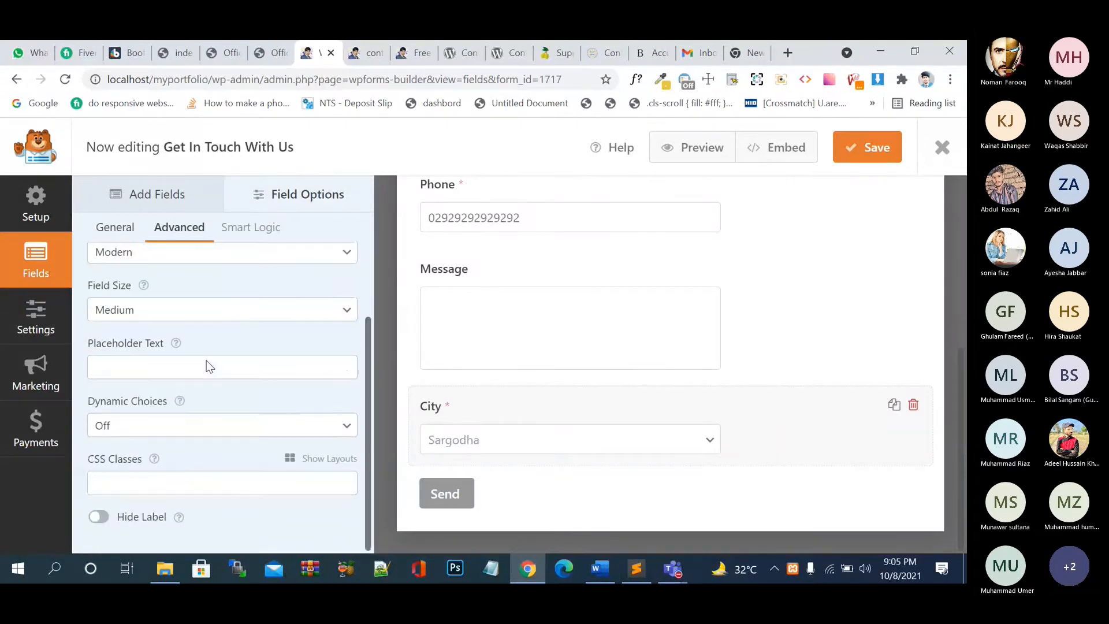
left_click(198, 426)
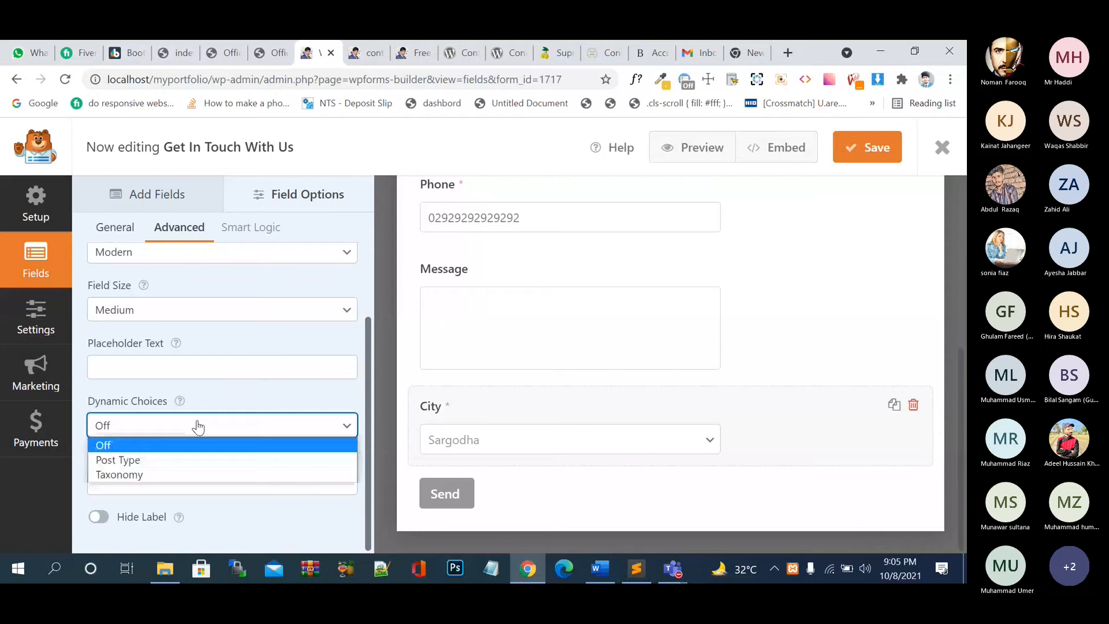
left_click(248, 404)
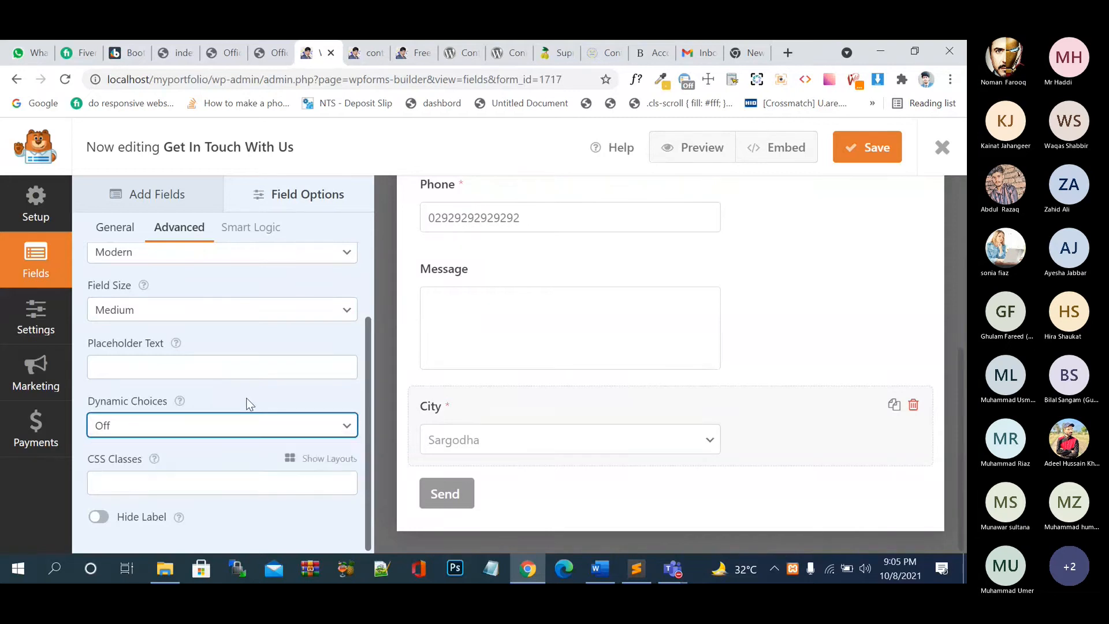
left_click(240, 424)
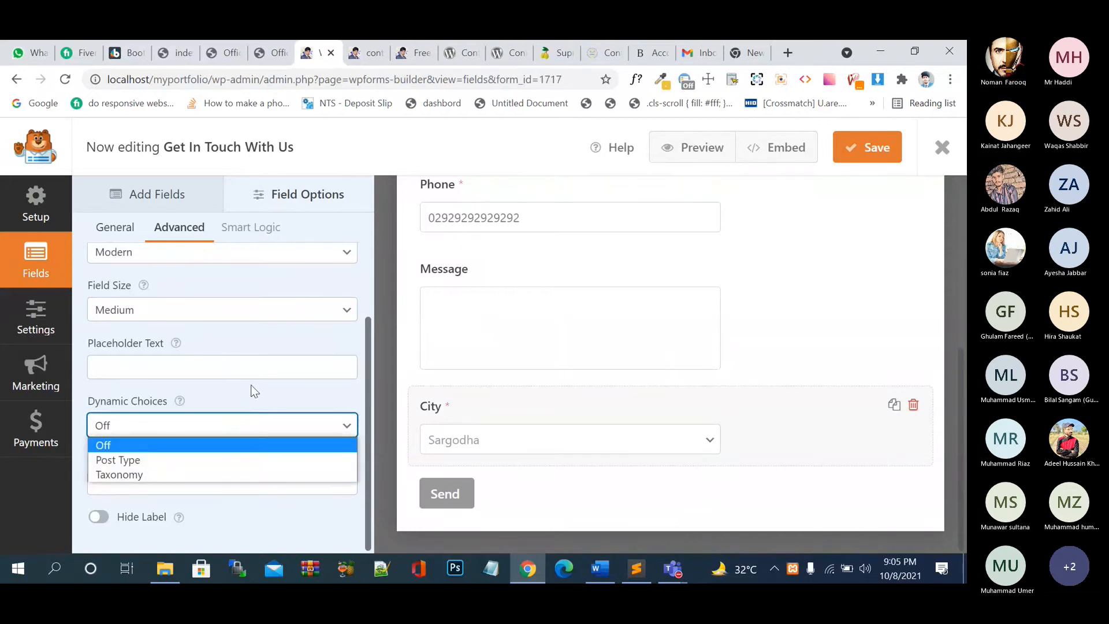
left_click(252, 386)
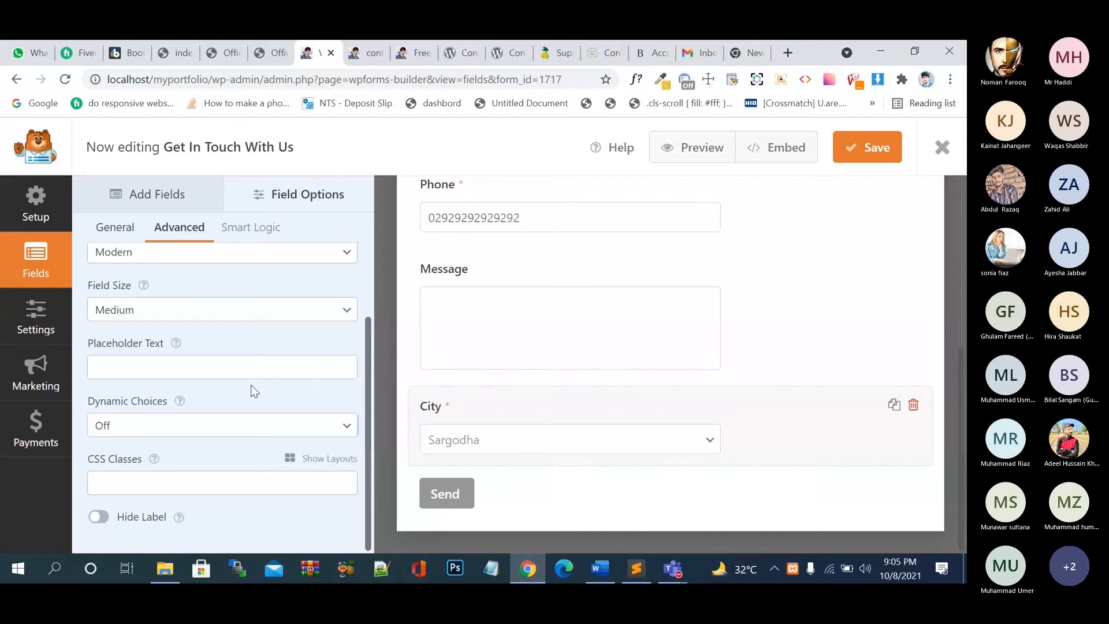
left_click(879, 156)
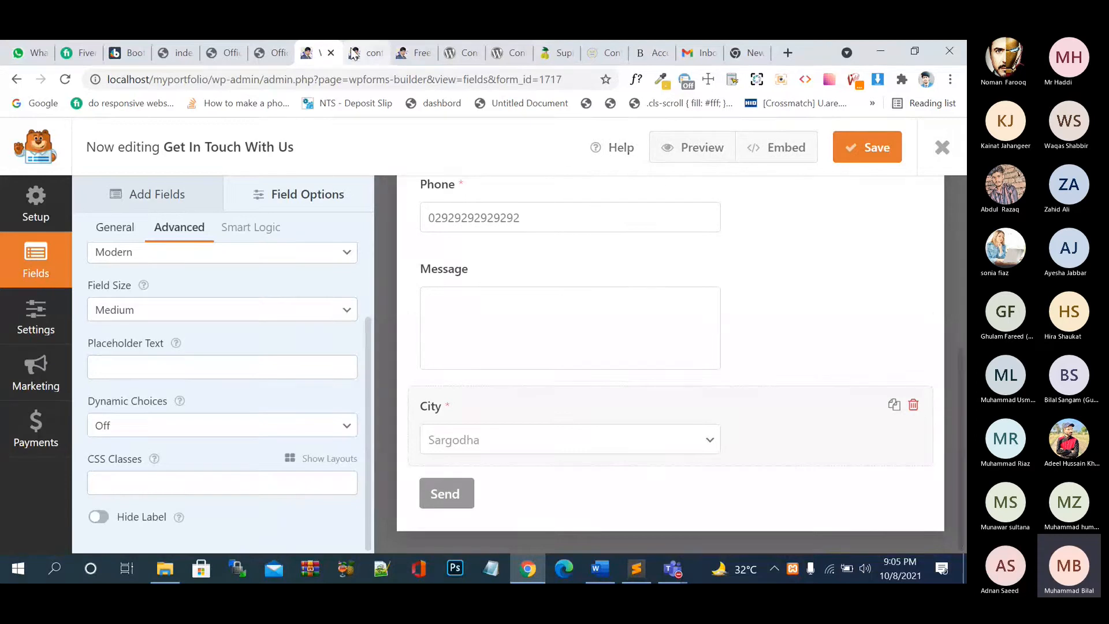
left_click(692, 148)
- Reload the live portfolio home page to show the updated contact form
left_click(364, 53)
left_click(410, 62)
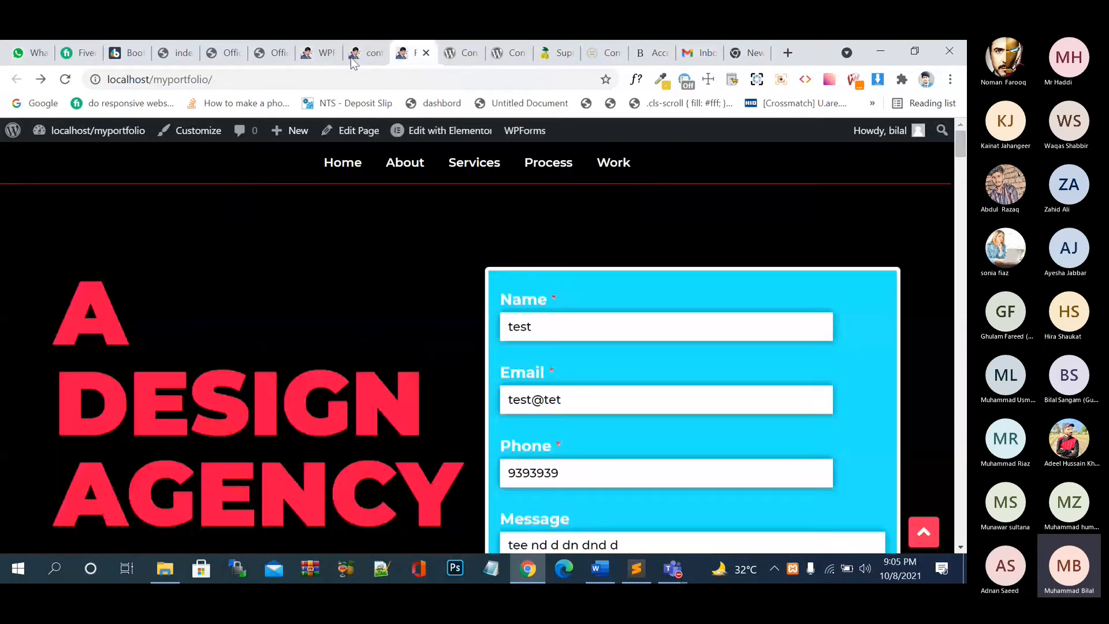
key("F5")
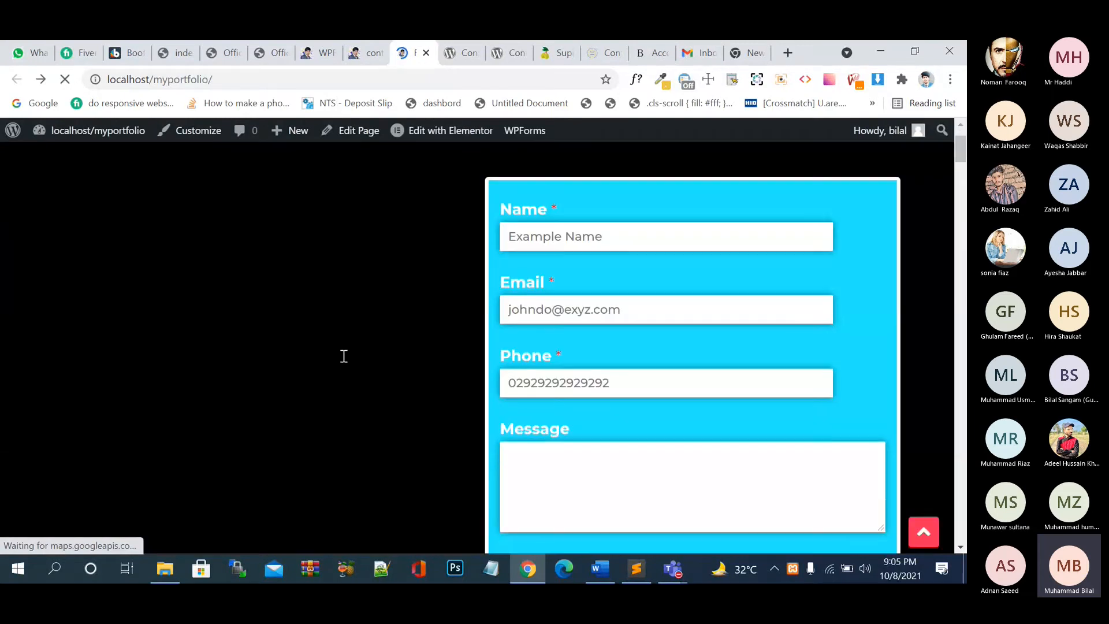
scroll(344, 356, "down", 2)
scroll(344, 356, "down", 3)
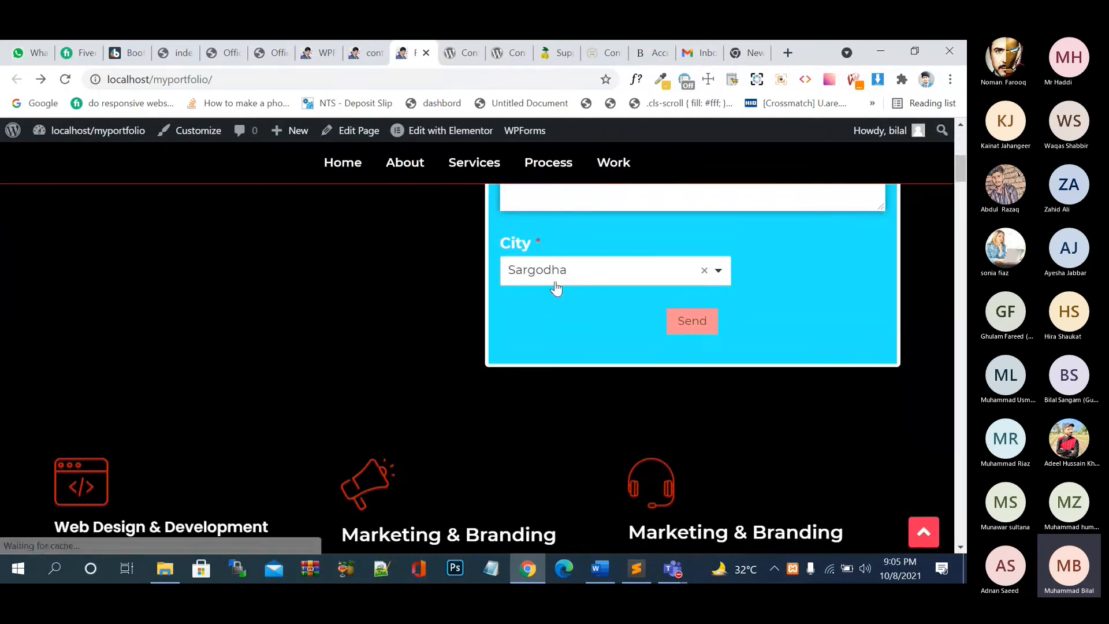
- Try out several cities in the live page's City dropdown
left_click(587, 269)
left_click(597, 371)
left_click(608, 274)
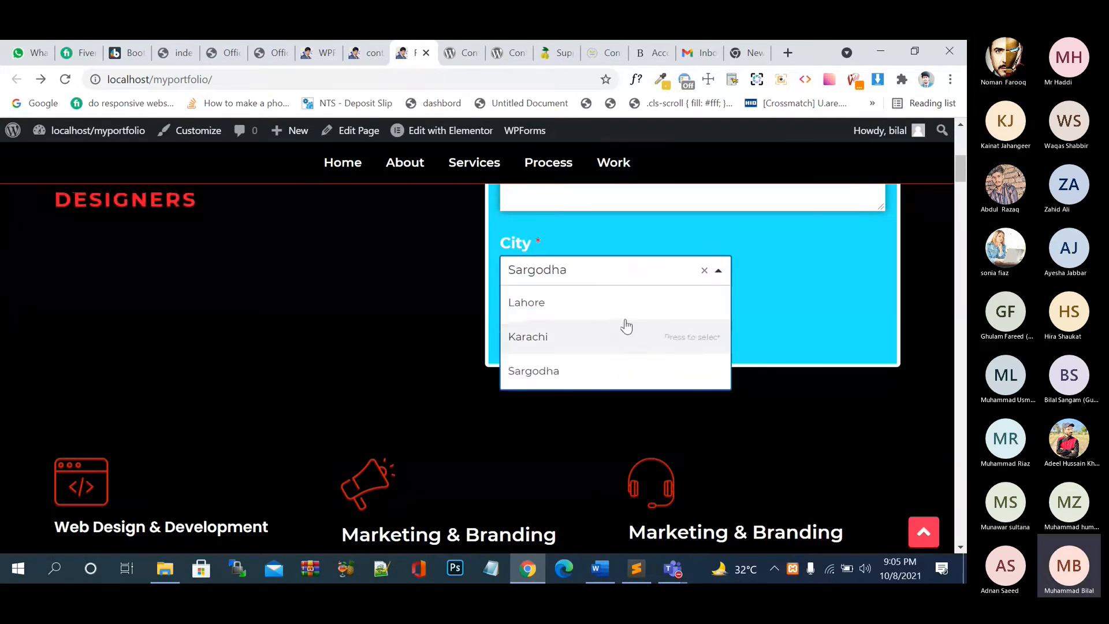
left_click(626, 304)
left_click(630, 281)
left_click(629, 337)
left_click(630, 281)
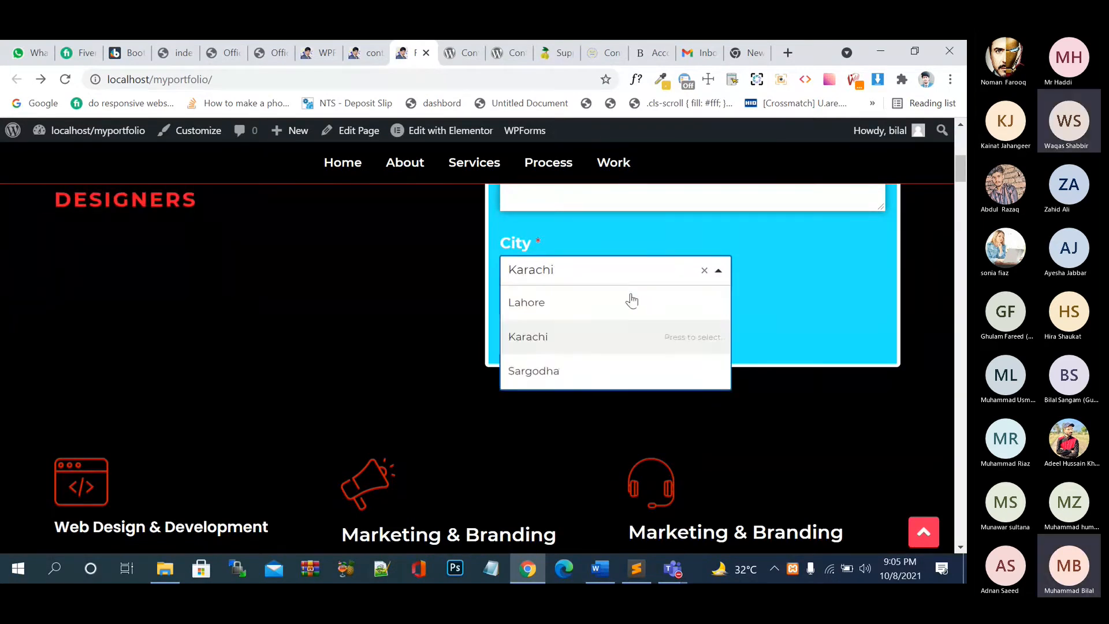
left_click(621, 367)
left_click(633, 282)
left_click(629, 336)
left_click(624, 283)
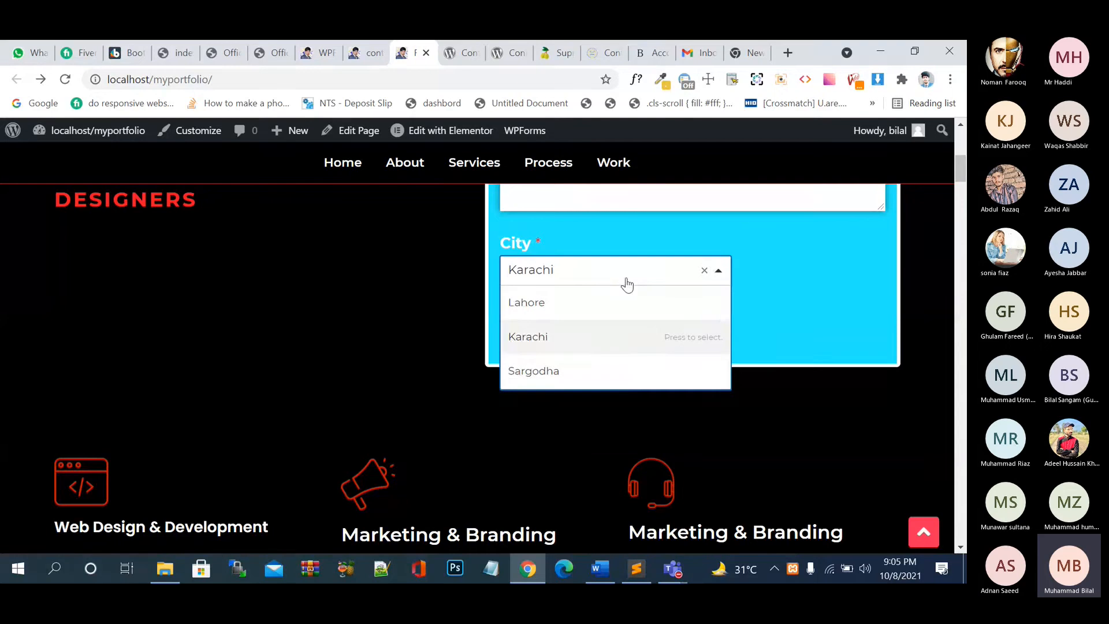
- Pick Lahore, then Sargodha, and finally leave Karachi selected as the city
left_click(621, 306)
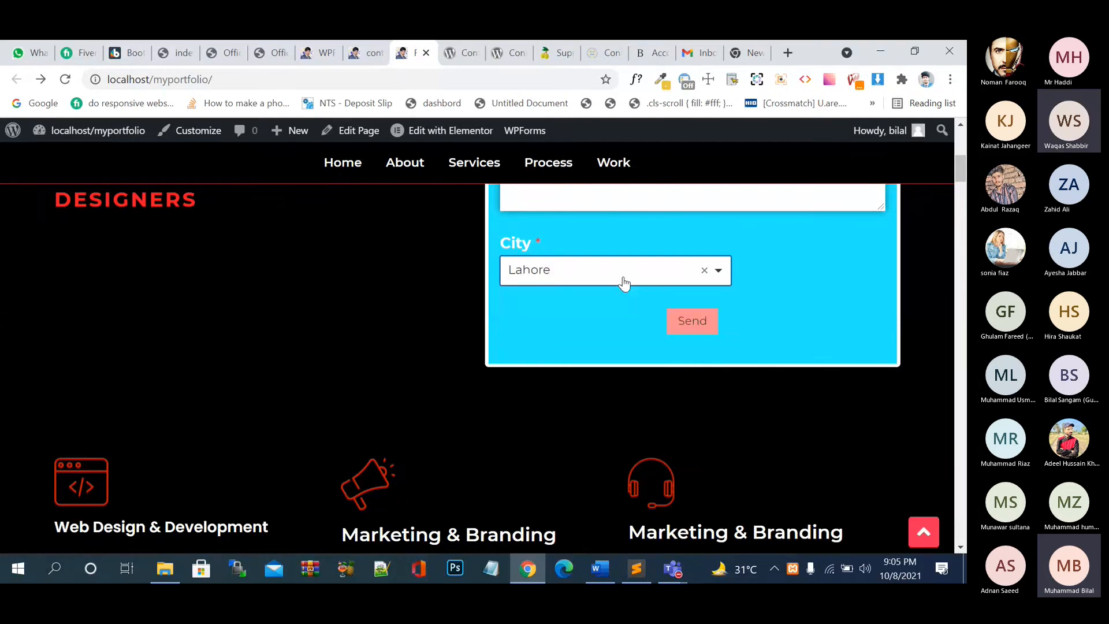
left_click(624, 283)
left_click(614, 337)
left_click(624, 275)
left_click(614, 371)
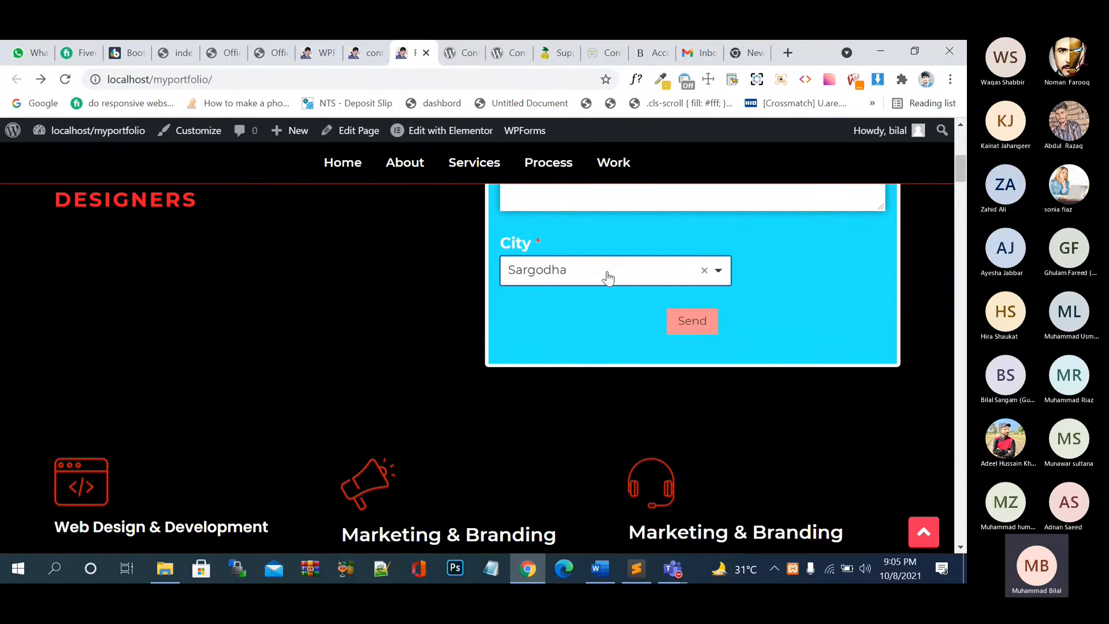
left_click(608, 277)
left_click(614, 328)
left_click(650, 52)
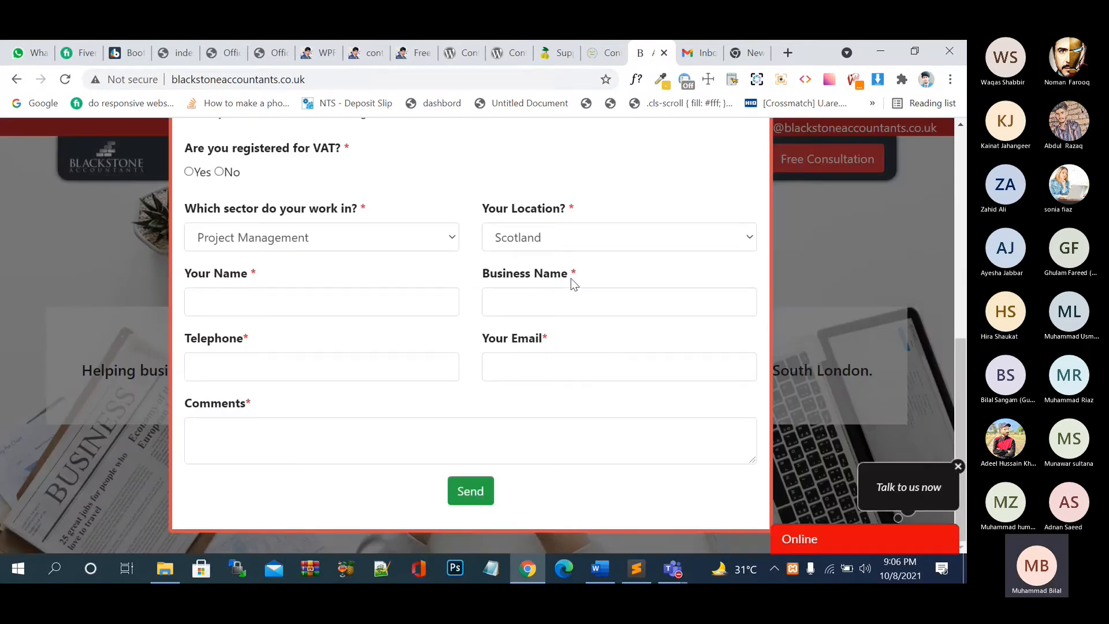
left_click(331, 238)
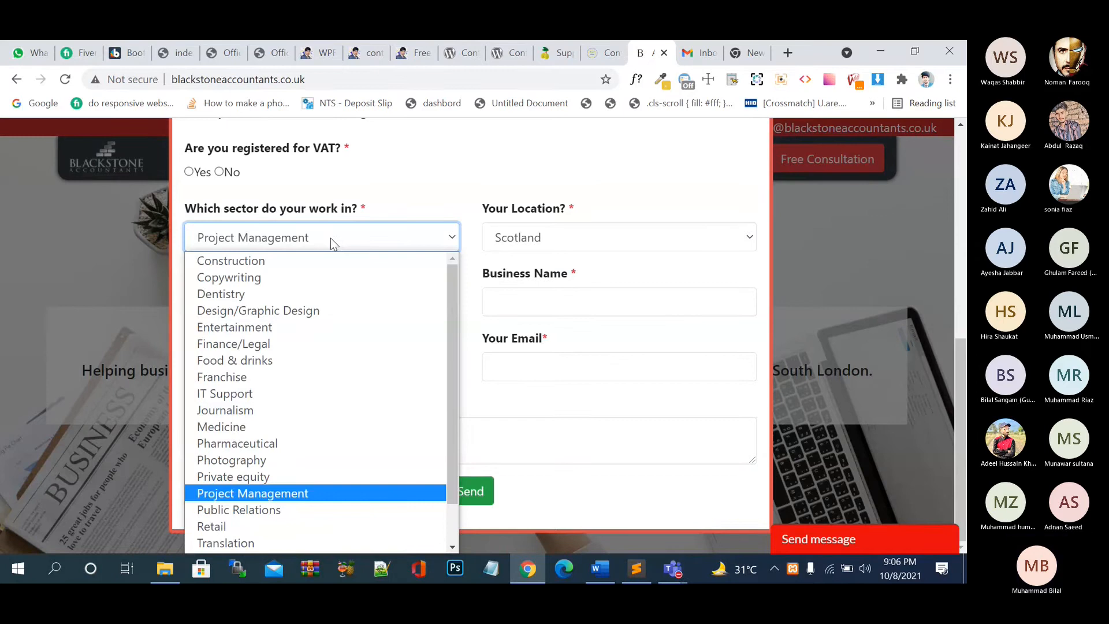
left_click(615, 239)
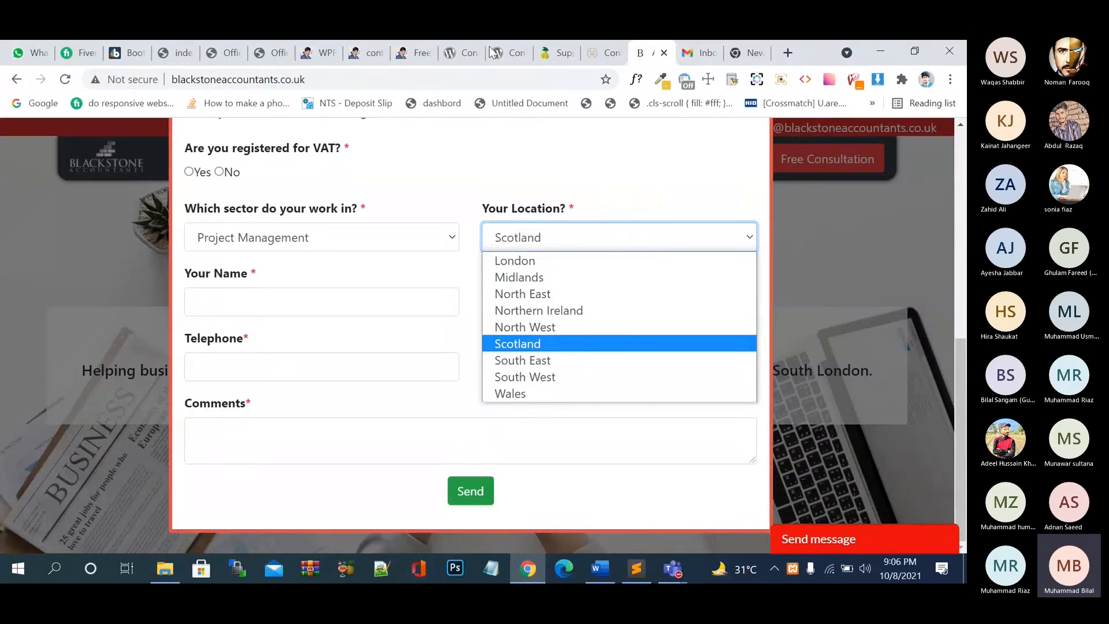
left_click(417, 58)
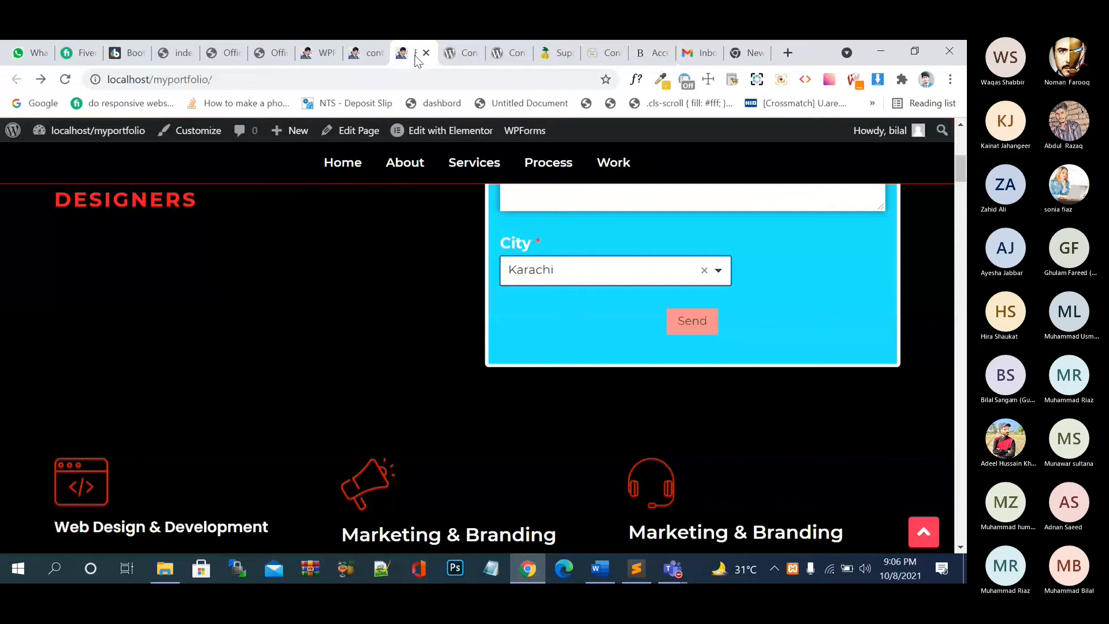
- Return to the WPForms builder tab and bring up the Add Fields list below City
left_click(370, 57)
left_click(401, 57)
left_click(326, 58)
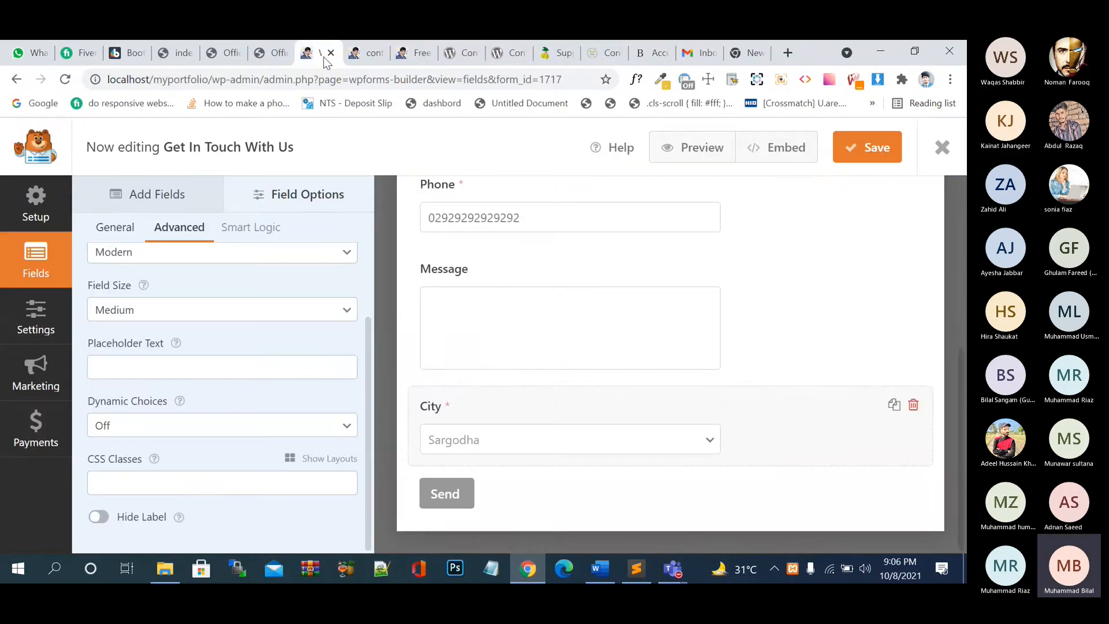
scroll(286, 283, "up", 2)
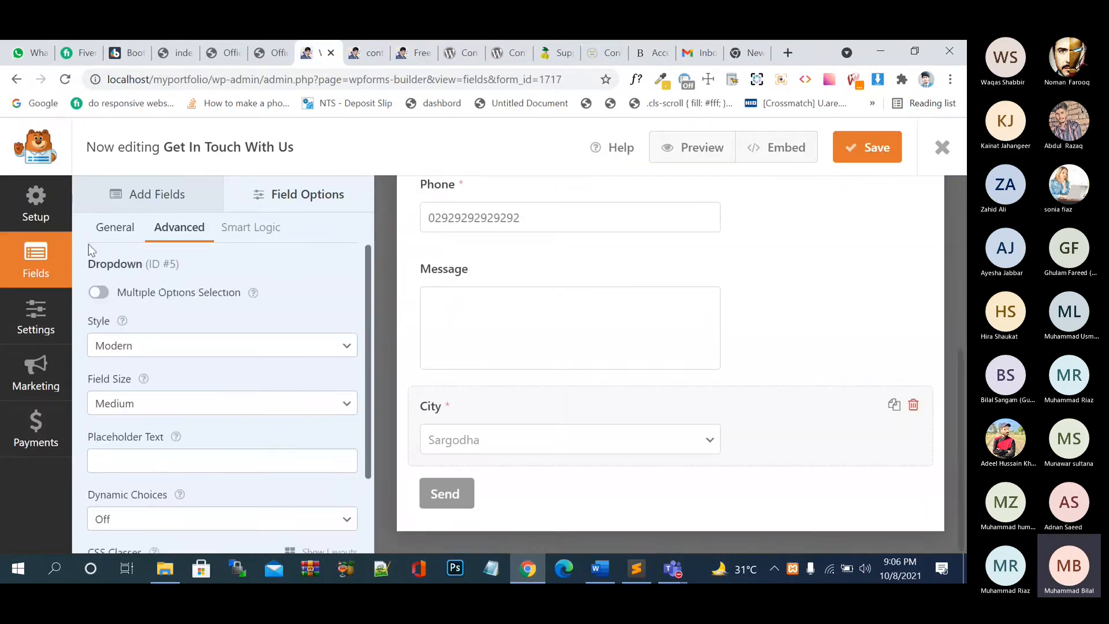
left_click(115, 227)
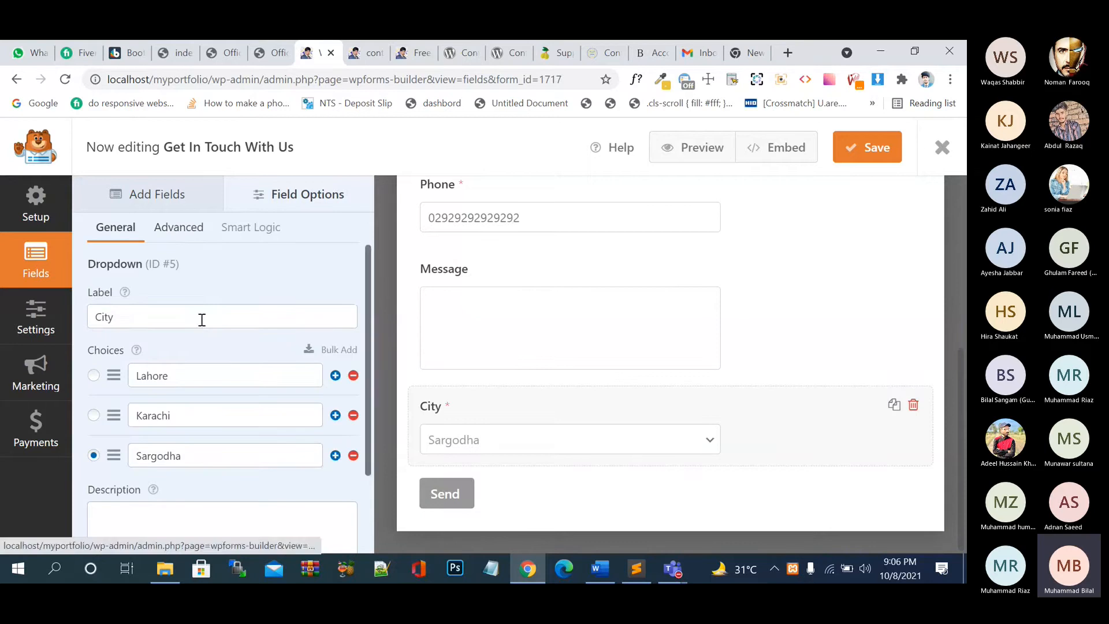
scroll(513, 301, "up", 3)
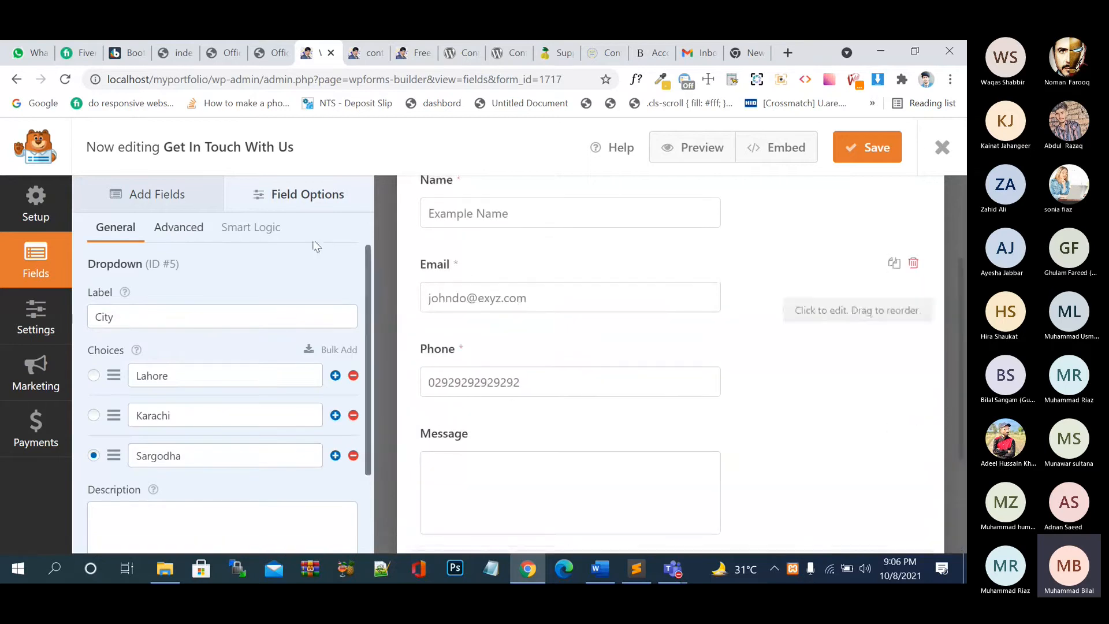
left_click(185, 199)
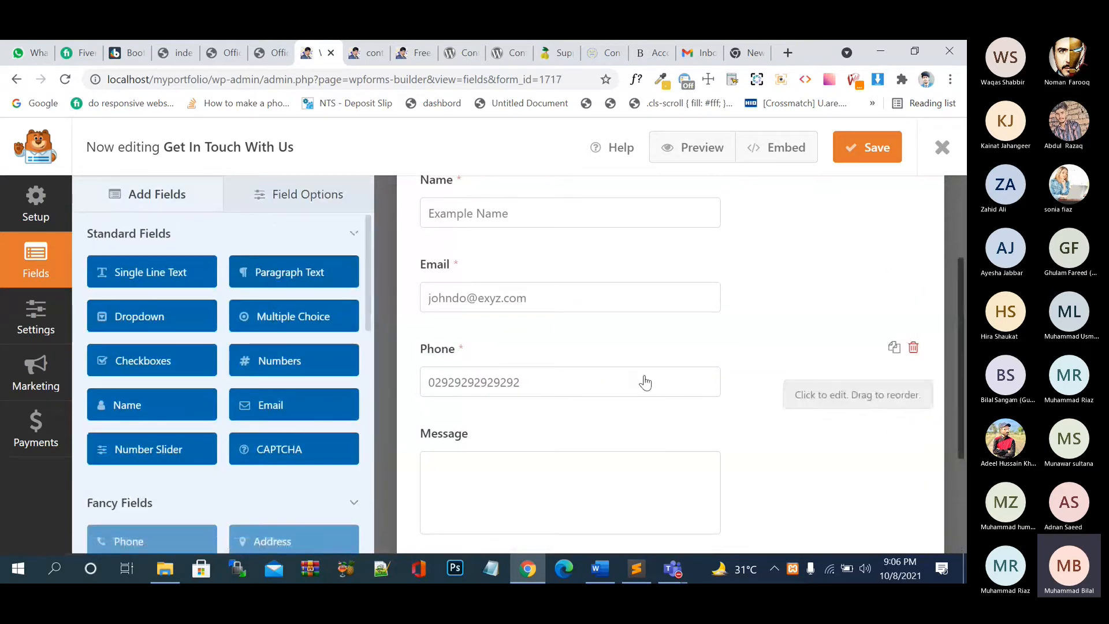
scroll(645, 383, "down", 1)
scroll(646, 382, "down", 2)
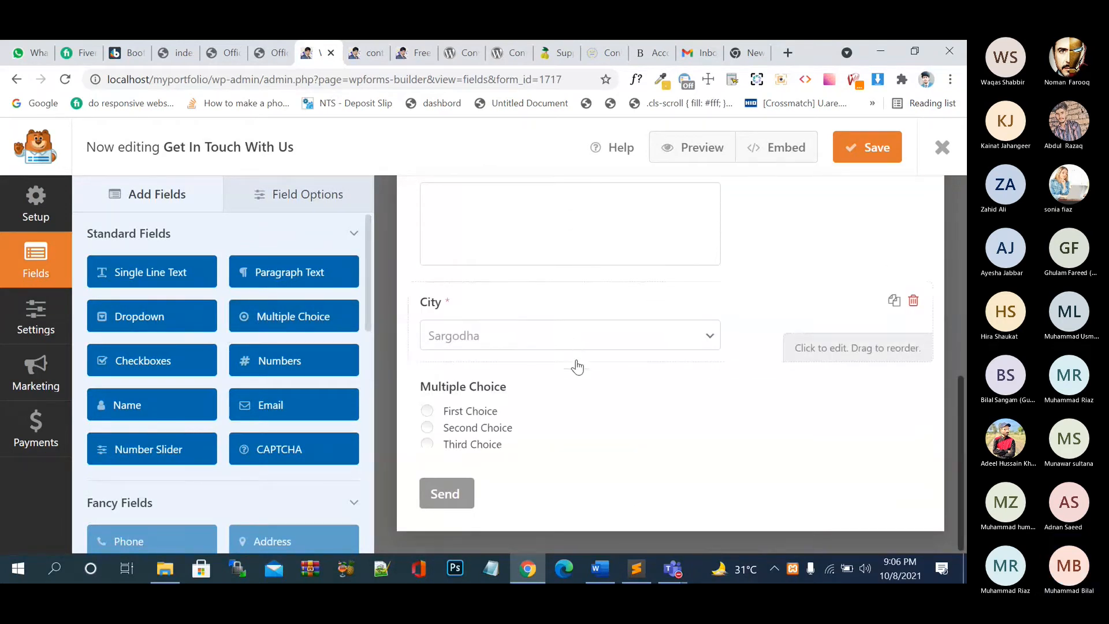
- Label the field 'Gender' with choices Male and Female, delete Third Choice, and save
left_click(428, 426)
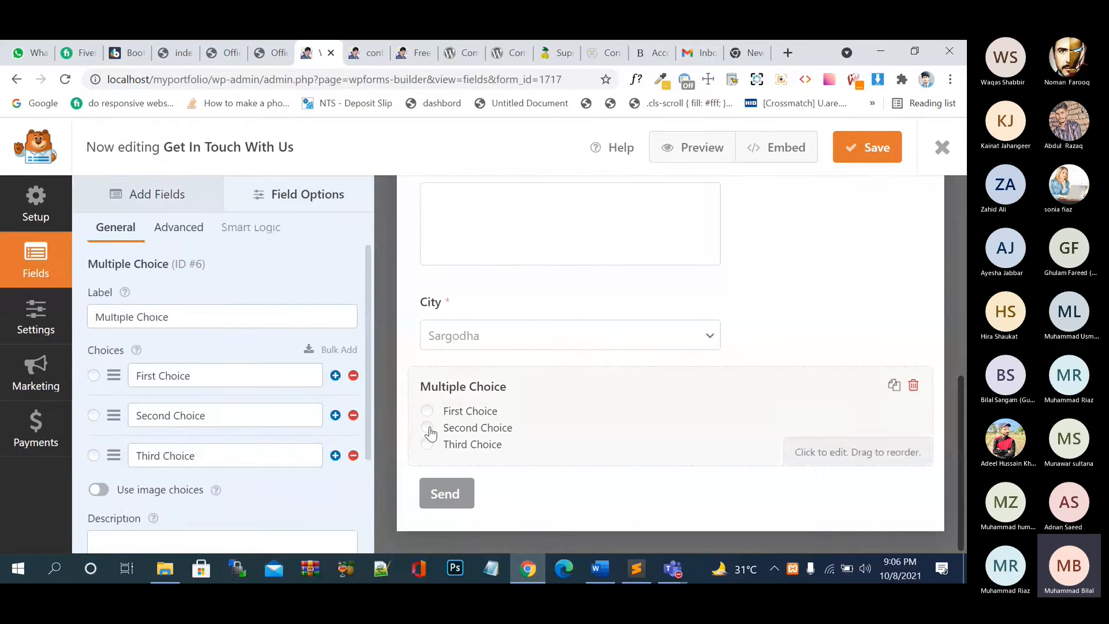
left_click_drag(222, 315, 62, 328)
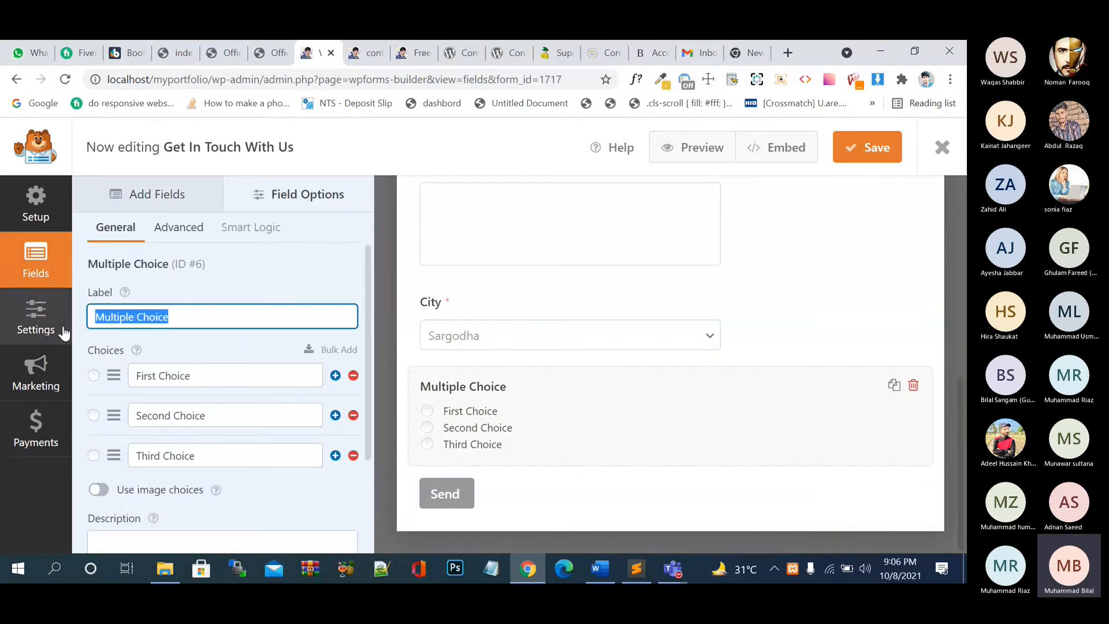
type("Gender")
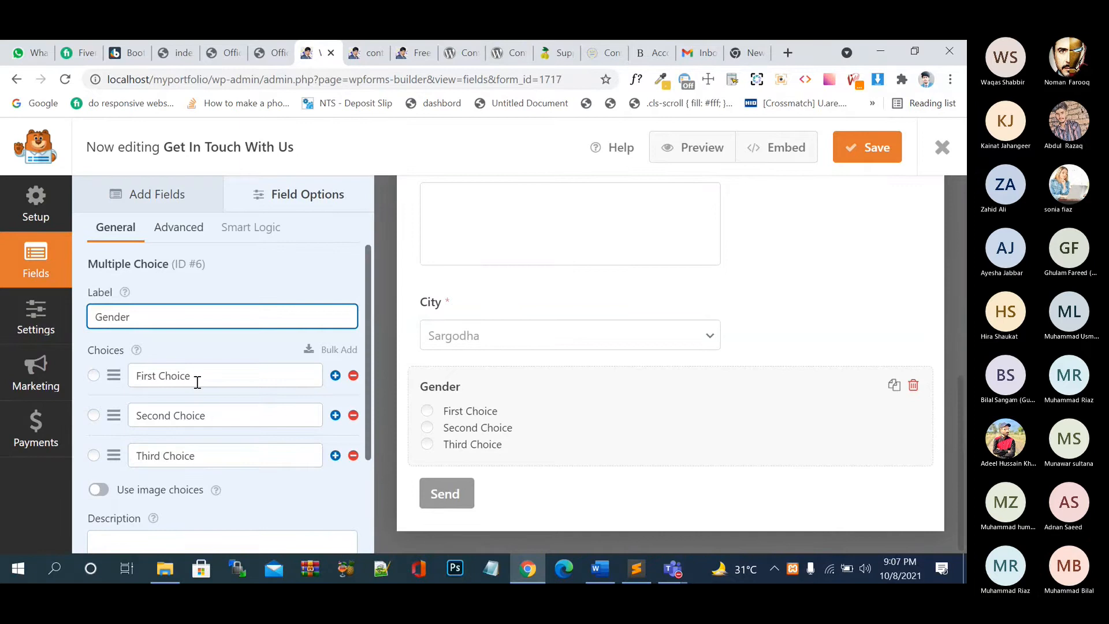
left_click_drag(198, 379, 130, 383)
type("Male")
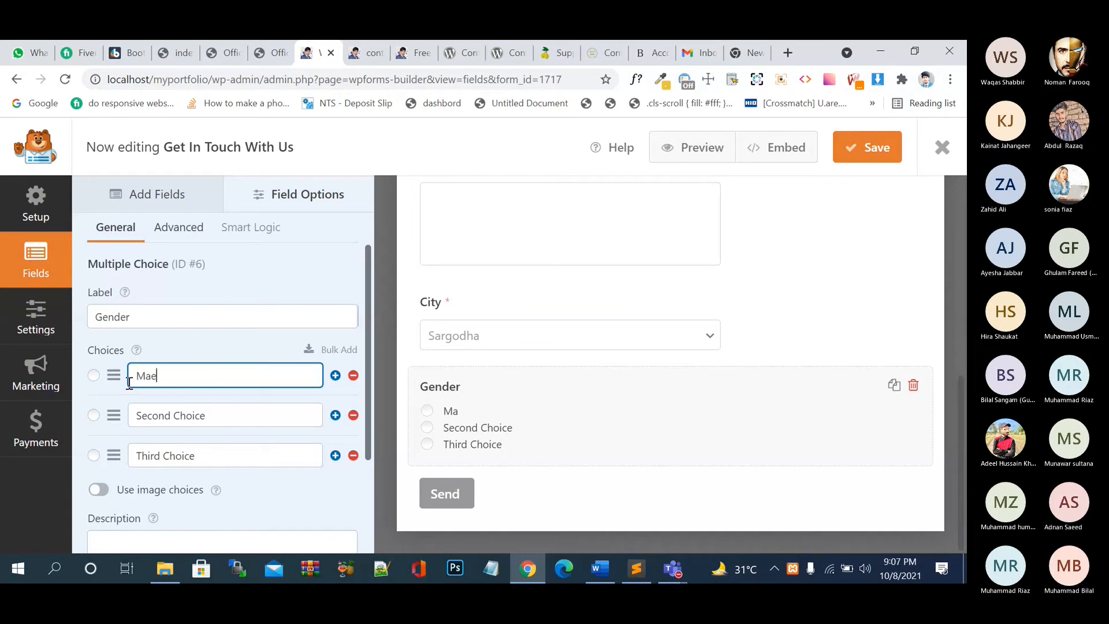
left_click(236, 418)
double_click(188, 414)
left_click_drag(187, 414, 147, 415)
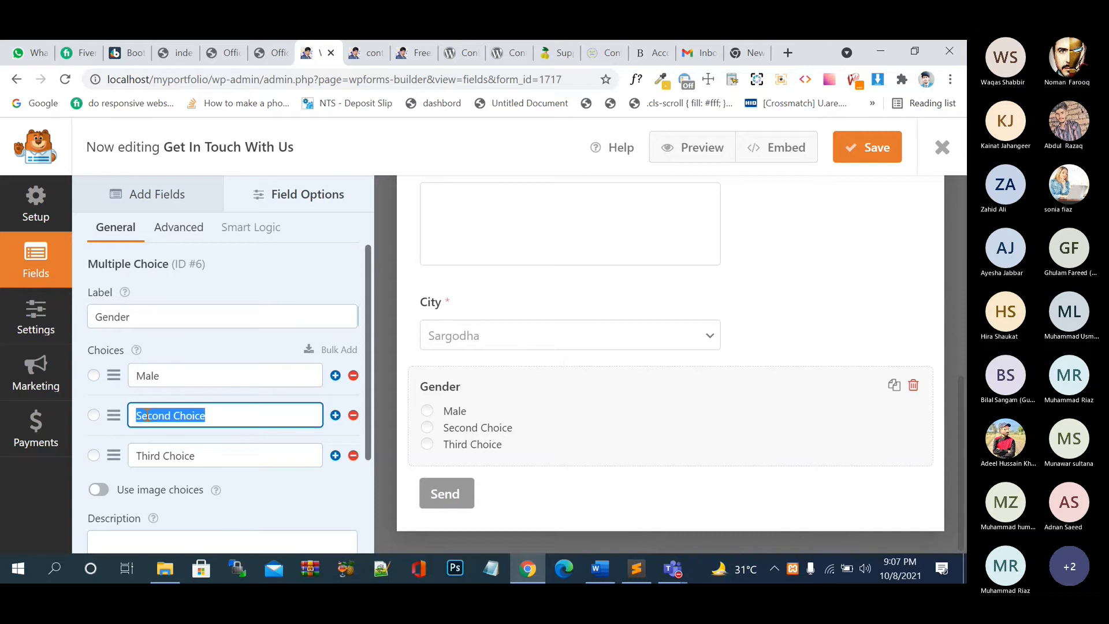
type("Femal")
type("e")
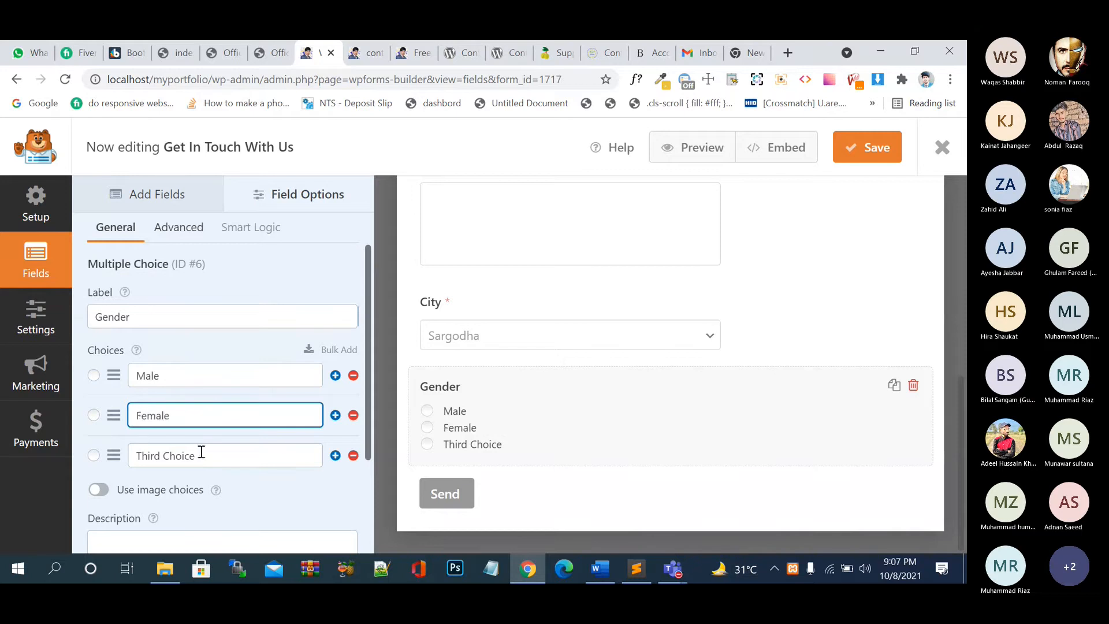
left_click(353, 455)
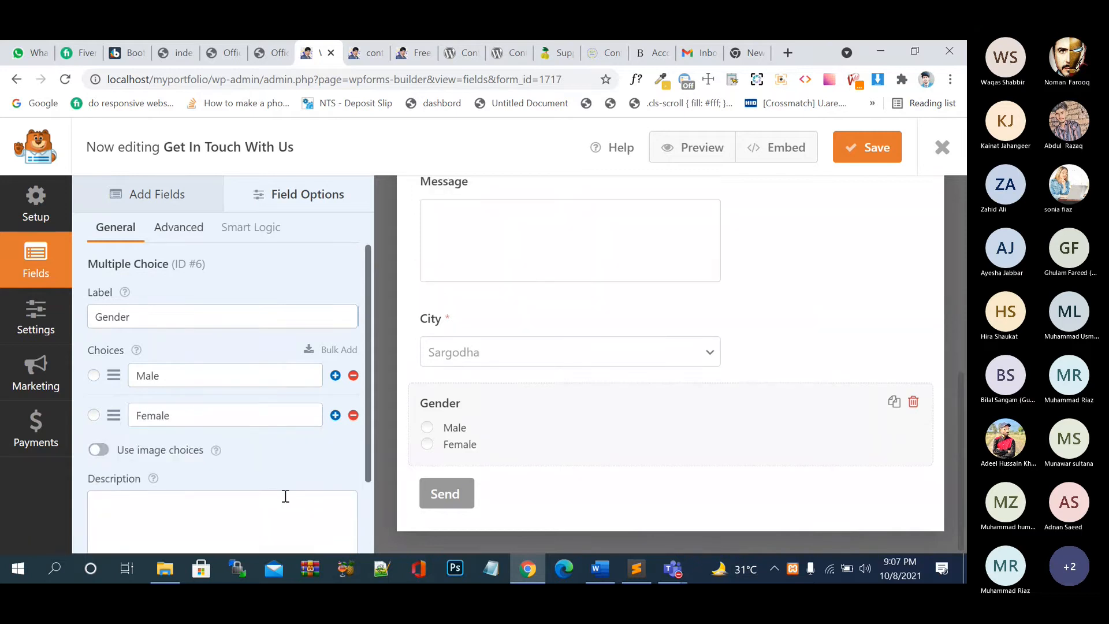
left_click(861, 156)
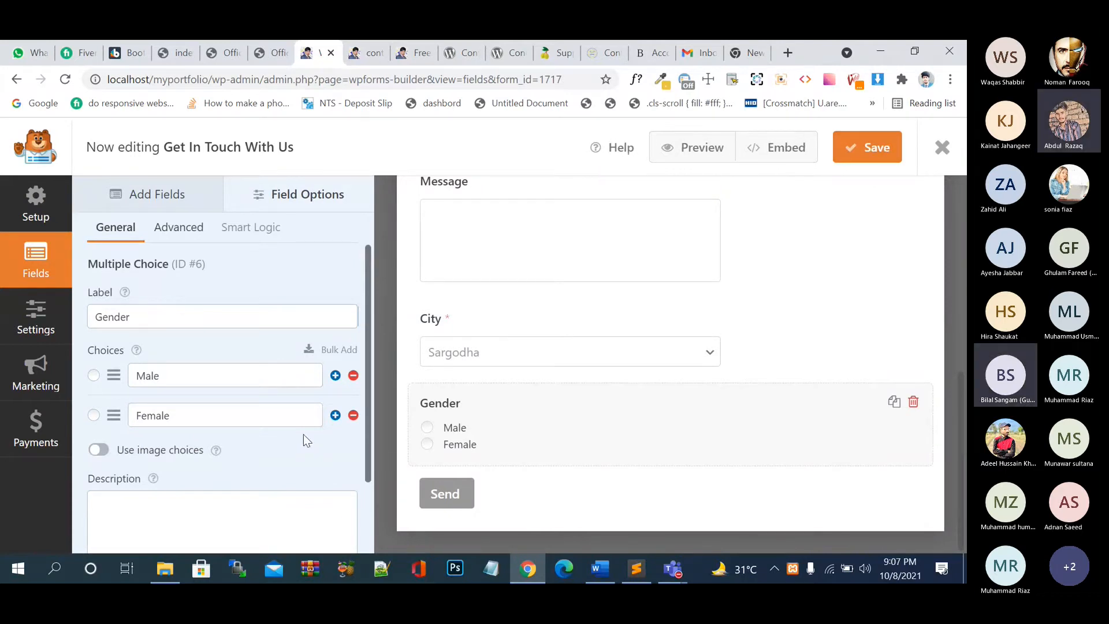
- Set the Gender Choice Layout to Two Columns, keep Dynamic Choices Off, and save
left_click(179, 228)
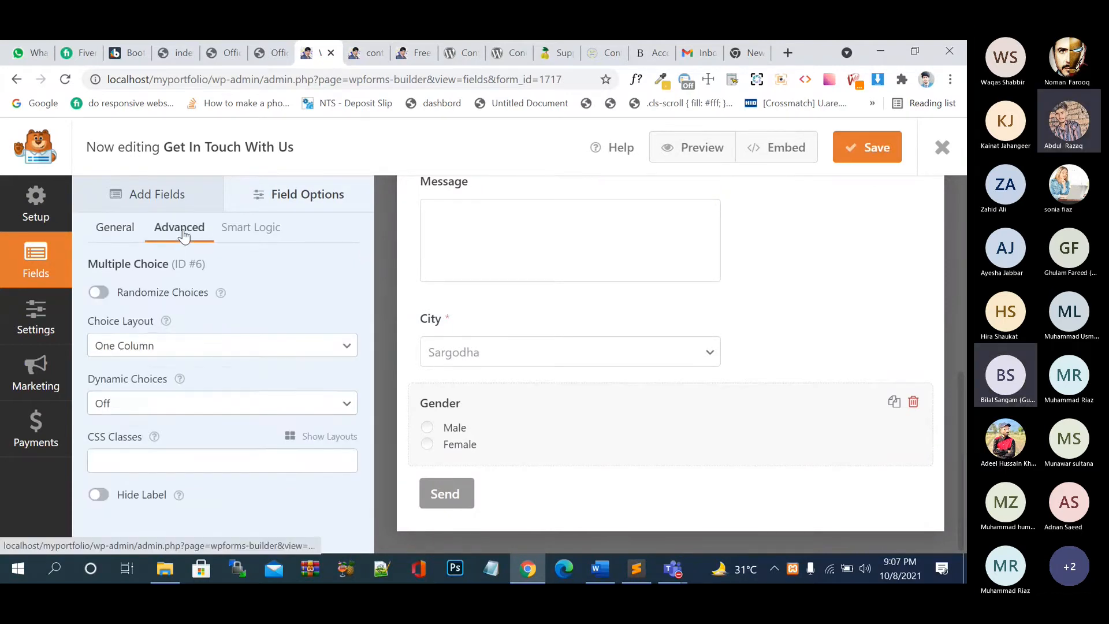
left_click(174, 350)
left_click(178, 380)
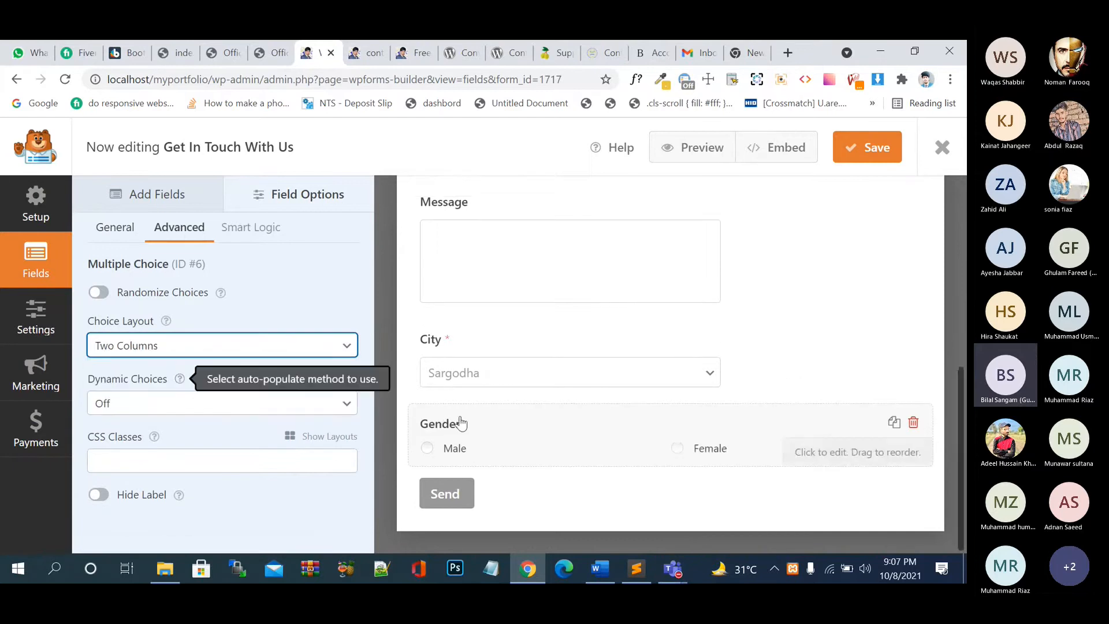
left_click(234, 411)
left_click(235, 423)
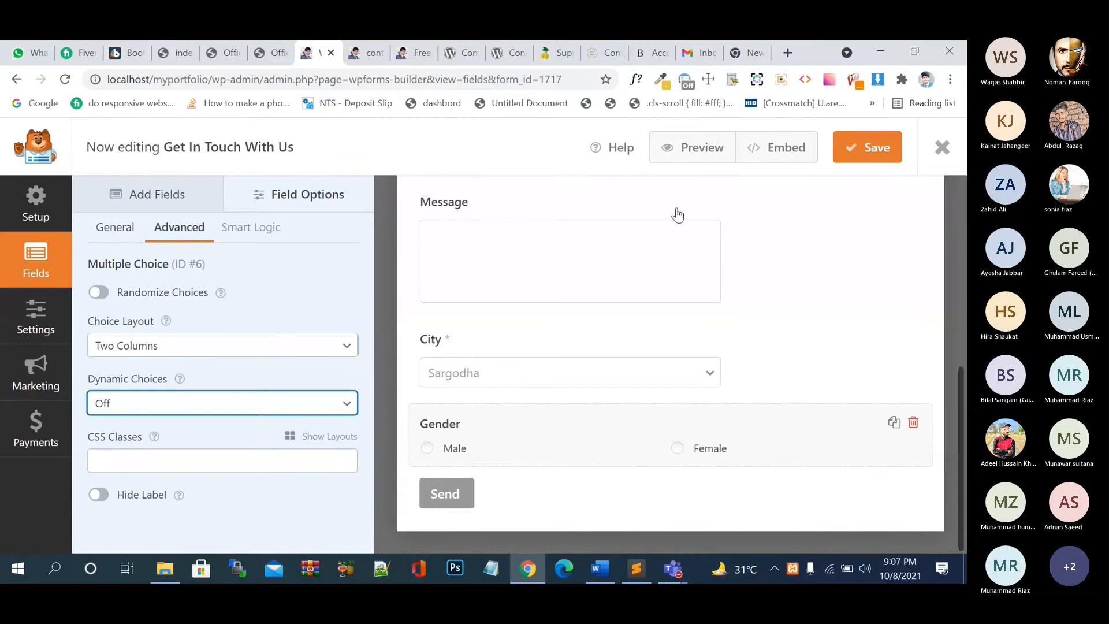
left_click(866, 151)
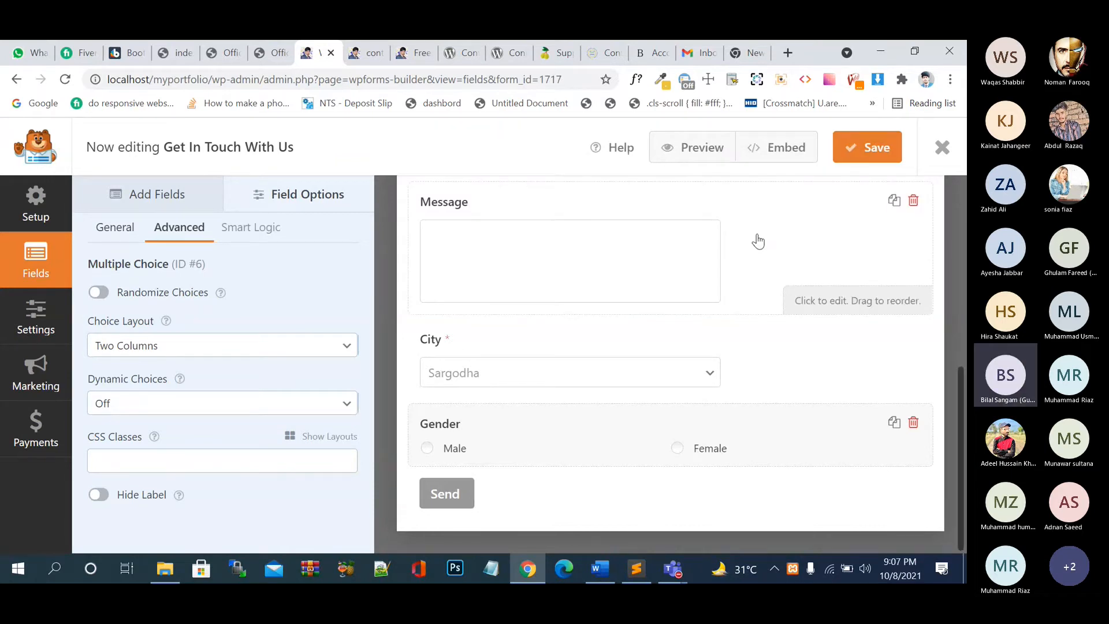
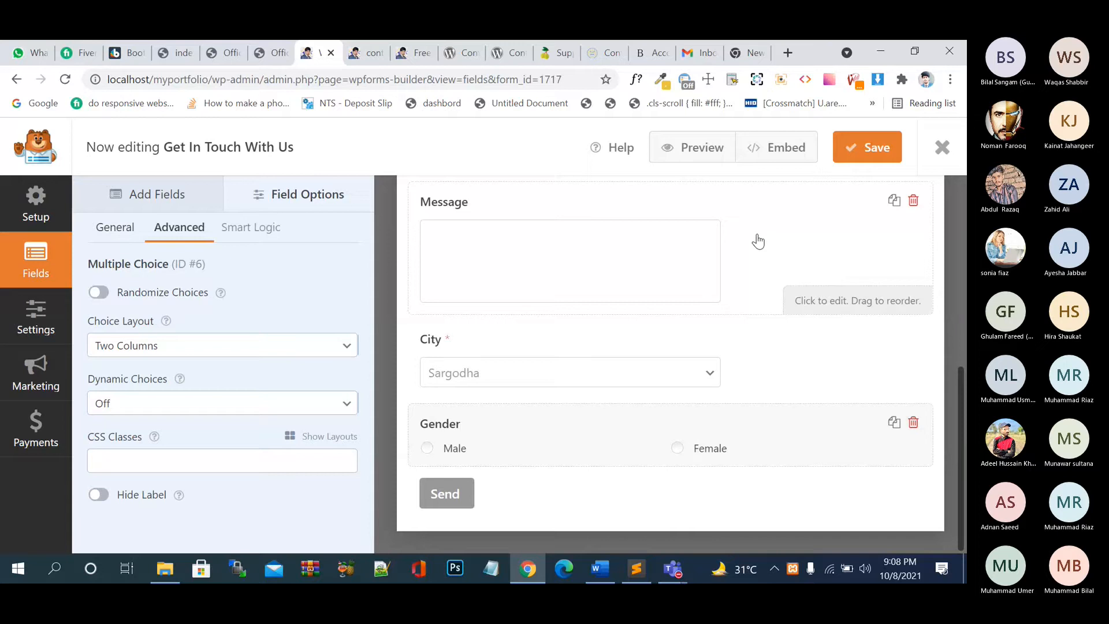
- Save the Get In Touch With Us form with its two-column Gender field
left_click(855, 152)
- Reload the live contact page and test the Male and Female Gender options
left_click(407, 53)
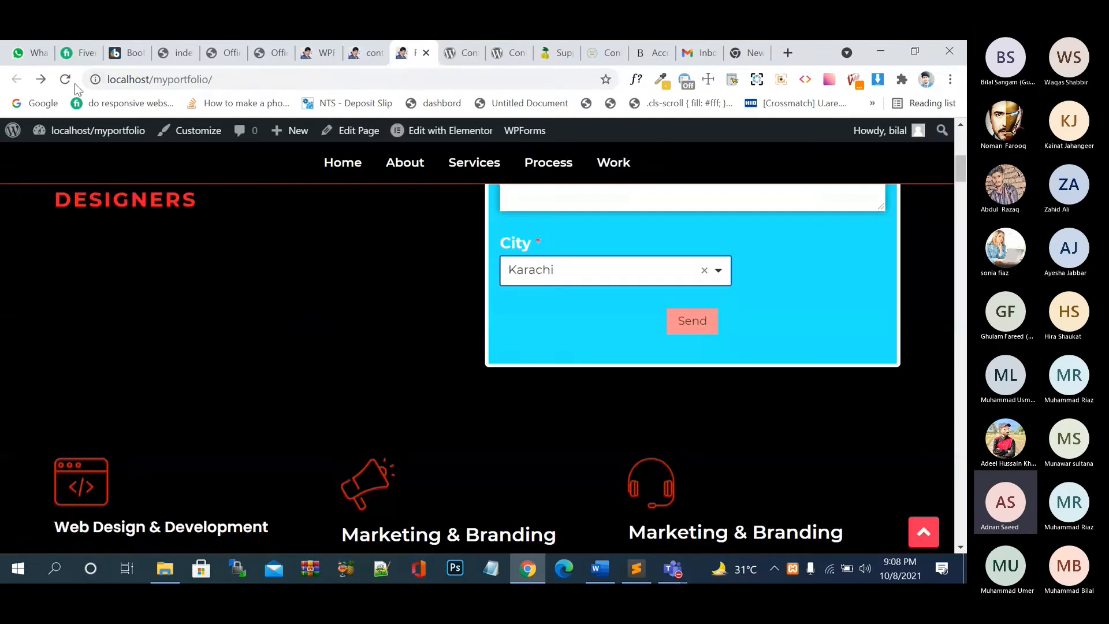
left_click(65, 80)
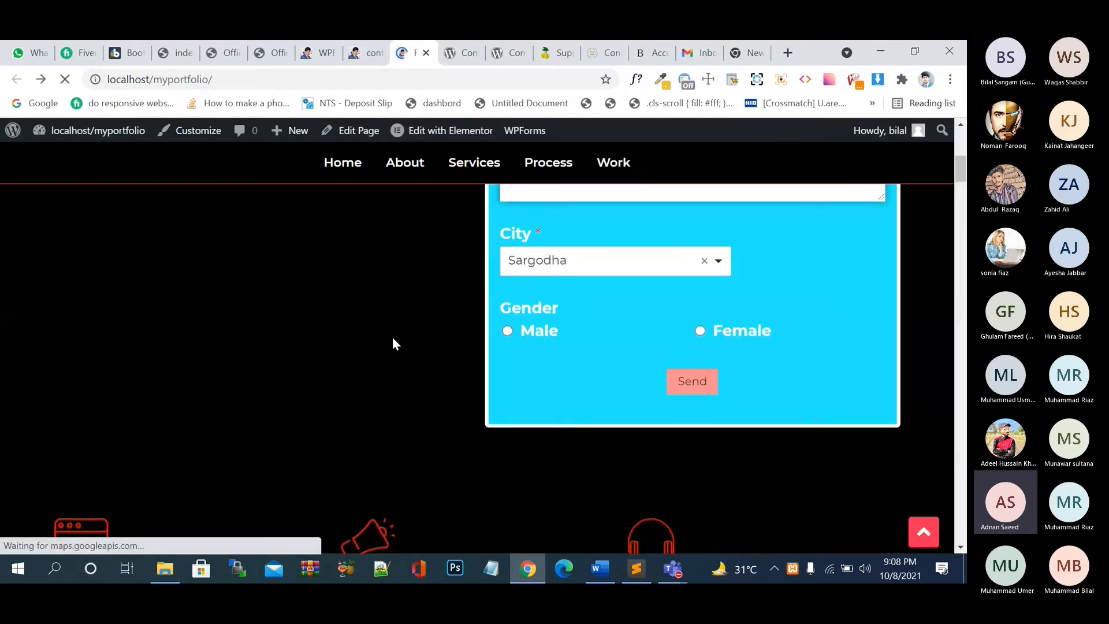
left_click(508, 331)
left_click(700, 331)
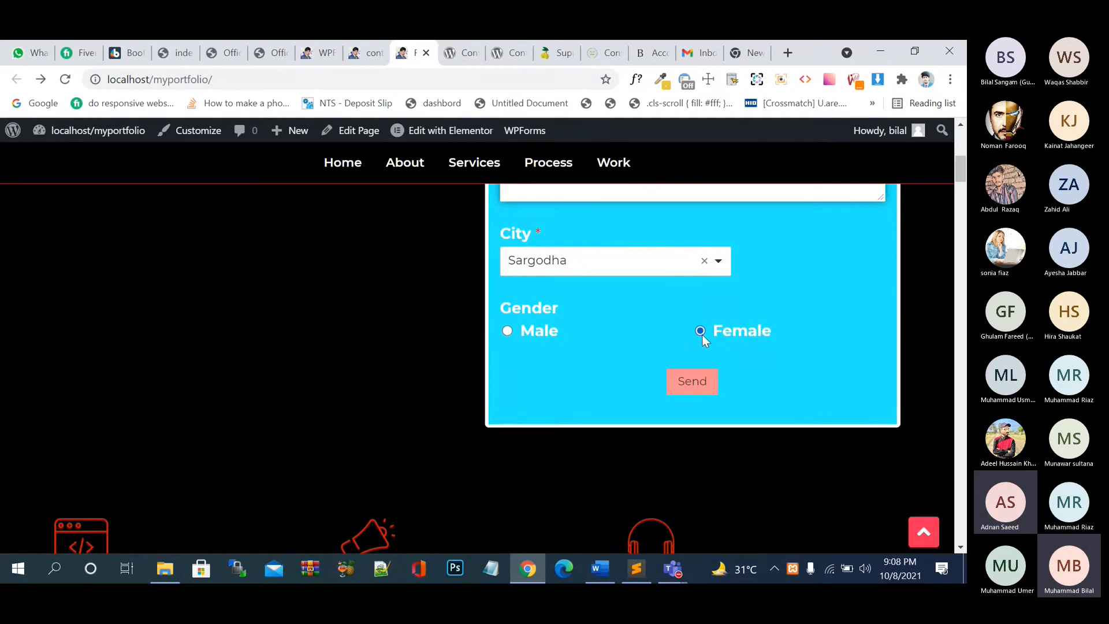
left_click(507, 331)
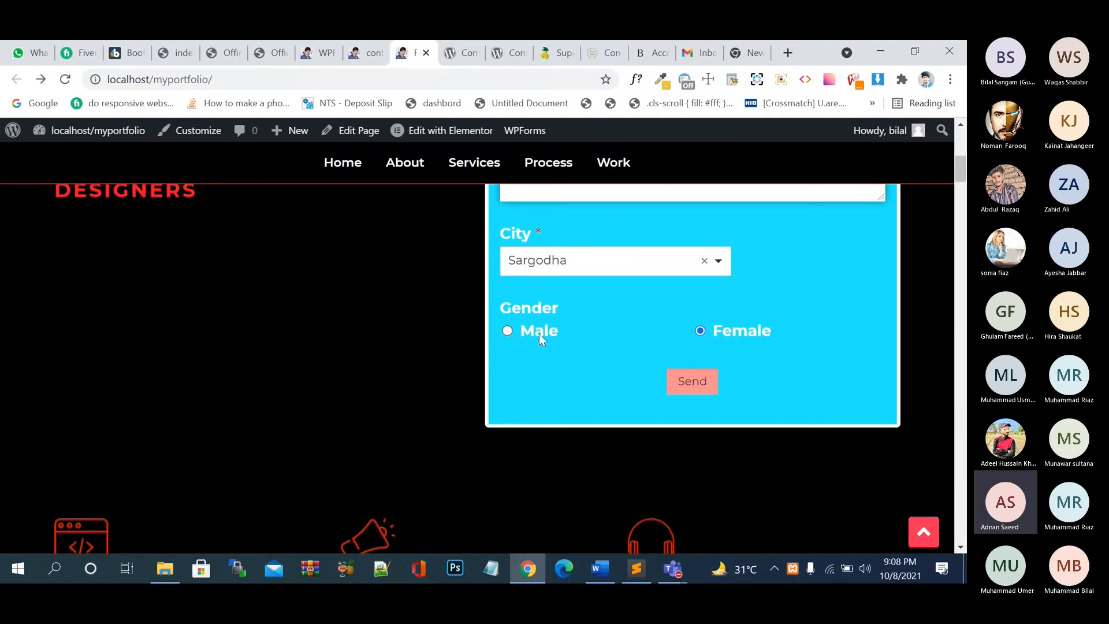
left_click(700, 331)
left_click(549, 326)
left_click(725, 335)
left_click(558, 330)
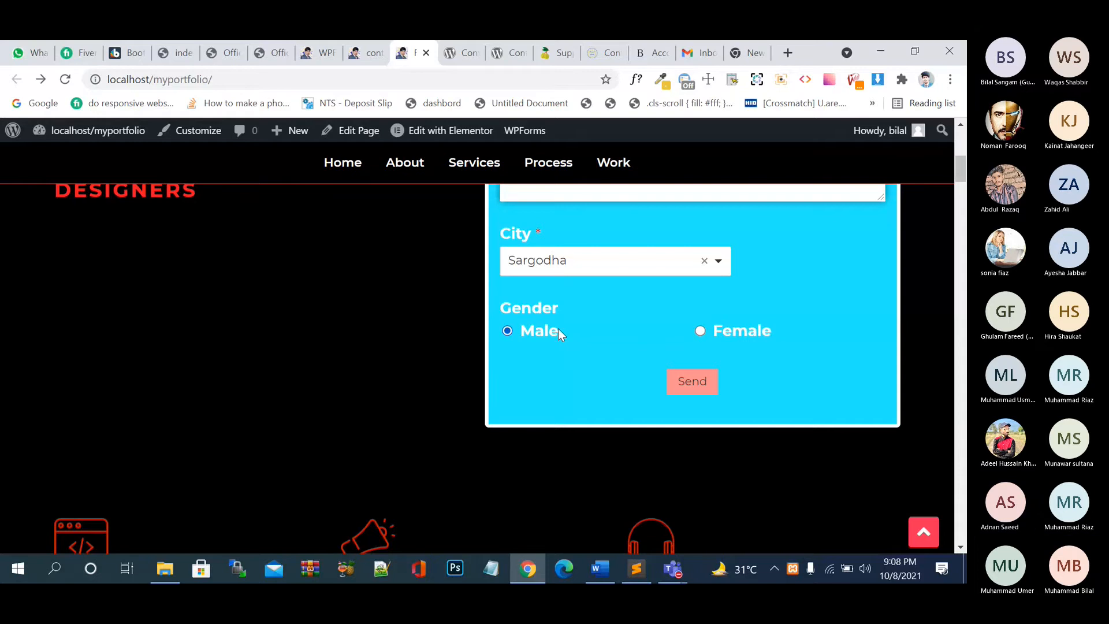
- Scroll back to the top and return to the WPForms form builder
scroll(558, 328, "up", 1)
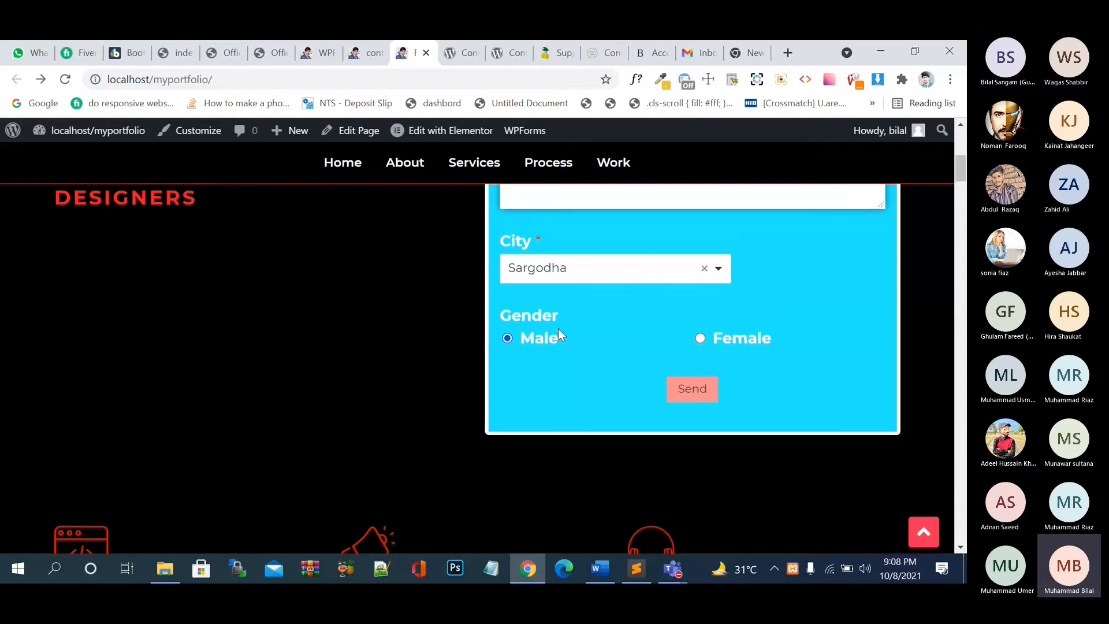
scroll(558, 329, "up", 3)
scroll(559, 329, "up", 1)
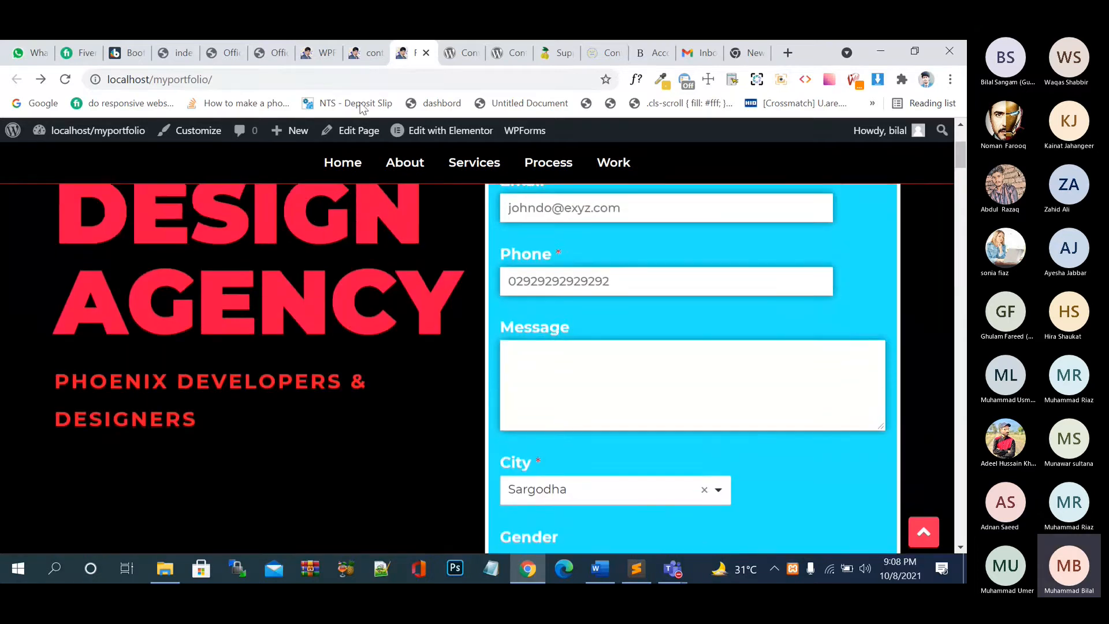
left_click(368, 54)
left_click(319, 61)
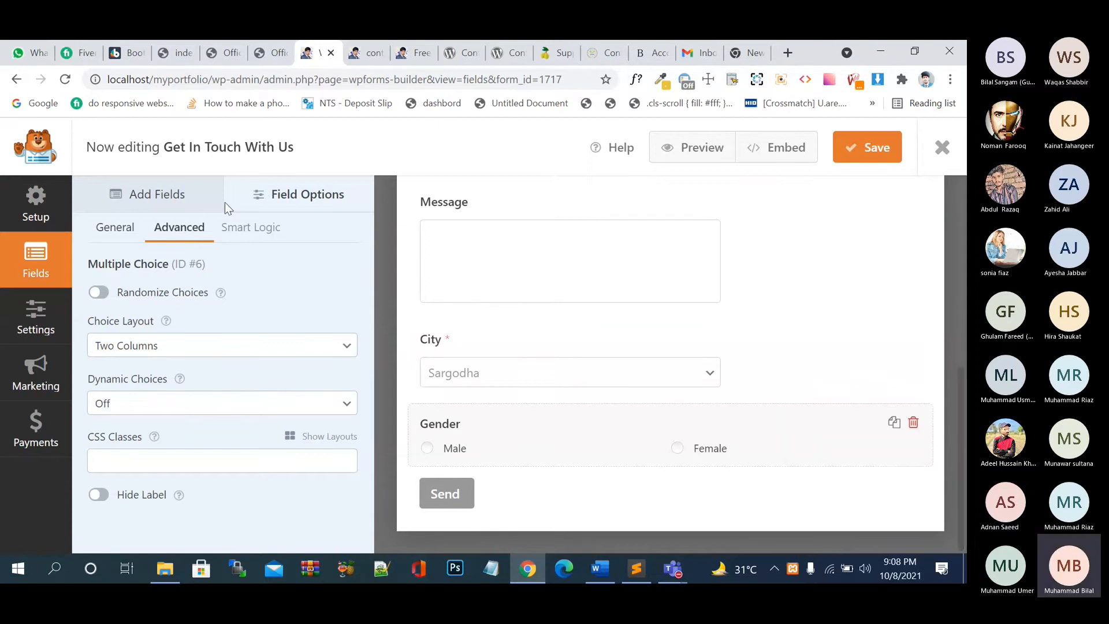
- Add a Checkboxes field labelled 'Hobby' with choices Cricket, Football and Hockey
left_click(176, 197)
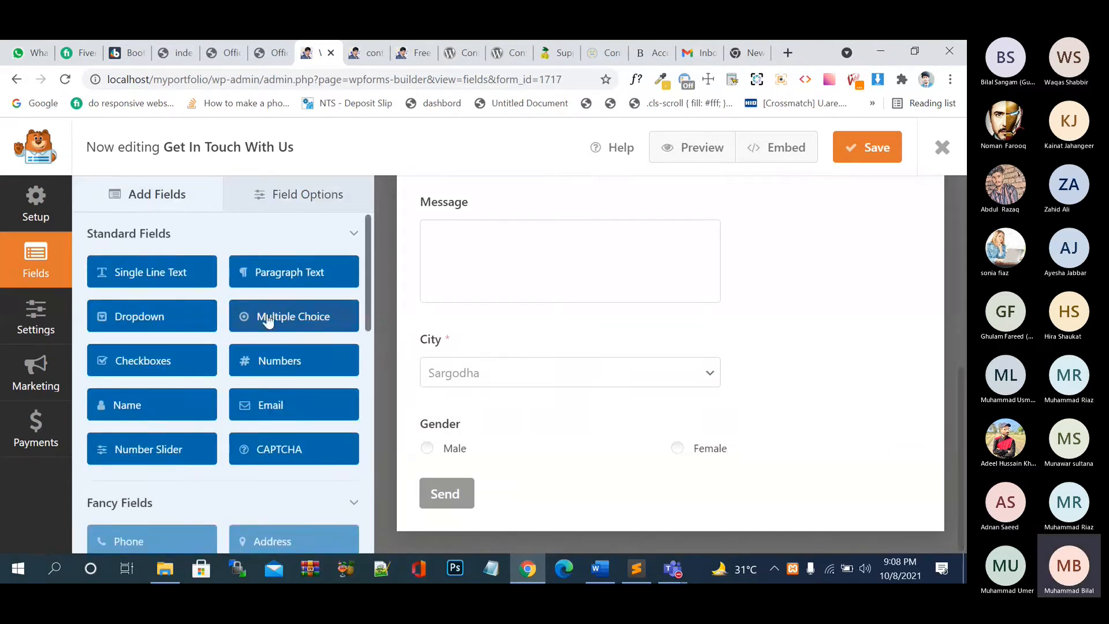
left_click_drag(144, 361, 469, 465)
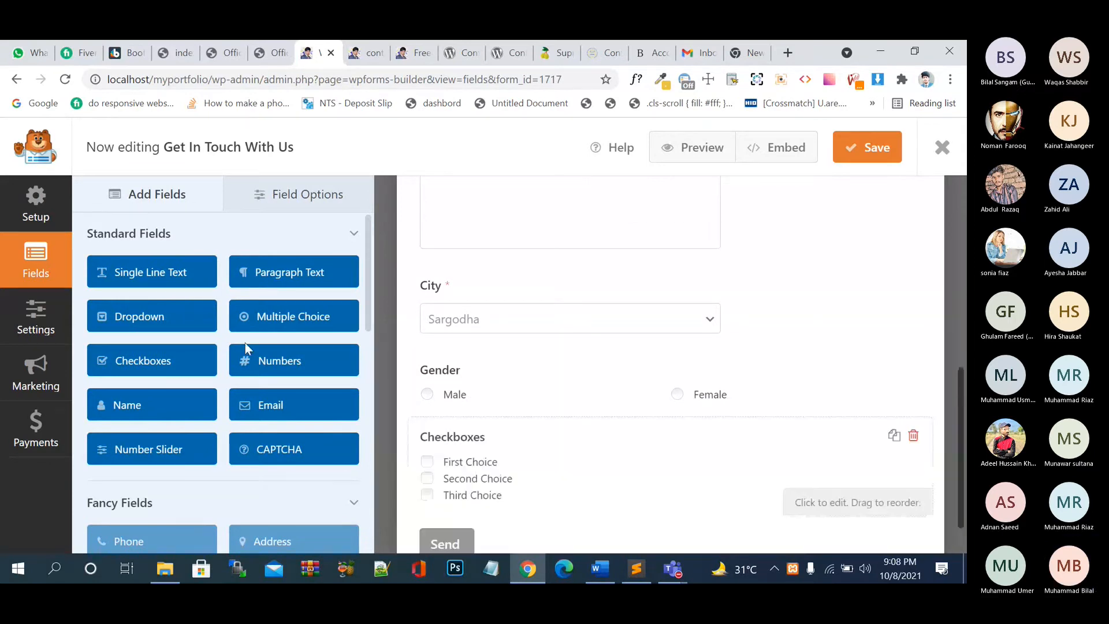
left_click(484, 482)
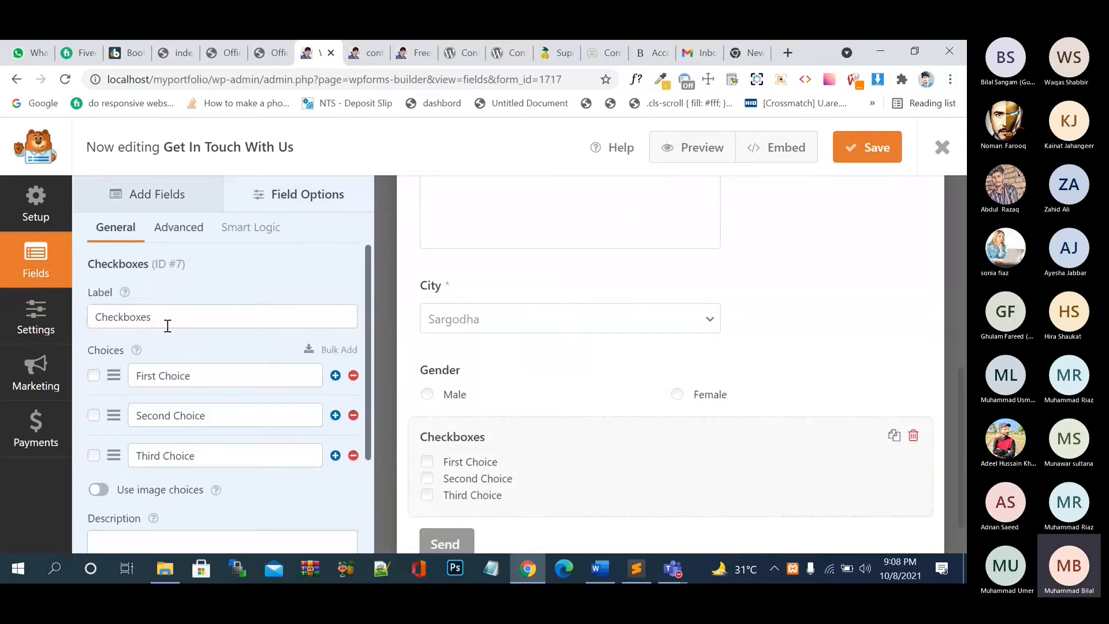
type("Hobby")
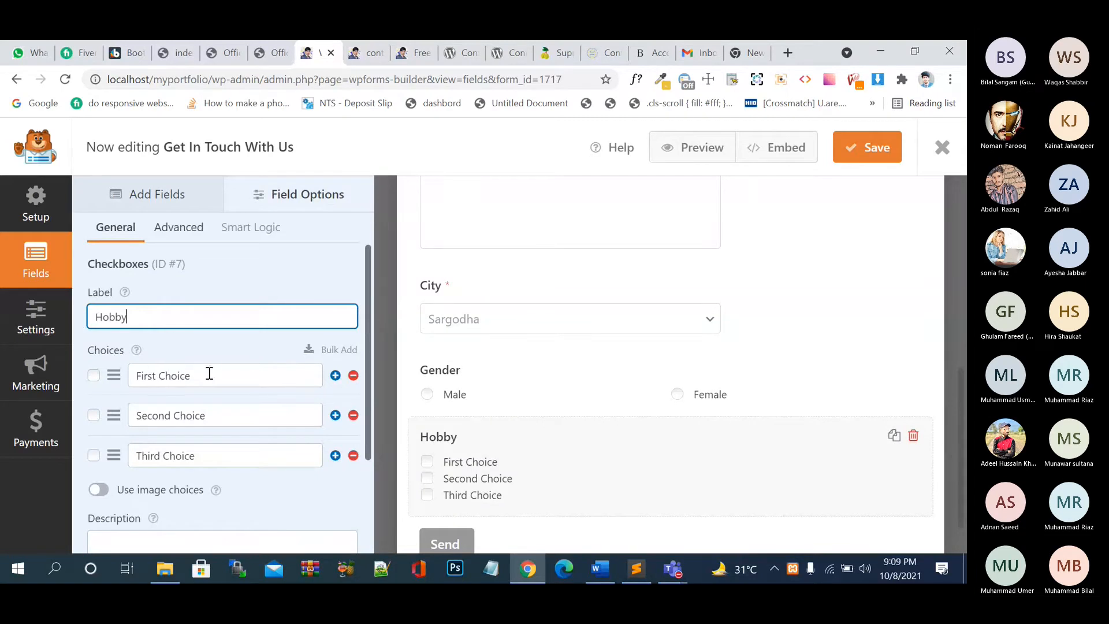
left_click_drag(208, 375, 130, 377)
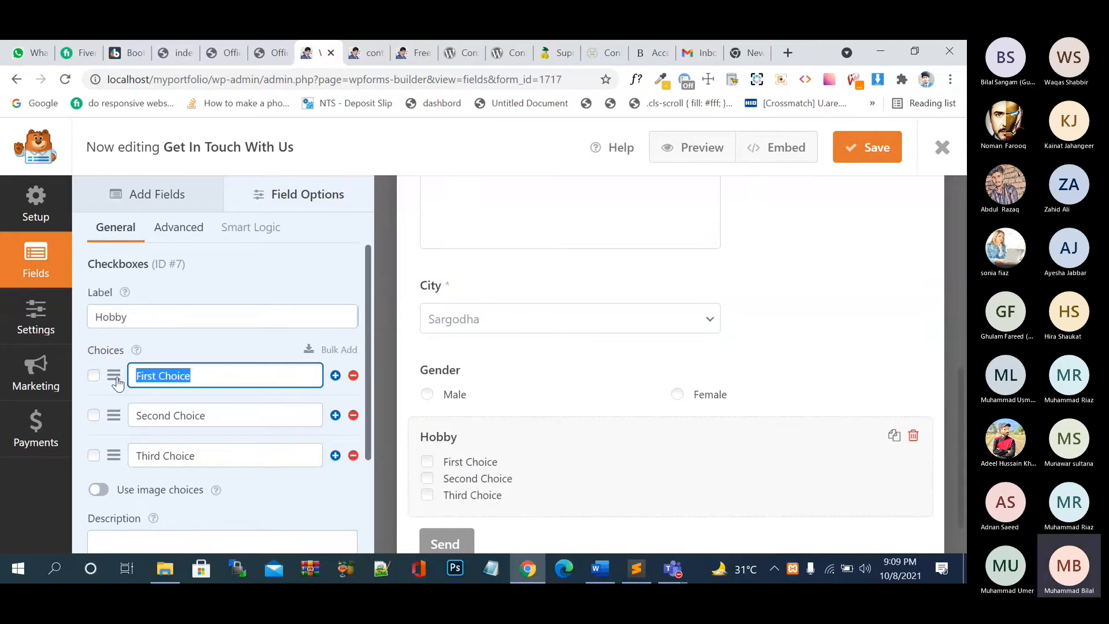
type("Cricke")
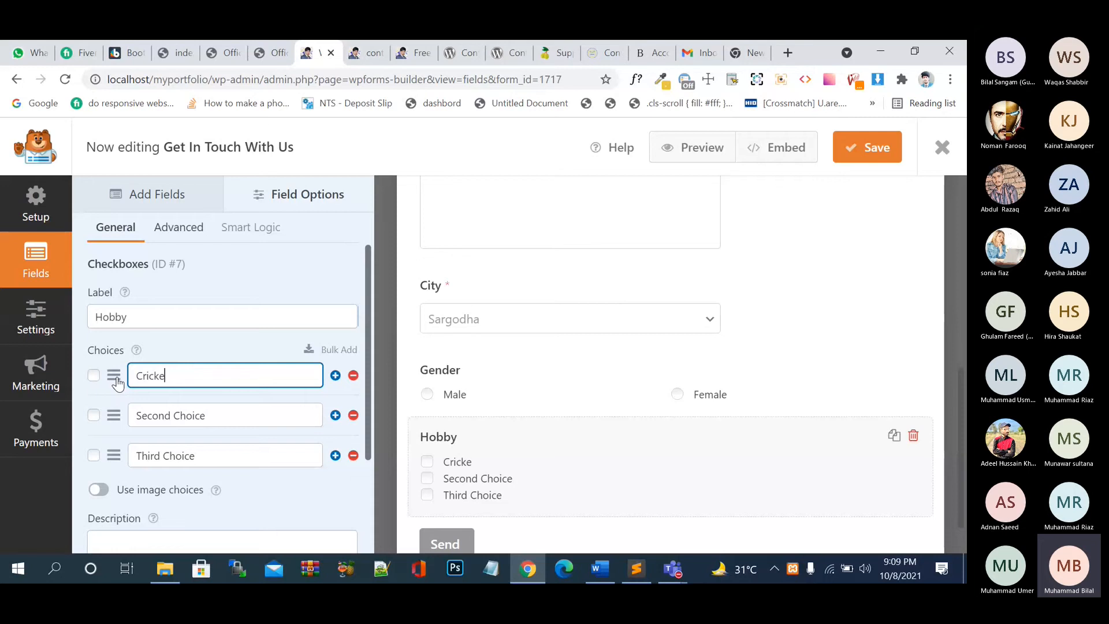
type("t")
left_click_drag(223, 411, 92, 427)
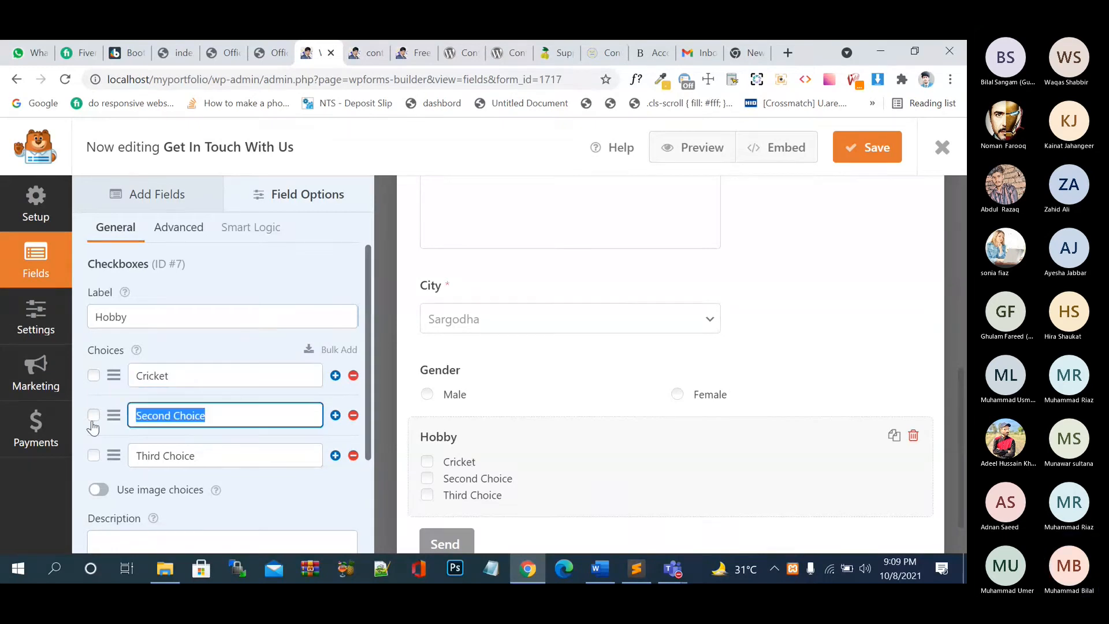
type("Foo")
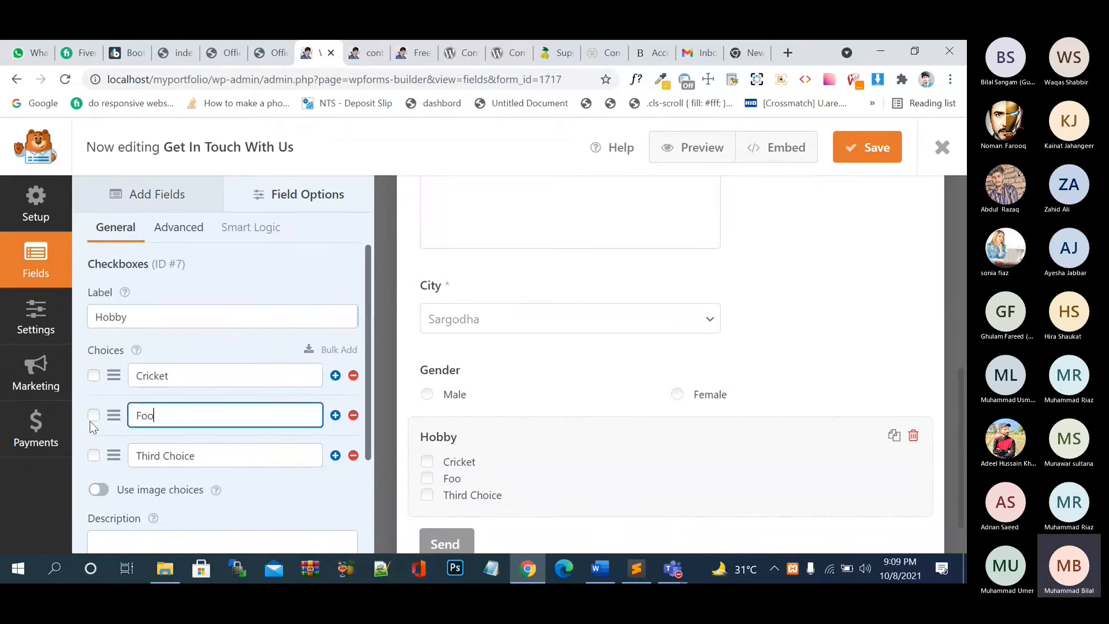
type("tball")
left_click(93, 427)
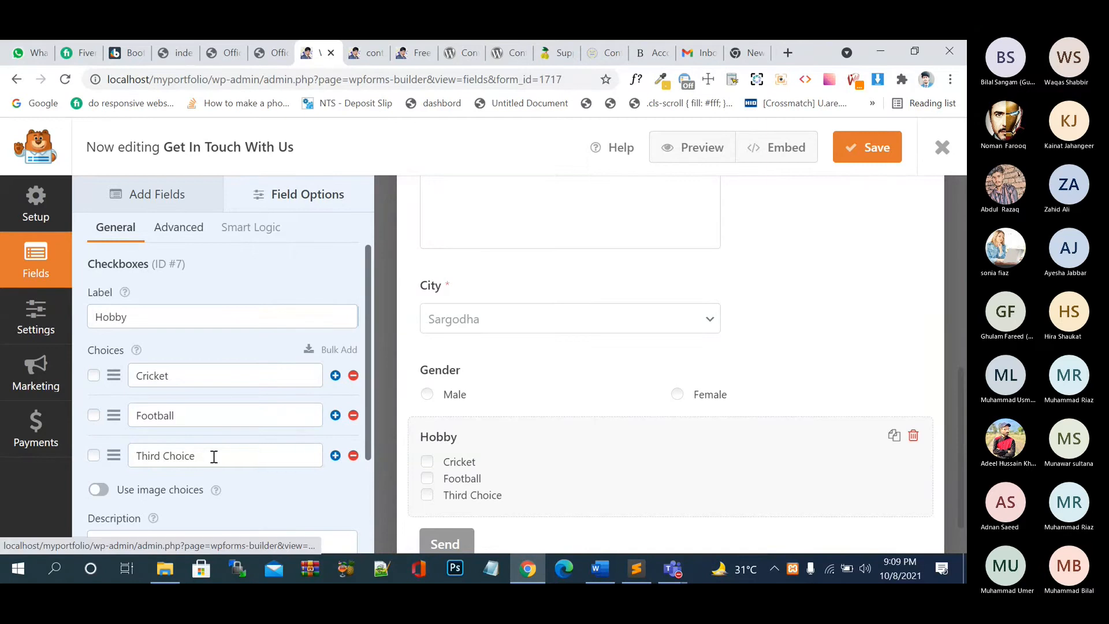
left_click_drag(213, 457, 134, 455)
type("Hockey")
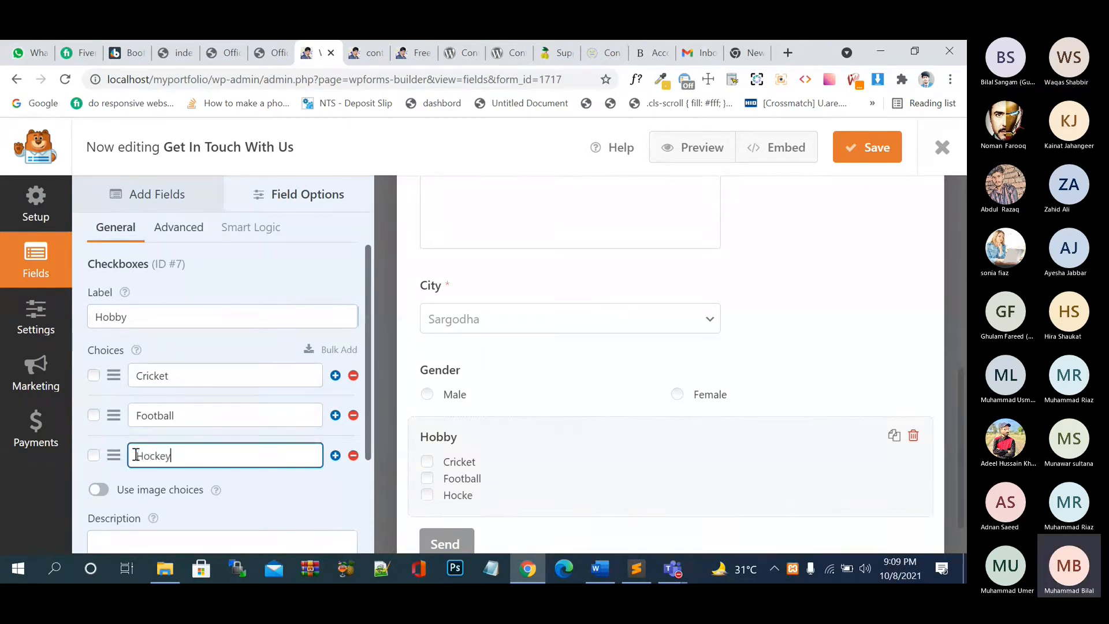
left_click(865, 159)
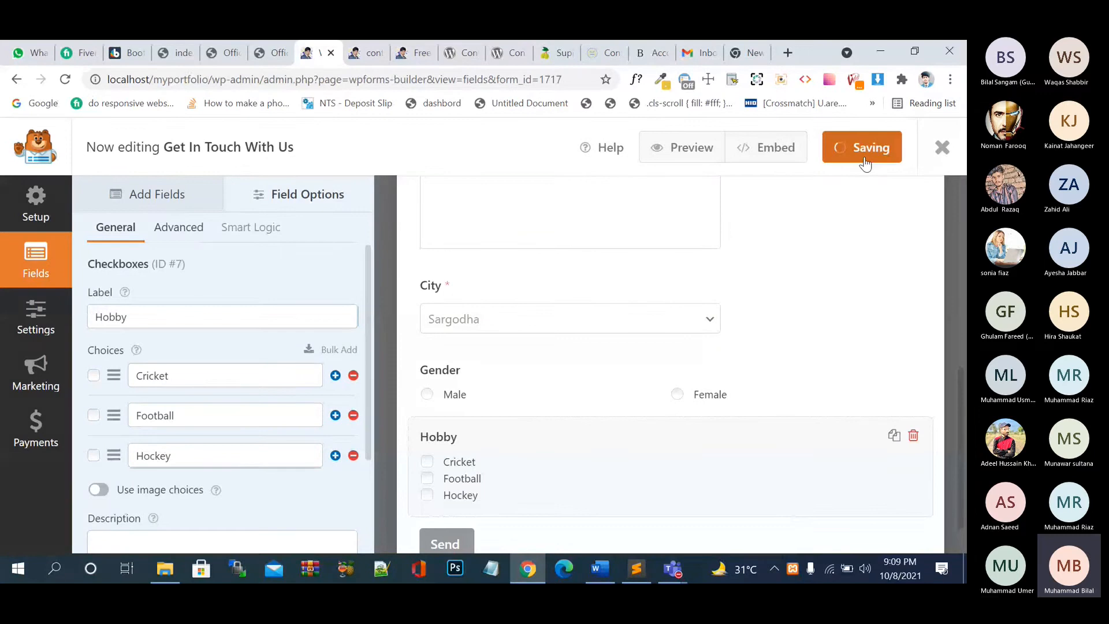
- Set the Hobby field's Choice Layout to Three Columns and save the form
left_click(192, 231)
left_click(208, 347)
left_click(218, 390)
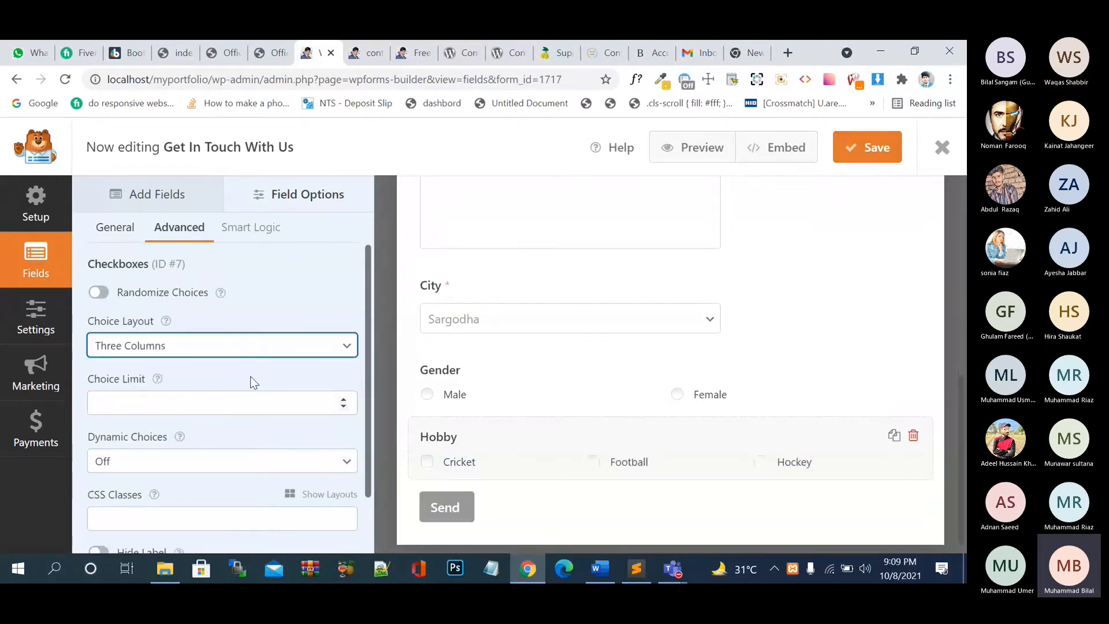
left_click(855, 163)
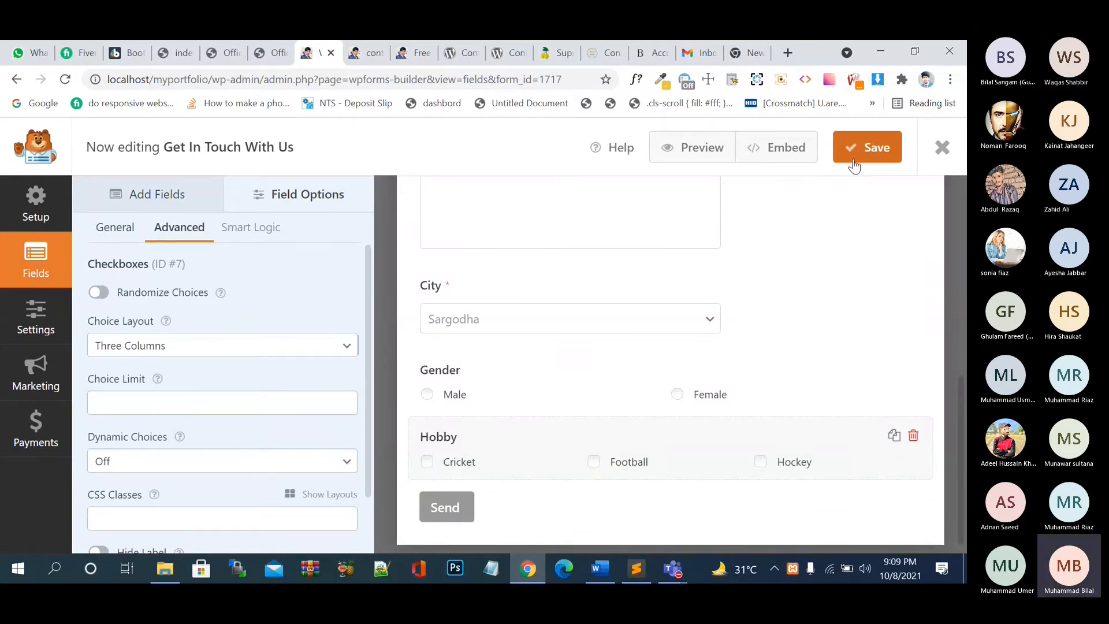
- Refresh the live contact page and test the Male and Female Gender radios
left_click(407, 53)
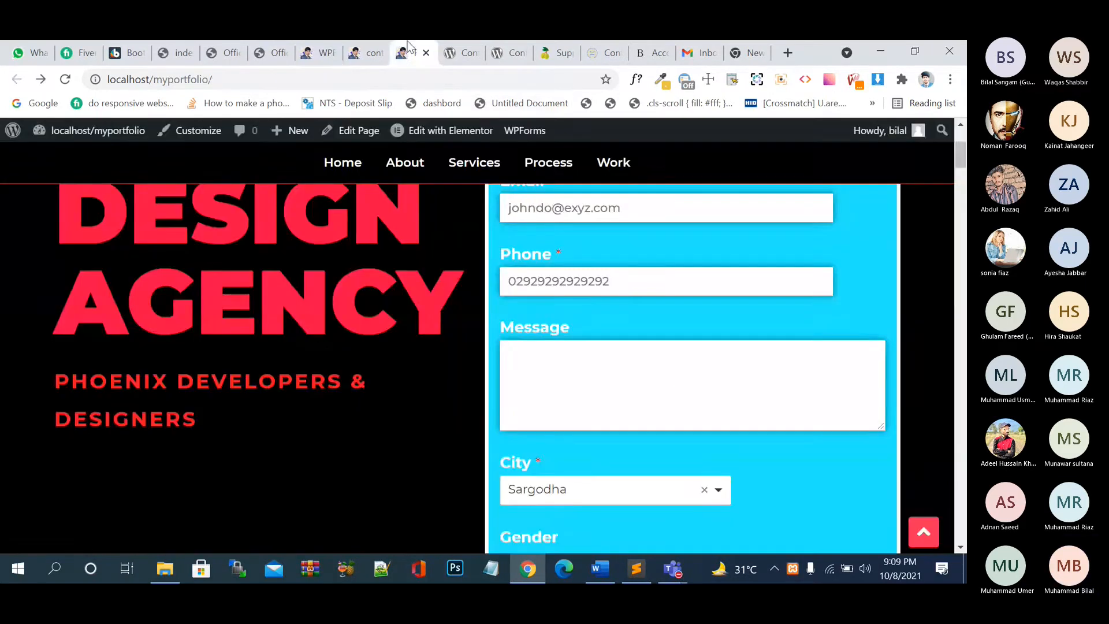
key("F5")
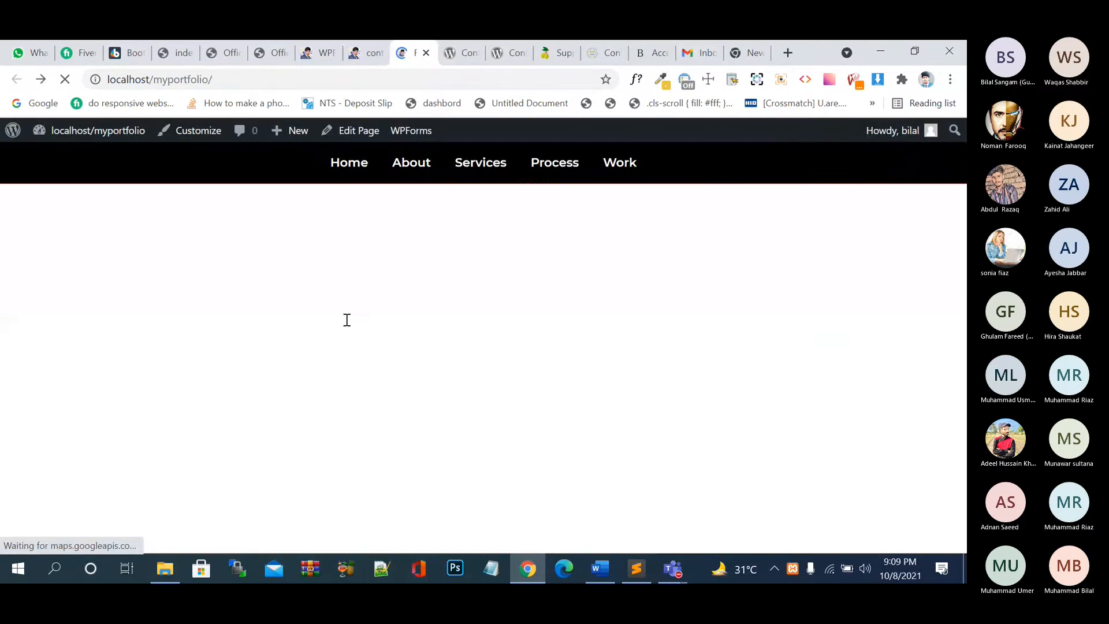
scroll(689, 435, "down", 5)
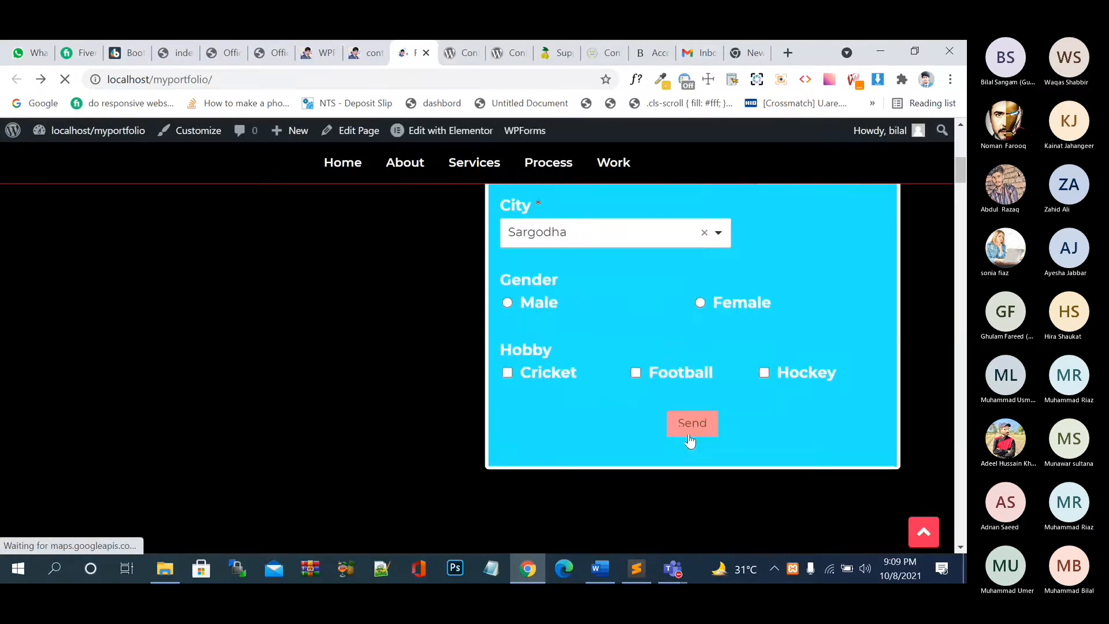
left_click(507, 279)
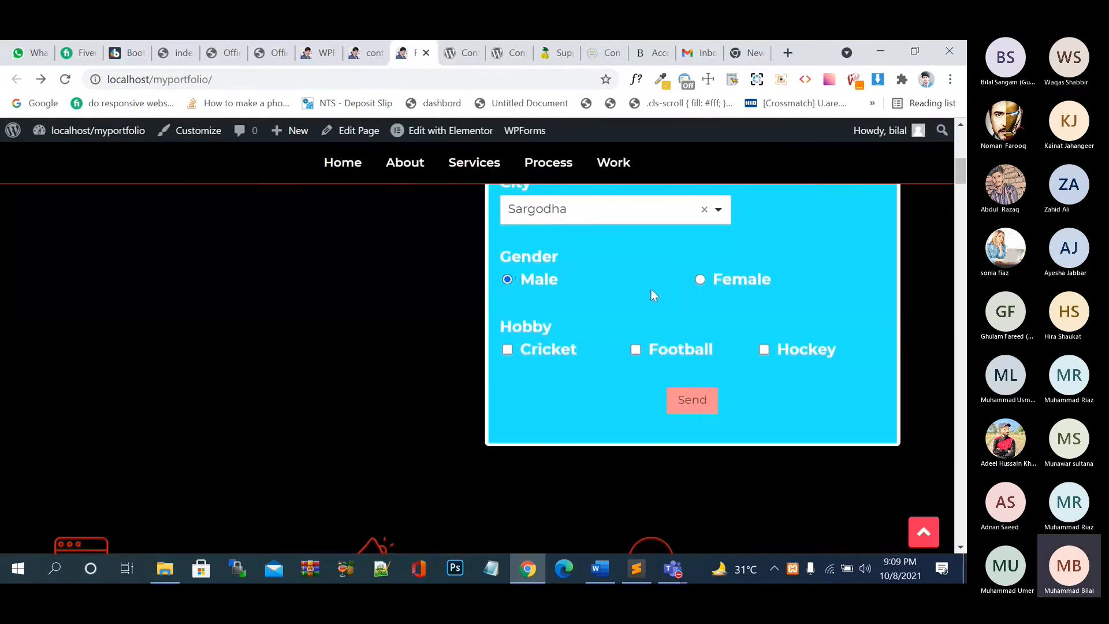
left_click(737, 280)
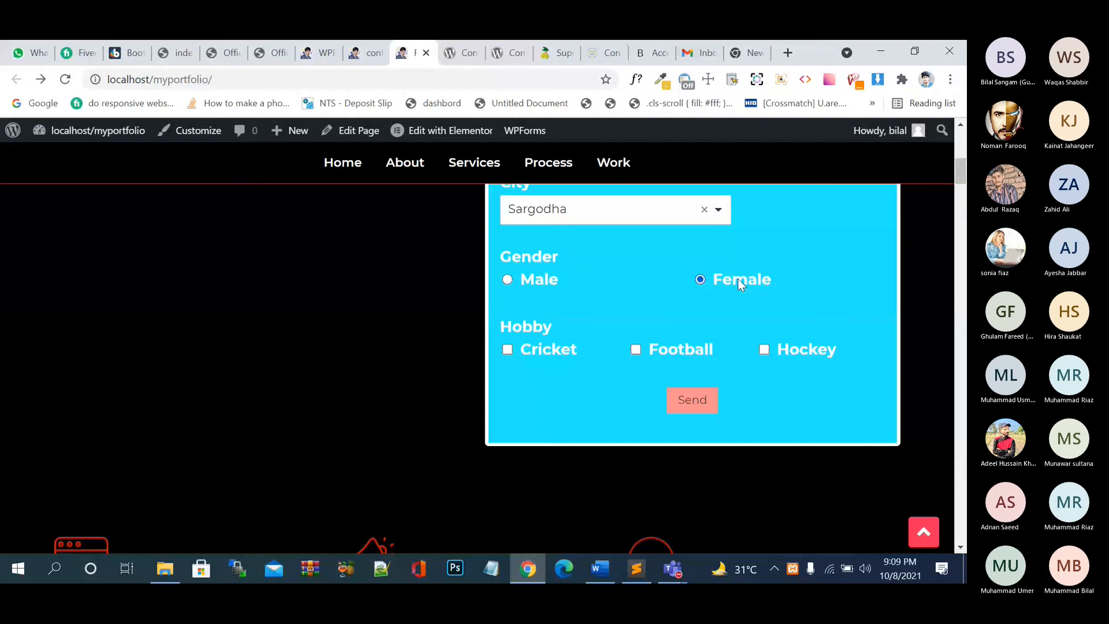
left_click(540, 275)
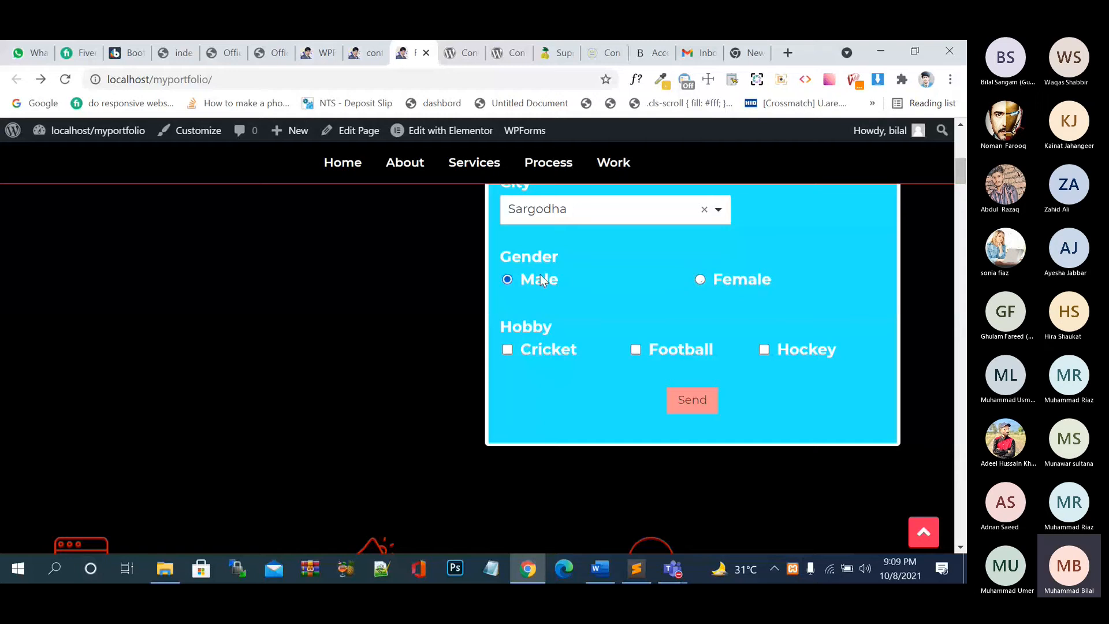
left_click(737, 276)
- Tick the Hockey, Football and Cricket hobbies, then return to the form builder
left_click(827, 341)
left_click(678, 351)
left_click(564, 347)
left_click(356, 55)
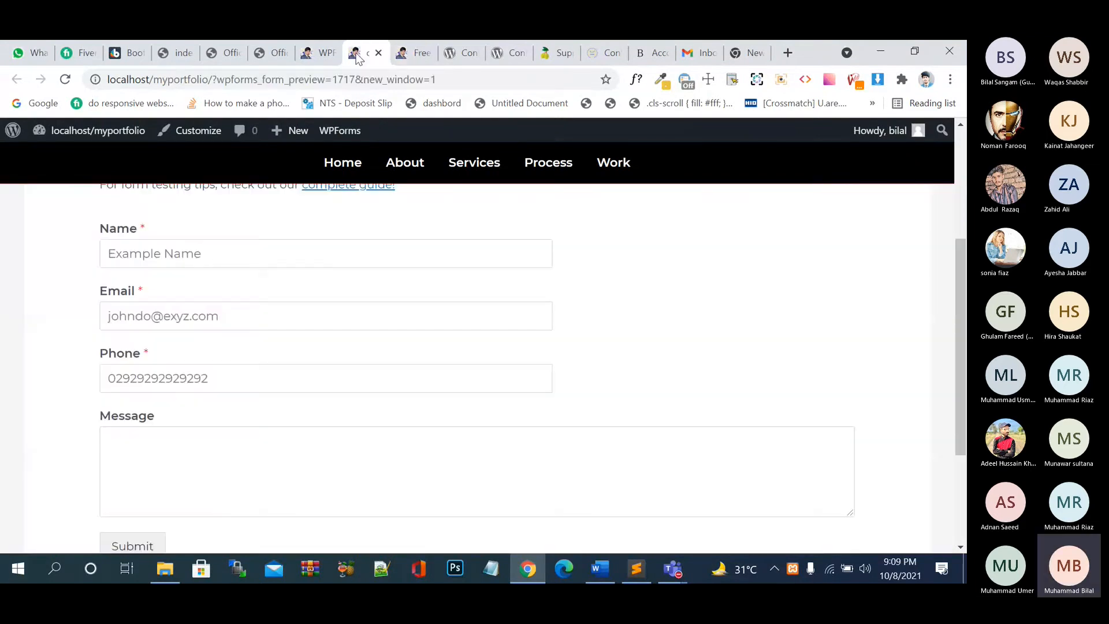
left_click(318, 56)
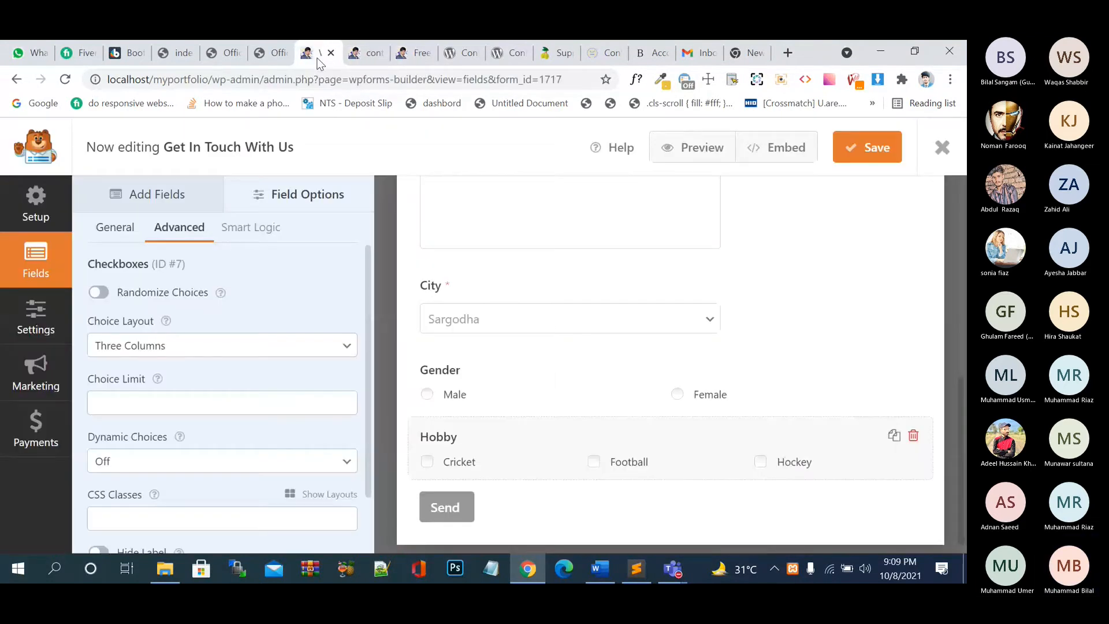
- Add a Numbers field below Hobby and inspect its advanced Placeholder Text option
left_click(139, 195)
left_click_drag(246, 365, 500, 462)
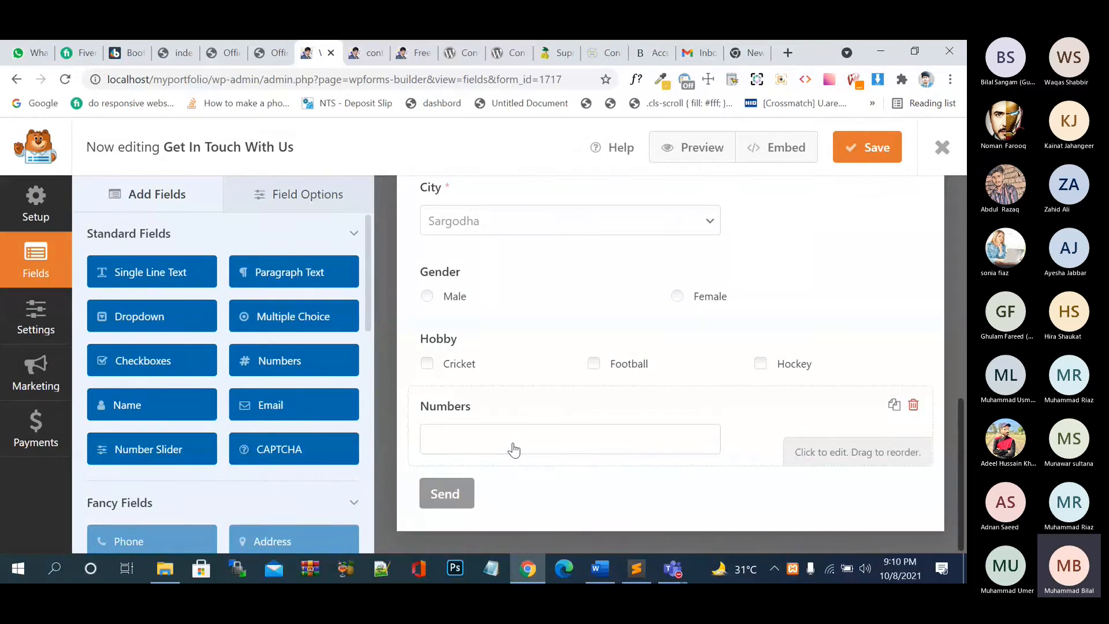
left_click(495, 455)
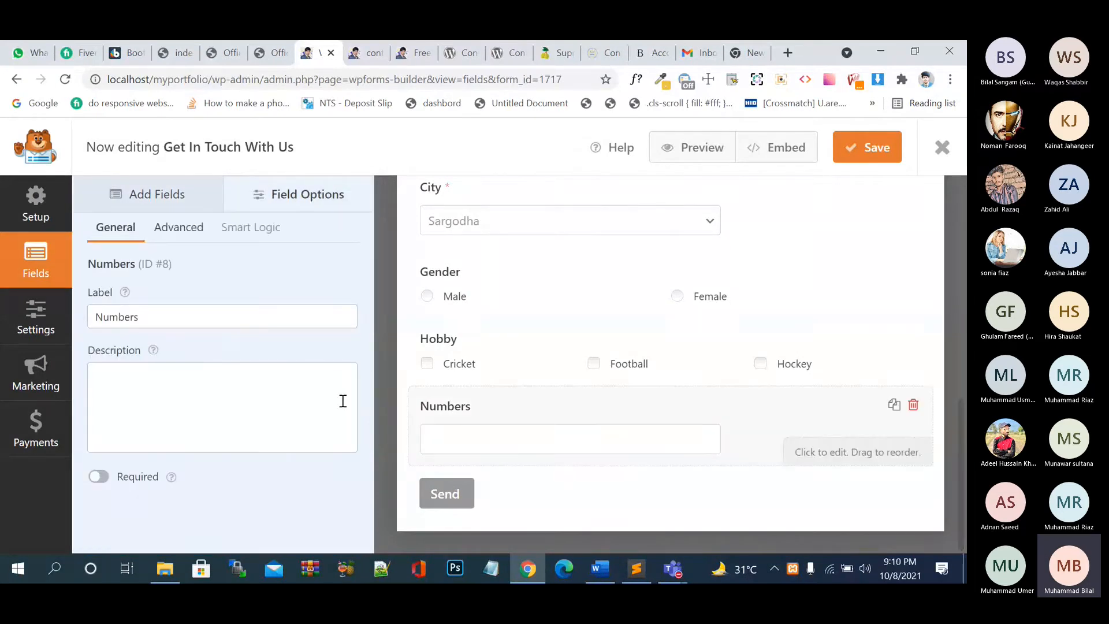
left_click(188, 227)
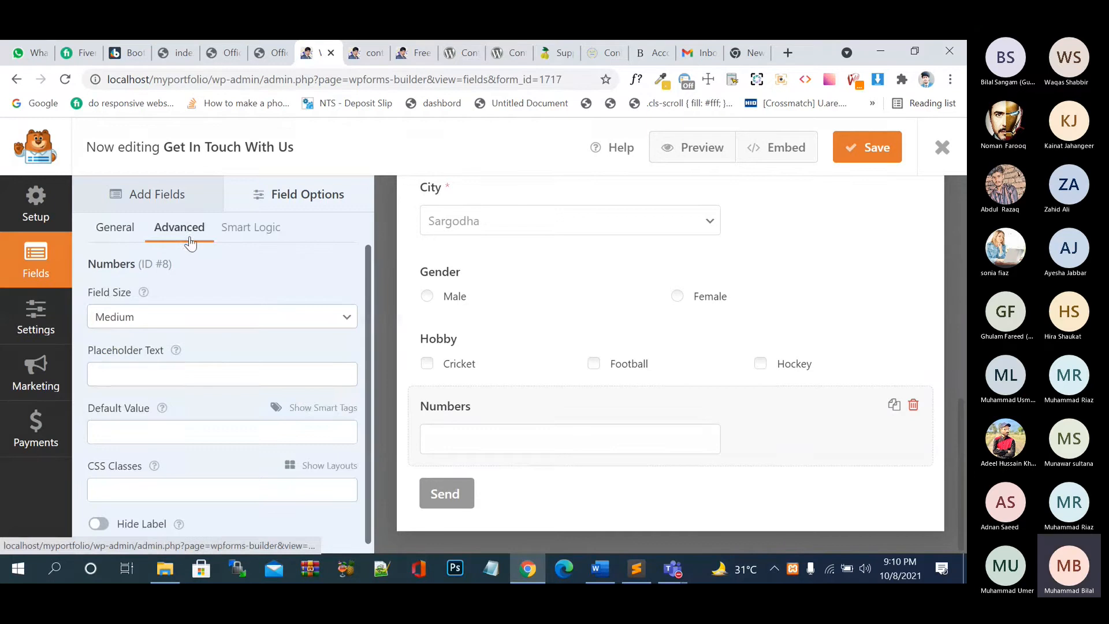
left_click(205, 374)
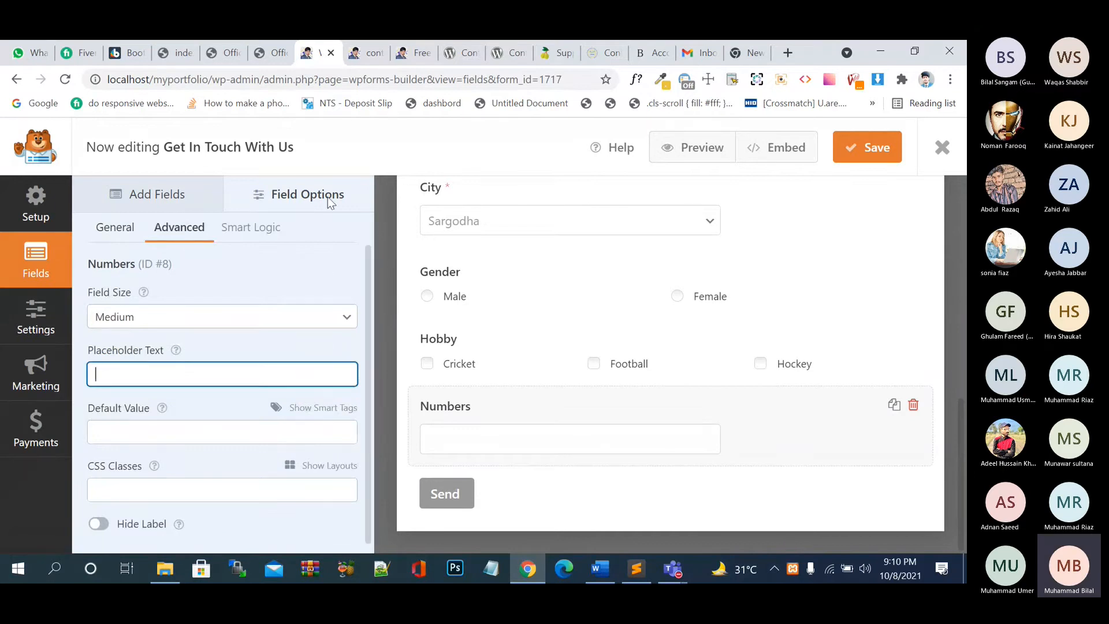
left_click(194, 191)
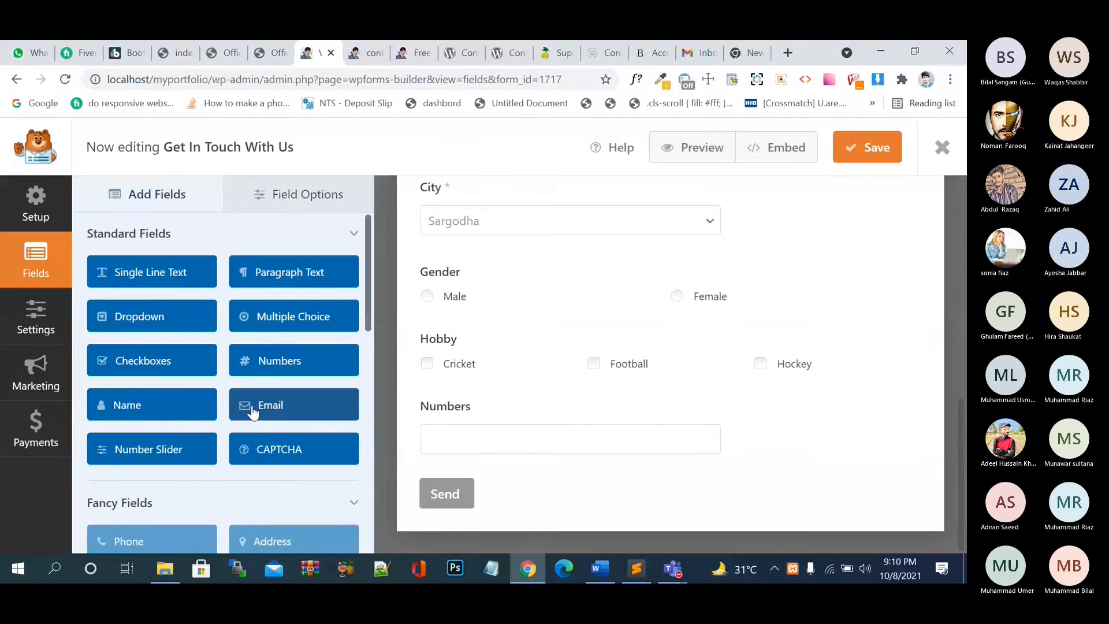
- Add a Name field below Numbers and place a new Email field right after the first Name field
left_click_drag(127, 405, 567, 486)
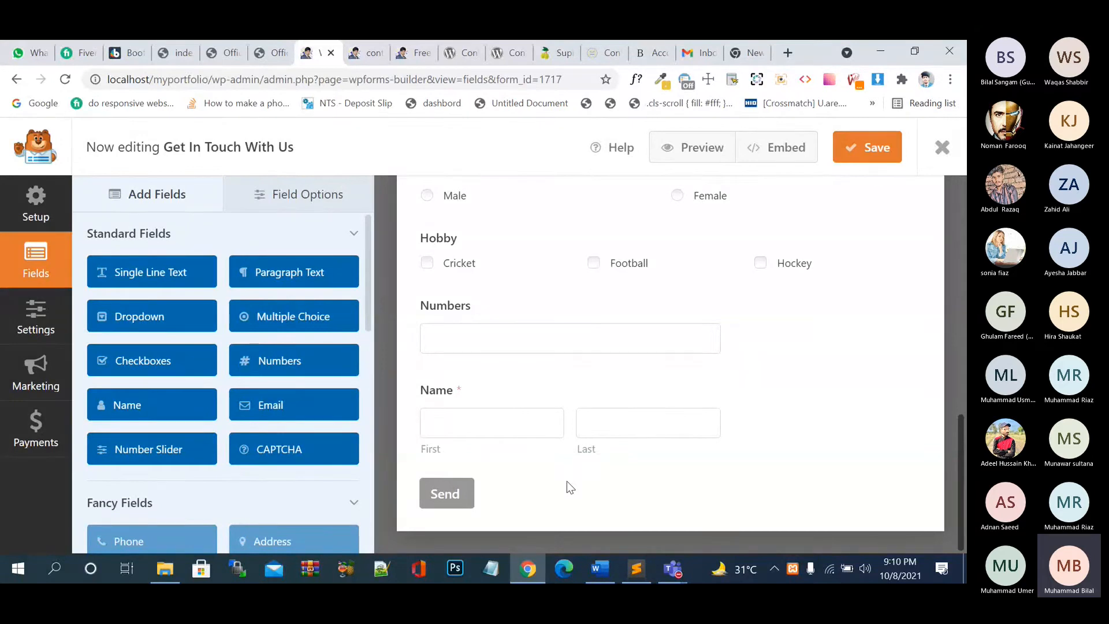
scroll(490, 330, "up", 10)
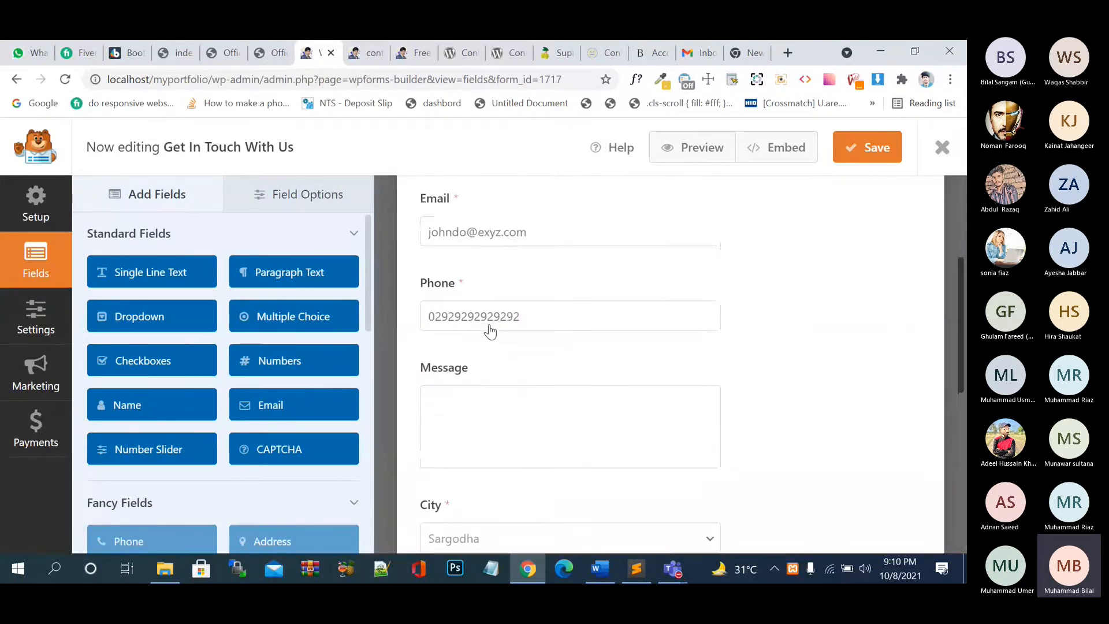
scroll(490, 330, "up", 2)
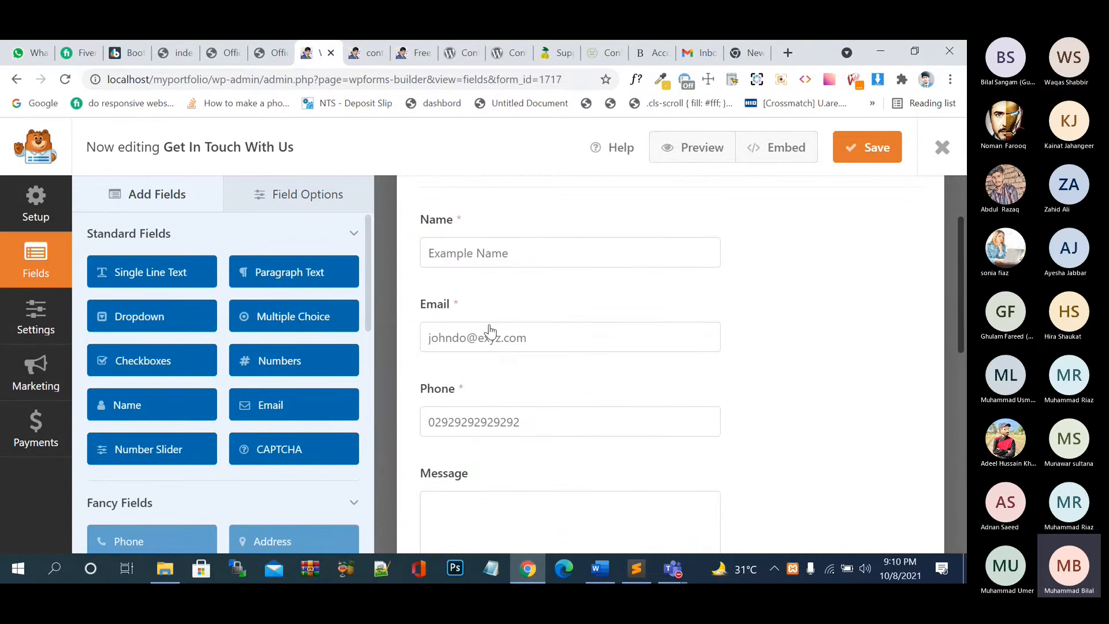
scroll(490, 330, "up", 1)
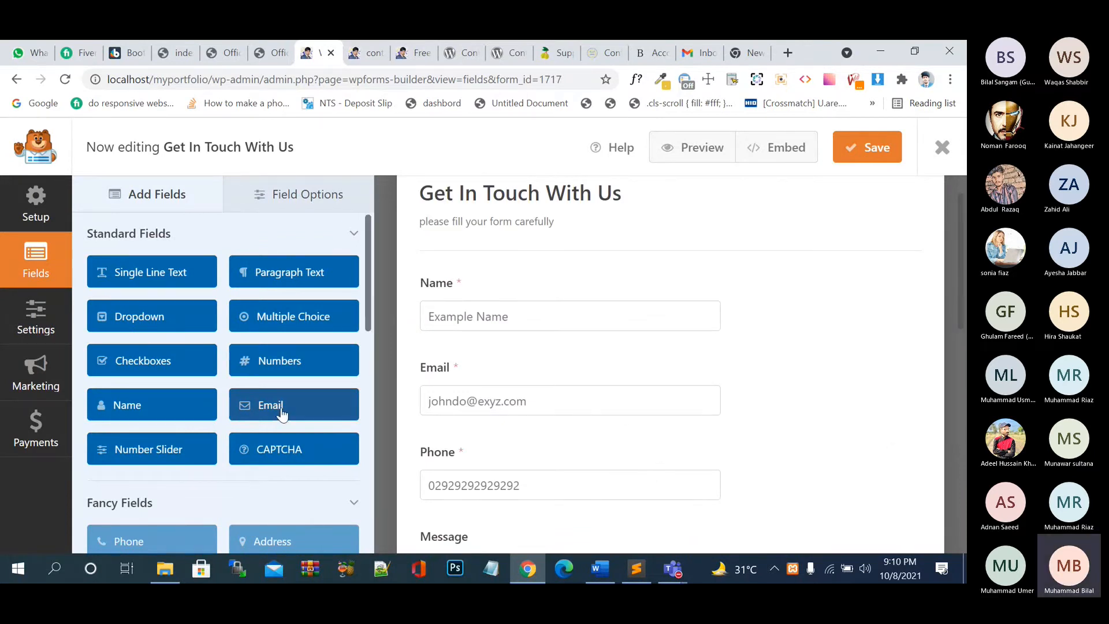
scroll(723, 485, "down", 1)
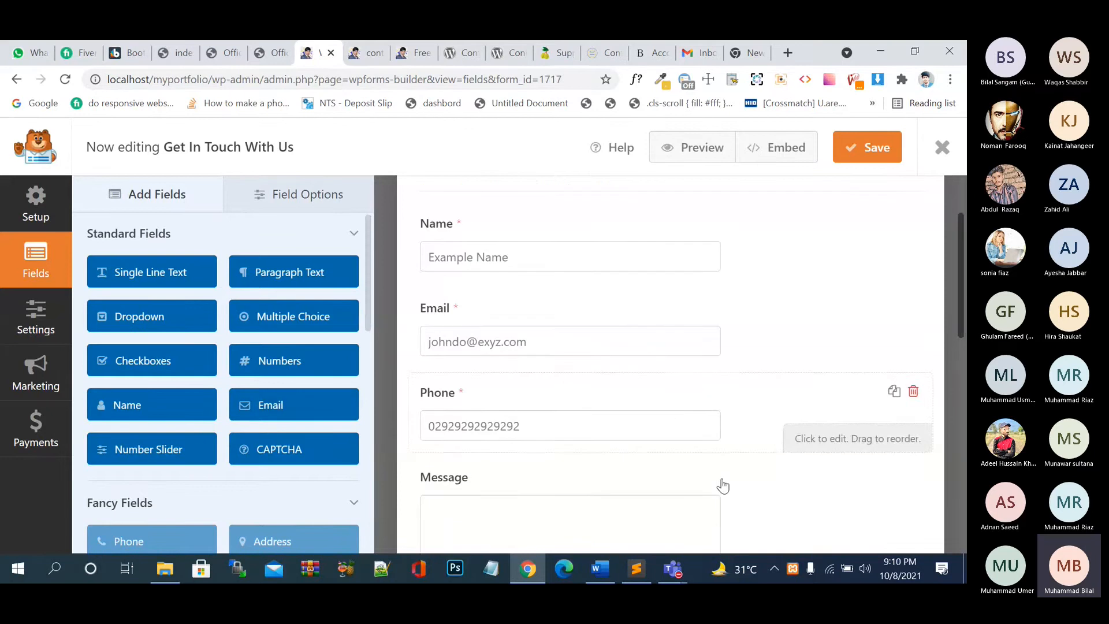
scroll(725, 479, "down", 10)
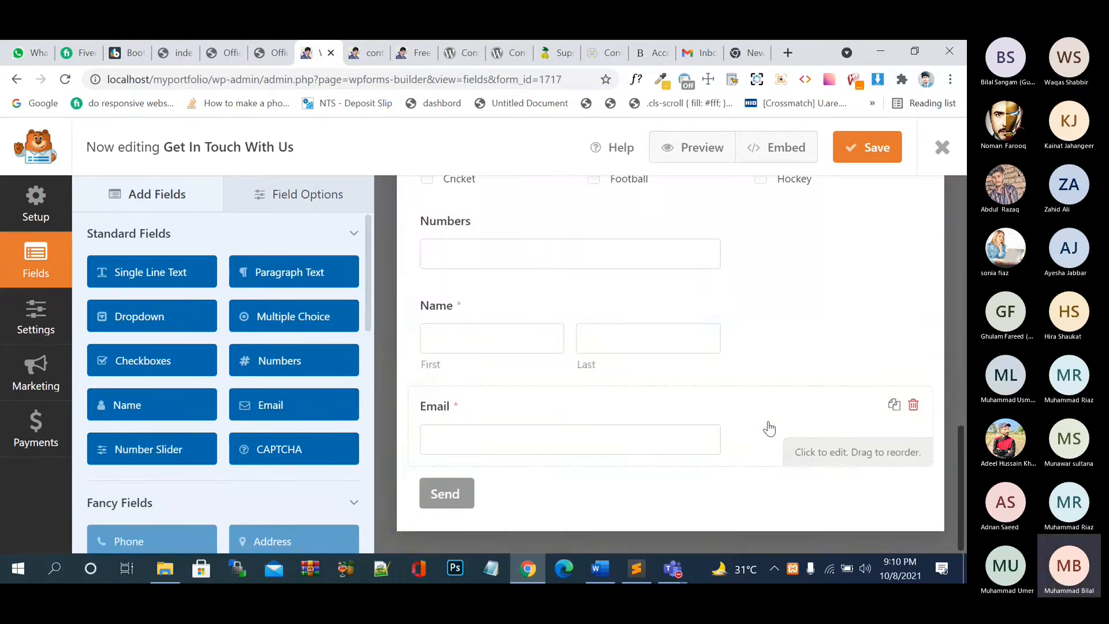
left_click_drag(769, 429, 678, 392)
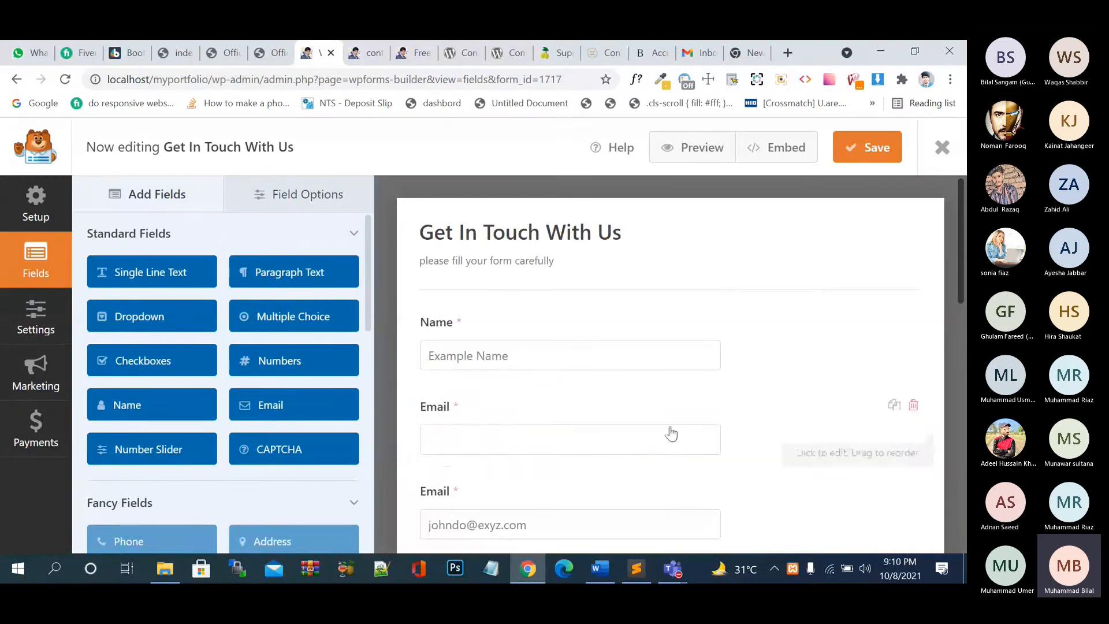
- Delete the old Single Line Text Email field from the form
scroll(668, 434, "down", 2)
left_click(736, 428)
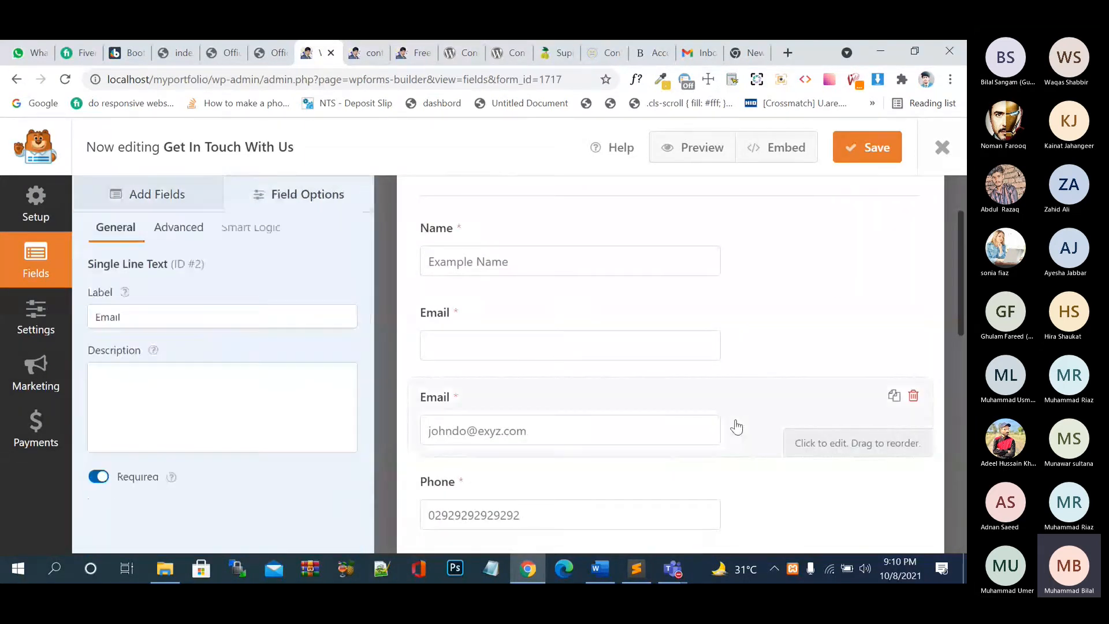
left_click(912, 396)
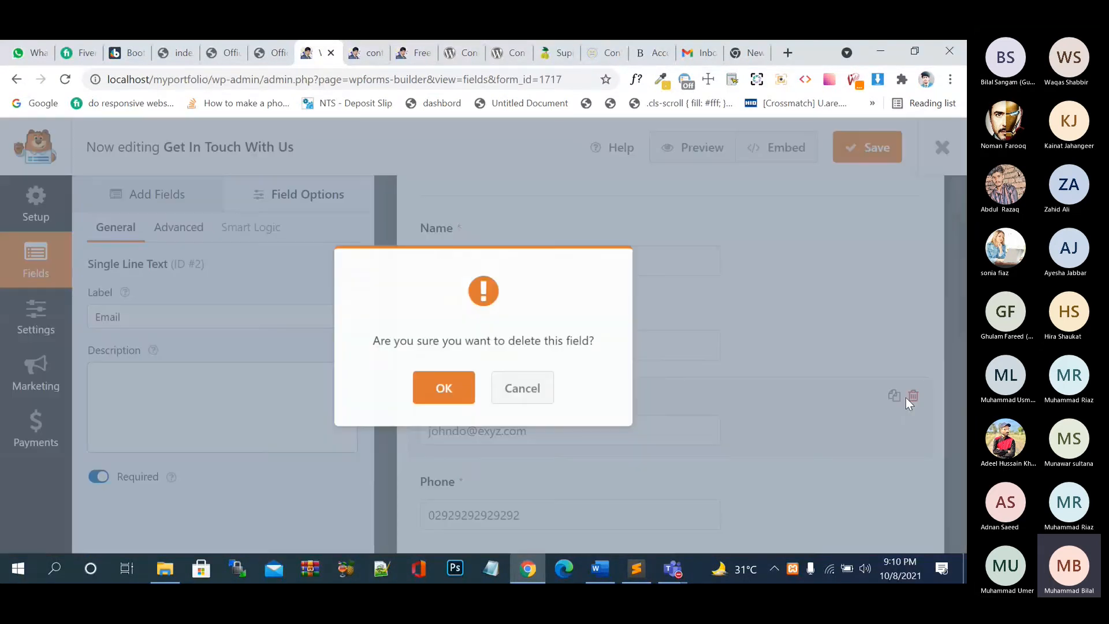
left_click(440, 390)
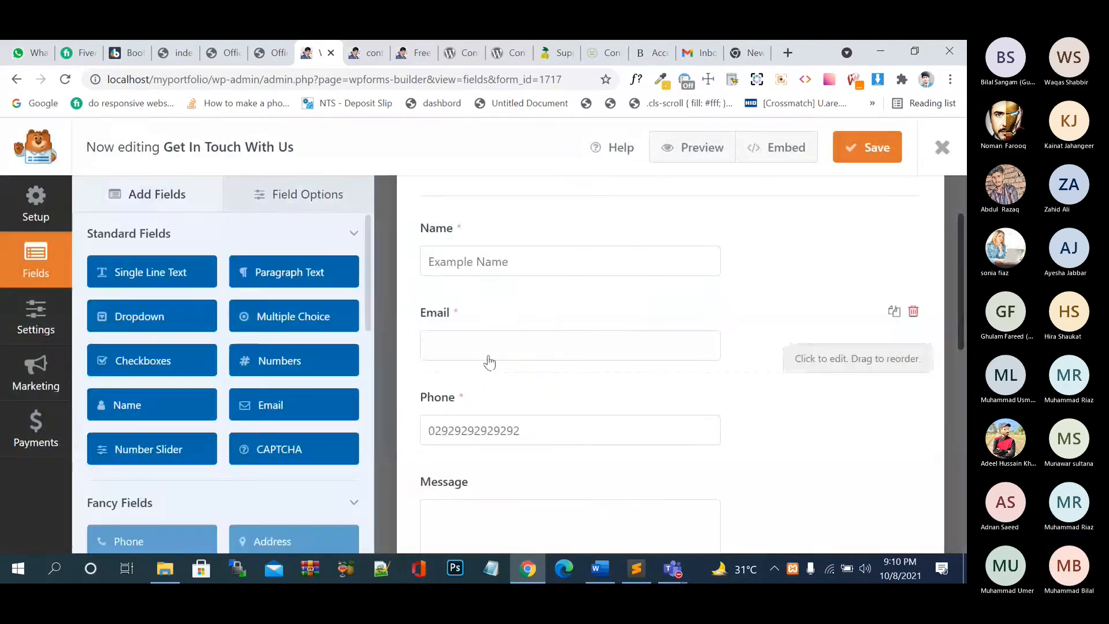
- Enable Email Confirmation on the new Email field and save the form
left_click(440, 364)
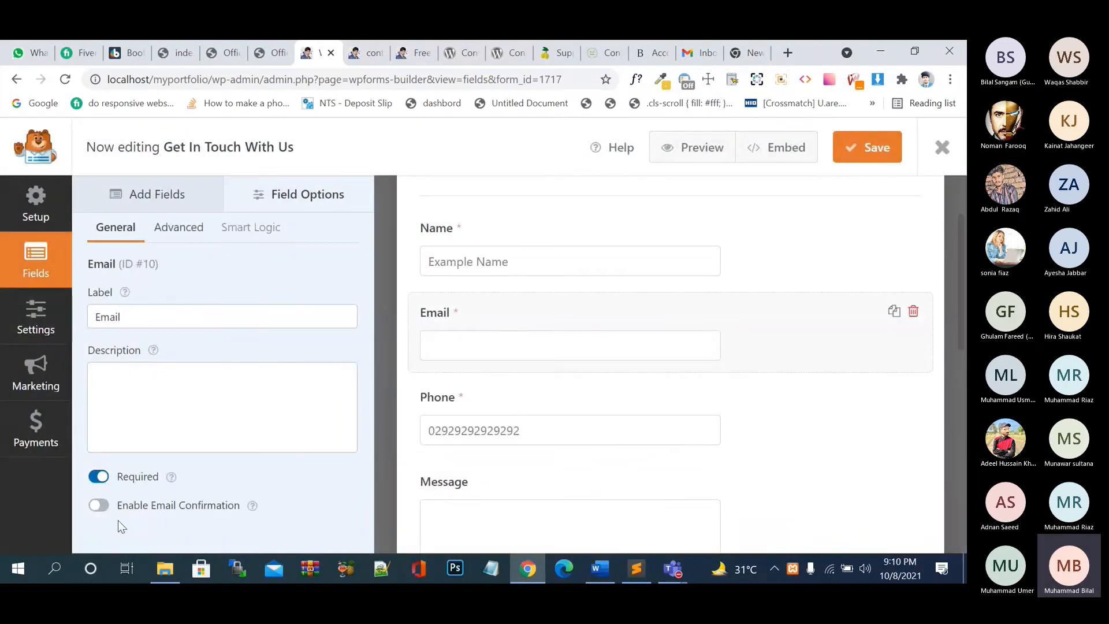
left_click(104, 509)
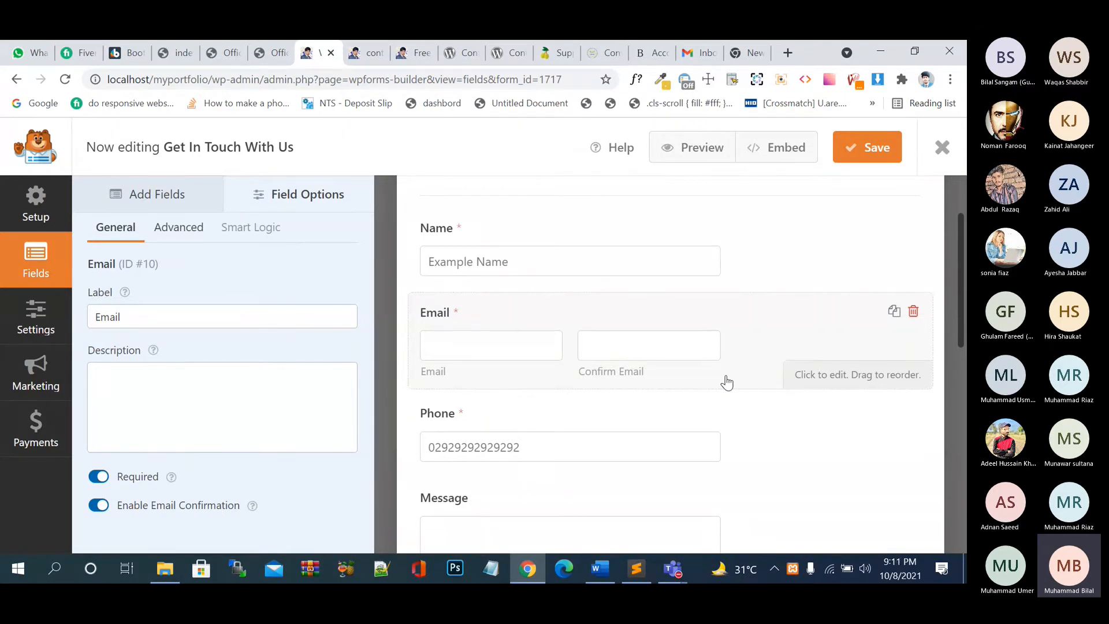
left_click(178, 228)
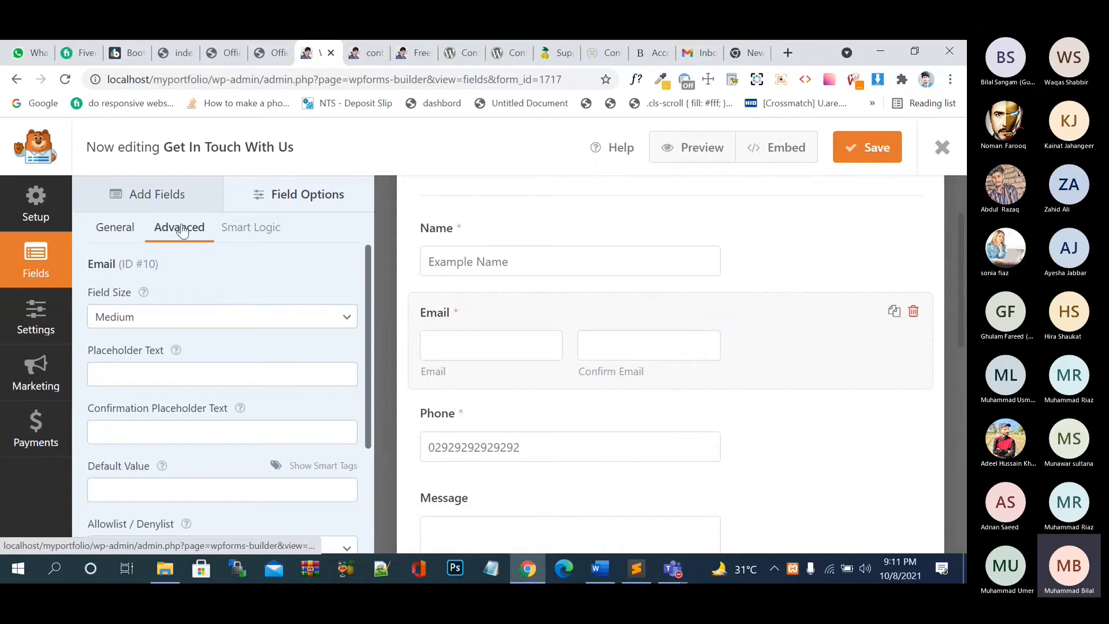
scroll(209, 412, "down", 2)
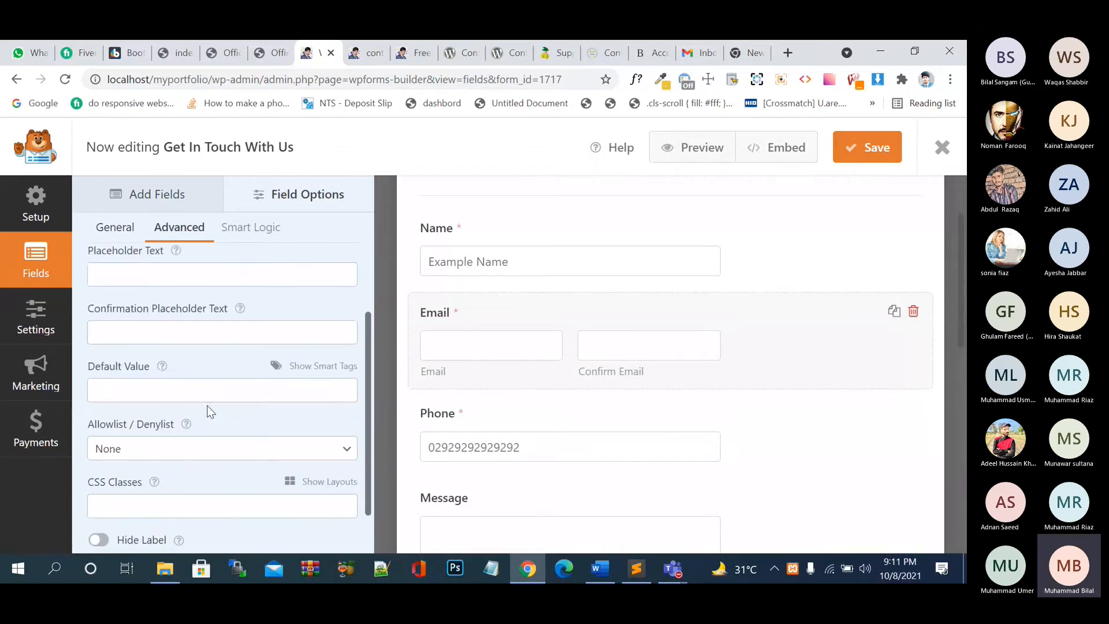
scroll(209, 411, "up", 1)
scroll(210, 410, "up", 1)
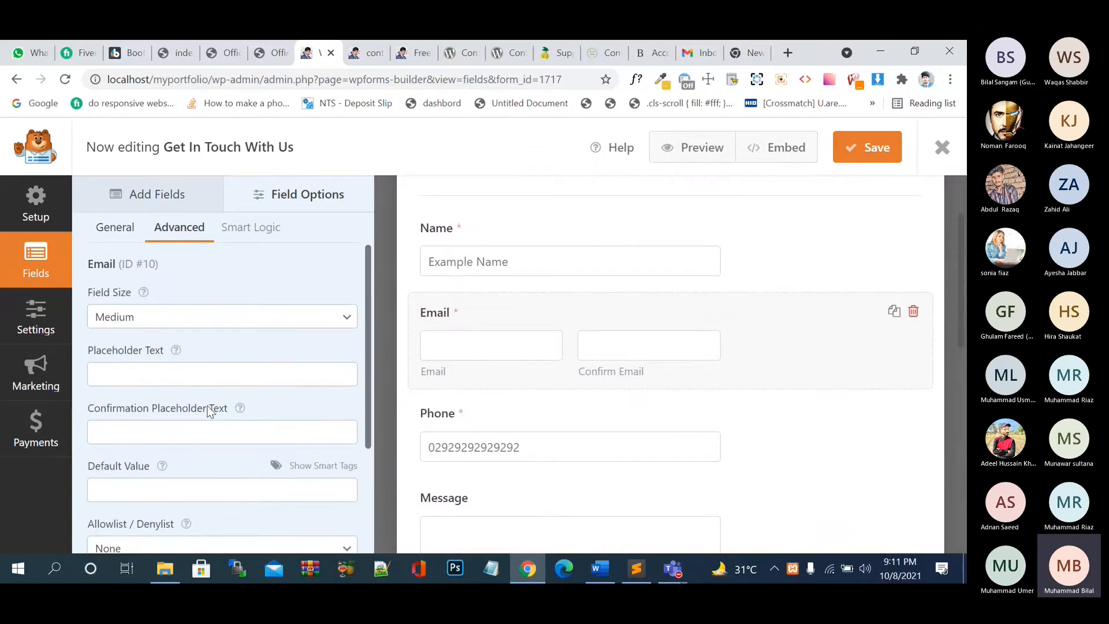
left_click(118, 228)
left_click(844, 158)
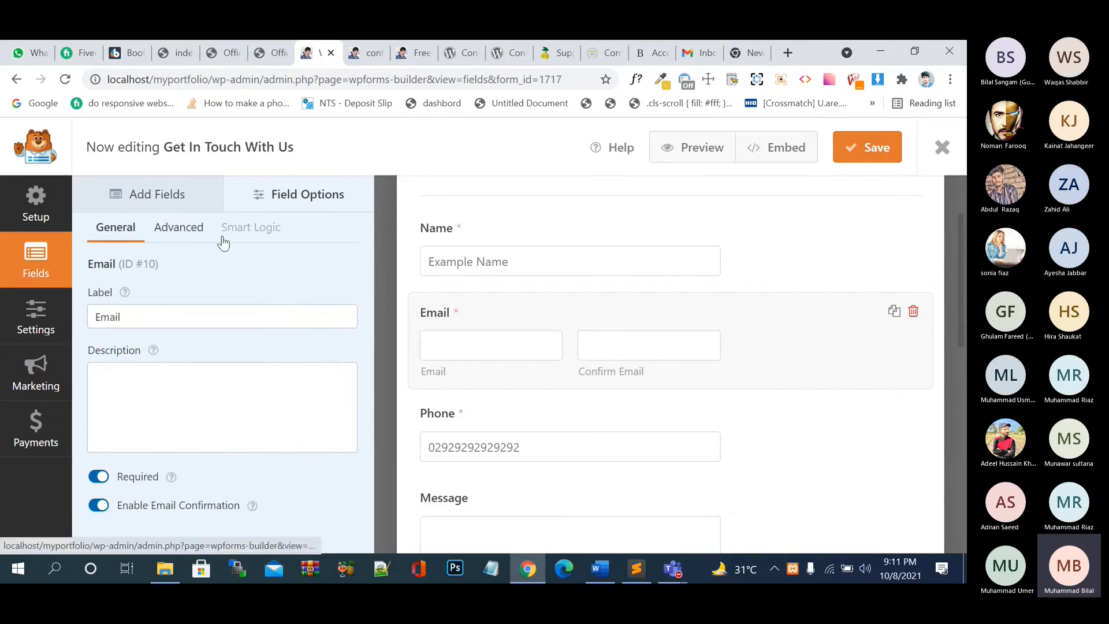
left_click(32, 313)
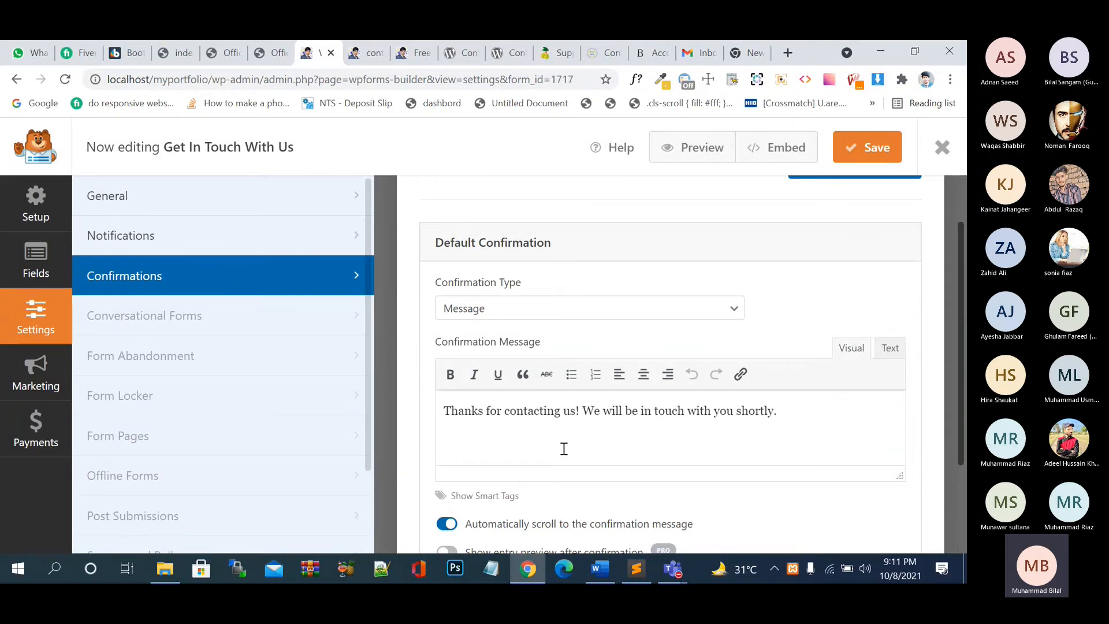
- Review the Confirmations settings showing the default 'Thanks for contacting us!' message
left_click(39, 256)
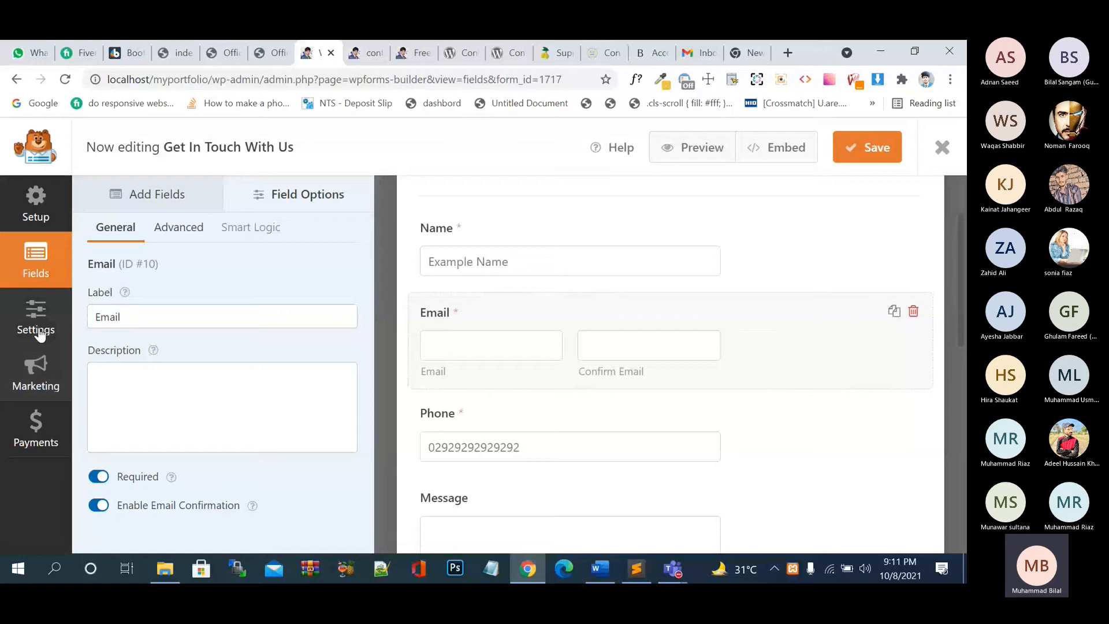
left_click(38, 331)
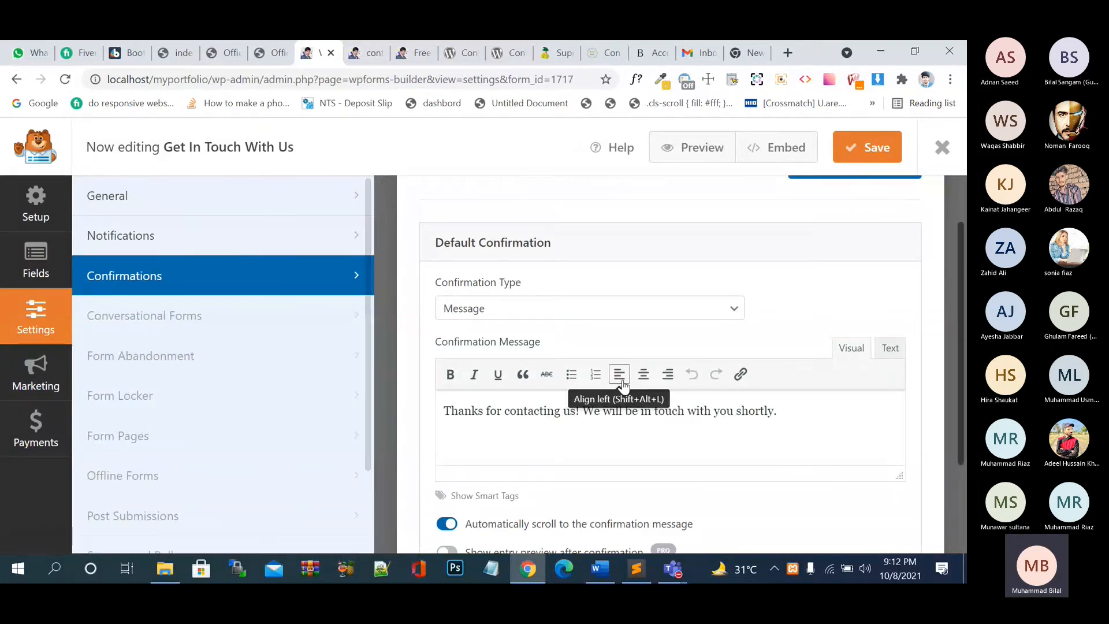
scroll(622, 384, "up", 1)
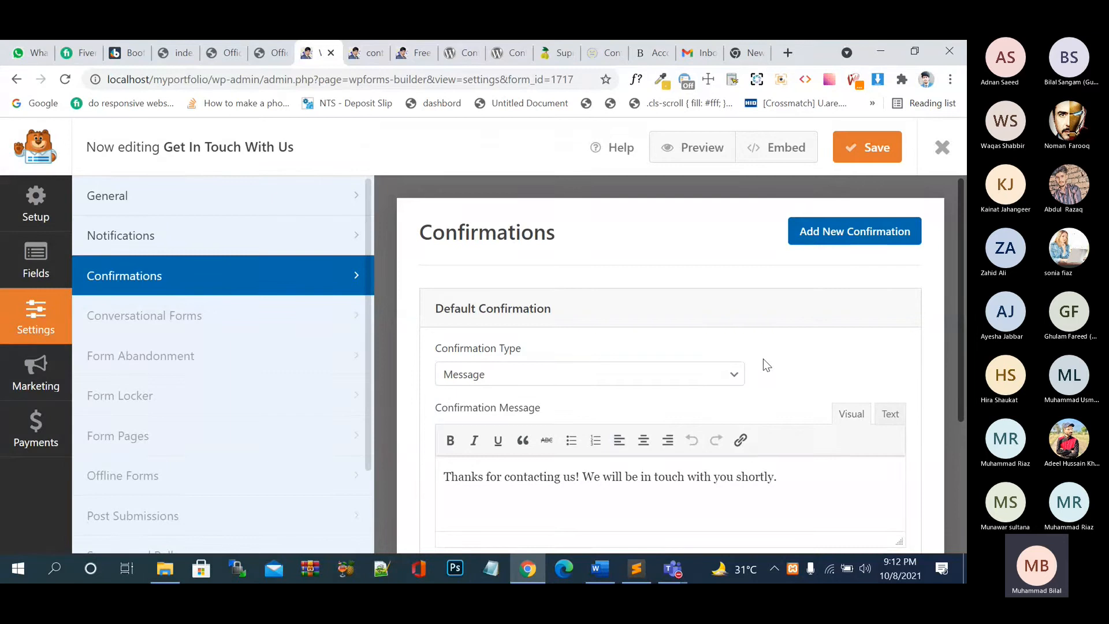
scroll(764, 365, "down", 1)
scroll(746, 370, "down", 1)
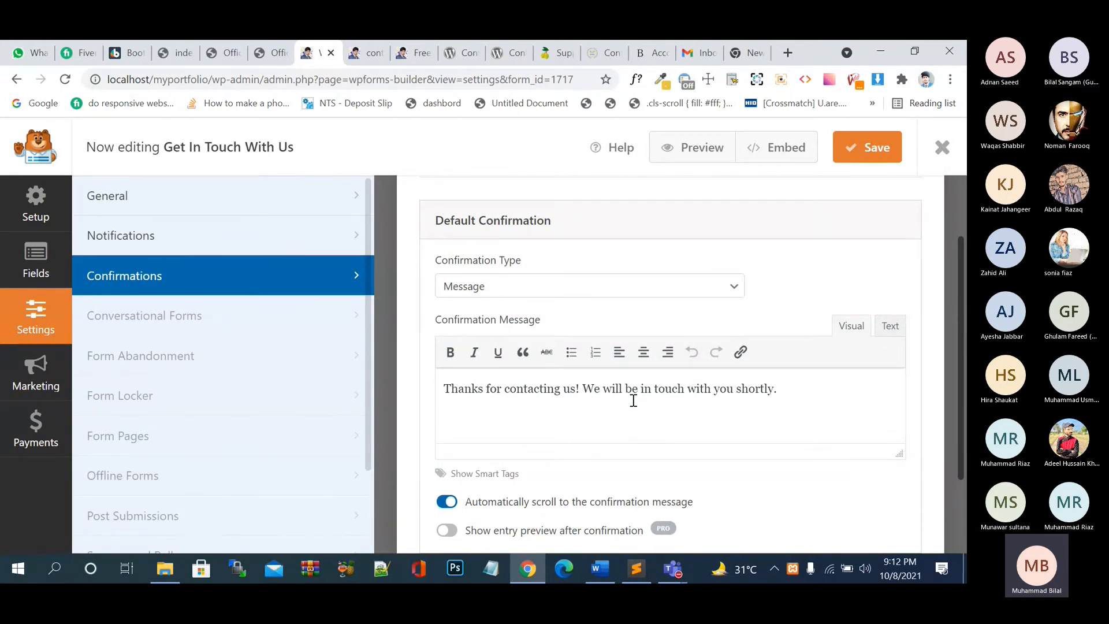
scroll(633, 400, "up", 2)
left_click(633, 372)
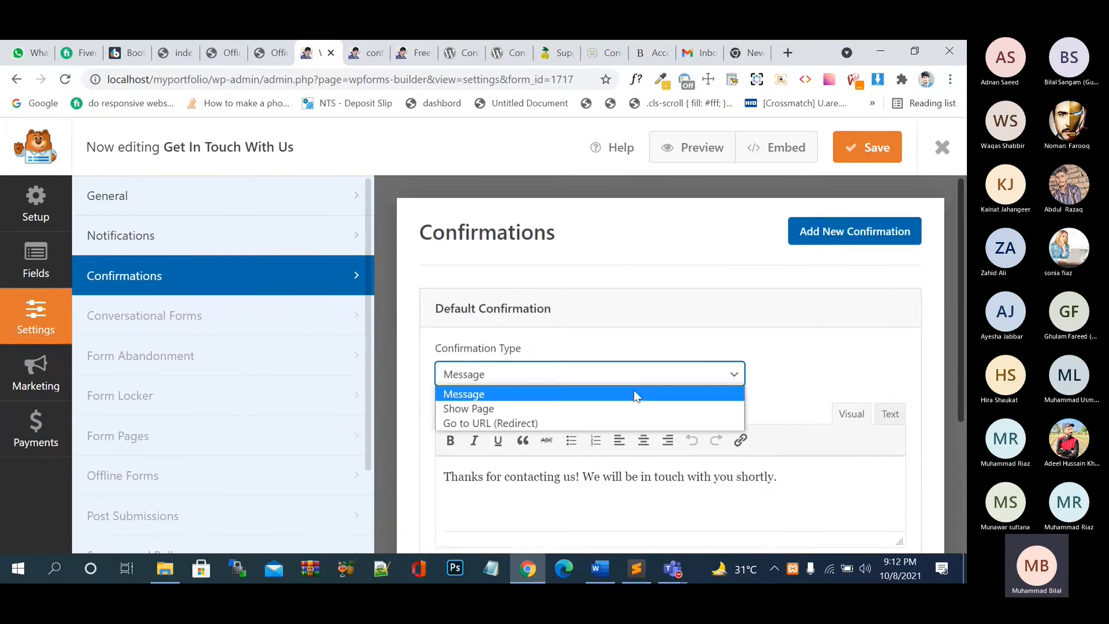
left_click(630, 404)
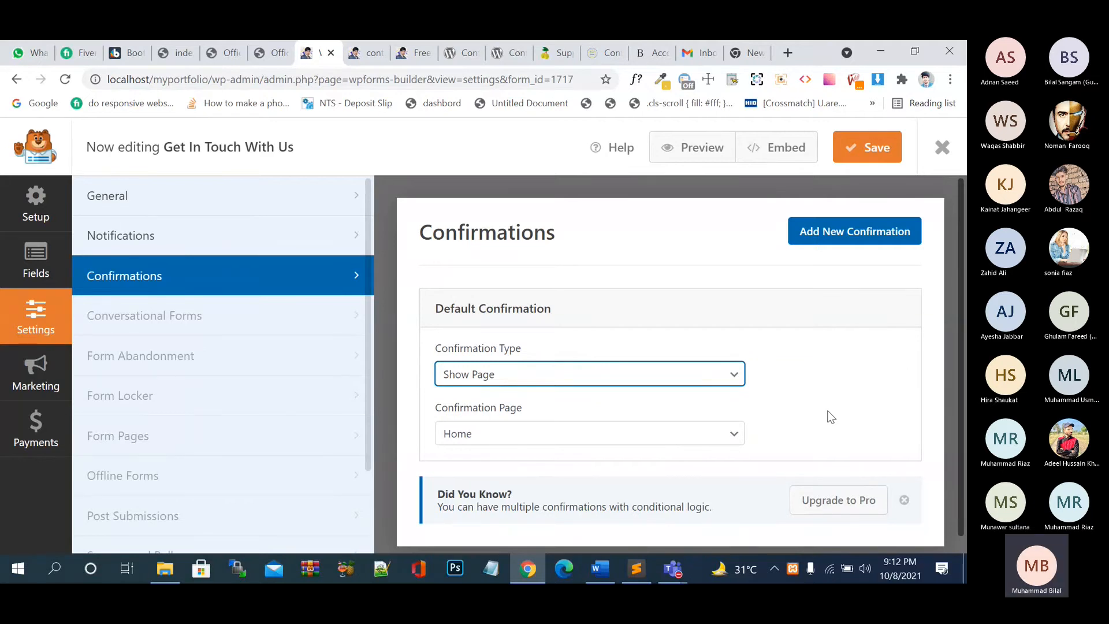
left_click(681, 446)
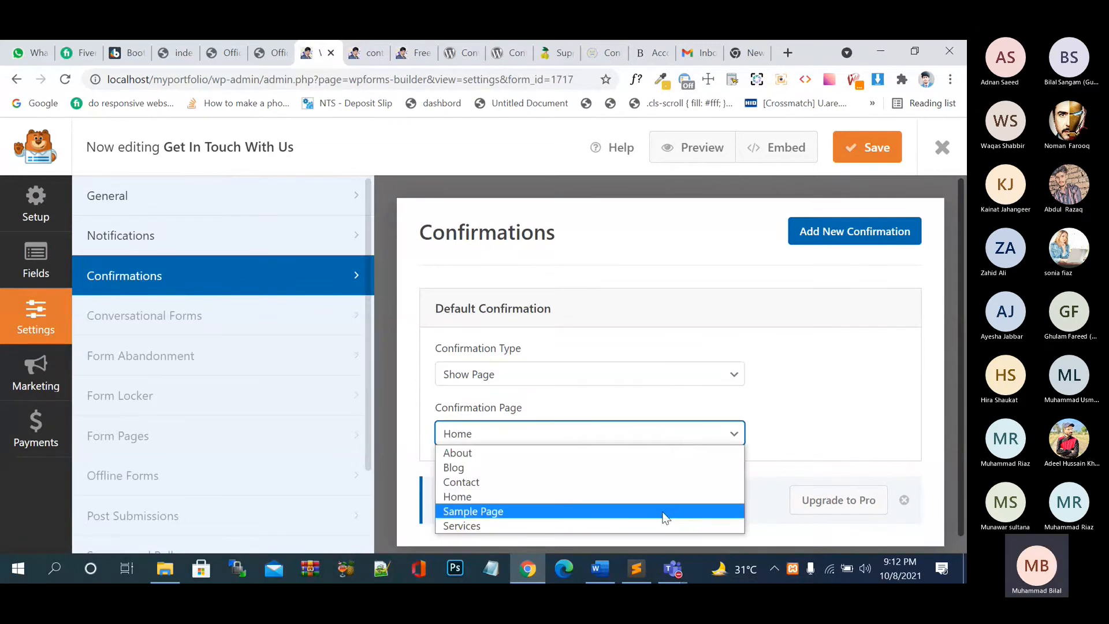
left_click(665, 511)
scroll(845, 387, "down", 1)
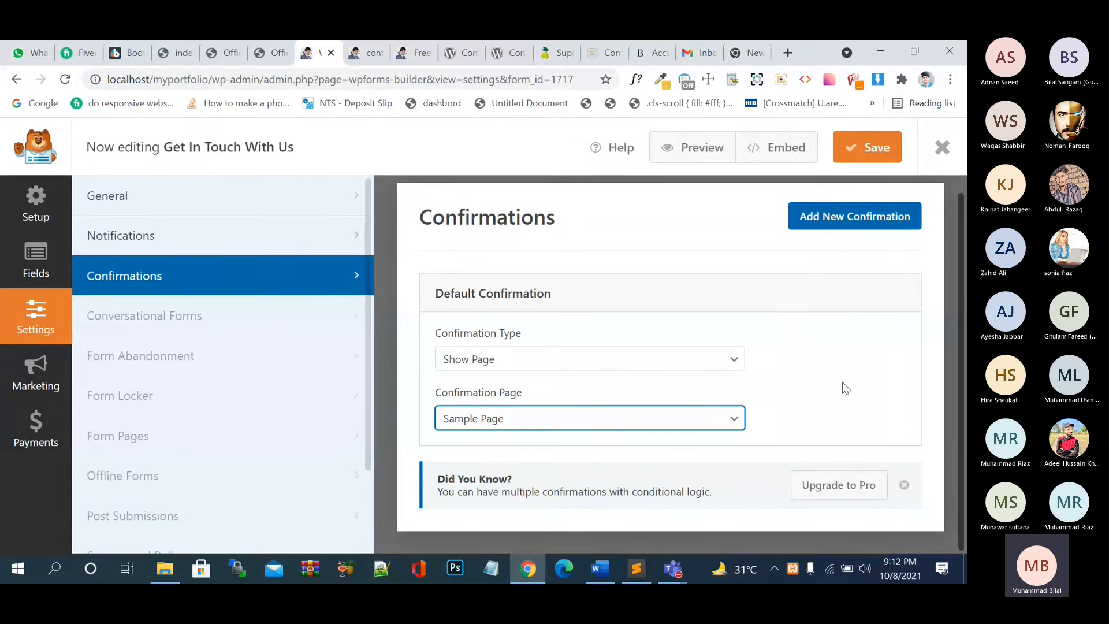
left_click(659, 364)
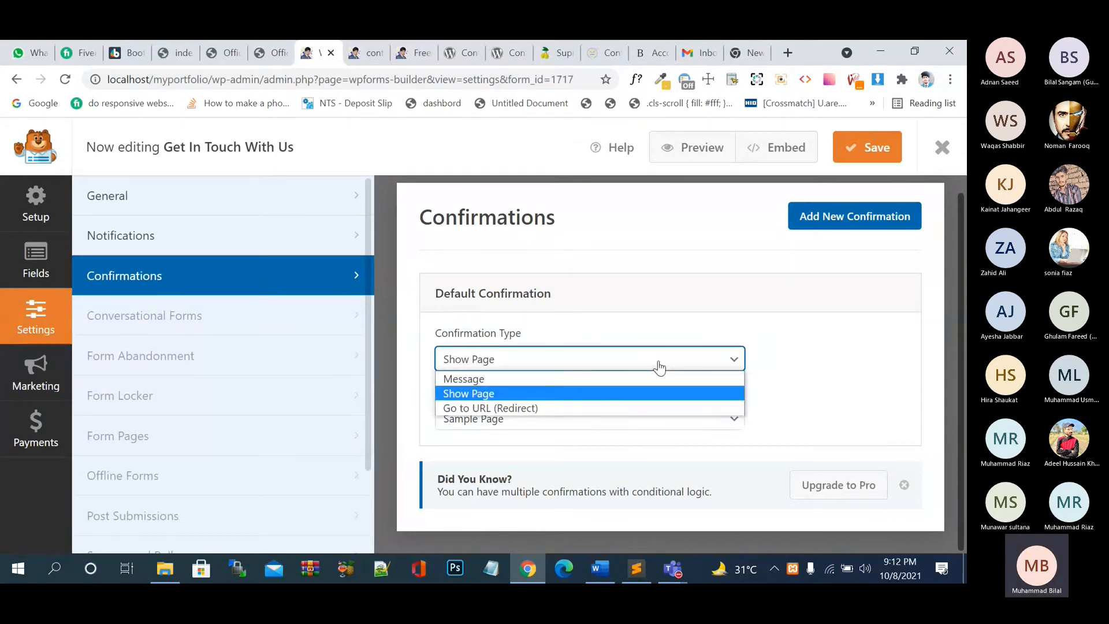
left_click(626, 411)
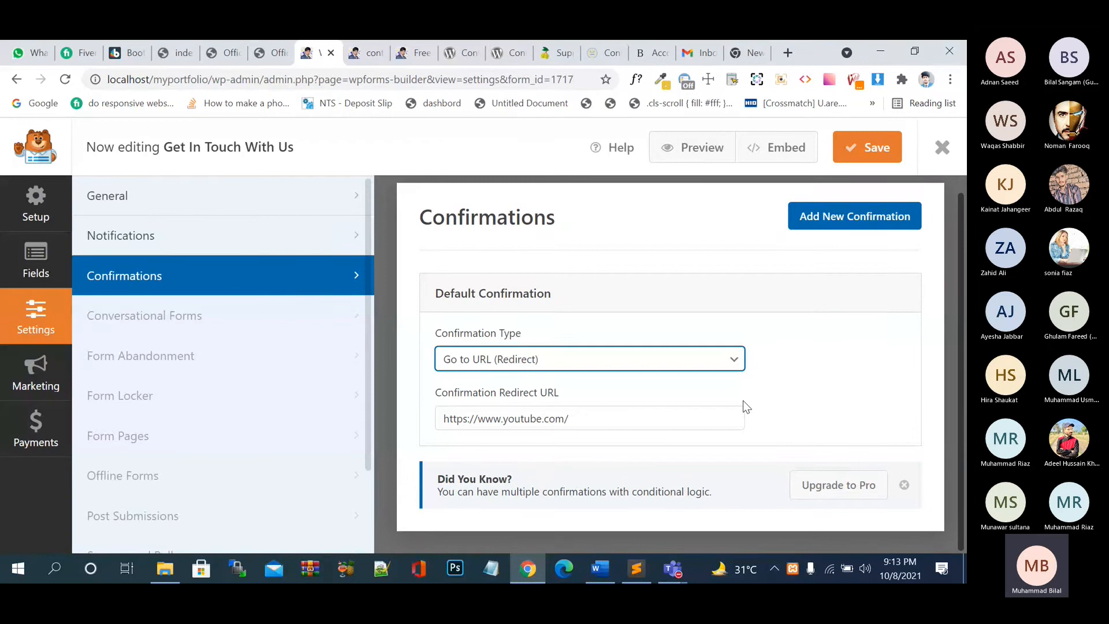
left_click(266, 234)
scroll(629, 400, "down", 9)
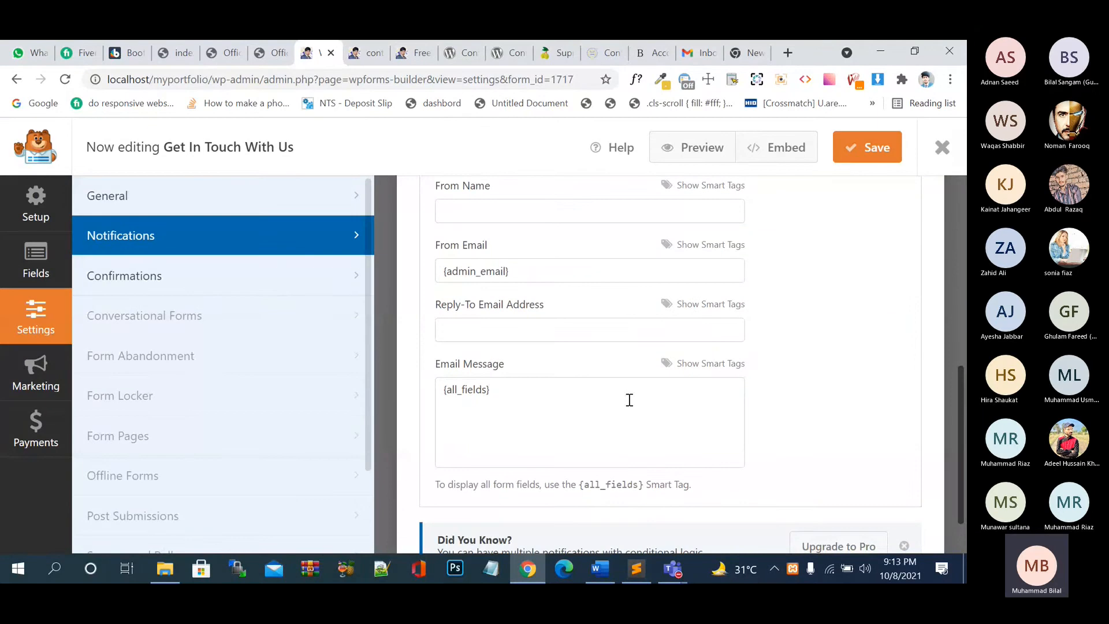
- Review General settings (description 'please fill your form carefully', submit text 'Send') and save
scroll(630, 399, "up", 9)
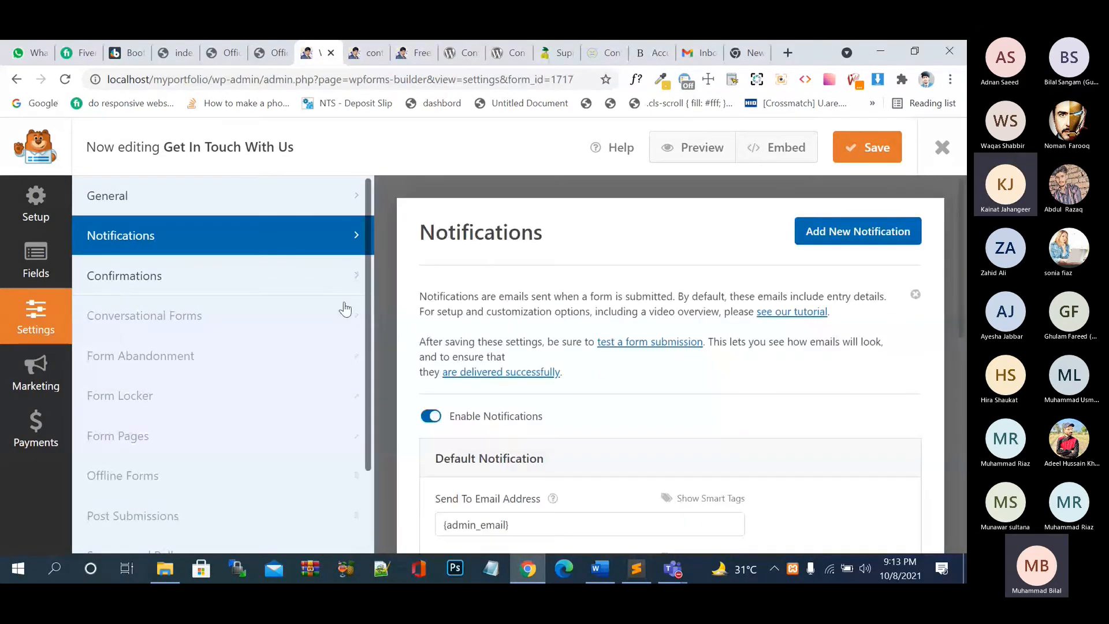
left_click(307, 203)
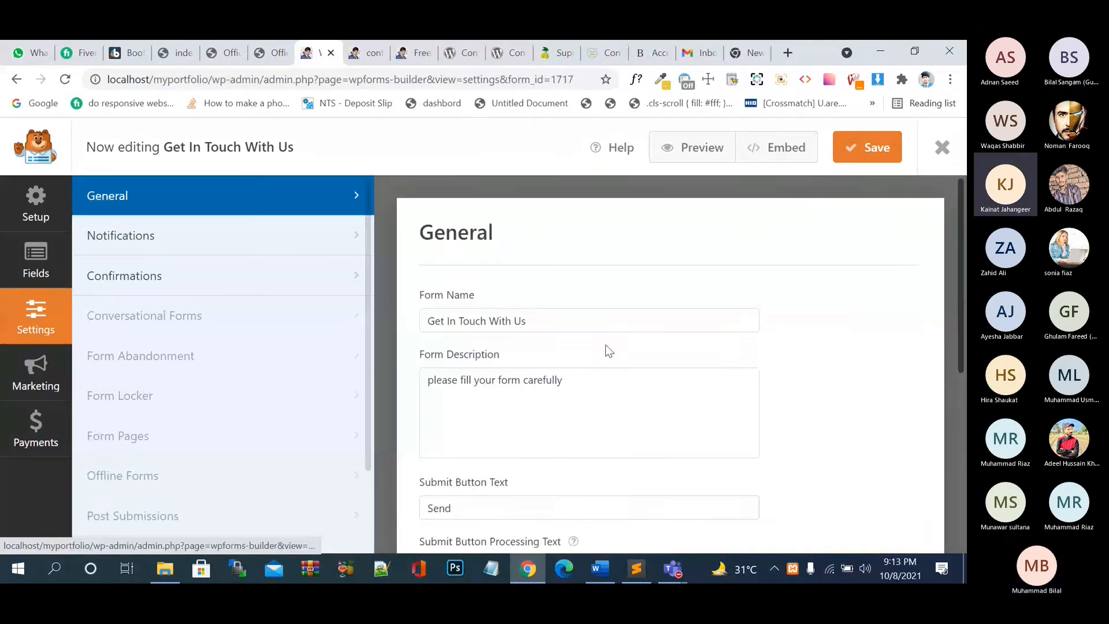
scroll(607, 350, "down", 5)
scroll(613, 362, "up", 5)
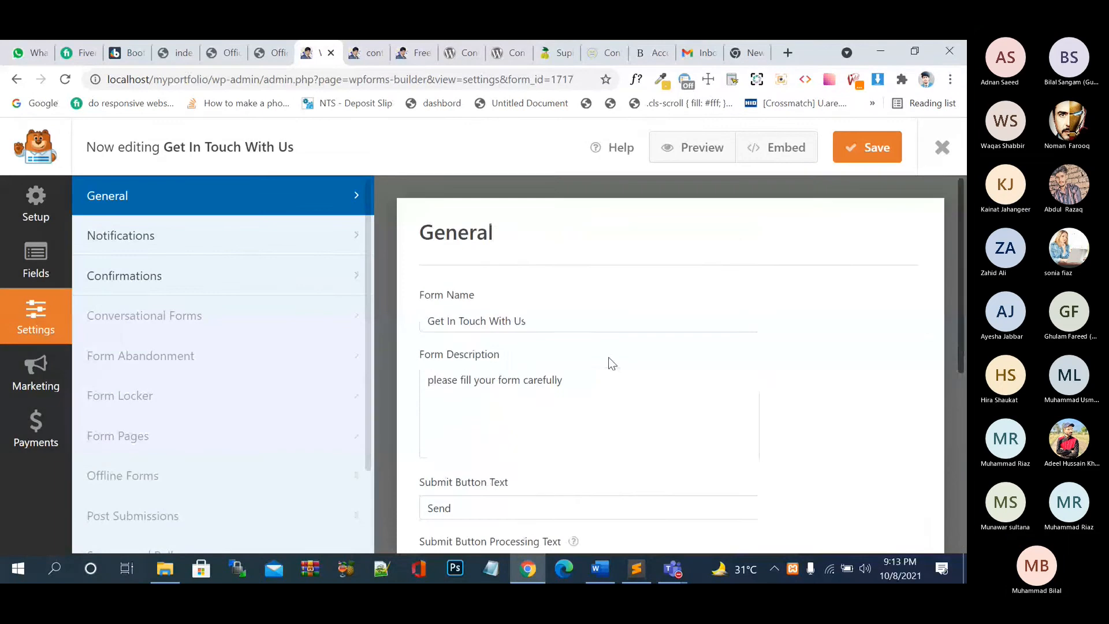
left_click(849, 150)
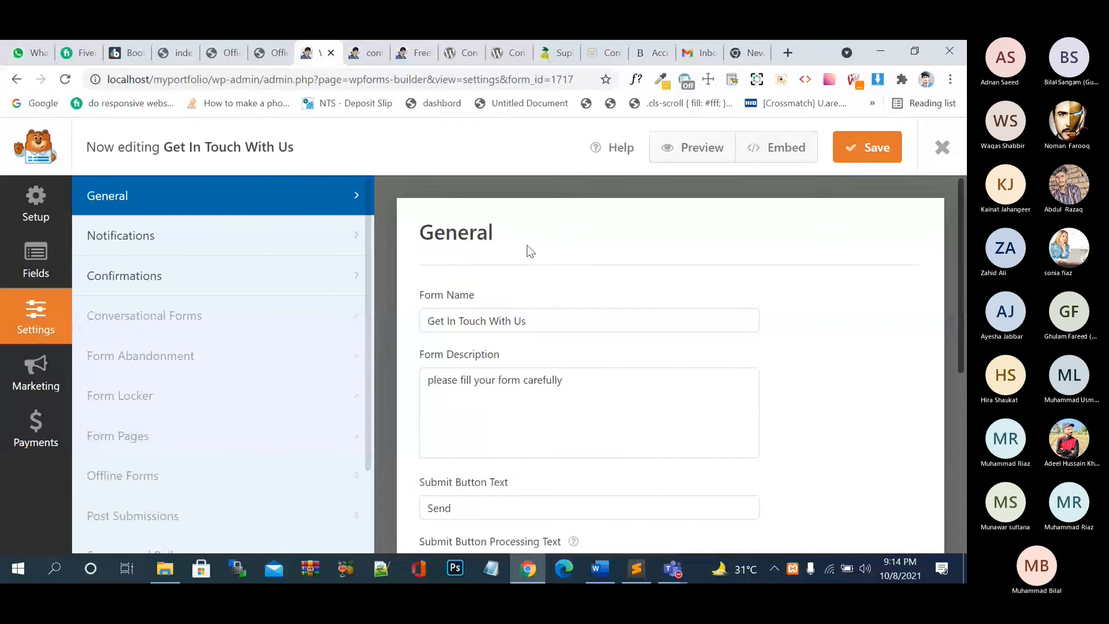
- Close the WPForms builder to return to the Forms Overview list
left_click(278, 63)
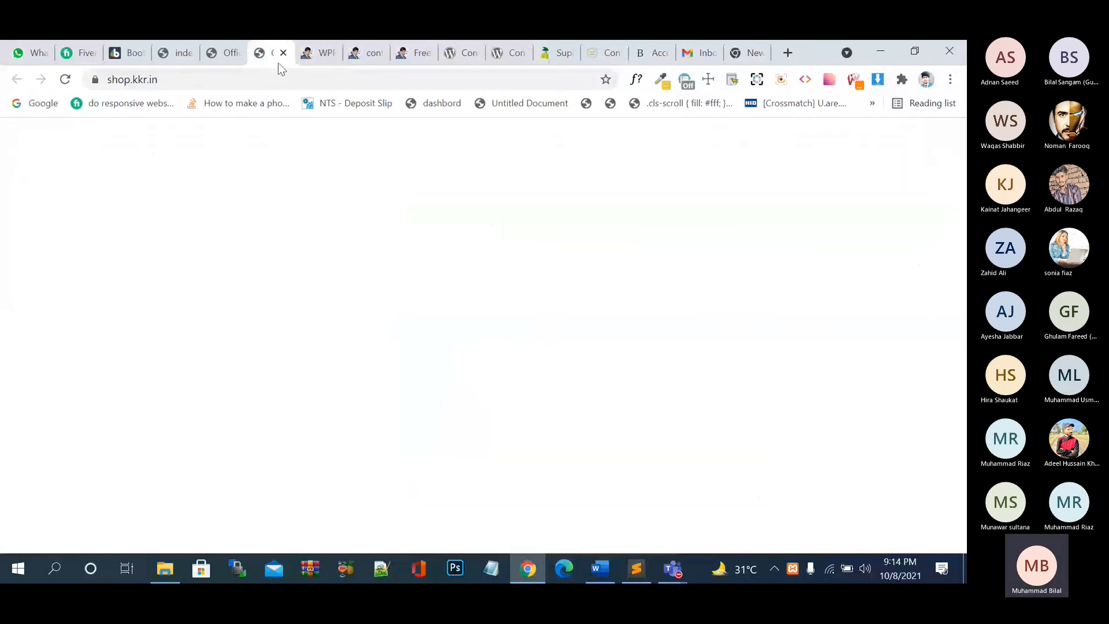
left_click(318, 53)
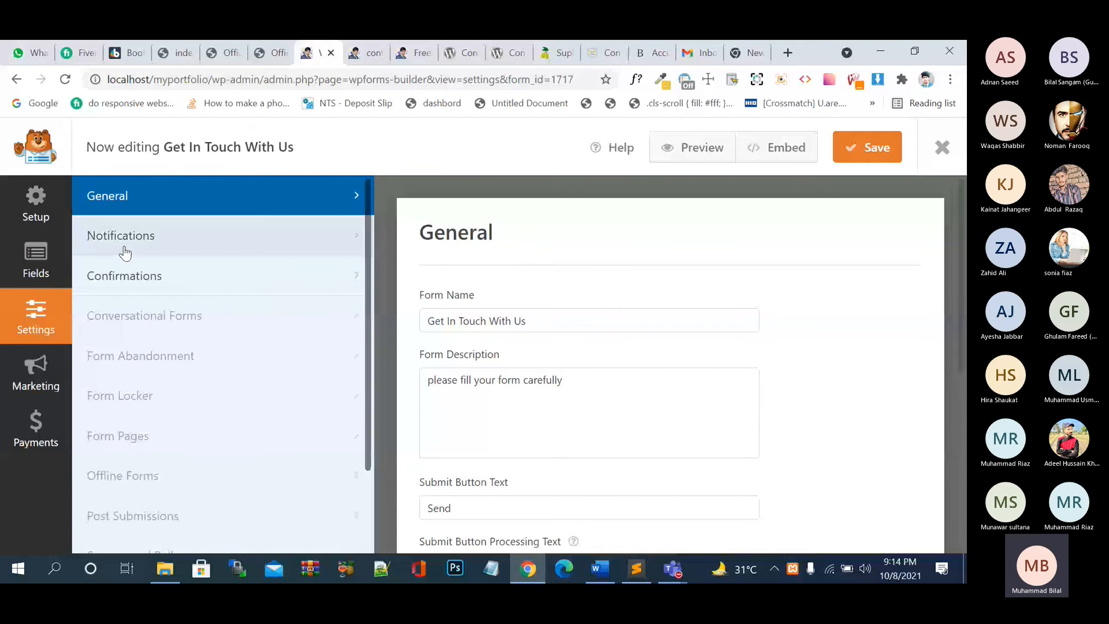
left_click(35, 203)
left_click(941, 150)
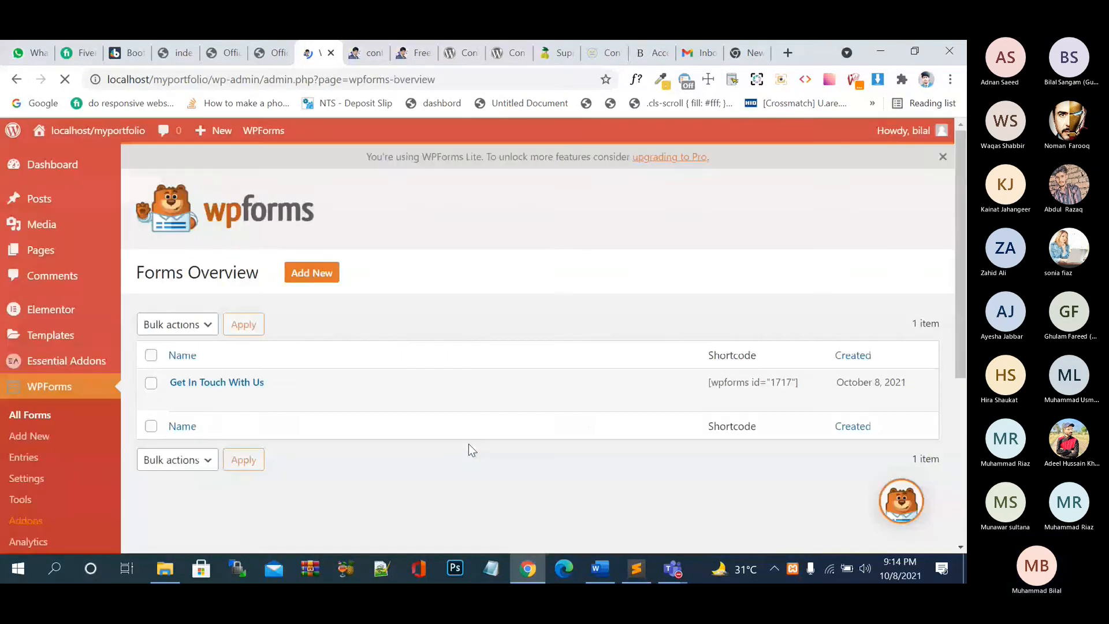
- Select the form's [wpforms id="1717"] shortcode in Forms Overview
mouse_move(30, 334)
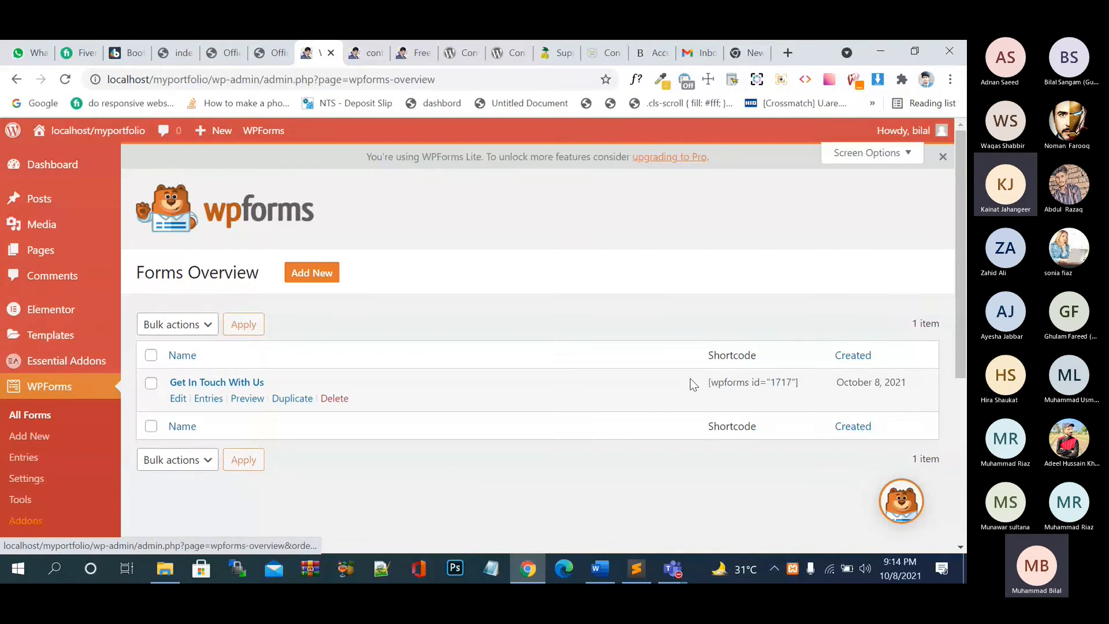
left_click_drag(800, 383, 699, 392)
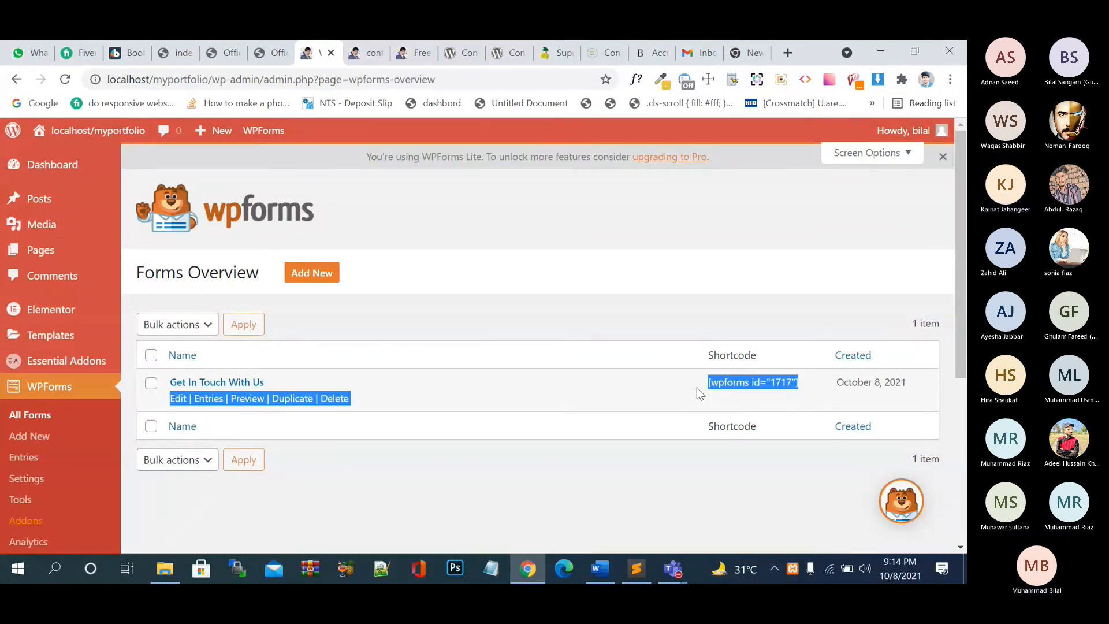
left_click(486, 491)
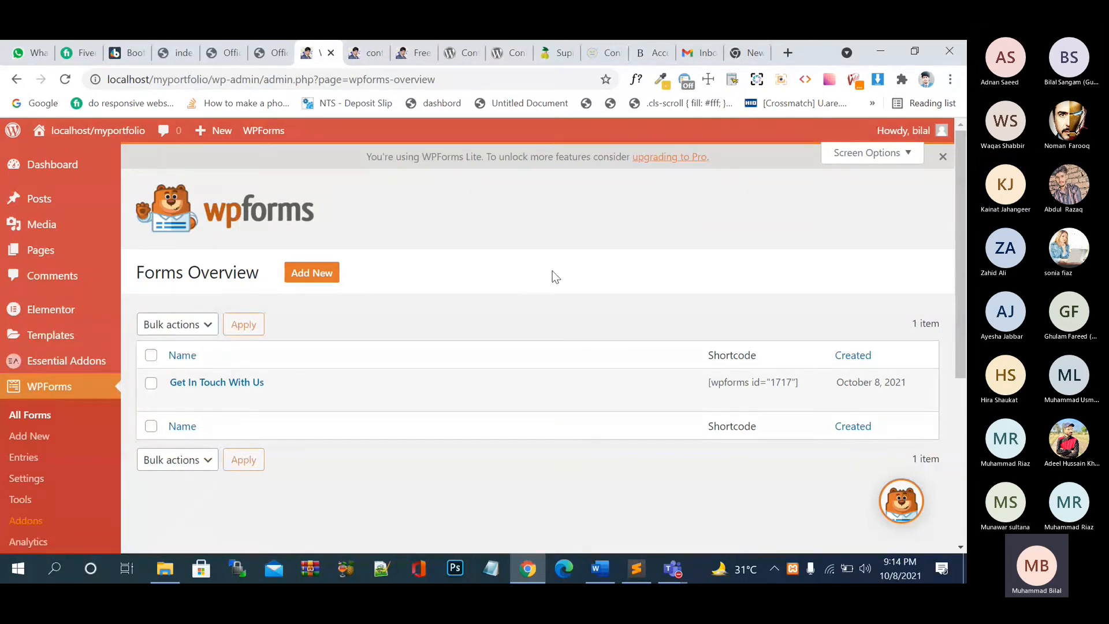
- Switch to the live homepage and reload it to get the updated form
left_click(377, 52)
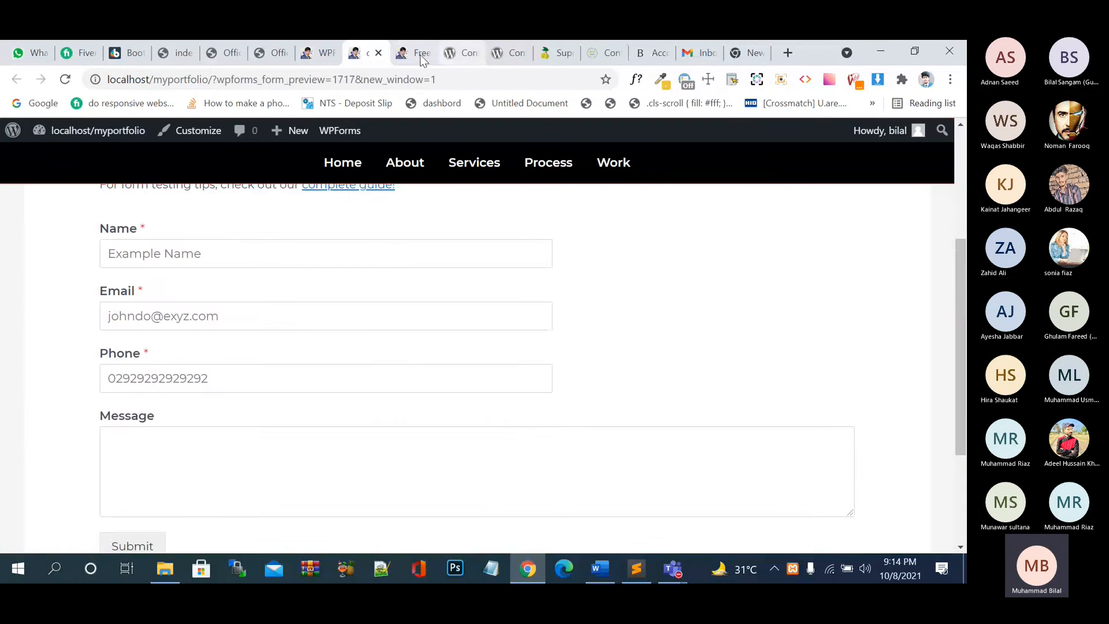
left_click(420, 55)
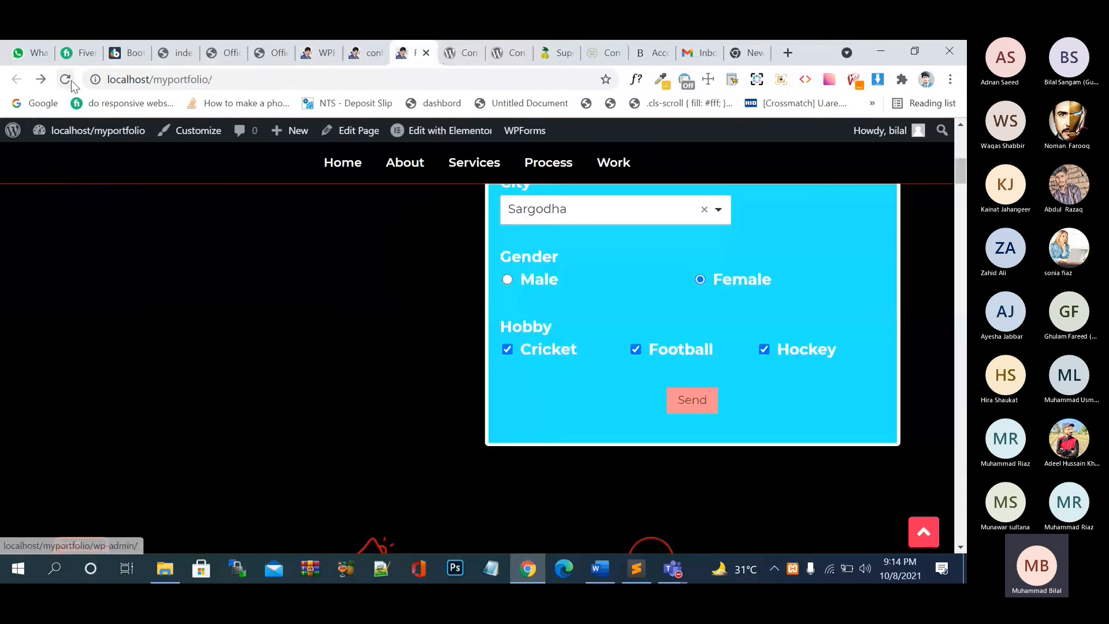
left_click(66, 79)
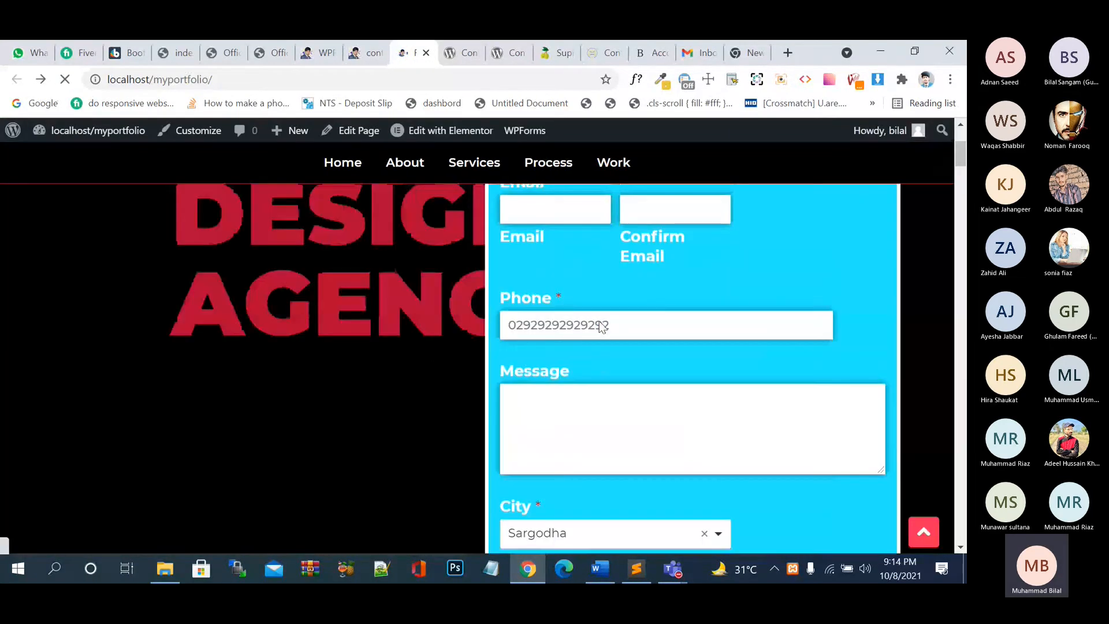
scroll(610, 321, "up", 3)
- Enter a test name and email, pick Sargodha city, Male gender and Cricket hobby
left_click(610, 322)
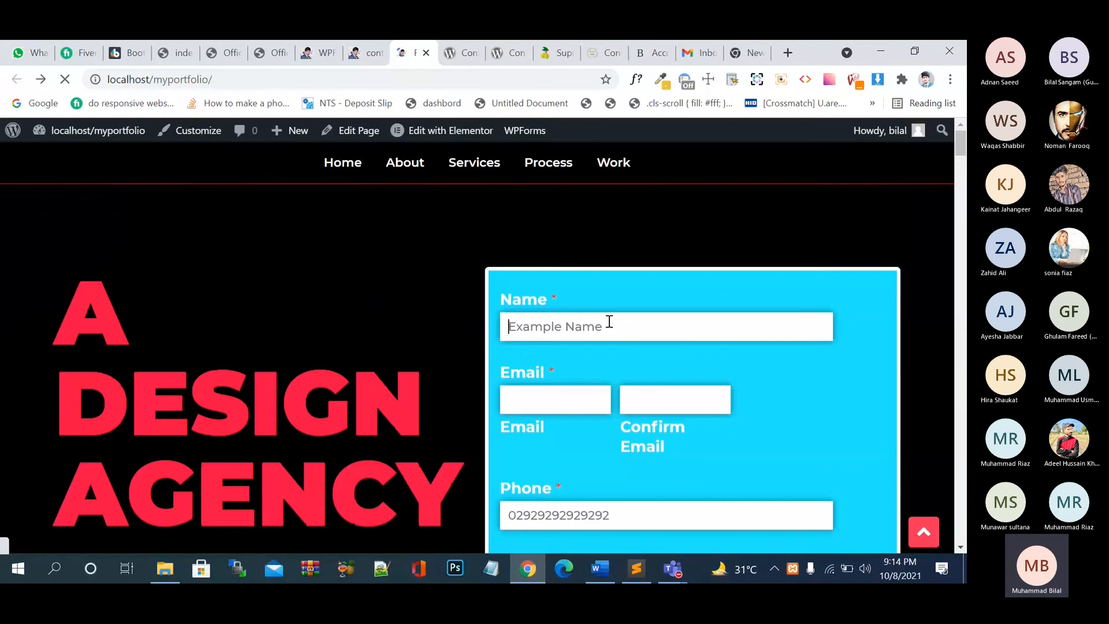
type("djdj")
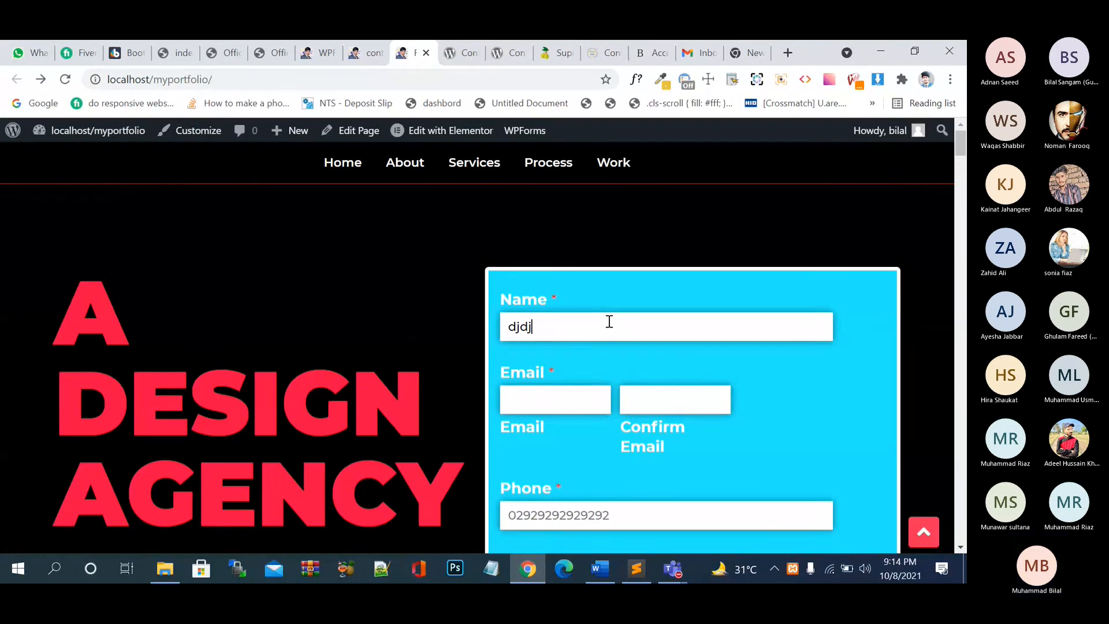
type("j")
key("Tab")
type("j")
key("Tab")
type("j")
key("Tab")
key("Tab")
key("Tab")
key("j")
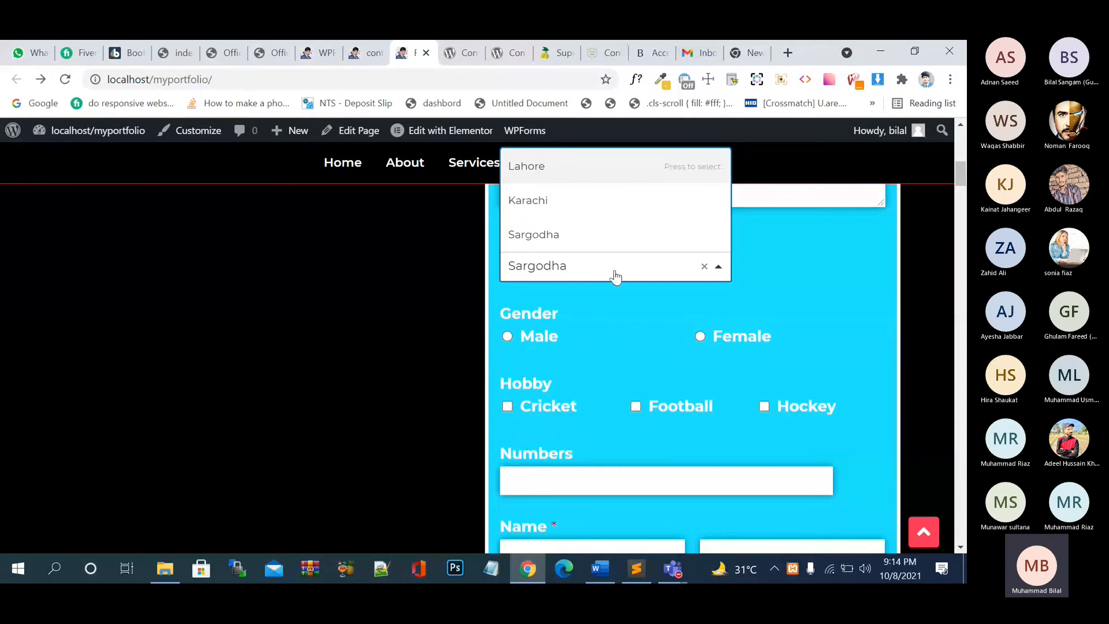
key("Down")
key("Down")
left_click(507, 337)
left_click(507, 406)
- Enter 900 in Numbers, fill first and last name, and submit the form
left_click(582, 485)
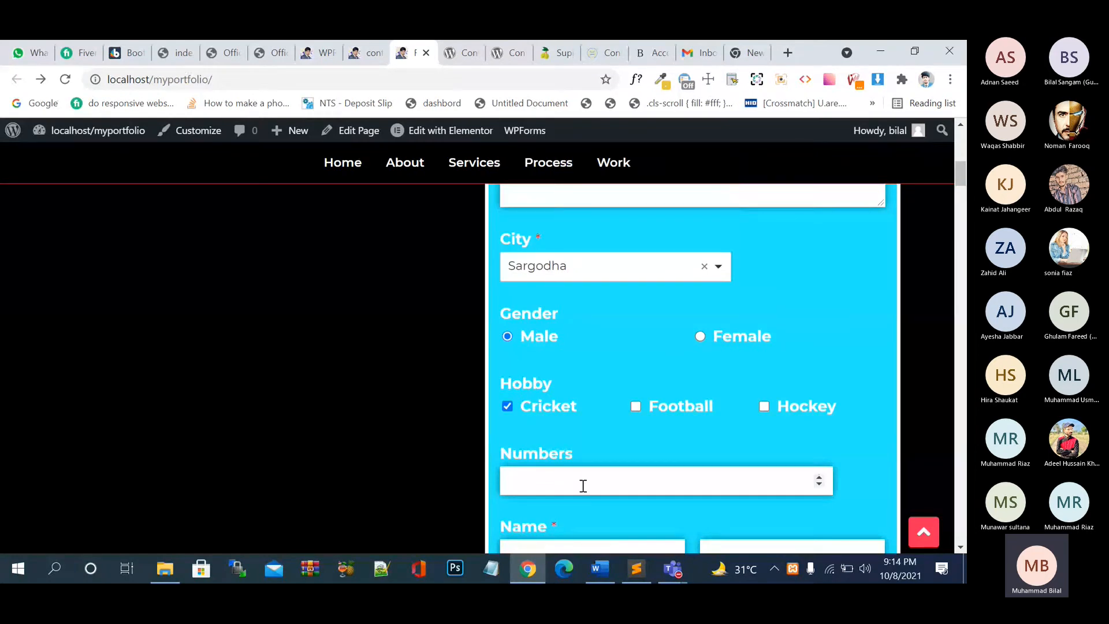
type("900")
scroll(583, 485, "down", 1)
scroll(583, 485, "down", 2)
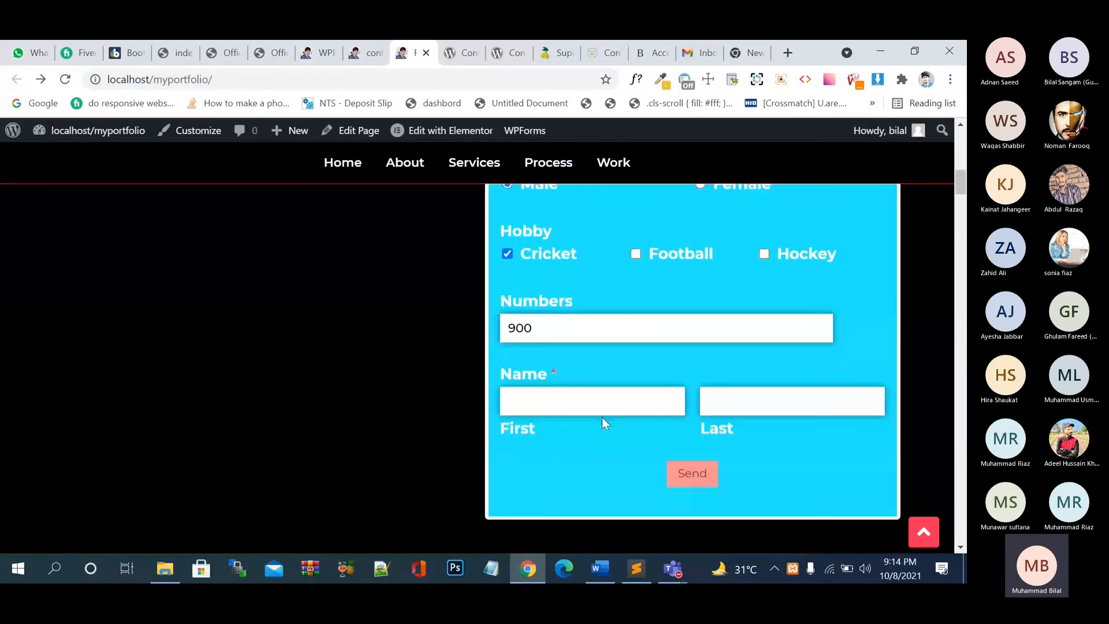
key("Tab")
type("jjj")
key("Tab")
type("jj")
left_click(691, 471)
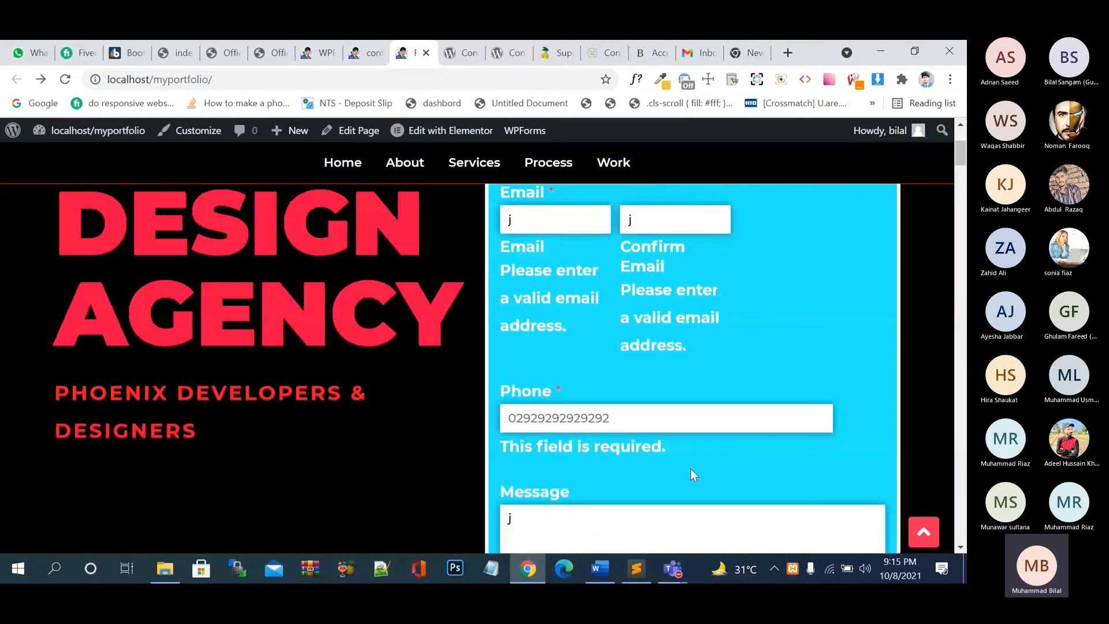
- Close the shop.kkr.in tab
scroll(684, 472, "up", 3)
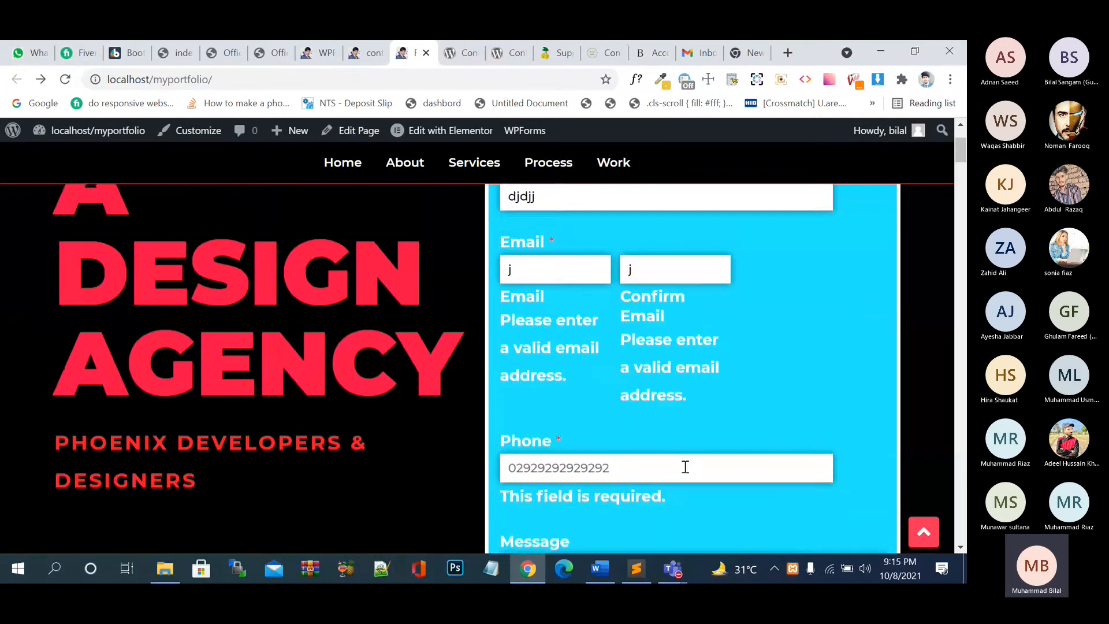
left_click(324, 46)
left_click(279, 53)
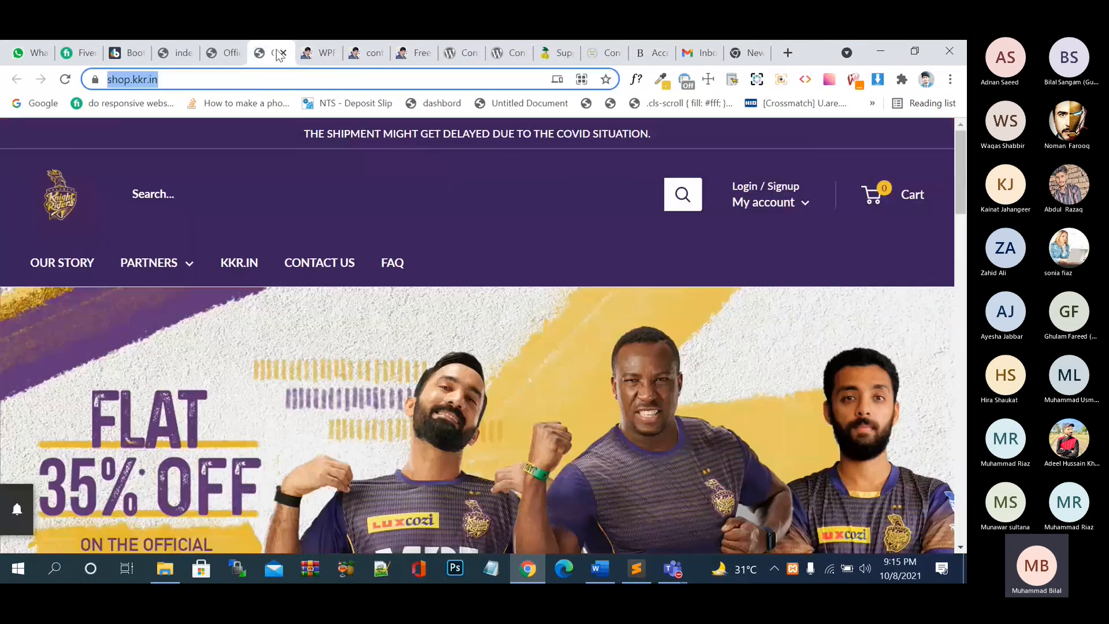
left_click(282, 53)
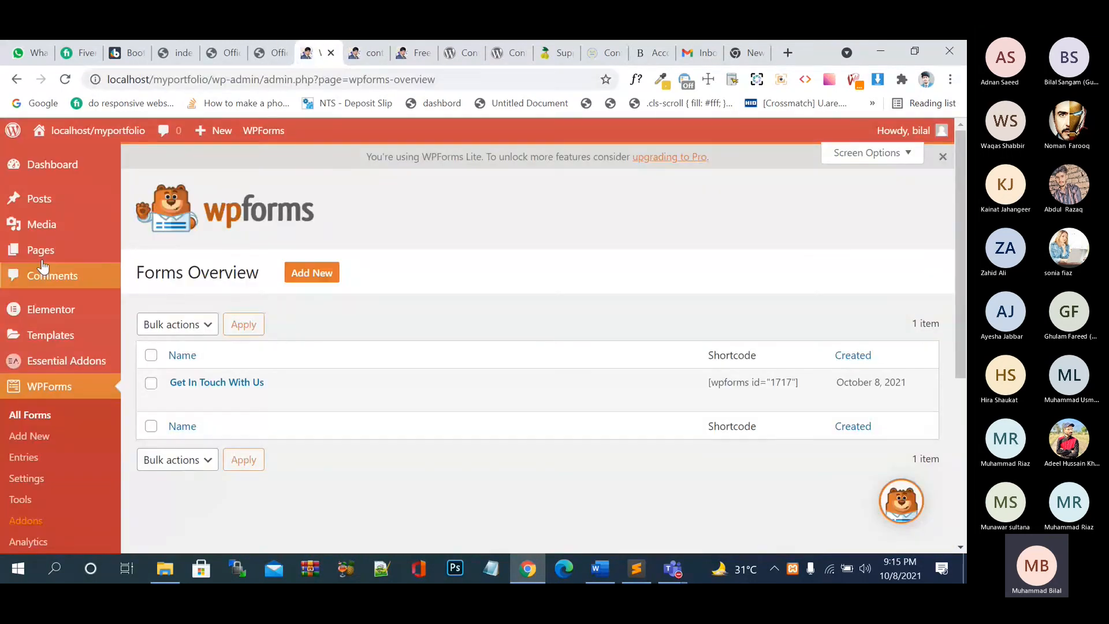
- Open the Home page with Edit with Elementor and switch to the loading editor
mouse_move(46, 254)
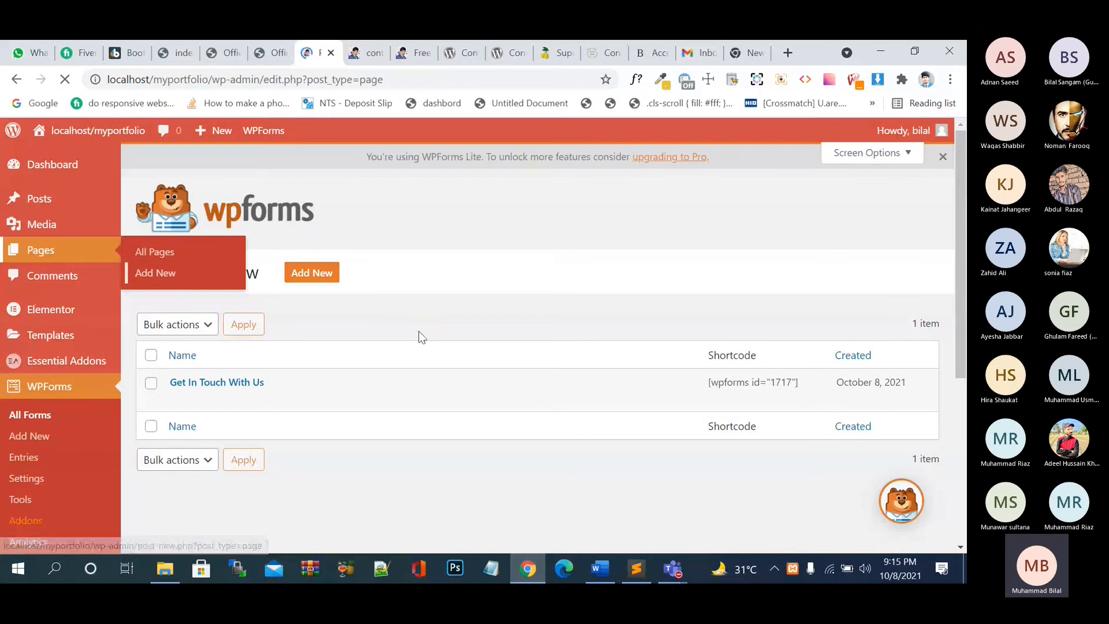
scroll(458, 369, "down", 2)
left_click(470, 347)
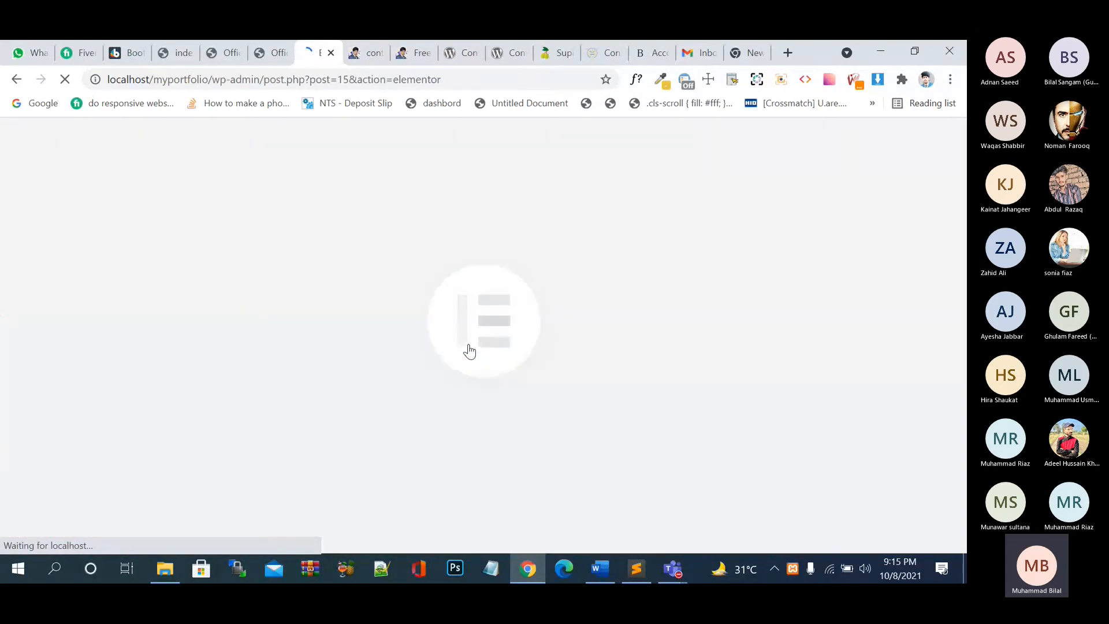
key("ctrl+Tab")
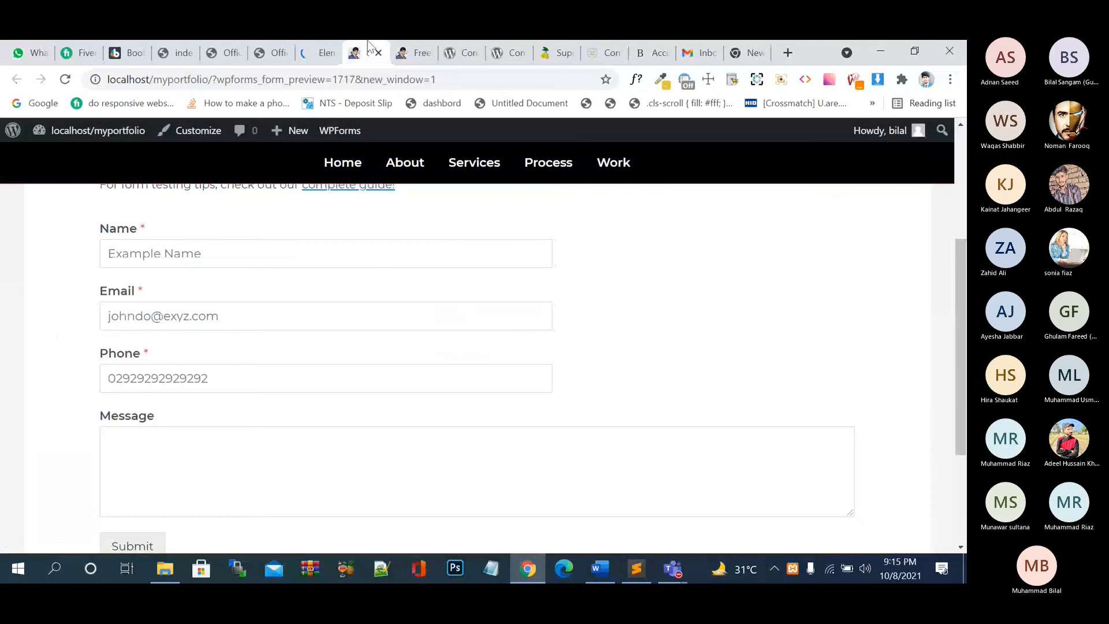
key("ctrl+Tab")
scroll(573, 355, "down", 3)
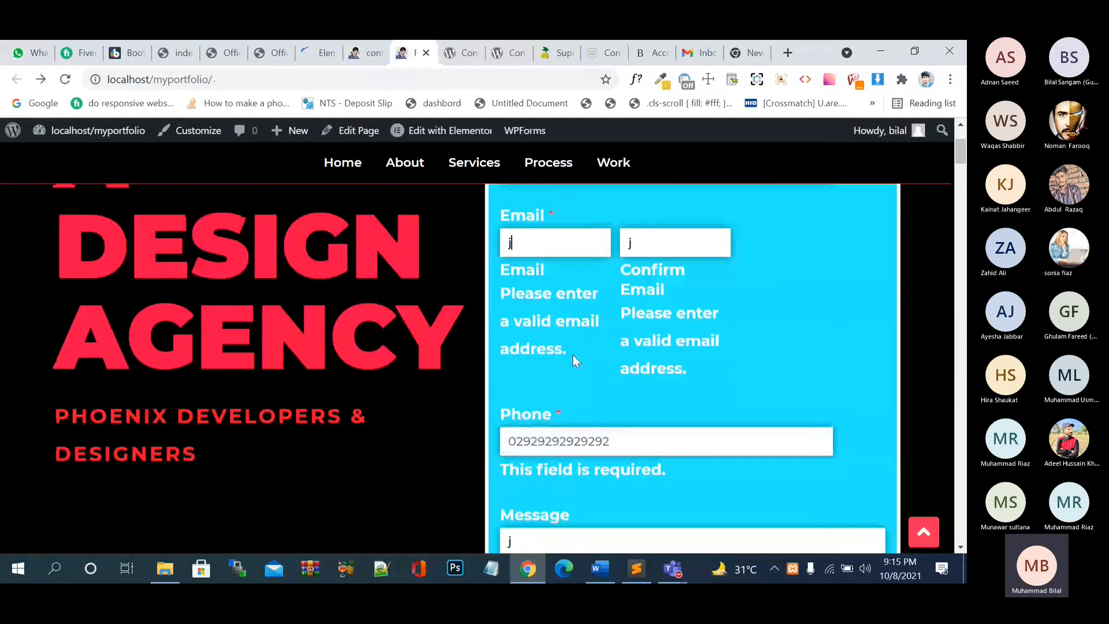
left_click(310, 61)
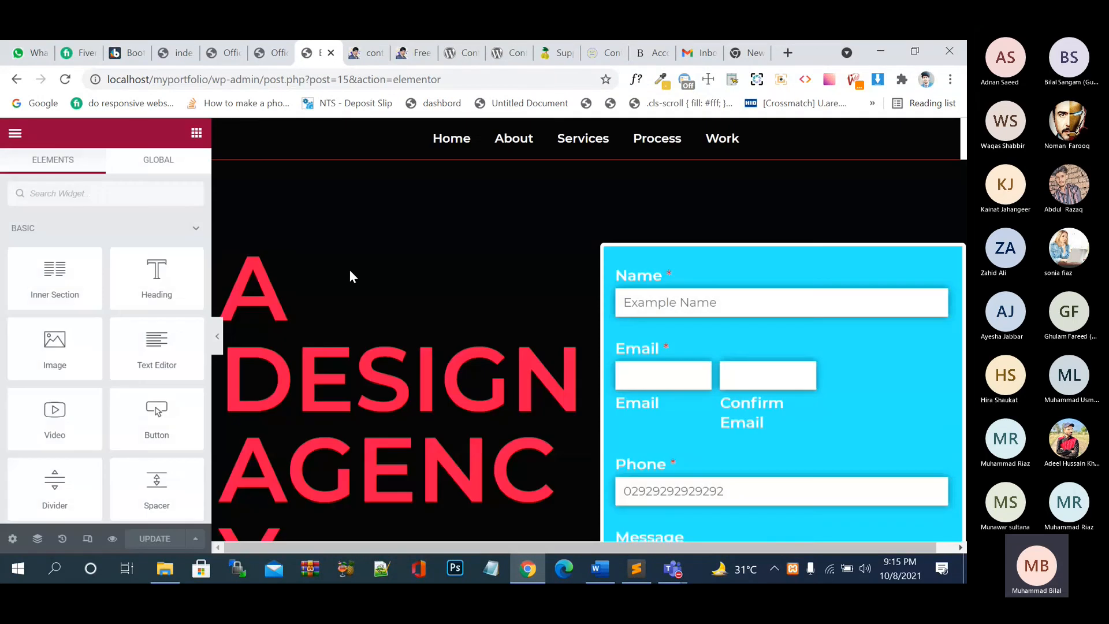
- Open the contact form's Style > Errors section and try an error text colour
left_click(912, 271)
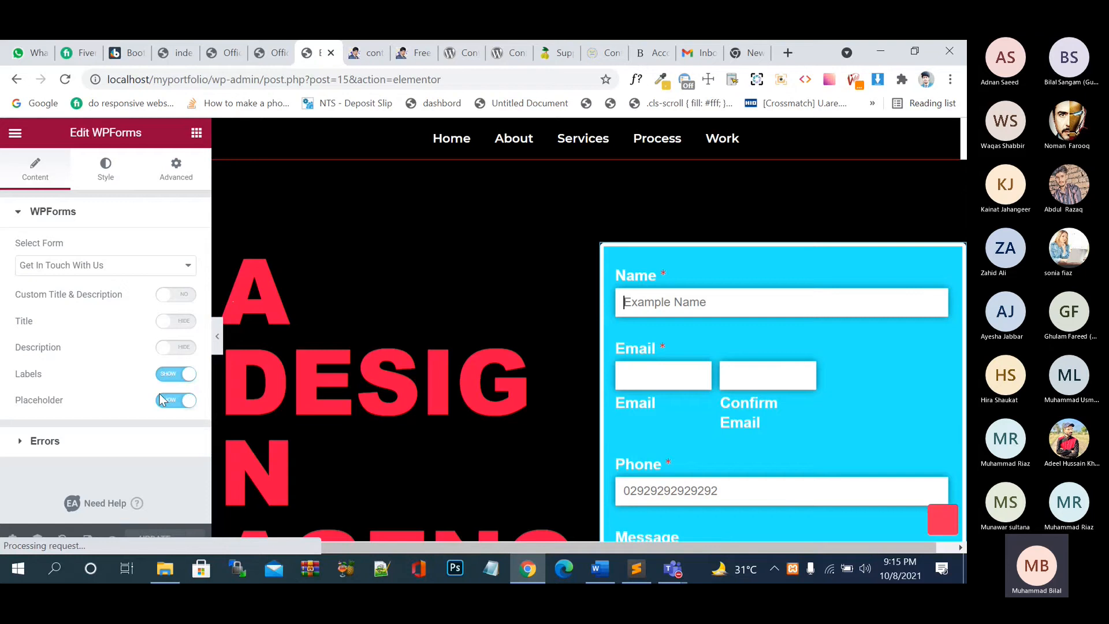
left_click(118, 440)
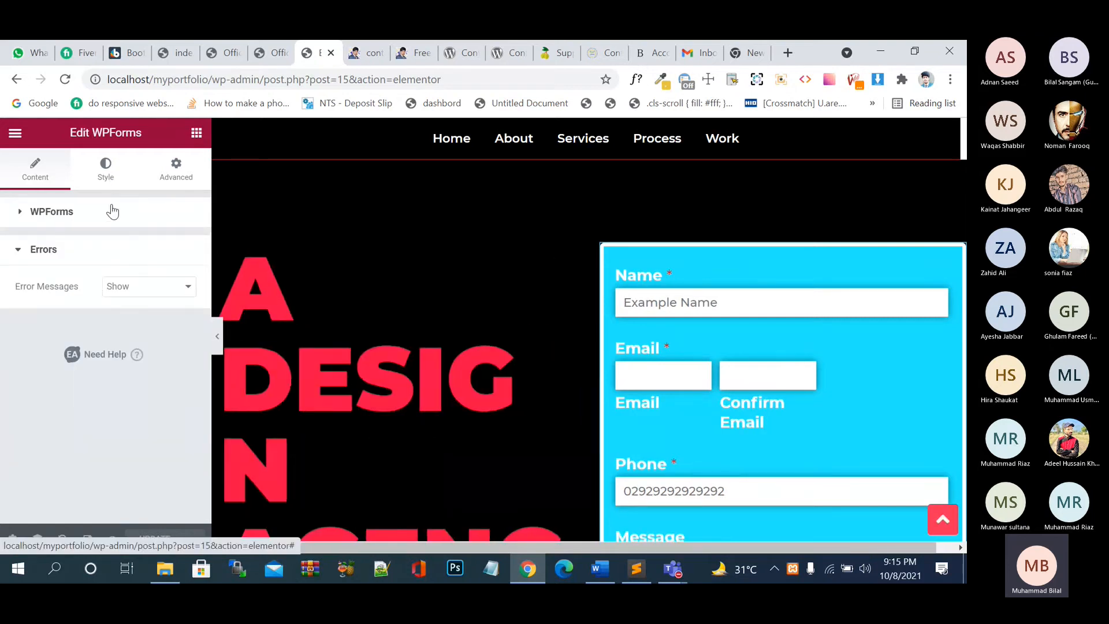
left_click(106, 167)
scroll(112, 370, "down", 5)
left_click(101, 417)
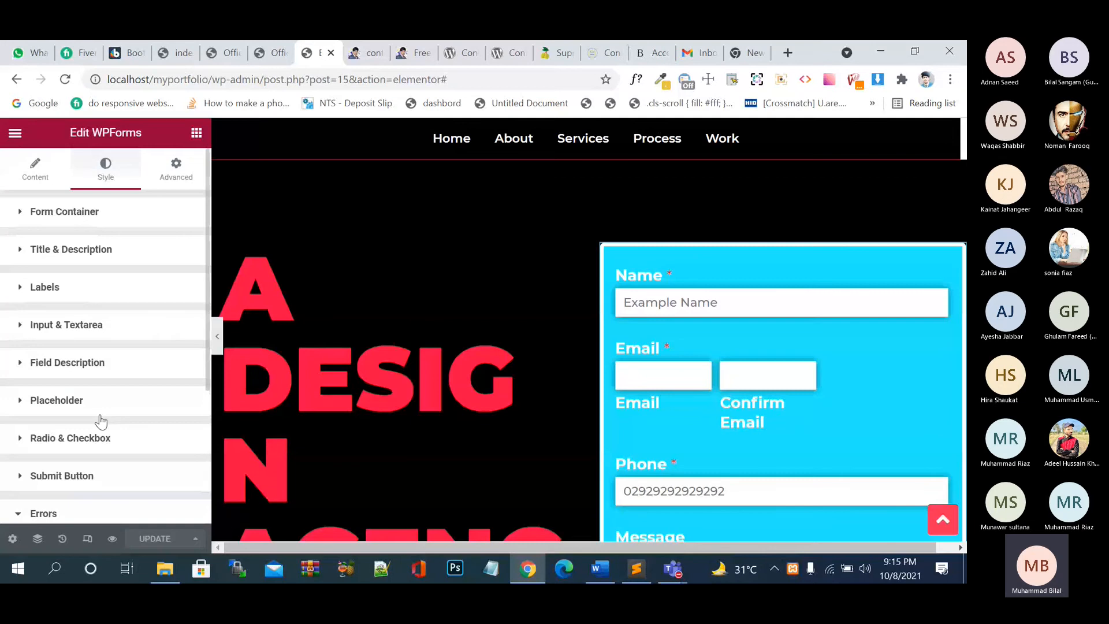
scroll(101, 421, "down", 3)
left_click(186, 346)
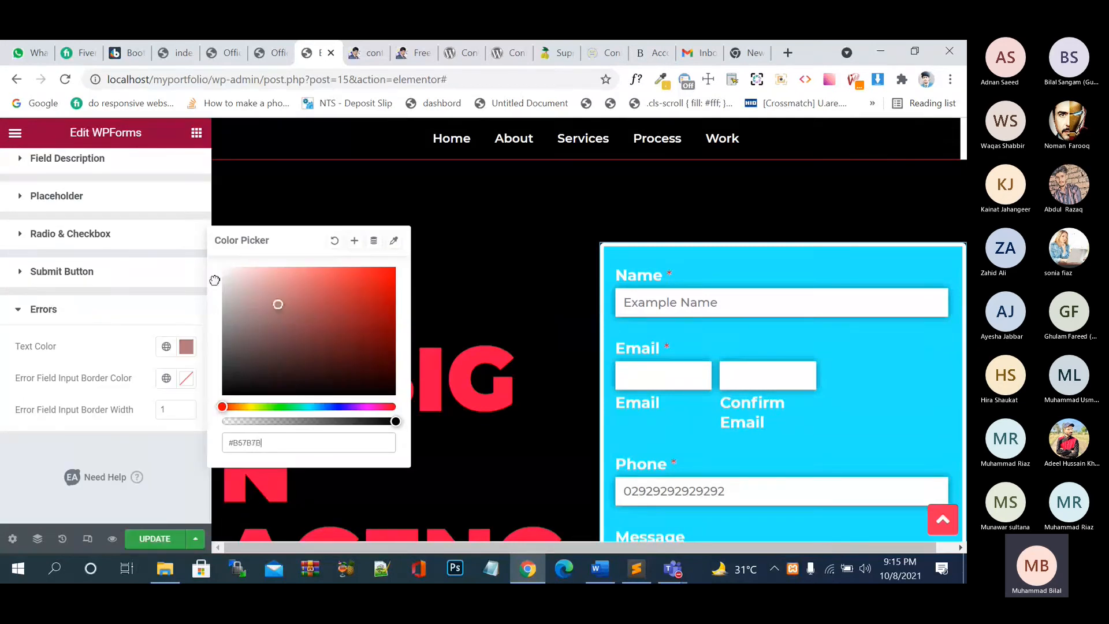
mouse_move(215, 281)
left_mouse_down()
mouse_move(161, 243)
mouse_move(356, 290)
left_mouse_up()
left_click(186, 347)
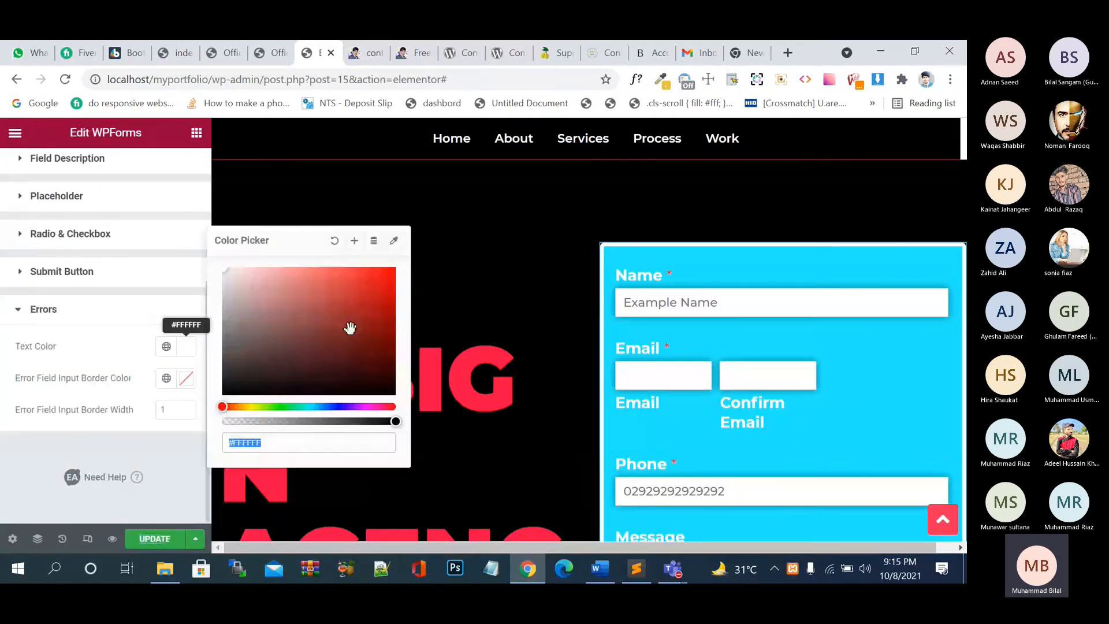
- Reselect the cyan contact form and show its error styling settings
left_click(240, 329)
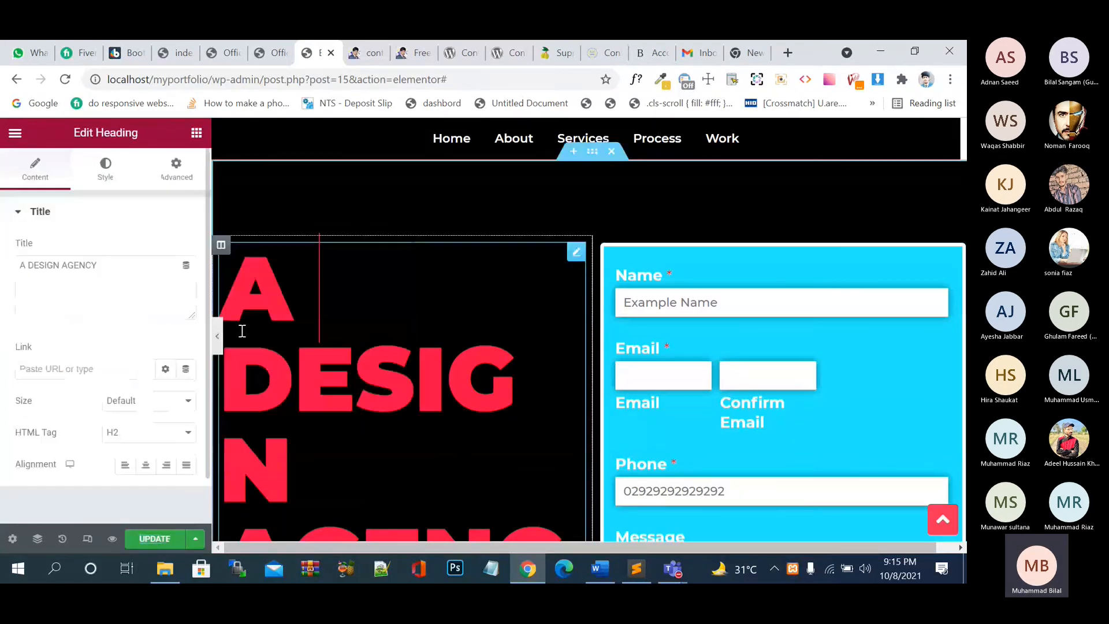
left_click(98, 164)
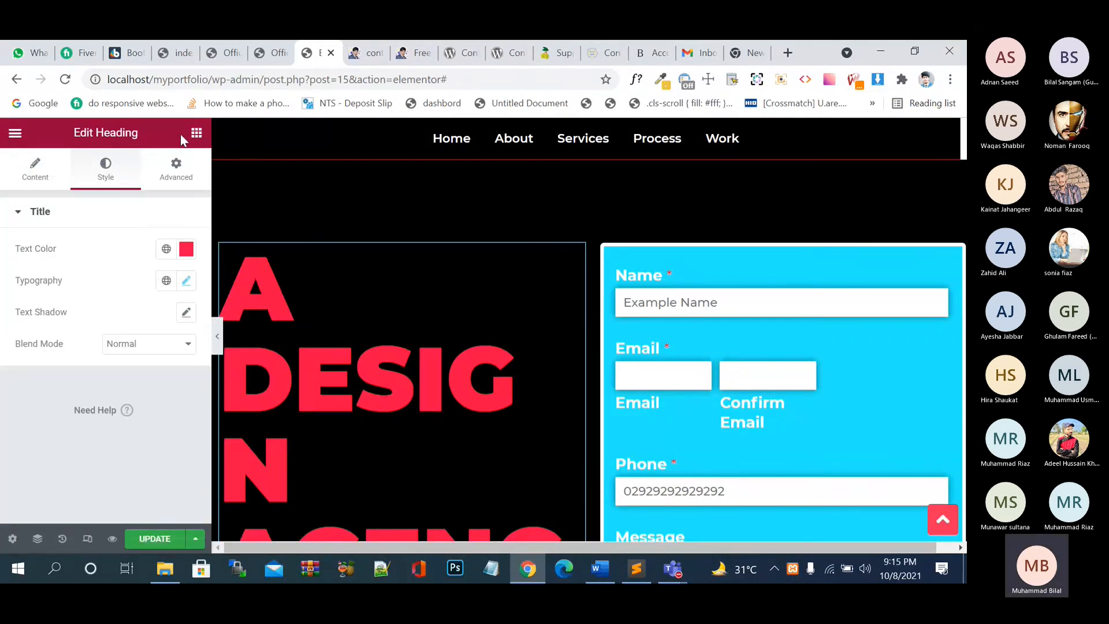
left_click(774, 287)
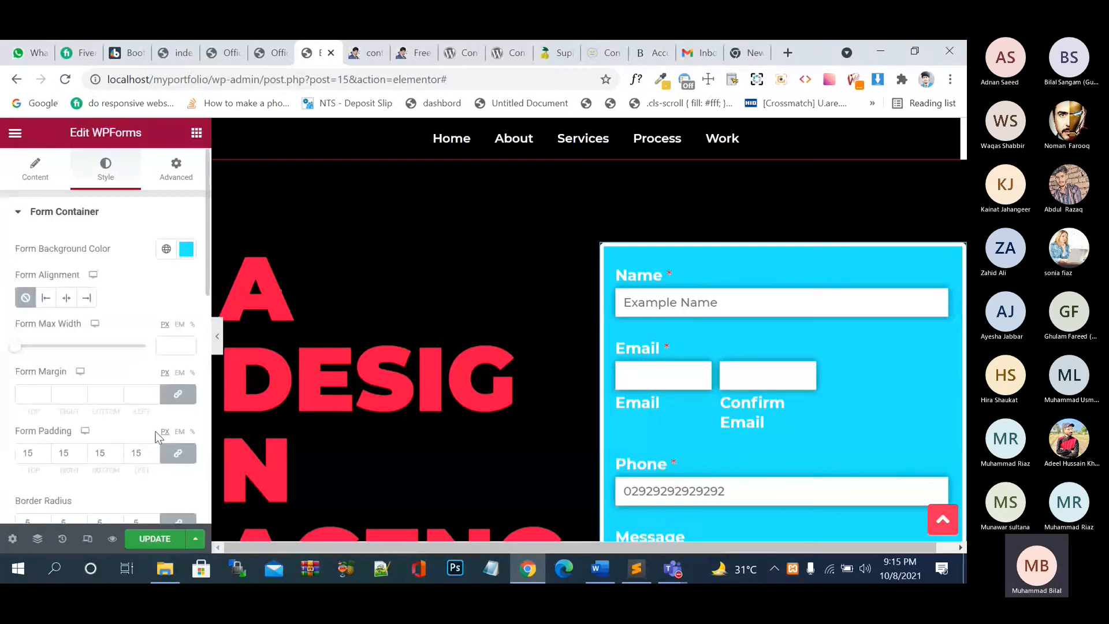
scroll(155, 432, "down", 5)
left_click(145, 421)
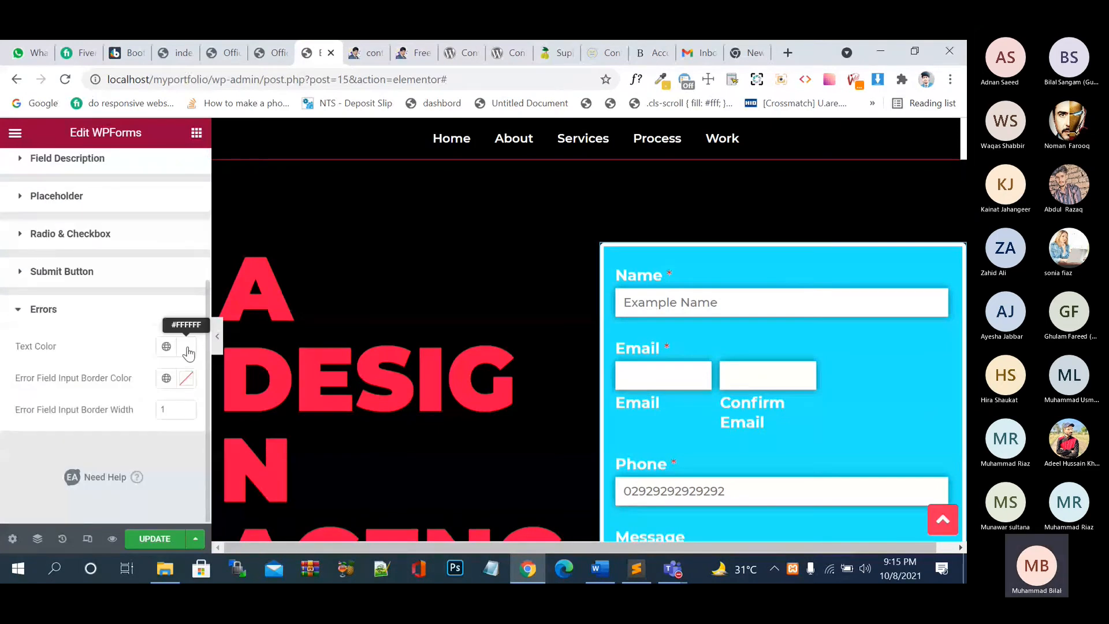
- Set error text to #D40D0D, error border to #FF0000, border width 3, and update
left_click(188, 350)
left_click(391, 282)
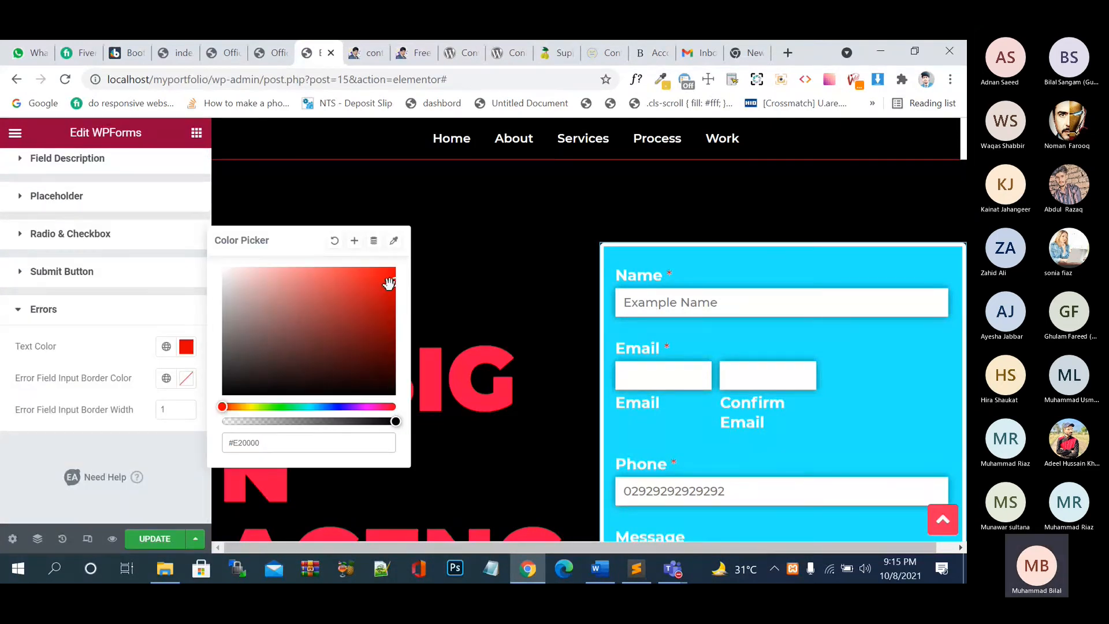
left_click(385, 288)
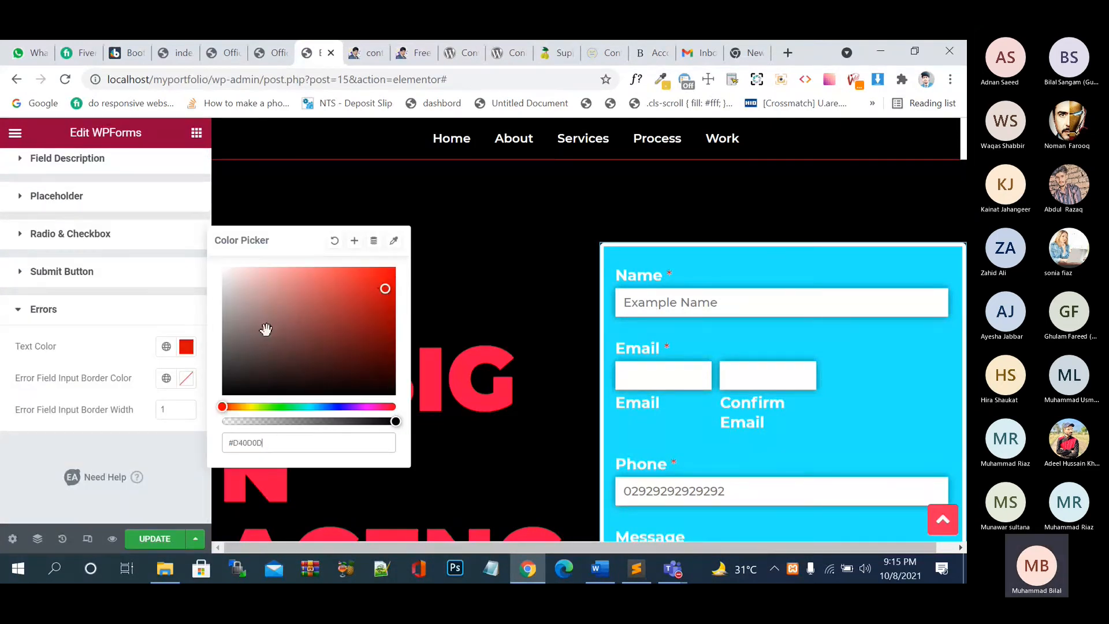
left_click(186, 382)
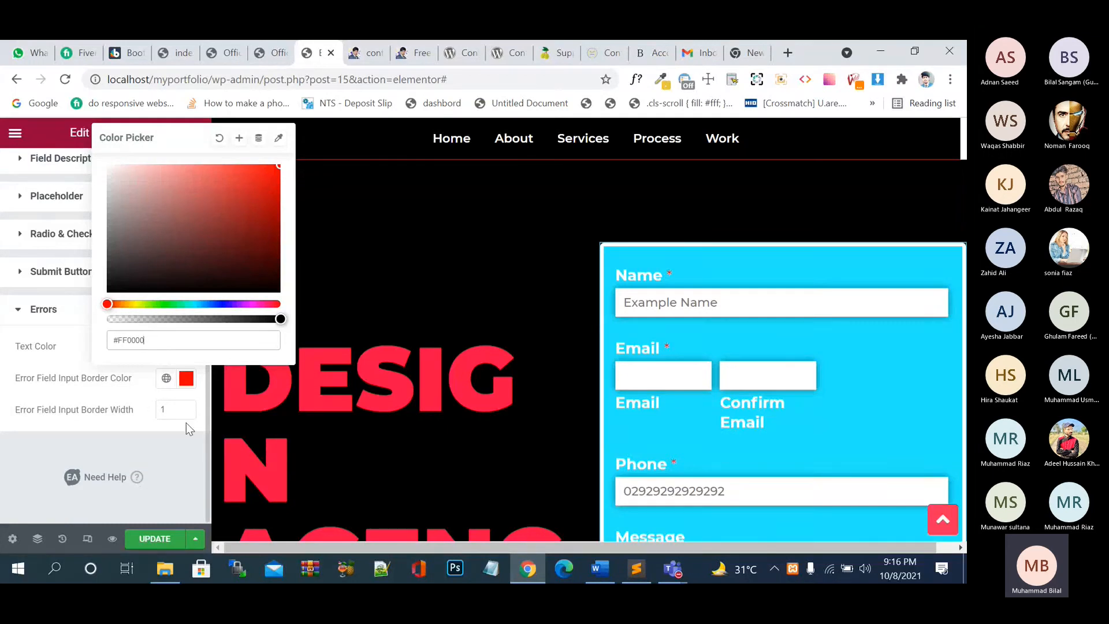
left_click(186, 406)
left_click(187, 406)
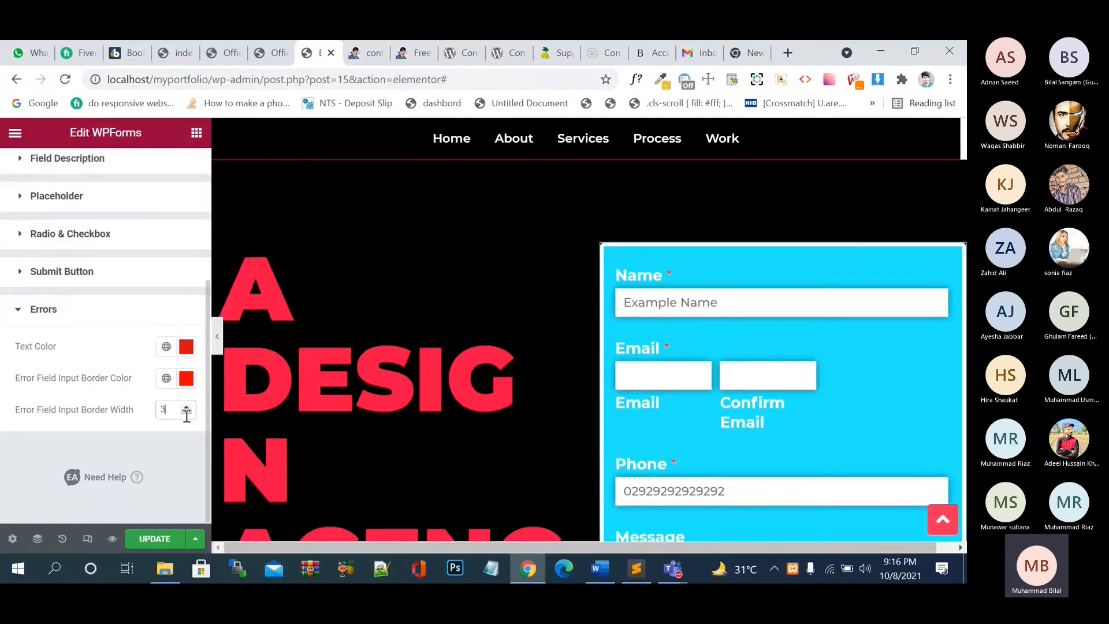
left_click(162, 542)
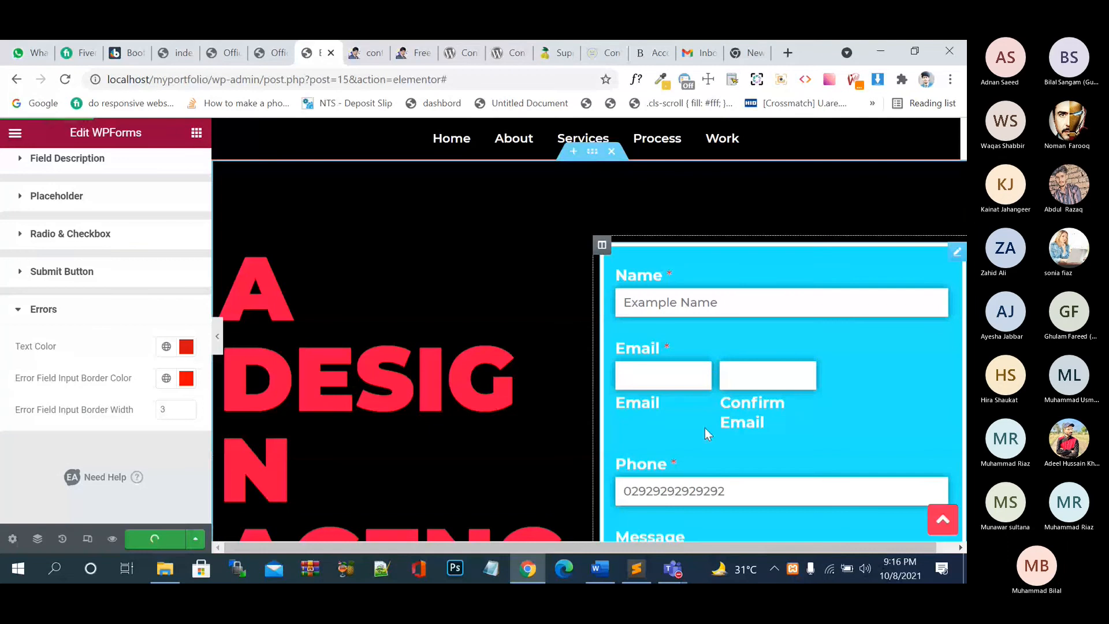
- Reload the live homepage and submit the empty contact form to trigger errors
scroll(705, 427, "down", 6)
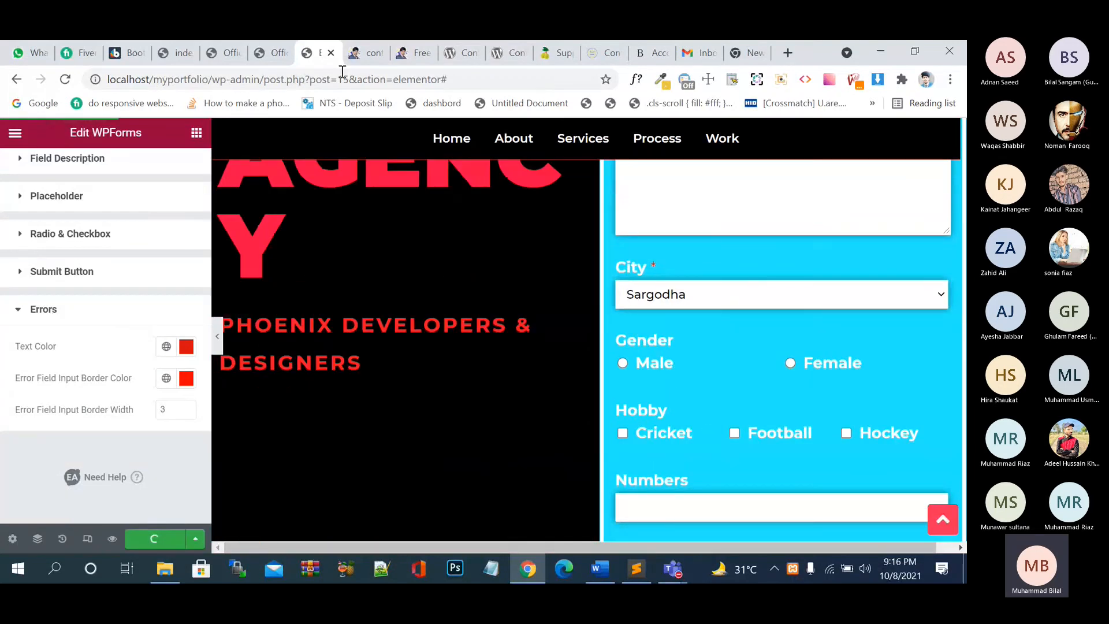
left_click(412, 52)
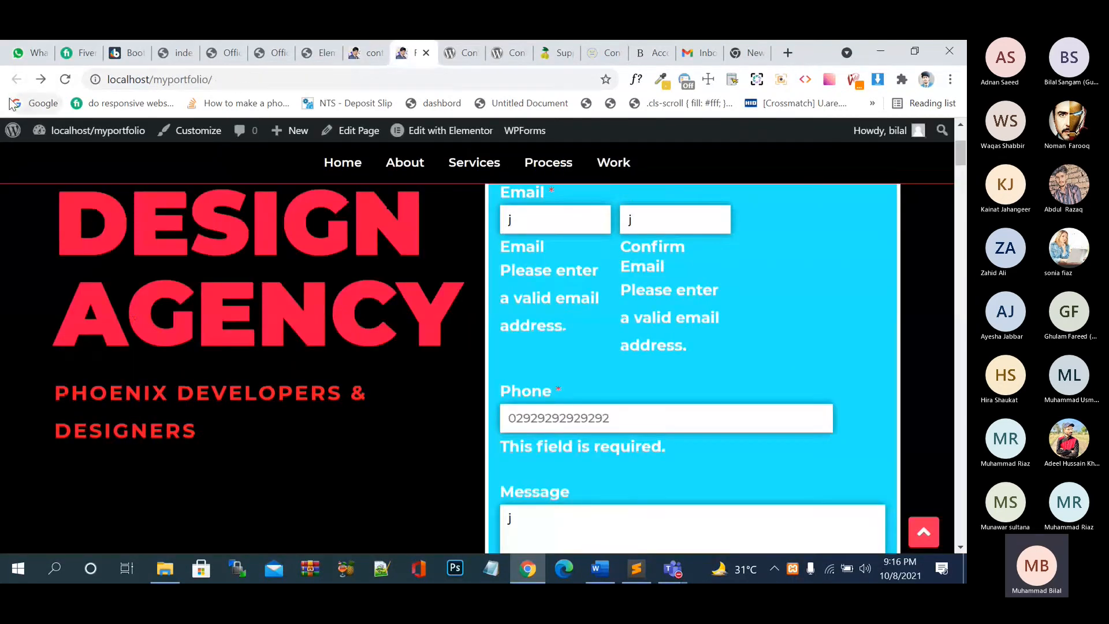
left_click(65, 79)
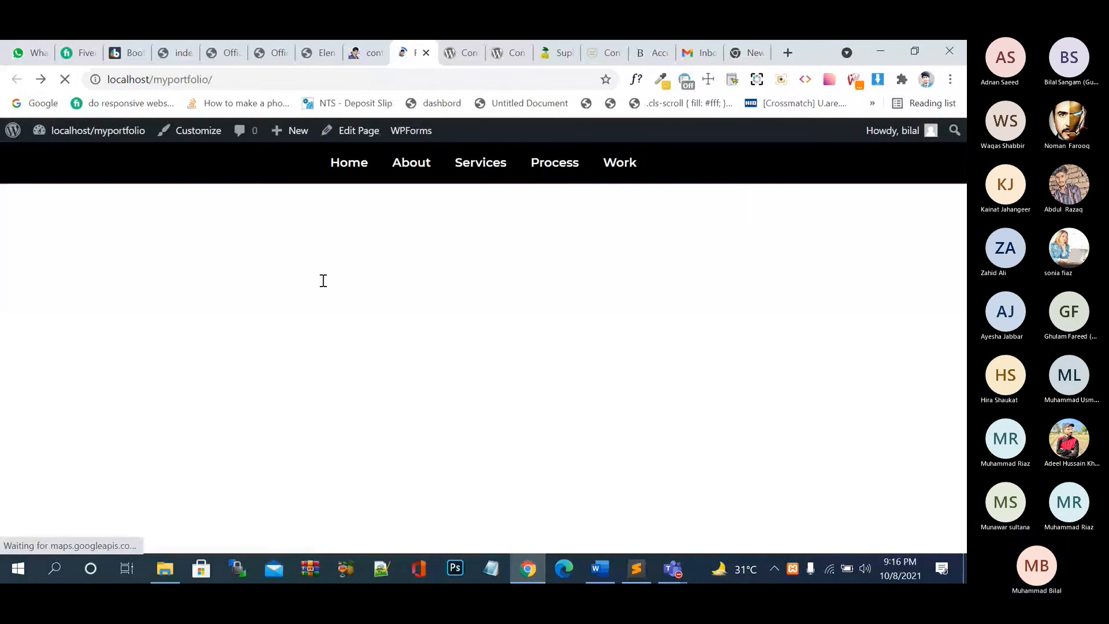
scroll(688, 408, "down", 6)
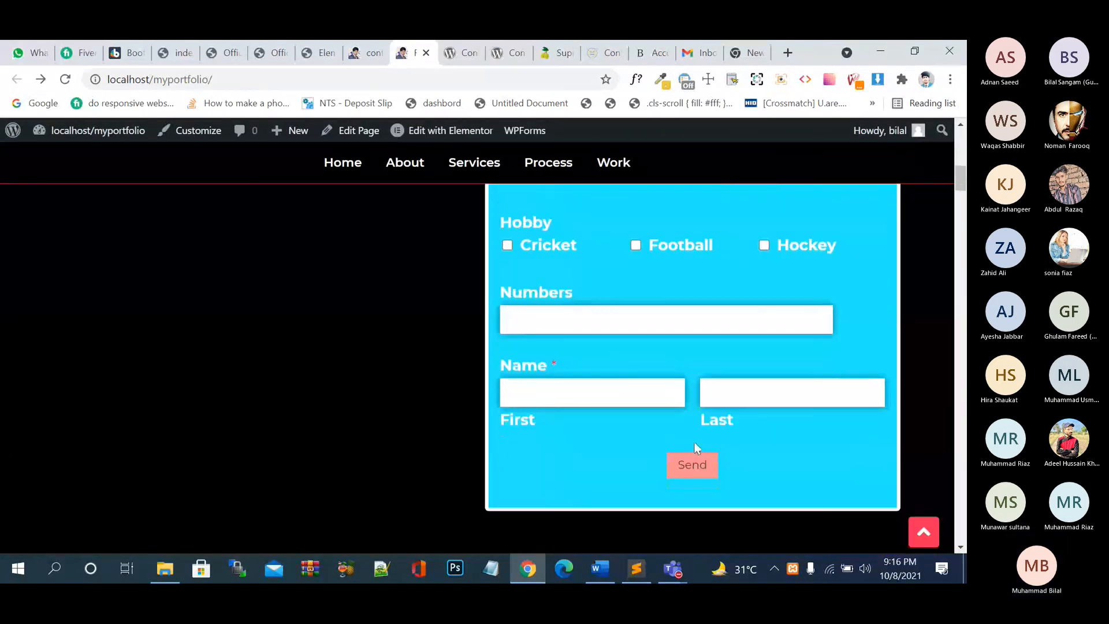
left_click(693, 465)
- Review the 'This field is required' errors and submit the empty form again
scroll(706, 421, "up", 2)
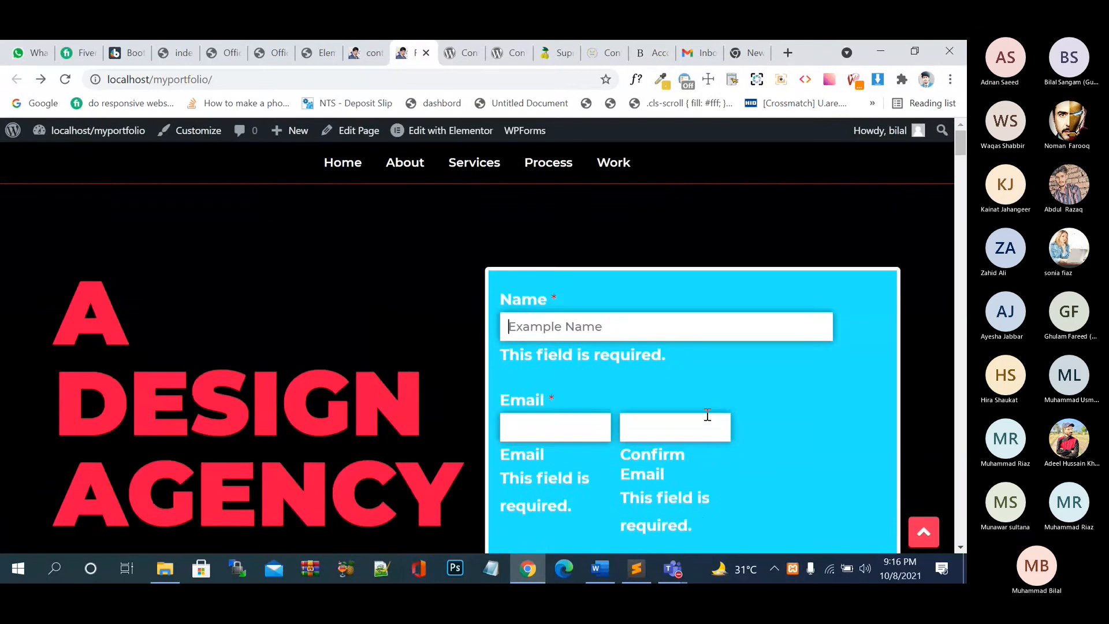
scroll(706, 414, "down", 8)
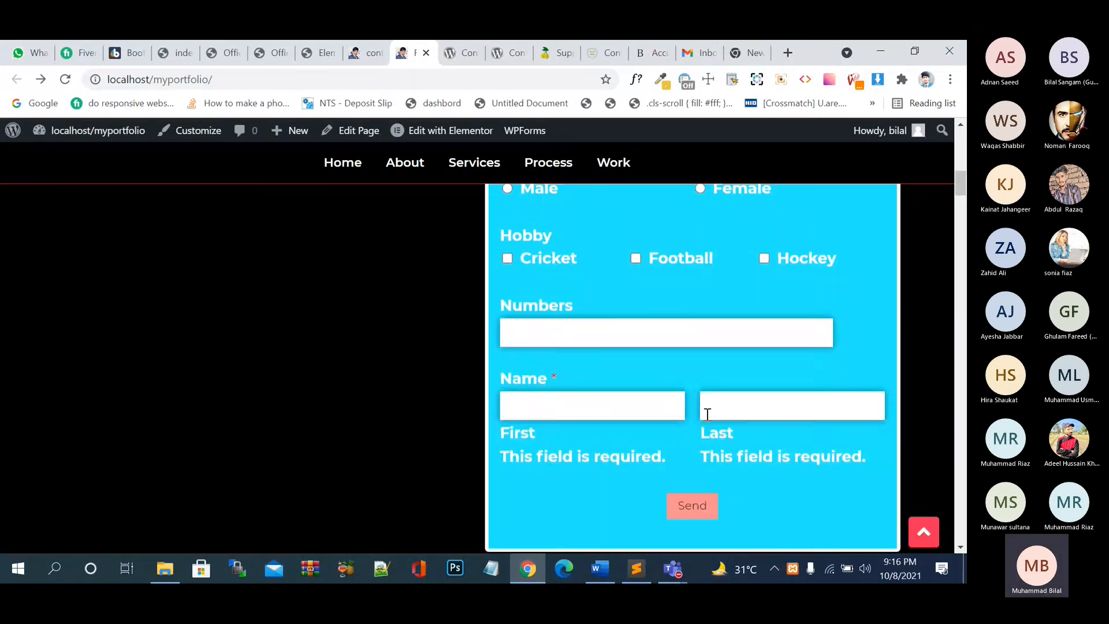
scroll(707, 413, "down", 3)
scroll(707, 413, "up", 6)
scroll(707, 414, "up", 3)
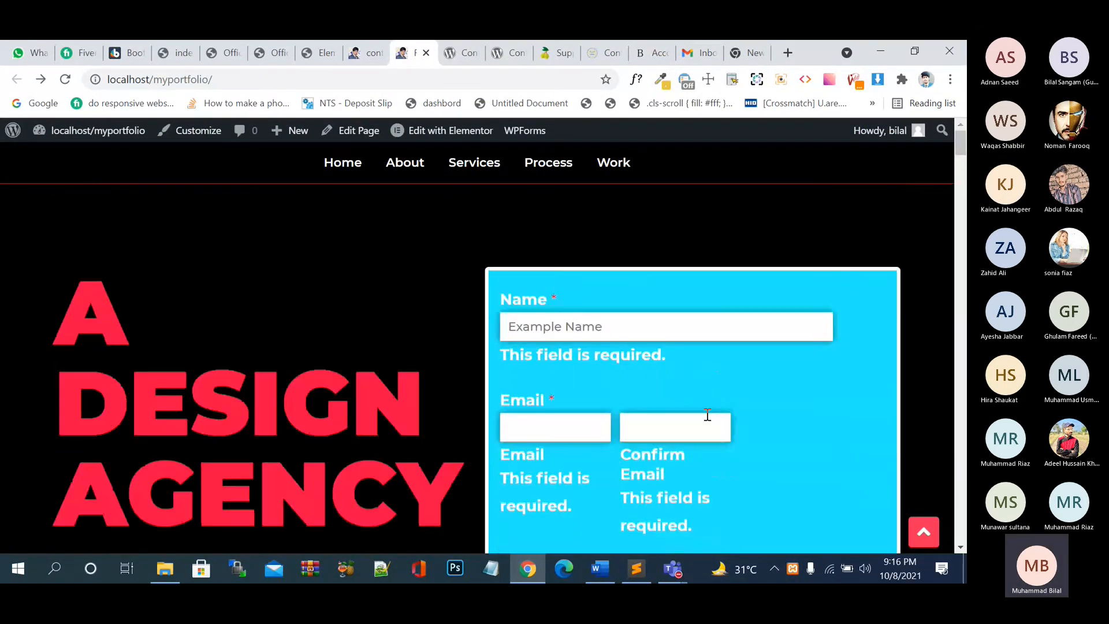
scroll(707, 415, "down", 6)
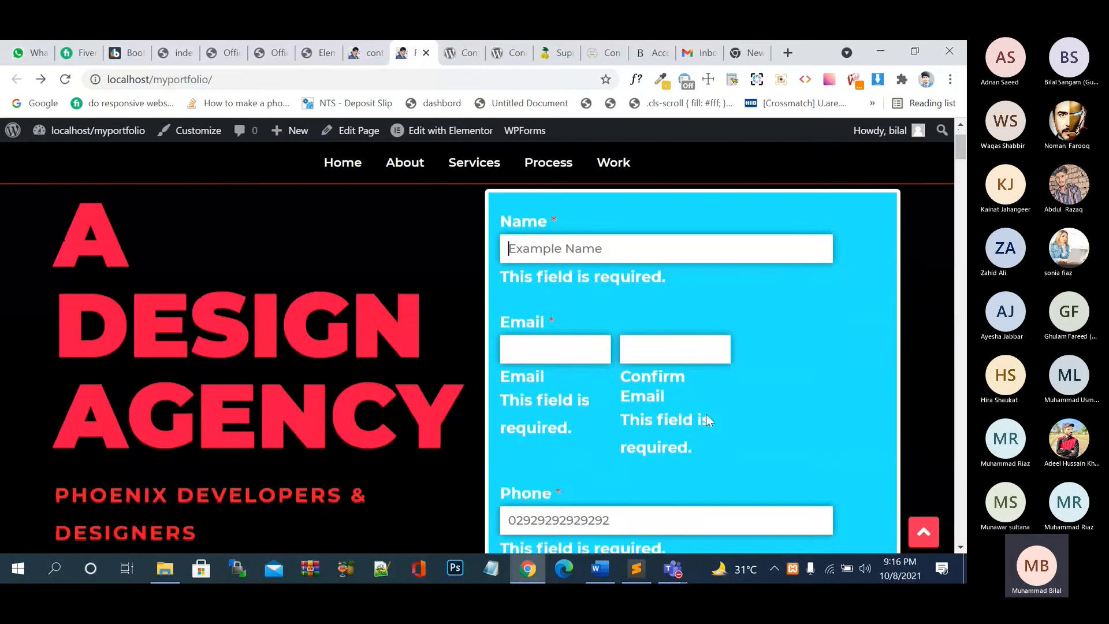
scroll(706, 415, "down", 5)
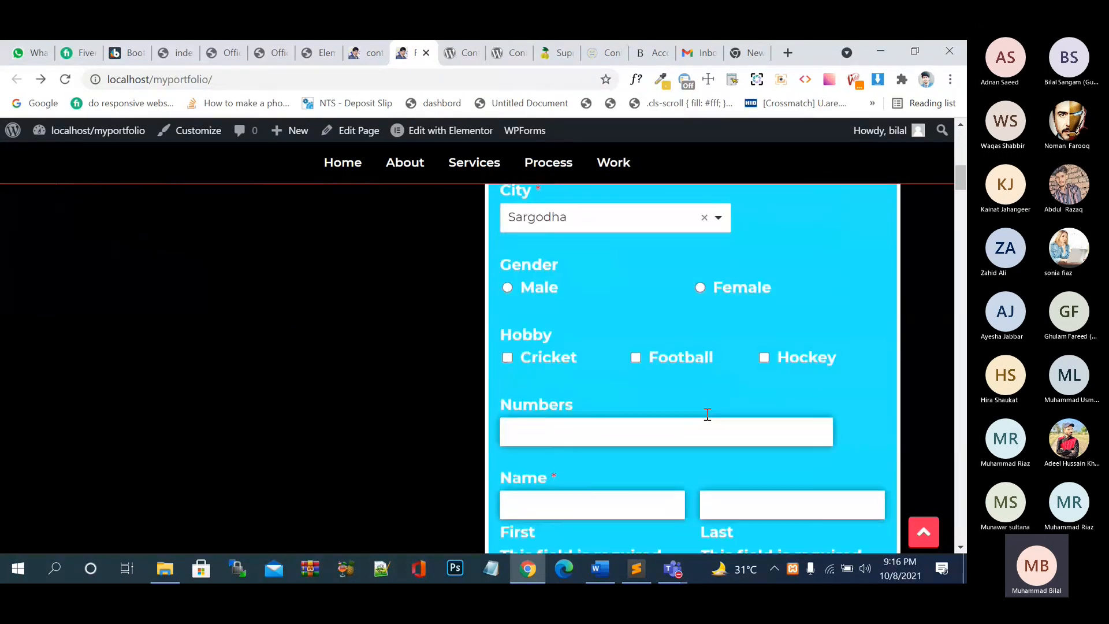
scroll(709, 420, "down", 1)
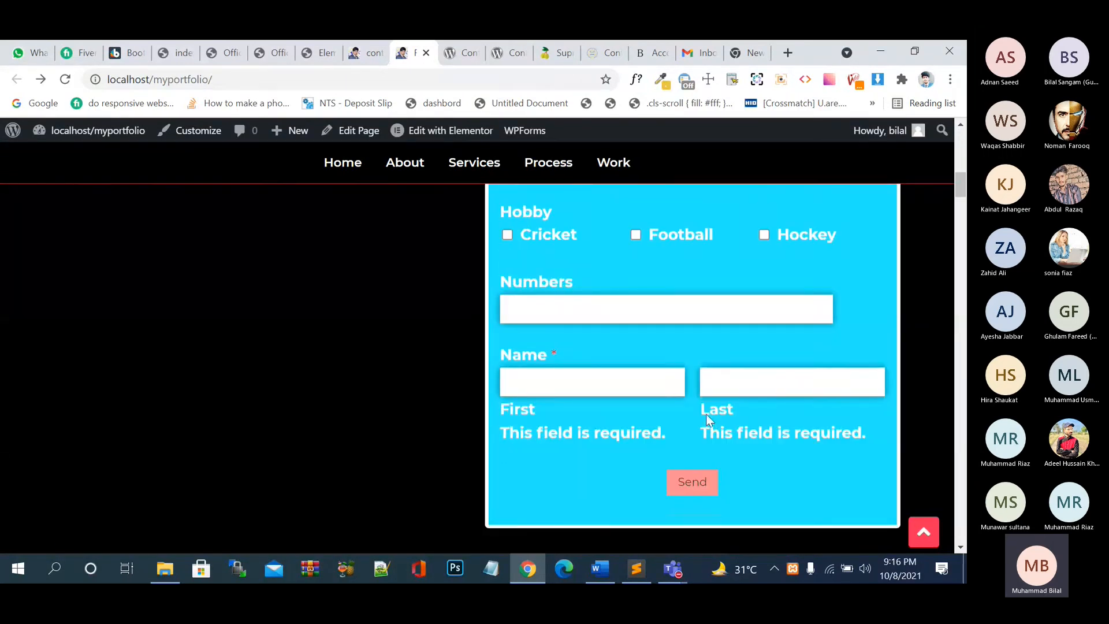
left_click(704, 491)
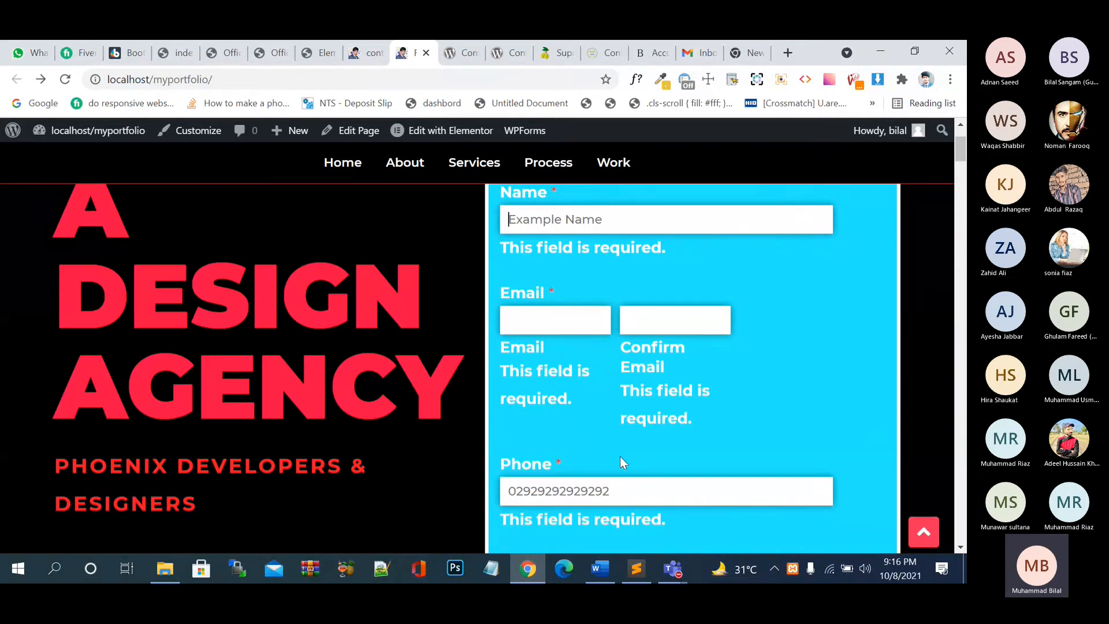
- Compare the WPForms preview page with the reloaded live homepage form
scroll(619, 456, "down", 5)
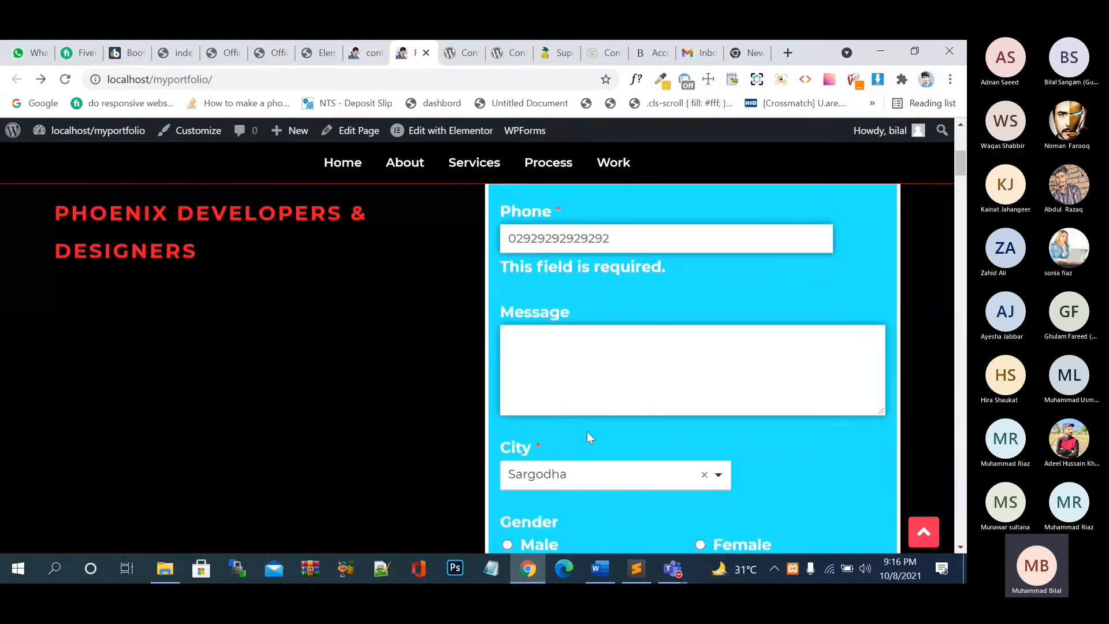
scroll(587, 431, "down", 5)
scroll(588, 438, "down", 2)
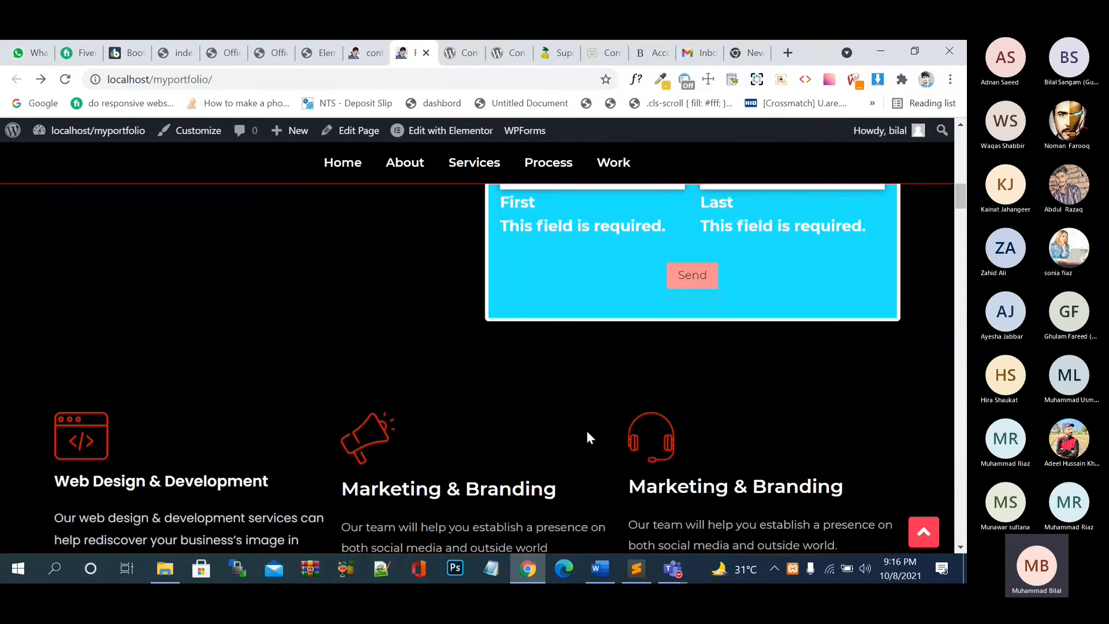
left_click(370, 53)
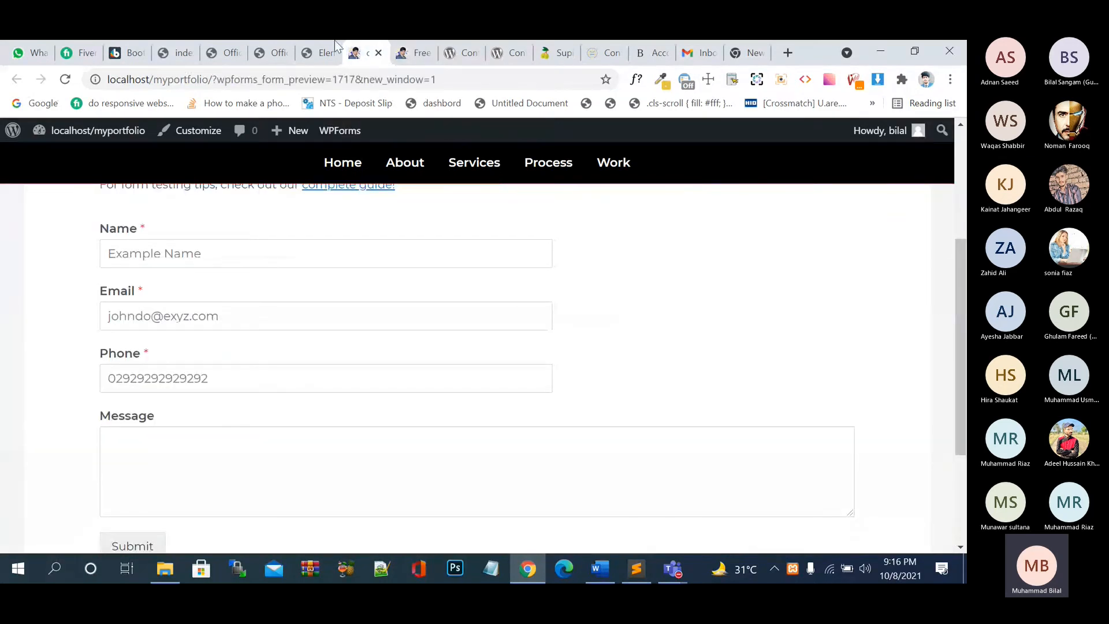
left_click(323, 52)
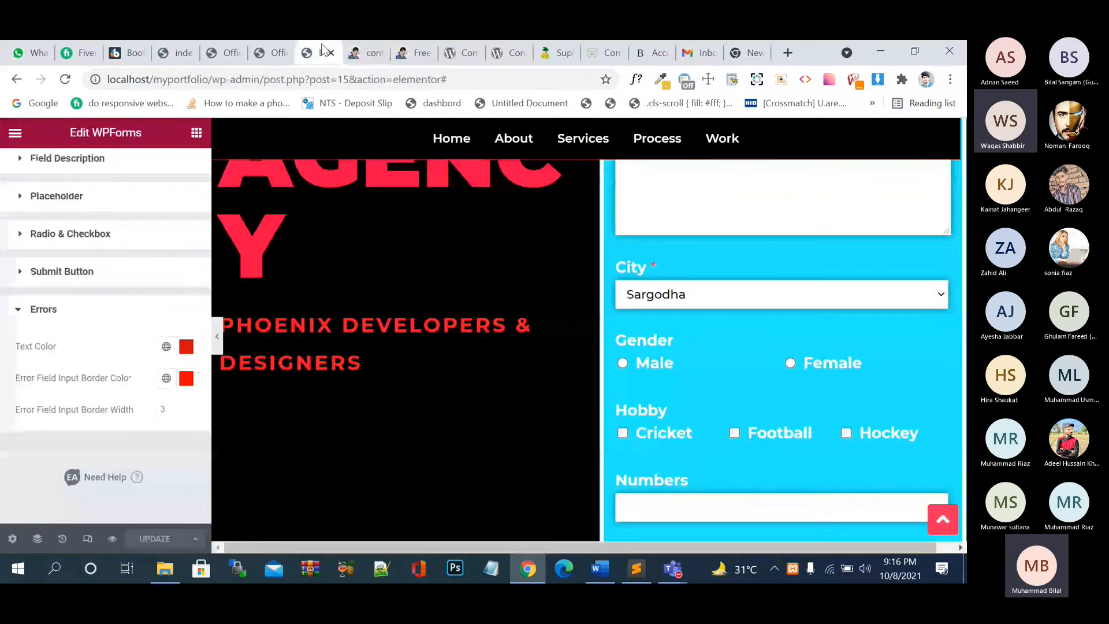
left_click(425, 57)
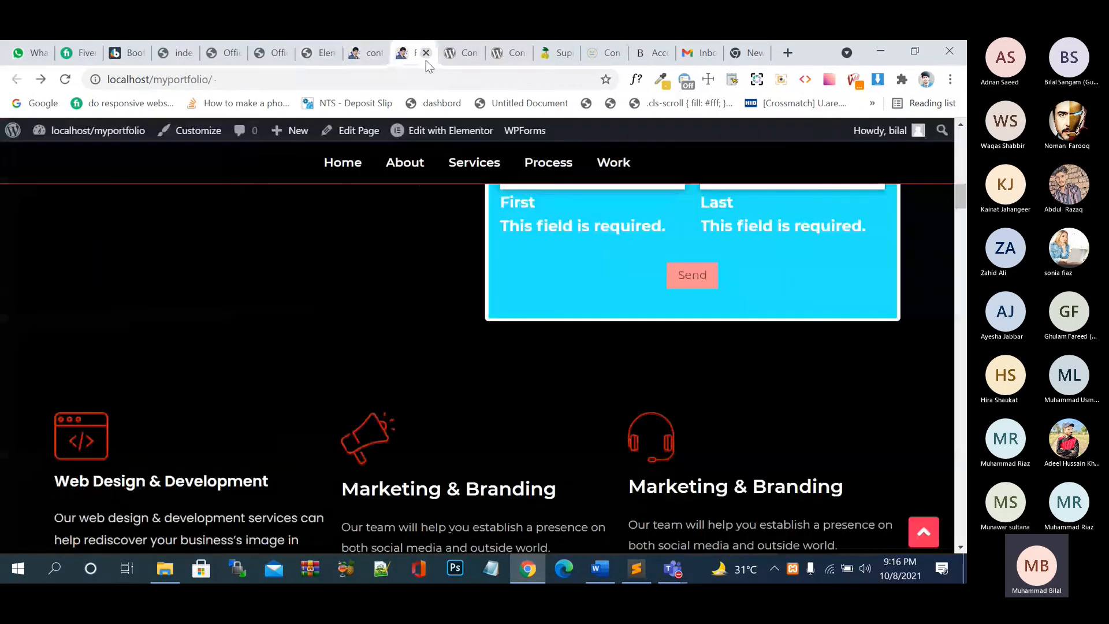
left_click(71, 81)
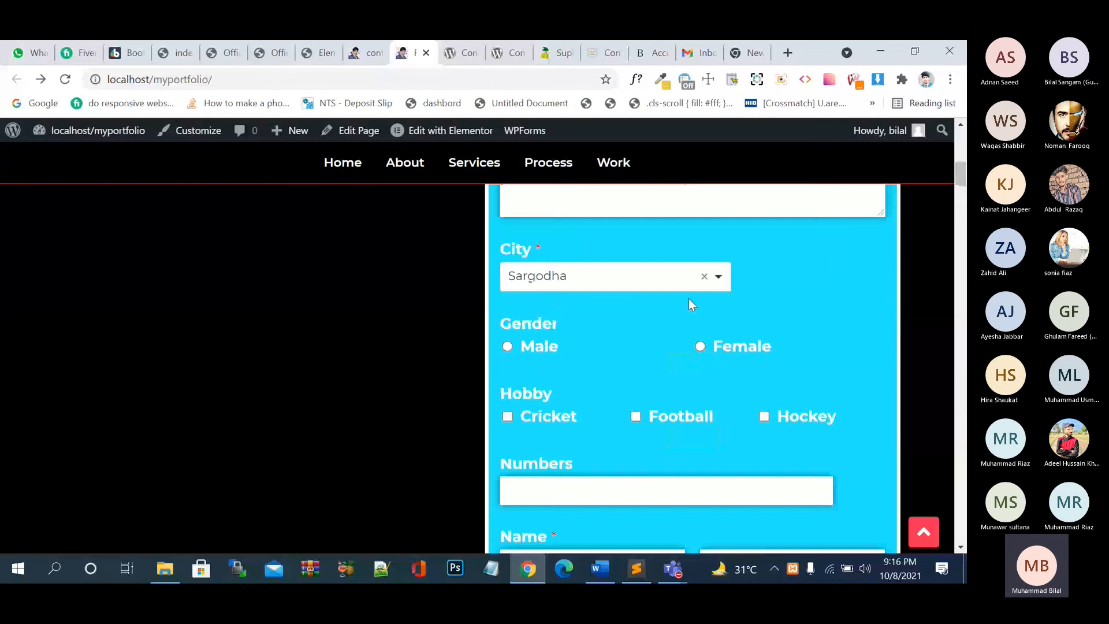
scroll(667, 315, "down", 10)
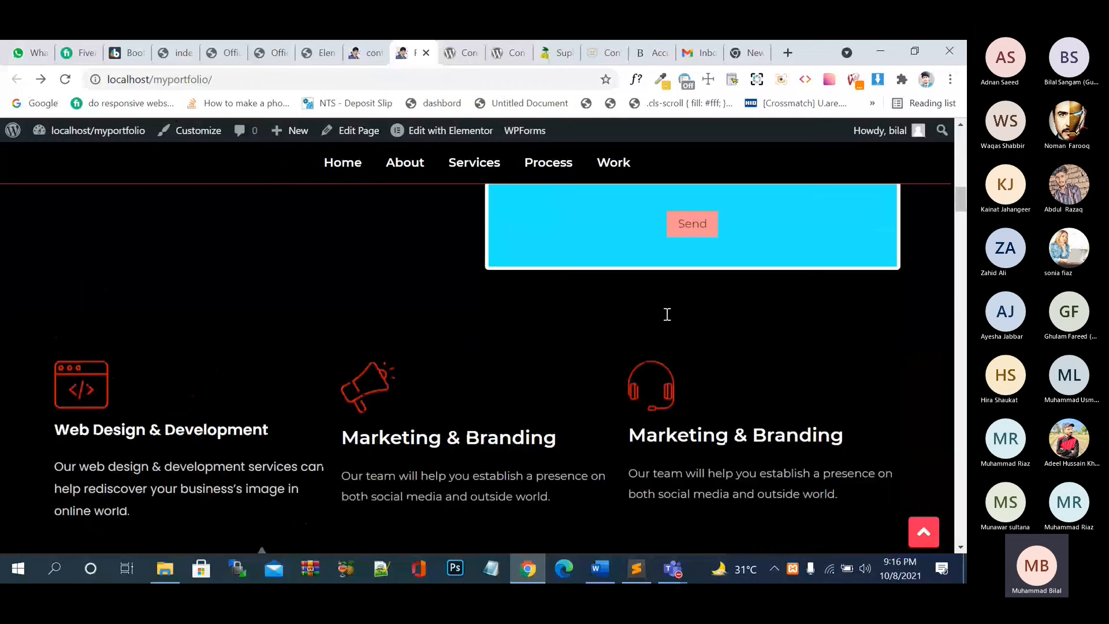
left_click(364, 53)
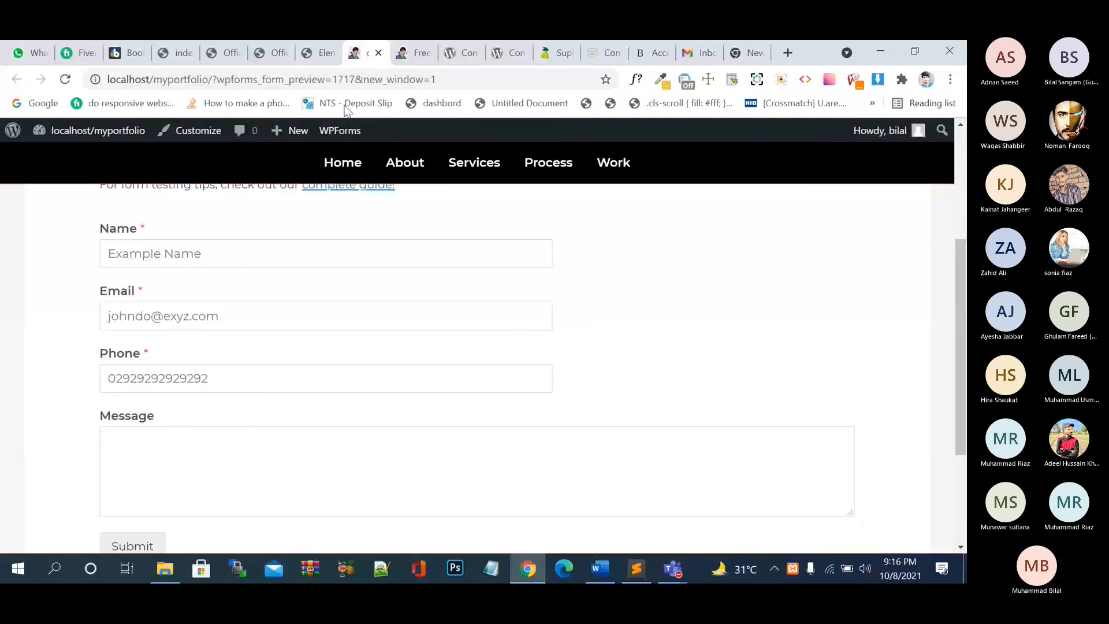
left_click(414, 53)
- Select the 'This field is required' message under First and return to the editor
left_click_drag(670, 333, 528, 350)
left_click(361, 52)
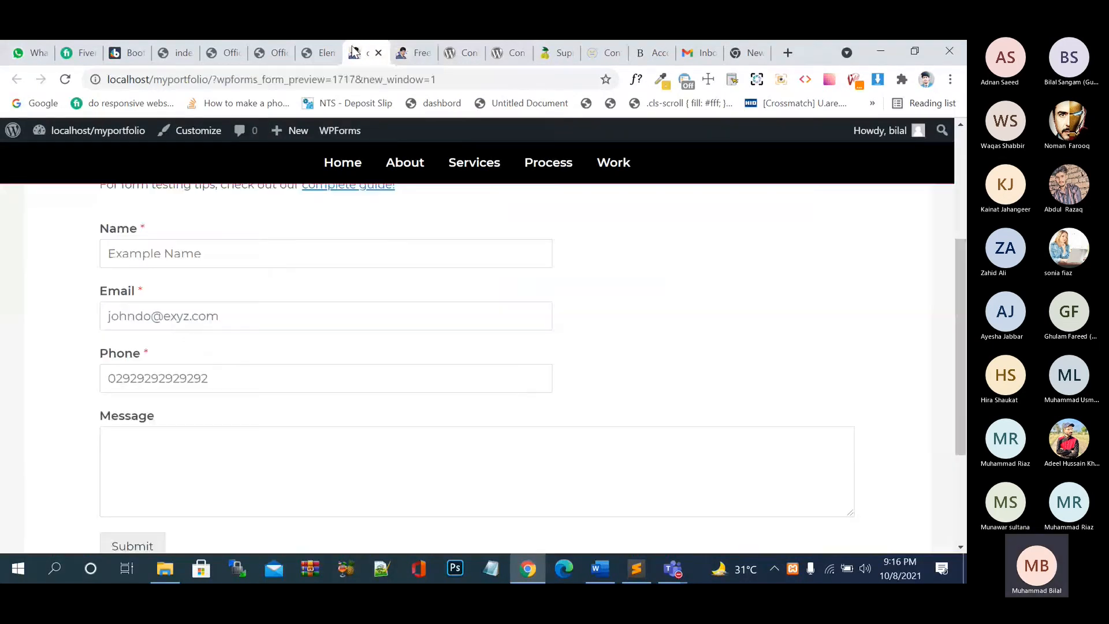
left_click(324, 49)
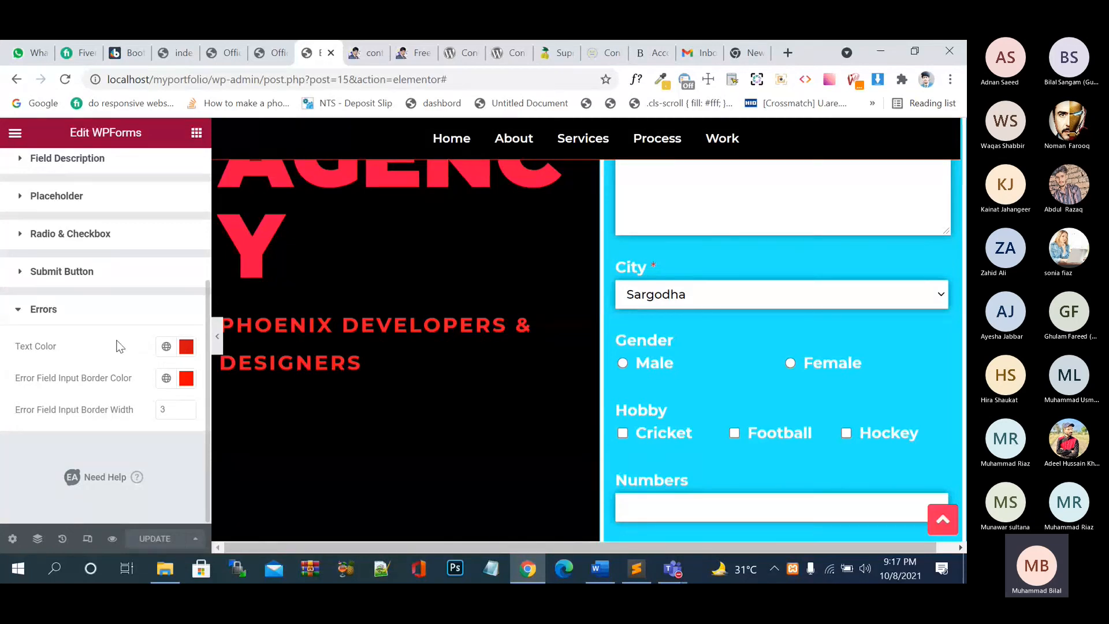
- Expand Submit Button styling and review its colour and border settings
left_click(27, 272)
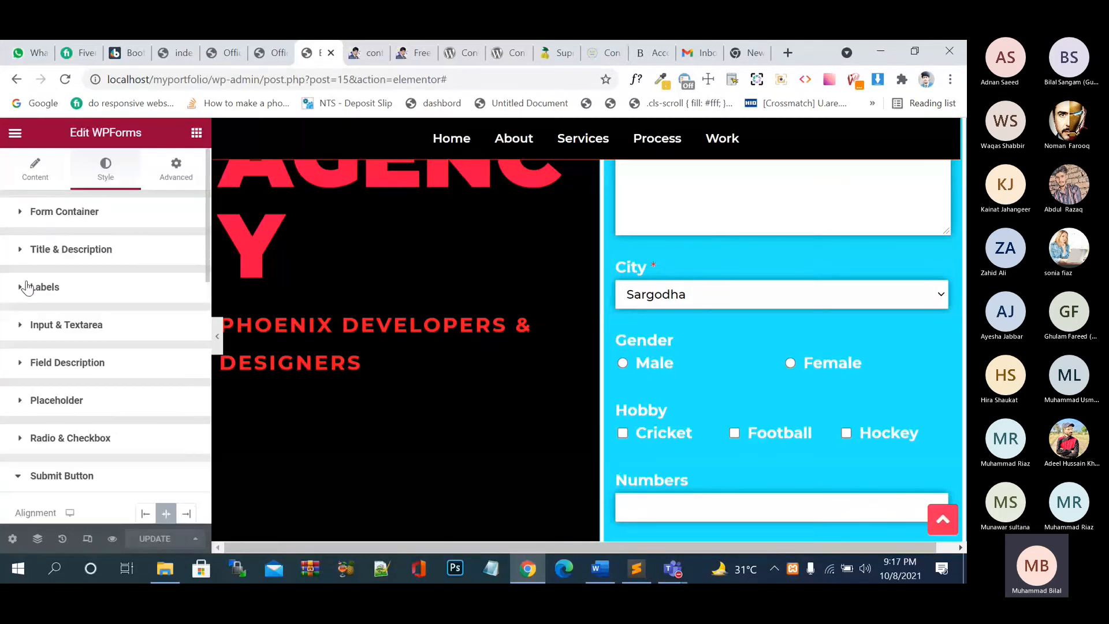
scroll(81, 293, "down", 7)
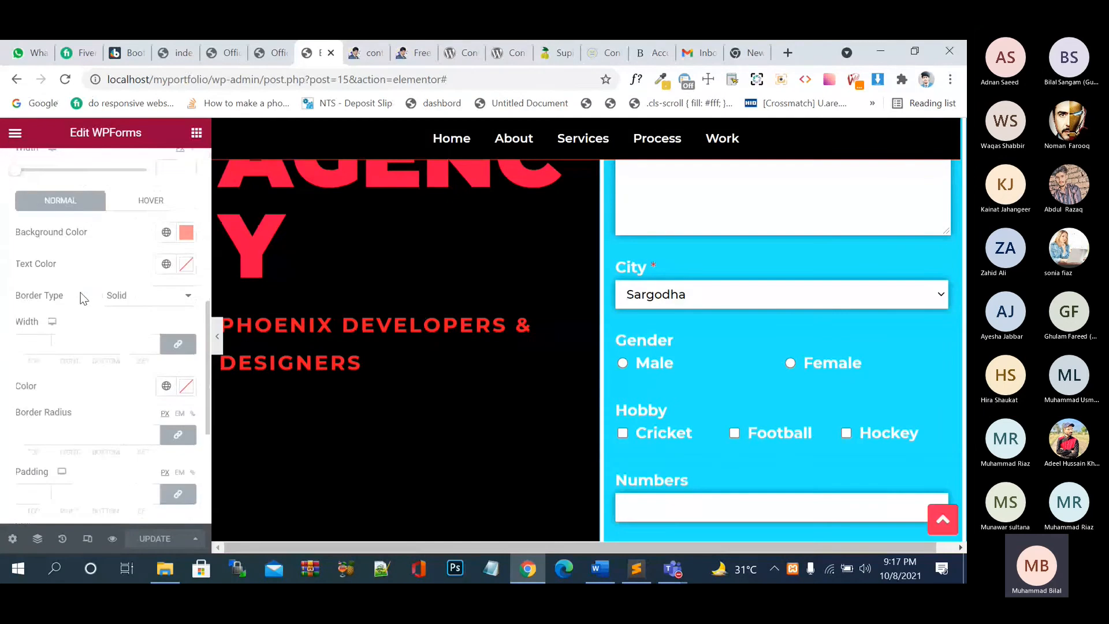
scroll(81, 292, "down", 9)
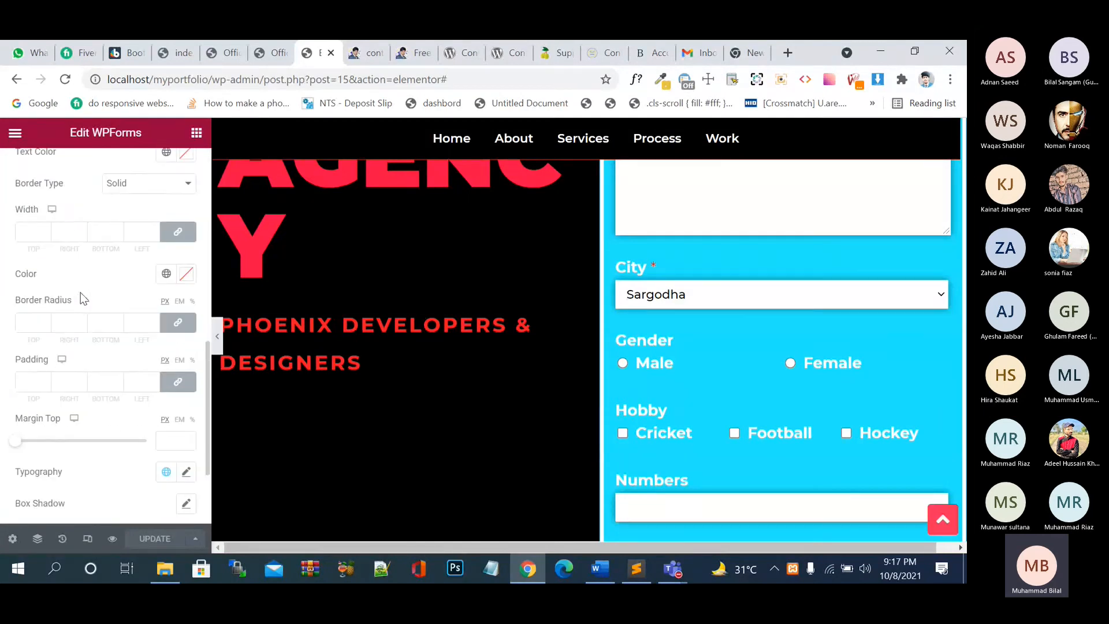
scroll(81, 292, "down", 2)
scroll(81, 292, "up", 5)
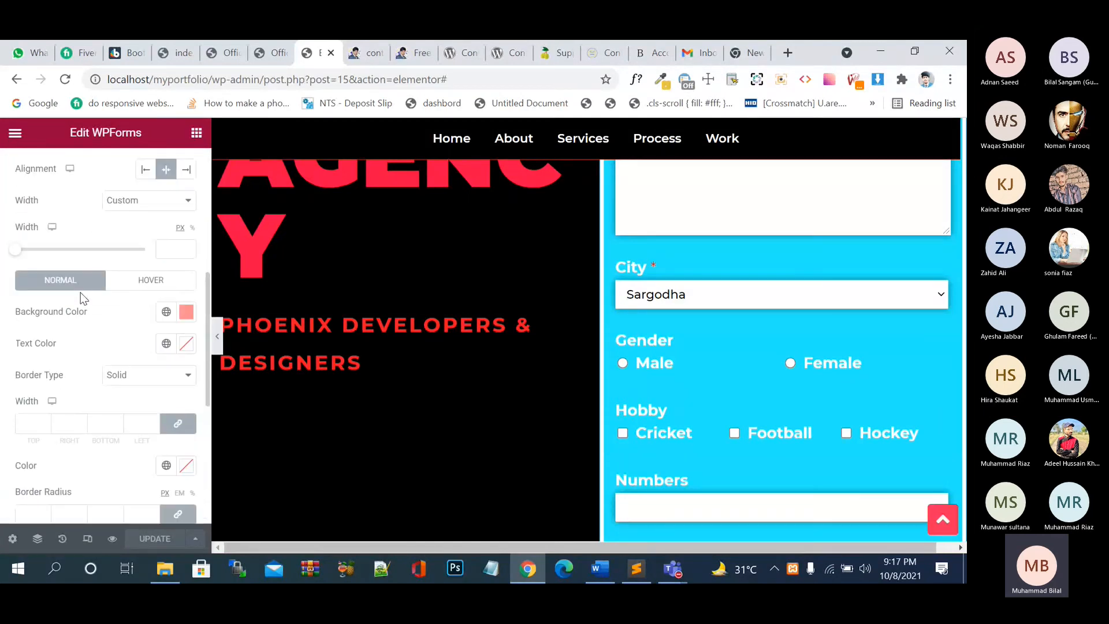
scroll(81, 292, "up", 5)
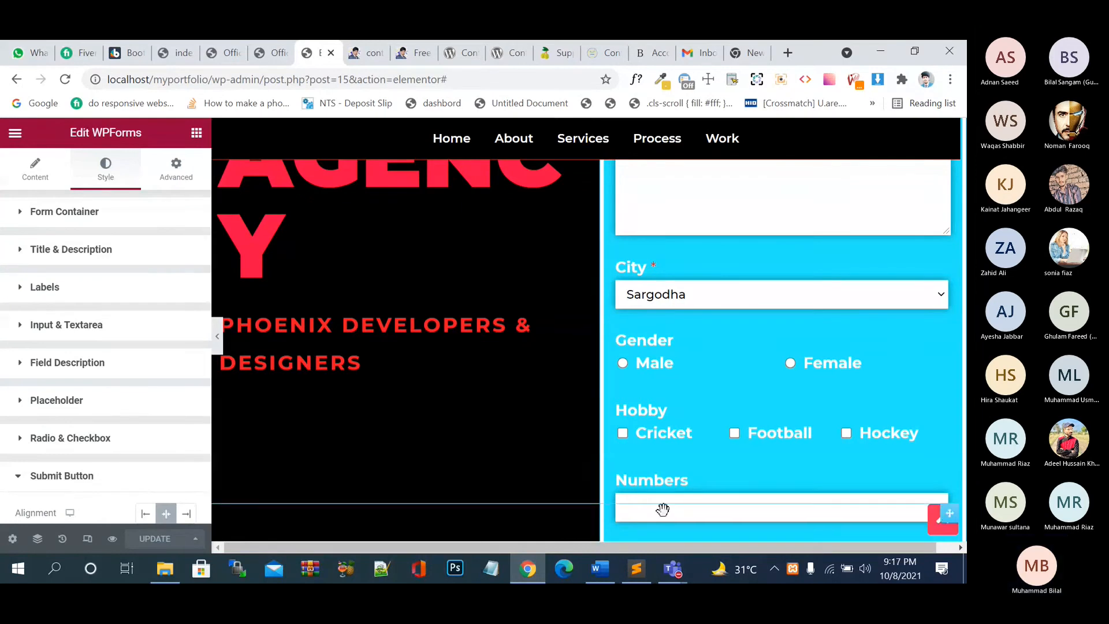
scroll(663, 509, "down", 5)
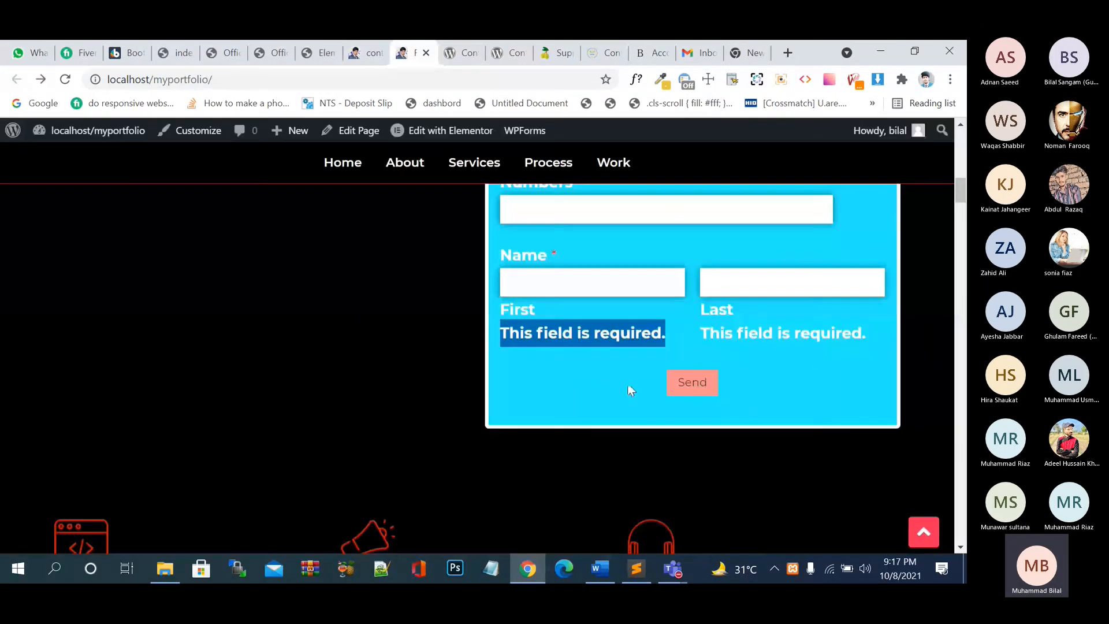
- On the live contact form, type test values into Name and the next fields
left_click(414, 53)
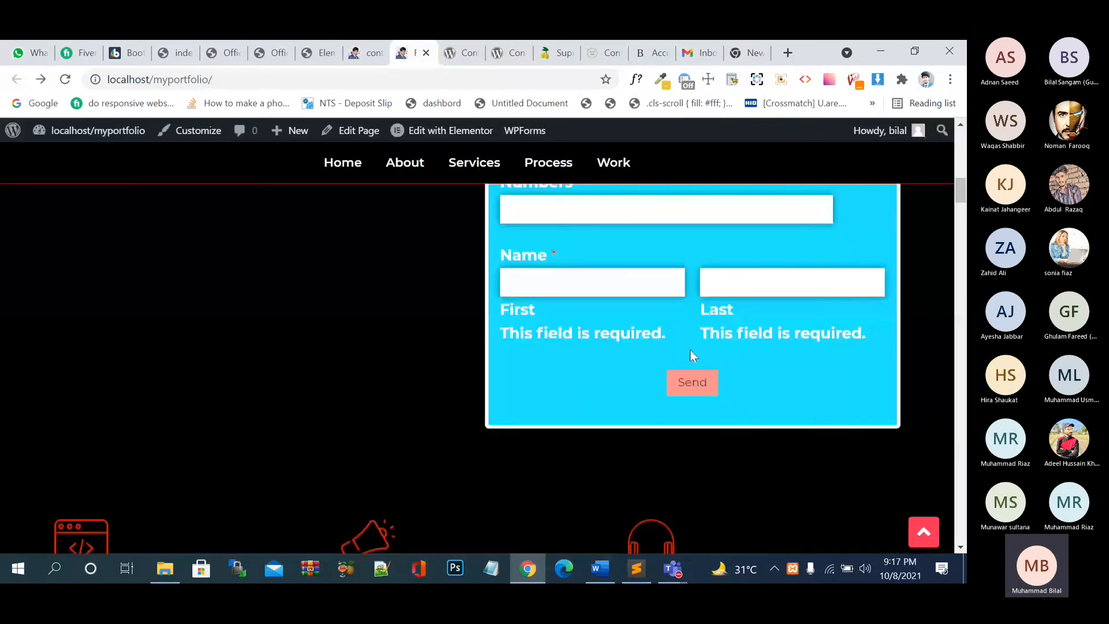
scroll(777, 346, "up", 10)
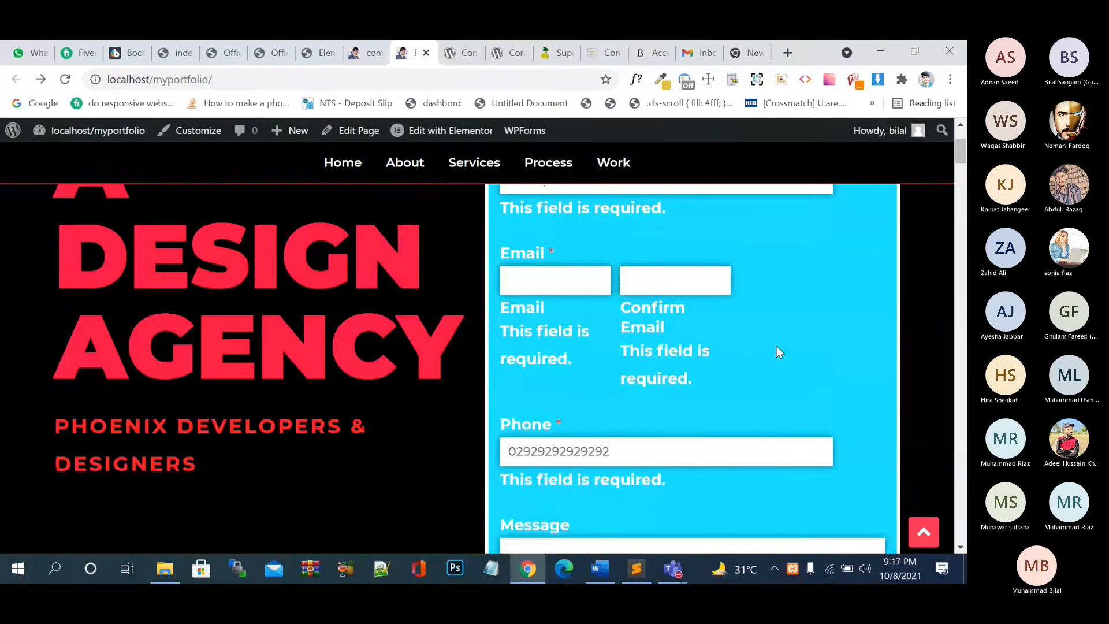
scroll(776, 346, "up", 3)
left_click_drag(776, 345, 707, 328)
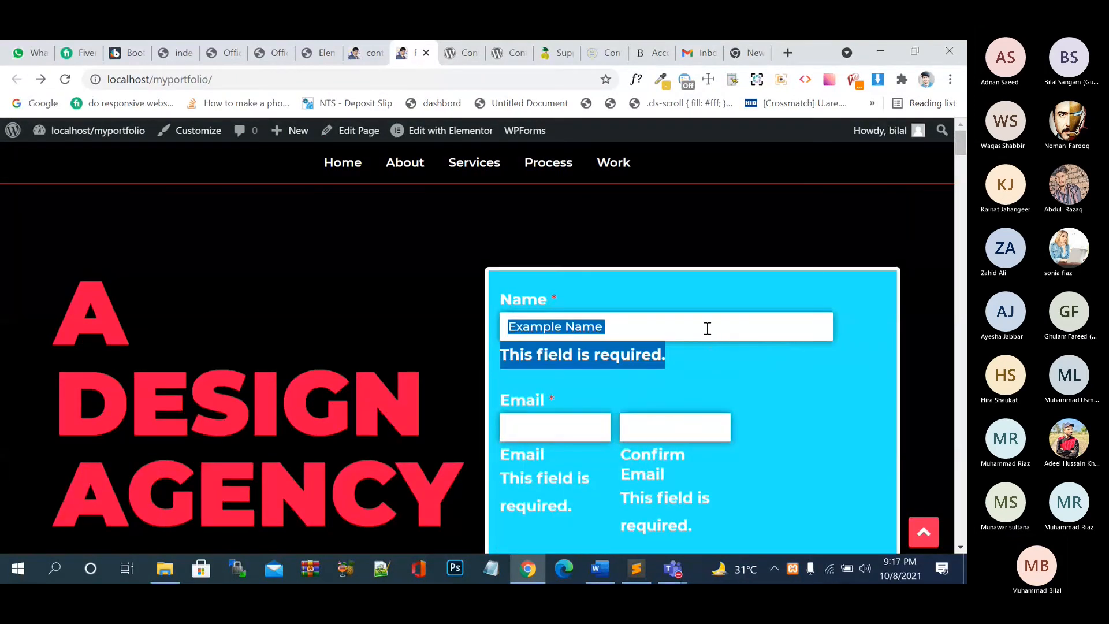
left_click(707, 328)
type("kk")
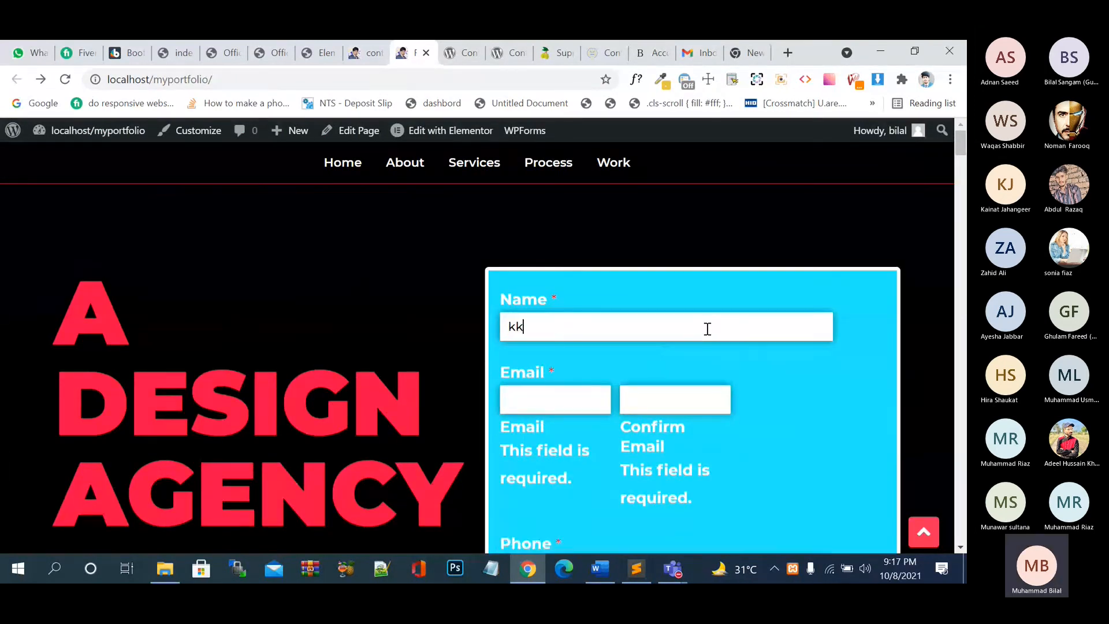
key("Tab")
type("k")
key("Tab")
type("k")
key("Tab")
type("k")
key("Tab")
key("Tab")
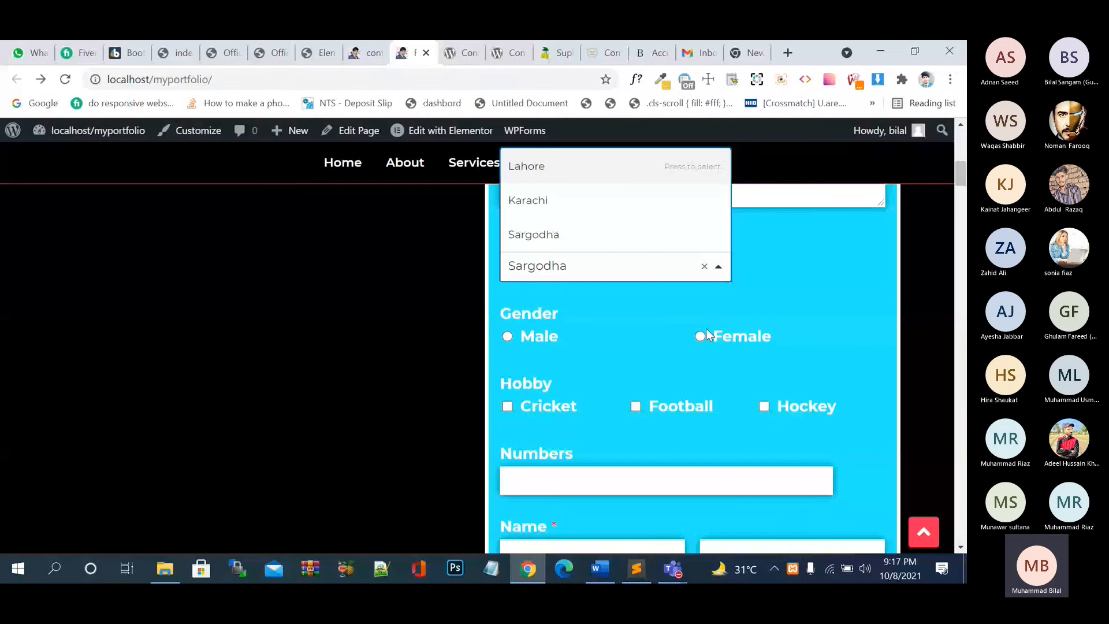
- Choose a city, tick Football, enter 99 in Numbers and 'baj' as first name
left_click(706, 328)
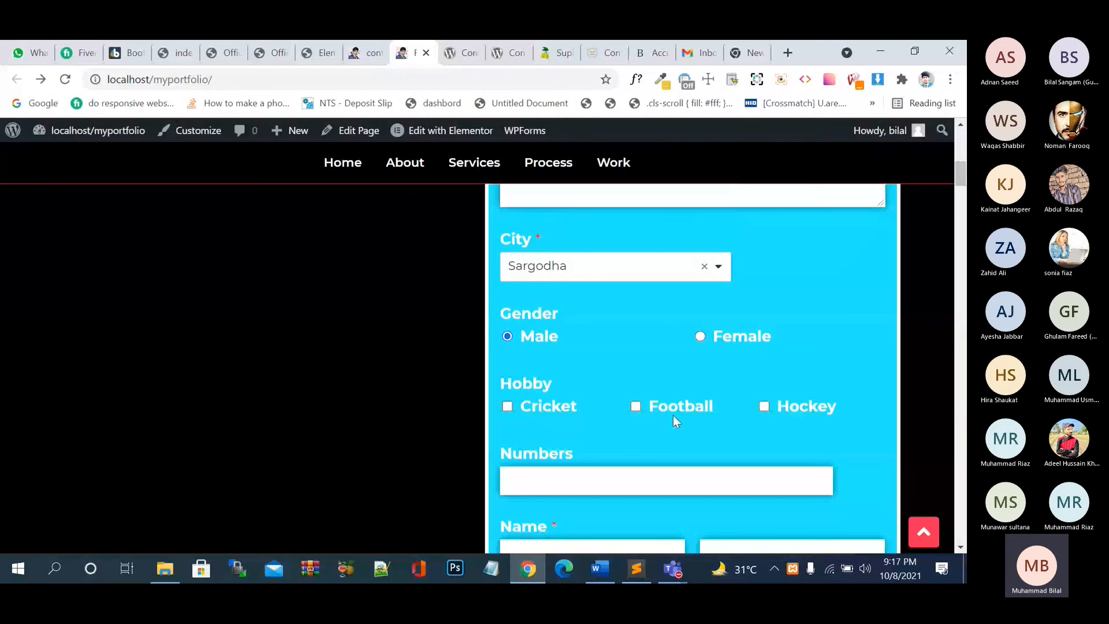
left_click(647, 411)
left_click(626, 469)
type("99")
key("Tab")
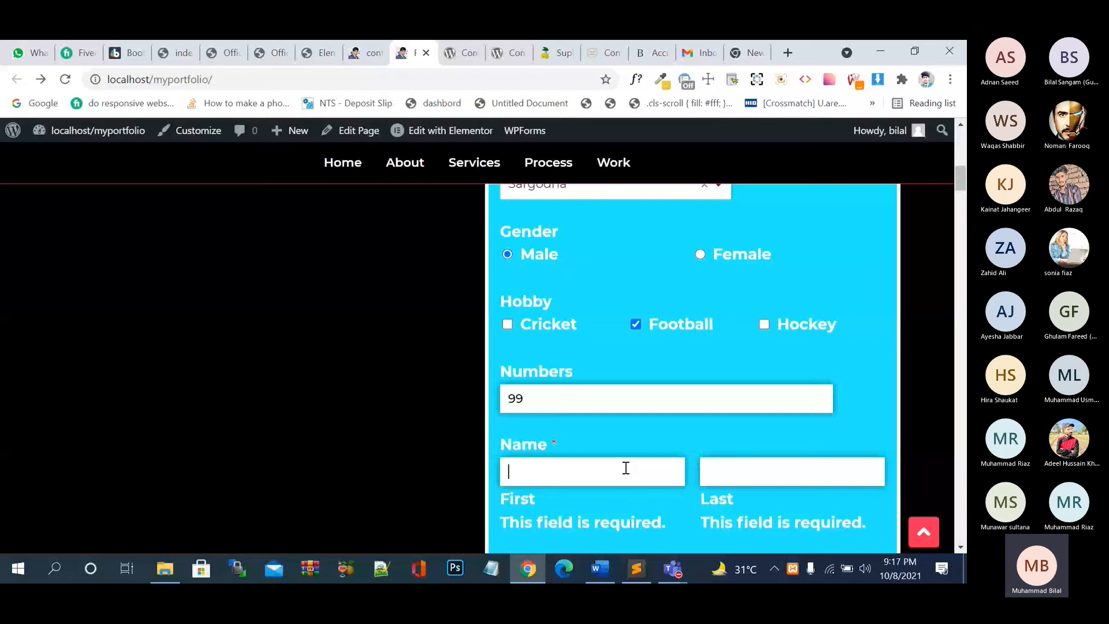
type("baj")
key("Tab")
key("Tab")
key("Tab")
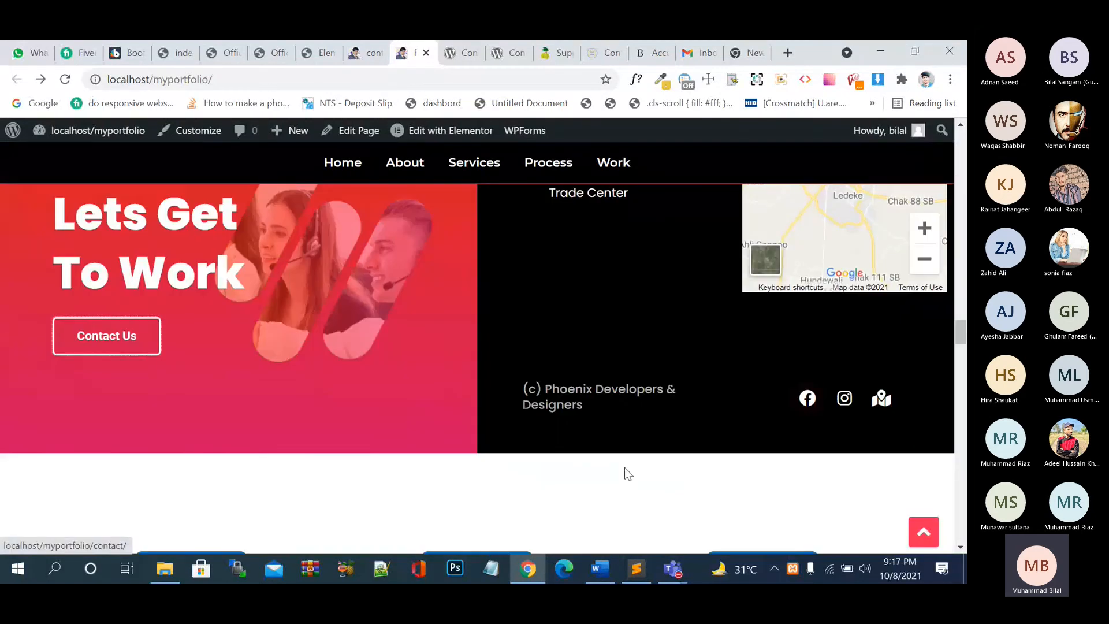
scroll(635, 462, "up", 20)
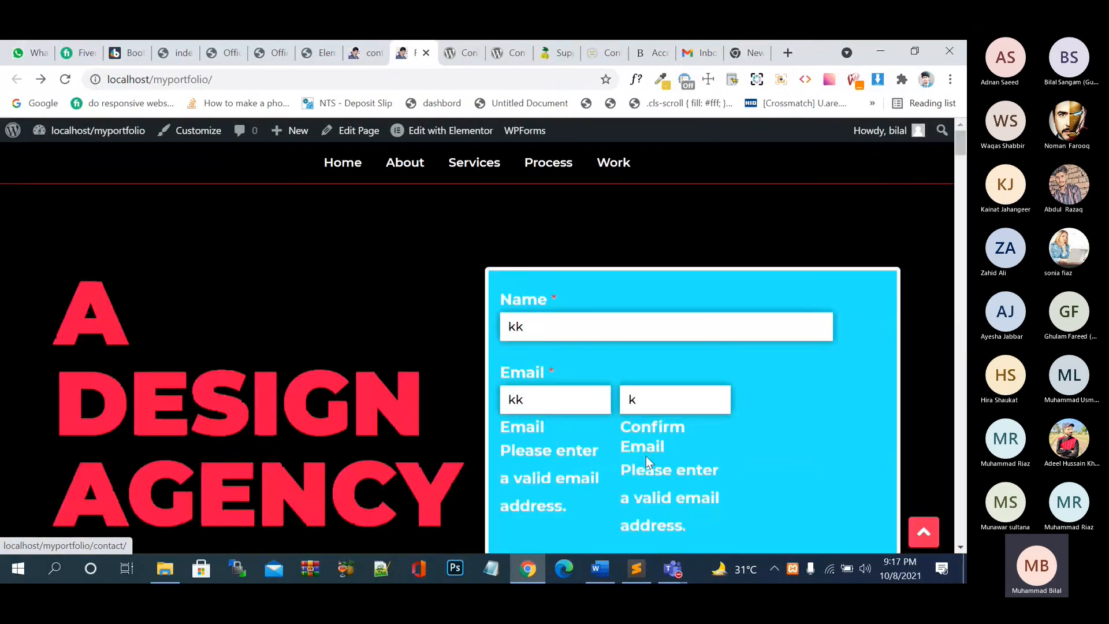
scroll(645, 456, "down", 10)
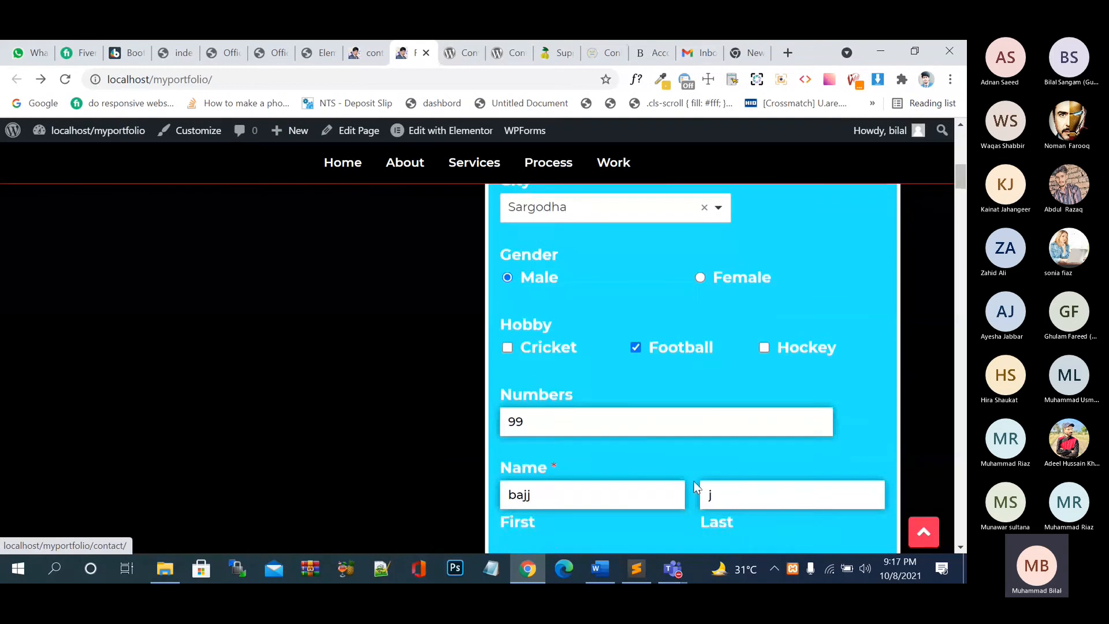
scroll(696, 488, "down", 4)
scroll(693, 487, "up", 1)
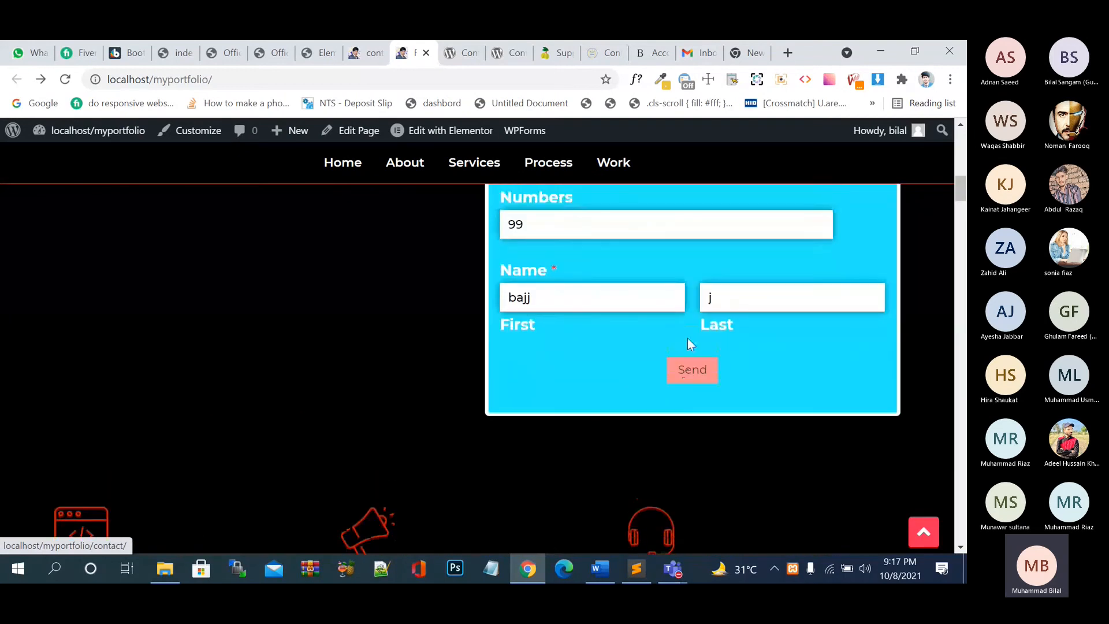
scroll(687, 339, "up", 9)
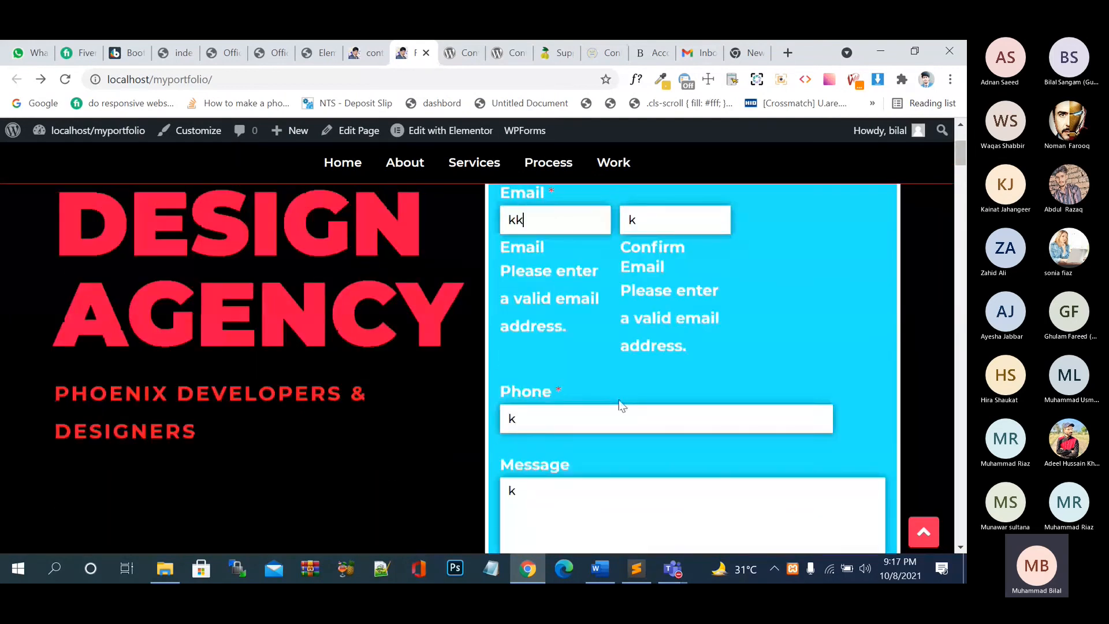
type("@gmail.co")
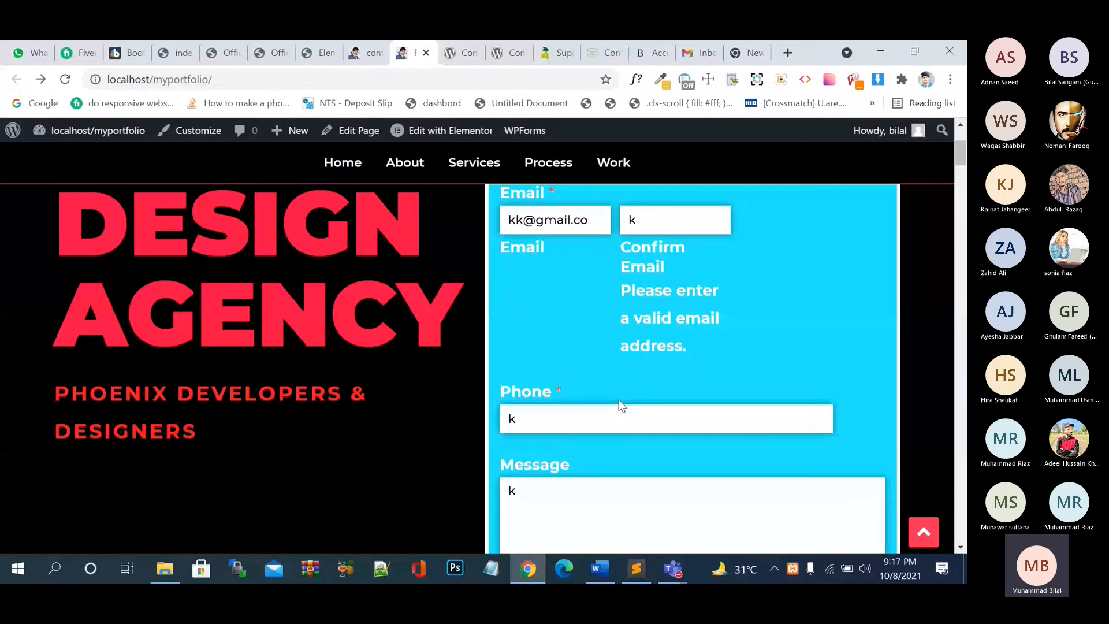
key("ctrl+a")
key("ctrl+c")
key("Tab")
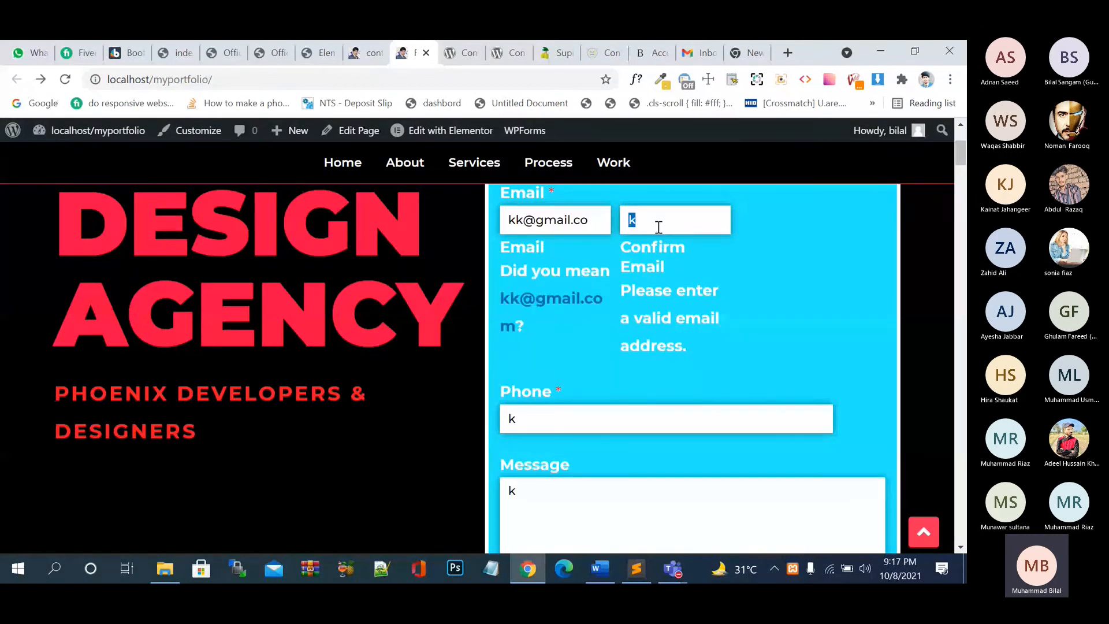
key("BackSpace")
key("ctrl+v")
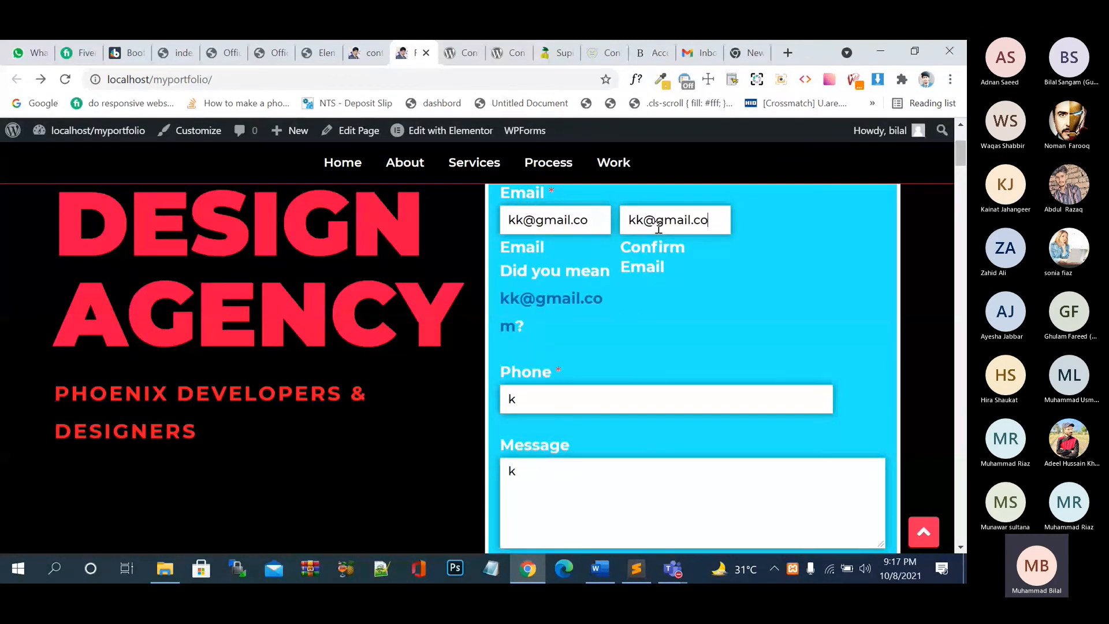
scroll(695, 331, "down", 10)
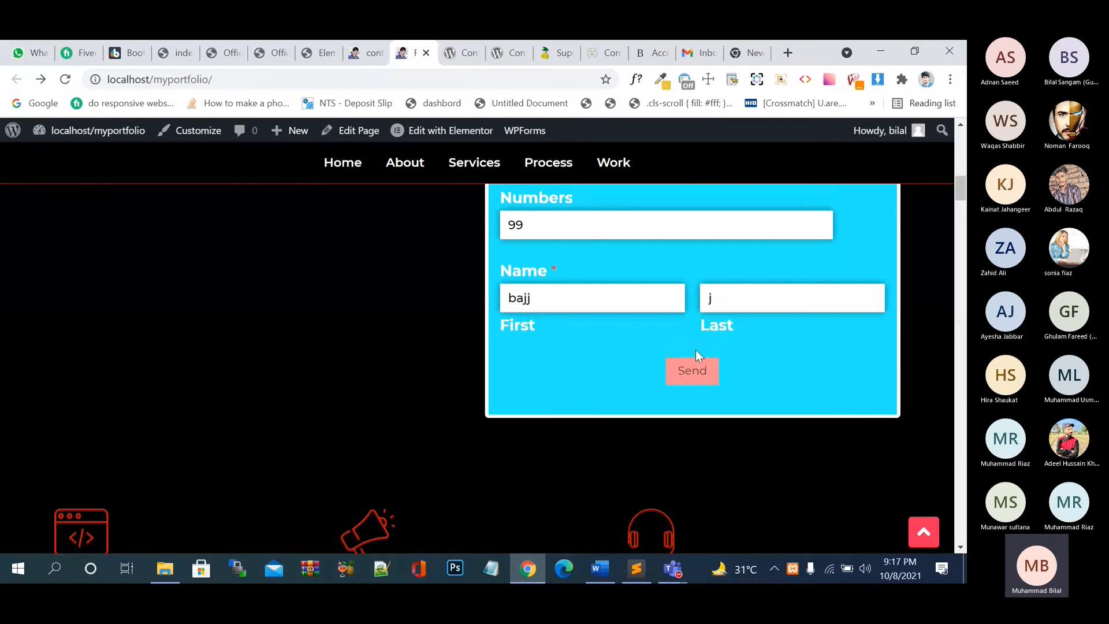
- Submit the filled contact form, then check the form preview and YouTube tabs
left_click(692, 370)
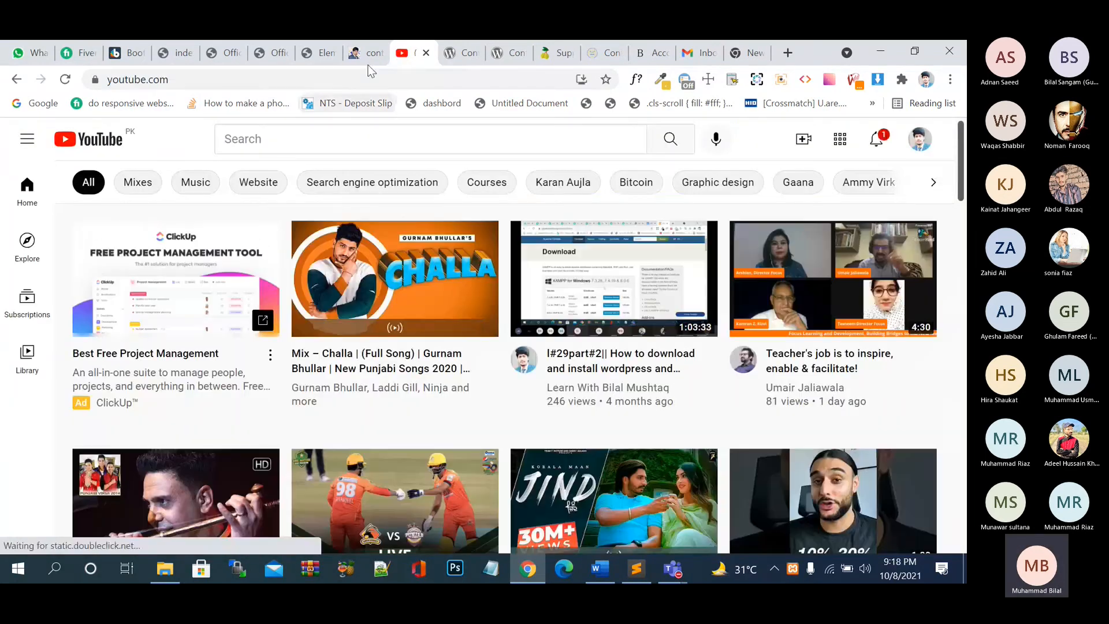
left_click(369, 59)
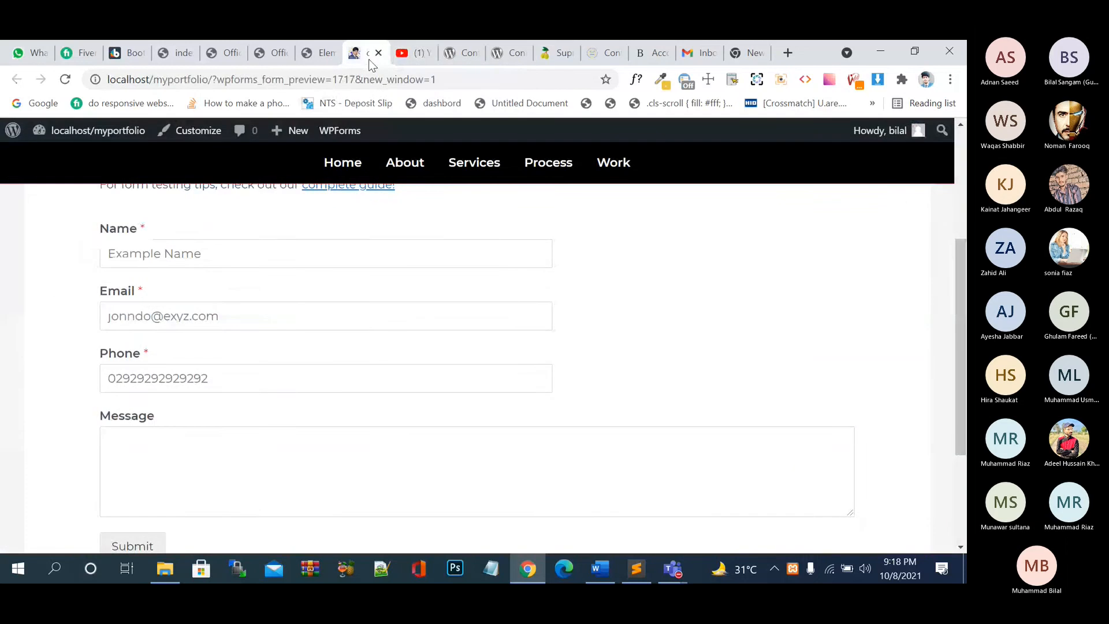
left_click(406, 58)
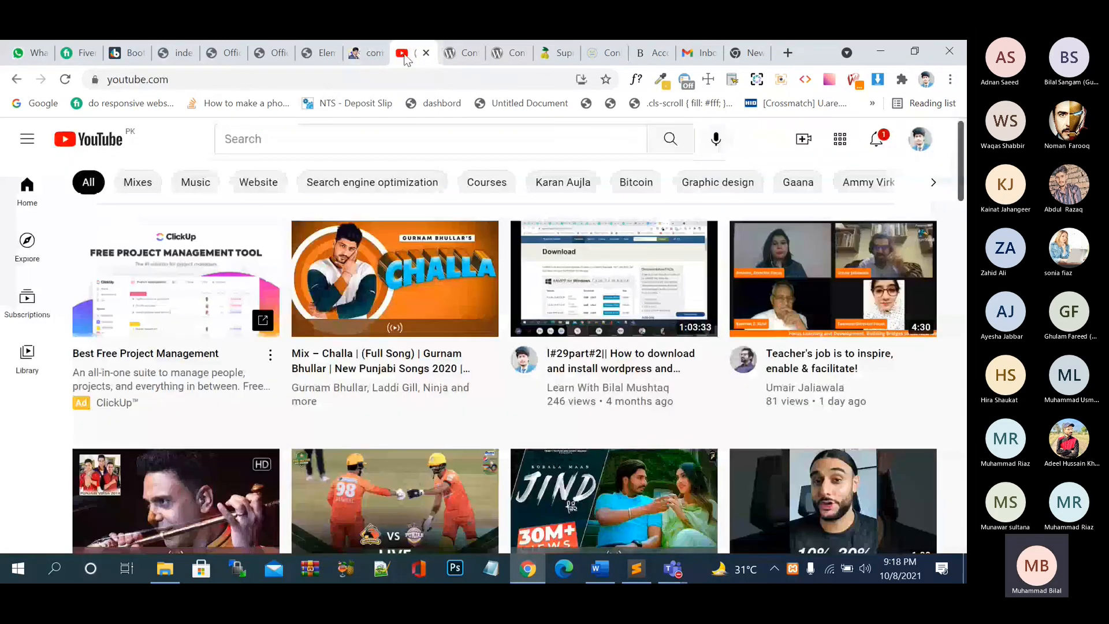
left_click(365, 58)
left_click(327, 58)
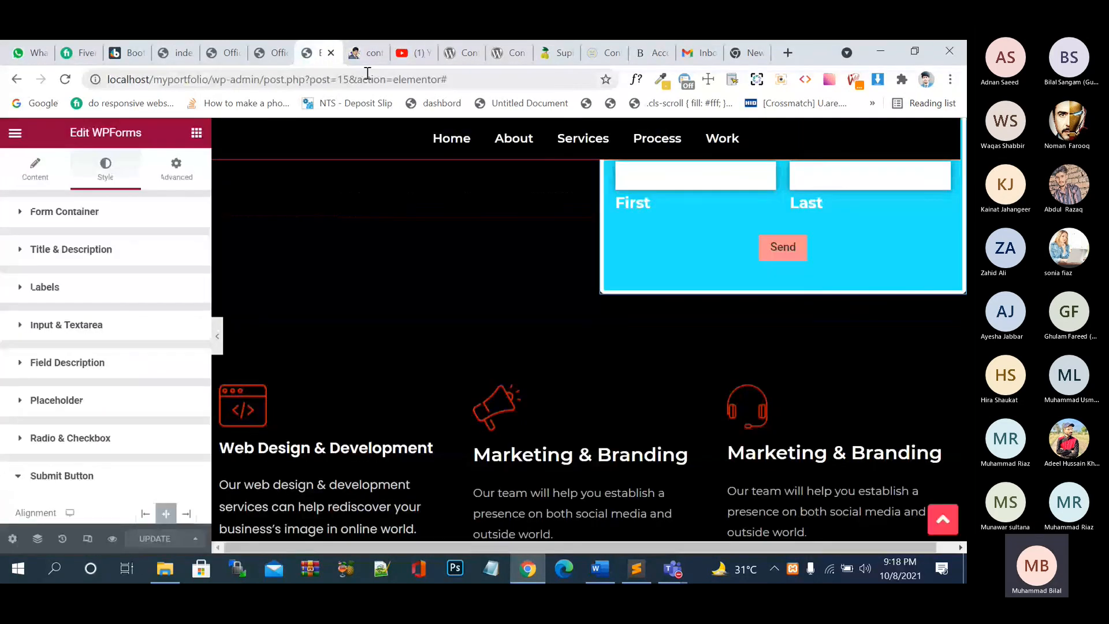
- Compare the accountants and reference sites' forms, then open Elementor's main menu
left_click(405, 58)
left_click(17, 80)
left_click(652, 53)
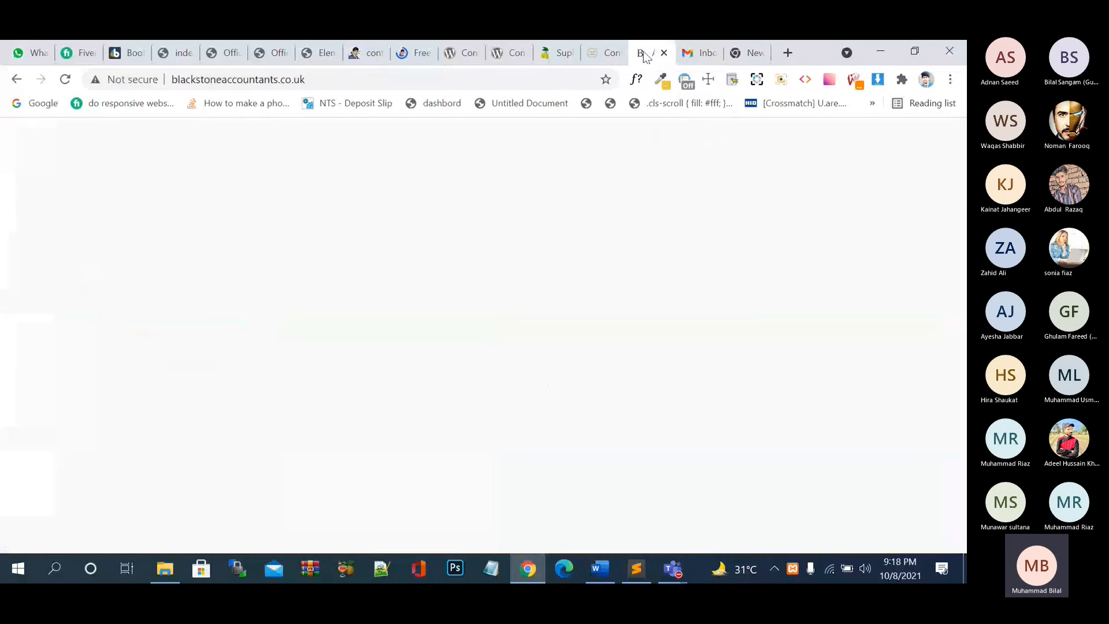
left_click(556, 55)
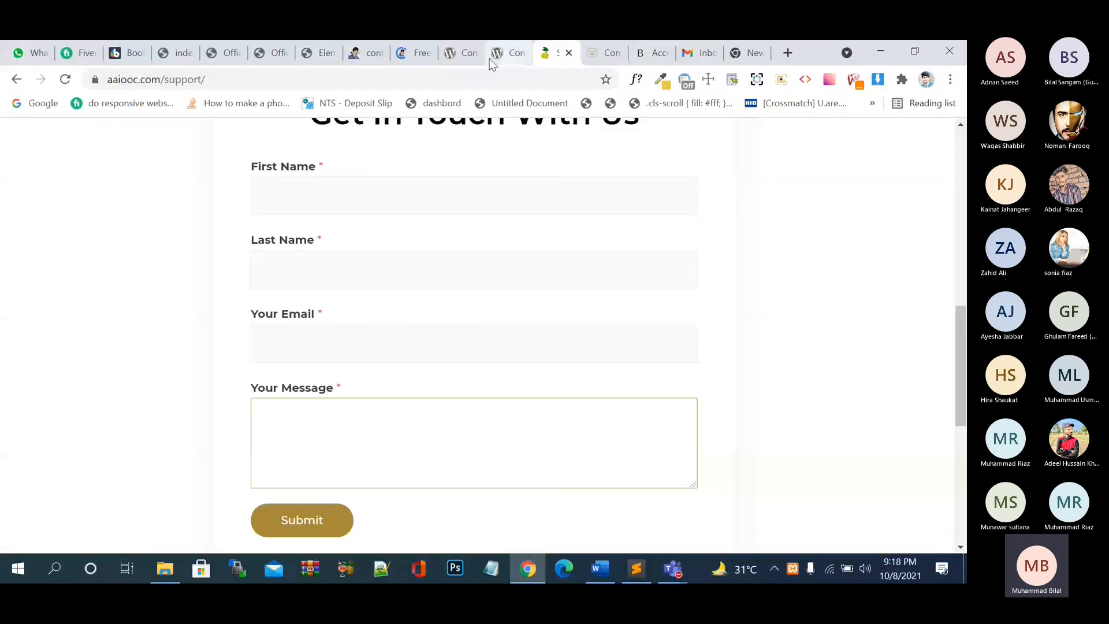
left_click(417, 55)
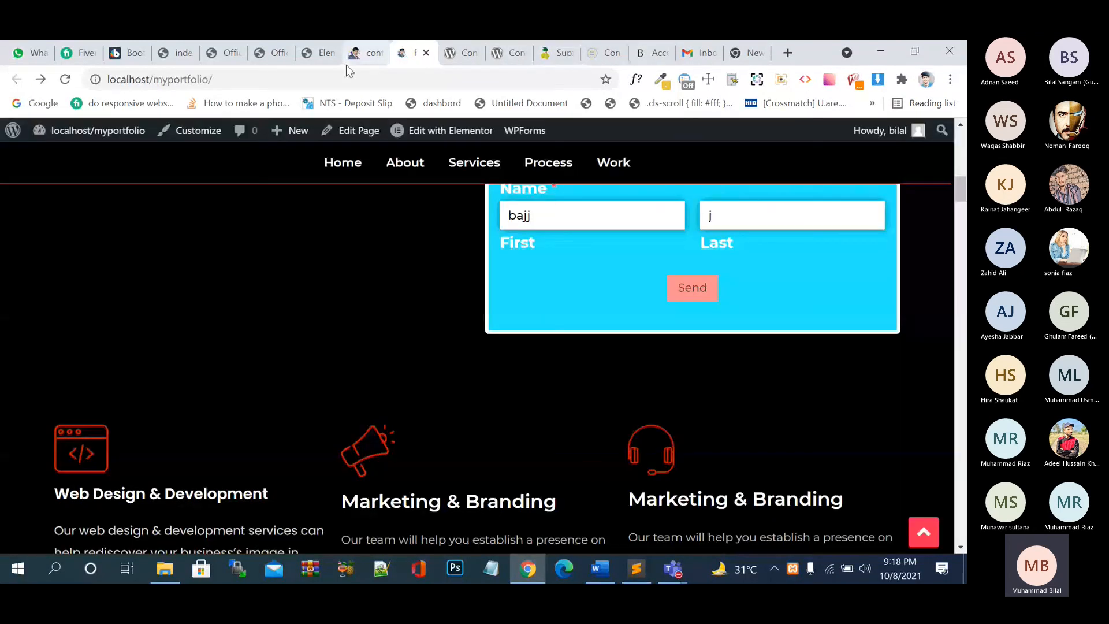
left_click(354, 63)
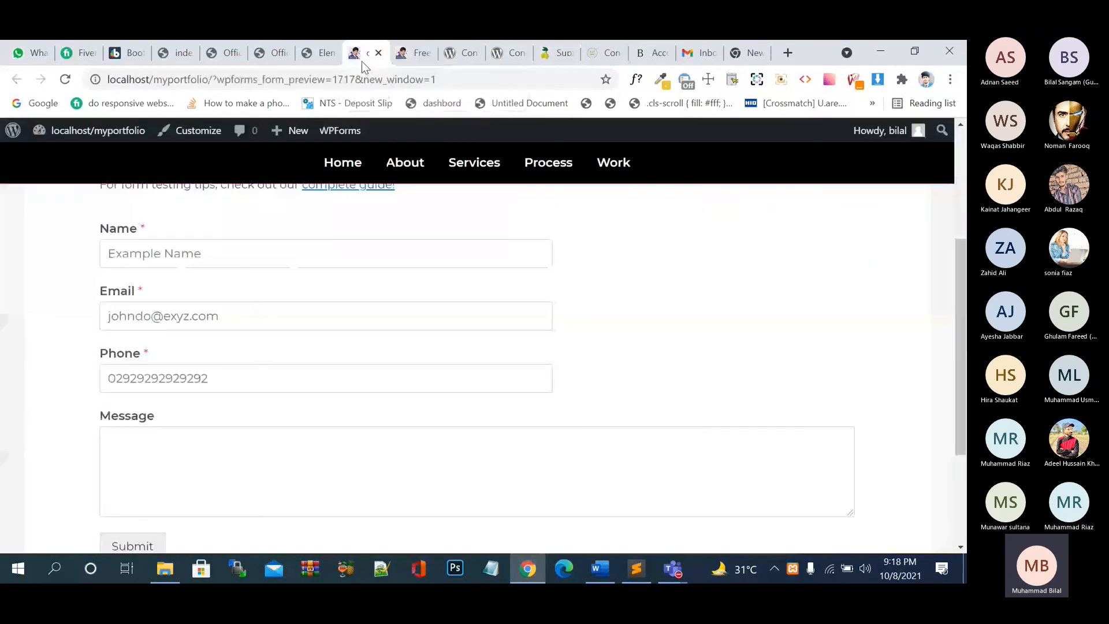
left_click(321, 53)
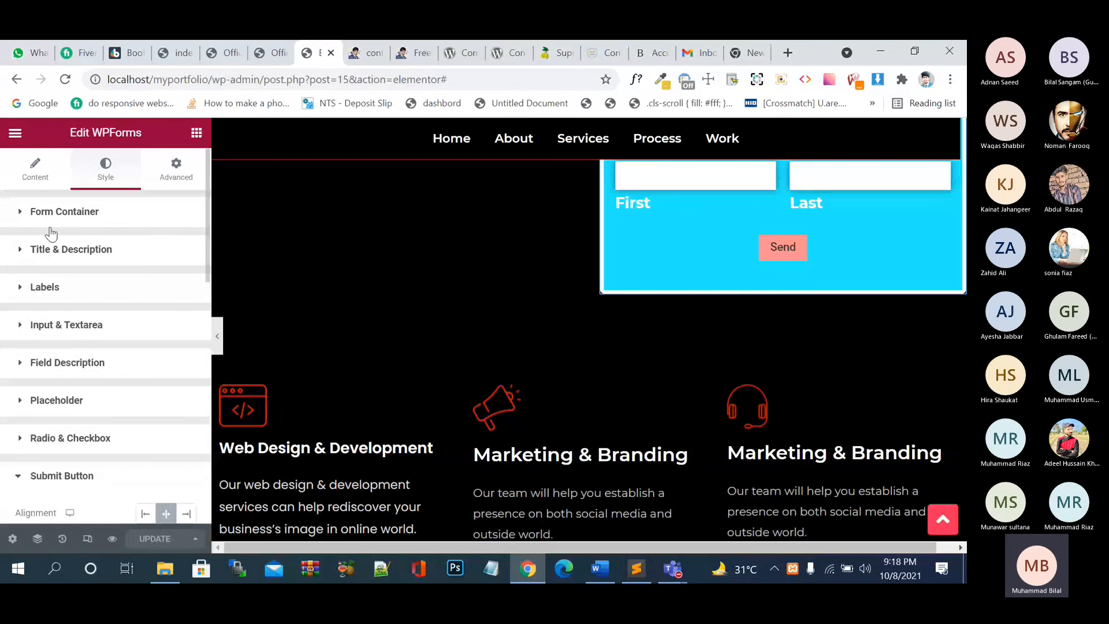
left_click(15, 134)
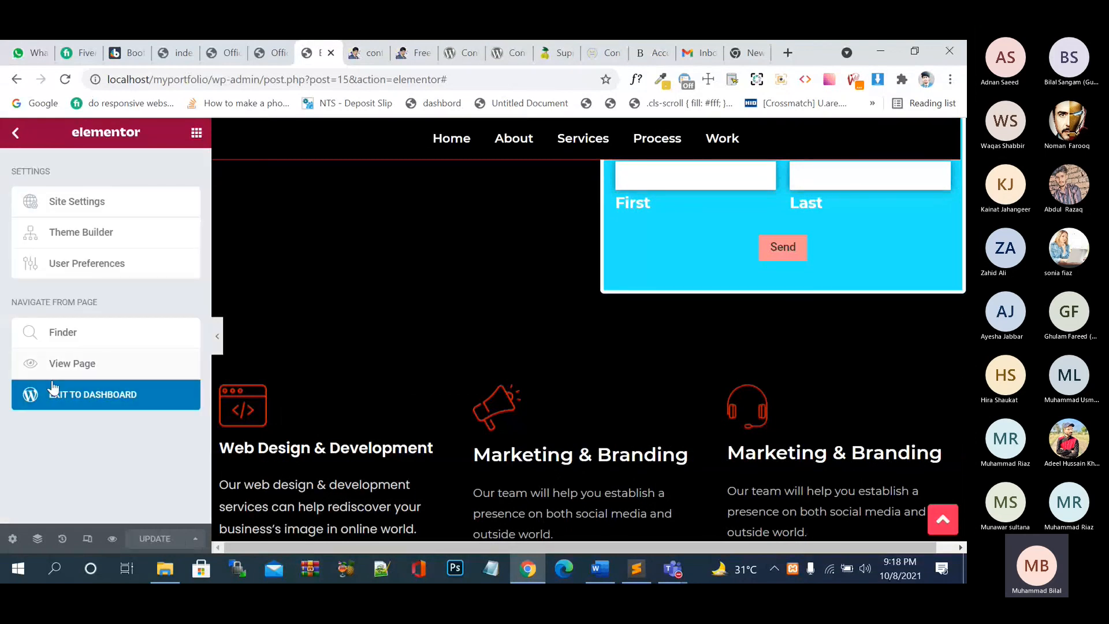
- In WPForms, set the Get In Touch With Us form's Confirmation Type to Message and save
left_click(53, 391)
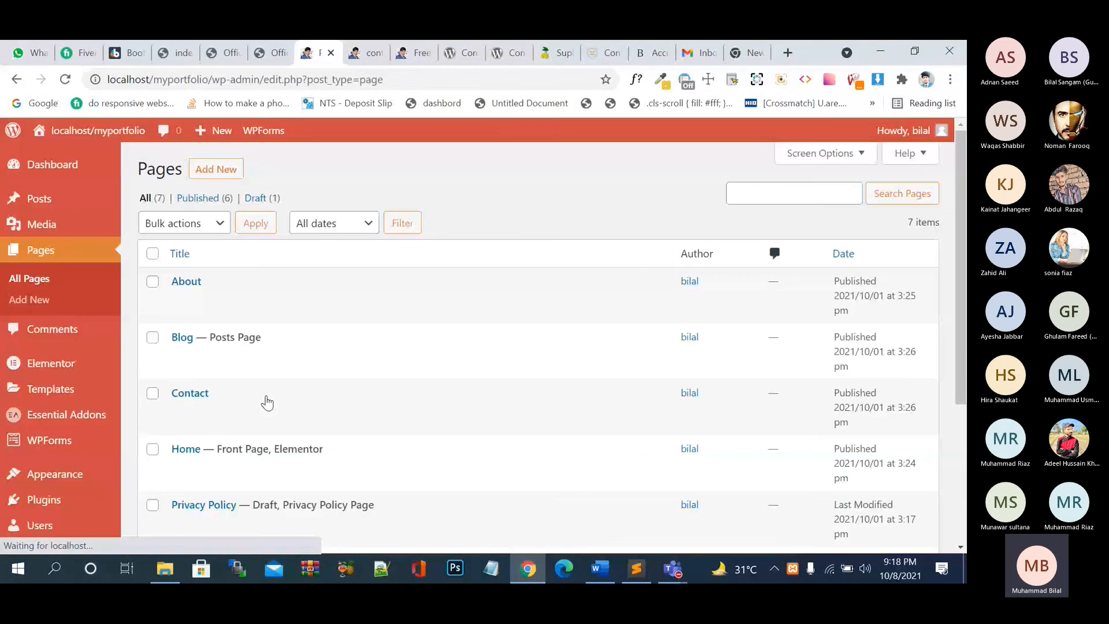
mouse_move(70, 398)
left_click(63, 441)
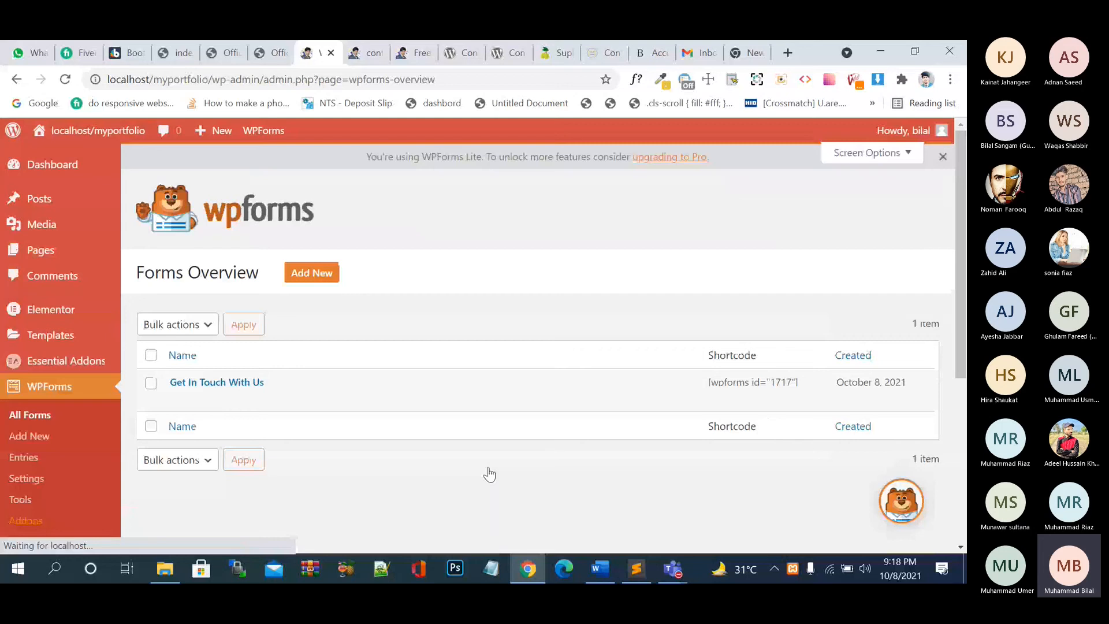
left_click(179, 398)
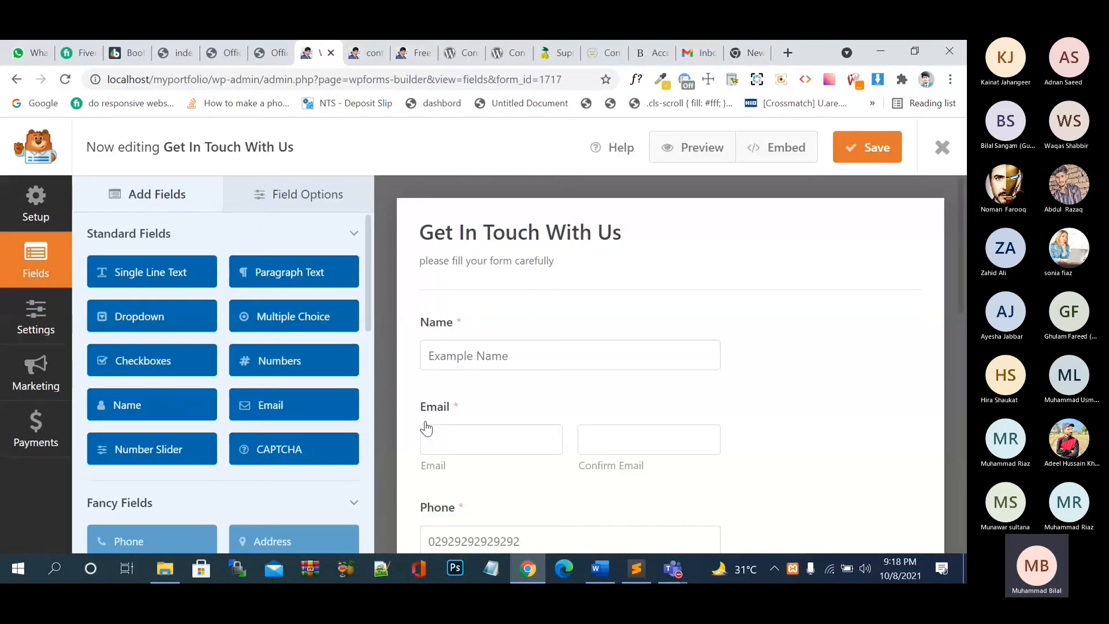
left_click(35, 316)
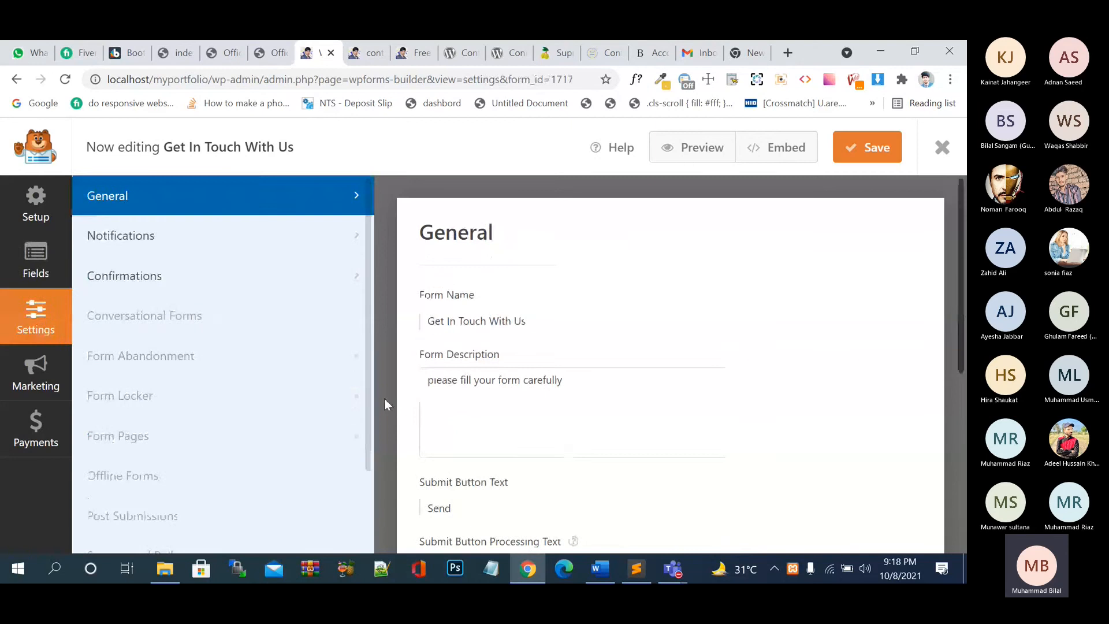
left_click(168, 276)
left_click(533, 386)
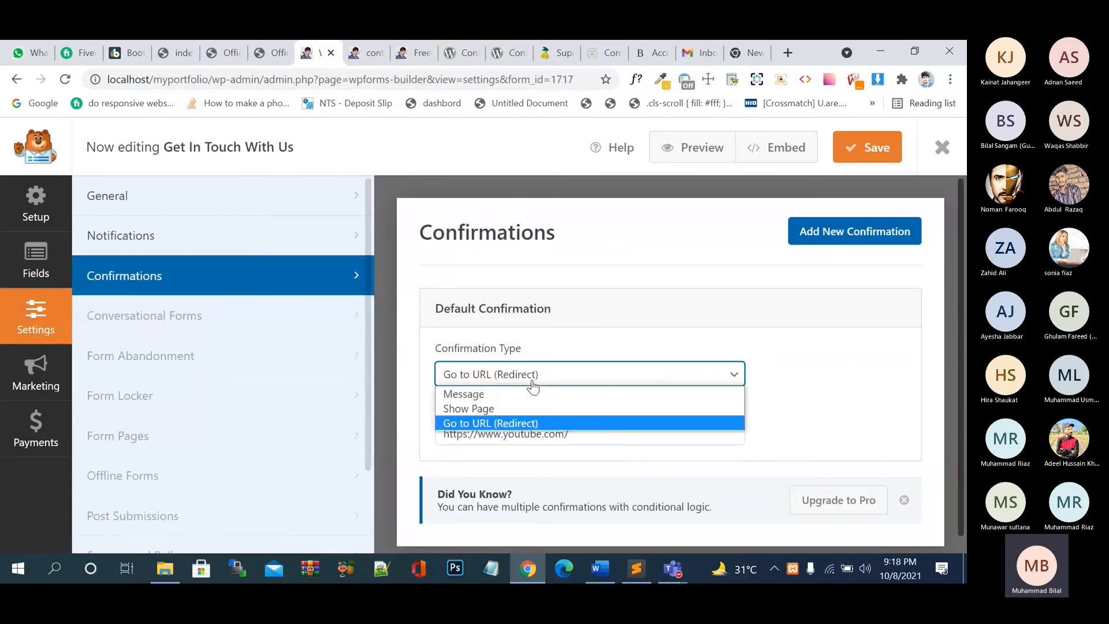
left_click(518, 393)
left_click(868, 147)
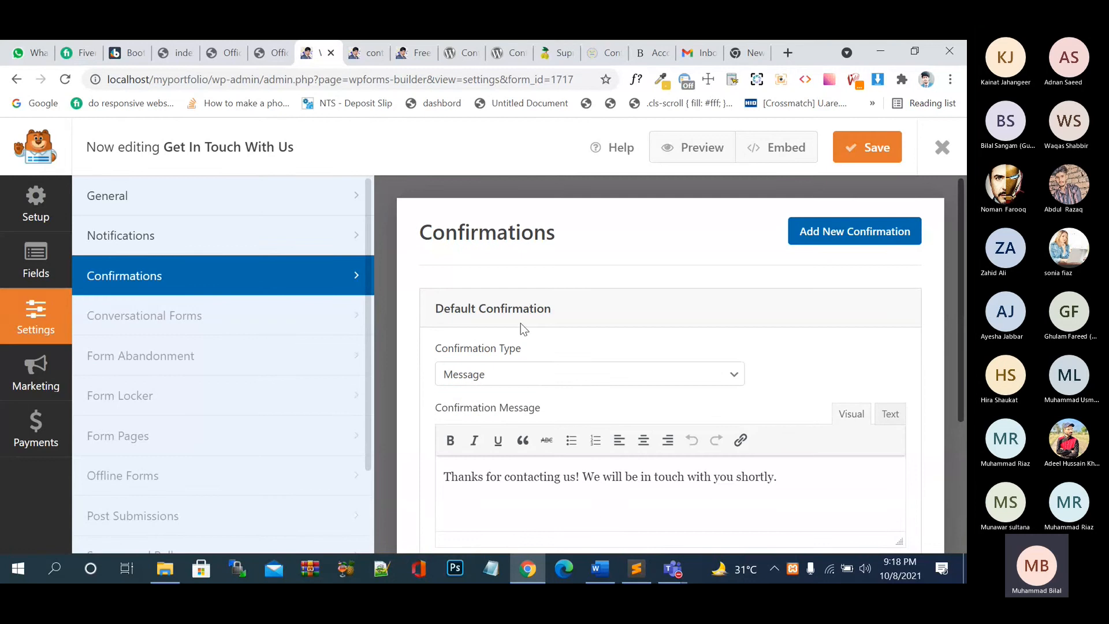
- Review the form's Notifications and General settings, then save and preview the form
scroll(565, 442, "down", 3)
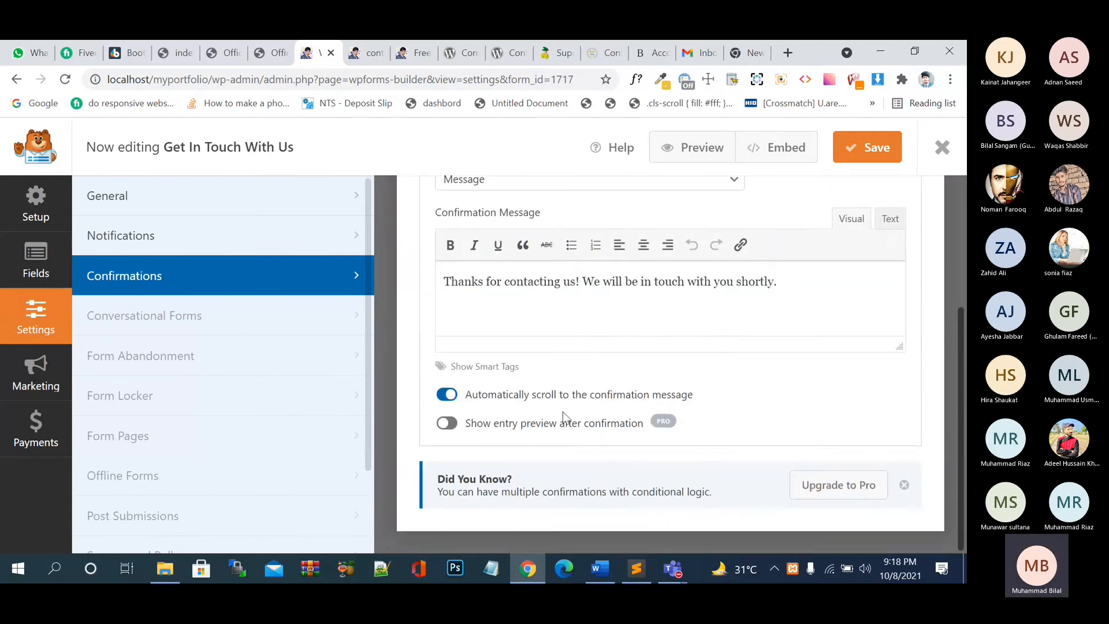
scroll(567, 421, "up", 3)
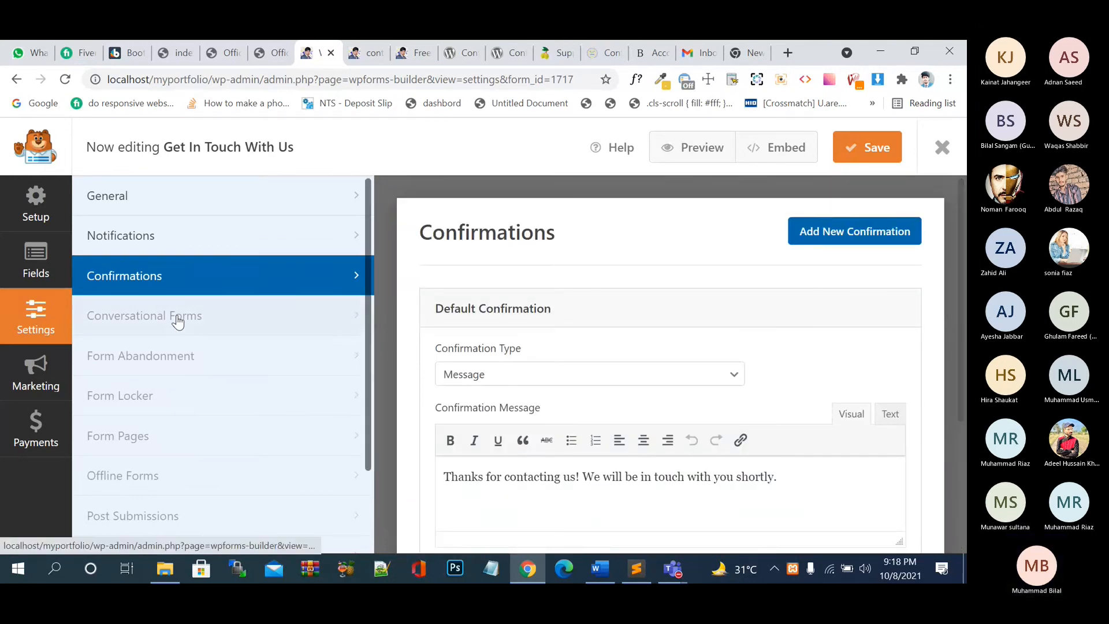
left_click(162, 236)
scroll(460, 390, "down", 5)
scroll(460, 390, "down", 2)
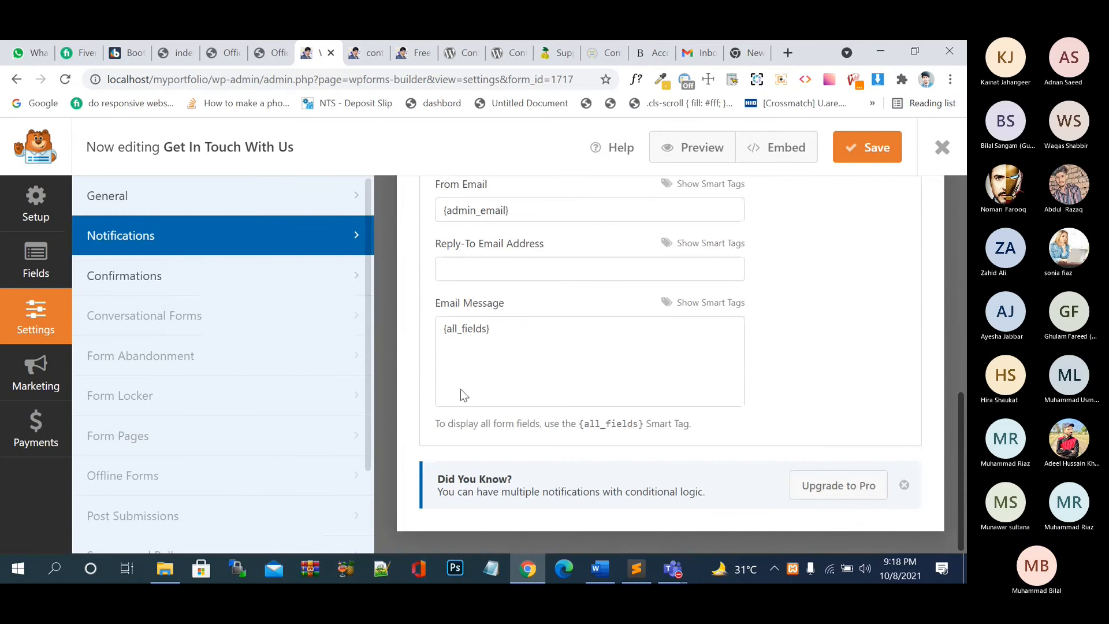
left_click(253, 208)
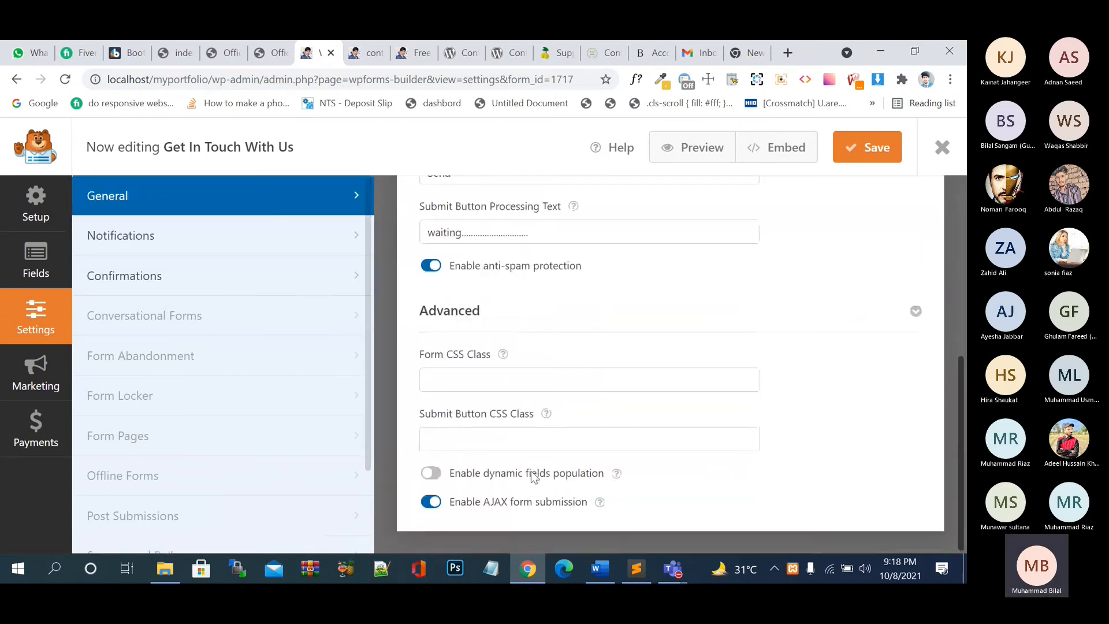
left_click(692, 147)
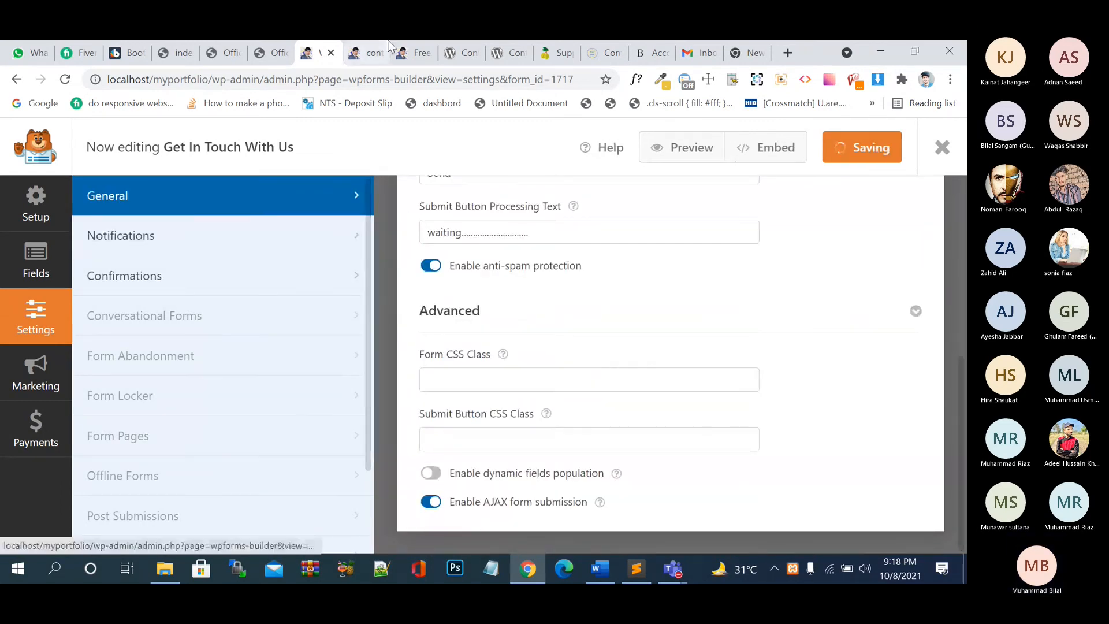
left_click(415, 53)
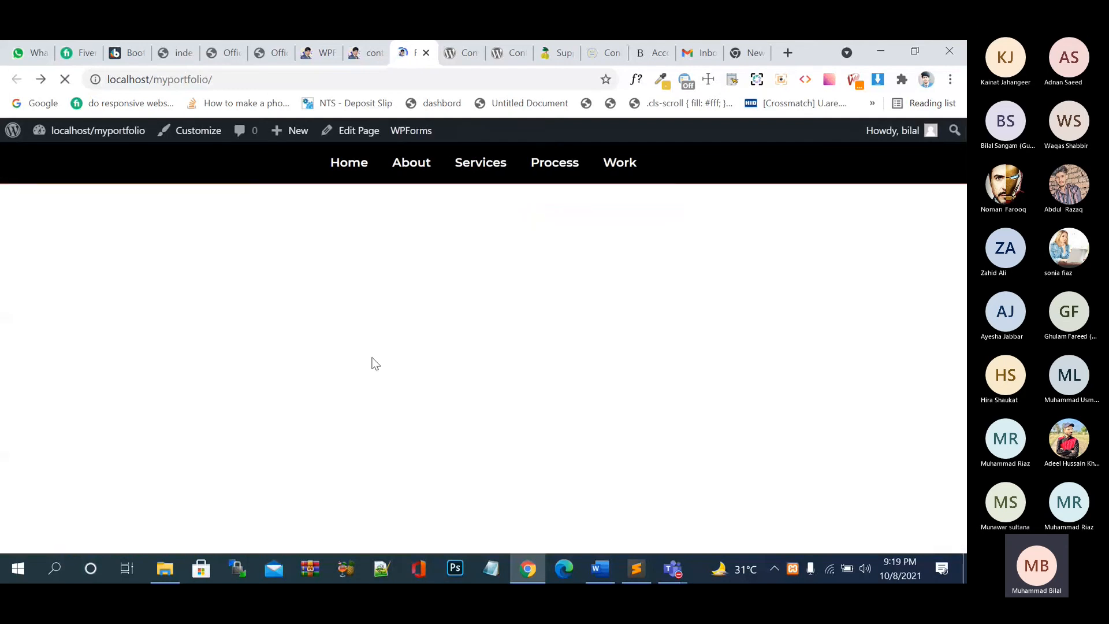
- Fill the homepage contact form with hobby Cricket, gender Male, Numbers 99 and first name 'j'
scroll(372, 358, "up", 7)
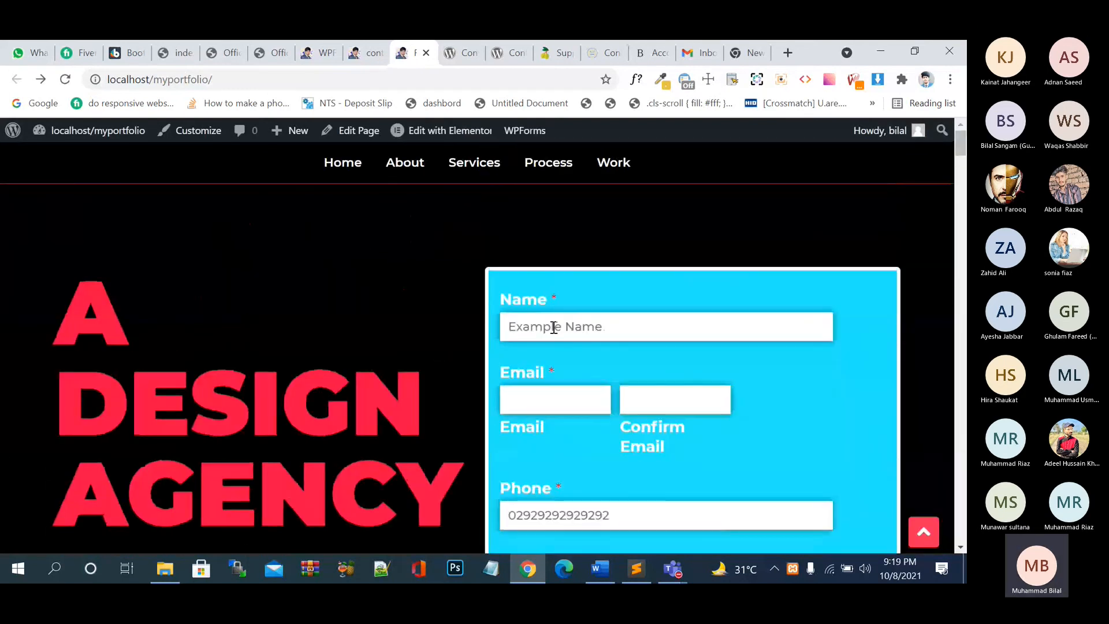
left_click(554, 328)
type("jj")
key("Tab")
key("Tab")
type("jj")
key("Tab")
type("jj")
key("Tab")
key("Tab")
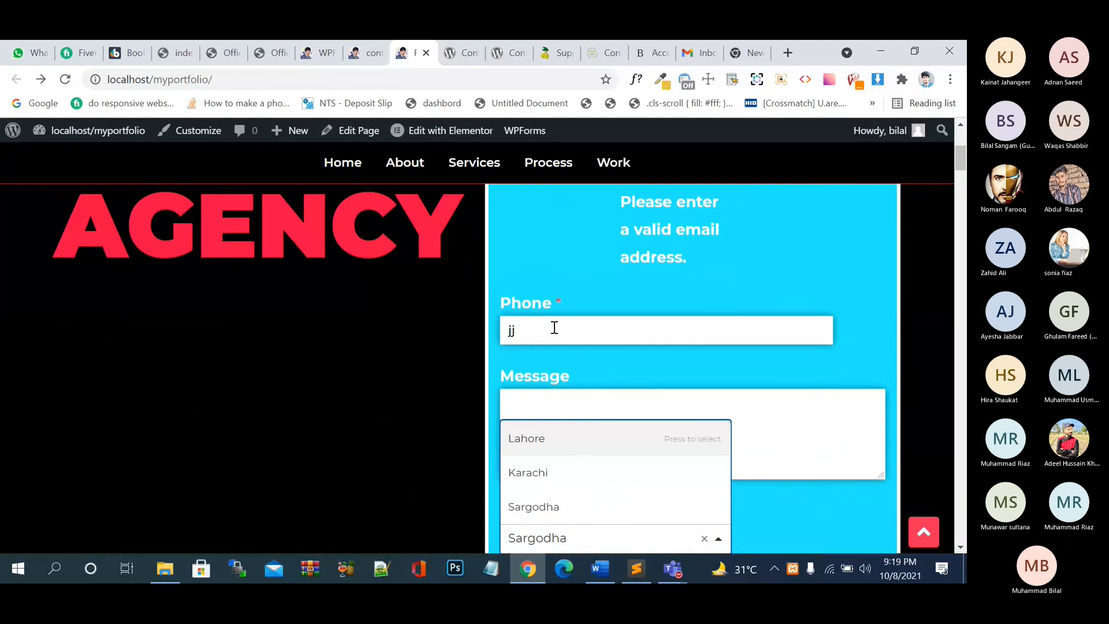
scroll(543, 364, "down", 5)
left_click(538, 404)
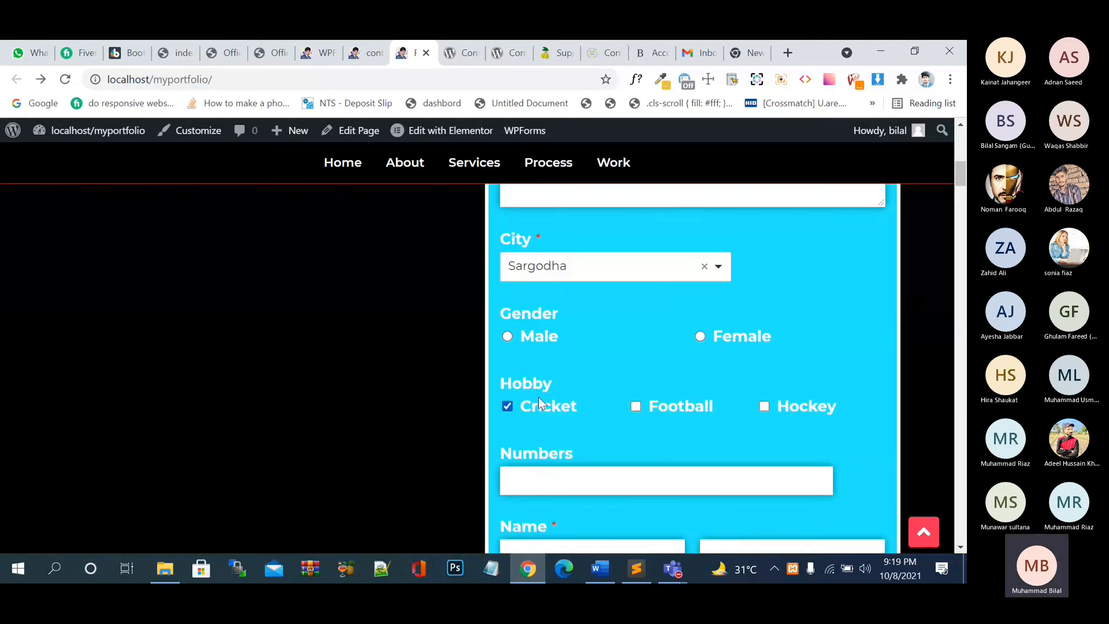
left_click(538, 337)
left_click(598, 489)
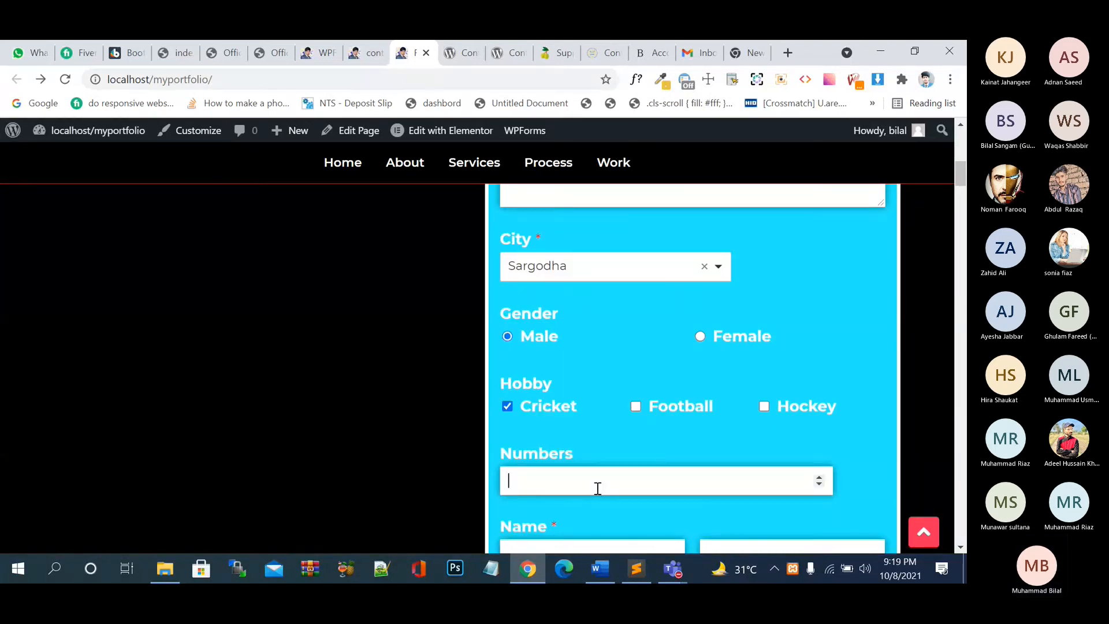
type("99")
scroll(598, 491, "down", 3)
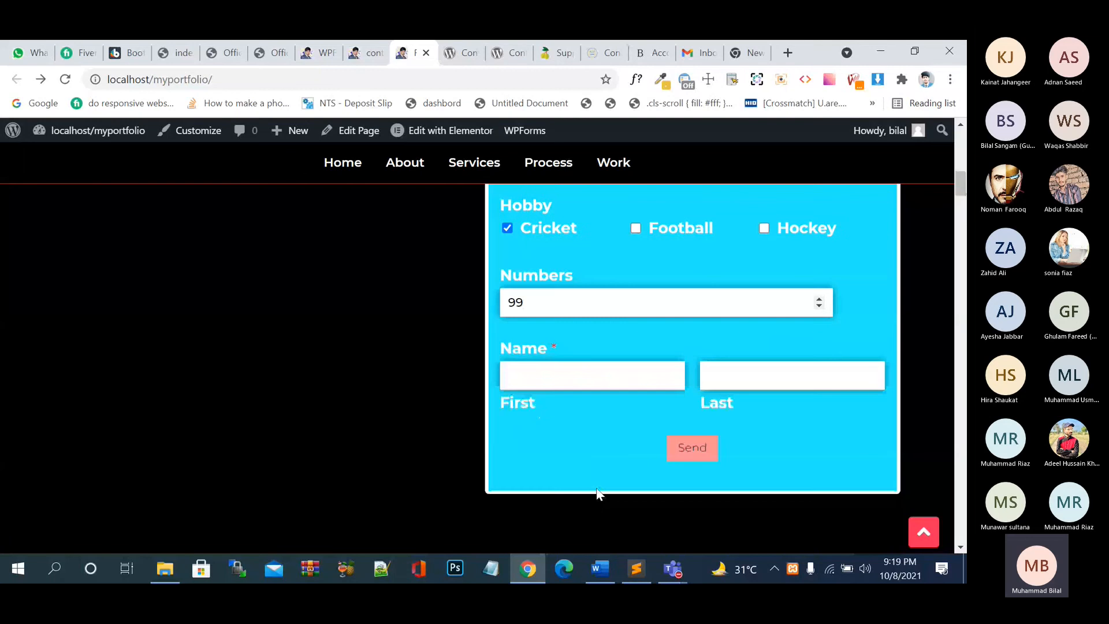
scroll(597, 492, "down", 1)
left_click(591, 329)
type("j")
key("Tab")
type("j")
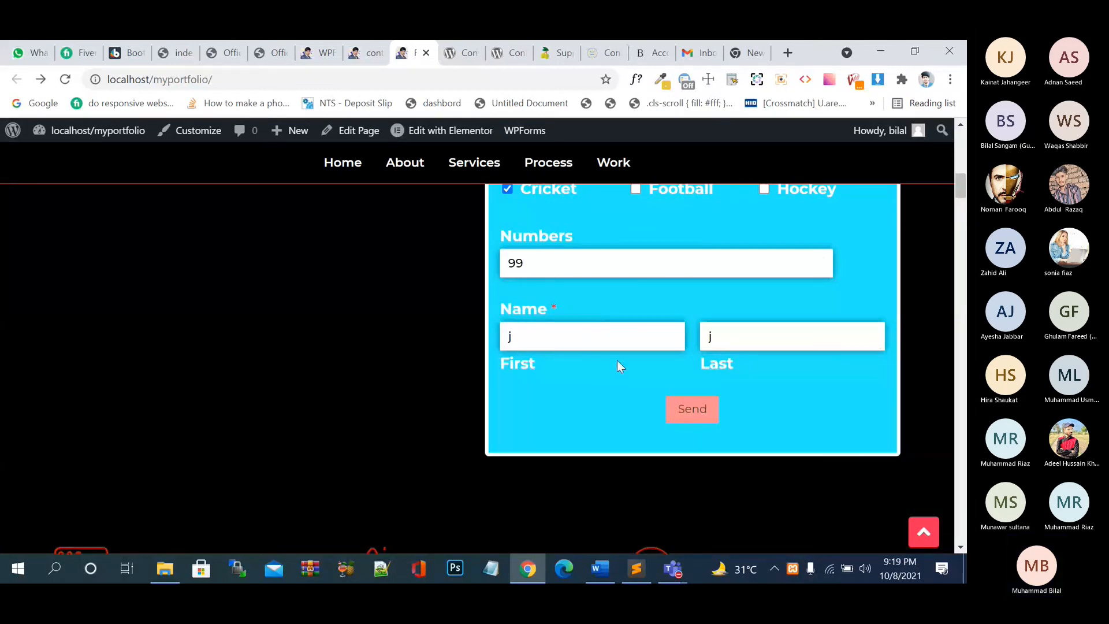
- Enter a test email address in Email and paste the same address into Confirm Email
scroll(627, 375, "up", 8)
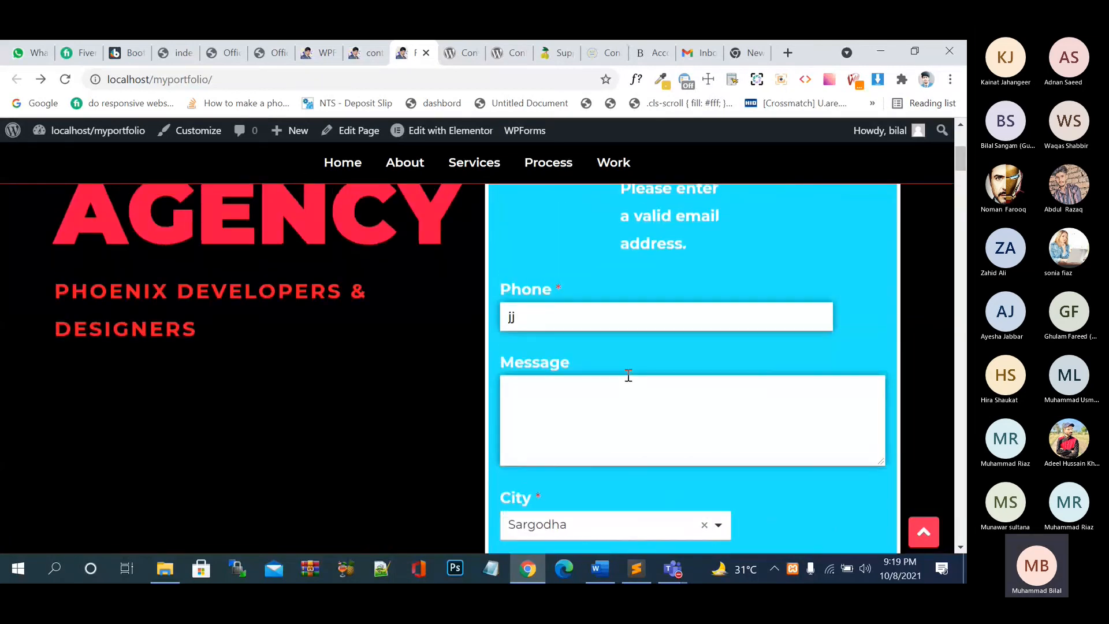
scroll(628, 375, "up", 5)
left_click(546, 392)
type("a")
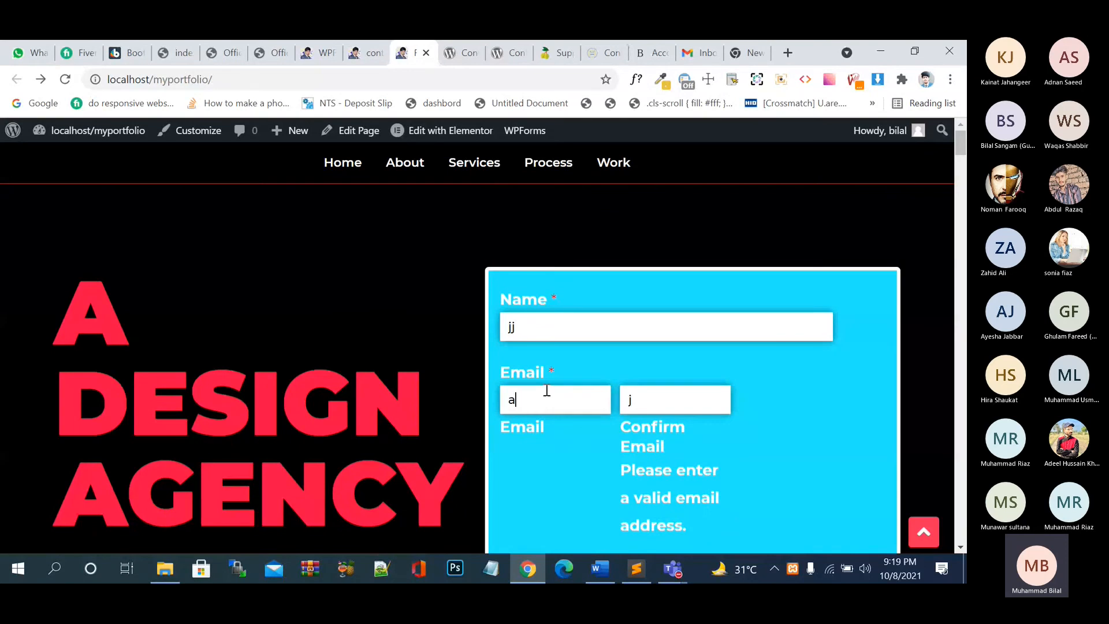
type("@gmail.com")
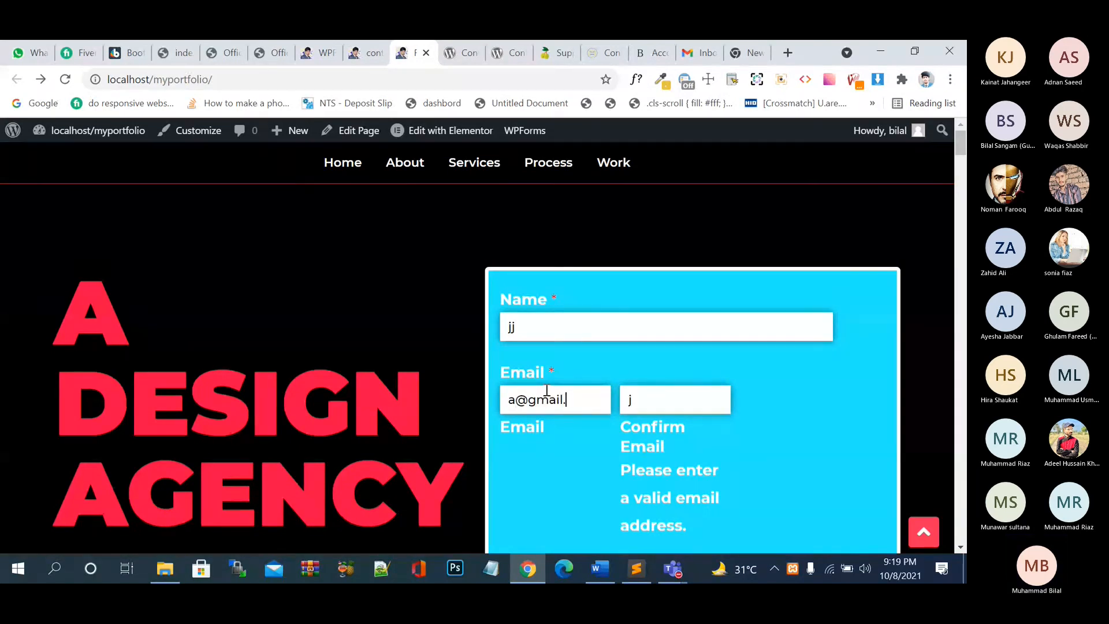
key("ctrl+a")
key("ctrl+c")
left_click(677, 399)
key("BackSpace")
key("ctrl+v")
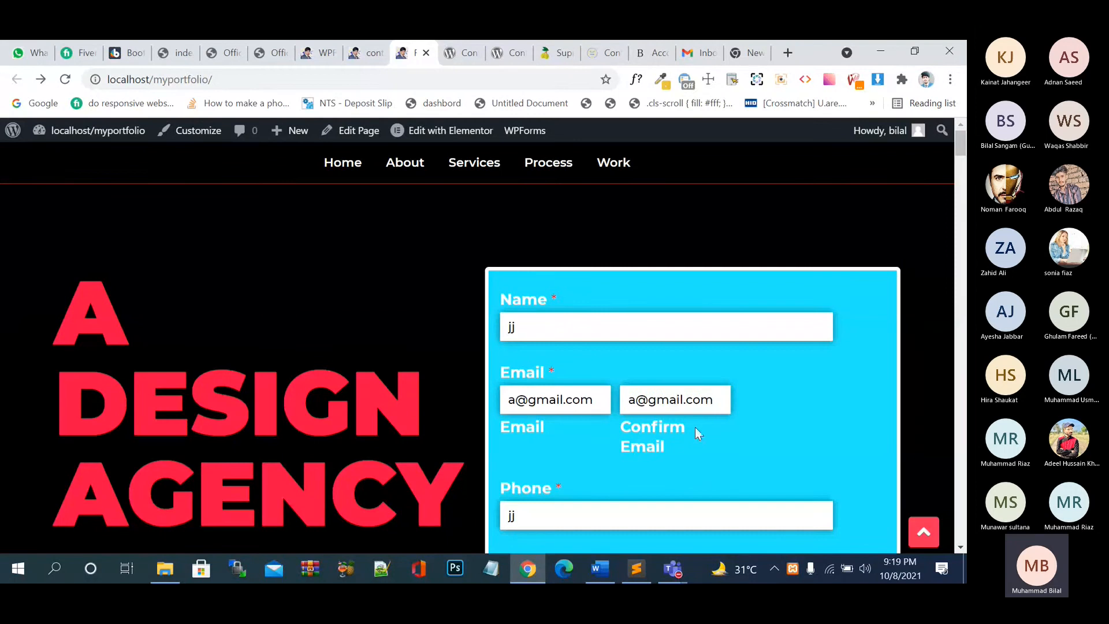
- Replace the invalid phone entry with a valid number, enter message 'jjj', and submit the form
scroll(695, 428, "down", 2)
left_click(562, 399)
key("BackSpace")
key("BackSpace")
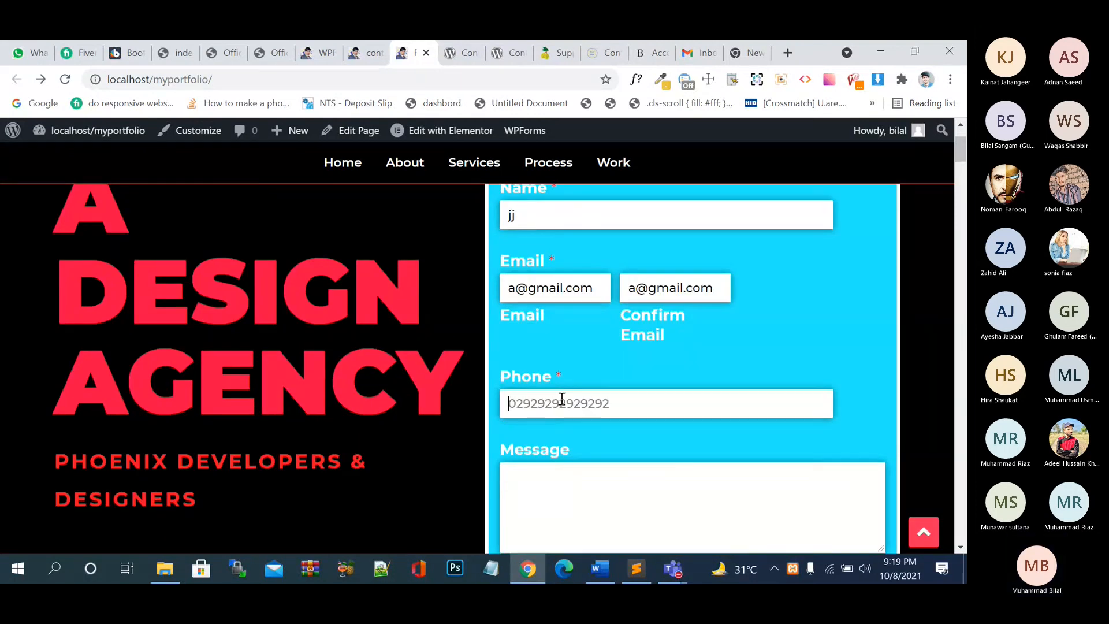
type("888888888")
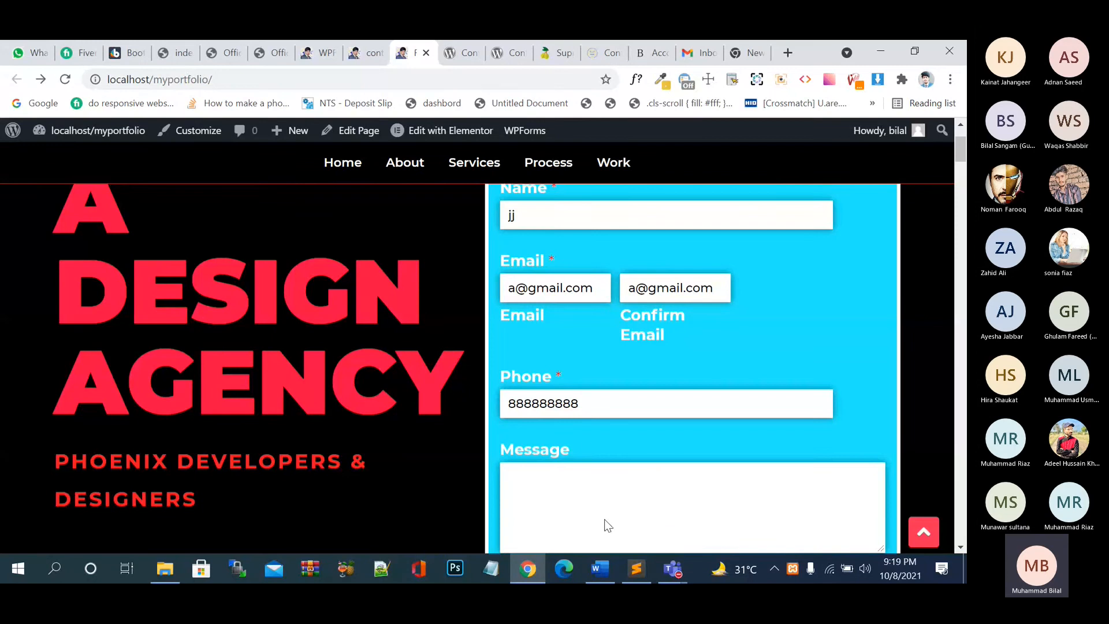
scroll(607, 524, "down", 2)
left_click(607, 403)
type("jjjj")
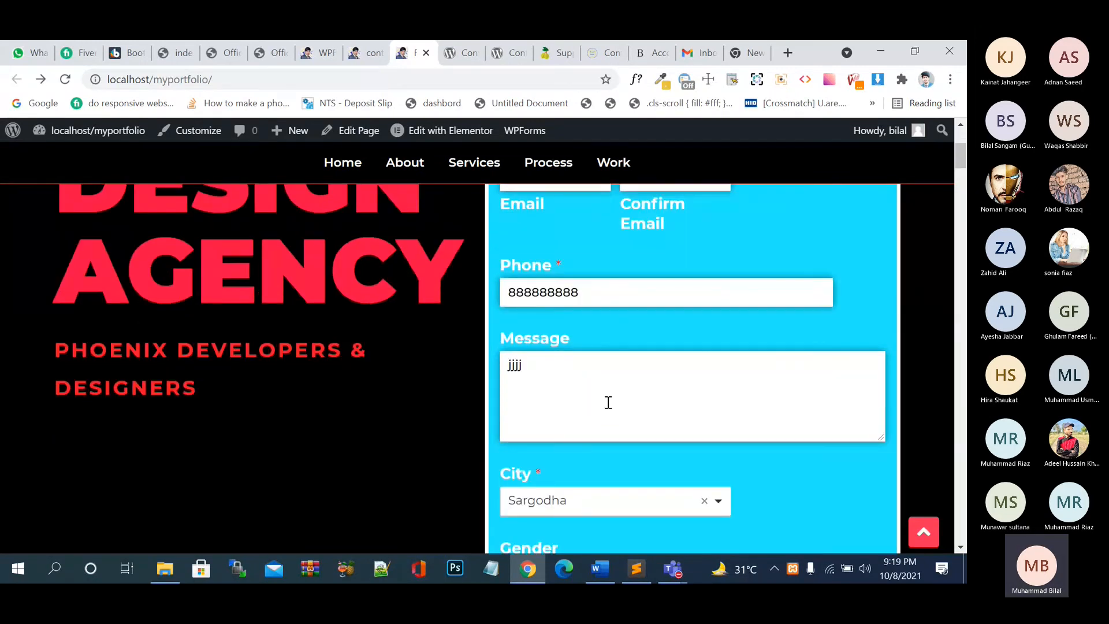
scroll(608, 403, "down", 6)
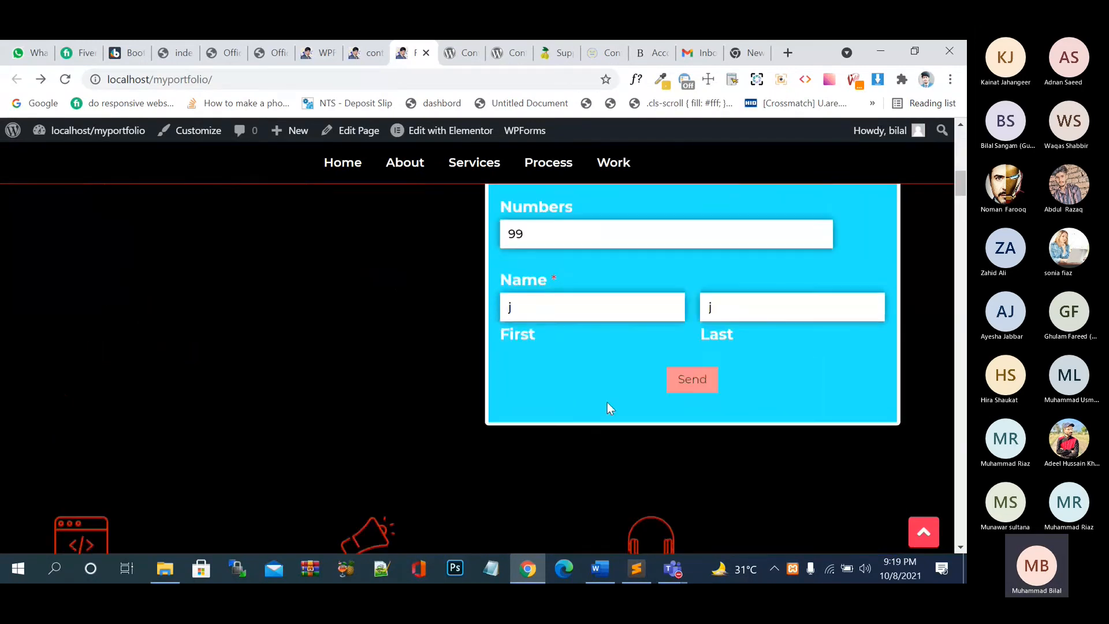
left_click(685, 380)
scroll(602, 417, "up", 1)
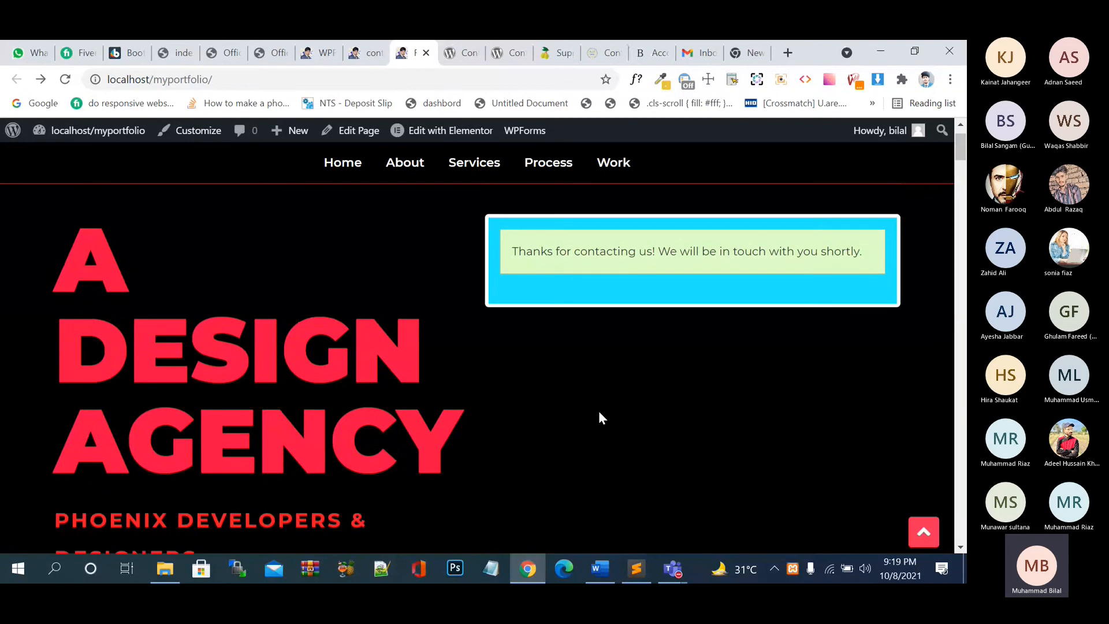
left_click(274, 55)
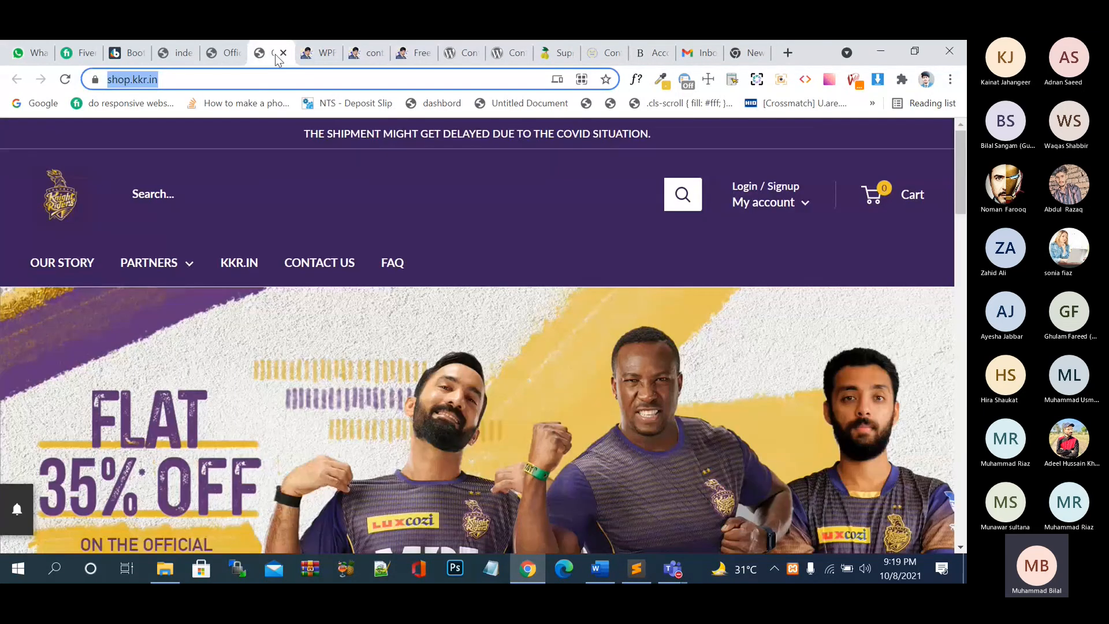
- Close the form builder and the leftover tabs, including WPForms, Contact Form 7 and Gmail
left_click(307, 60)
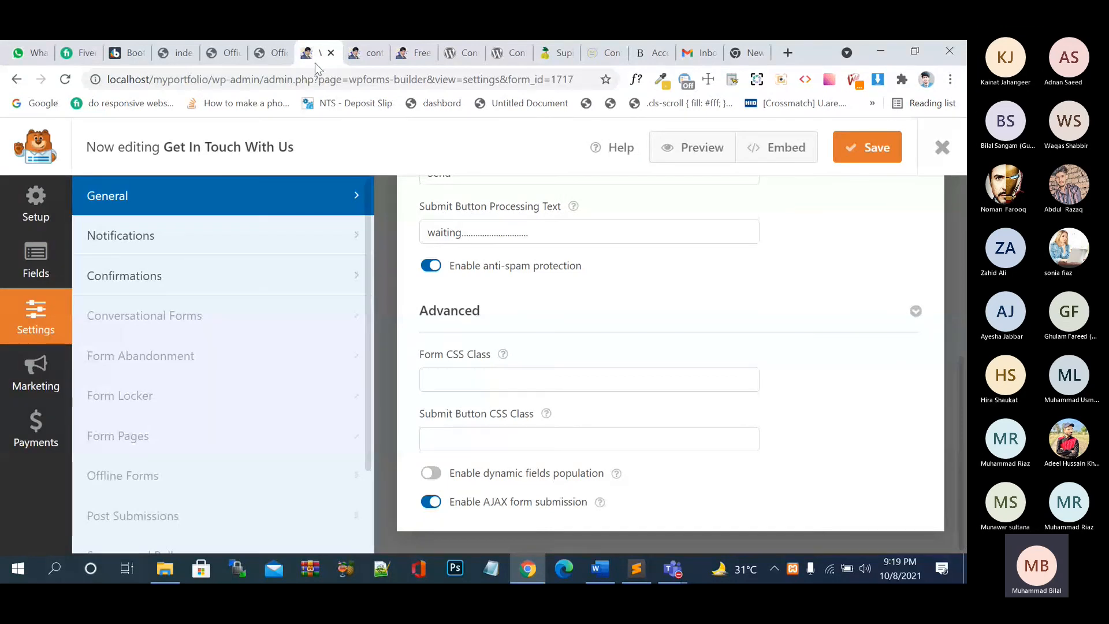
left_click(36, 205)
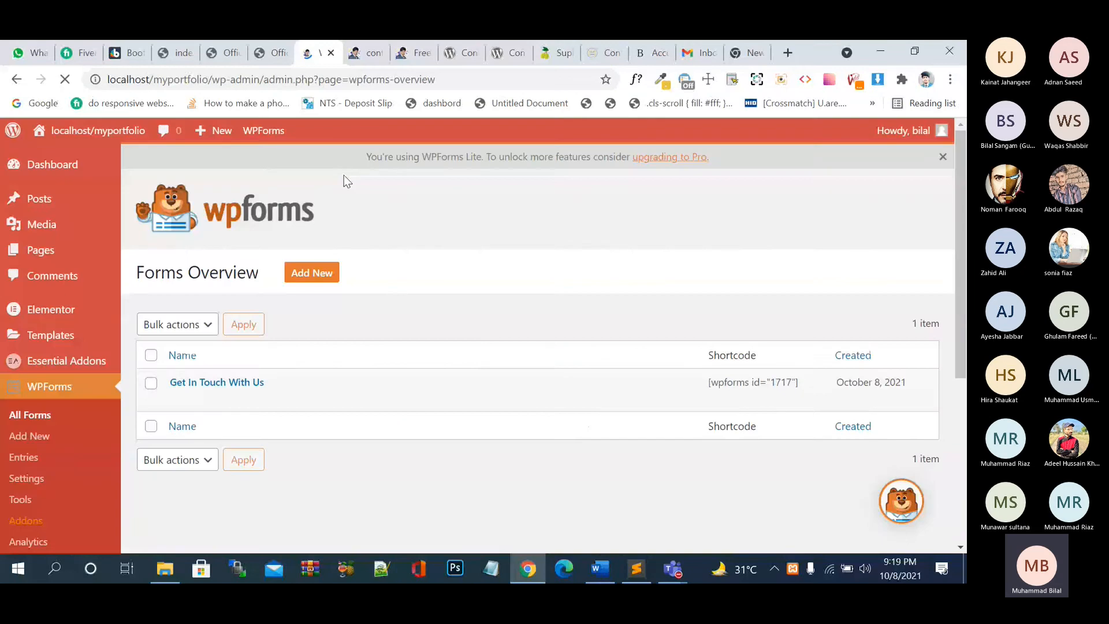
left_click(331, 52)
left_click(331, 53)
left_click(331, 53)
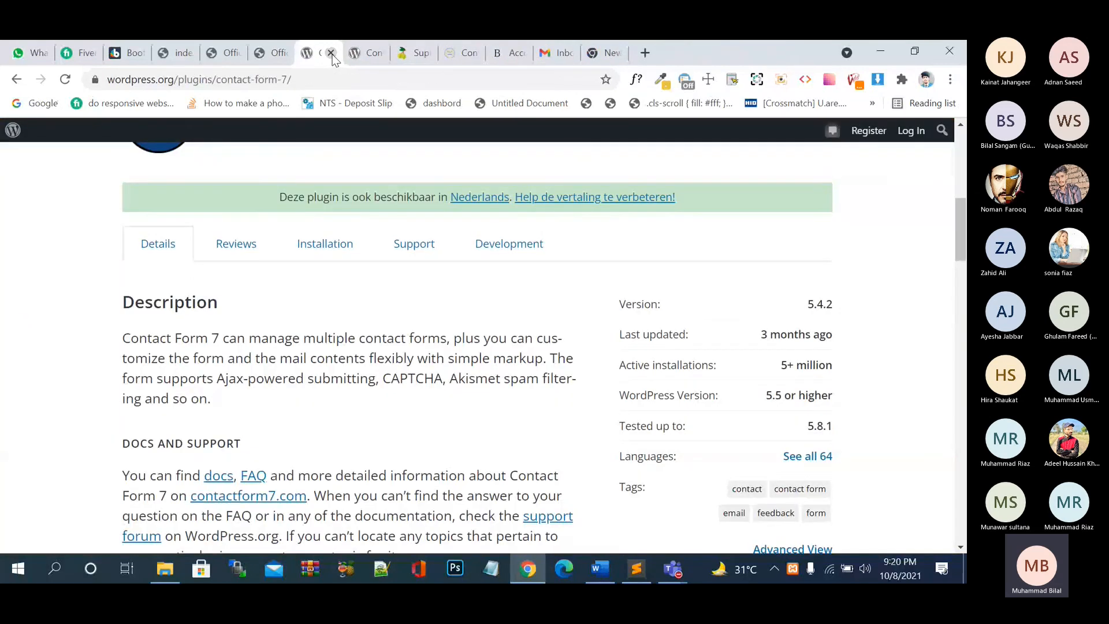
left_click(331, 52)
left_click(332, 53)
left_click(332, 52)
left_click(332, 53)
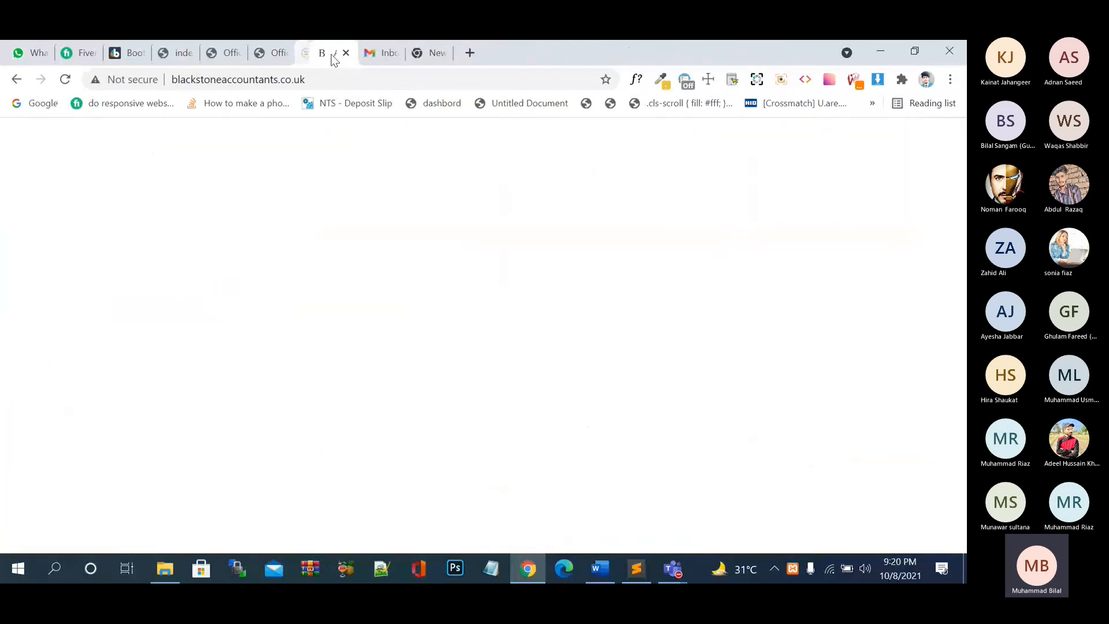
left_click(331, 53)
left_click(331, 52)
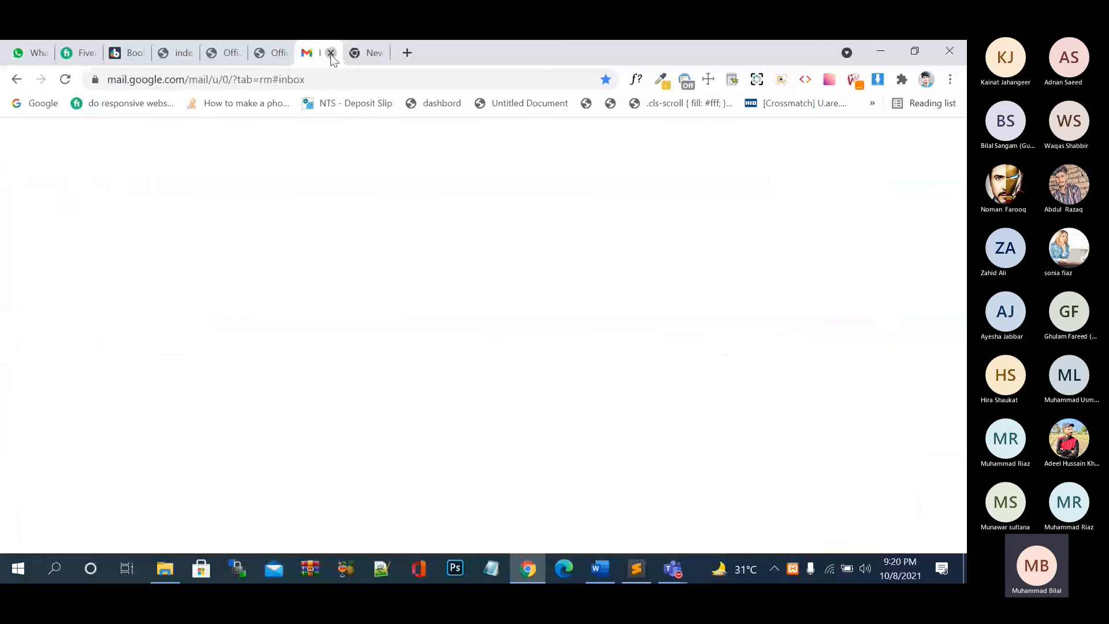
- Open aaiooc.com from the address-bar suggestions, then load wpastra.com starter templates in a new tab
type("as")
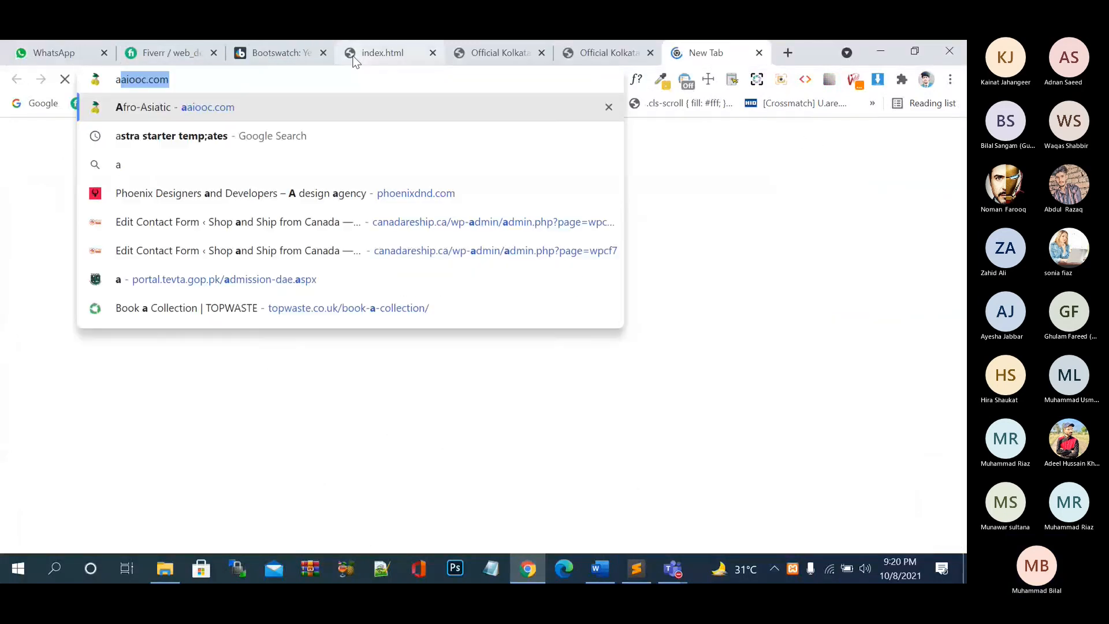
key("BackSpace")
key("BackSpace")
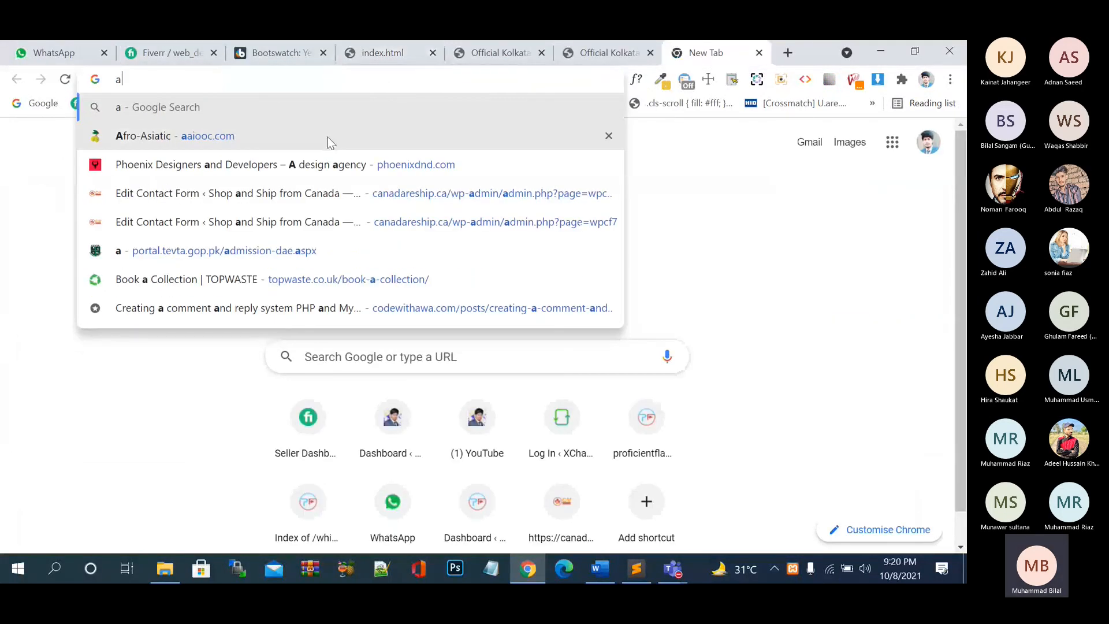
left_click(328, 137)
left_click(787, 53)
type("astra")
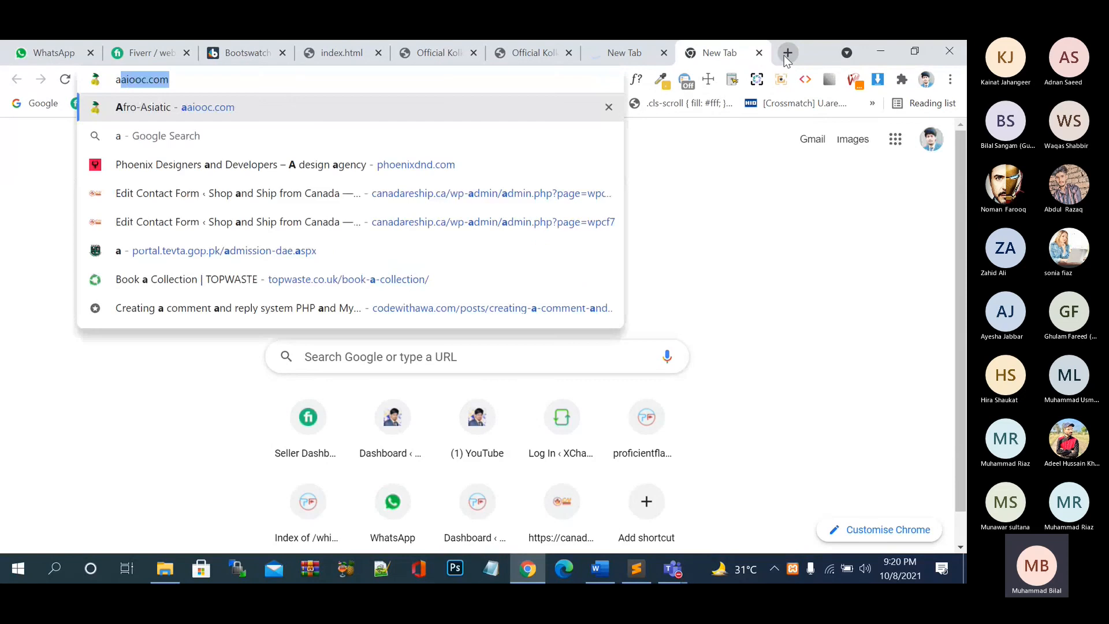
key("Down")
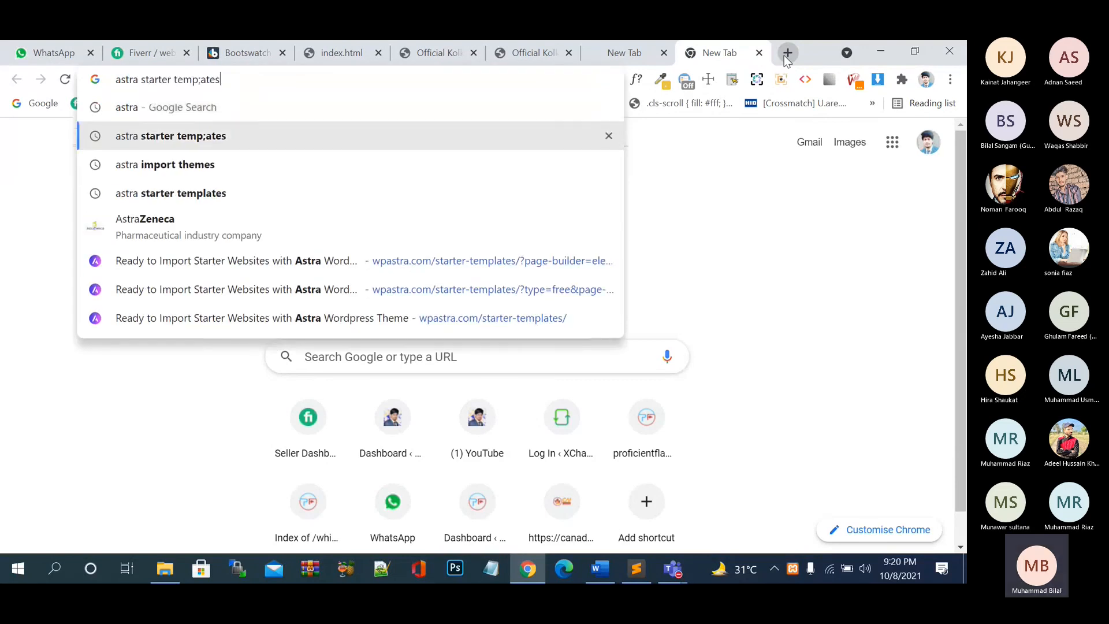
key("Down")
key("Down")
key("Down")
key("Down")
key("Return")
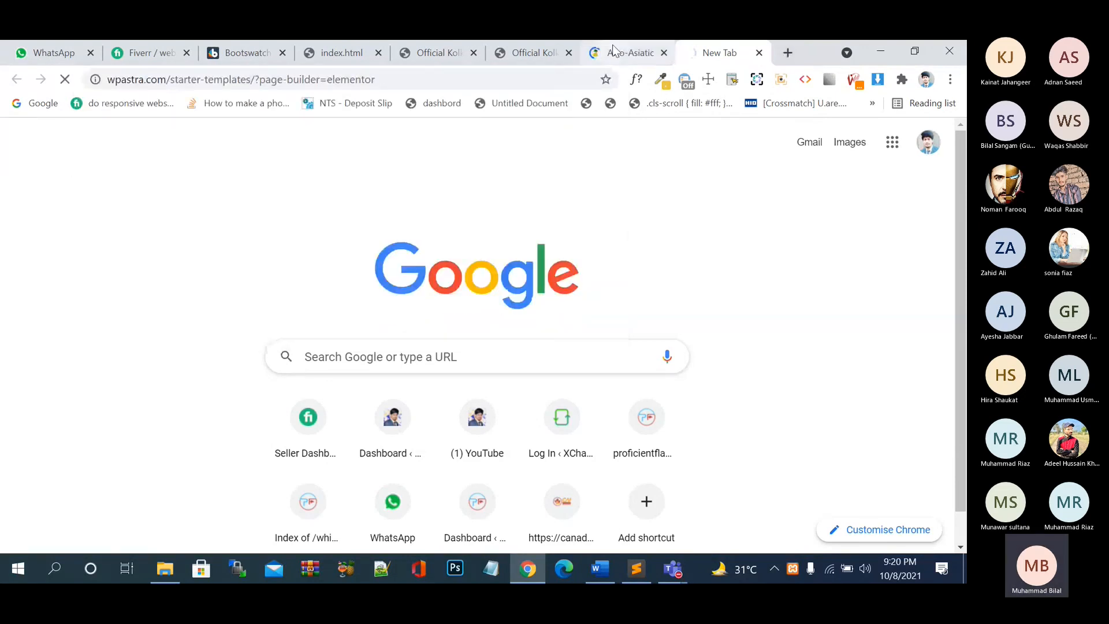
- Replace the aaiooc.com address with eiooc.com and return to the loading site
left_click(615, 51)
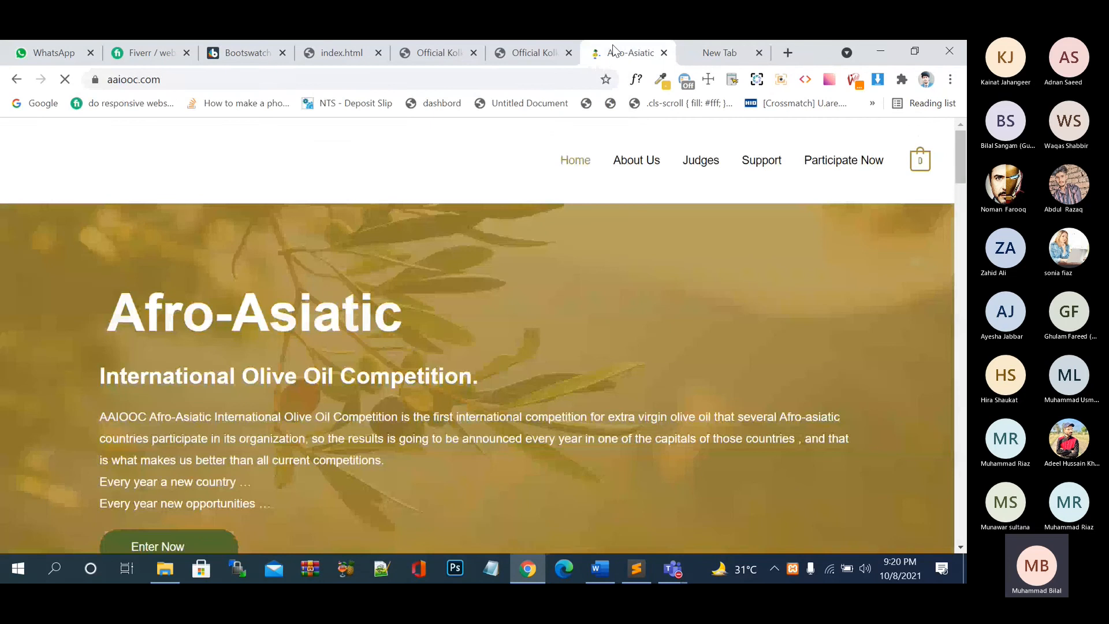
scroll(585, 358, "down", 15)
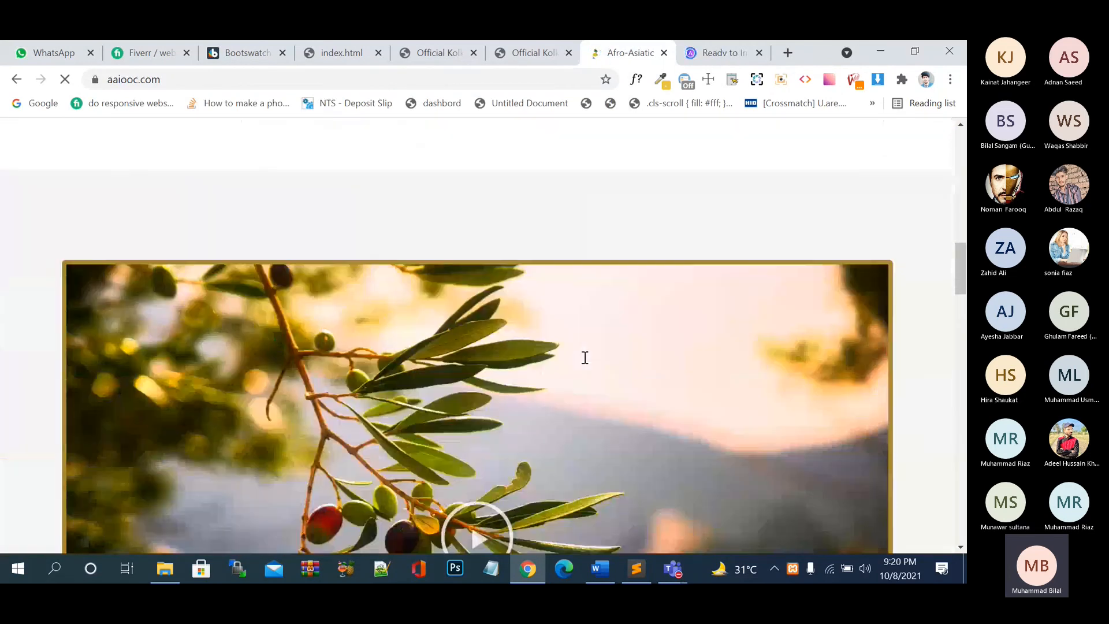
scroll(584, 358, "down", 5)
scroll(584, 358, "up", 20)
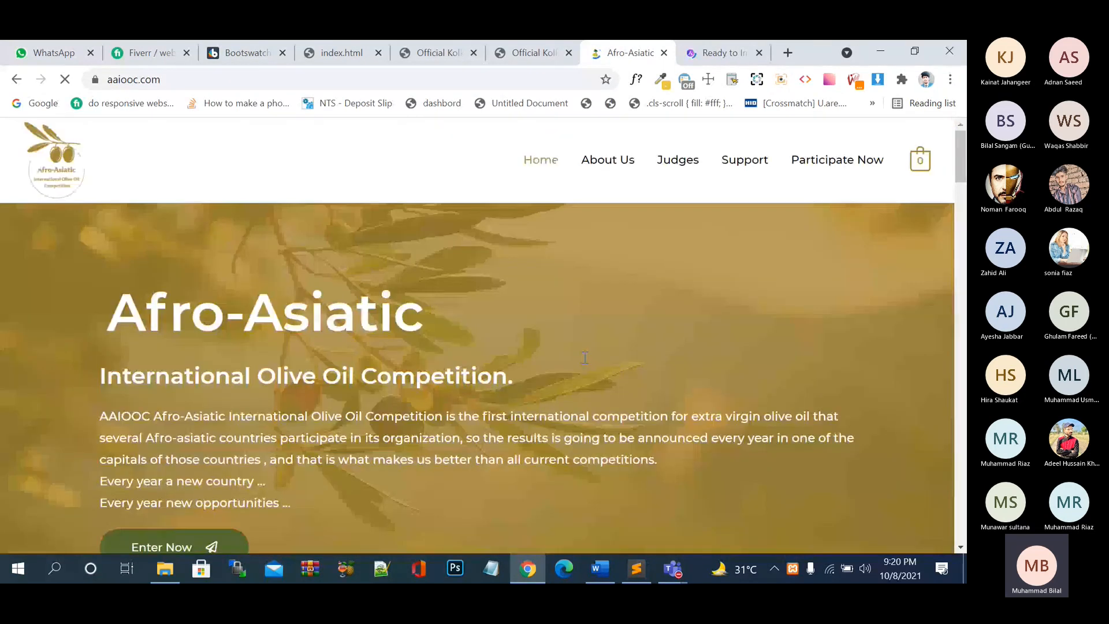
left_click(512, 79)
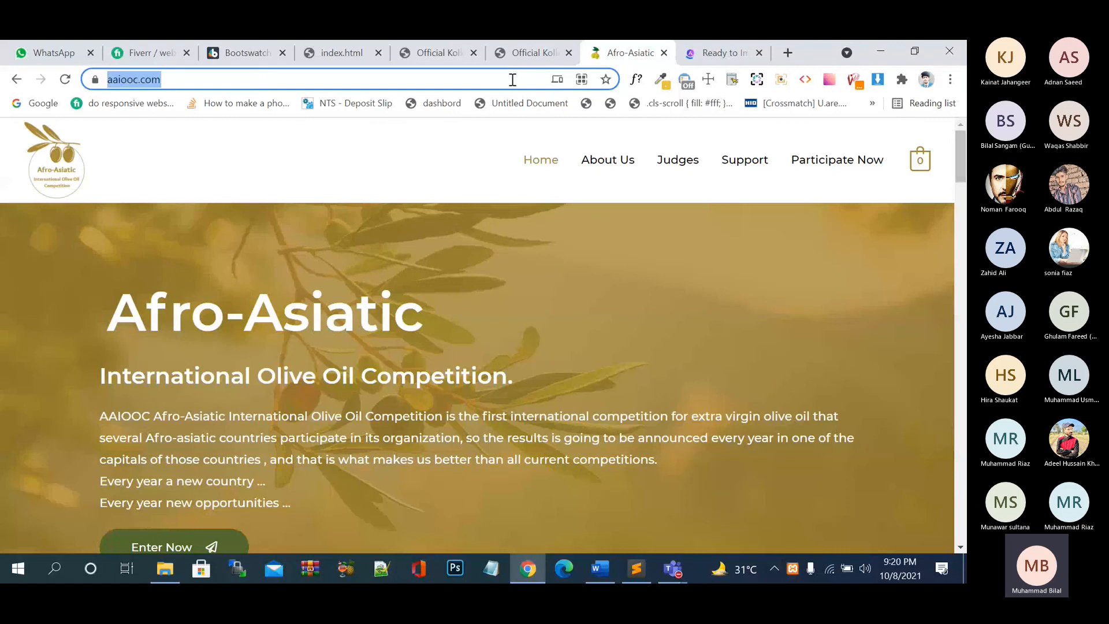
key("BackSpace")
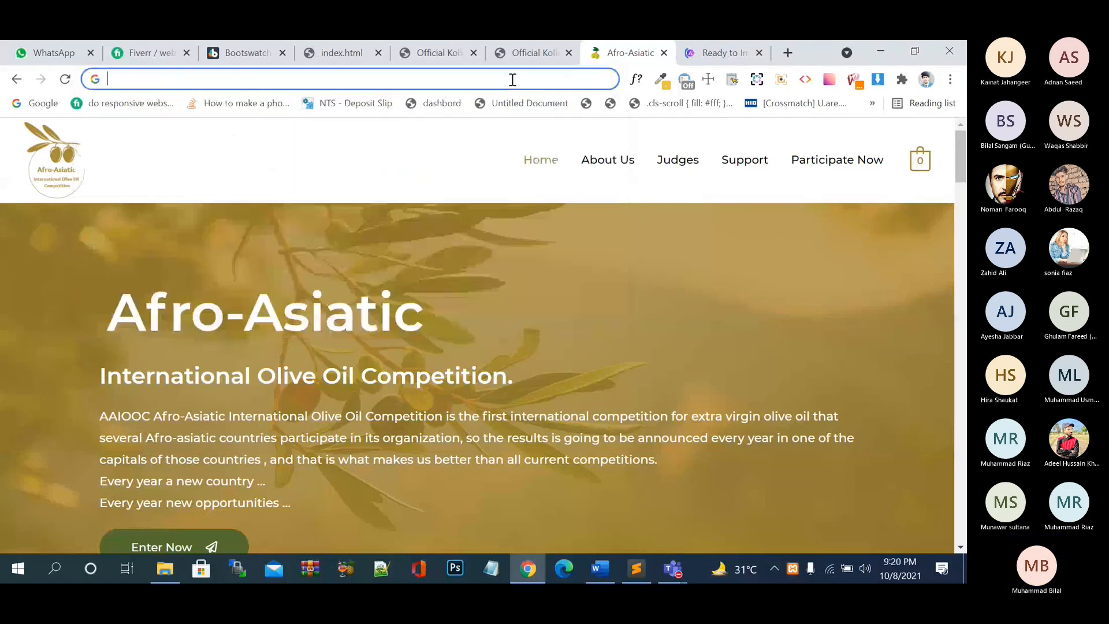
type("eiooc.com")
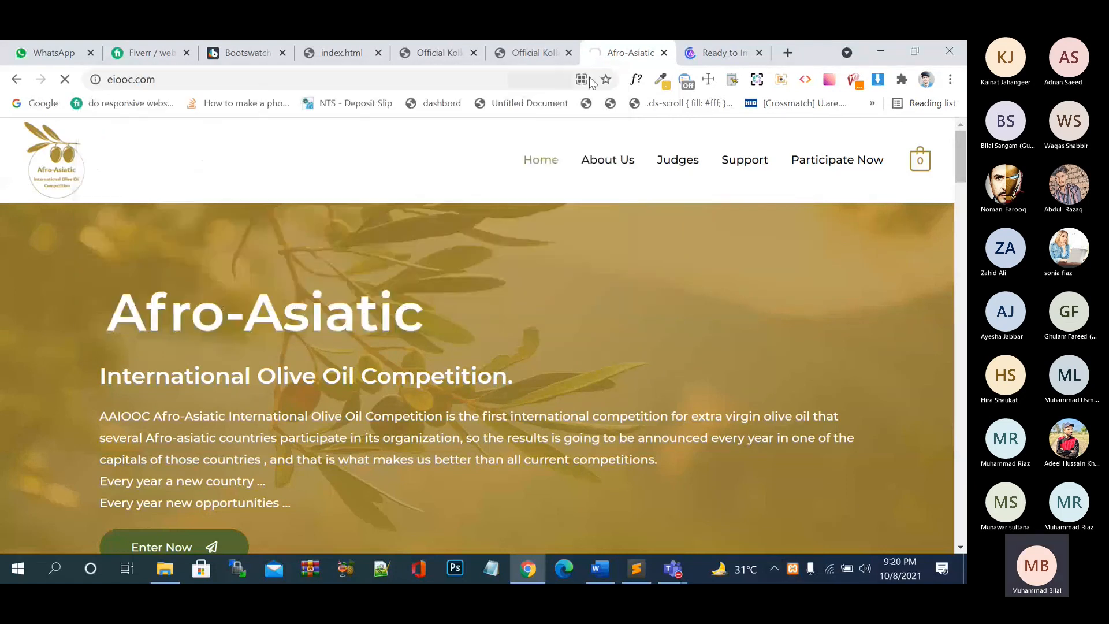
left_click(722, 53)
scroll(612, 311, "down", 5)
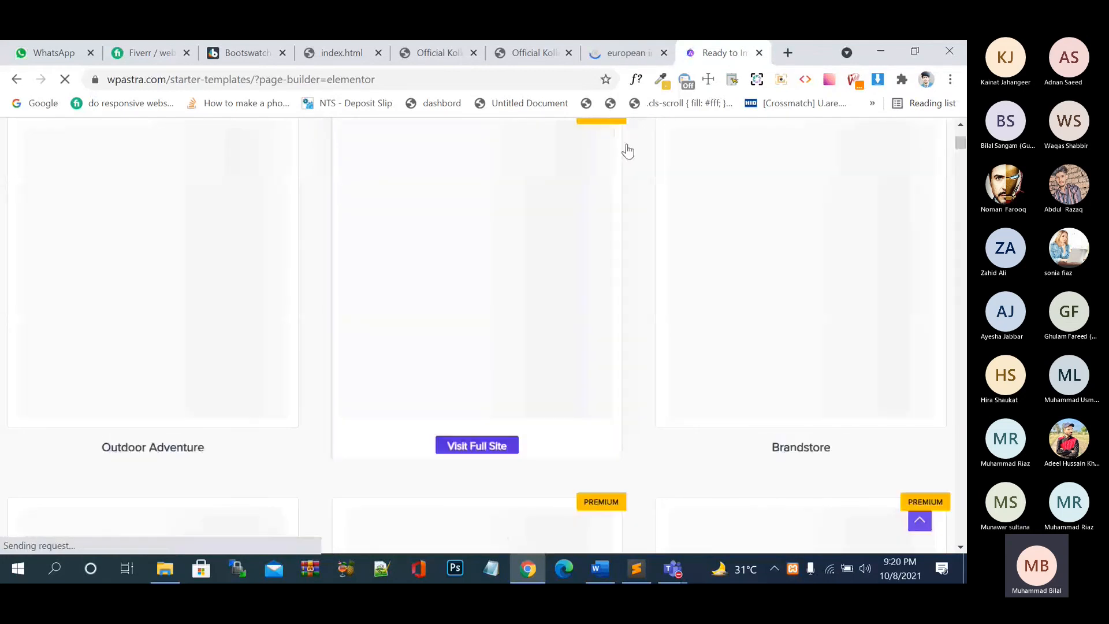
left_click(618, 53)
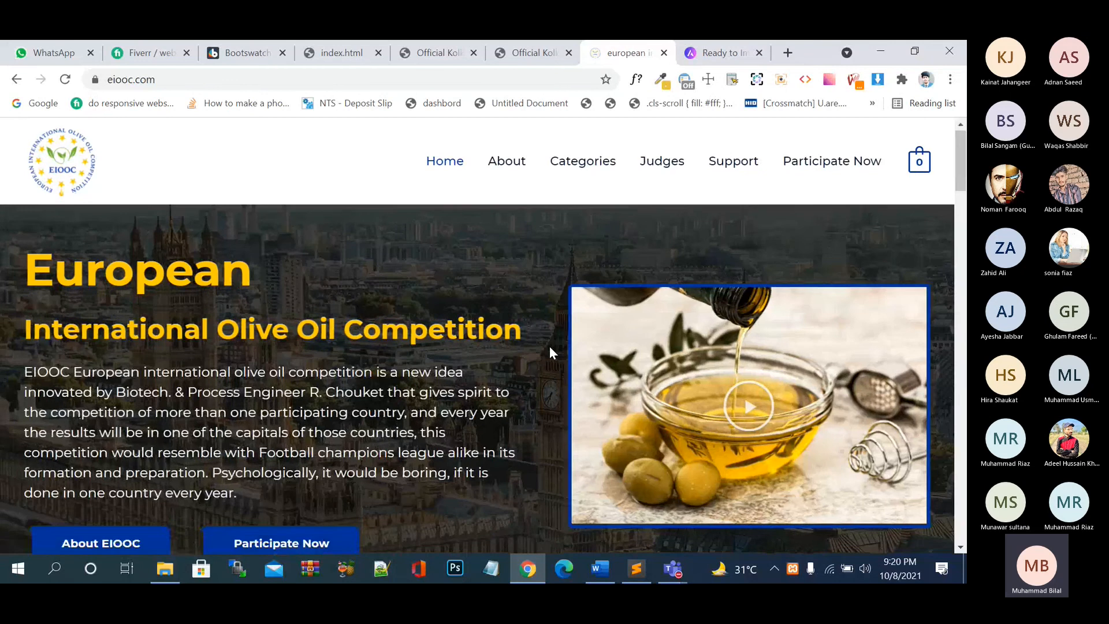
- Scroll through the whole eiooc.com page down to its footer and back up
scroll(549, 346, "down", 7)
scroll(552, 351, "down", 10)
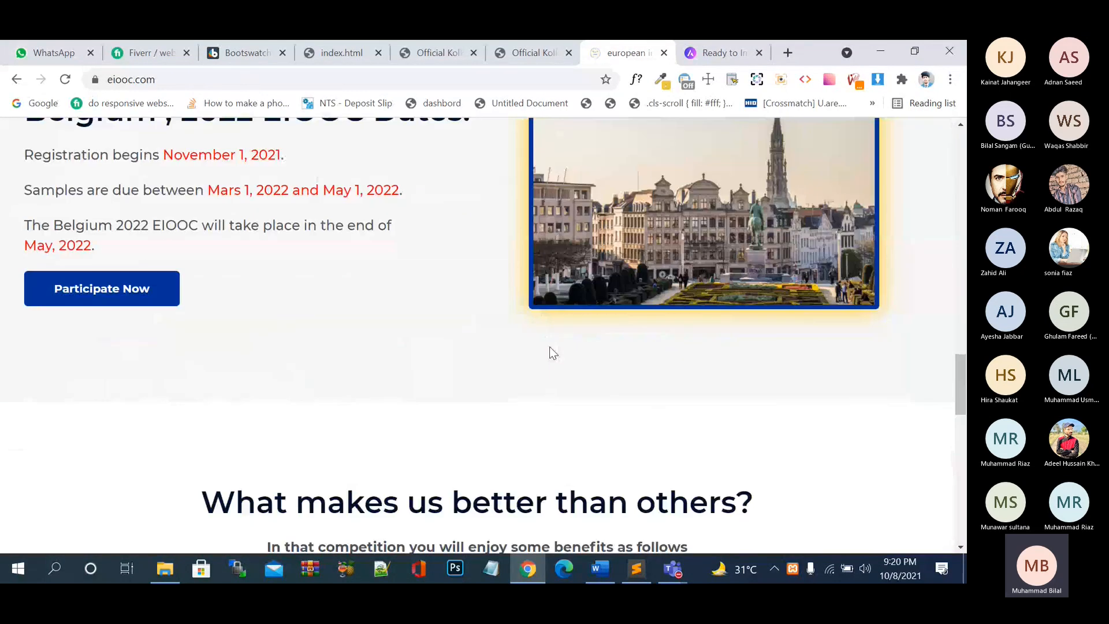
scroll(552, 352, "down", 6)
scroll(550, 349, "down", 10)
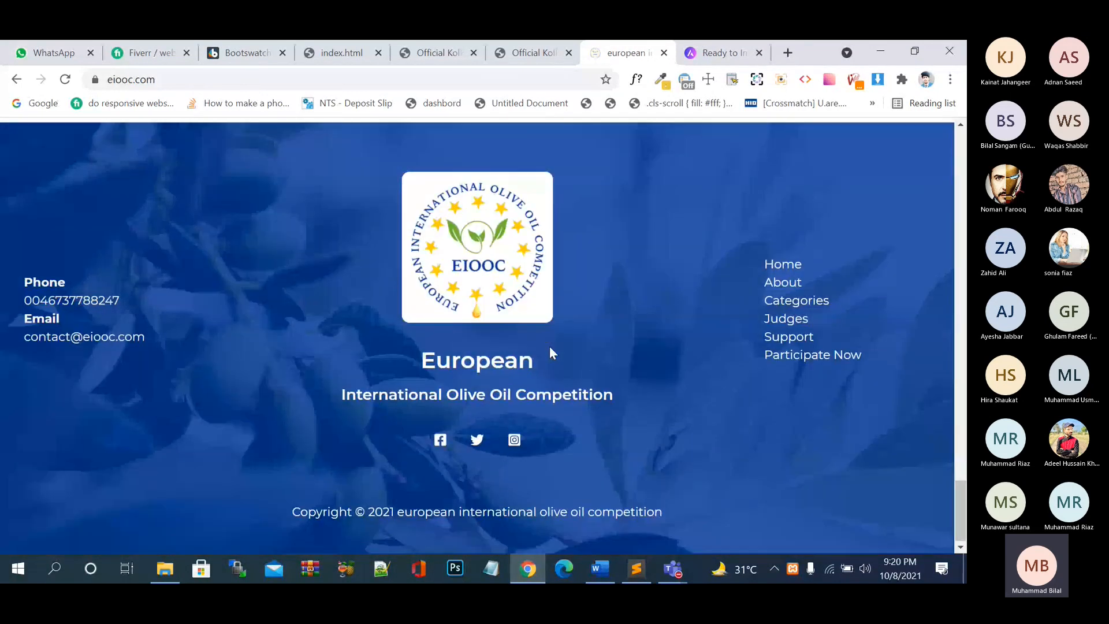
scroll(550, 346, "up", 20)
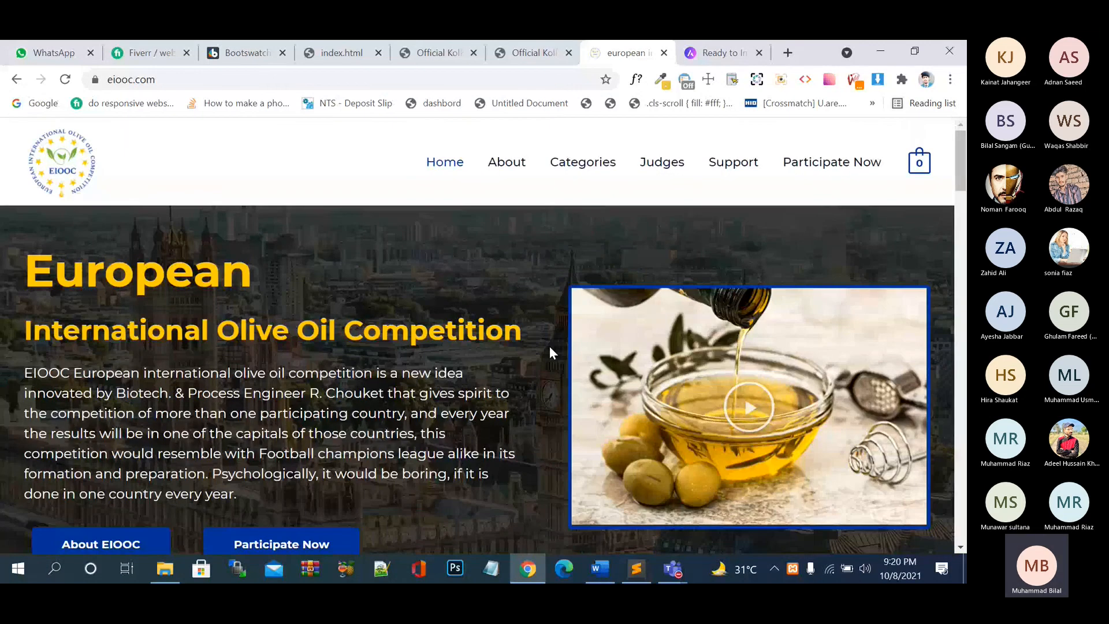
key("End")
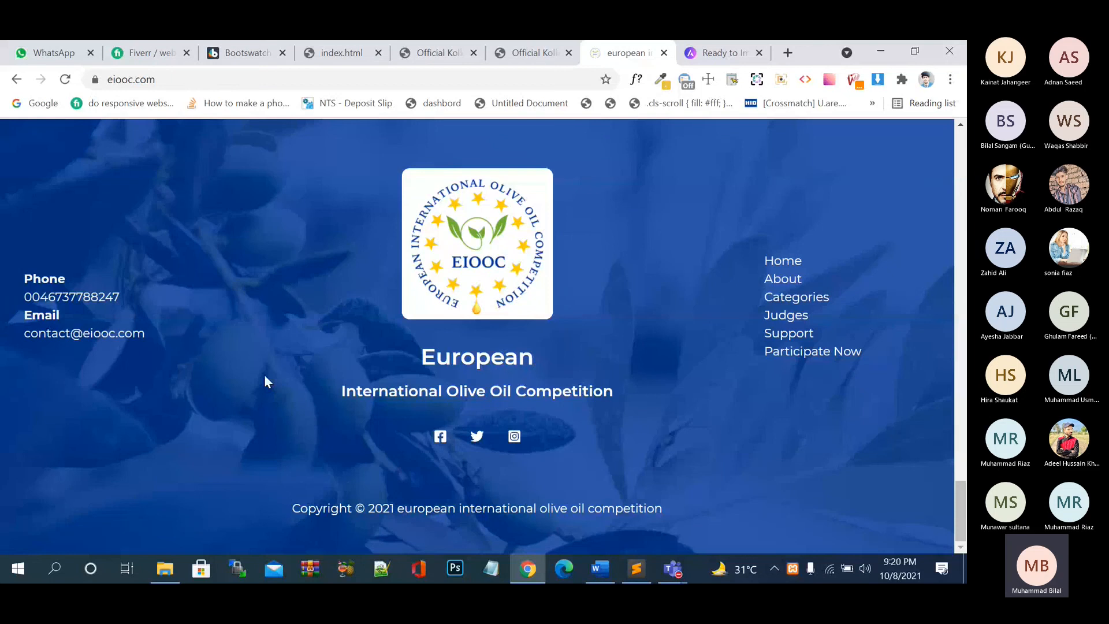
scroll(266, 382, "up", 15)
scroll(265, 377, "down", 15)
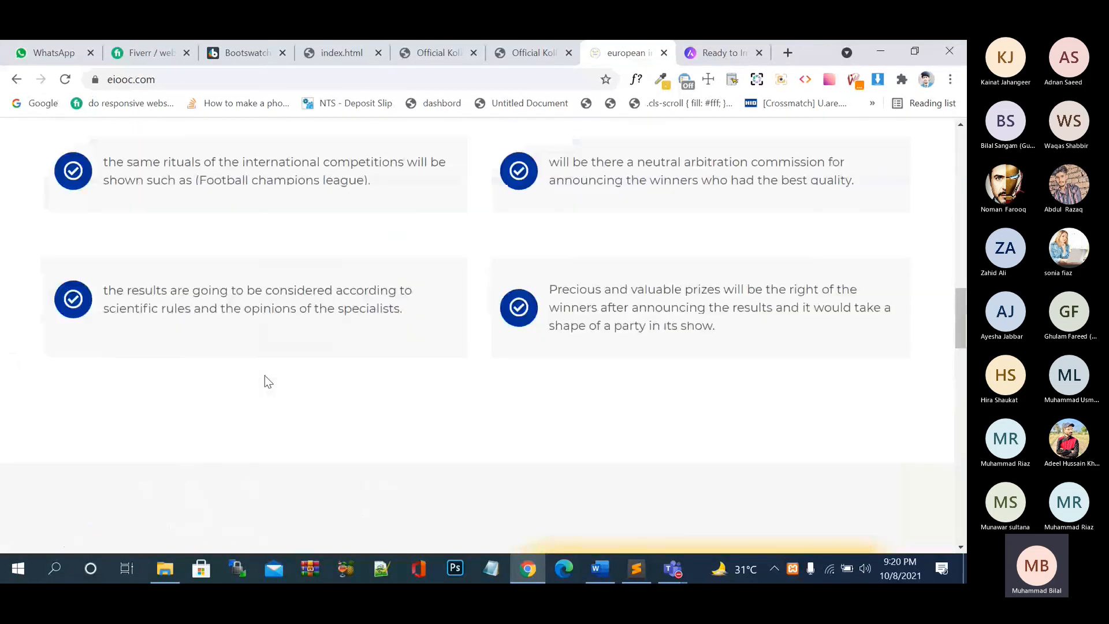
scroll(265, 374, "up", 10)
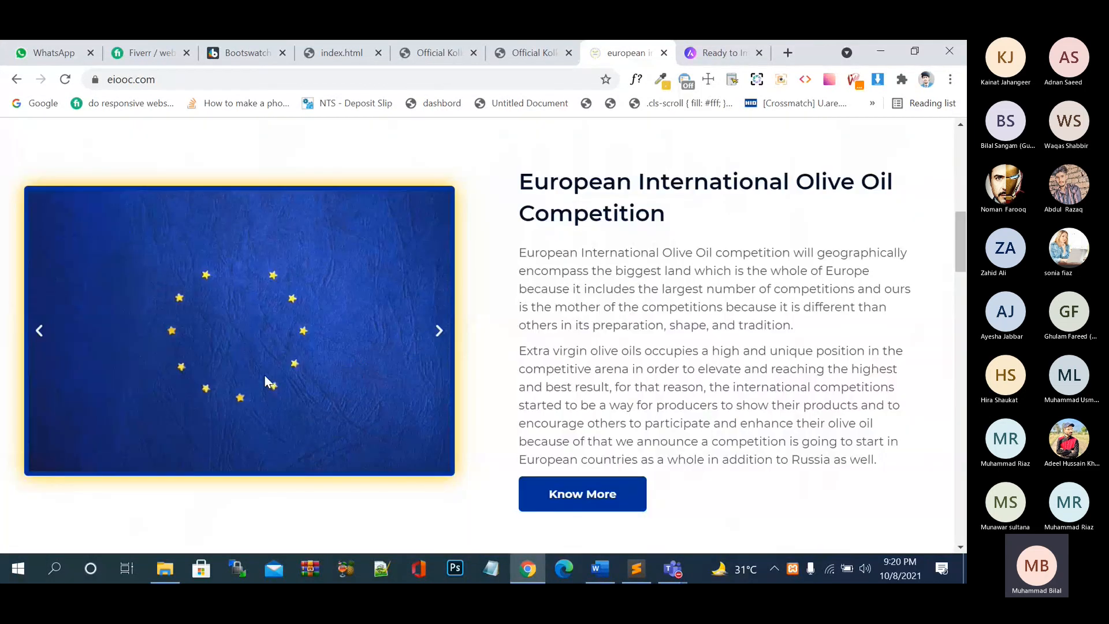
scroll(264, 374, "up", 5)
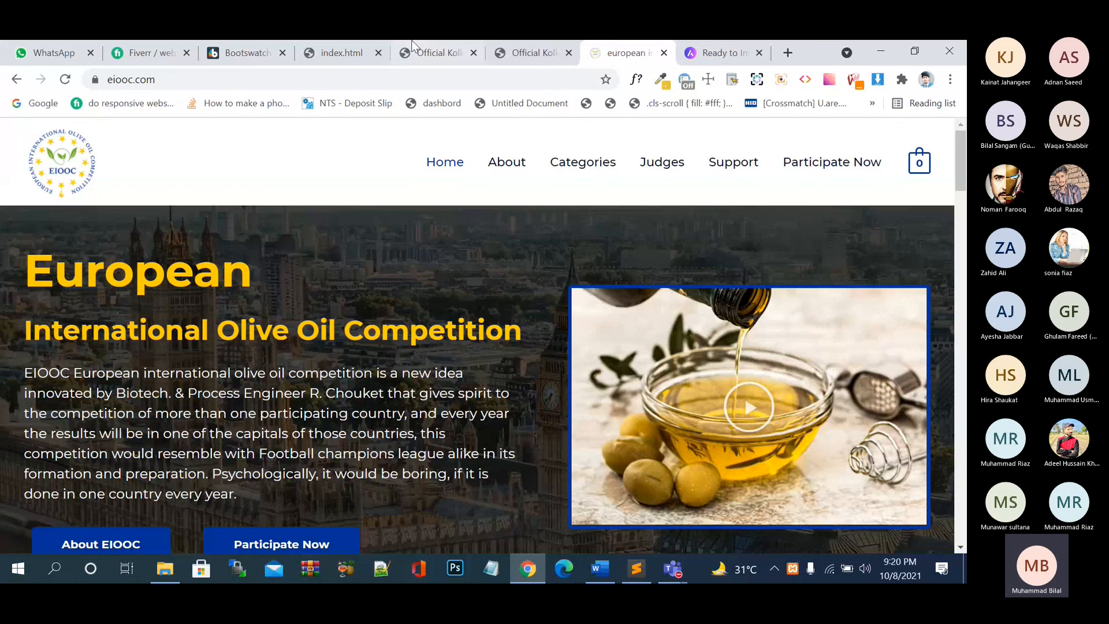
left_click(414, 84)
scroll(354, 218, "down", 15)
scroll(354, 219, "up", 3)
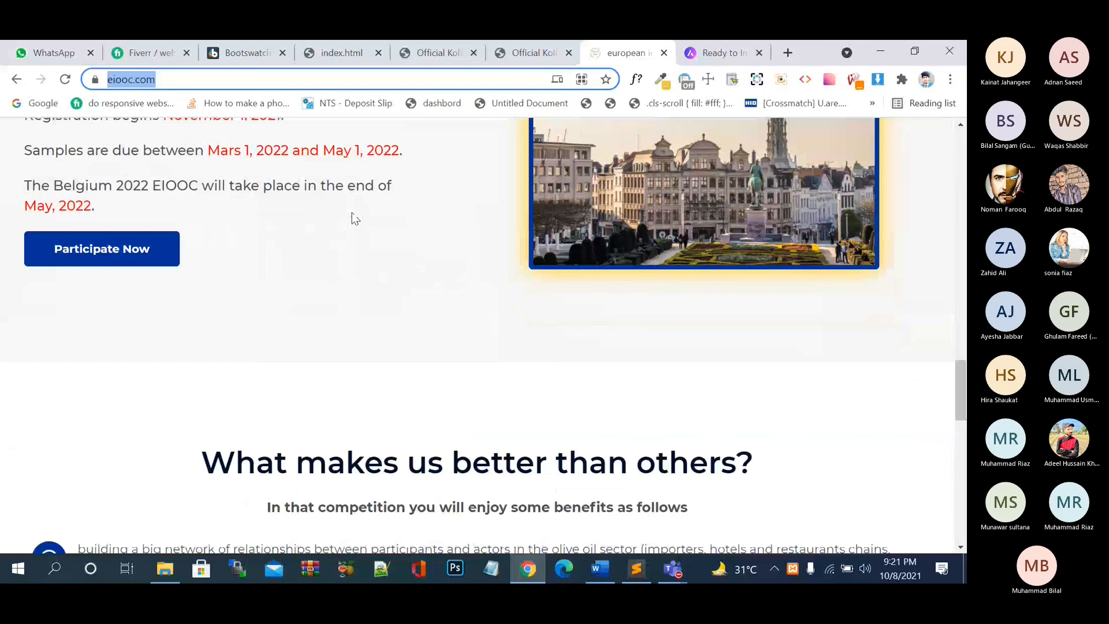
scroll(355, 218, "down", 6)
scroll(354, 219, "up", 1)
scroll(355, 219, "up", 6)
scroll(355, 218, "down", 15)
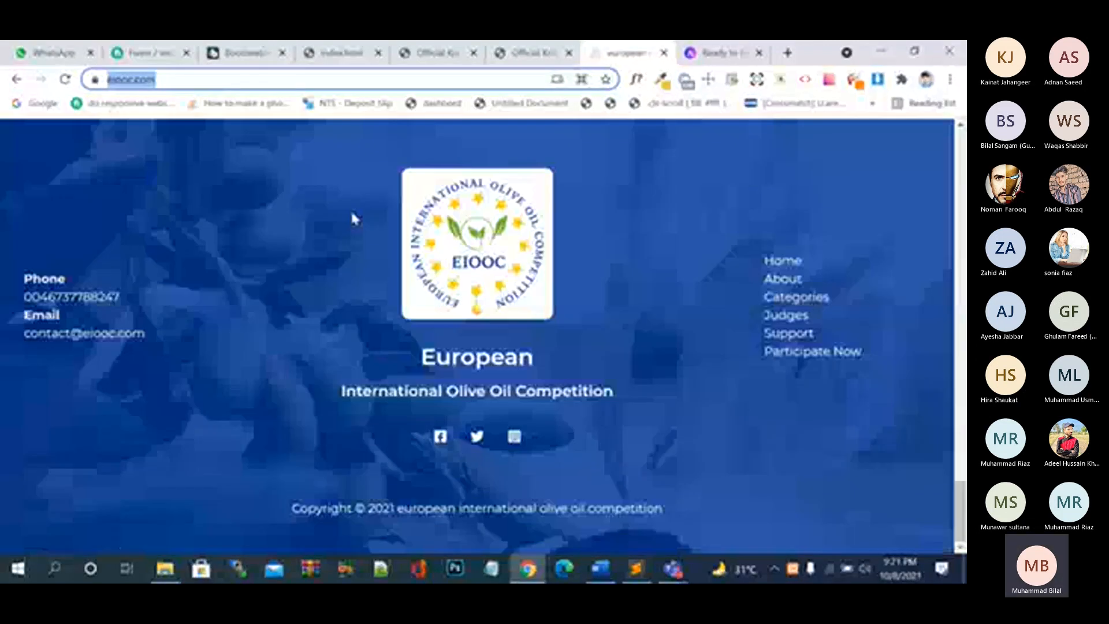
scroll(351, 214, "up", 20)
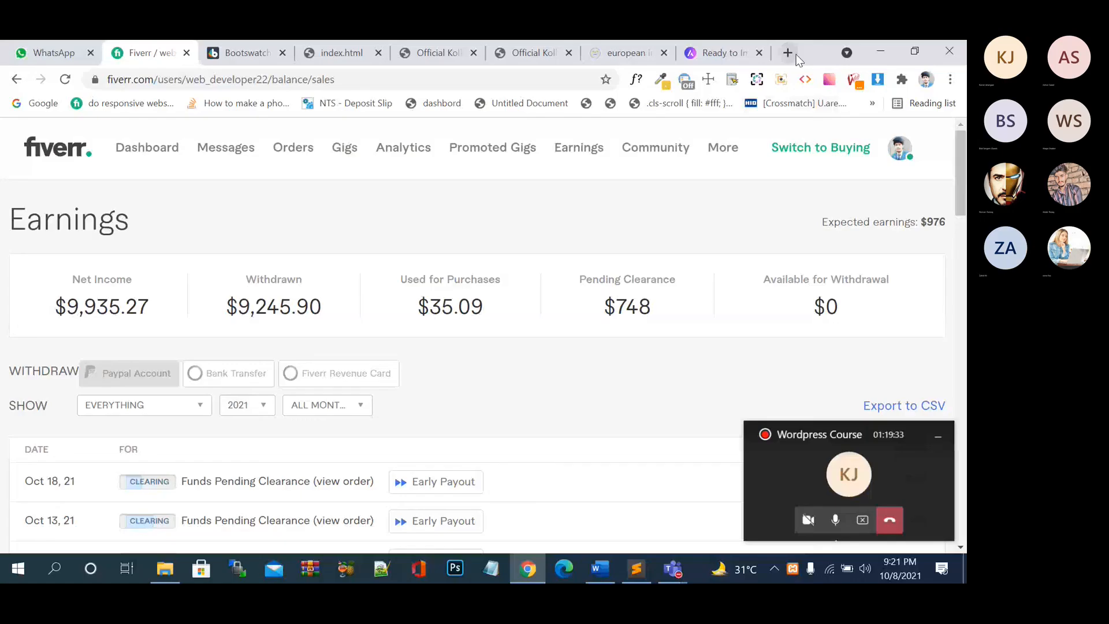
- In a new tab, go to 'google classroom' to reach the Classroom courses list
left_click(787, 52)
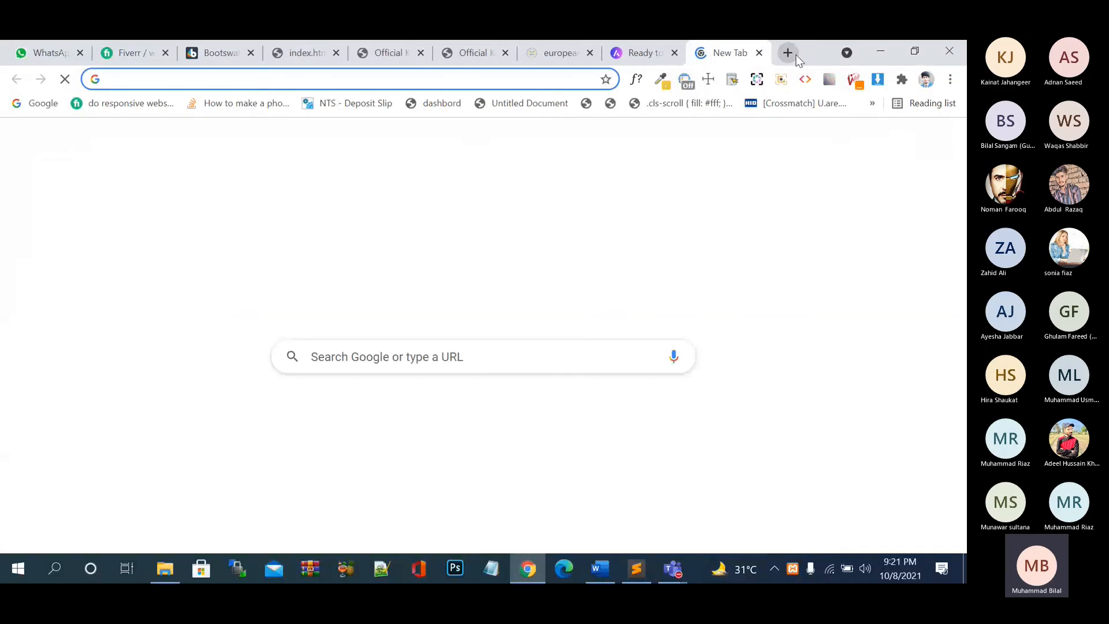
type("go")
type("ogle c")
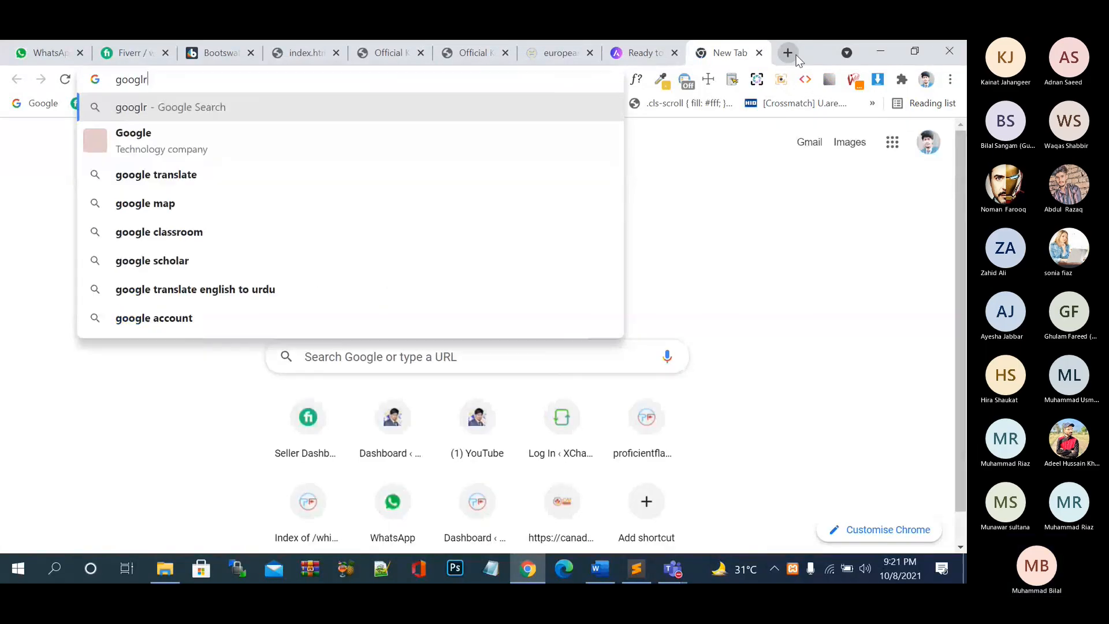
type("la")
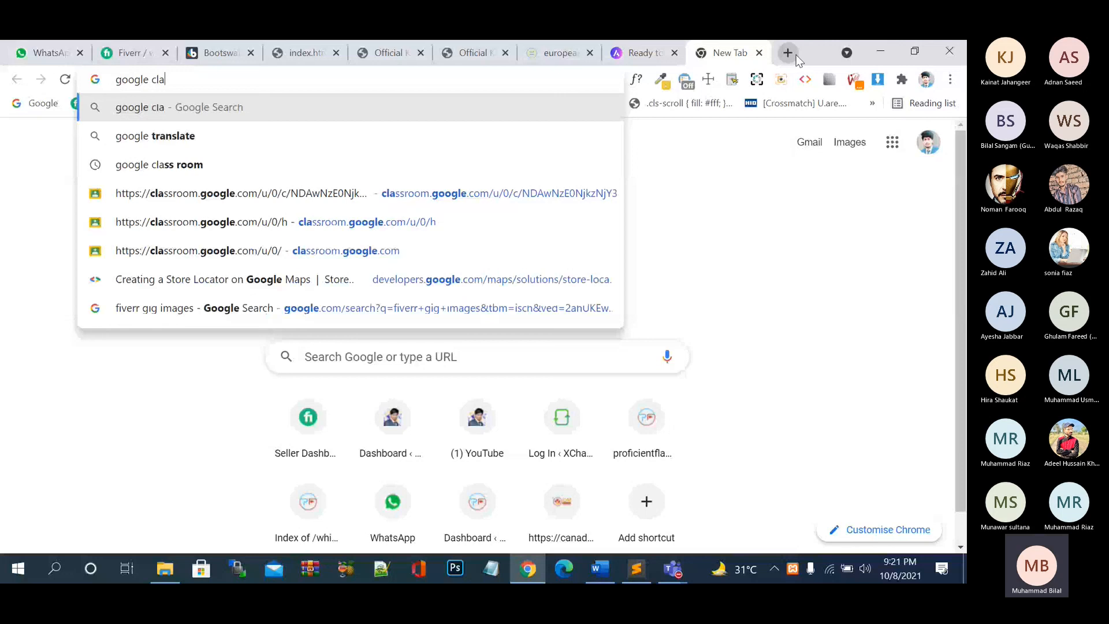
type("ssro")
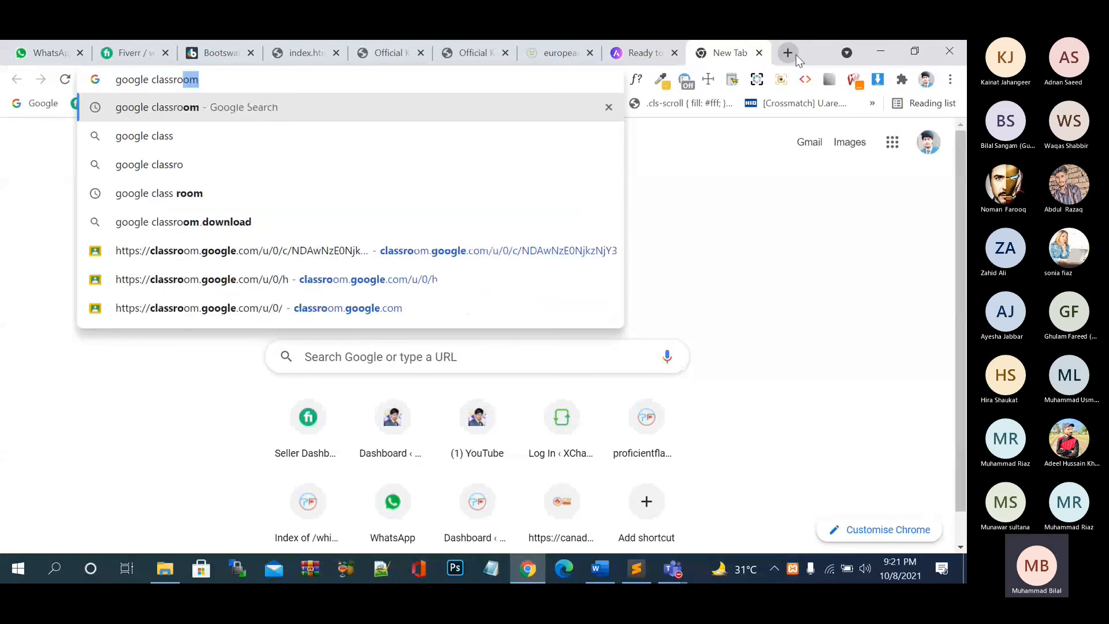
type("om")
key("Return")
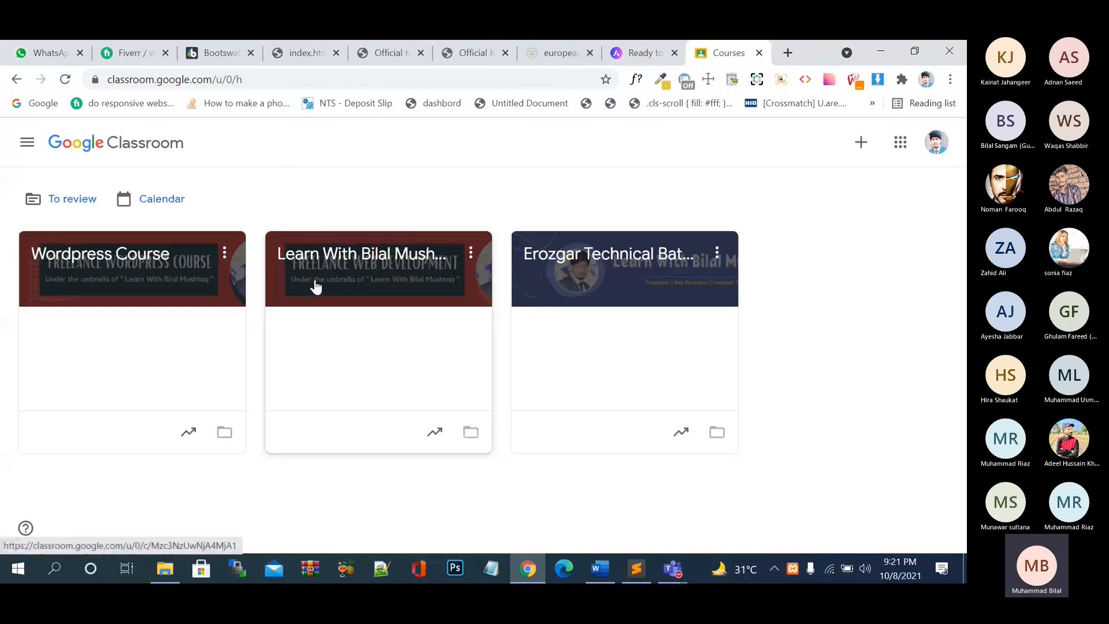
- In Wordpress Course Classwork, assign 'Create a website just like the' followed by the pasted eiooc.com link
left_click(204, 273)
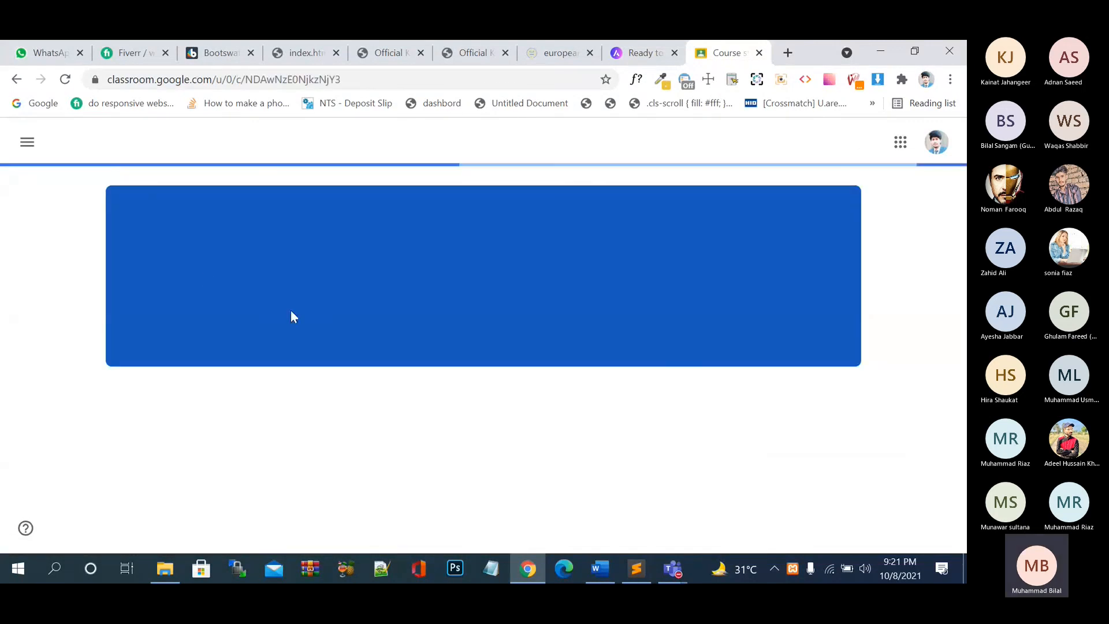
left_click(435, 141)
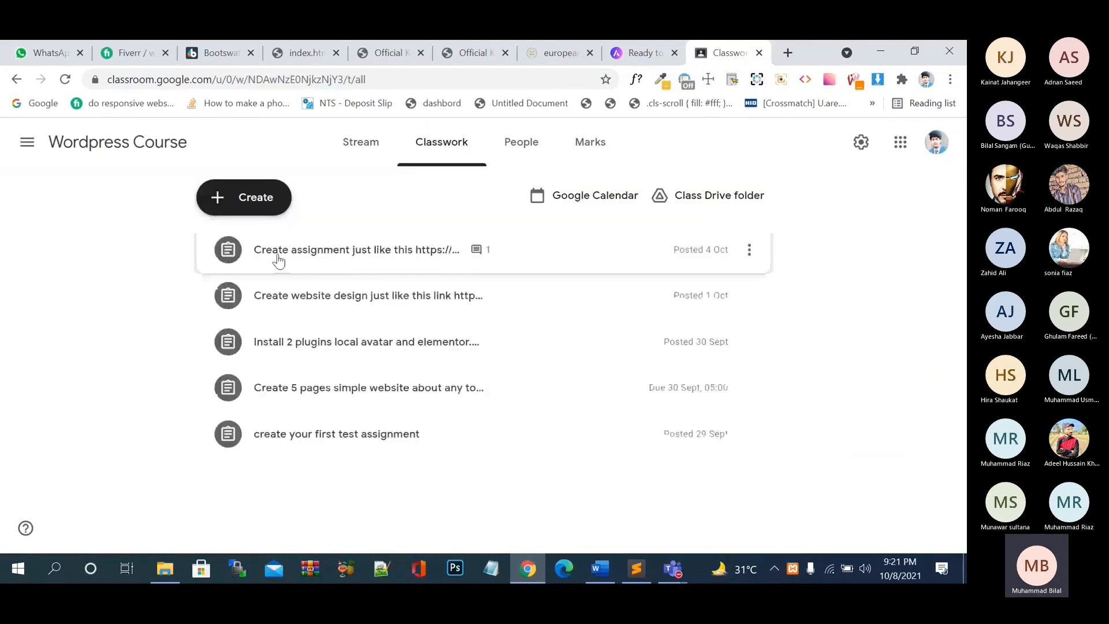
left_click(243, 197)
left_click(269, 249)
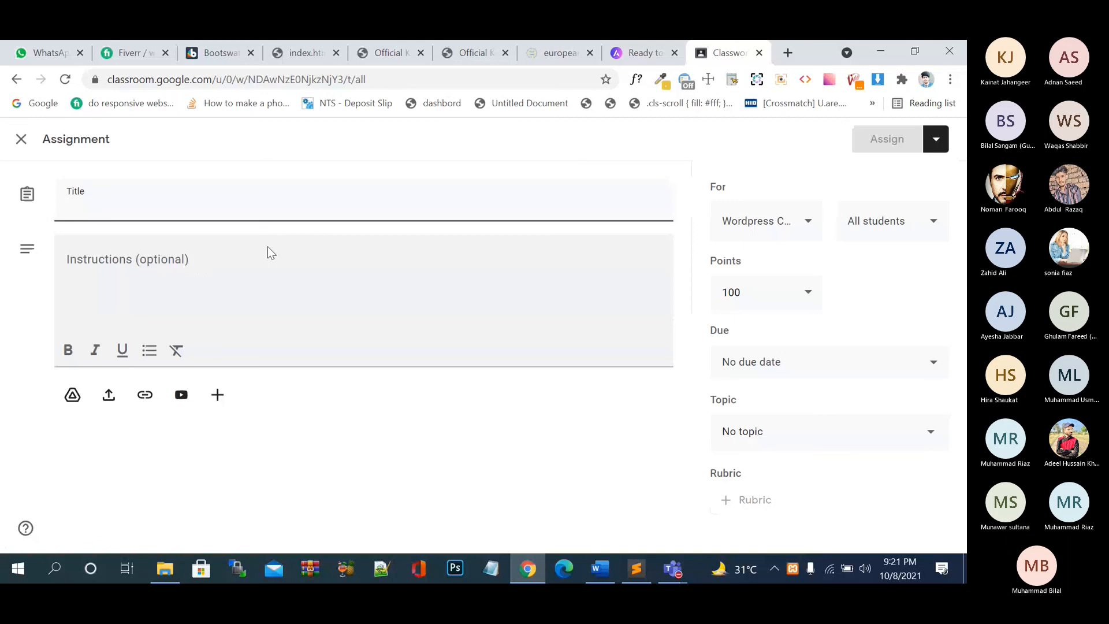
type("Create ")
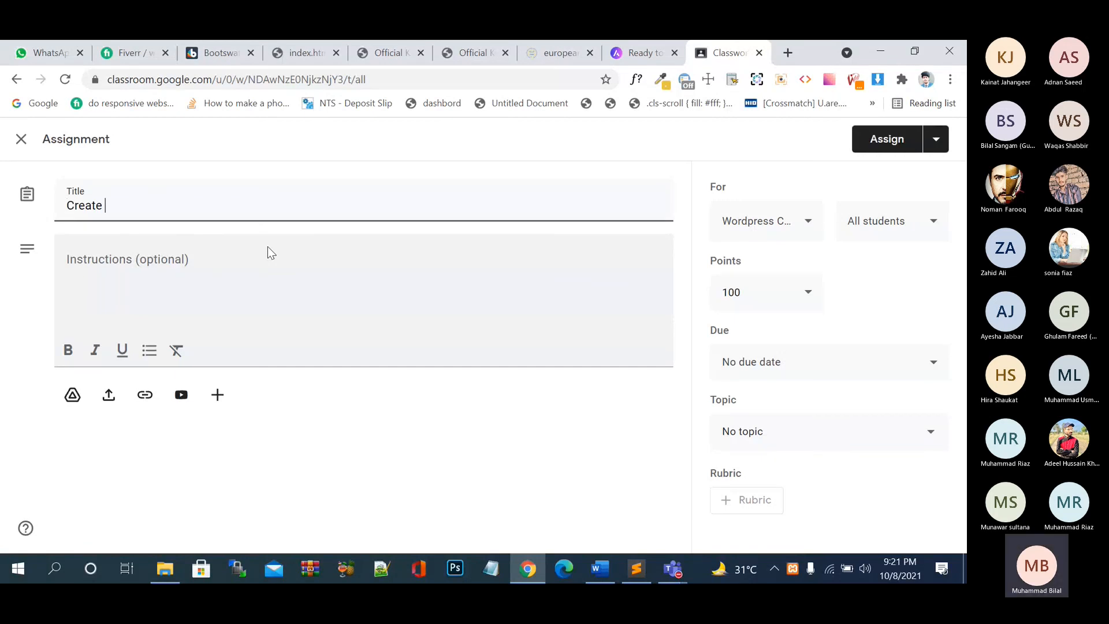
type("a website ")
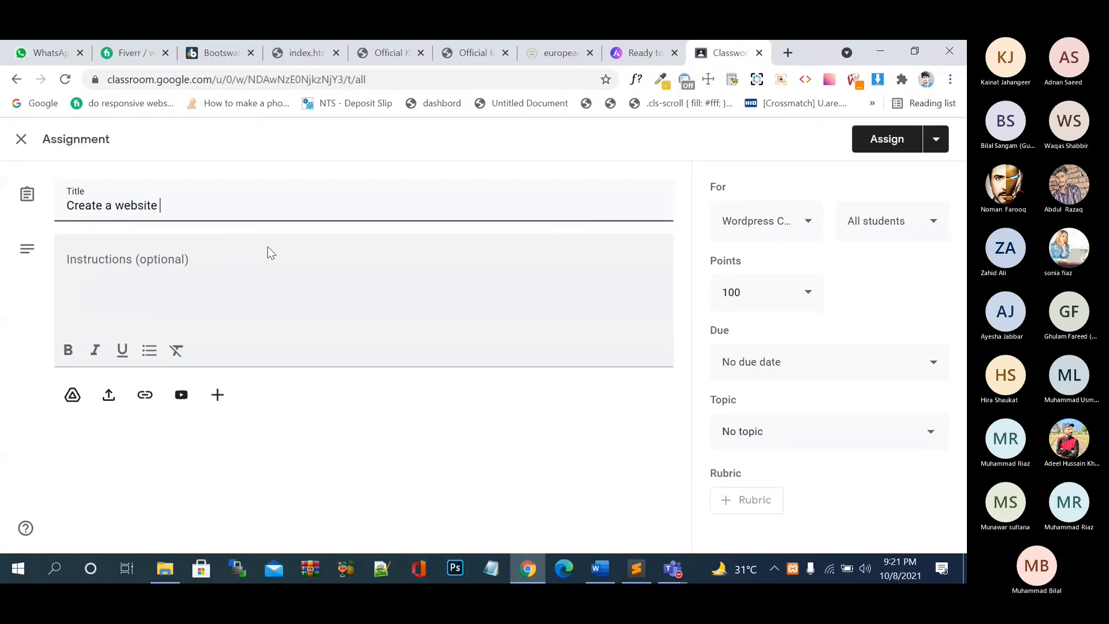
type("just like the")
type("link https://eiooc.com/")
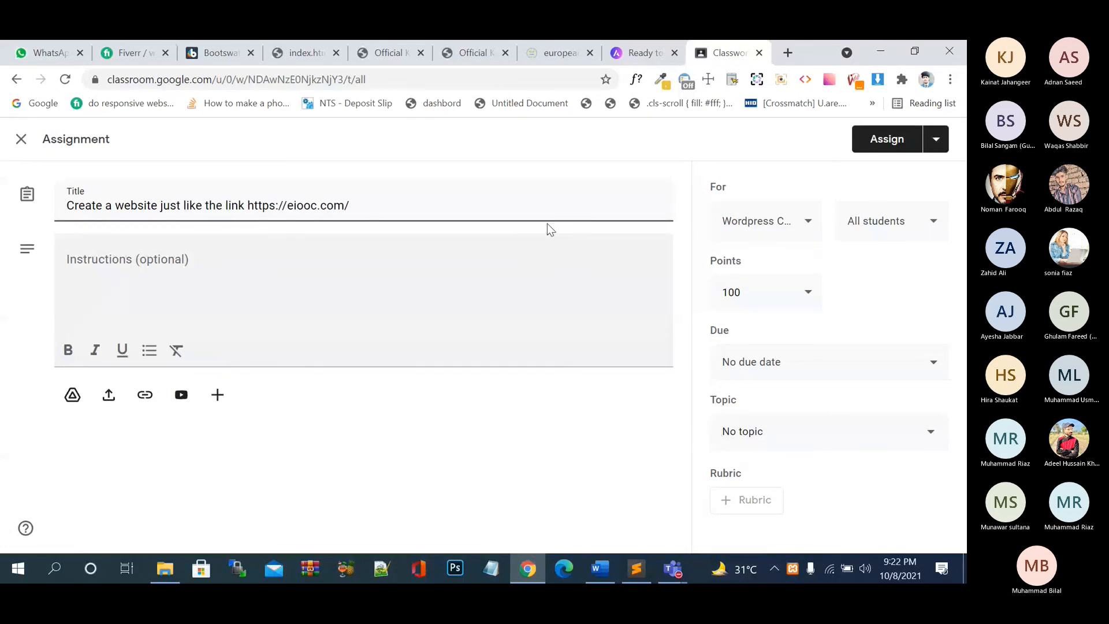
left_click(887, 140)
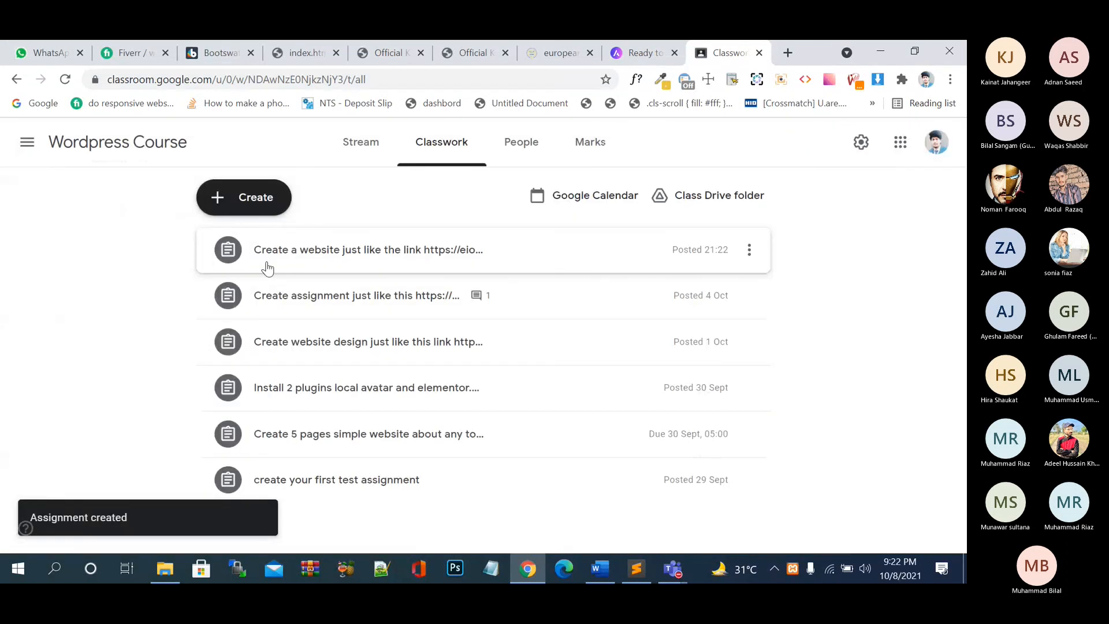
left_click(636, 253)
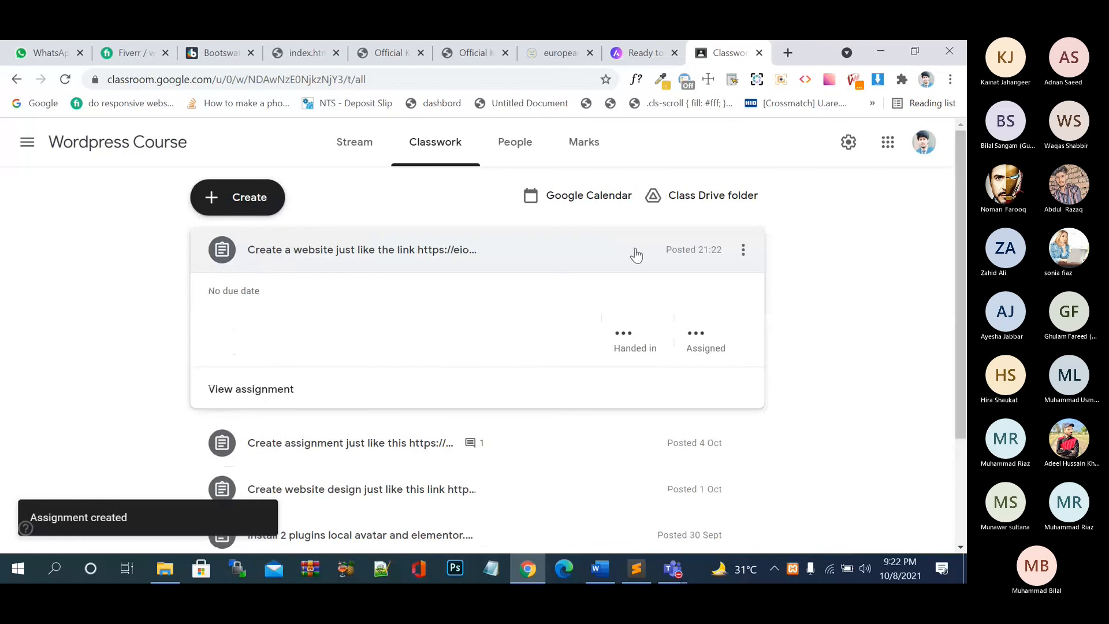
left_click(286, 387)
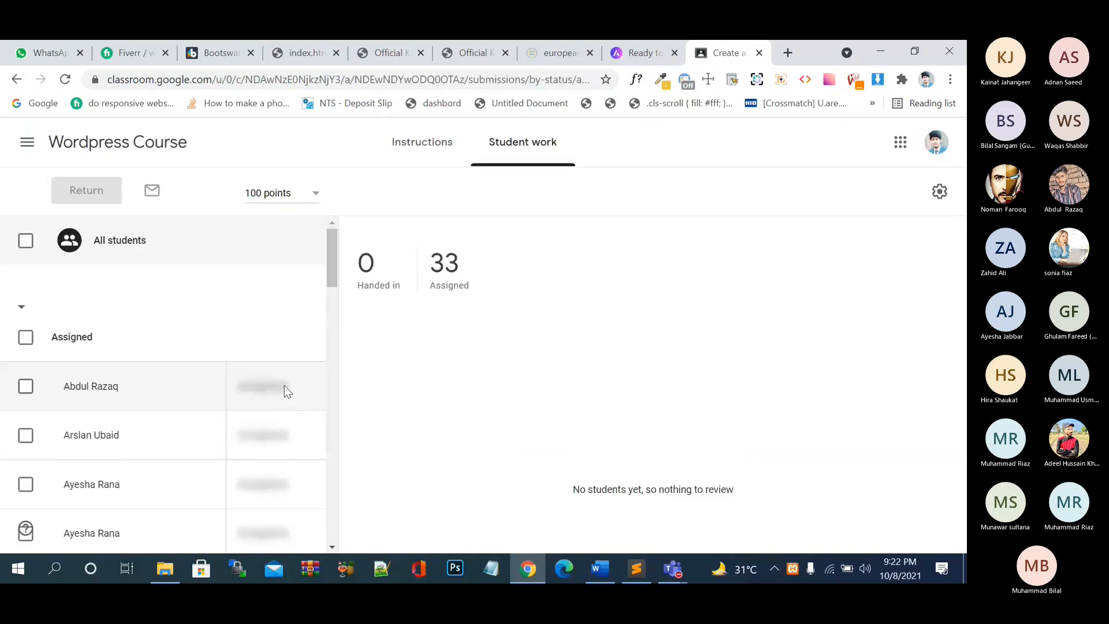
left_click(413, 146)
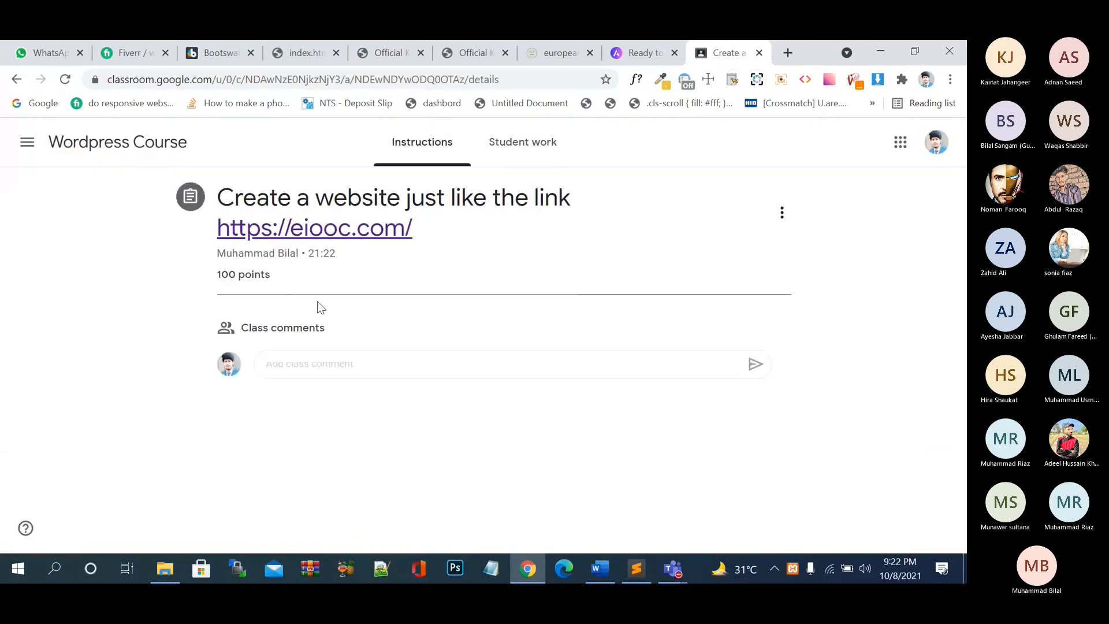
left_click(320, 360)
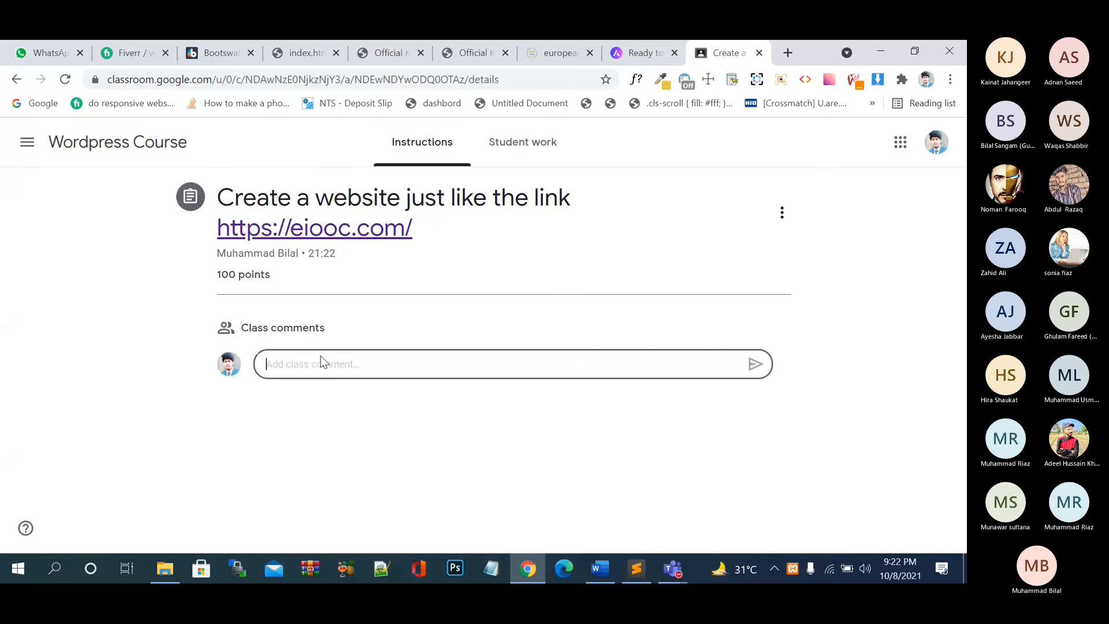
type("https://eiooc.com/")
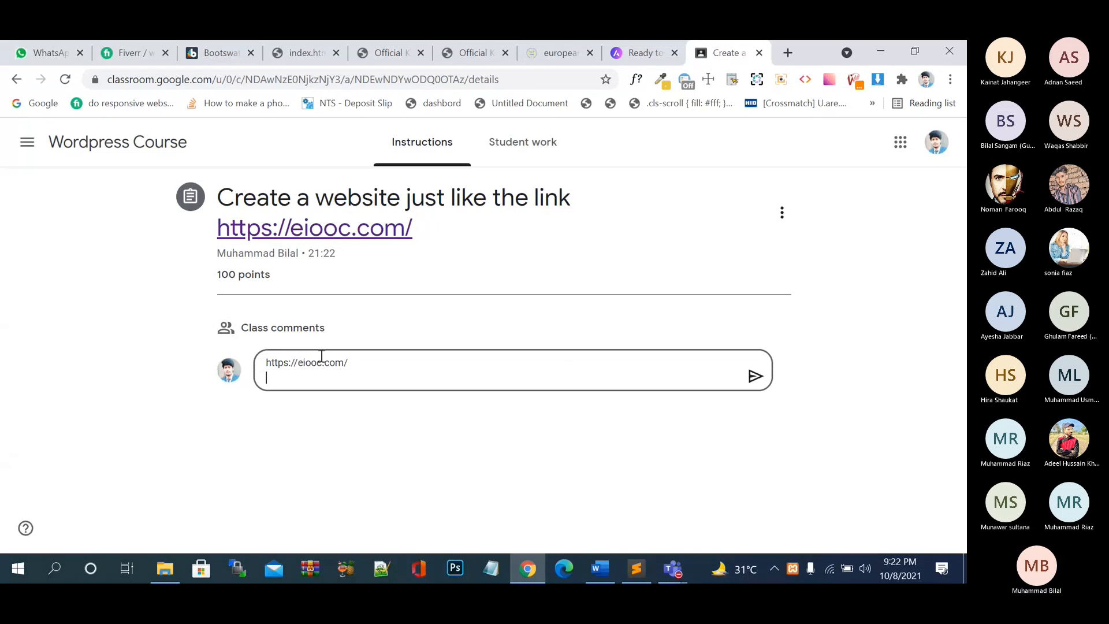
left_click(756, 377)
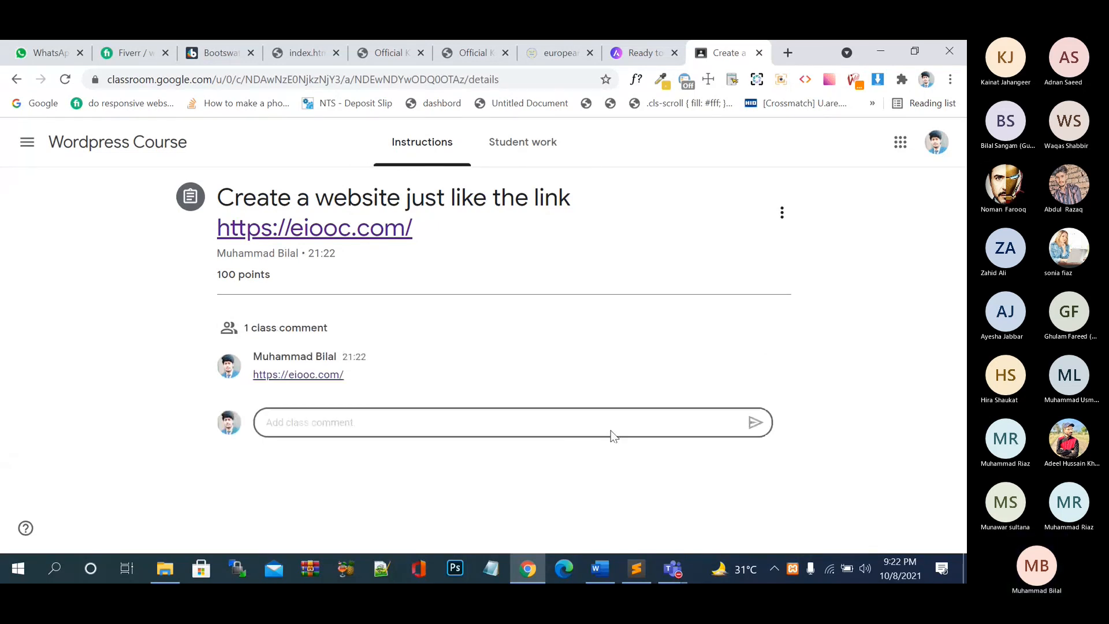
left_click(901, 142)
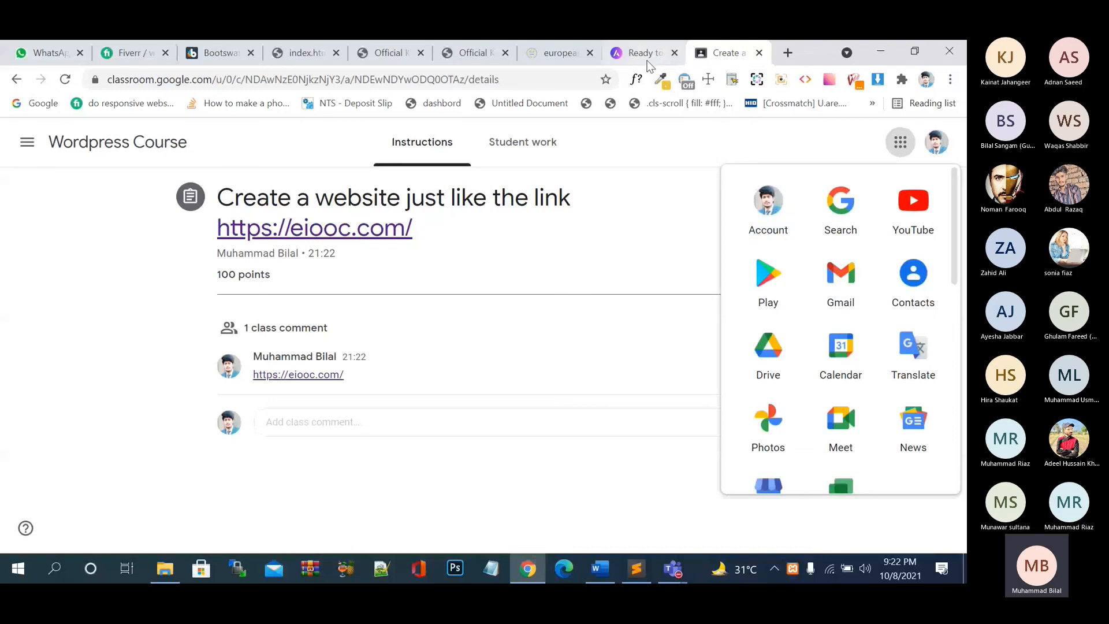
- Scroll through the Astra Elementor starter templates gallery on wpastra.com
left_click(646, 54)
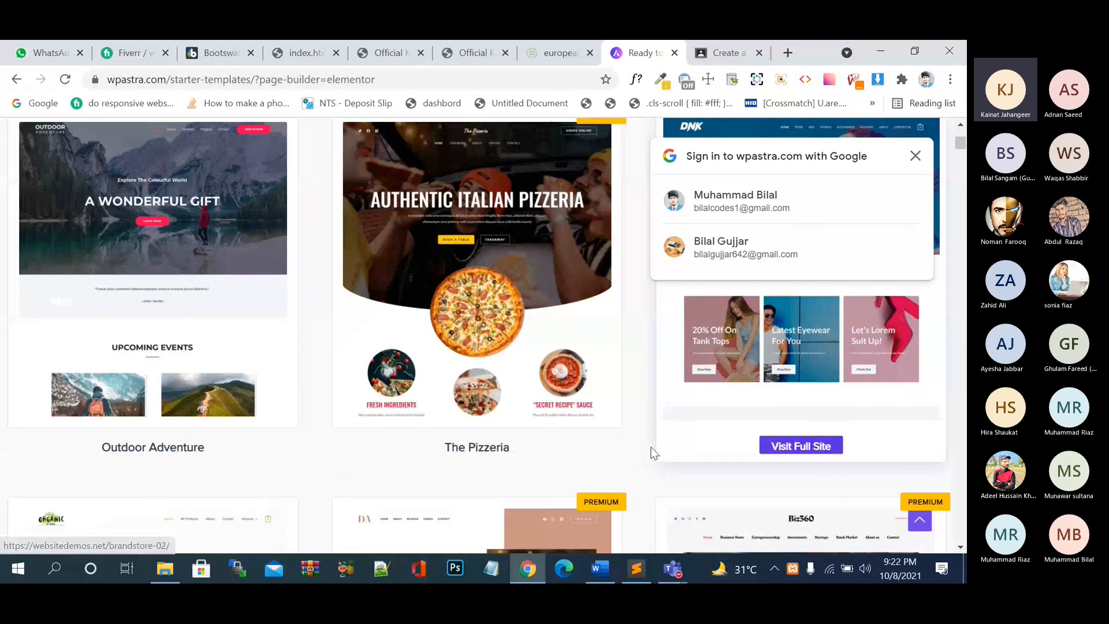
scroll(638, 450, "down", 1)
scroll(637, 452, "down", 3)
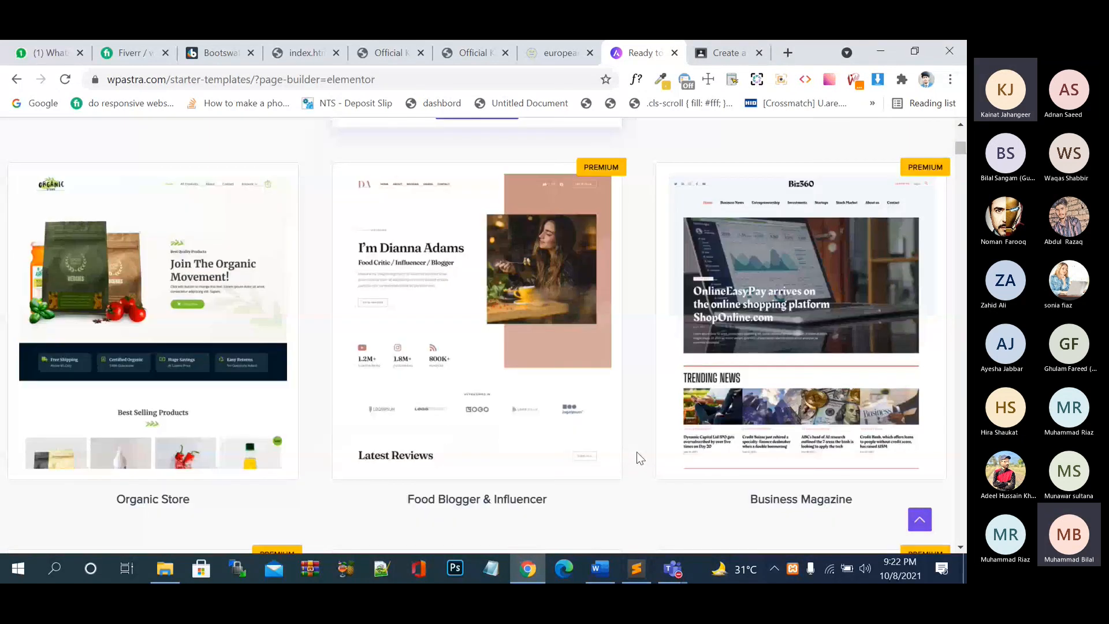
scroll(637, 452, "down", 9)
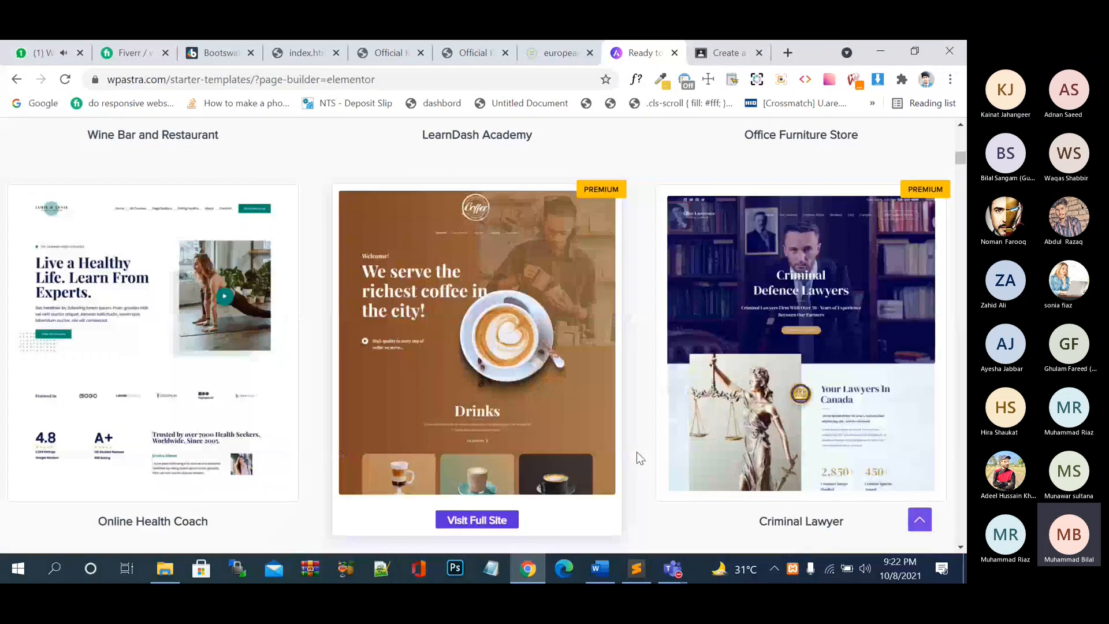
scroll(636, 452, "down", 10)
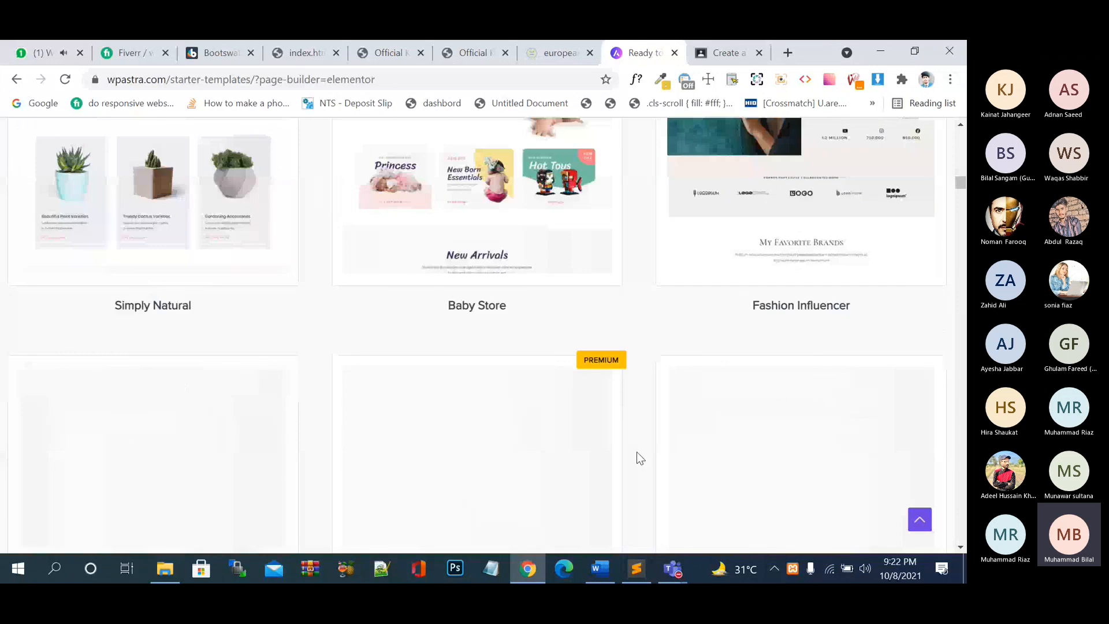
scroll(636, 453, "down", 15)
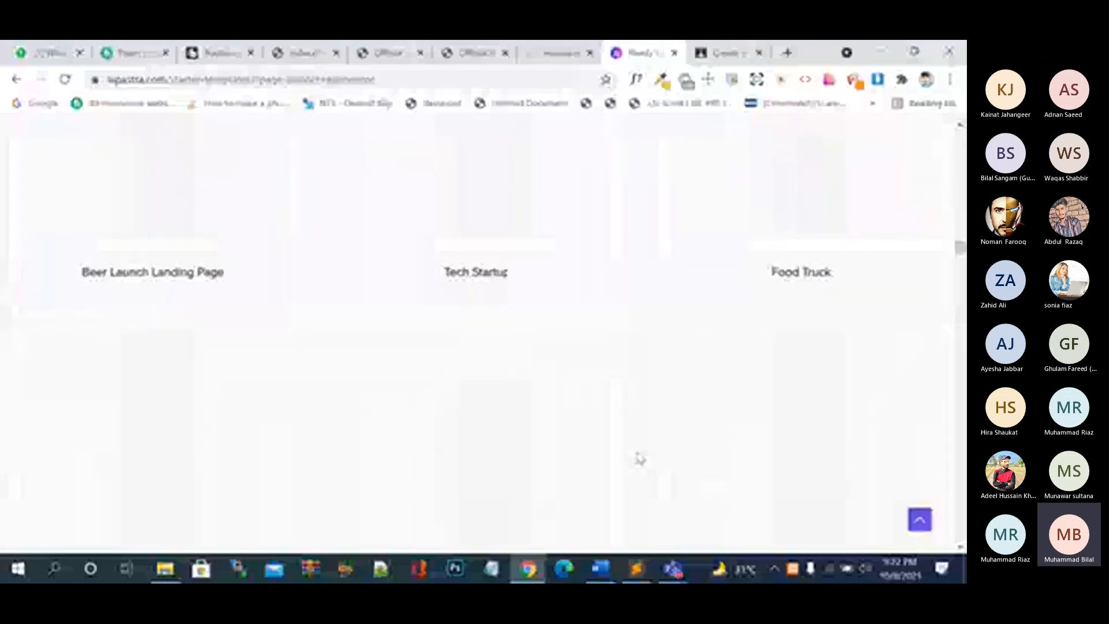
scroll(639, 458, "down", 5)
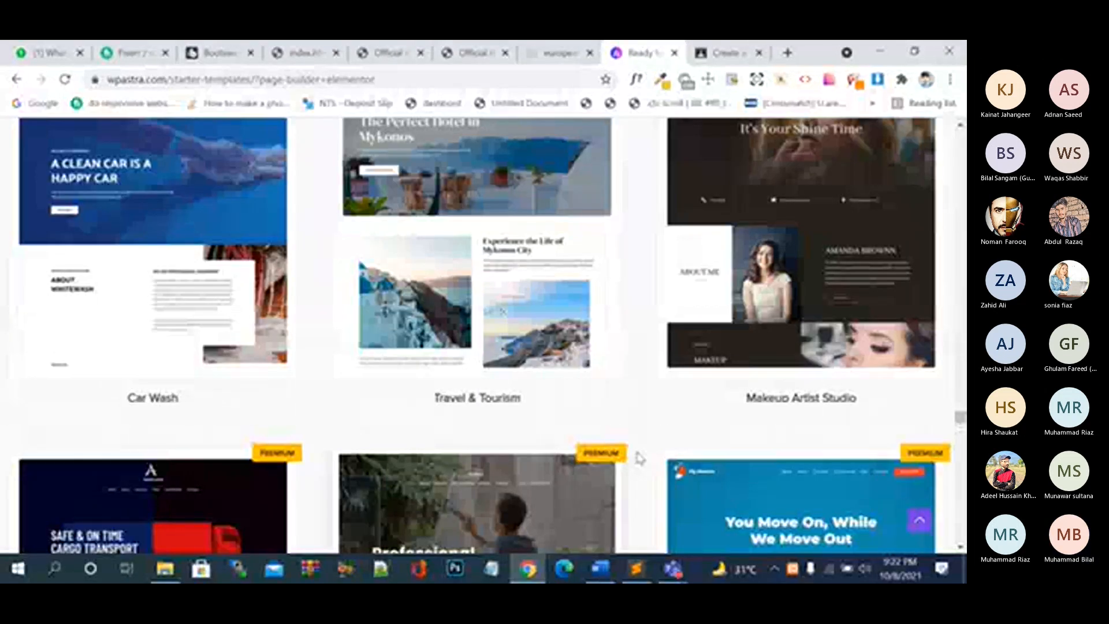
scroll(640, 458, "down", 4)
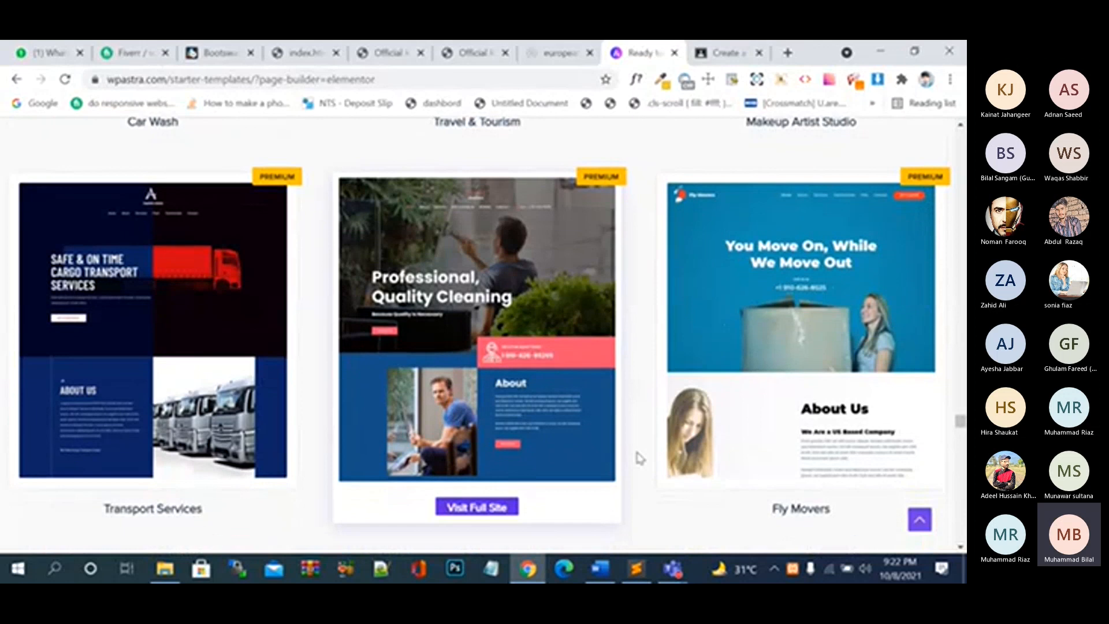
scroll(640, 458, "down", 5)
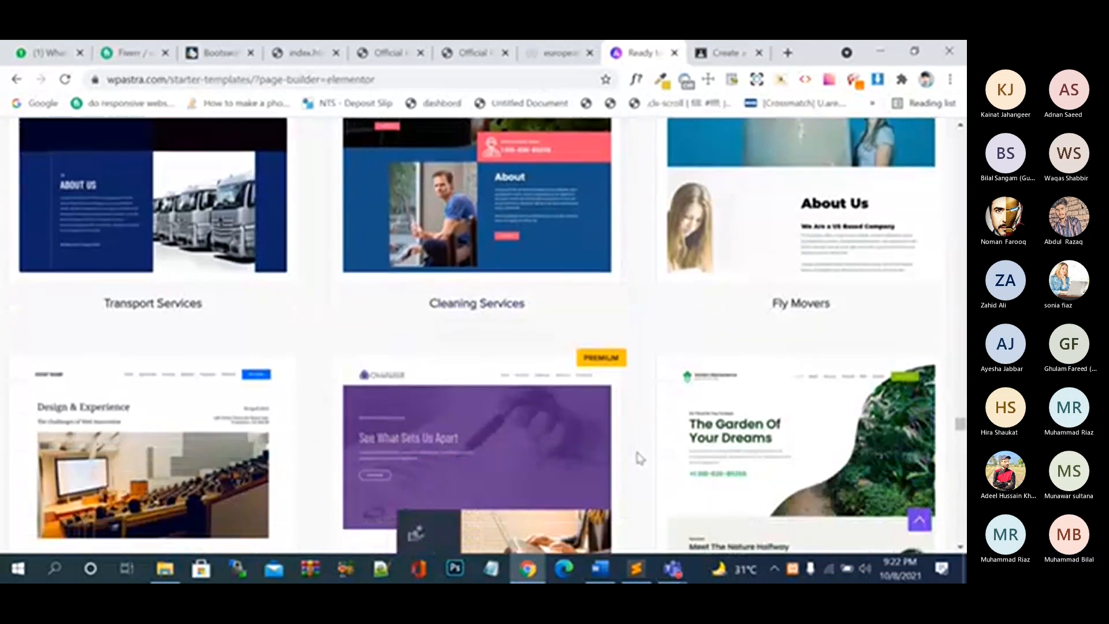
scroll(639, 458, "down", 10)
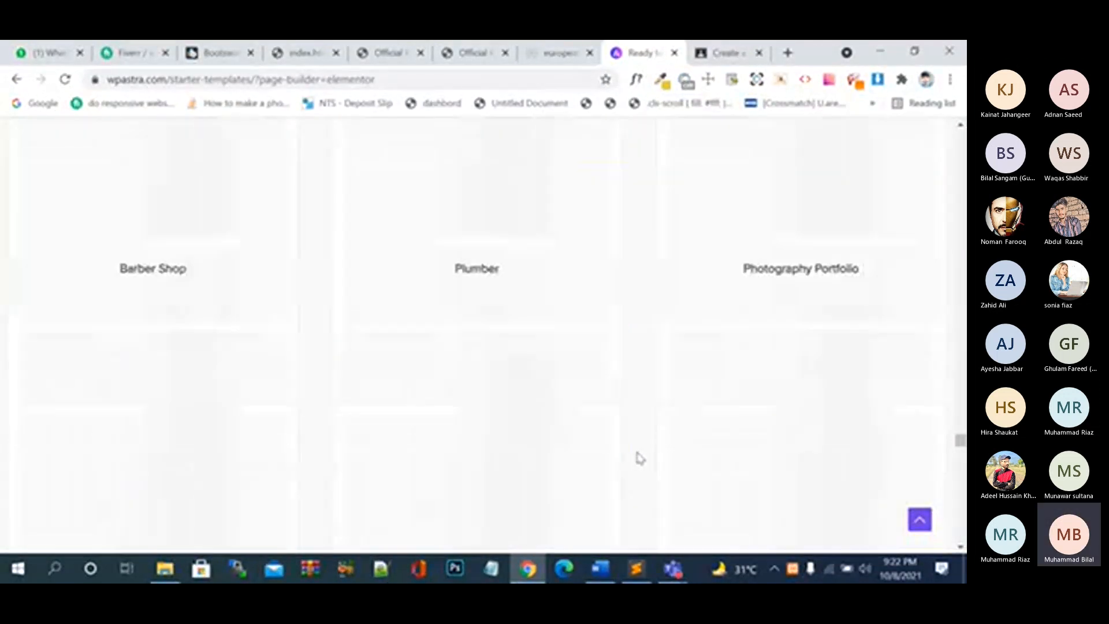
- Bring the Teams meeting window forward and stop sharing the screen
mouse_move(673, 569)
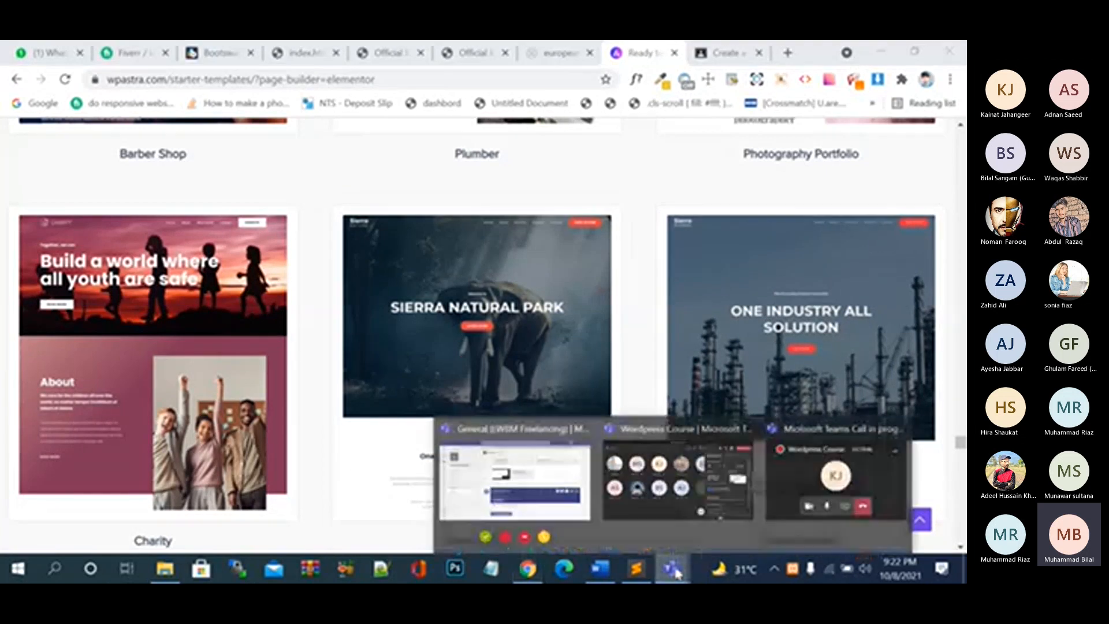
left_click(695, 511)
left_click(827, 96)
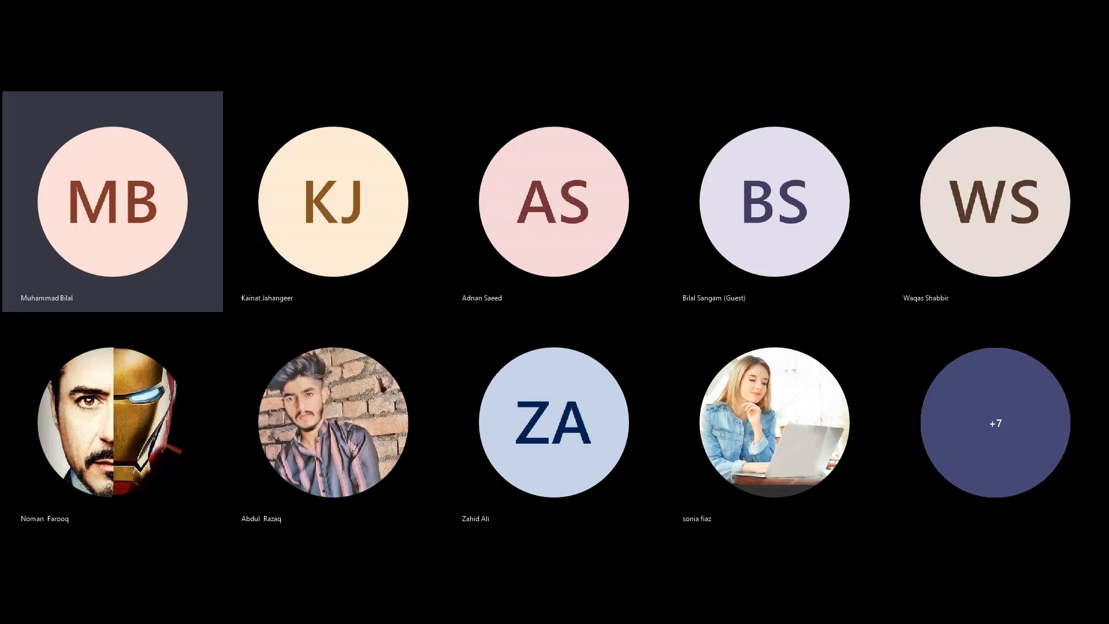